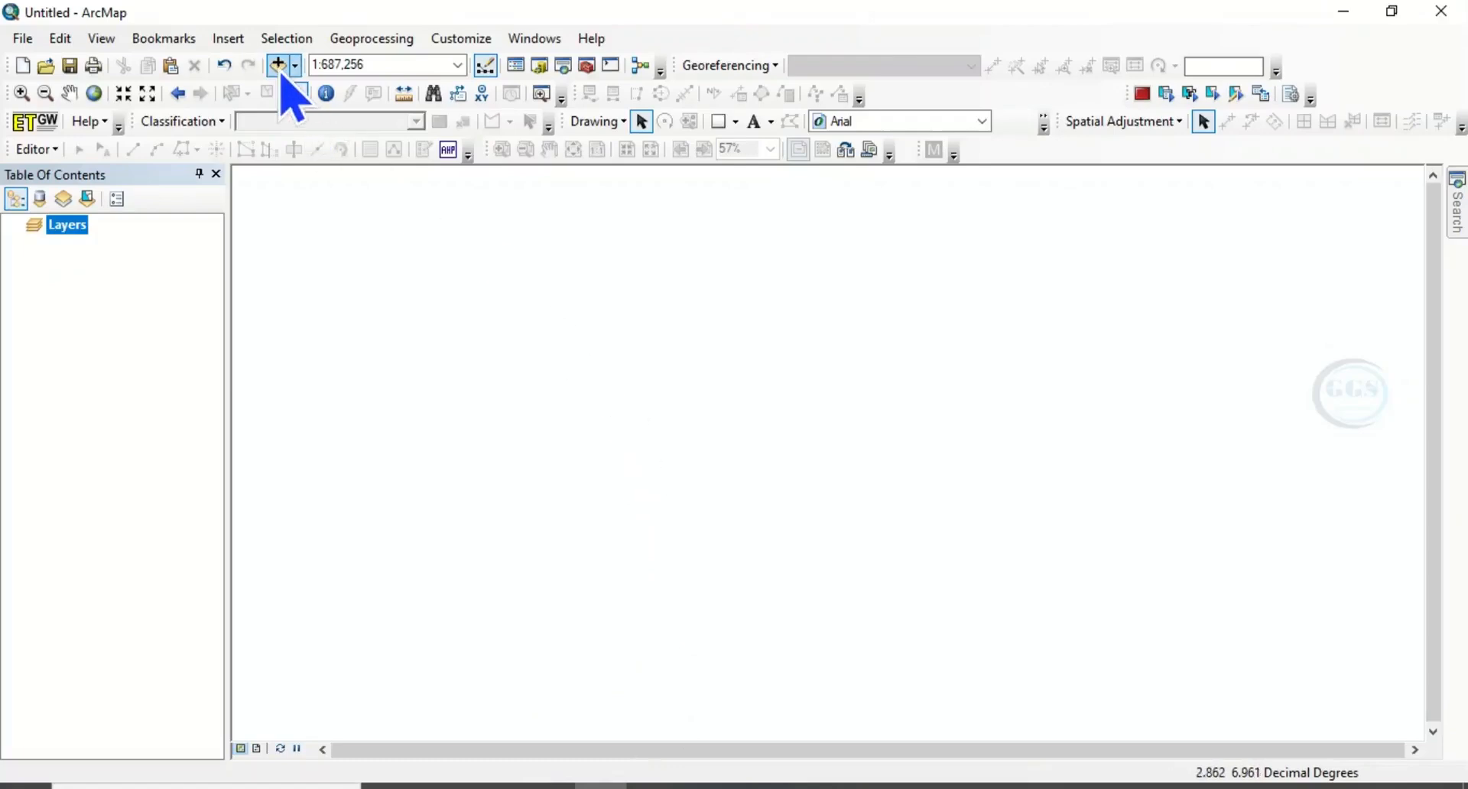
- Add the Lagos_LGAs, Lagos_Rivers, Lagos_Roads and Nigerians_states shapefiles from the EXERCISE\Lagos folder on the desktop to the map
click(279, 66)
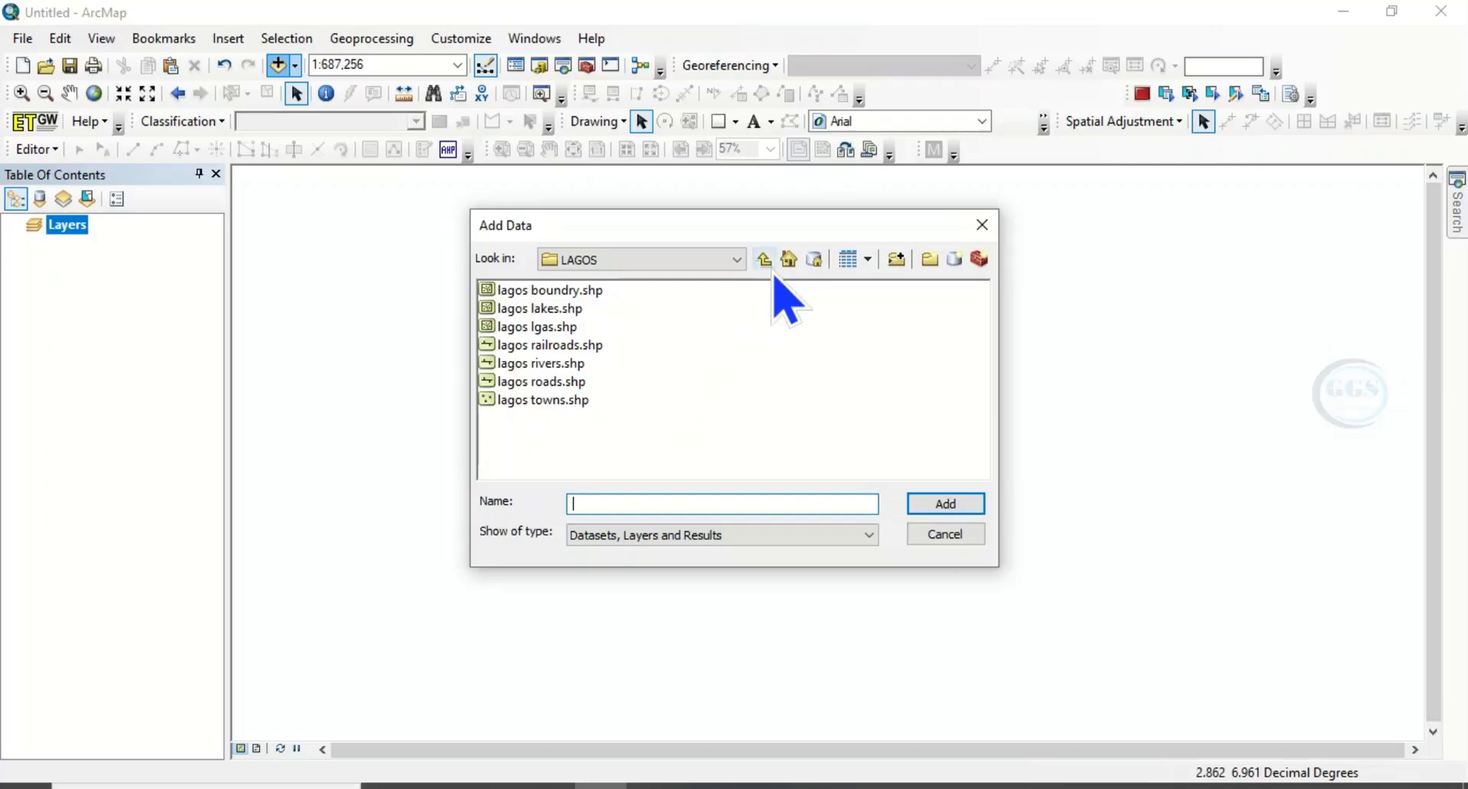
click(765, 259)
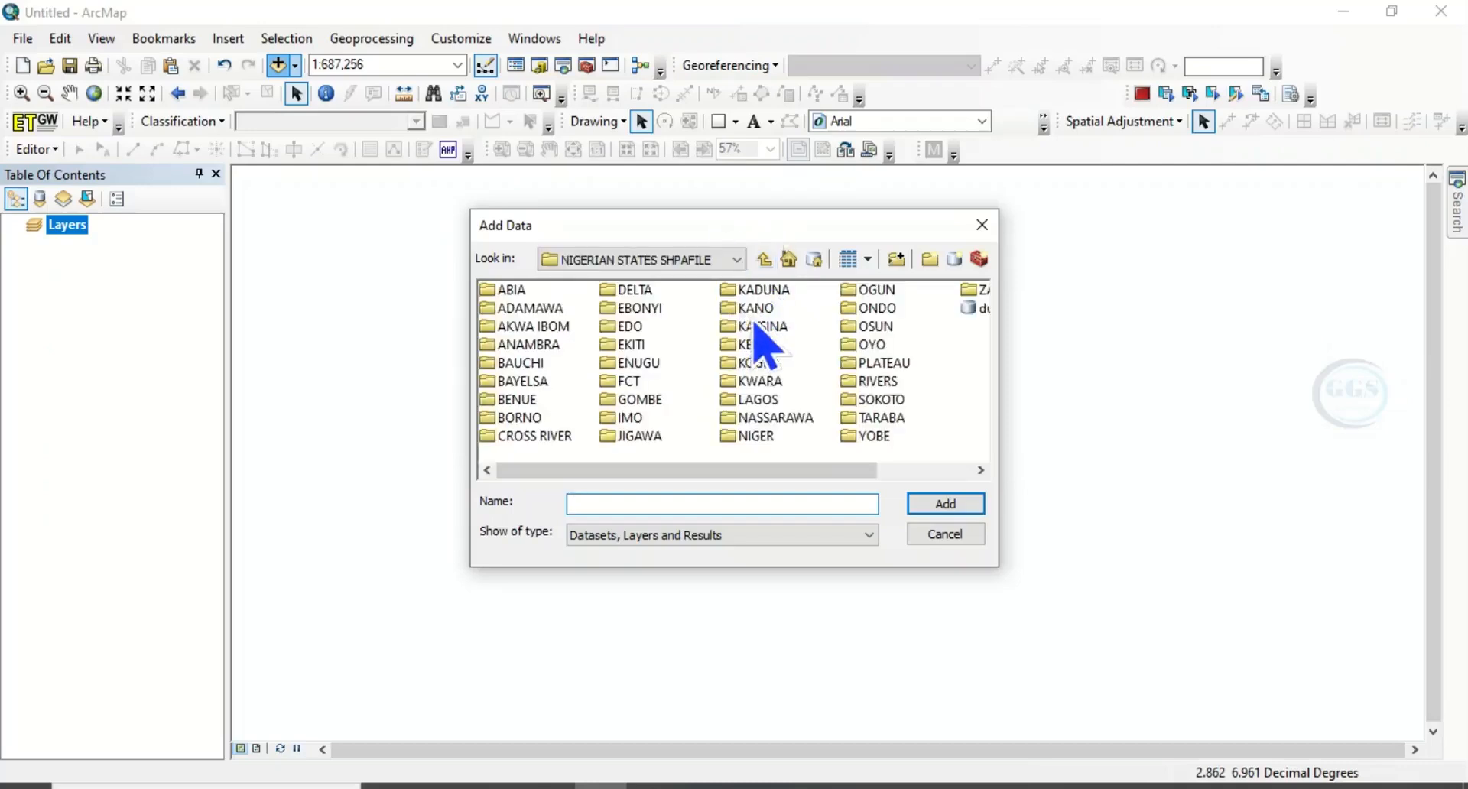
click(765, 259)
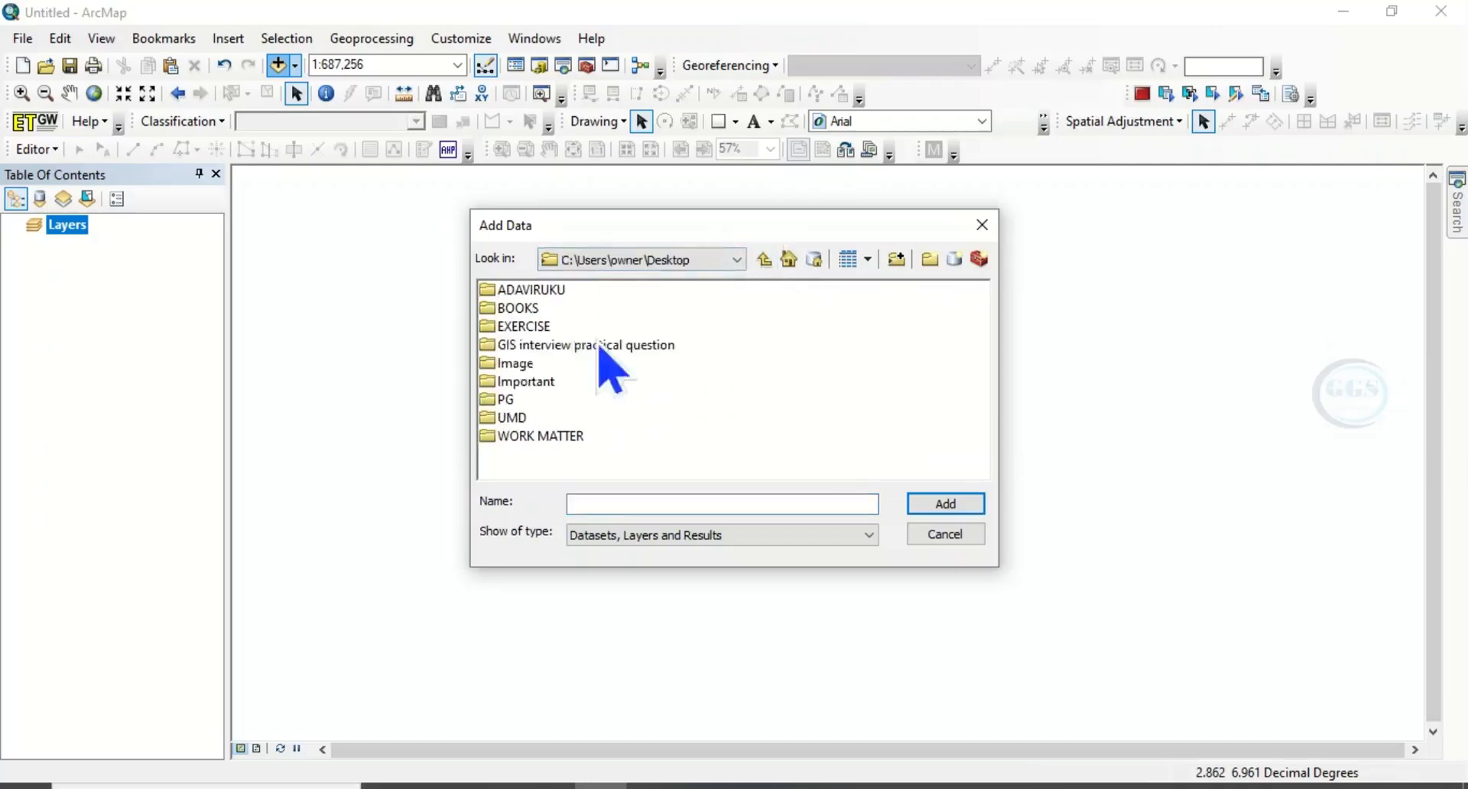
double_click(512, 326)
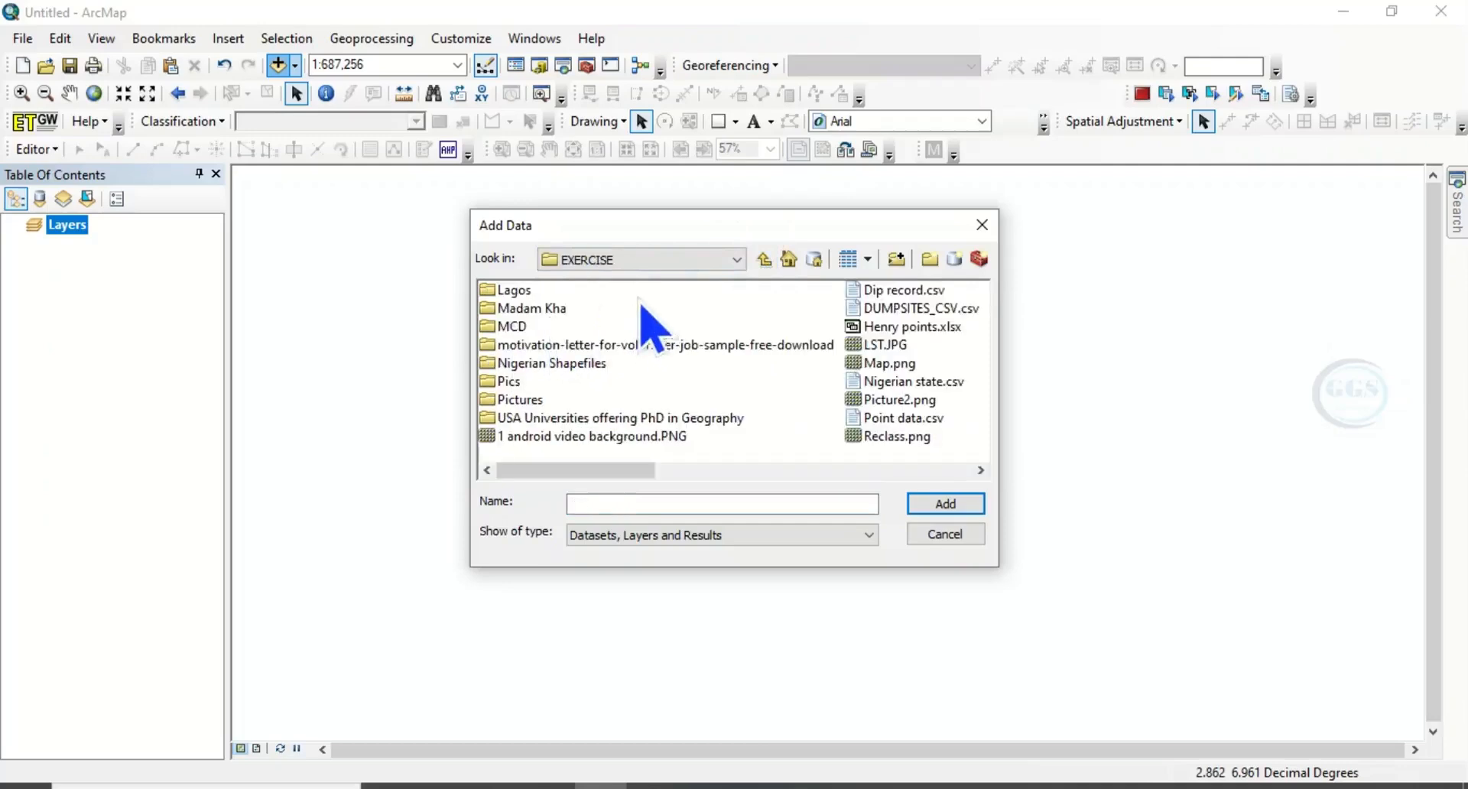
double_click(514, 290)
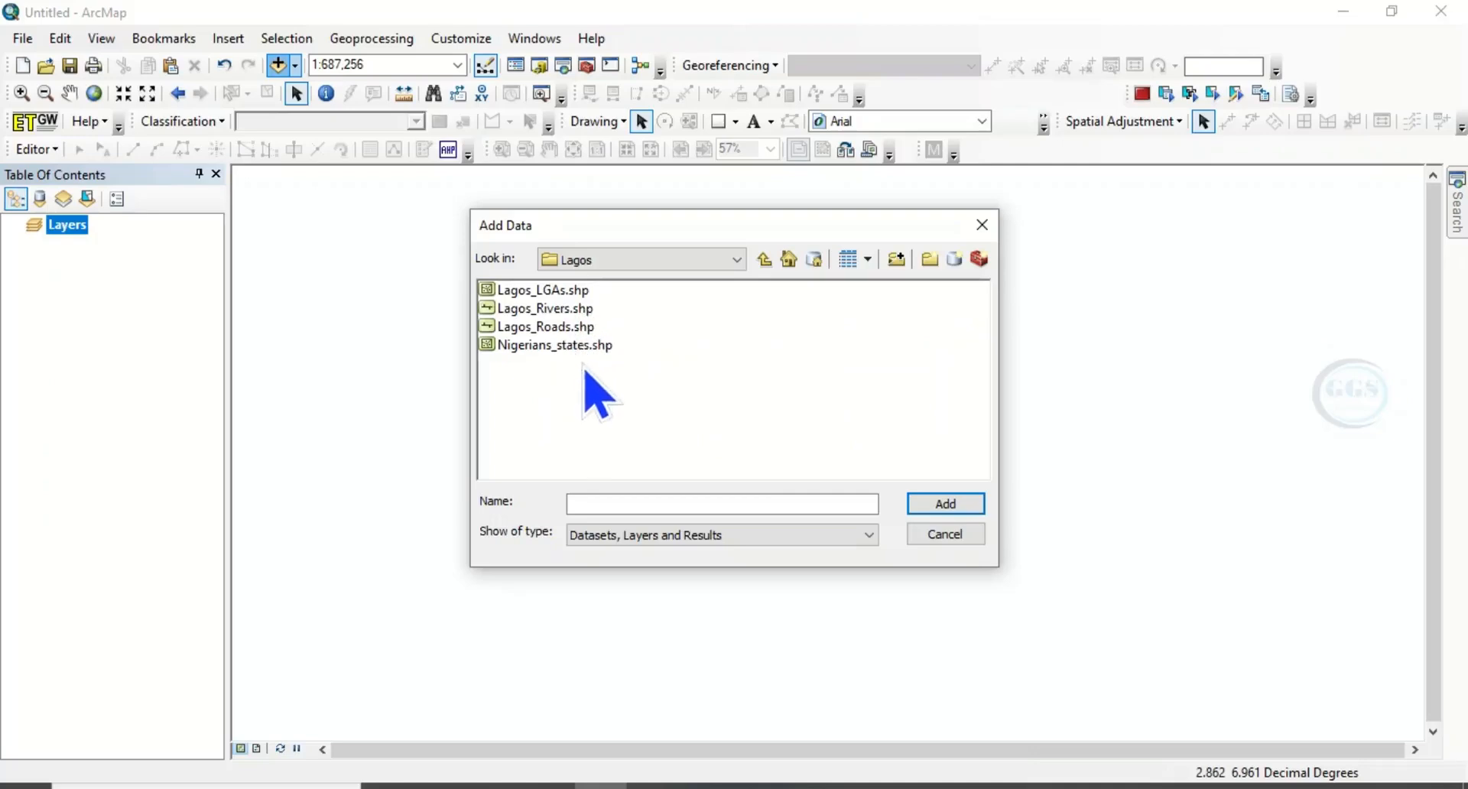
drag(578, 371, 557, 291)
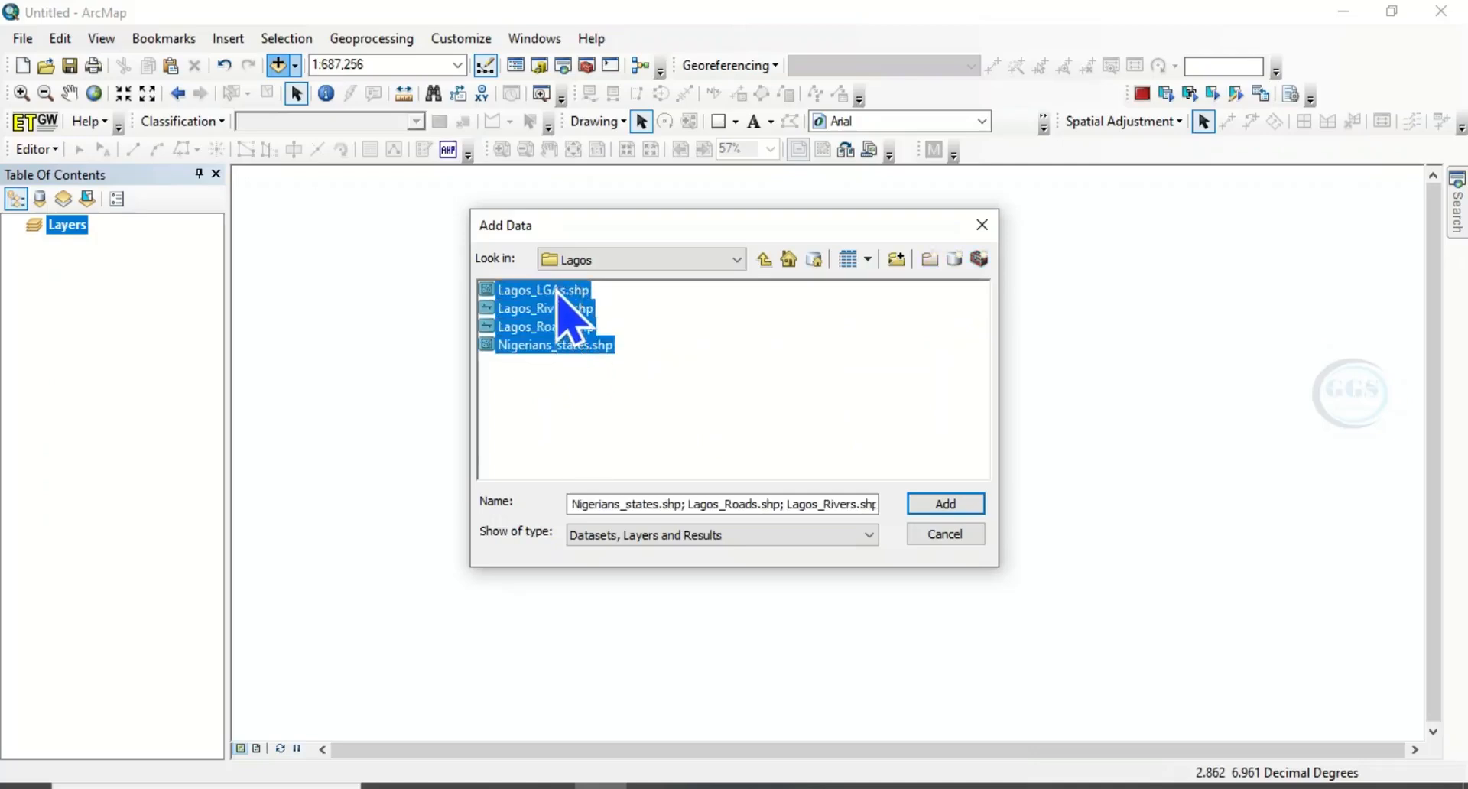
click(955, 507)
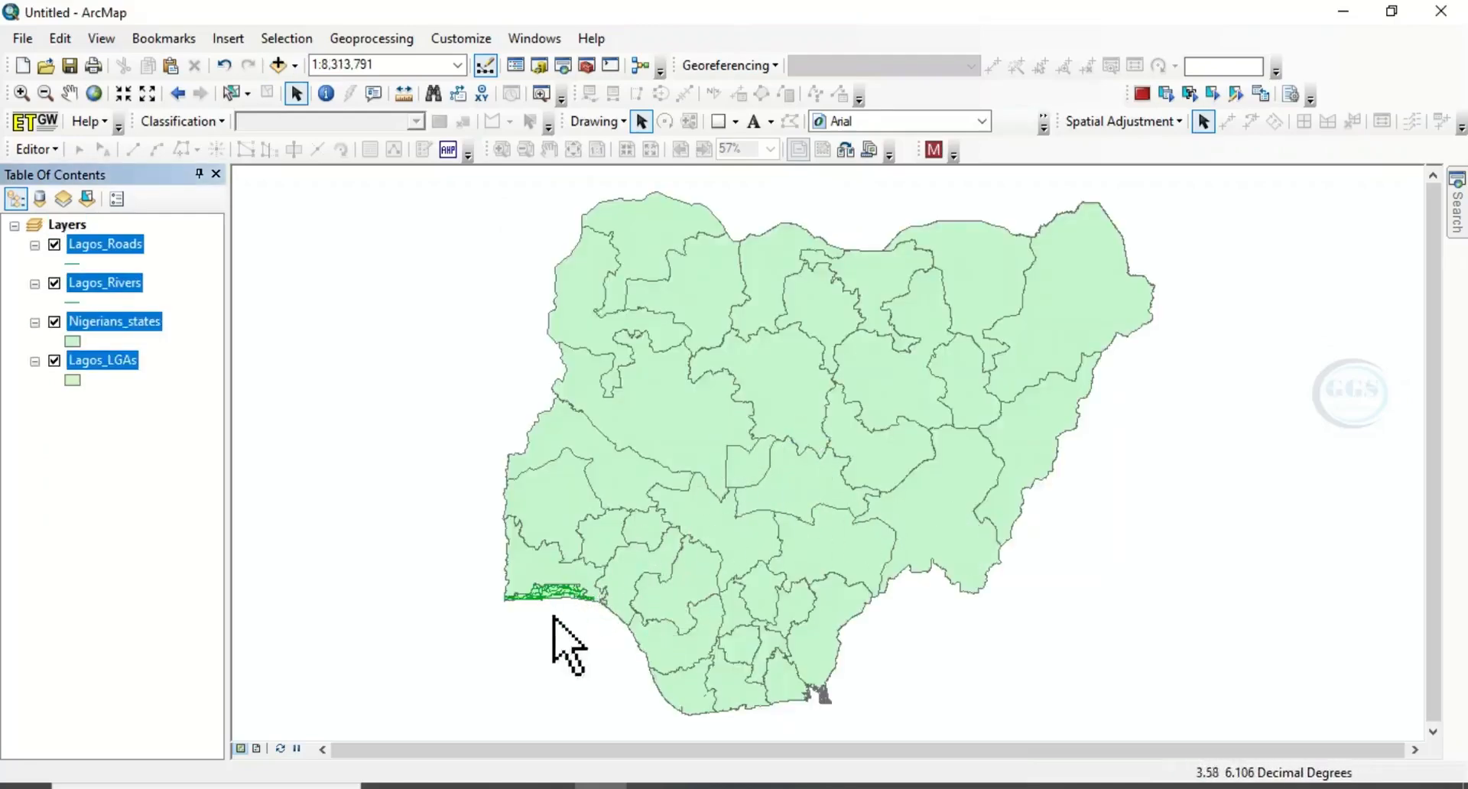
- Hide the Nigerians_states, Lagos_Rivers and Lagos_Roads layers, leaving only Lagos_LGAs displayed
scroll(547, 616, up, 1)
scroll(547, 615, down, 1)
scroll(550, 612, down, 3)
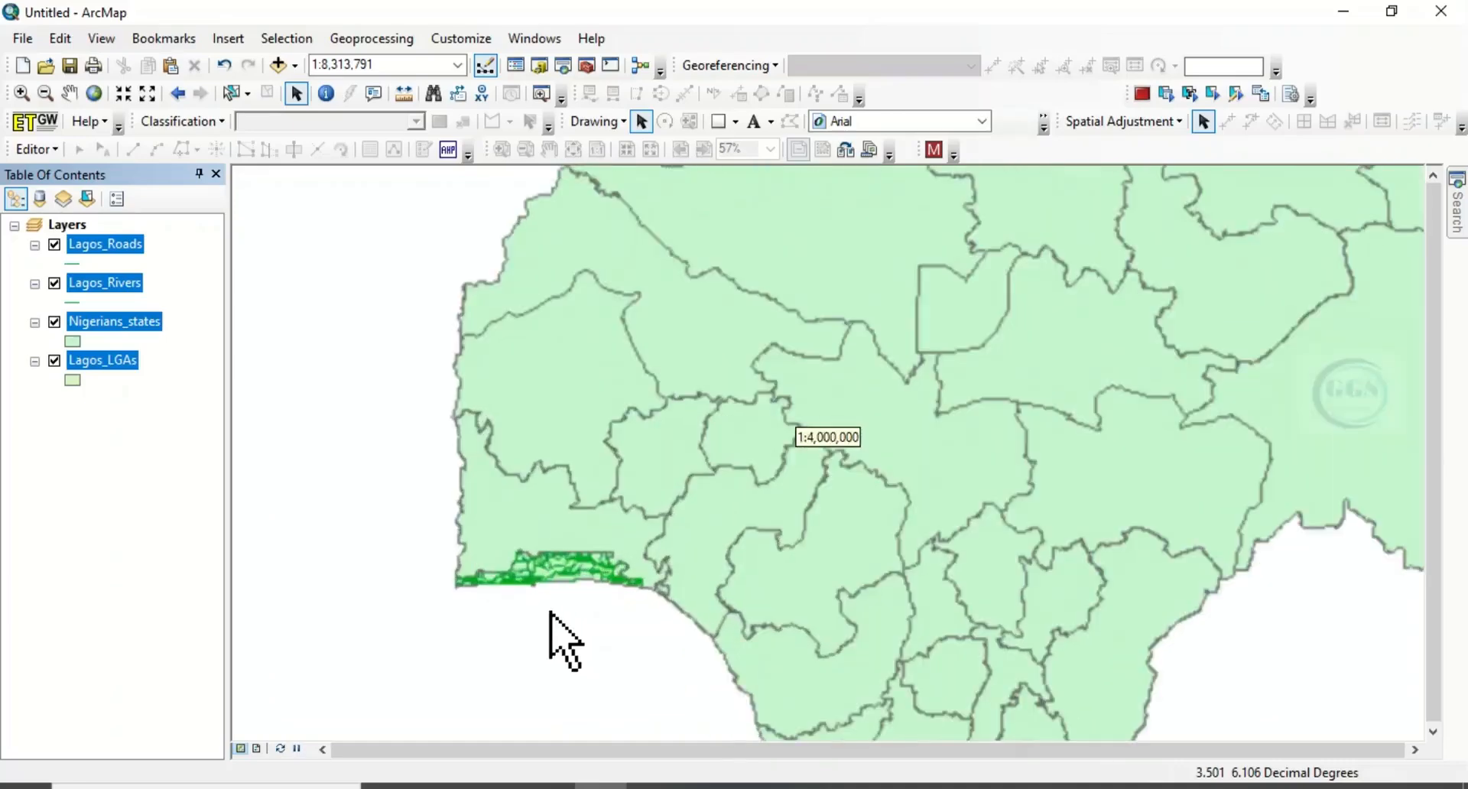
scroll(562, 590, down, 1)
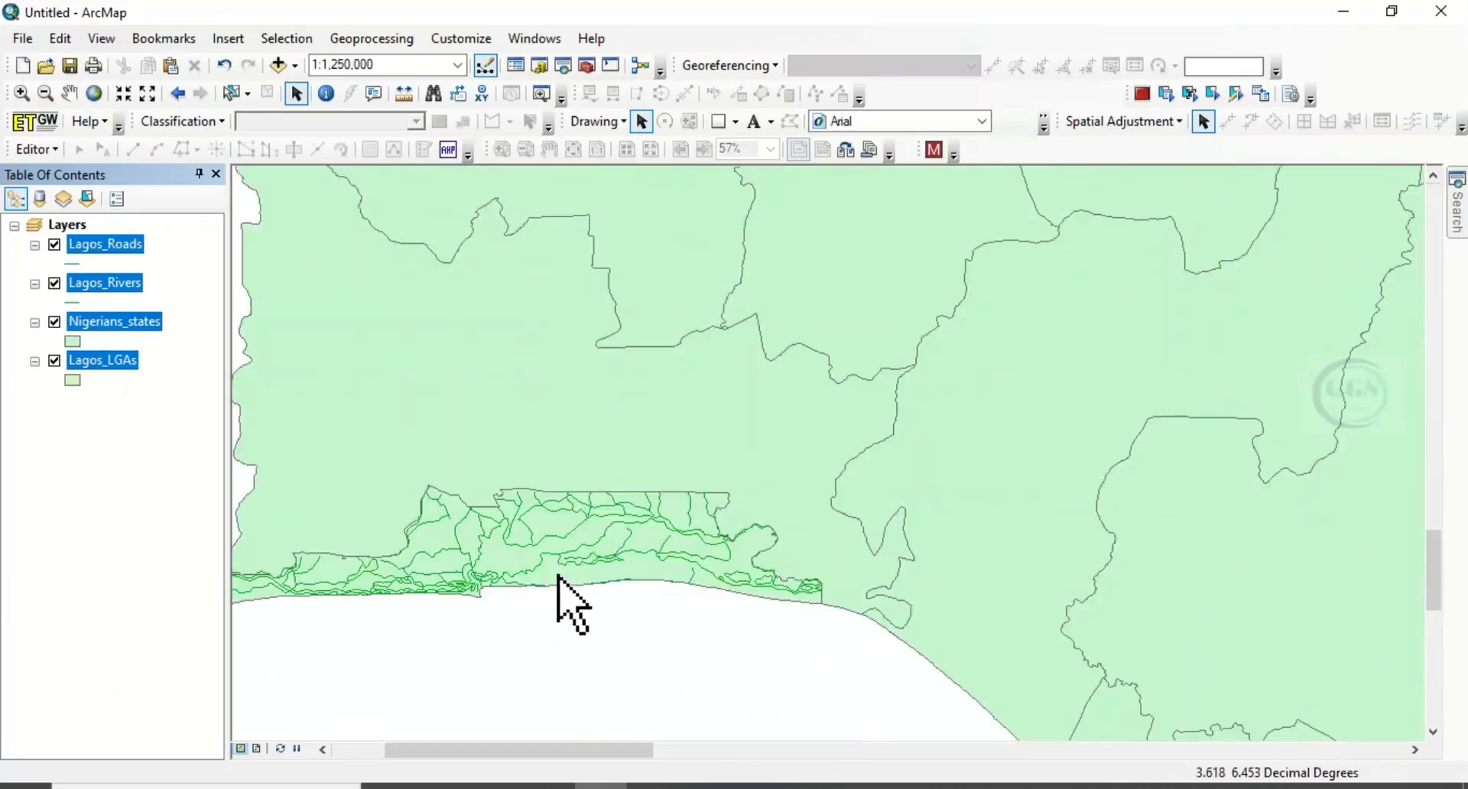
click(85, 440)
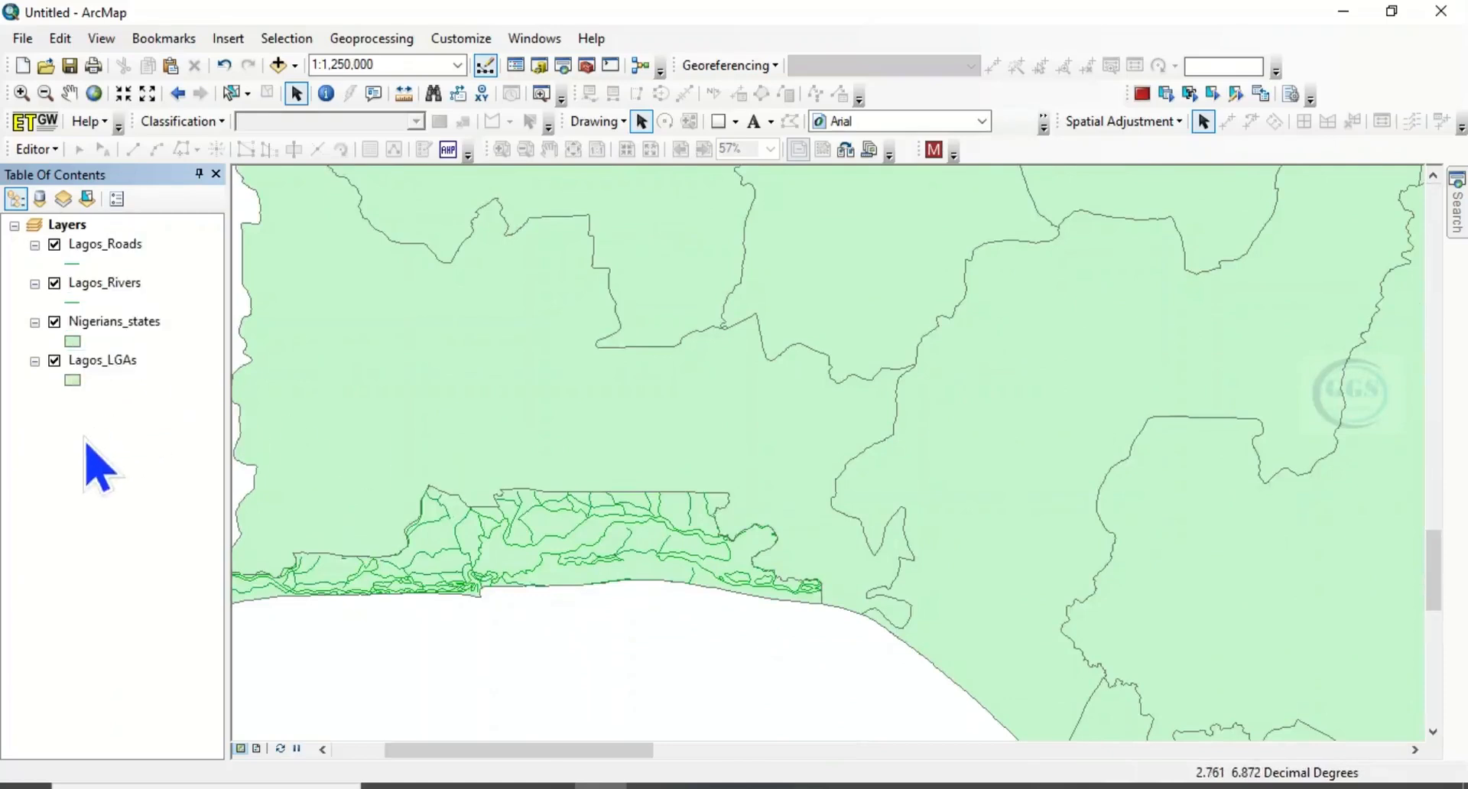
click(54, 360)
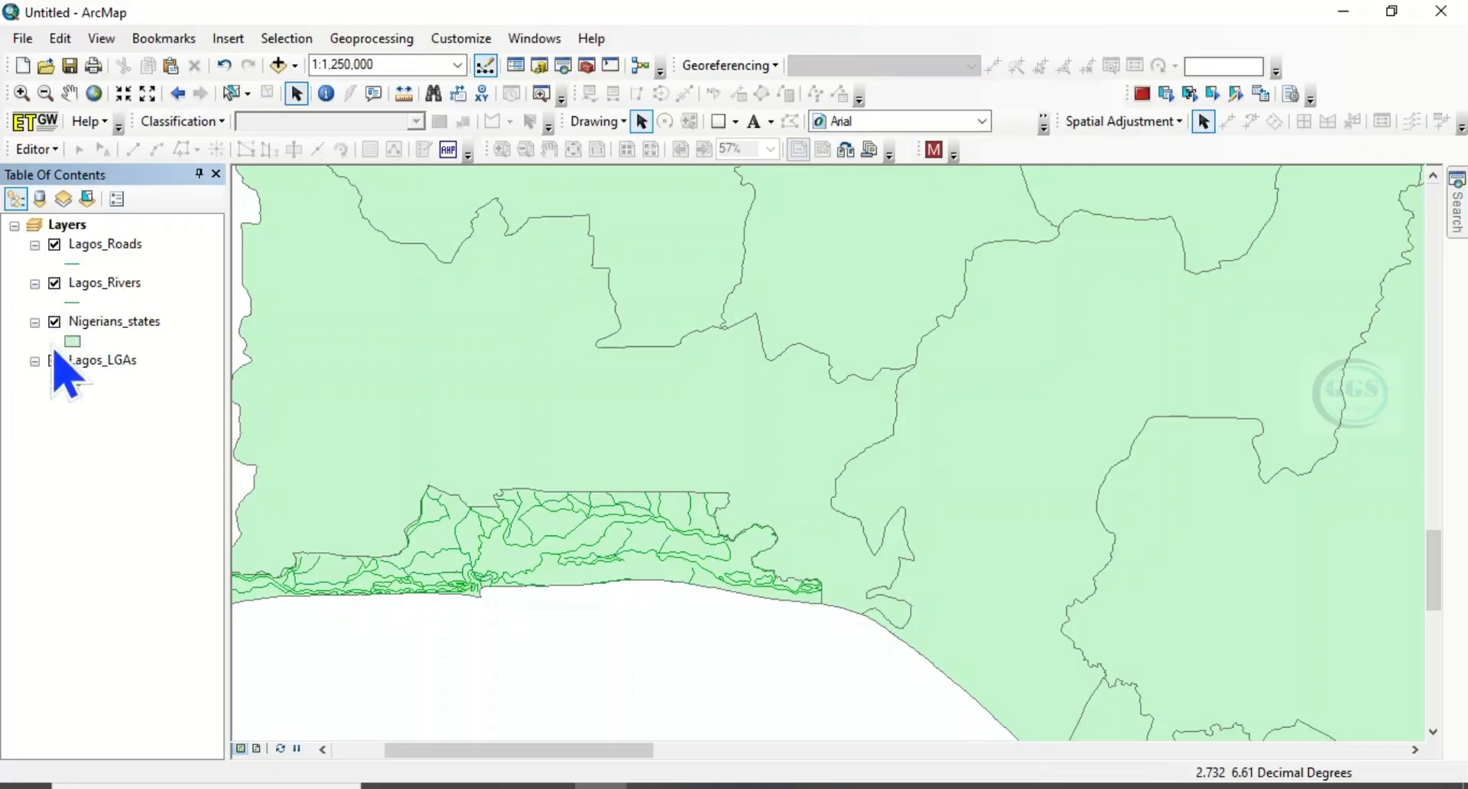
click(54, 322)
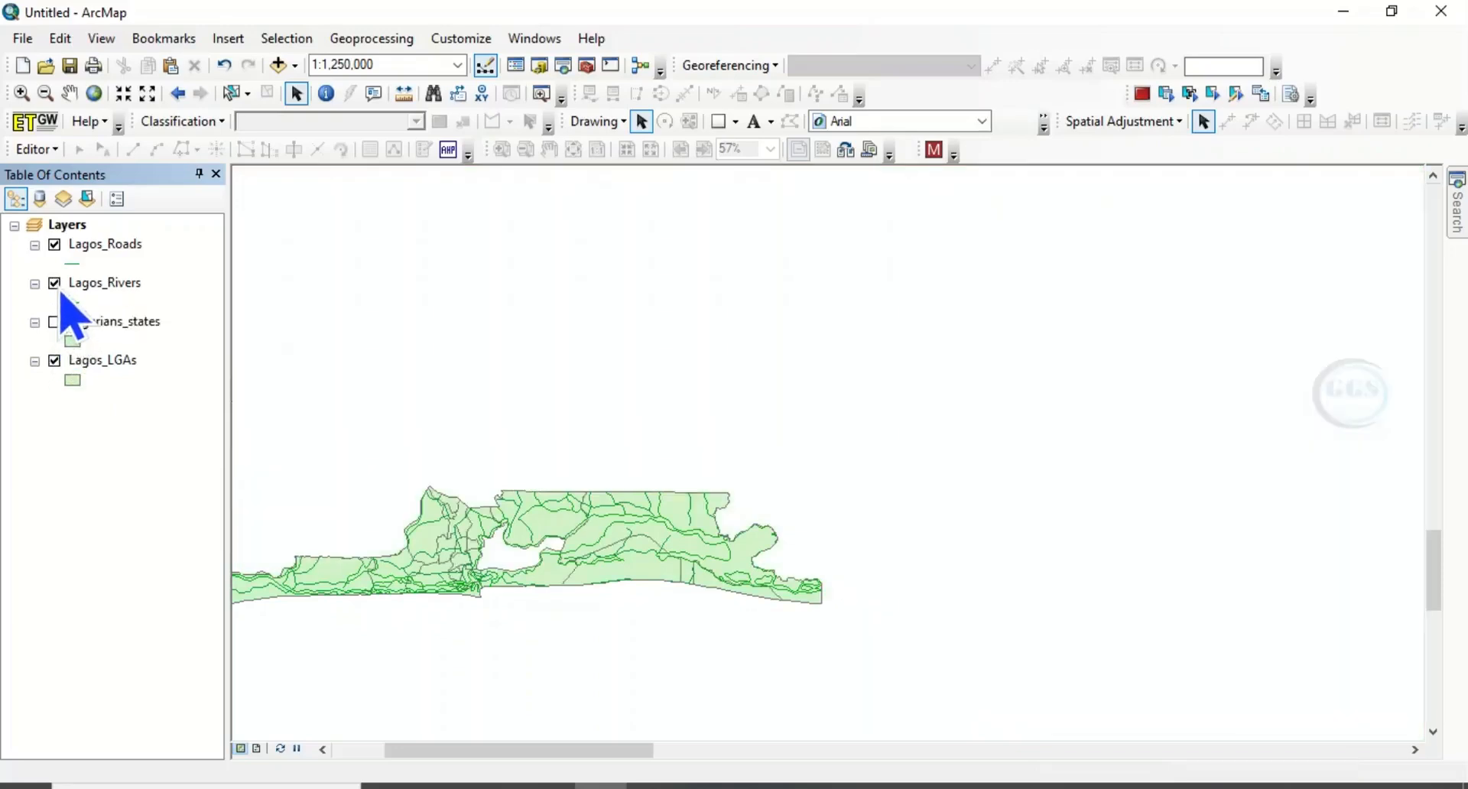
click(55, 285)
click(54, 245)
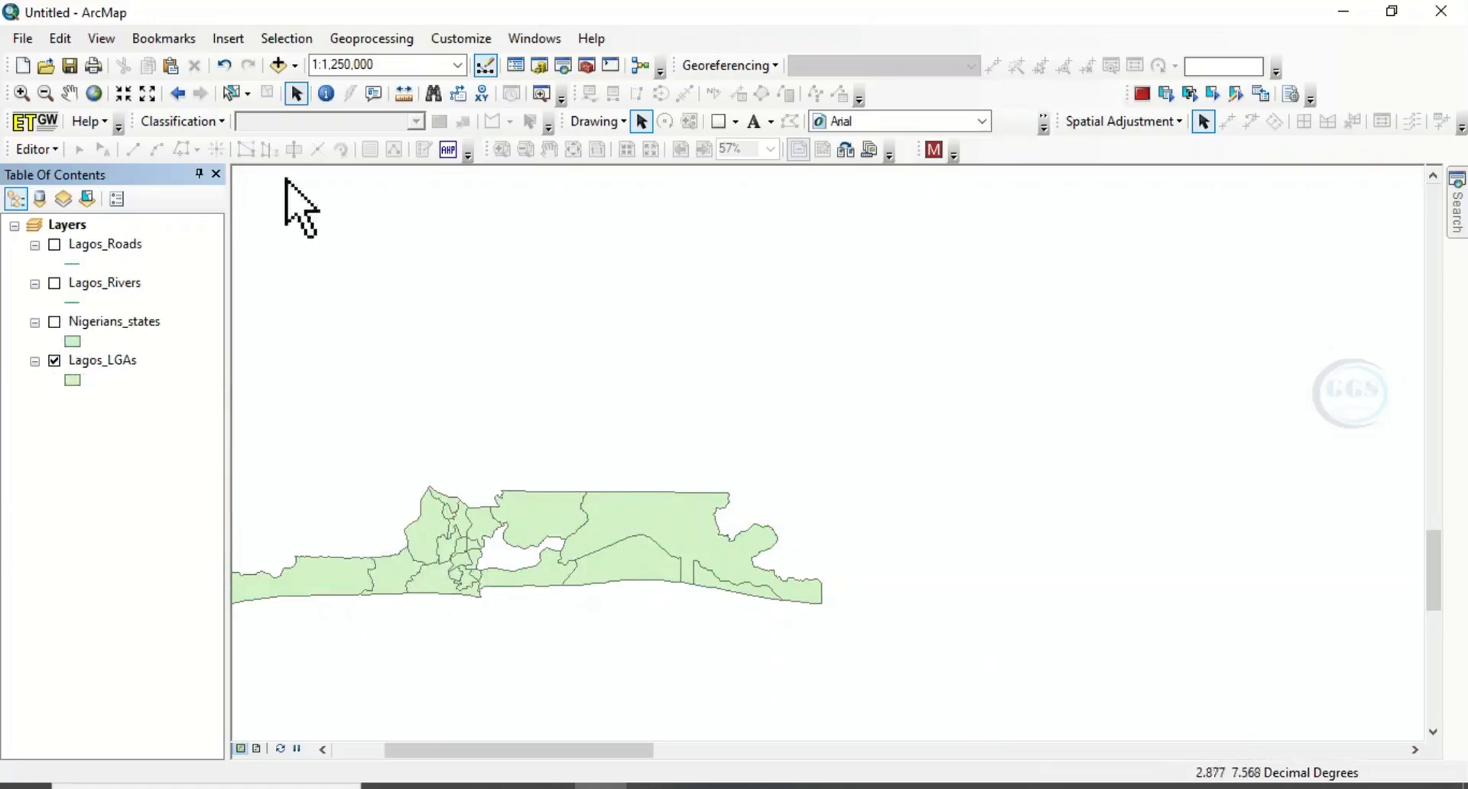
- Turn on feature labels for the Lagos_LGAs layer
click(70, 94)
drag(549, 525, 711, 514)
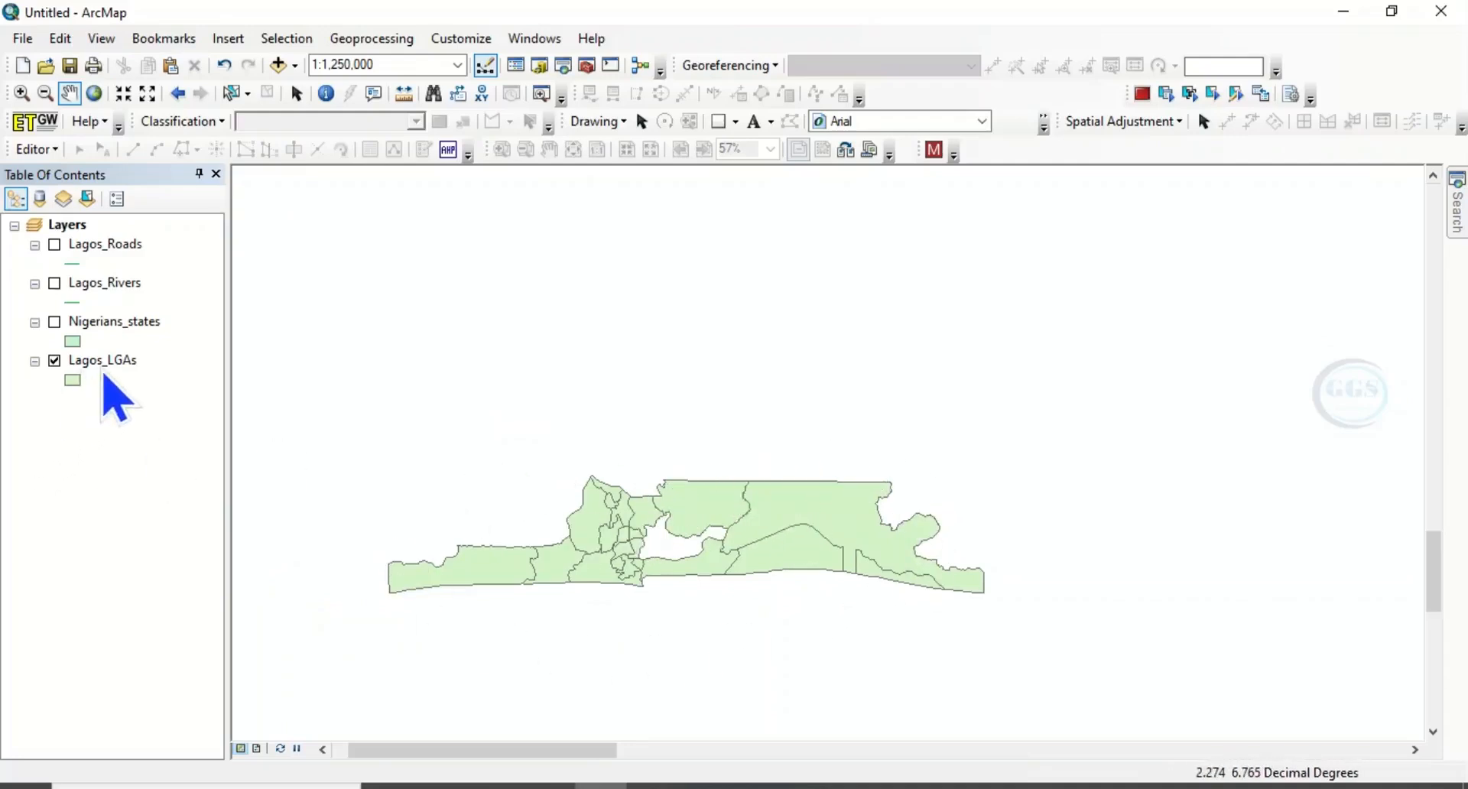
right_click(102, 361)
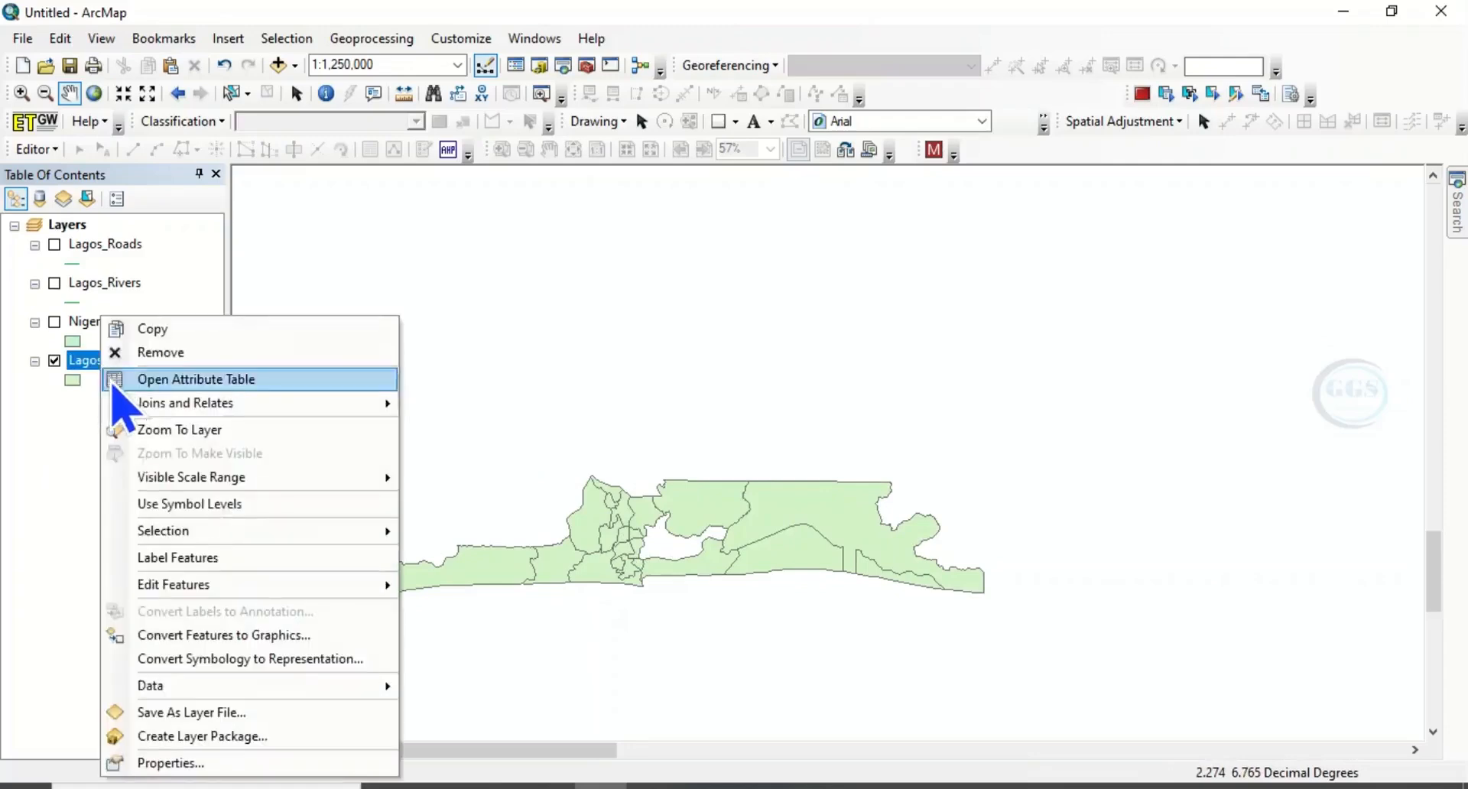
click(185, 557)
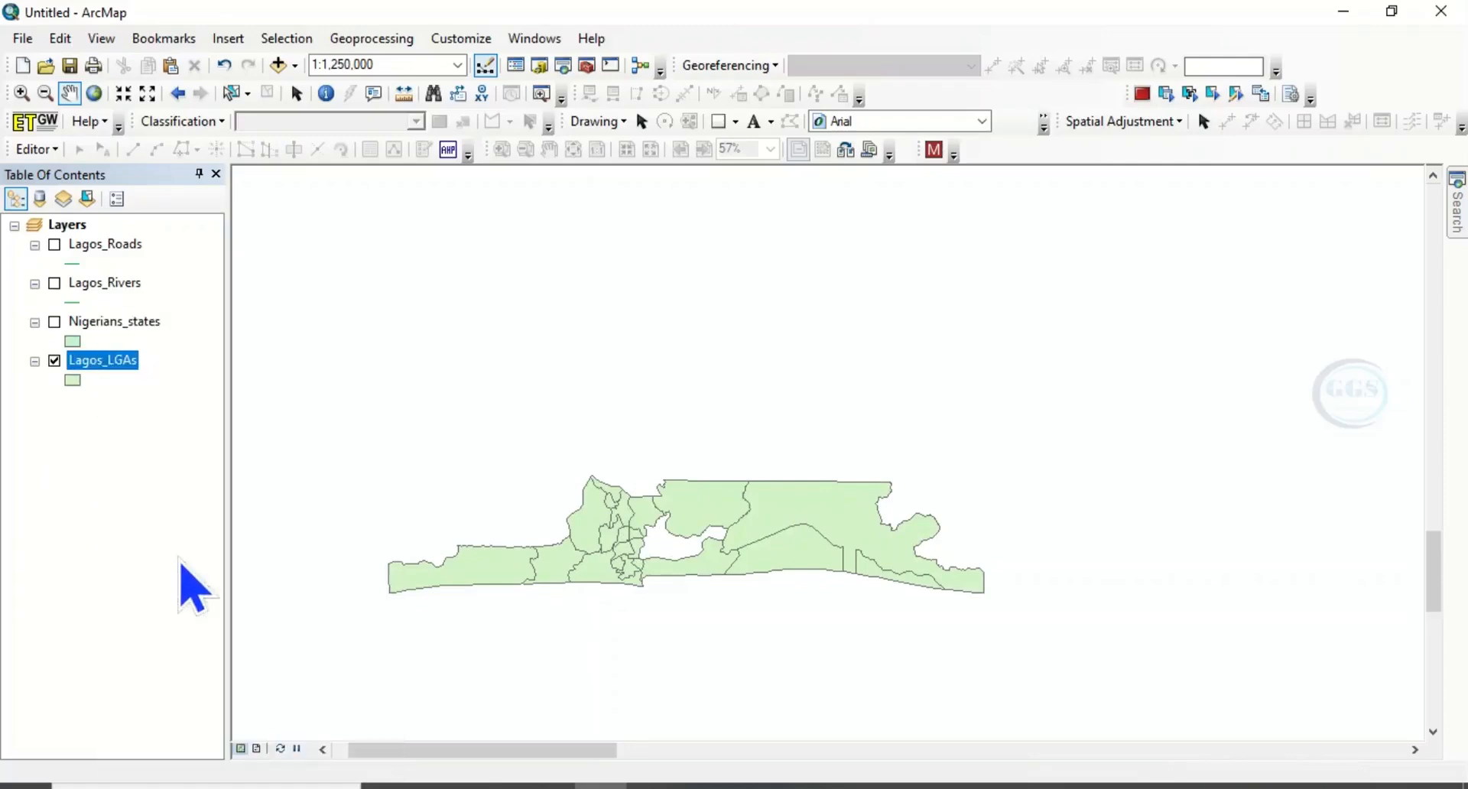
scroll(745, 573, up, 2)
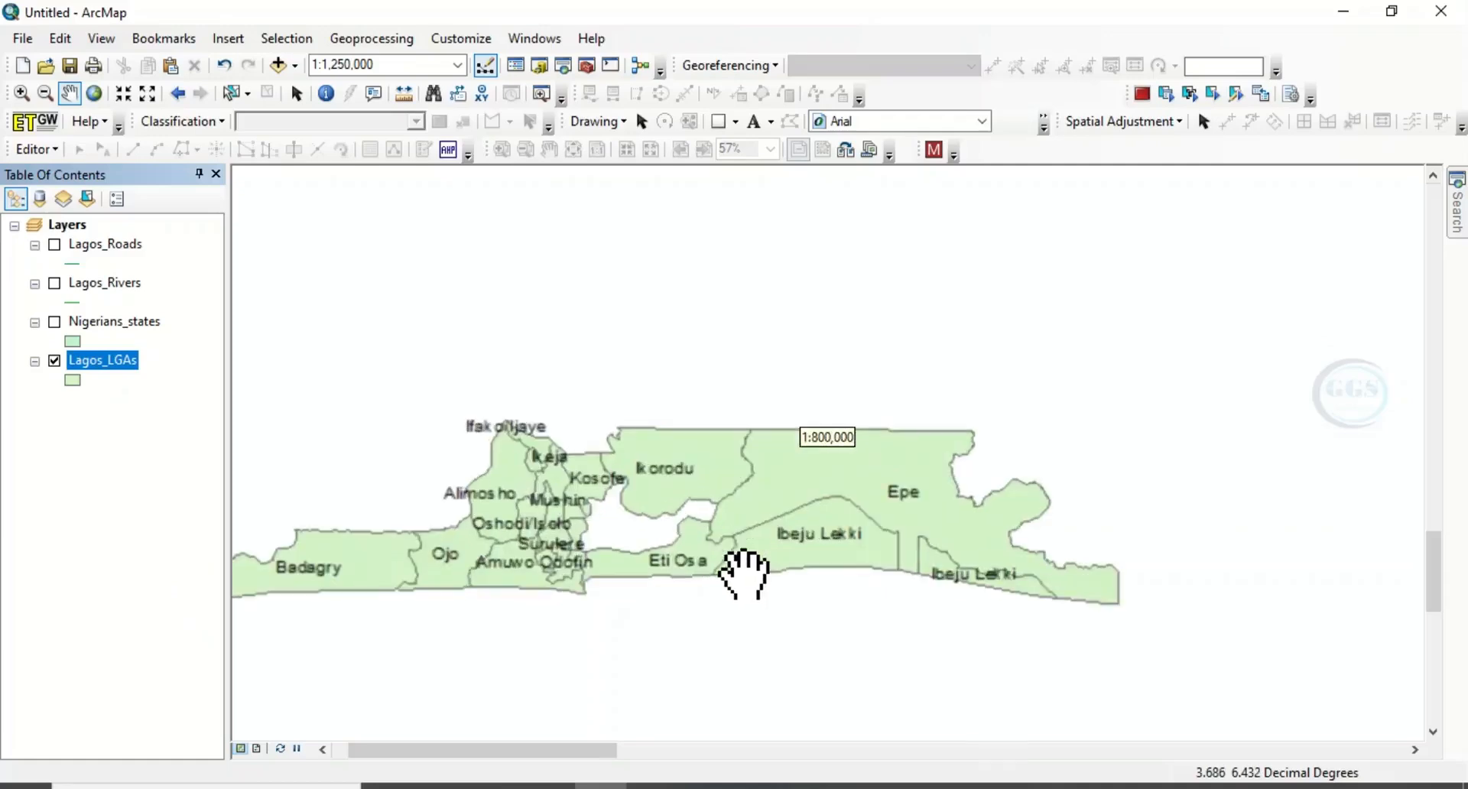
scroll(746, 575, up, 1)
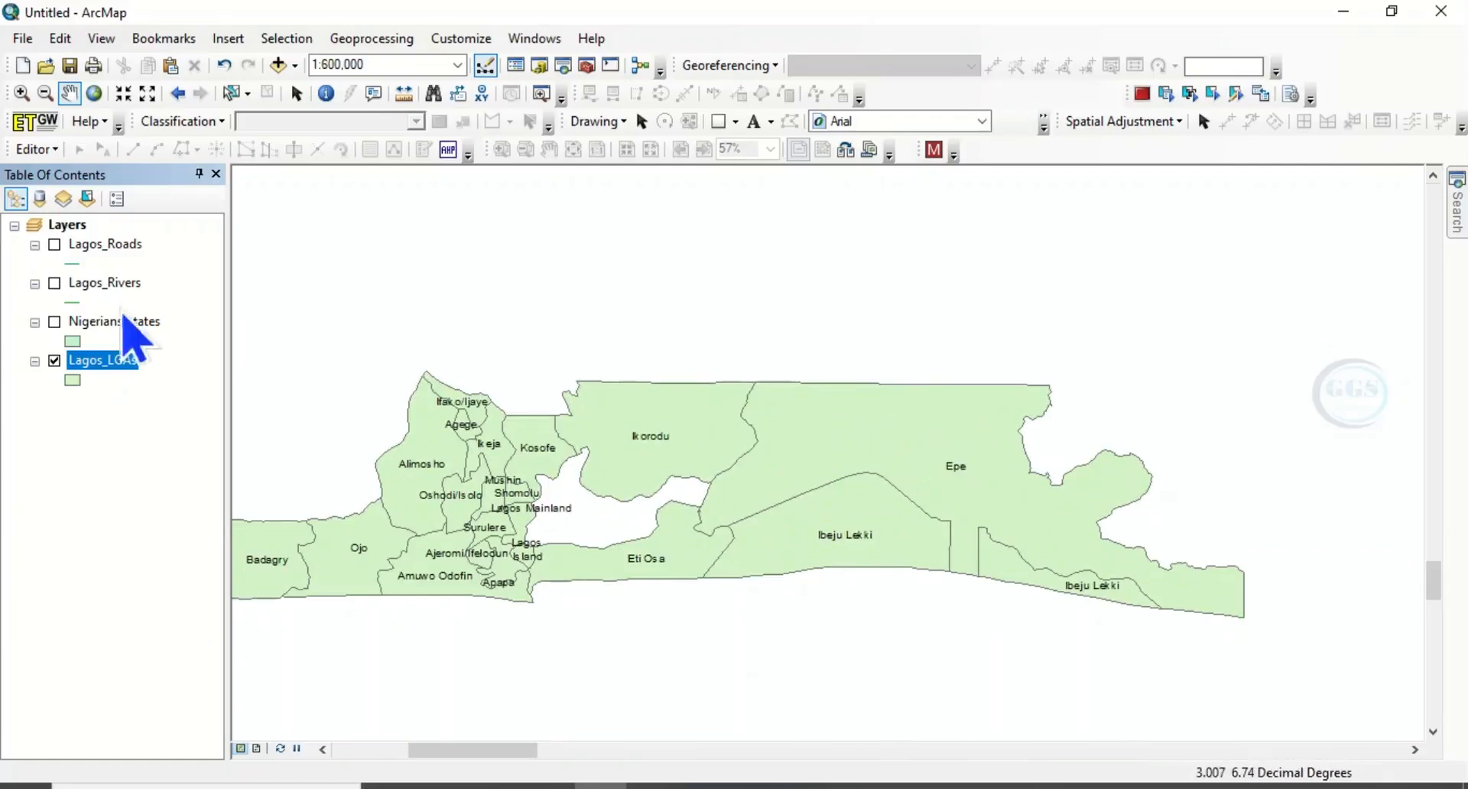
- Export only the Epe polygon of Lagos_LGAs as shapefile Epe LGA in the Lagos folder, adding it to the map, and clear the selection
click(296, 94)
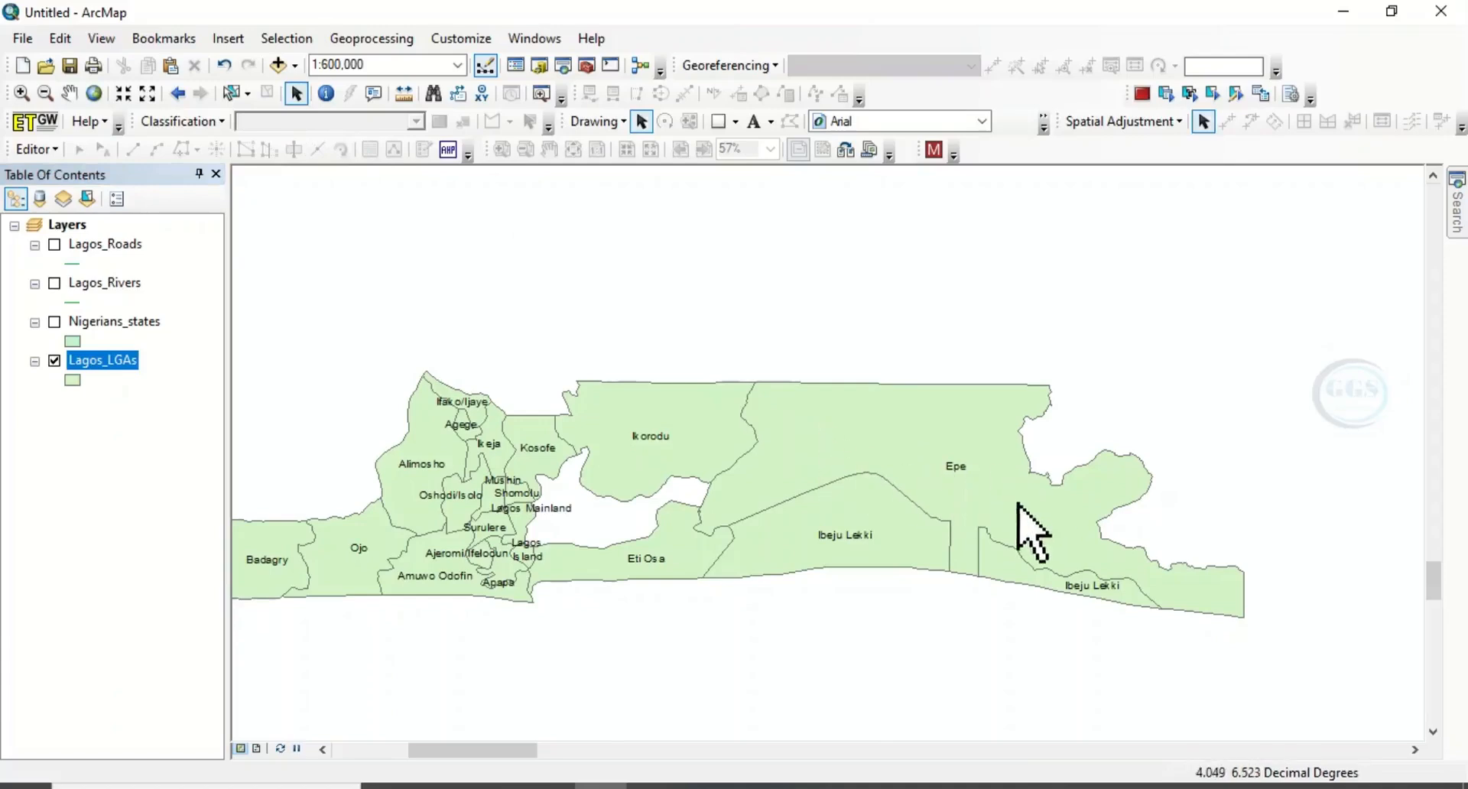
click(231, 95)
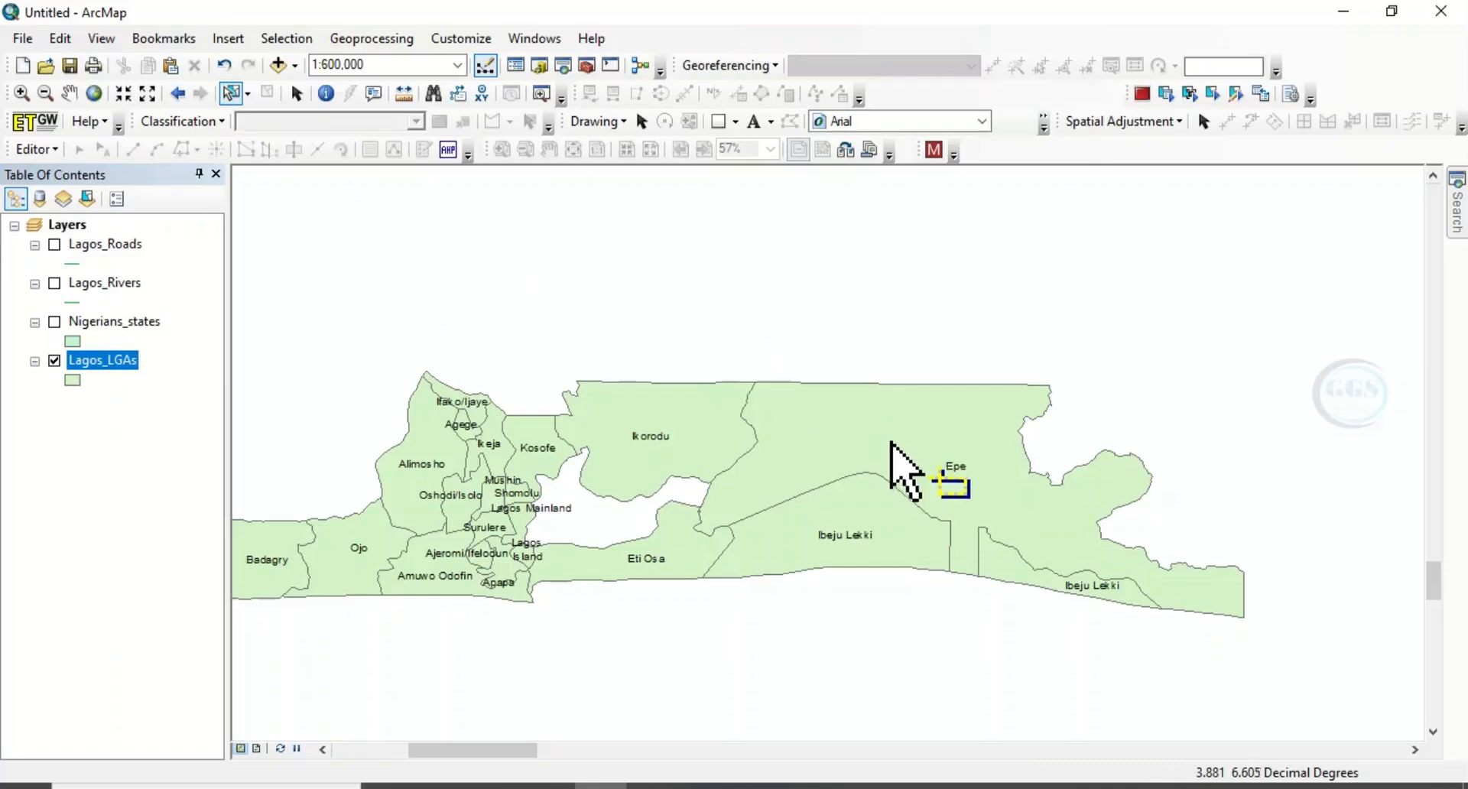
click(892, 444)
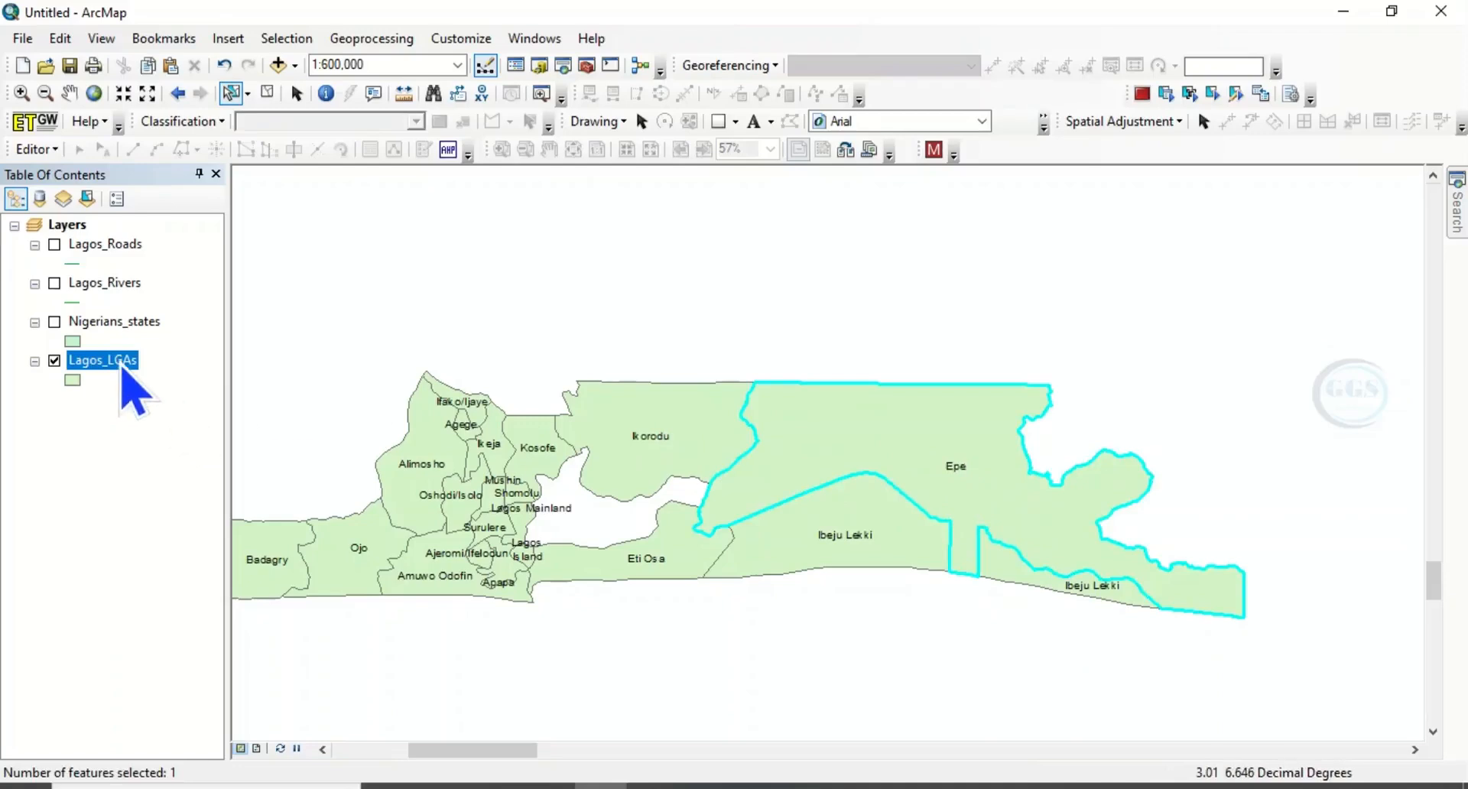
right_click(123, 366)
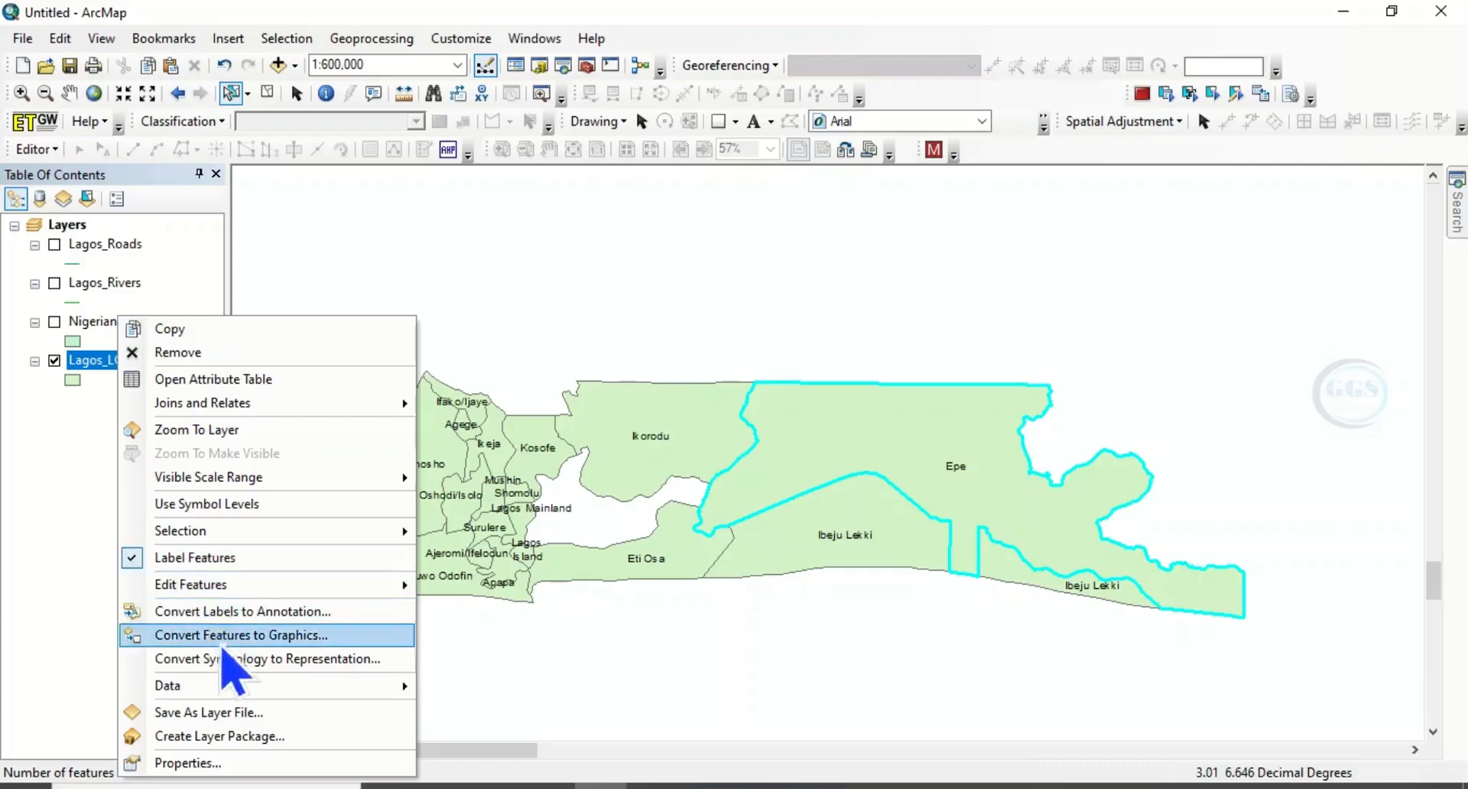
mouse_move(230, 688)
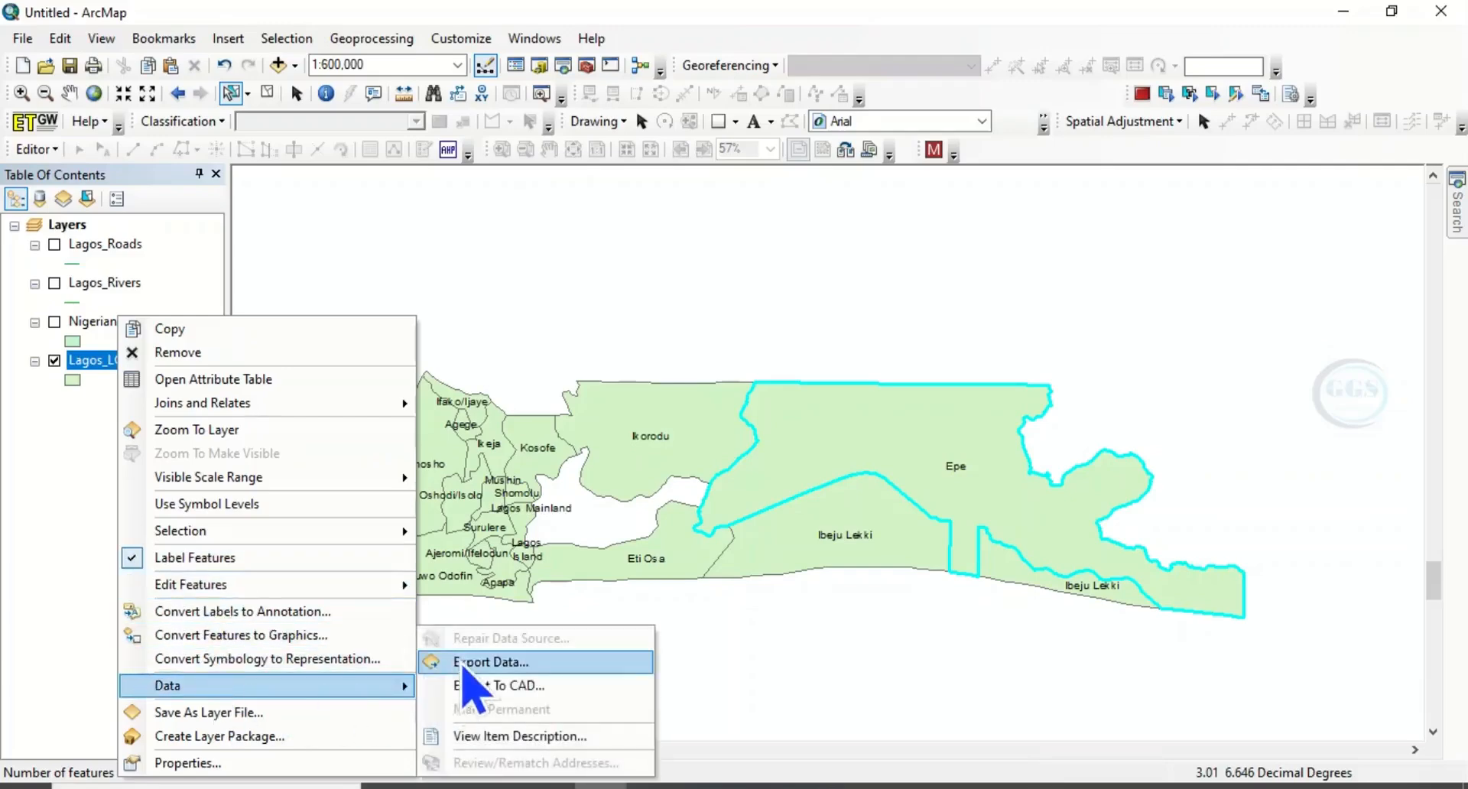
click(490, 662)
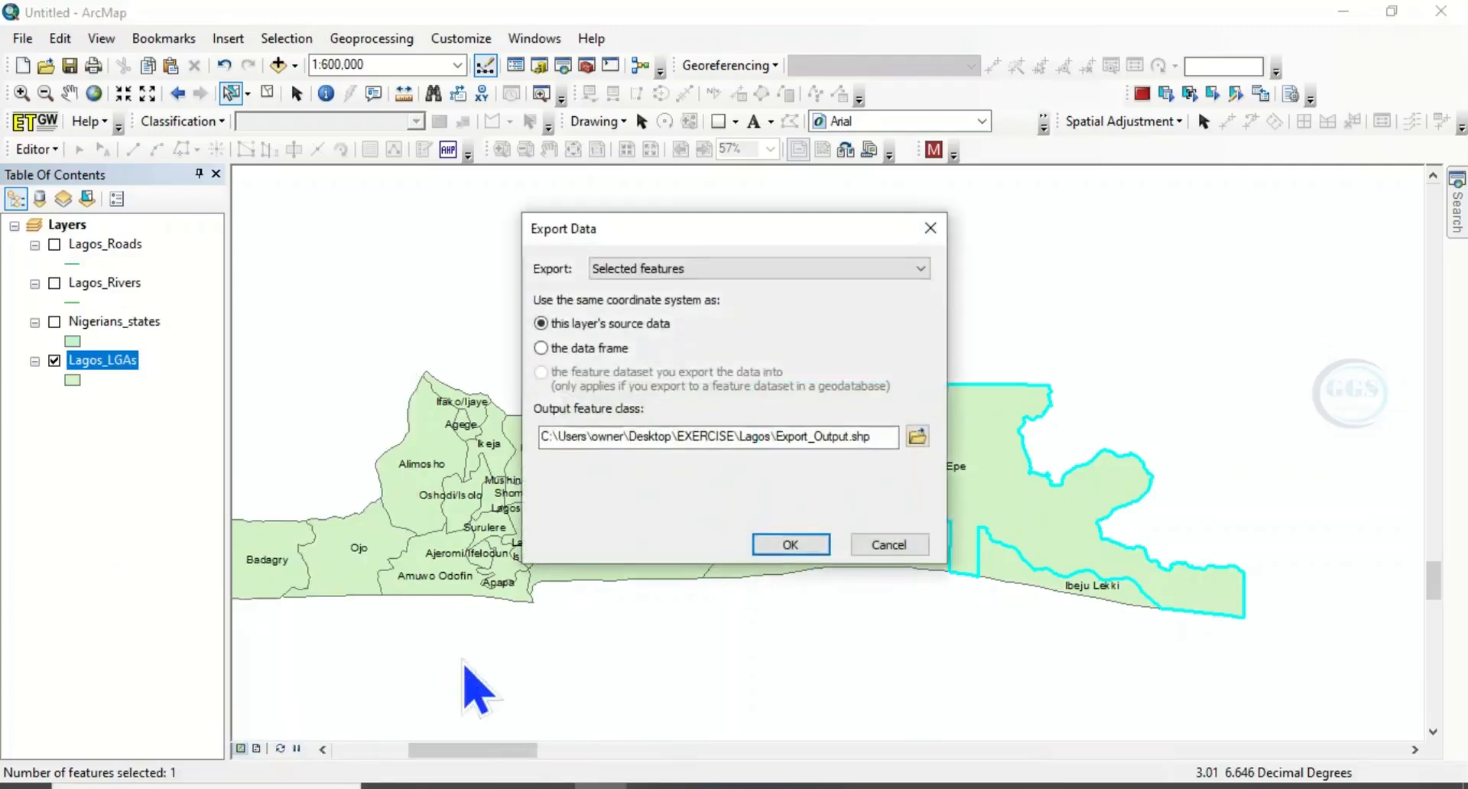
click(918, 438)
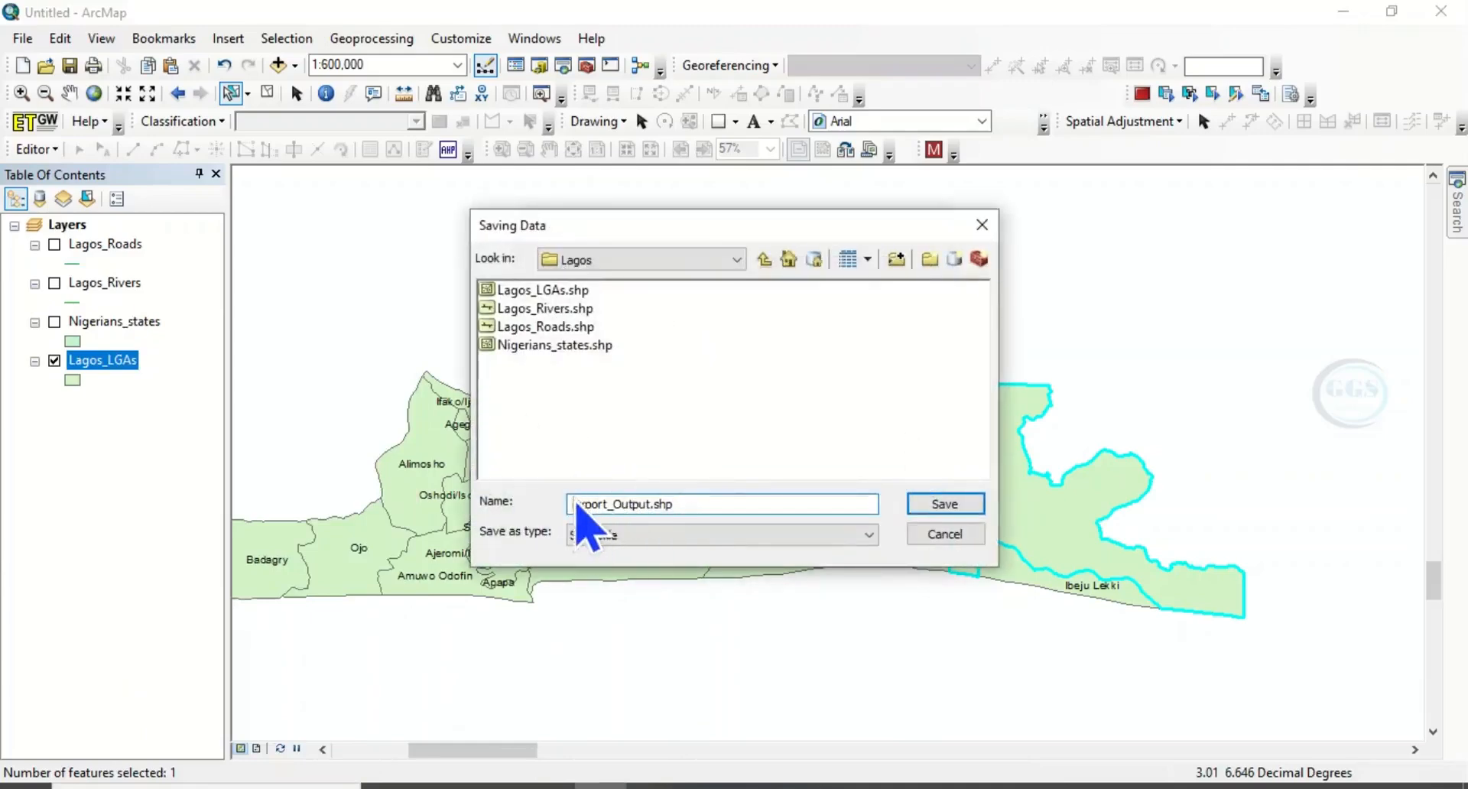
drag(686, 504, 559, 501)
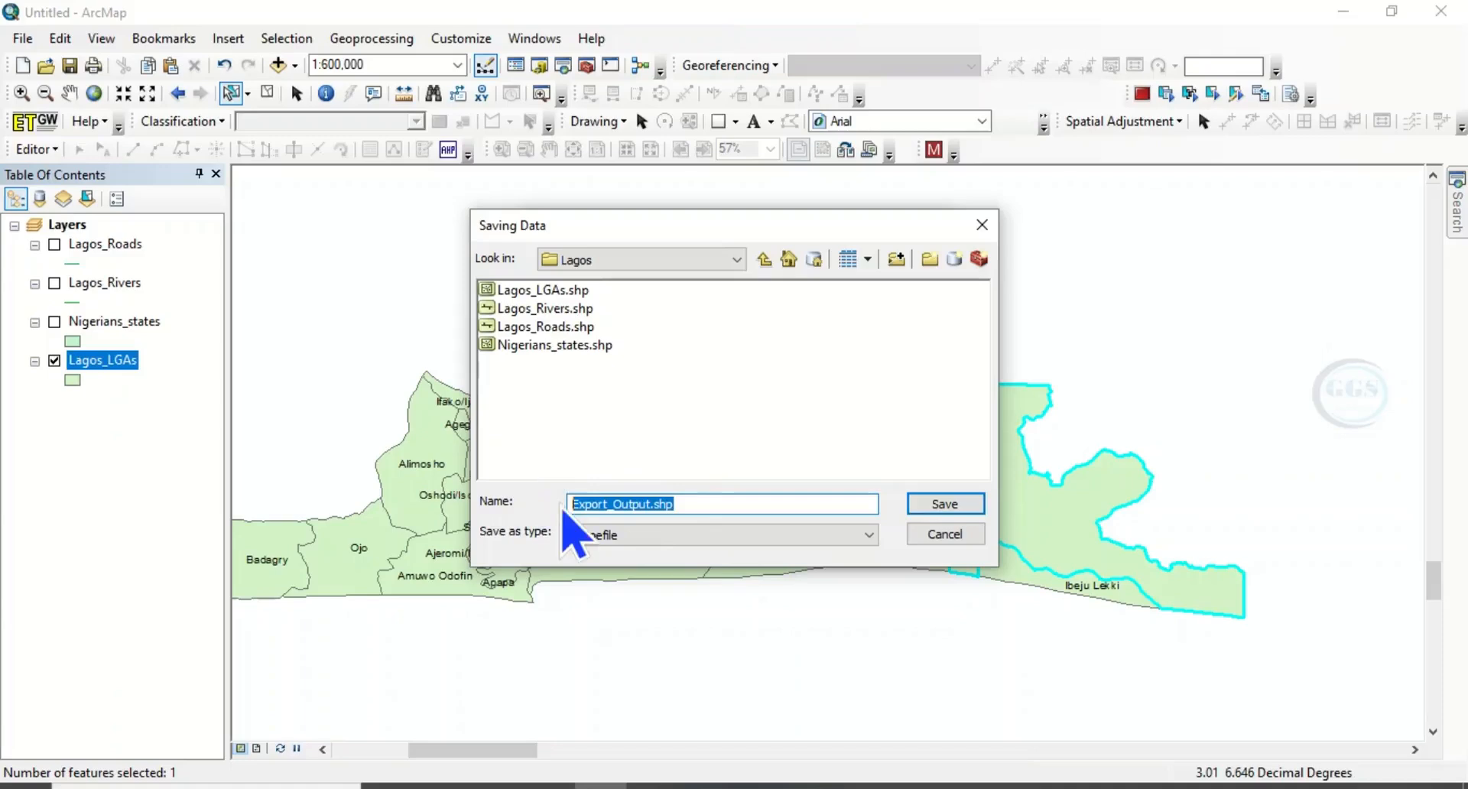
text(Epe LGA)
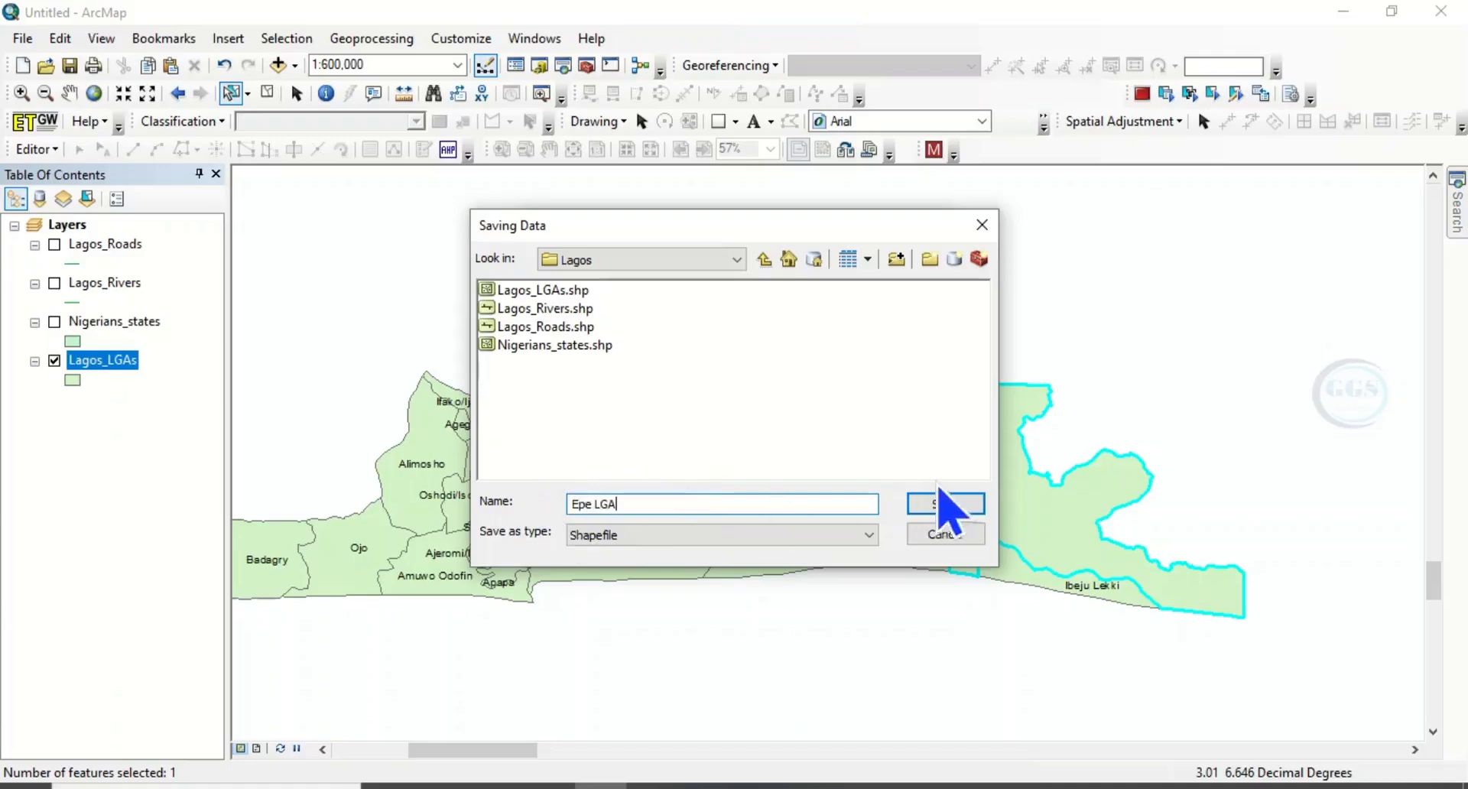
click(936, 509)
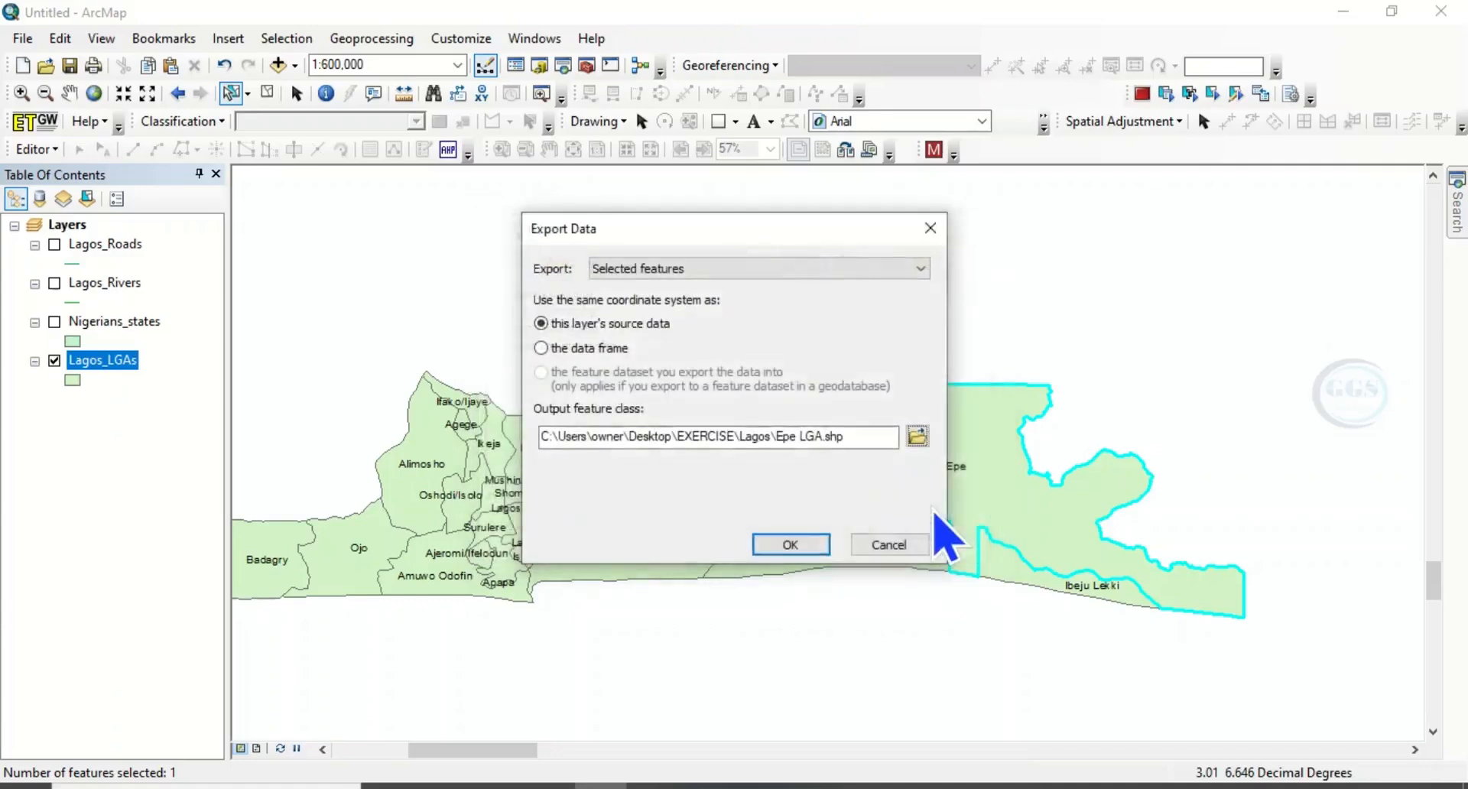
click(787, 548)
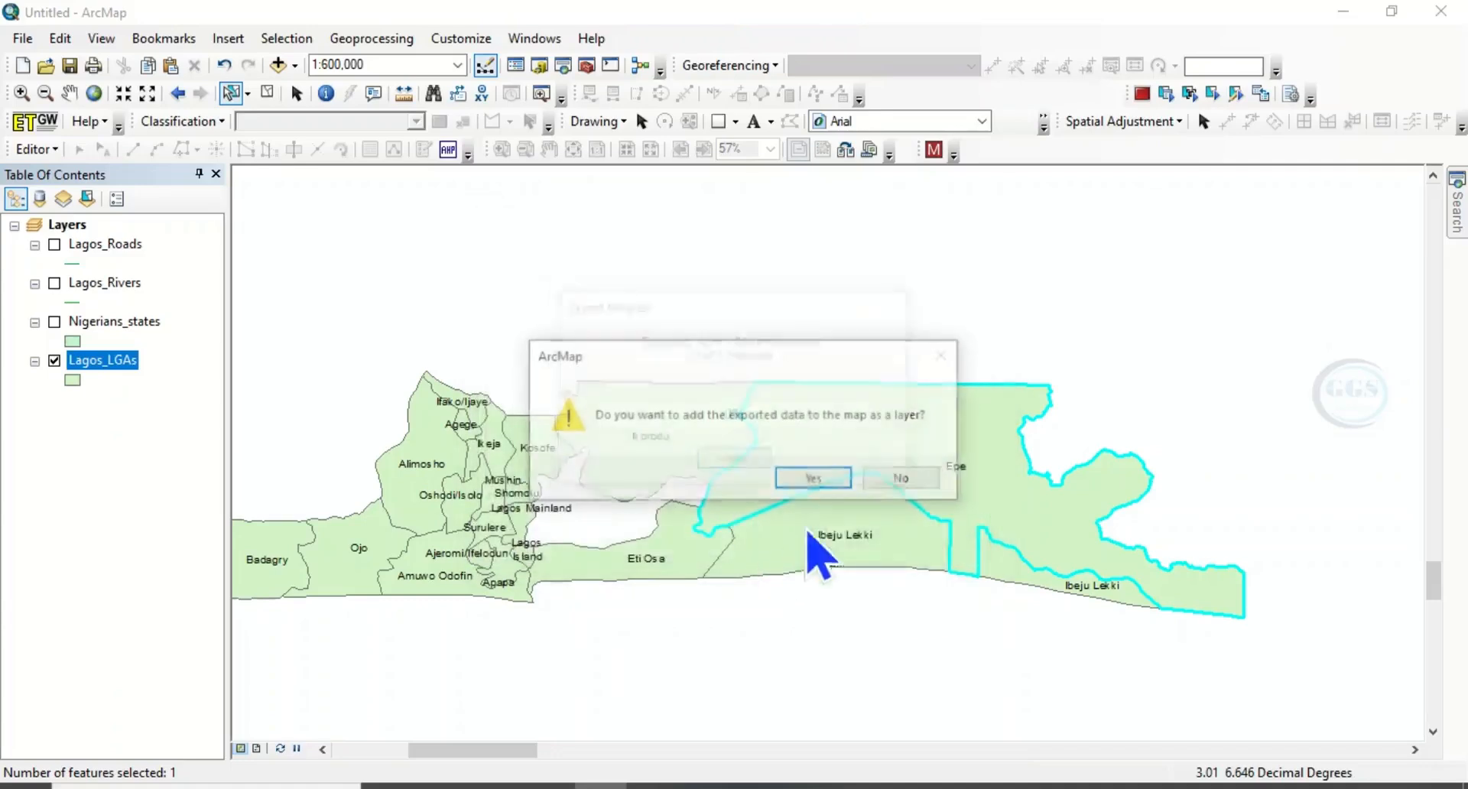
click(832, 487)
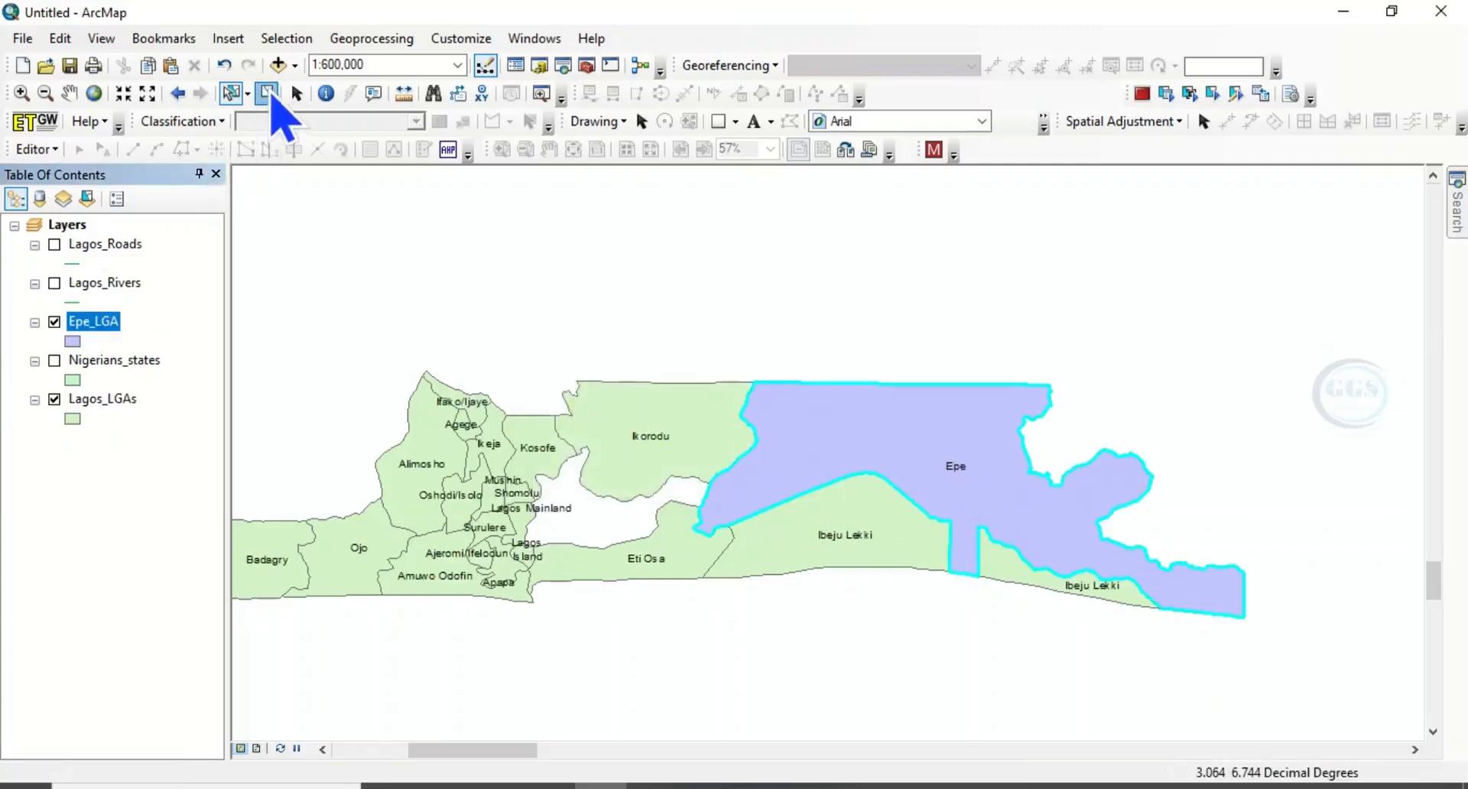
click(267, 94)
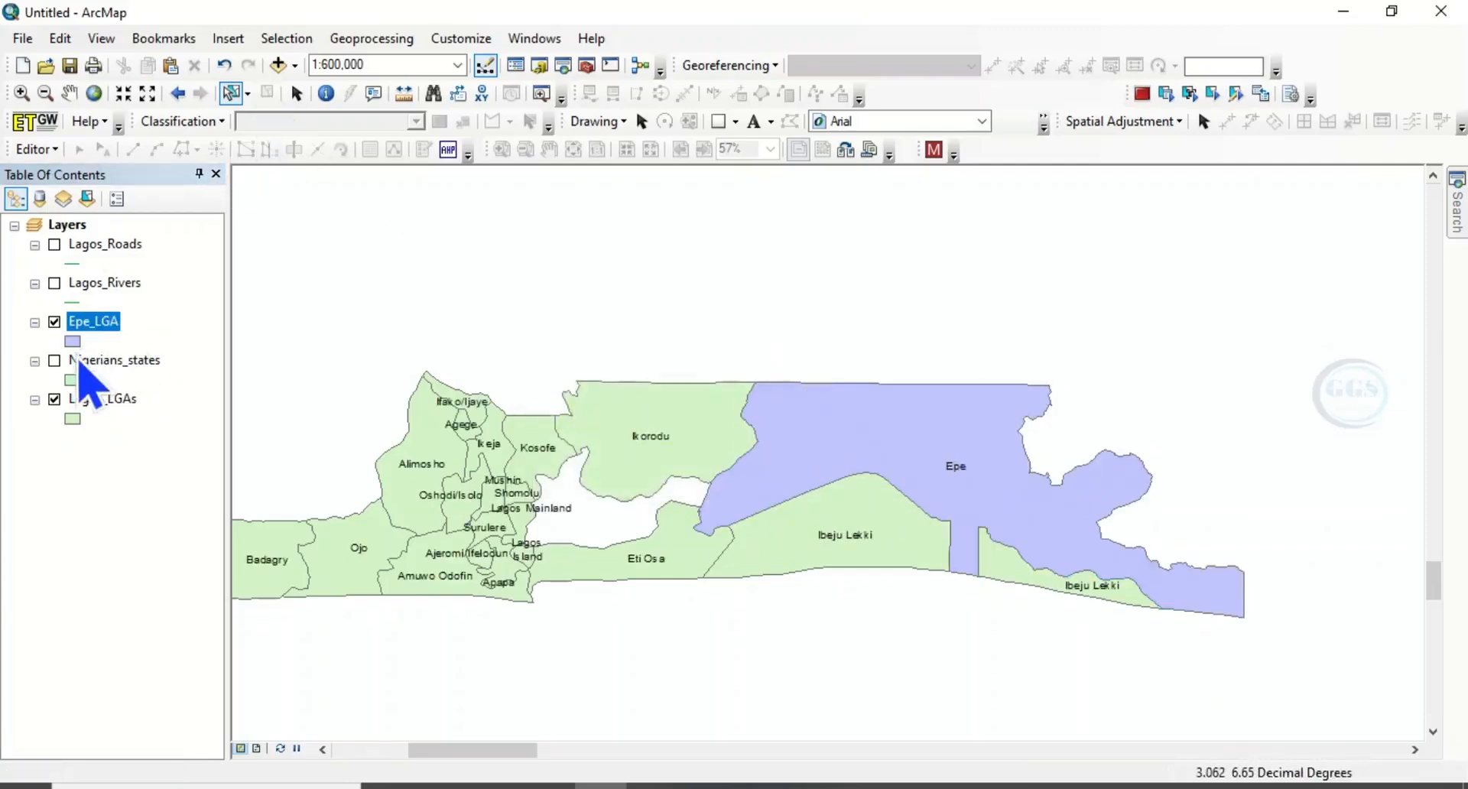
- Hide the Lagos_LGAs layer and turn on feature labels for the Epe_LGA layer
click(54, 399)
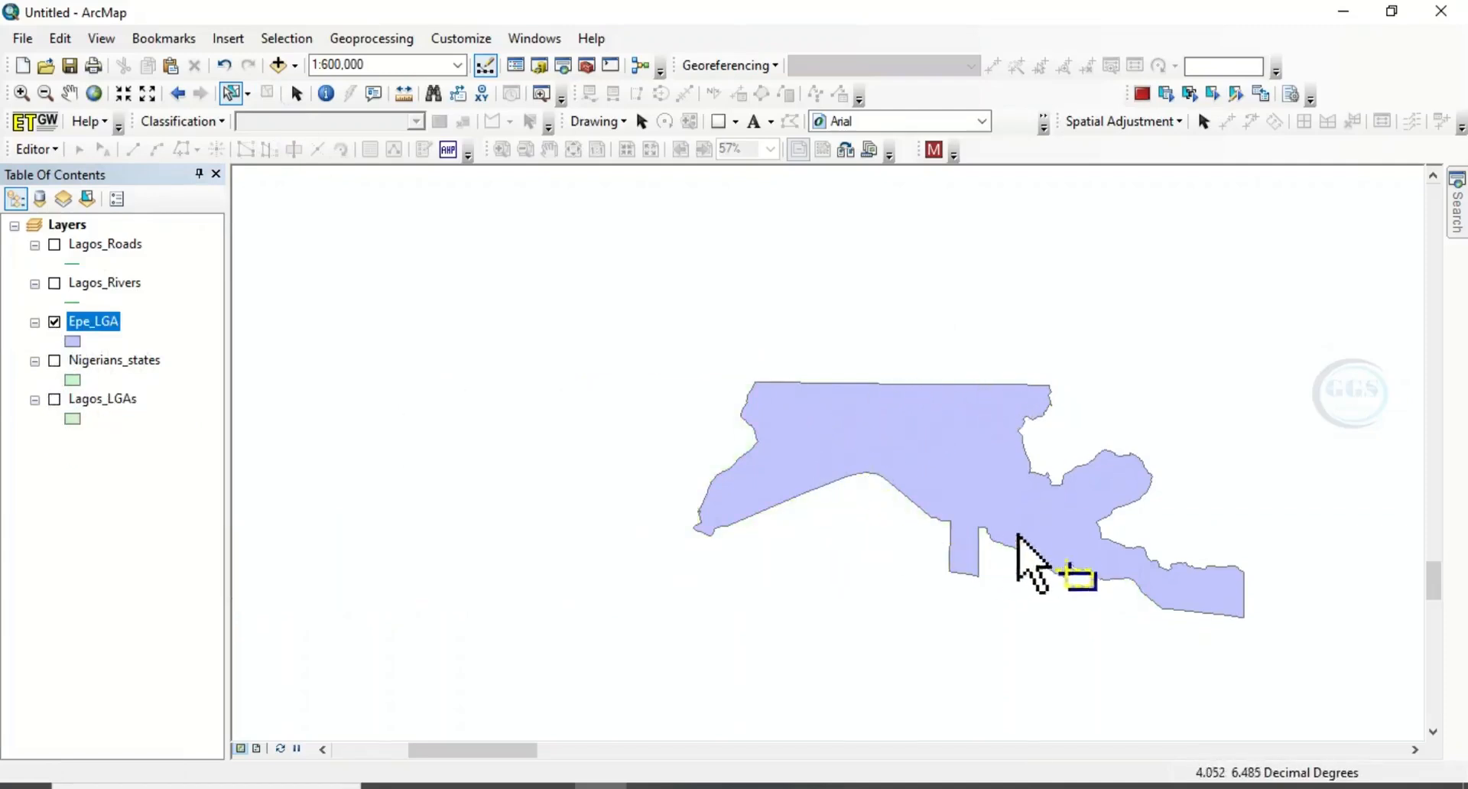
right_click(105, 324)
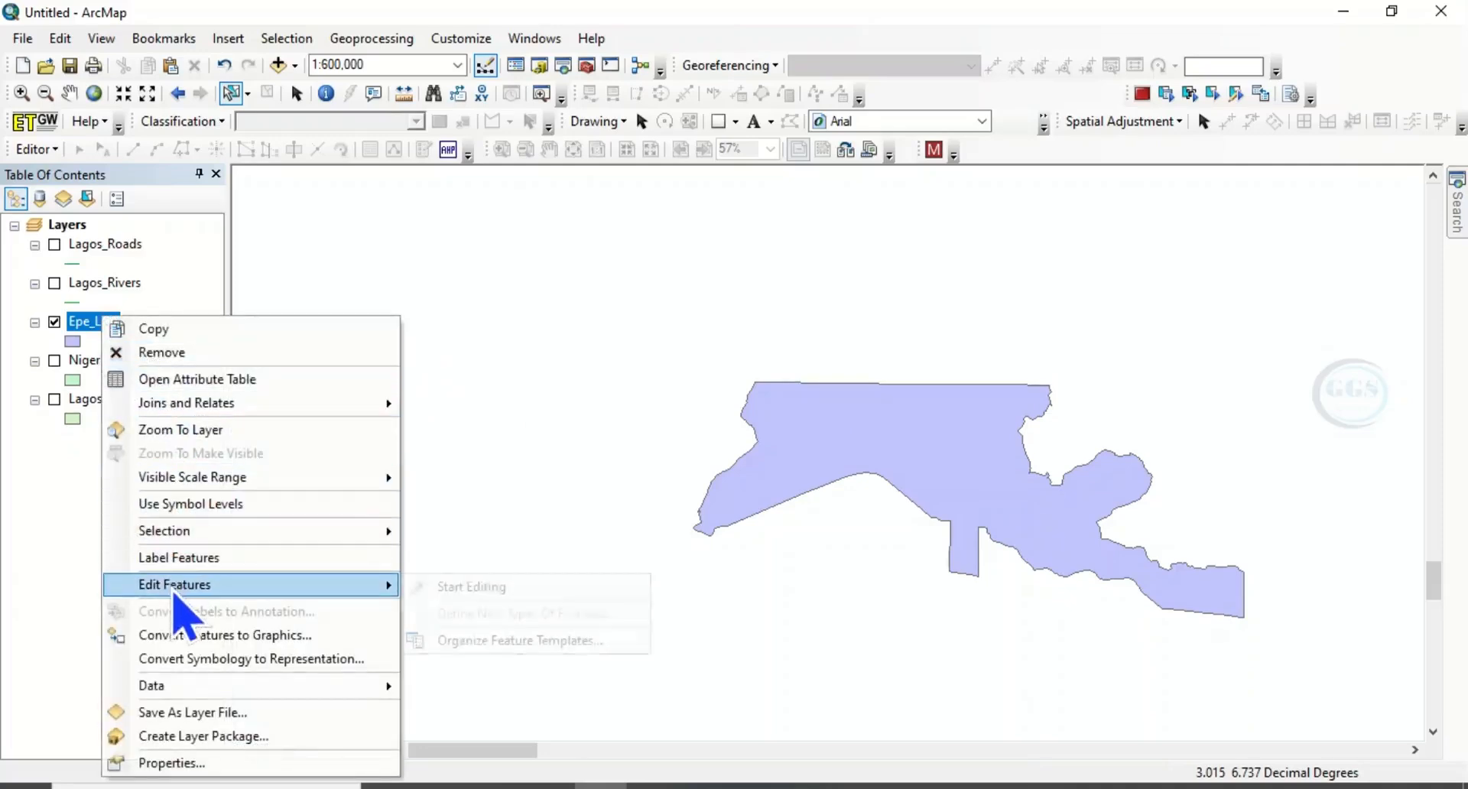
click(179, 559)
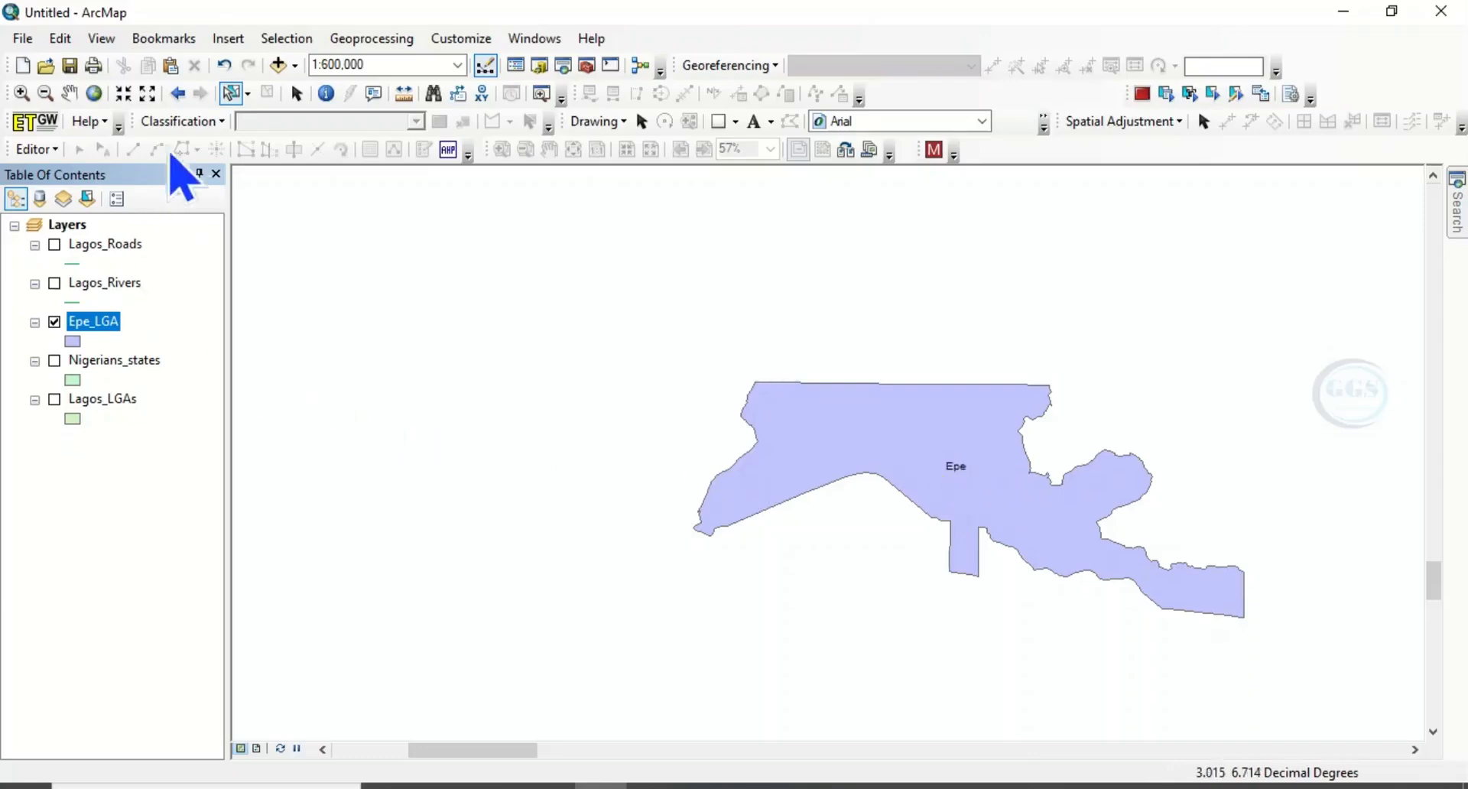
click(298, 93)
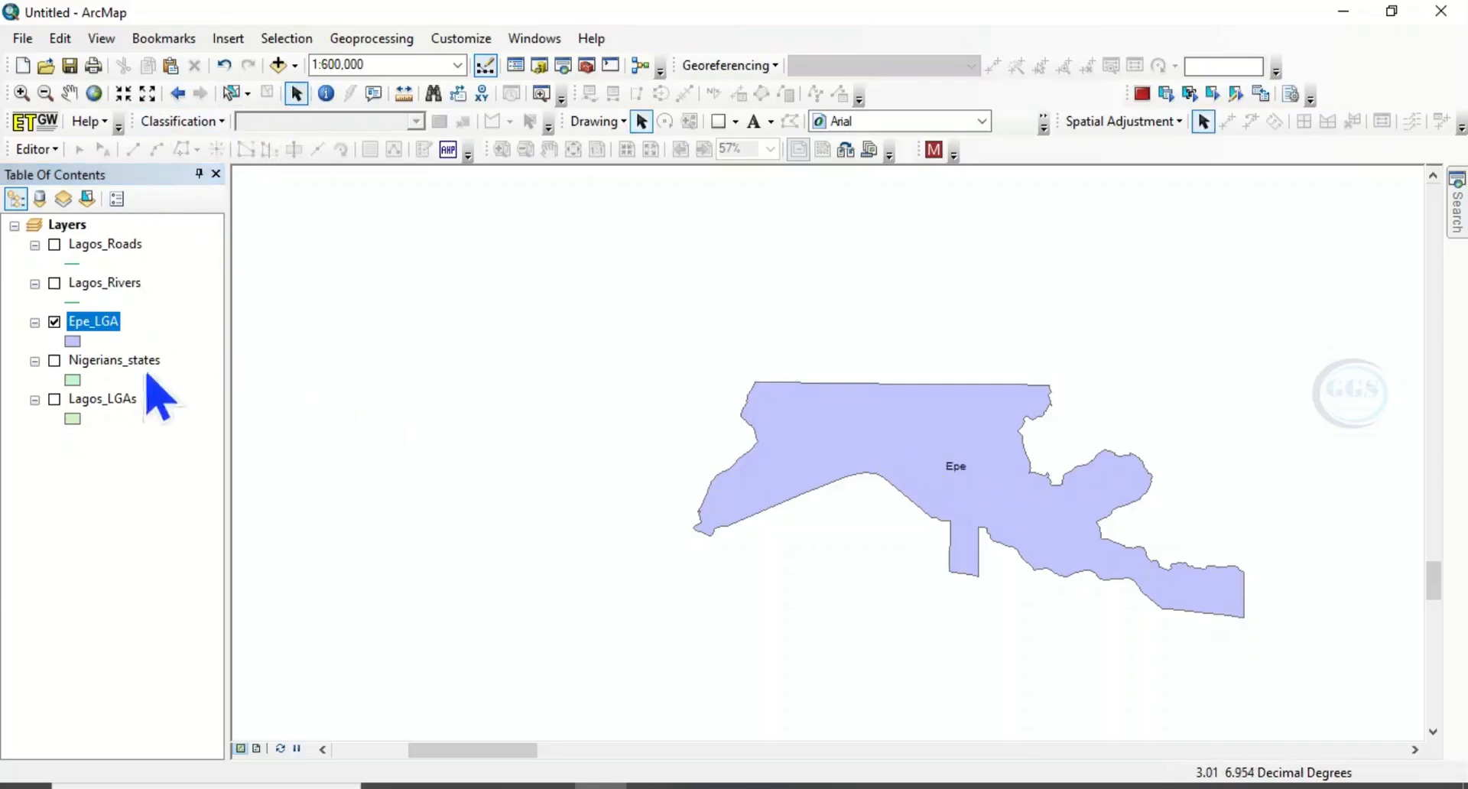
- Display the Lagos_Roads and Lagos_Rivers layers, and set up a Clip with Lagos_Roads as input and Epe_LGA as clip features
click(57, 249)
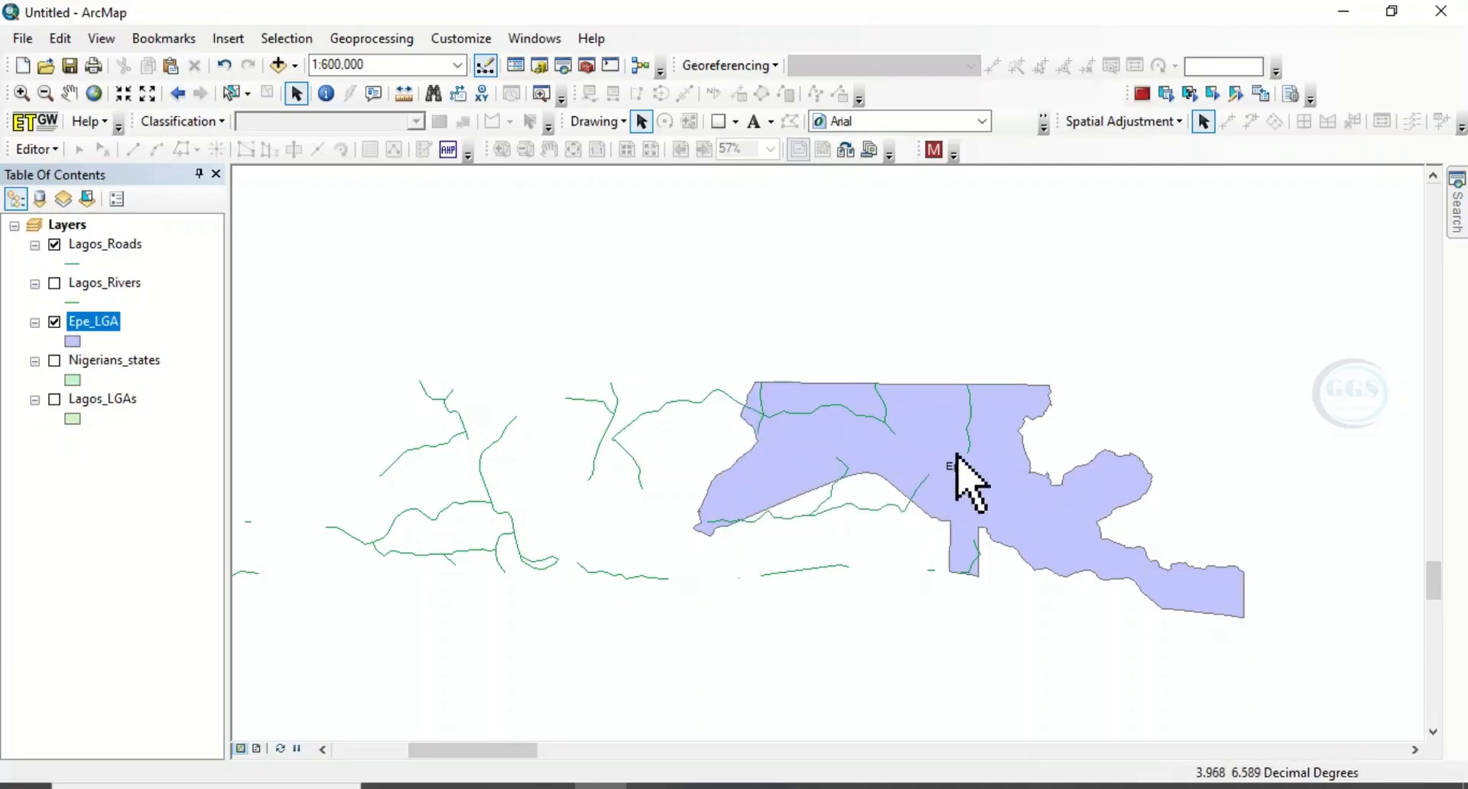
click(54, 283)
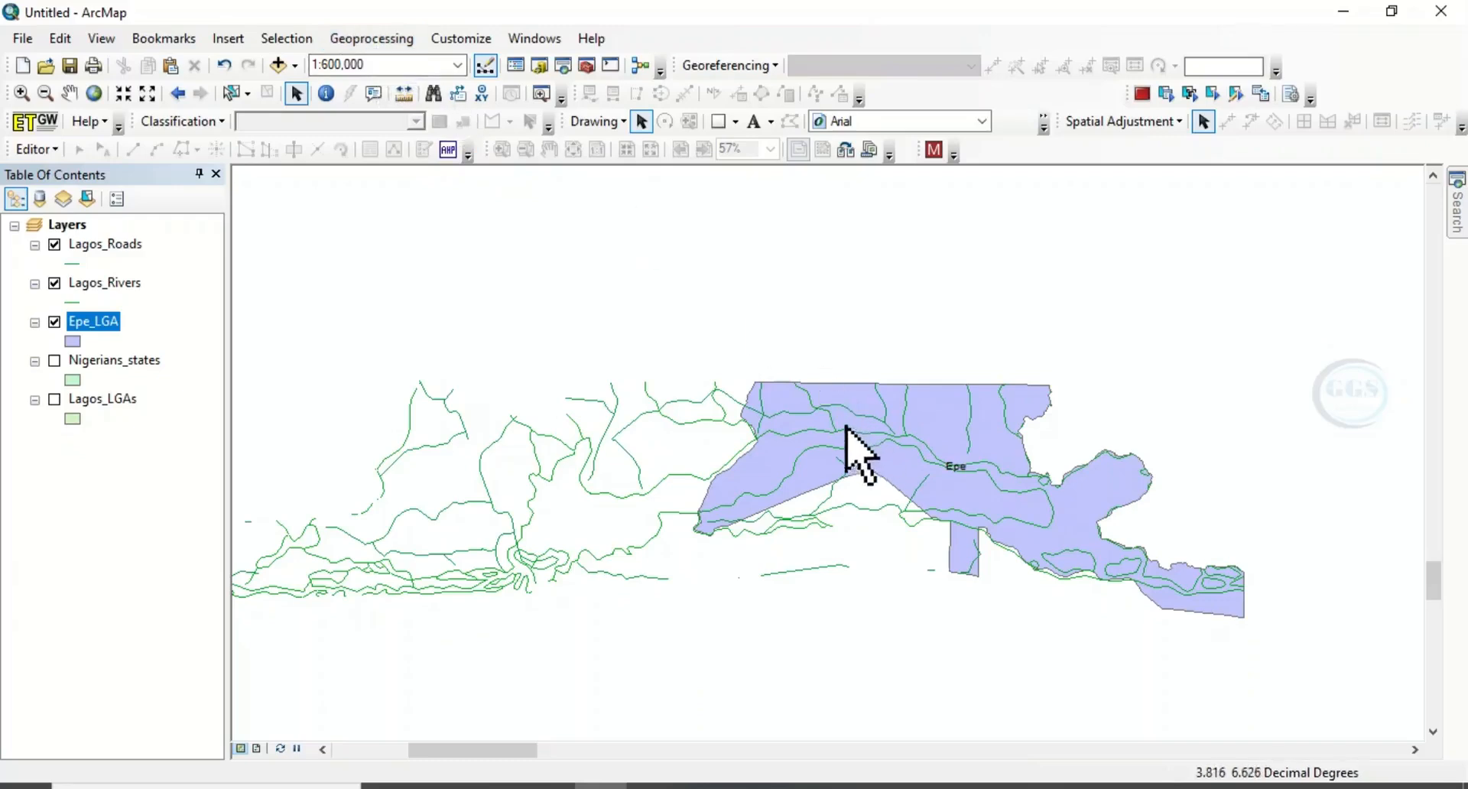
click(394, 40)
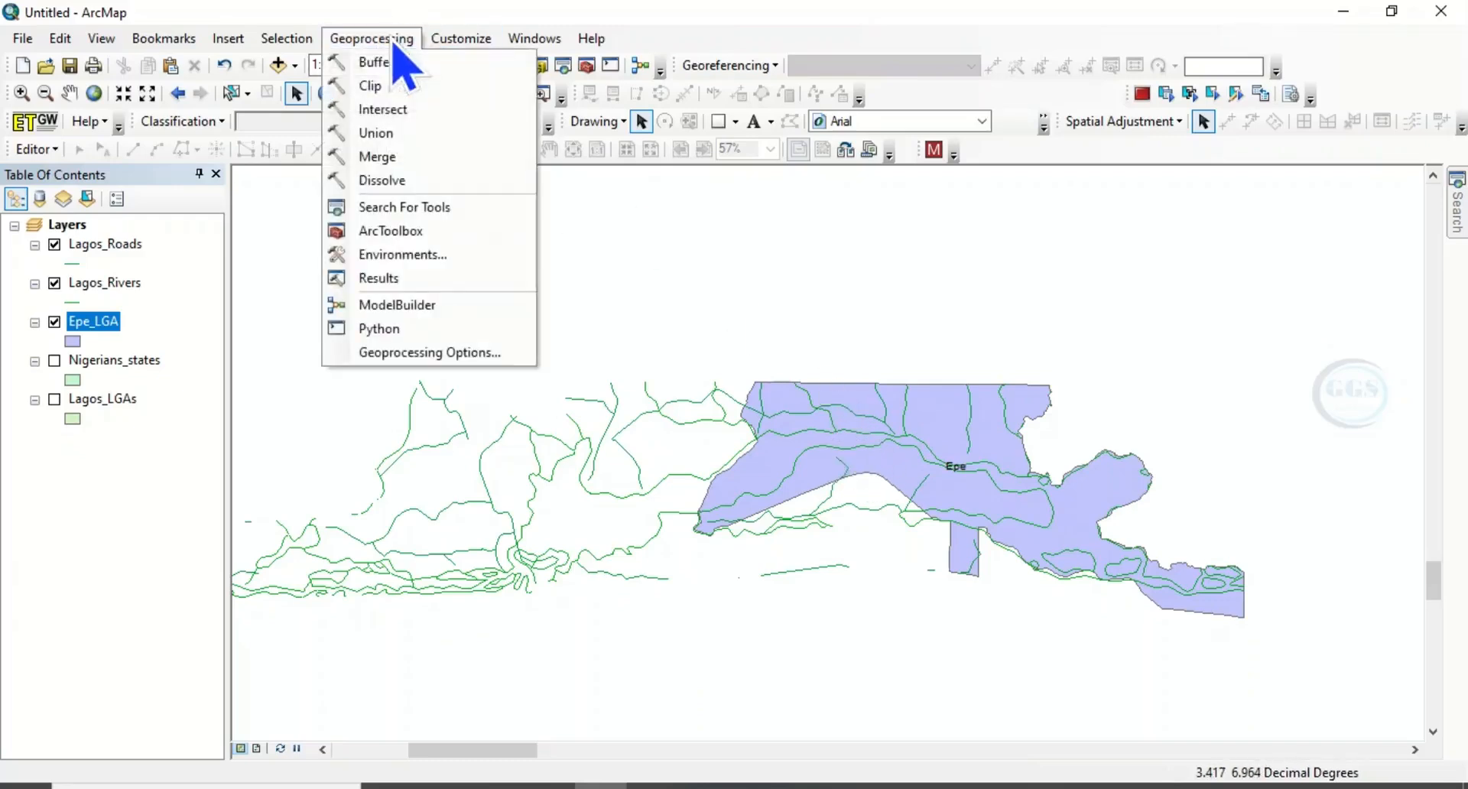
click(370, 86)
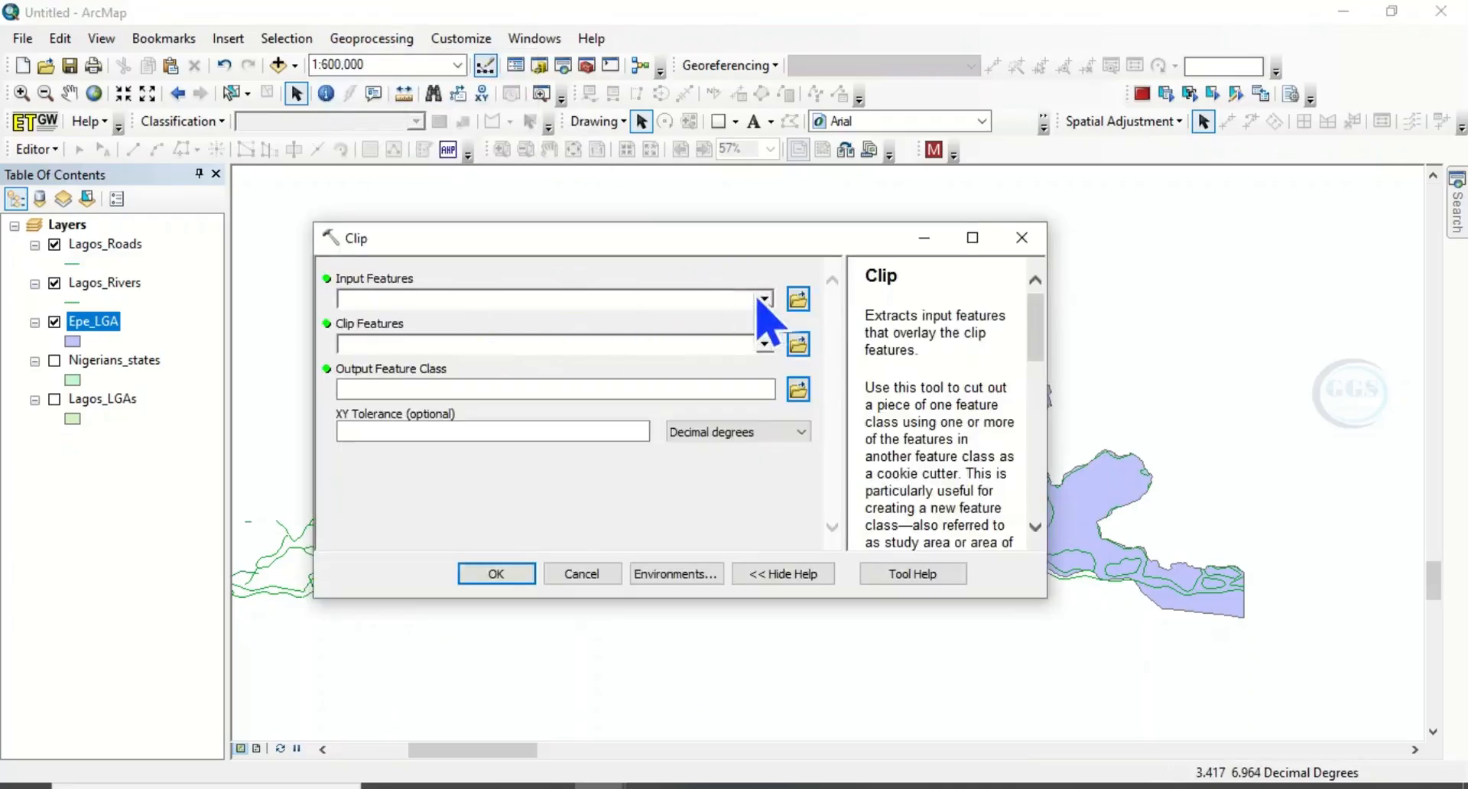
click(765, 304)
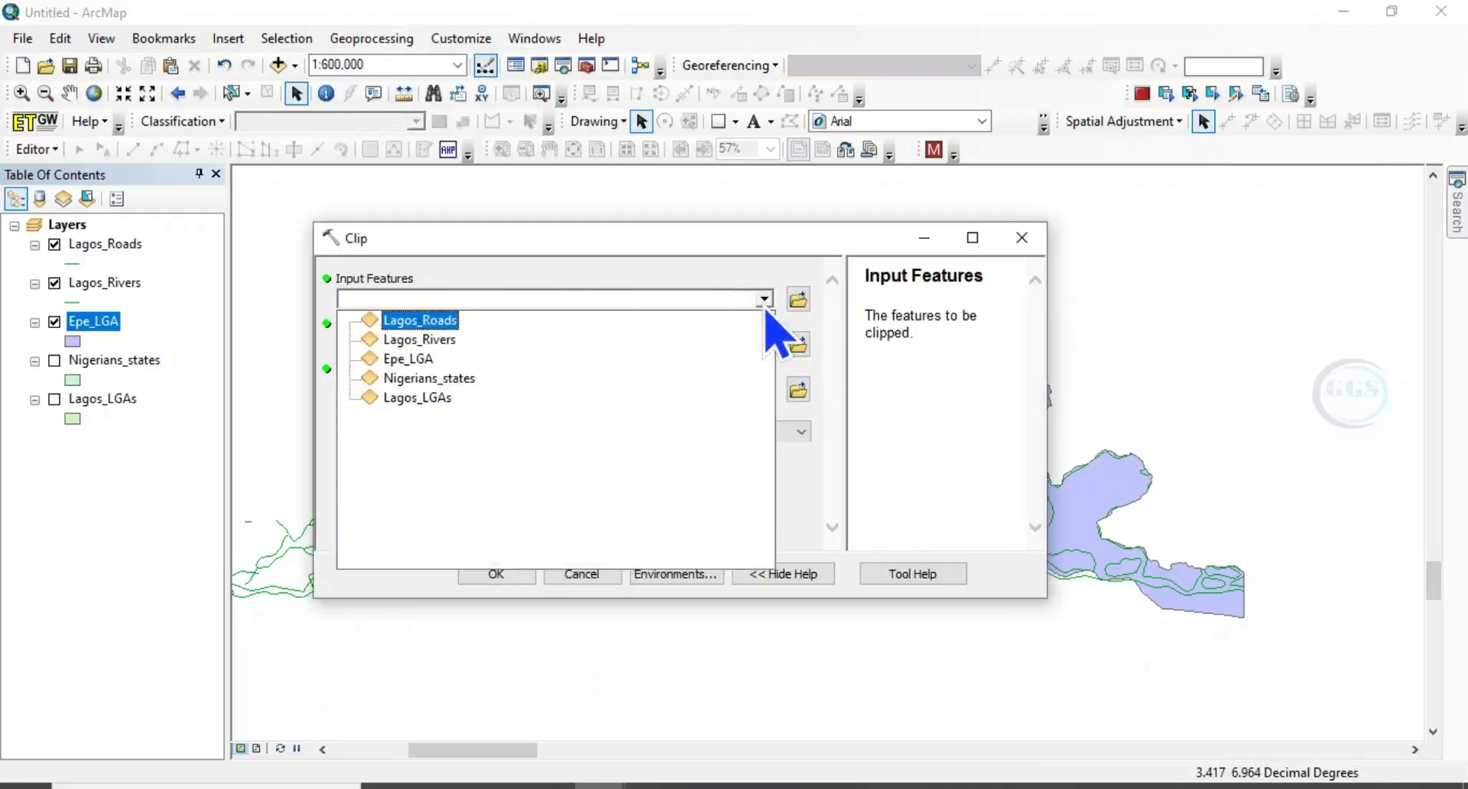
click(442, 324)
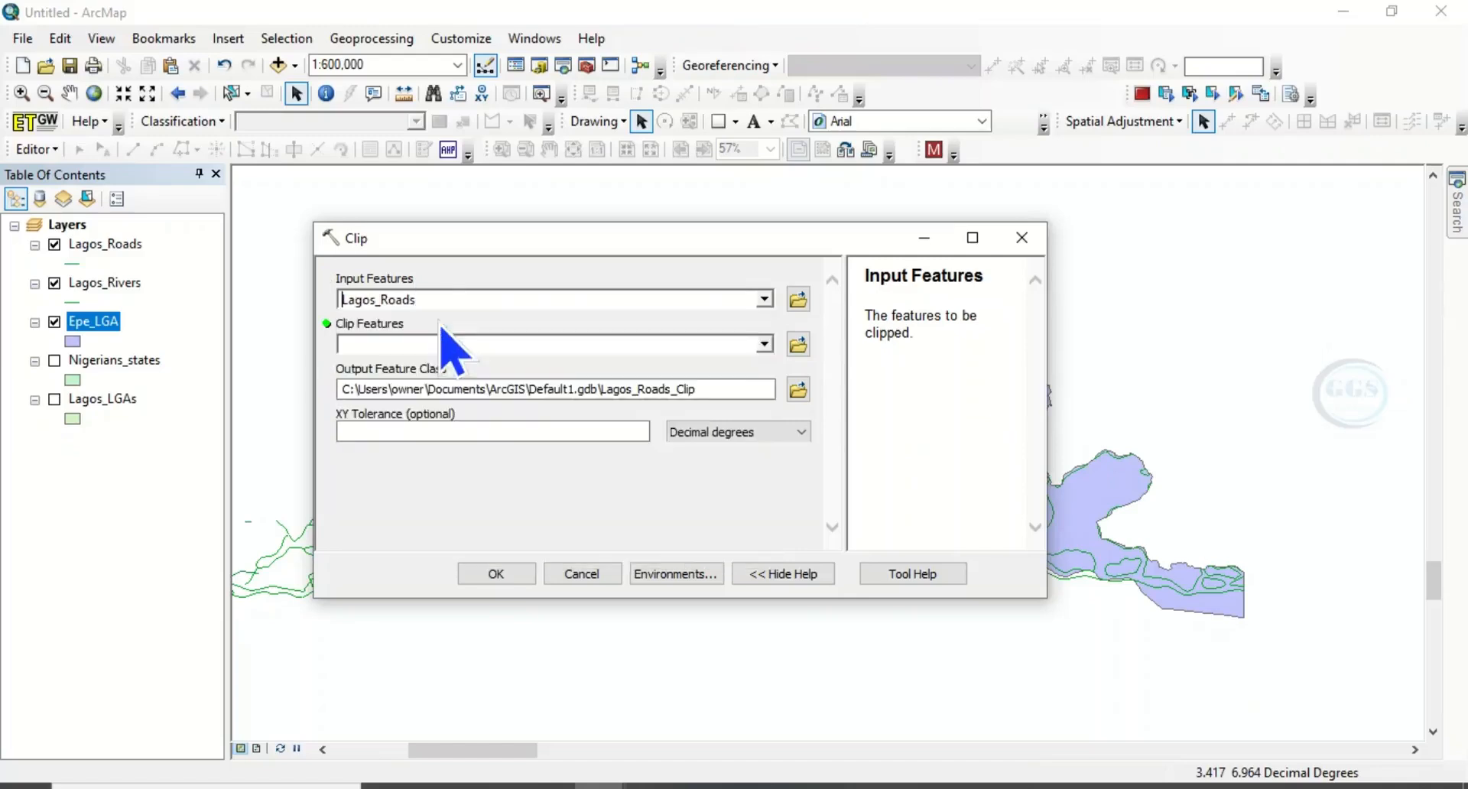
click(763, 344)
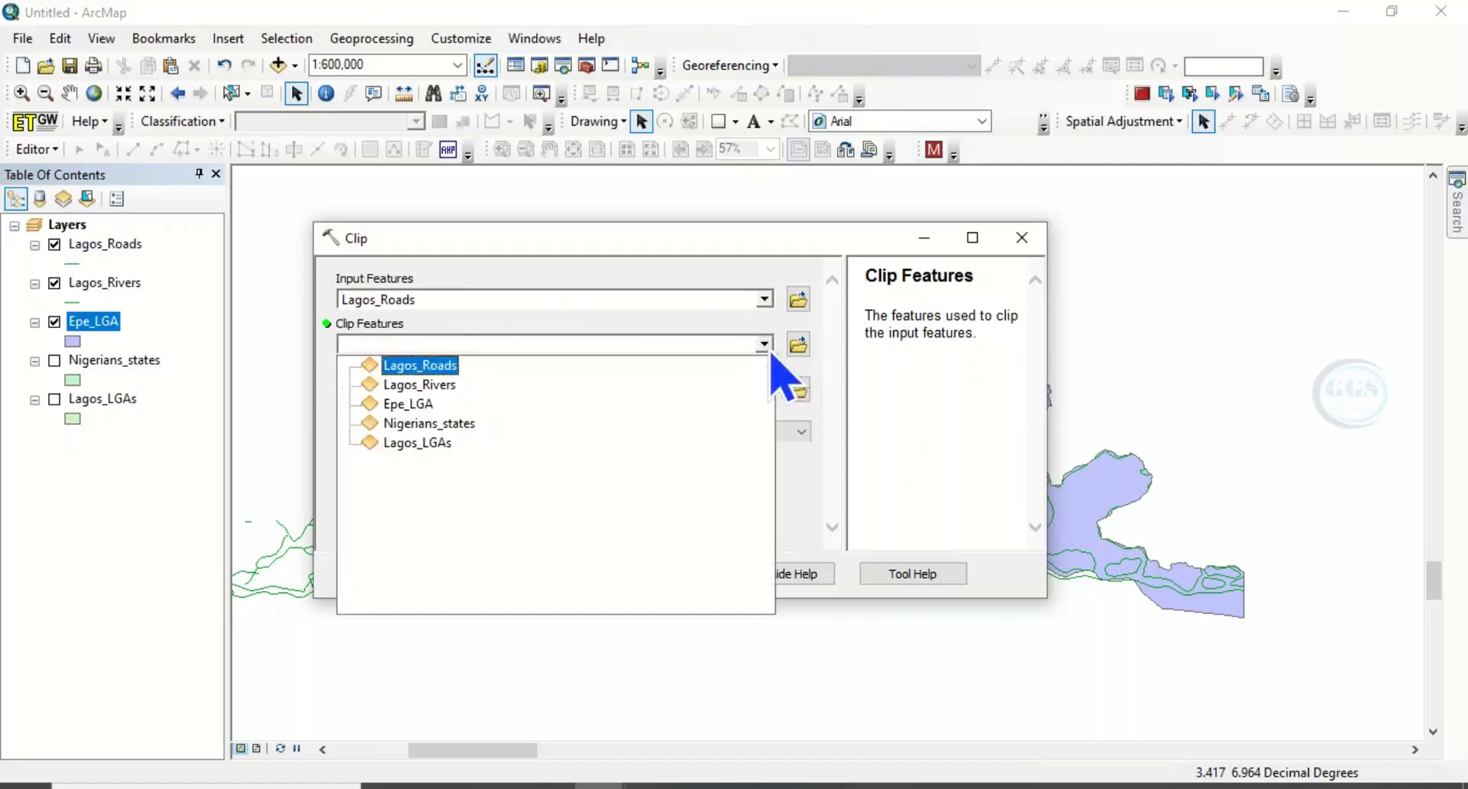
click(424, 405)
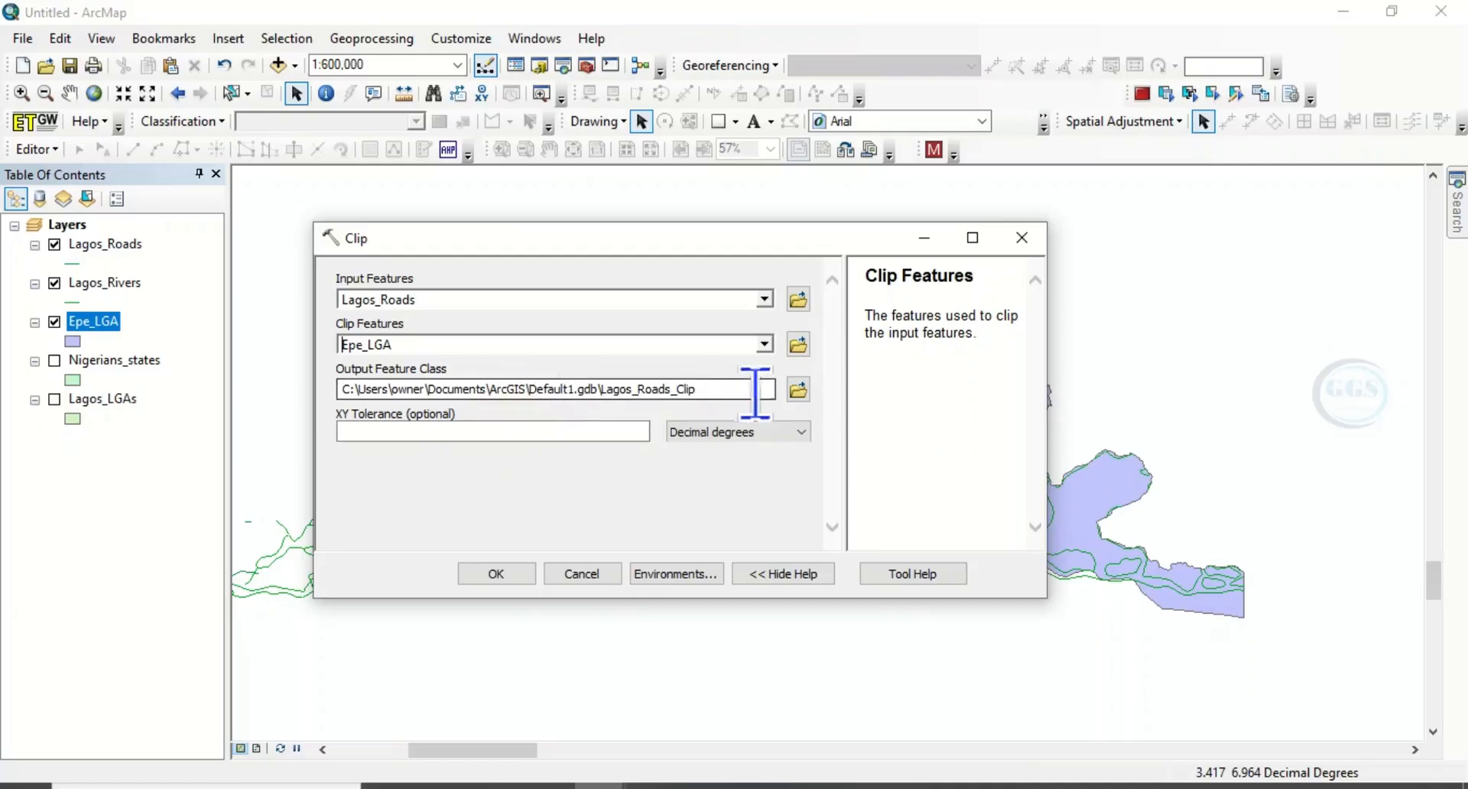
- Set the clip output to a feature class named Roads in the EXERCISE\Lagos folder and run the clip
click(798, 390)
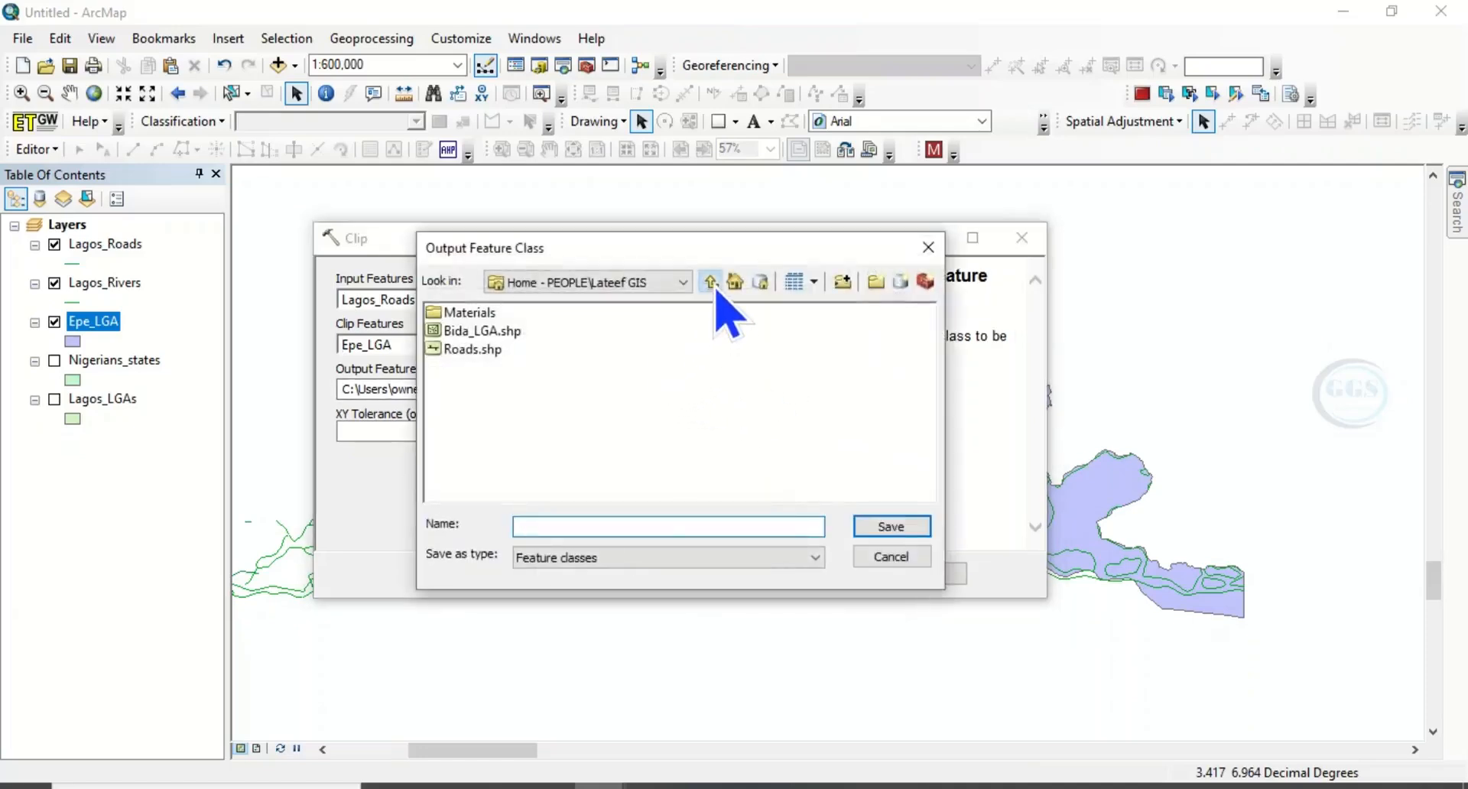
click(716, 290)
click(735, 282)
double_click(470, 315)
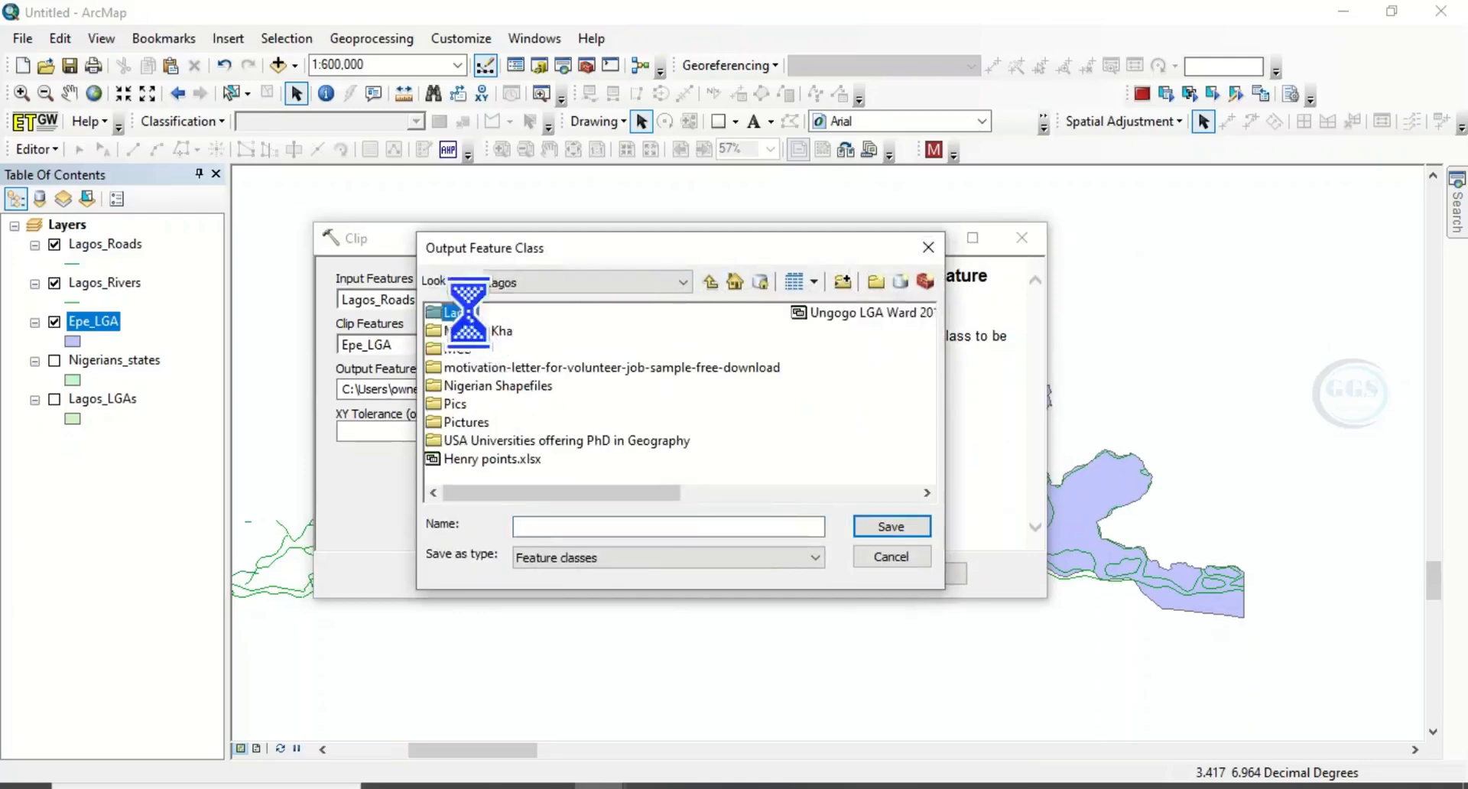
click(573, 524)
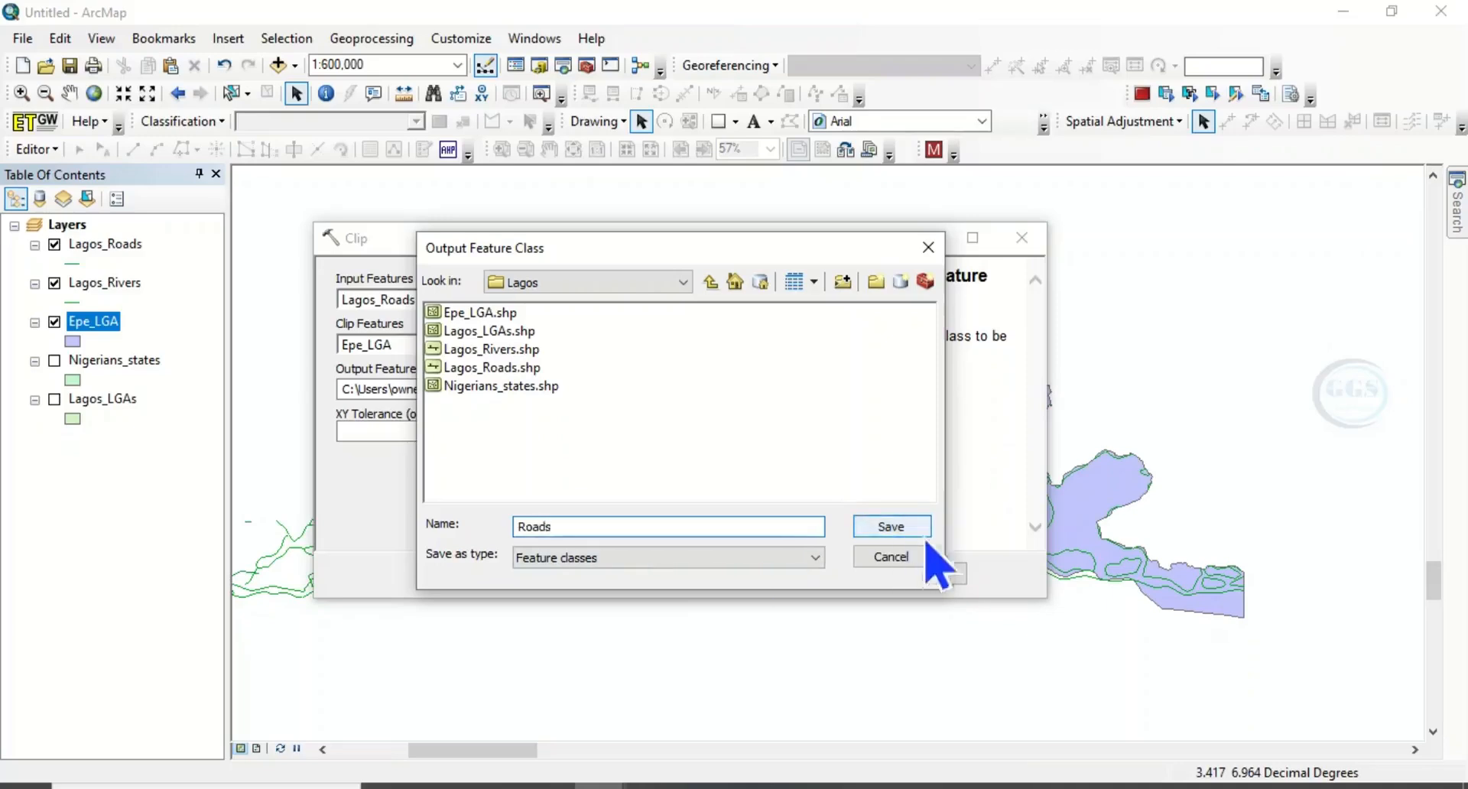
text(Roads)
click(910, 527)
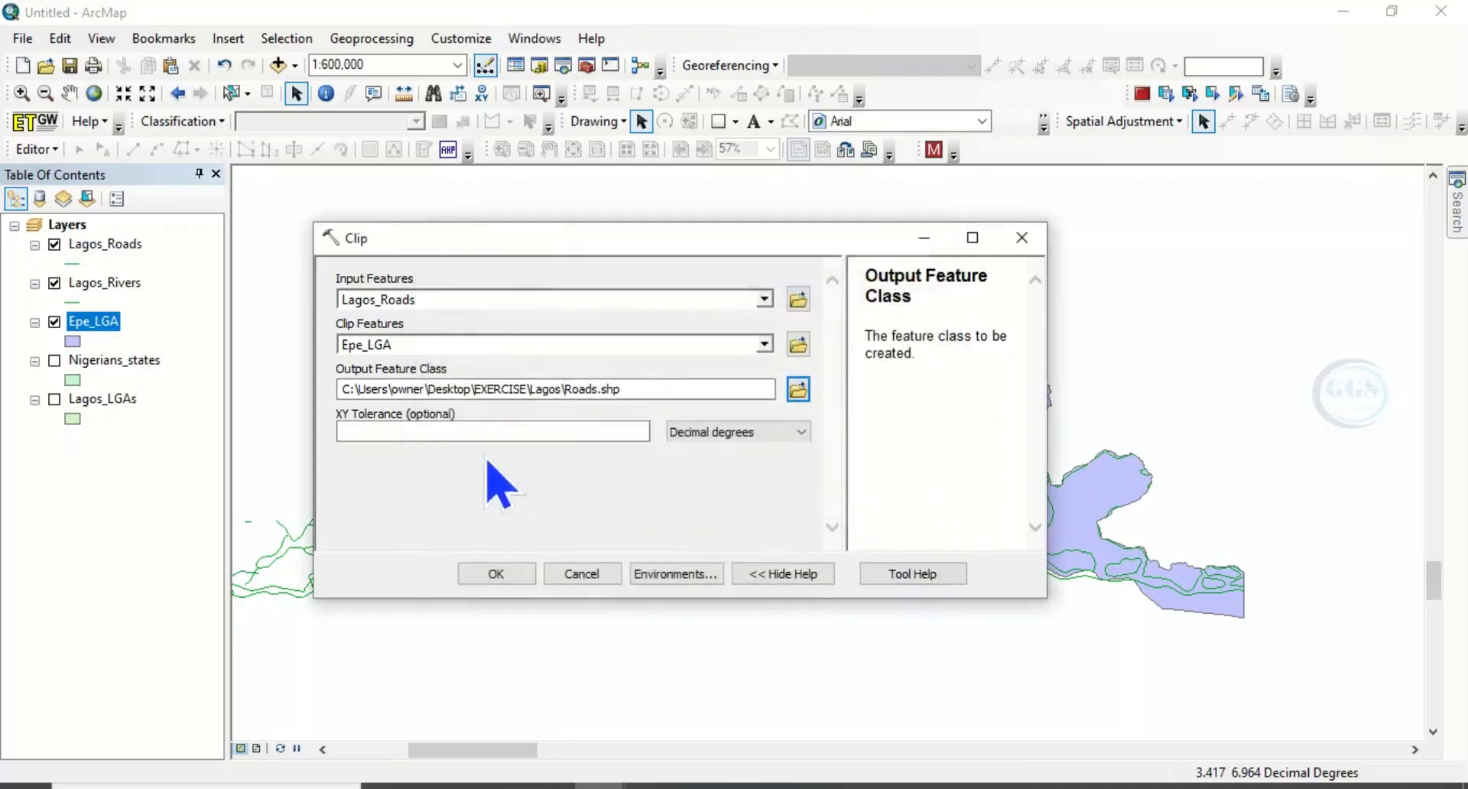
click(497, 575)
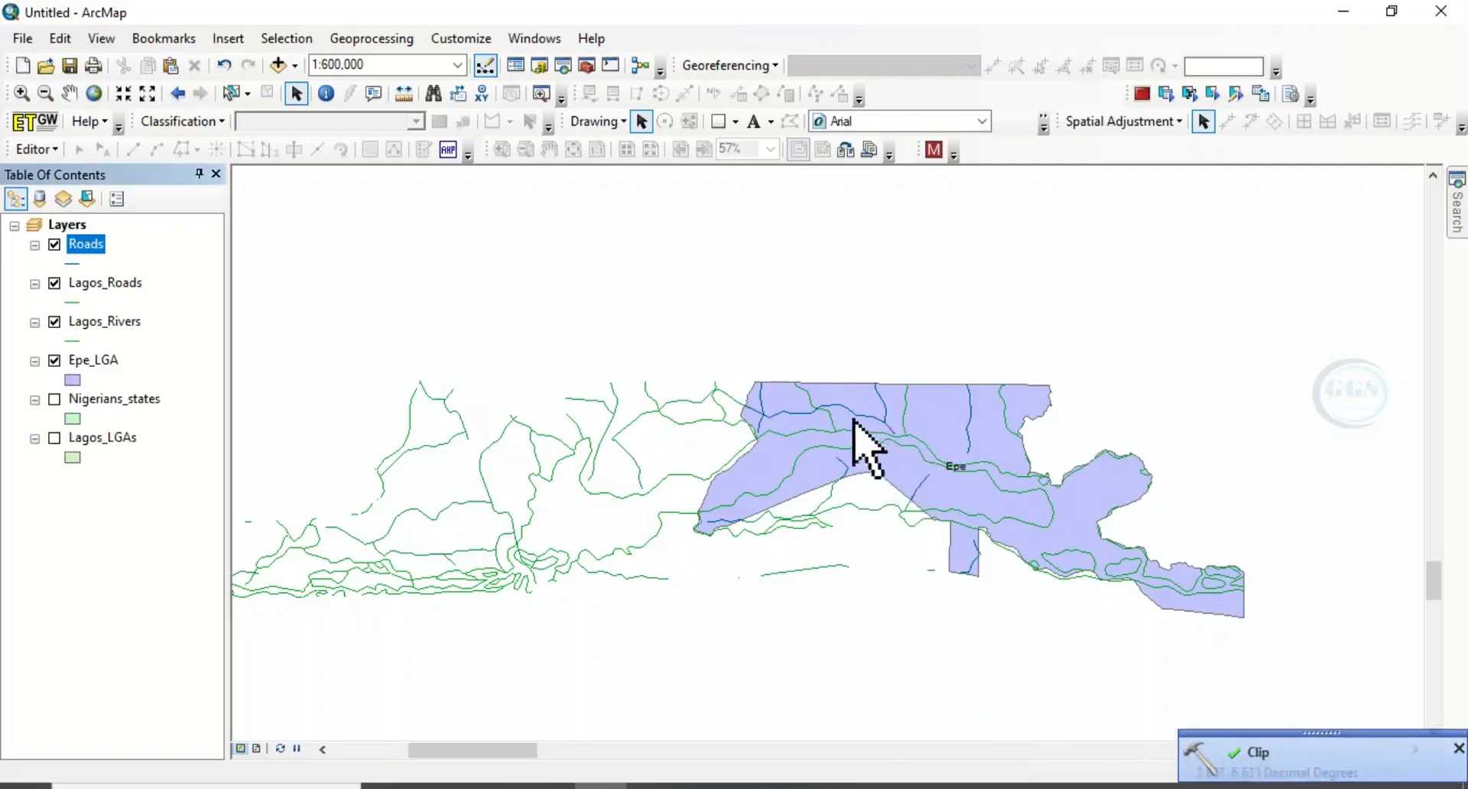
- Clip Lagos_Rivers to Epe_LGA, saving the output as Rivers in the Lagos folder
click(386, 48)
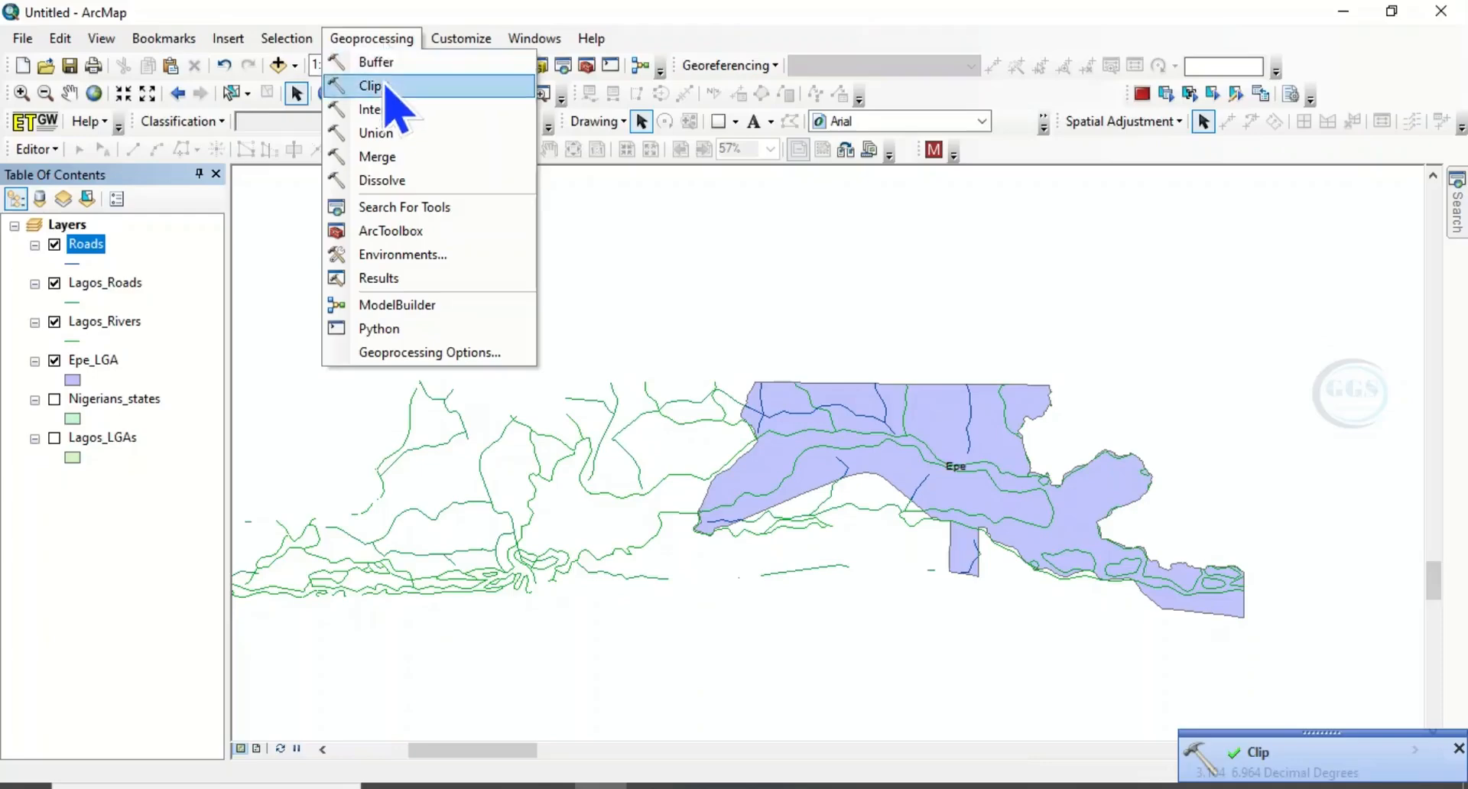
click(385, 88)
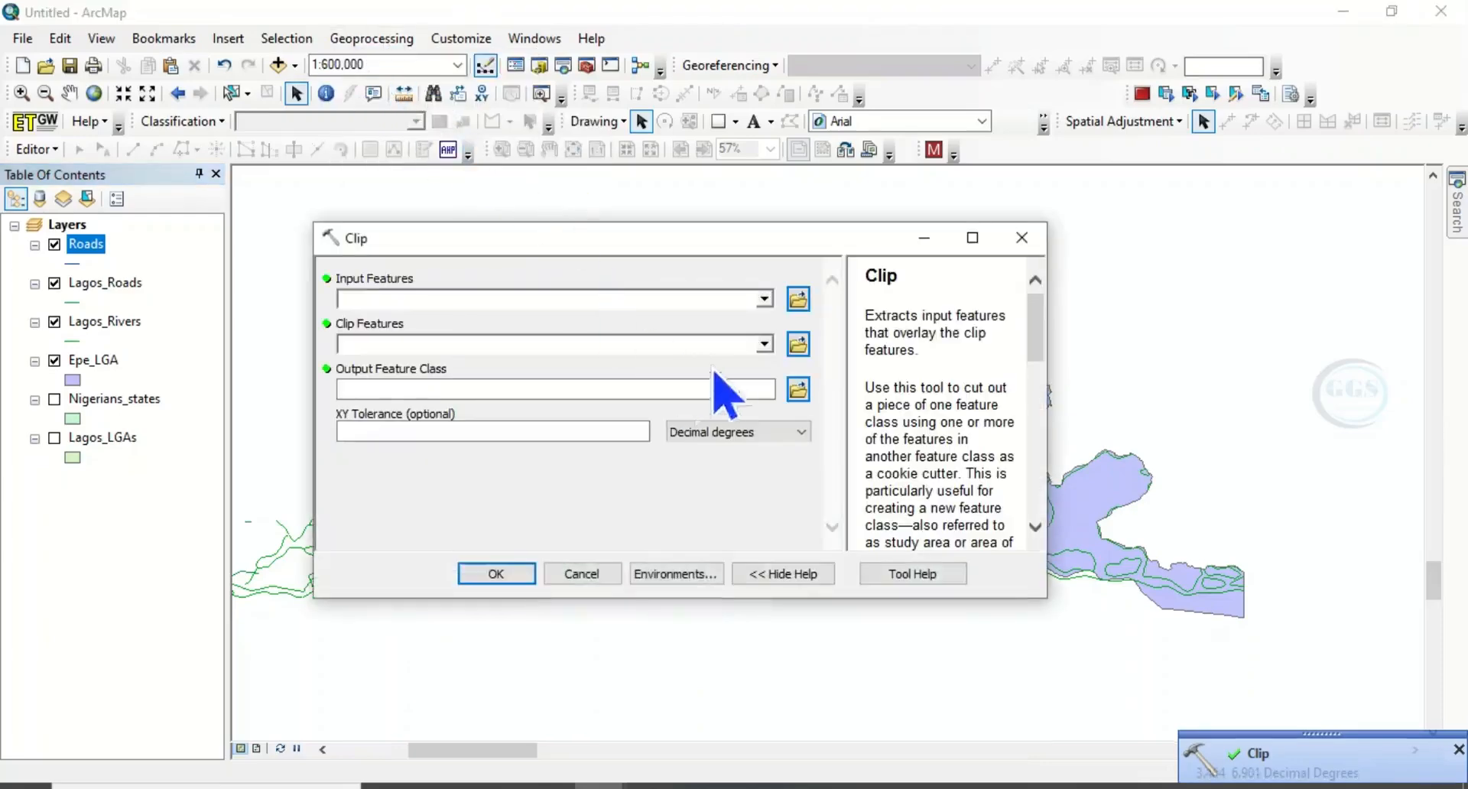
click(765, 300)
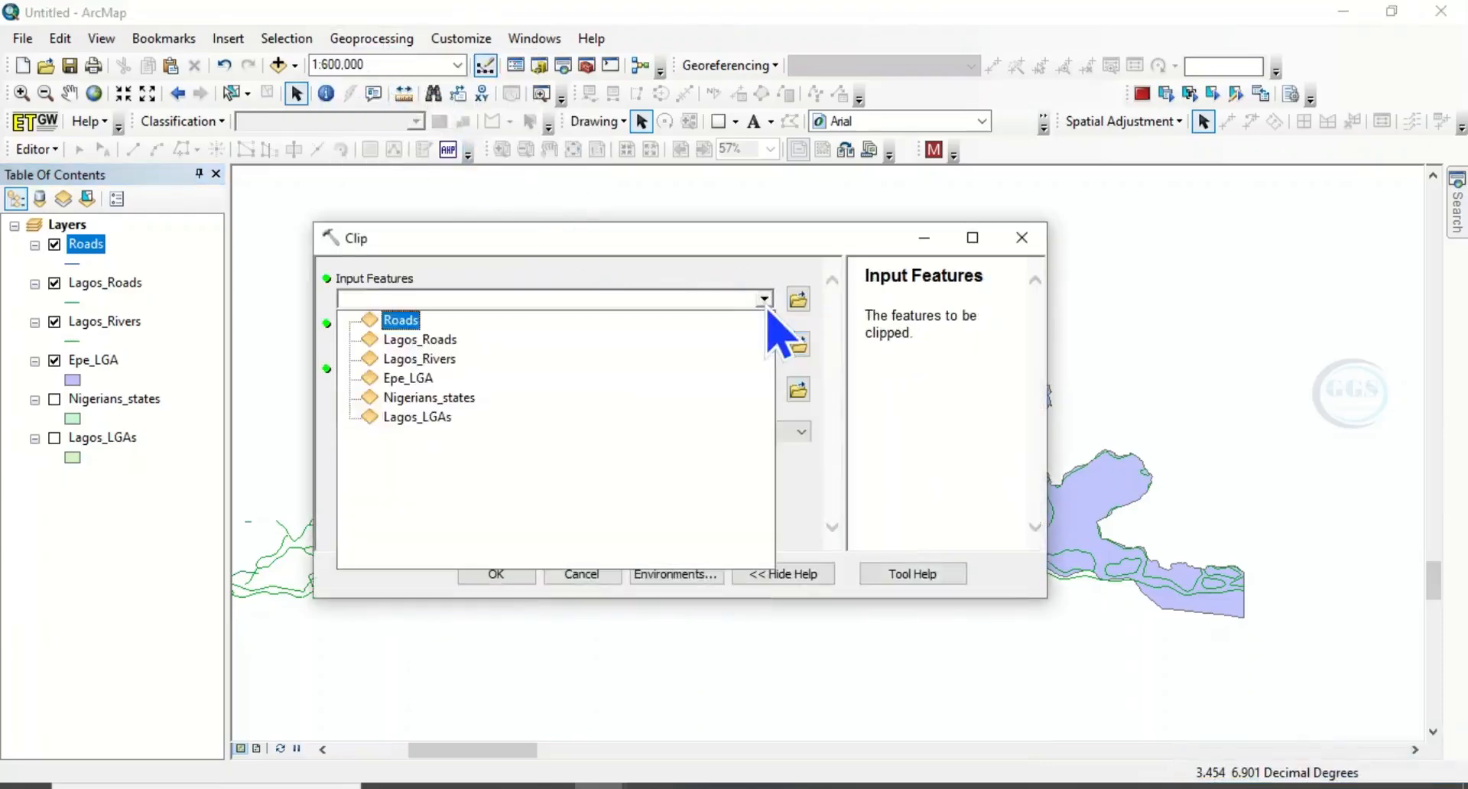
click(421, 359)
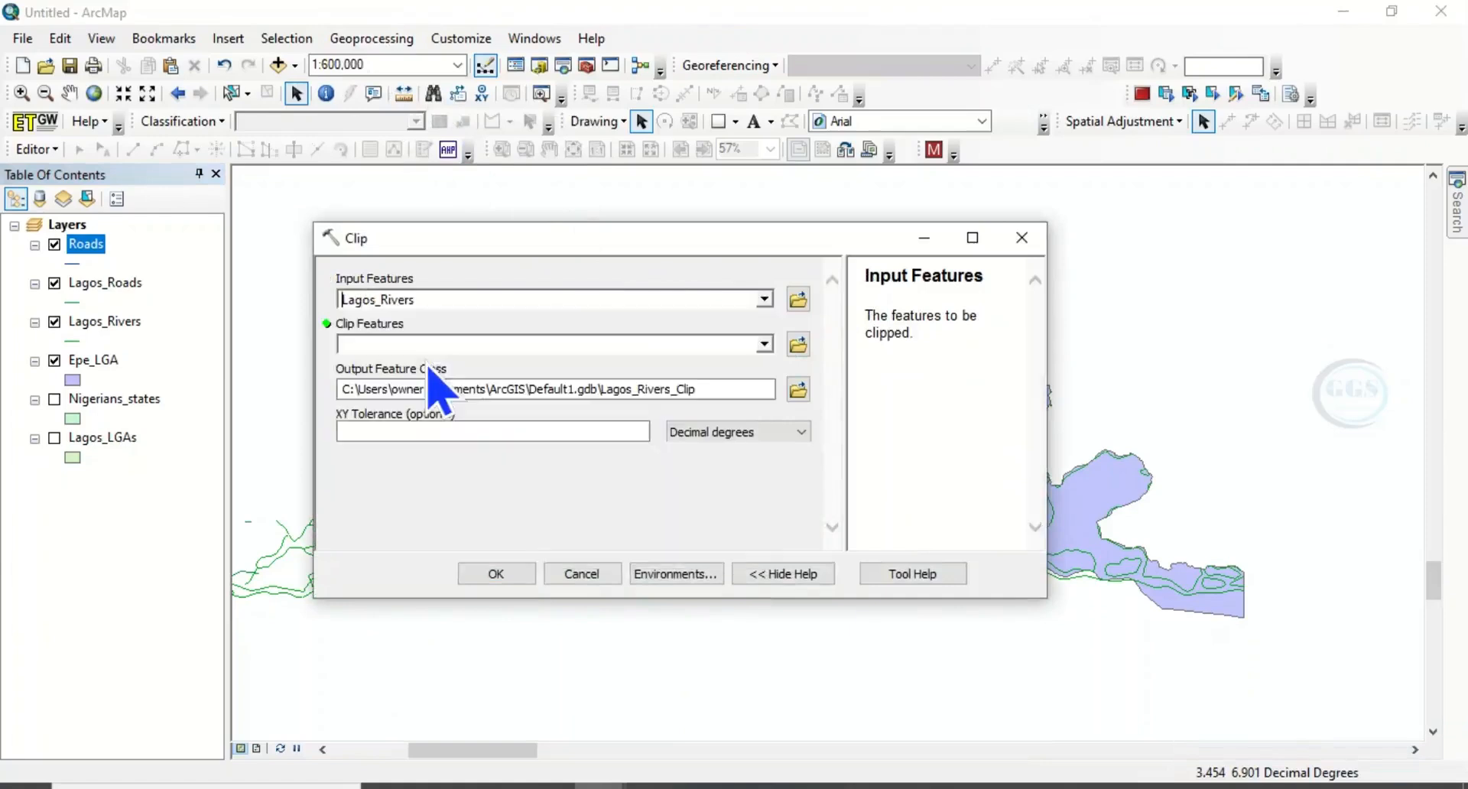
click(767, 346)
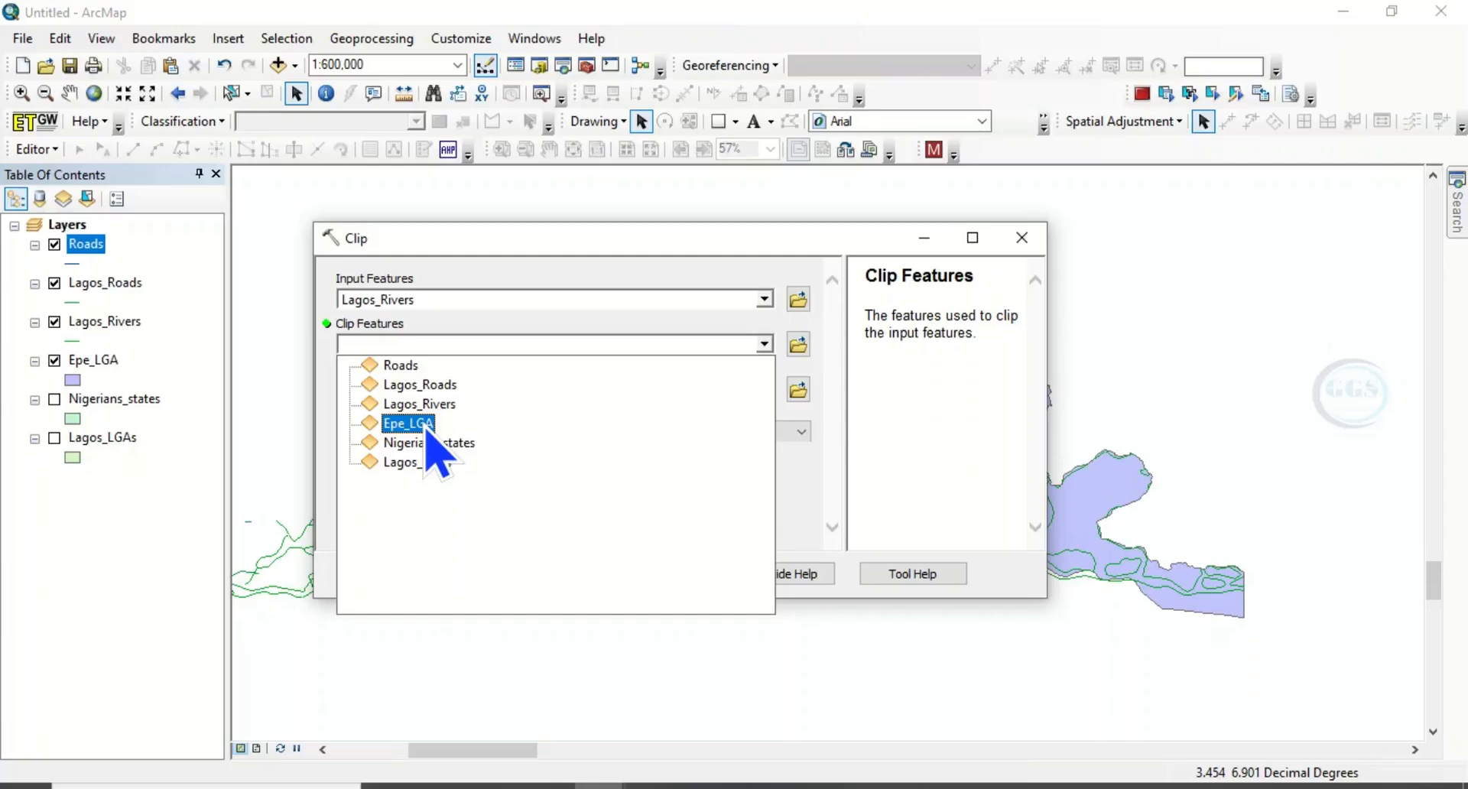
click(425, 426)
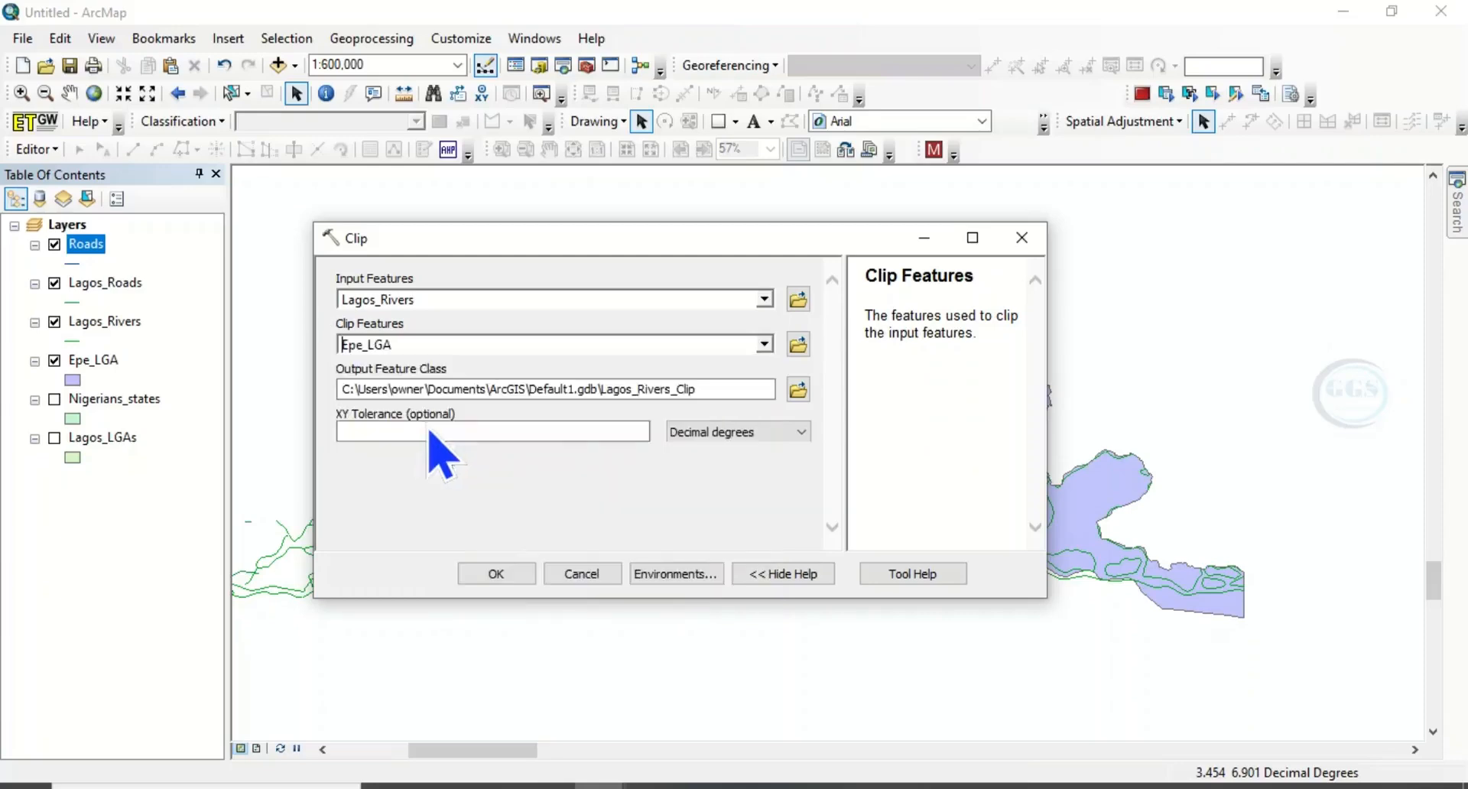
click(798, 389)
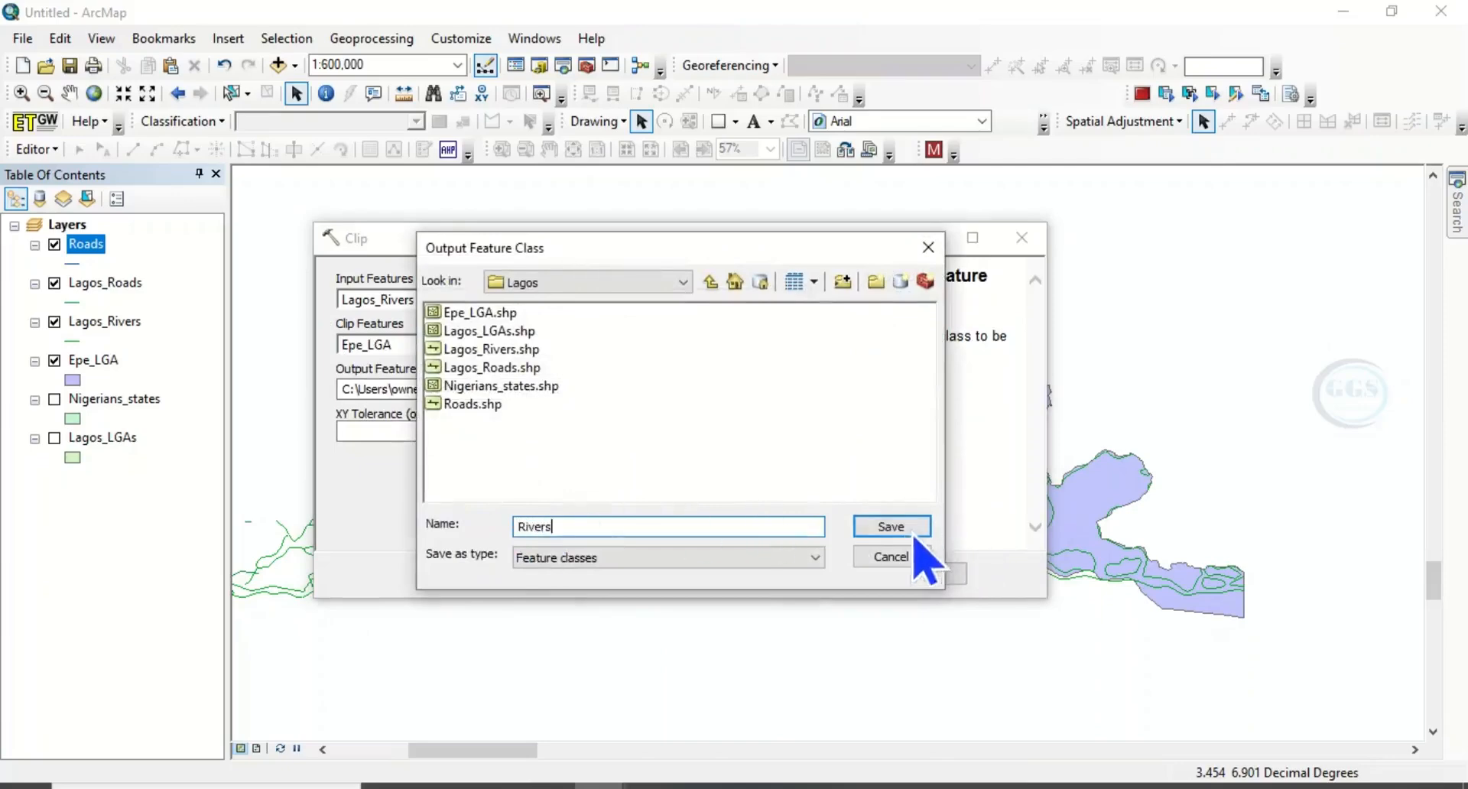
click(892, 529)
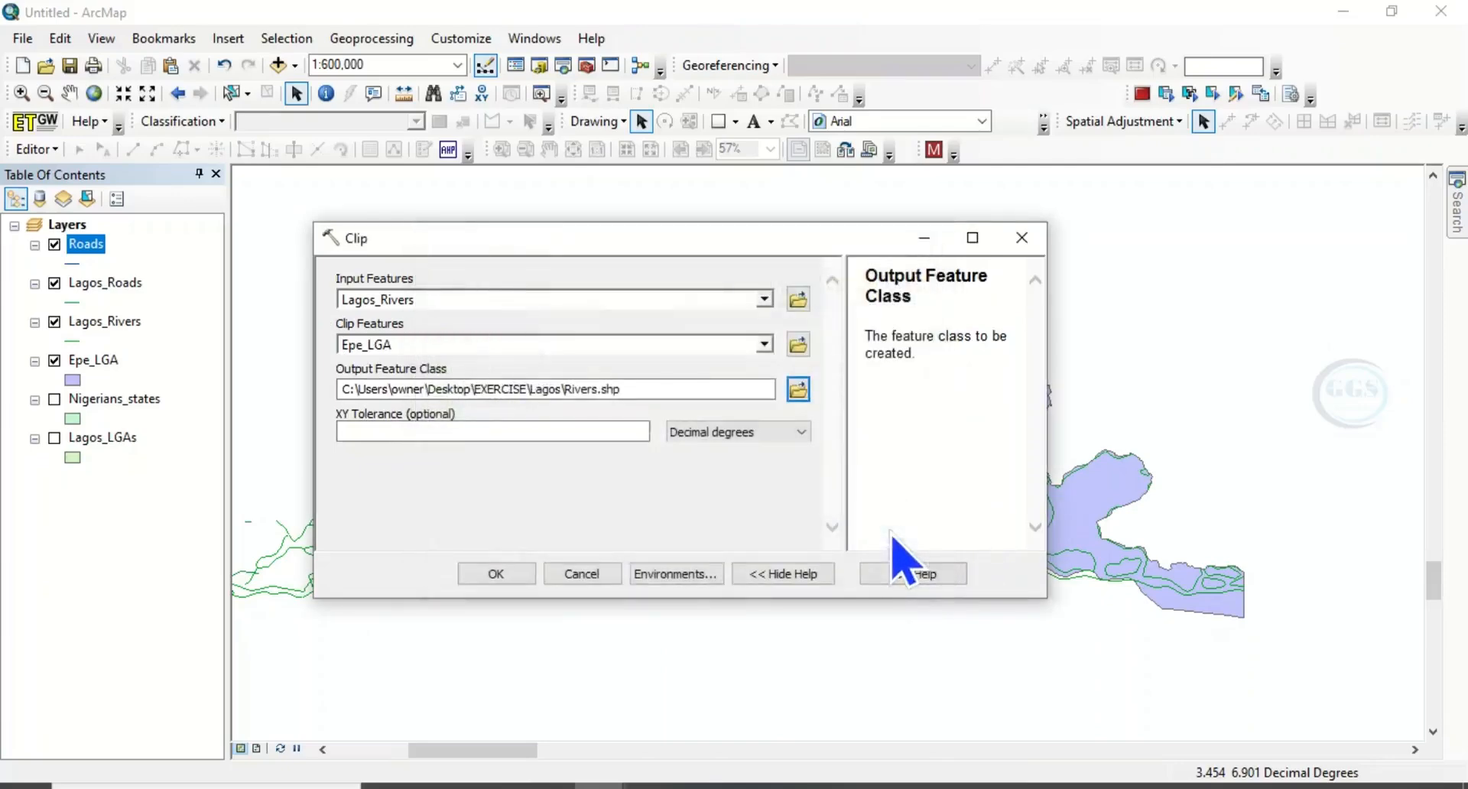
click(501, 578)
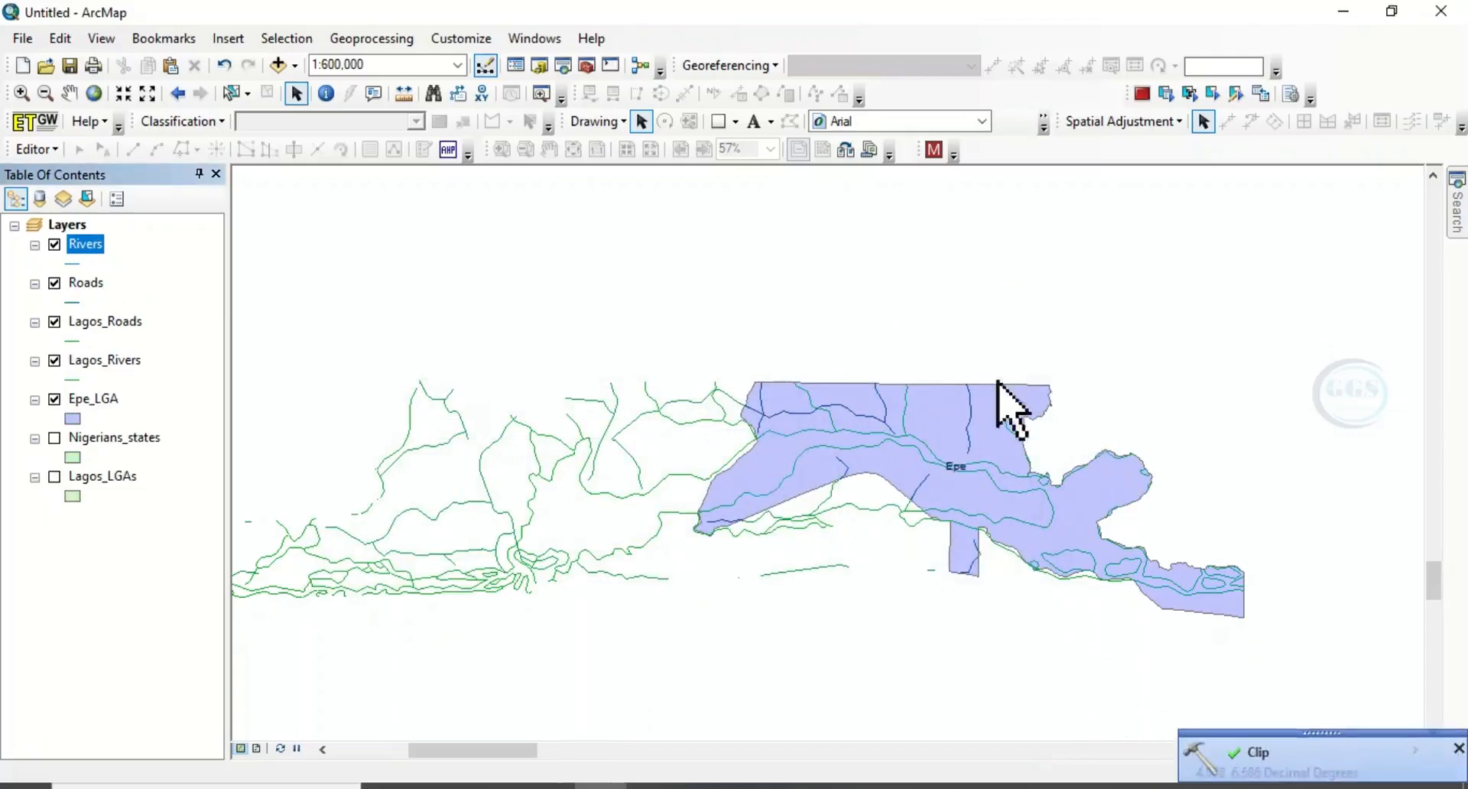
- Remove the original Lagos_Roads and Lagos_Rivers layers from the map
click(107, 322)
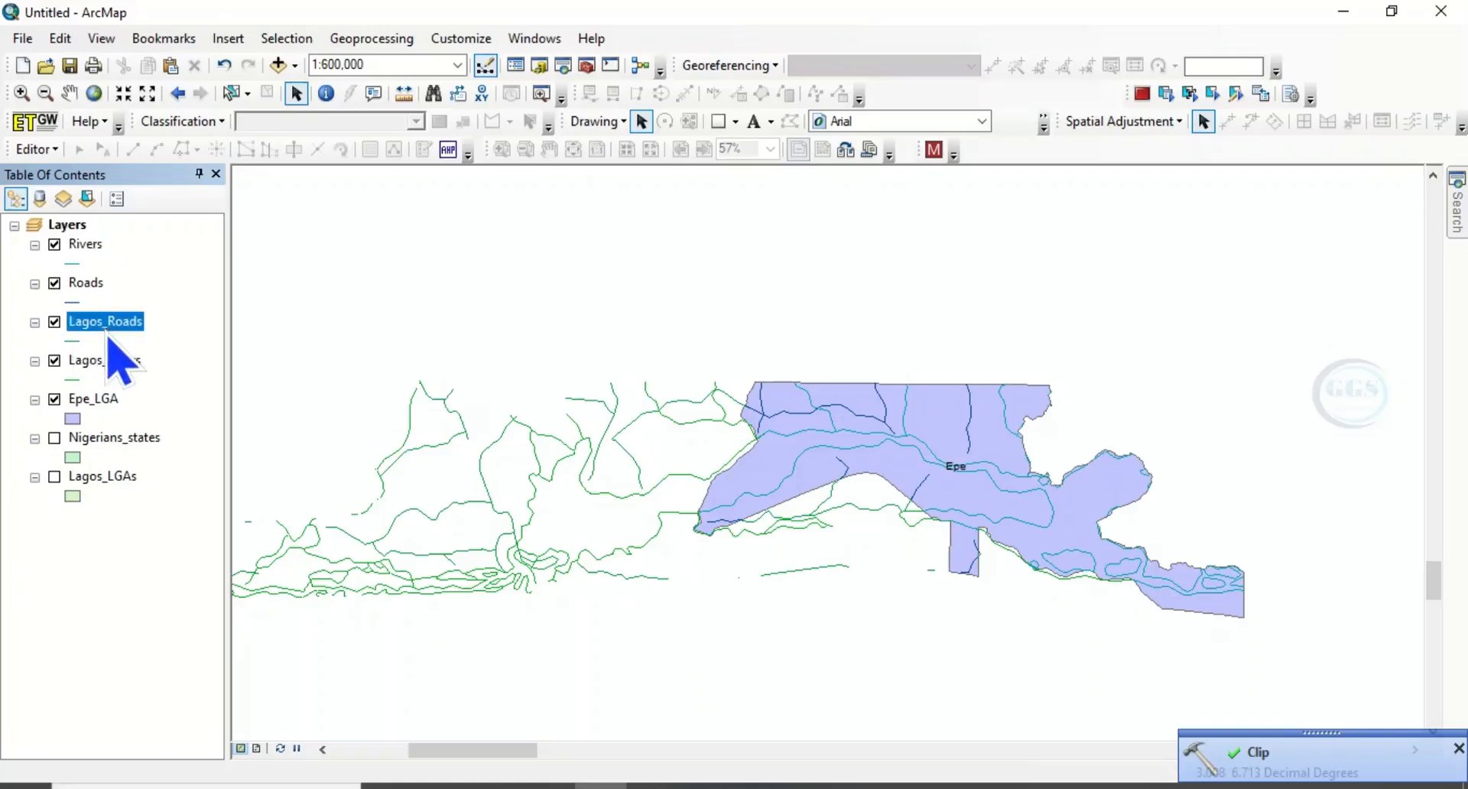
ctrl+click(112, 357)
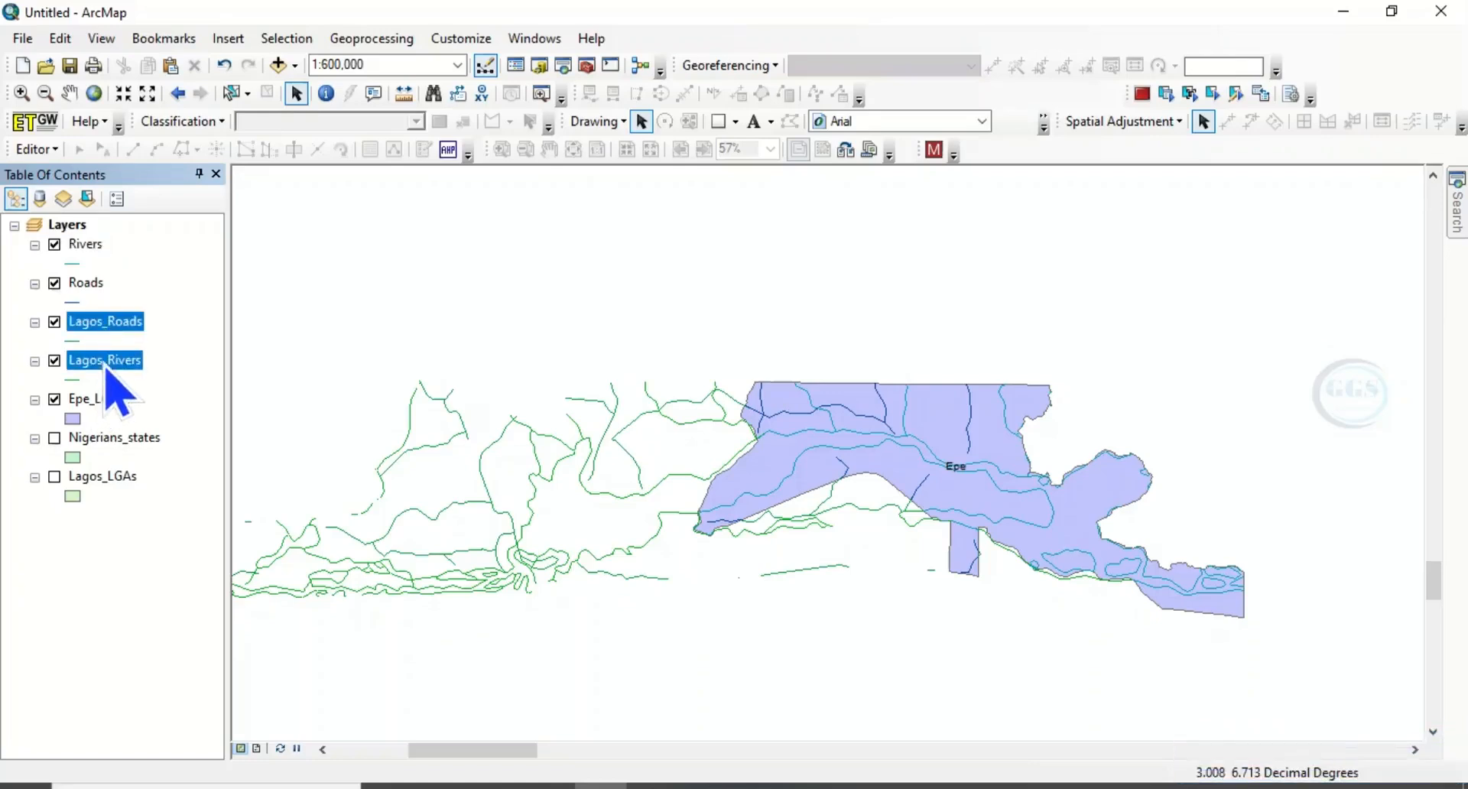
right_click(115, 325)
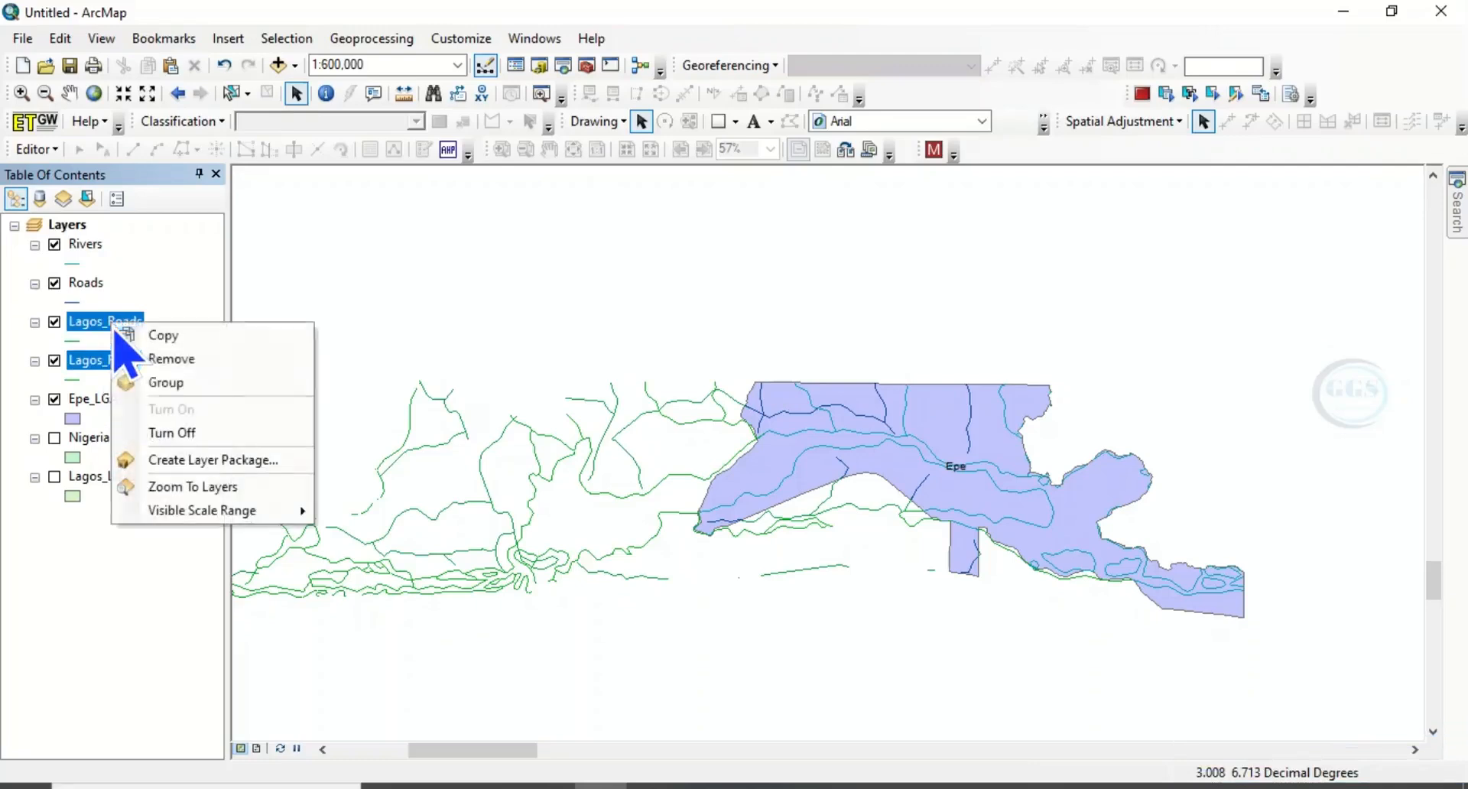
click(172, 359)
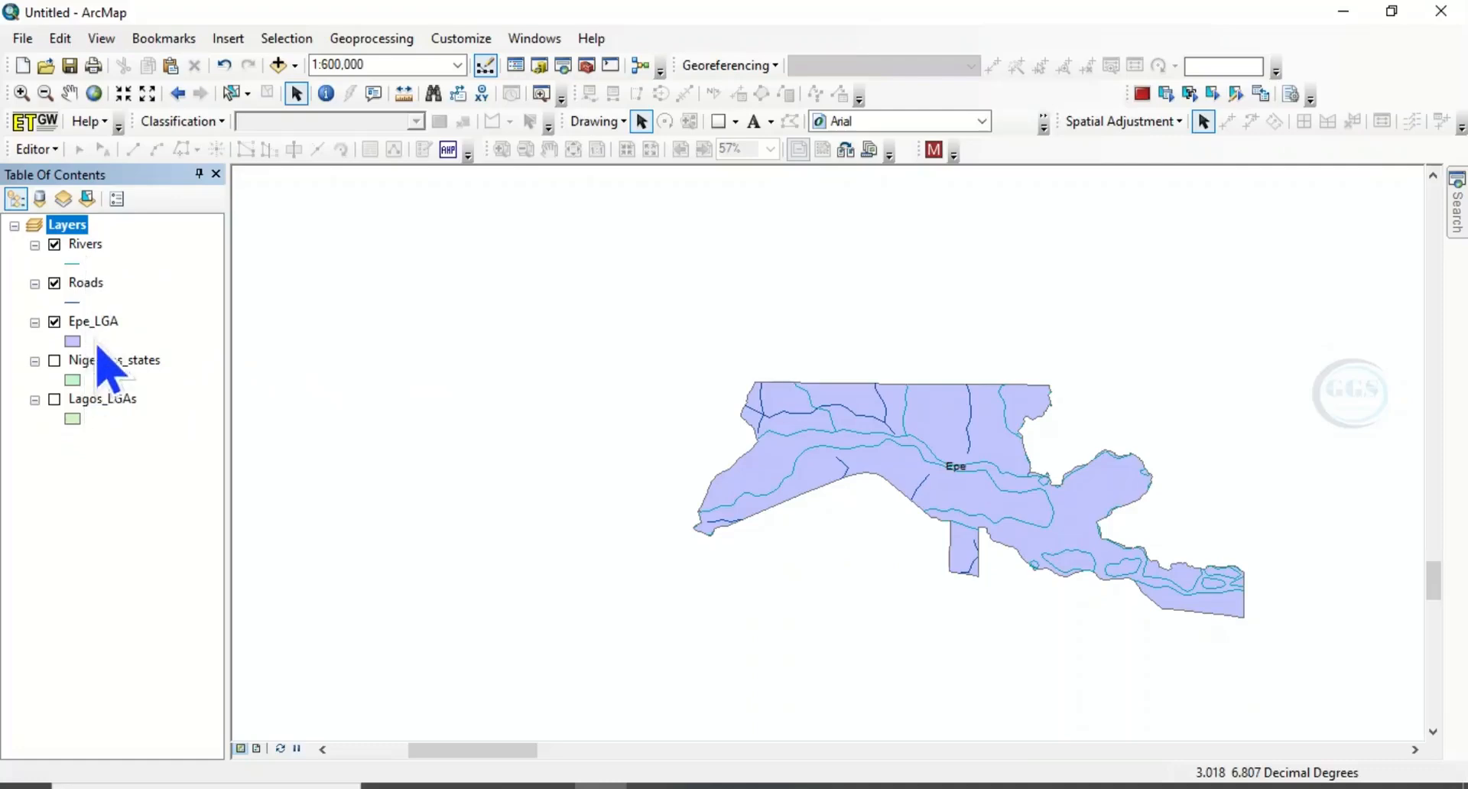
- Apply the ESRI River symbol to the Rivers layer and the Highway Ramp symbol to the Roads layer
right_click(107, 321)
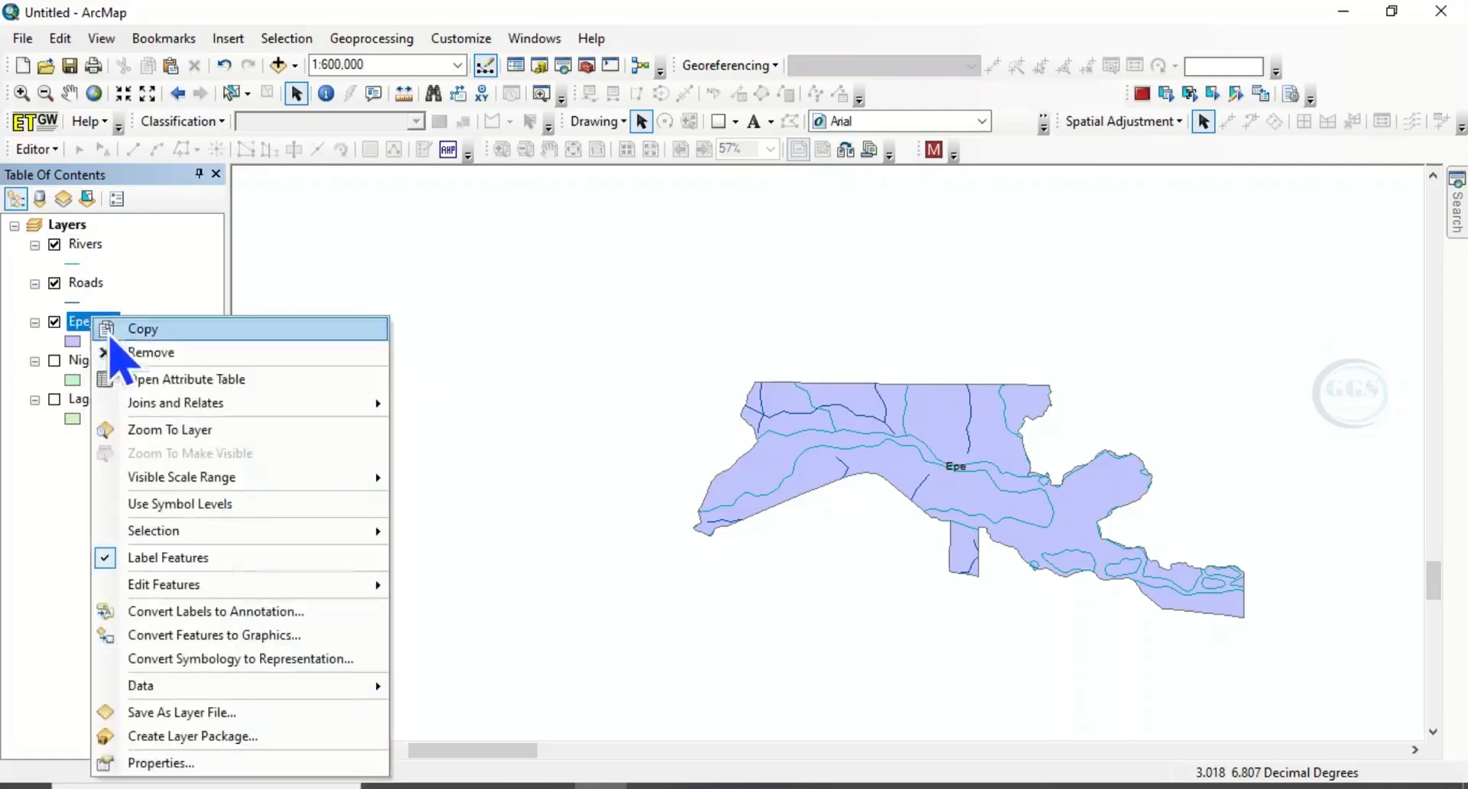
click(168, 427)
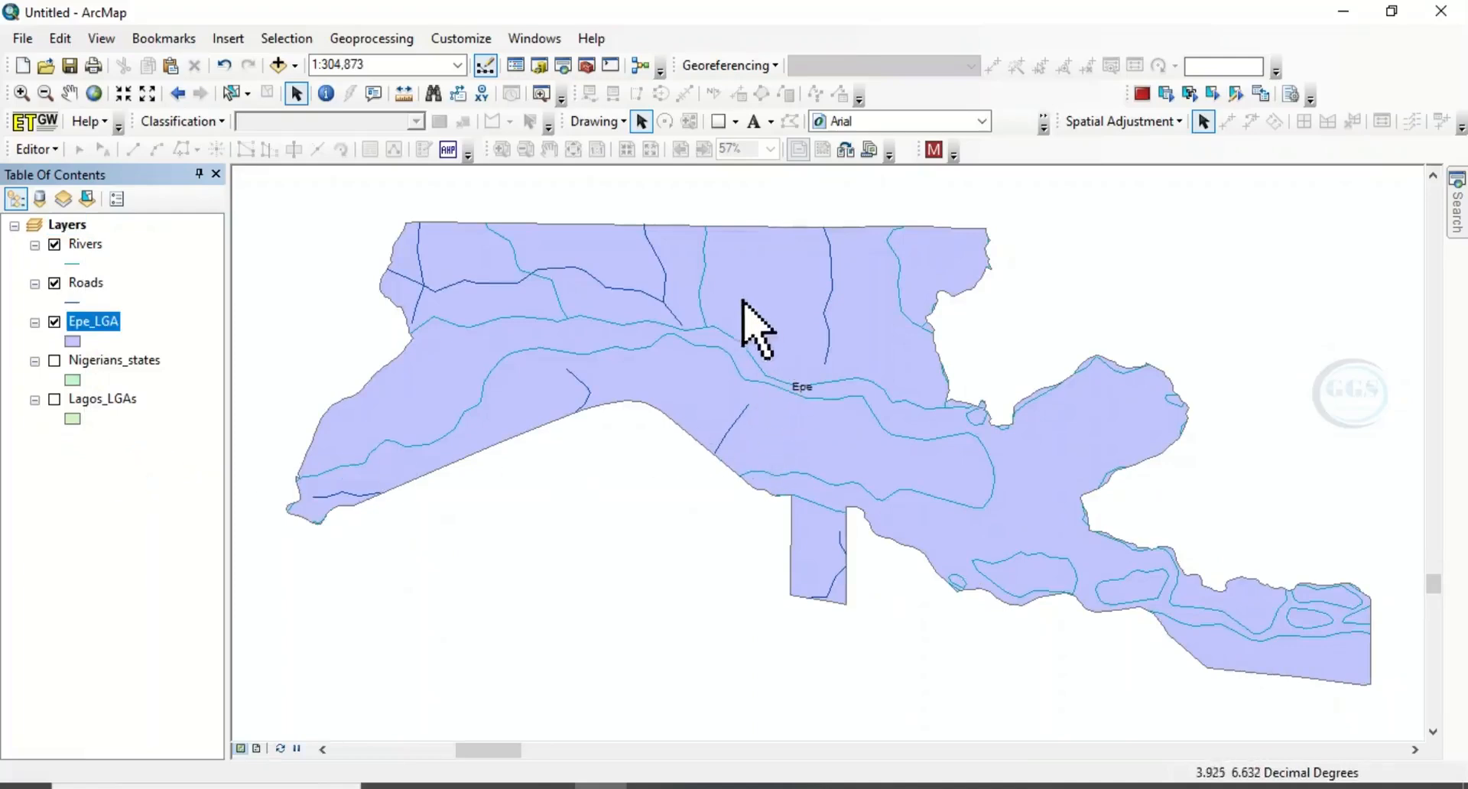
click(72, 264)
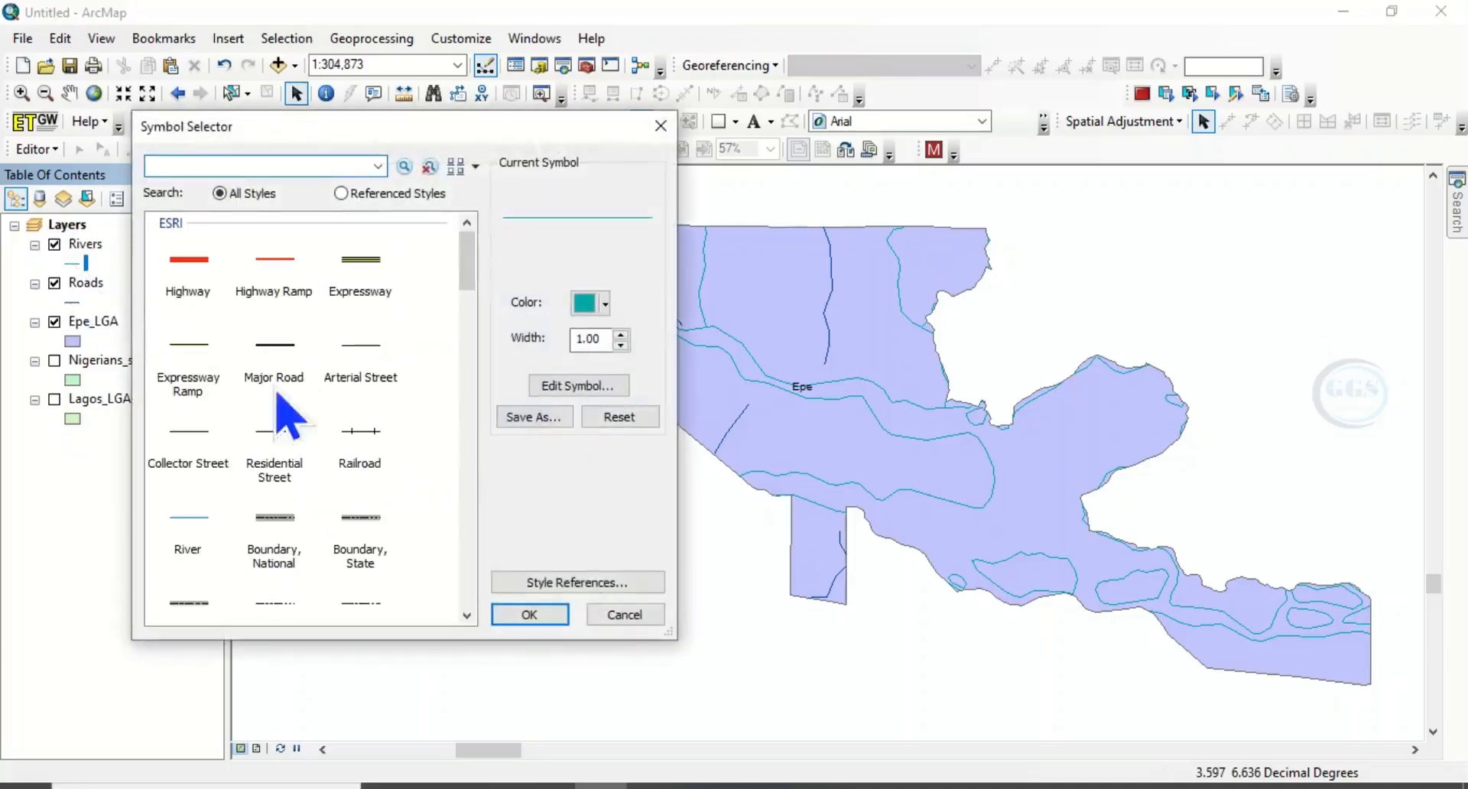
click(192, 535)
click(554, 612)
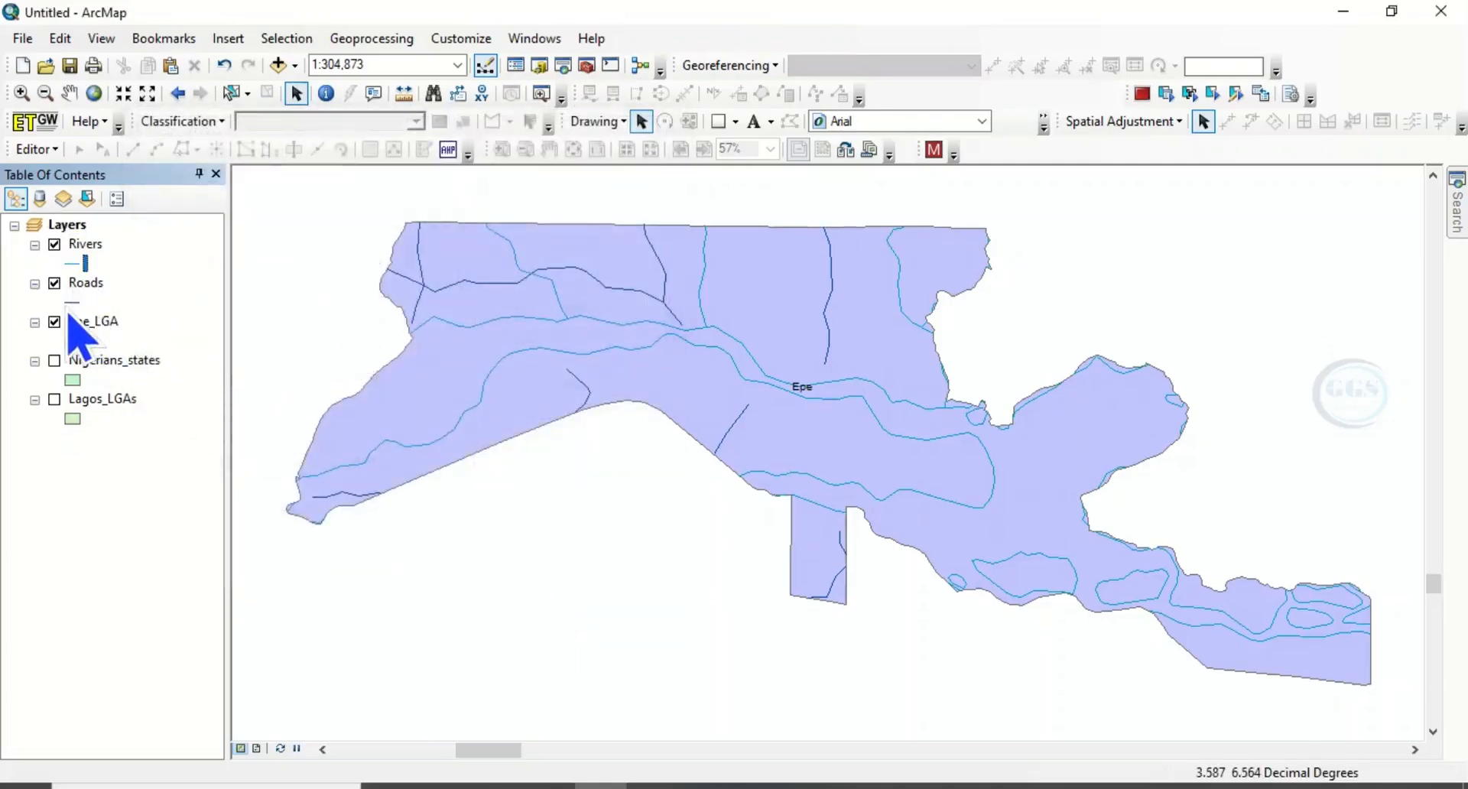
click(72, 304)
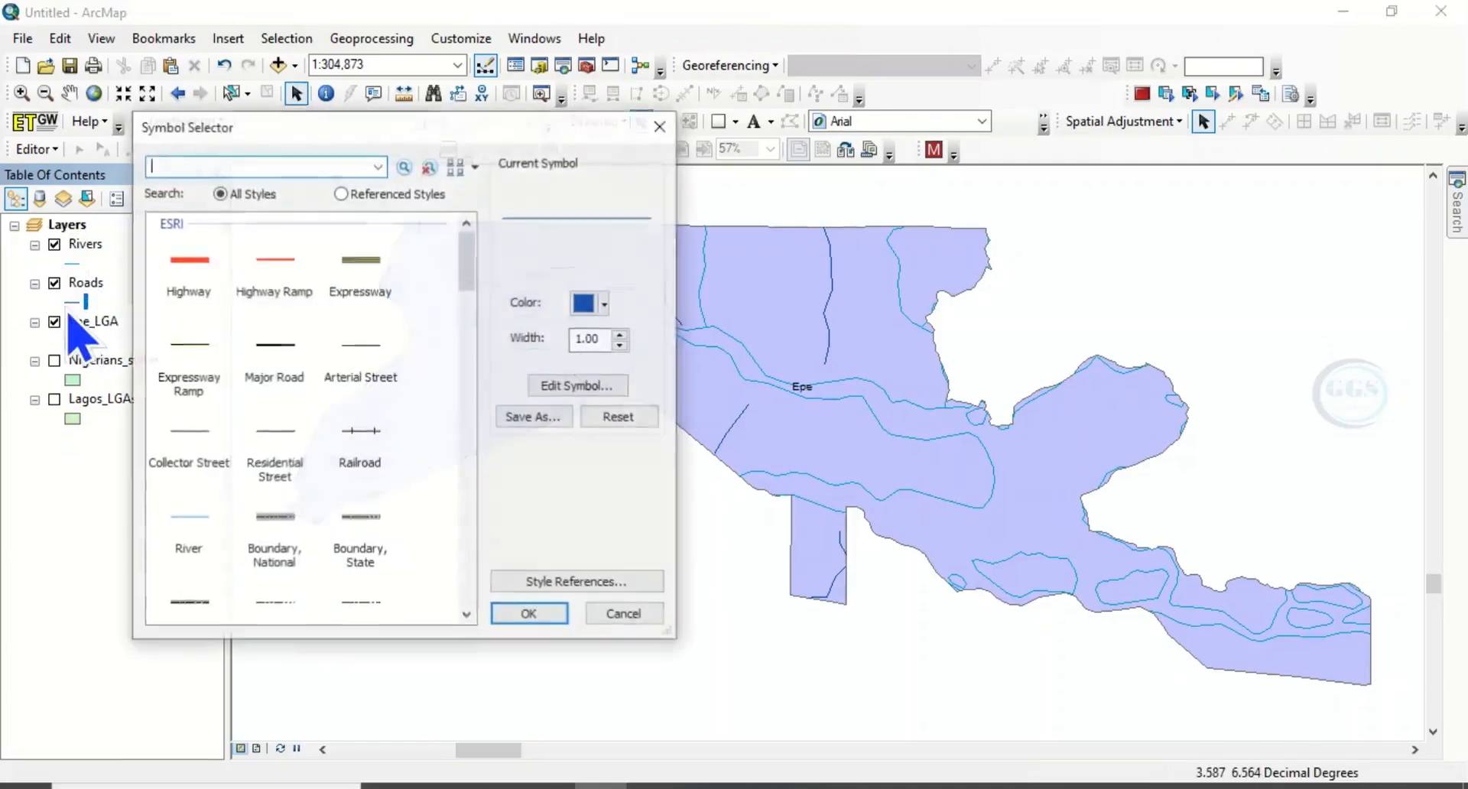
click(292, 272)
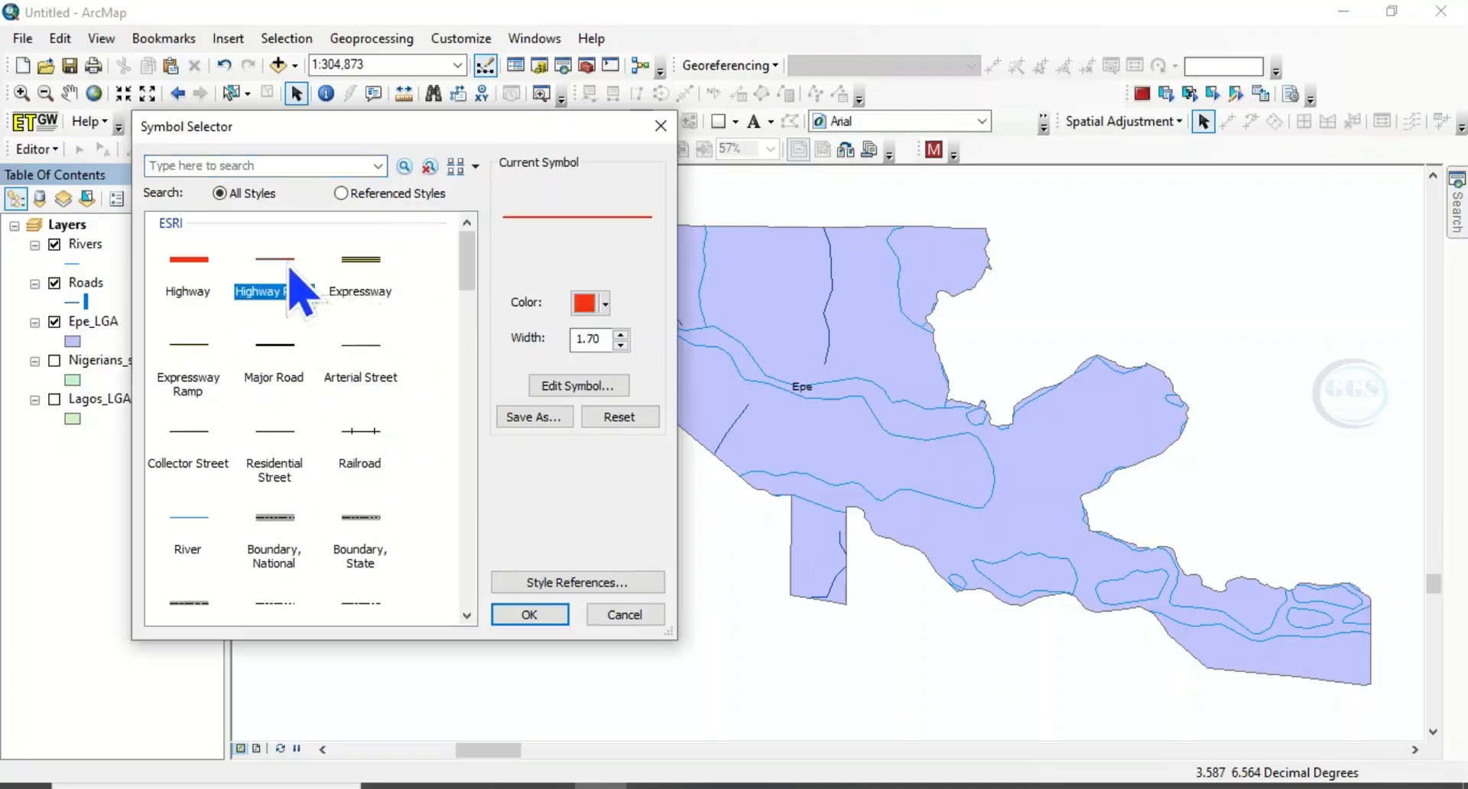
click(531, 615)
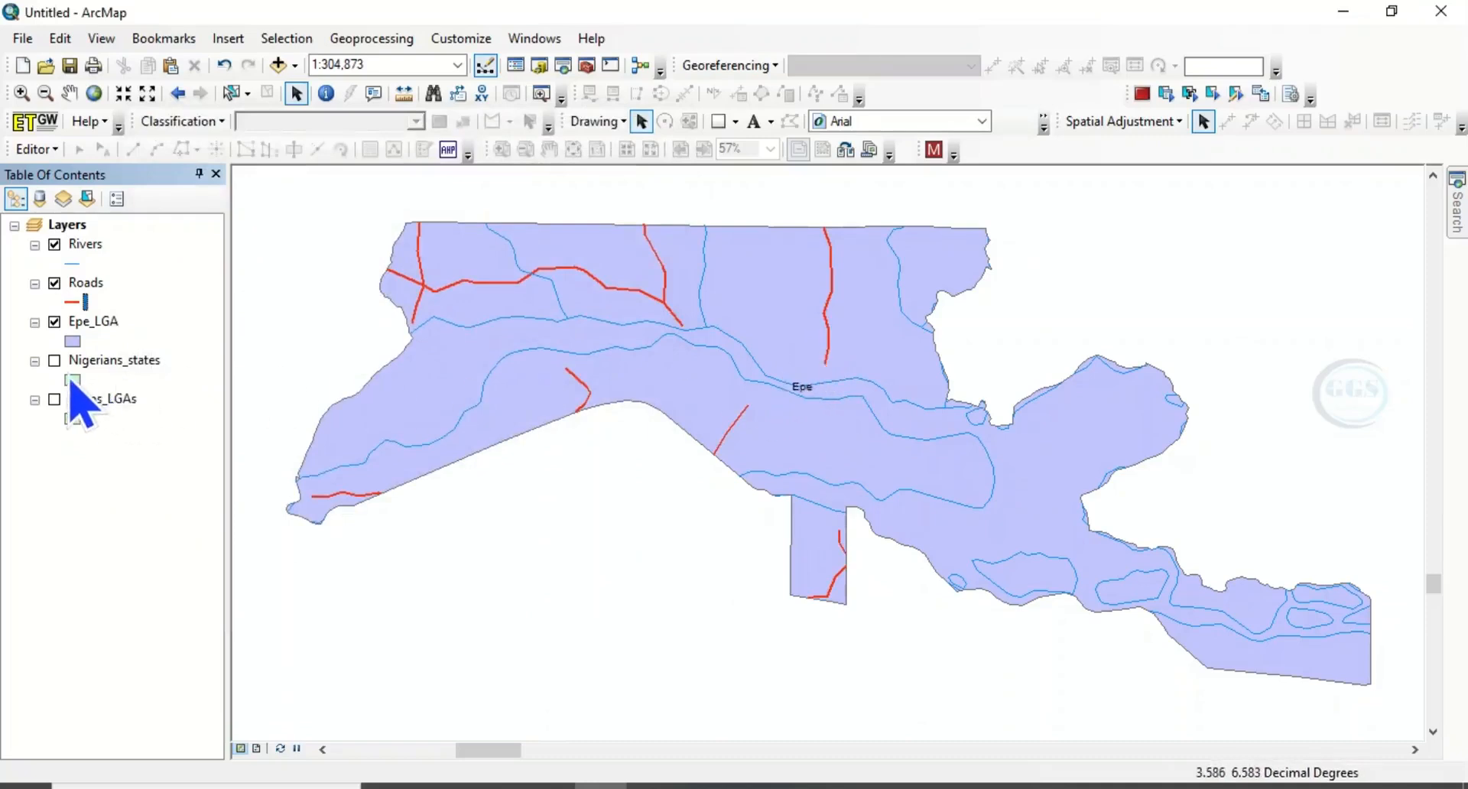
- Briefly show and hide the Nigerians_states layer, and display the Lagos_LGAs layer around Epe
click(55, 360)
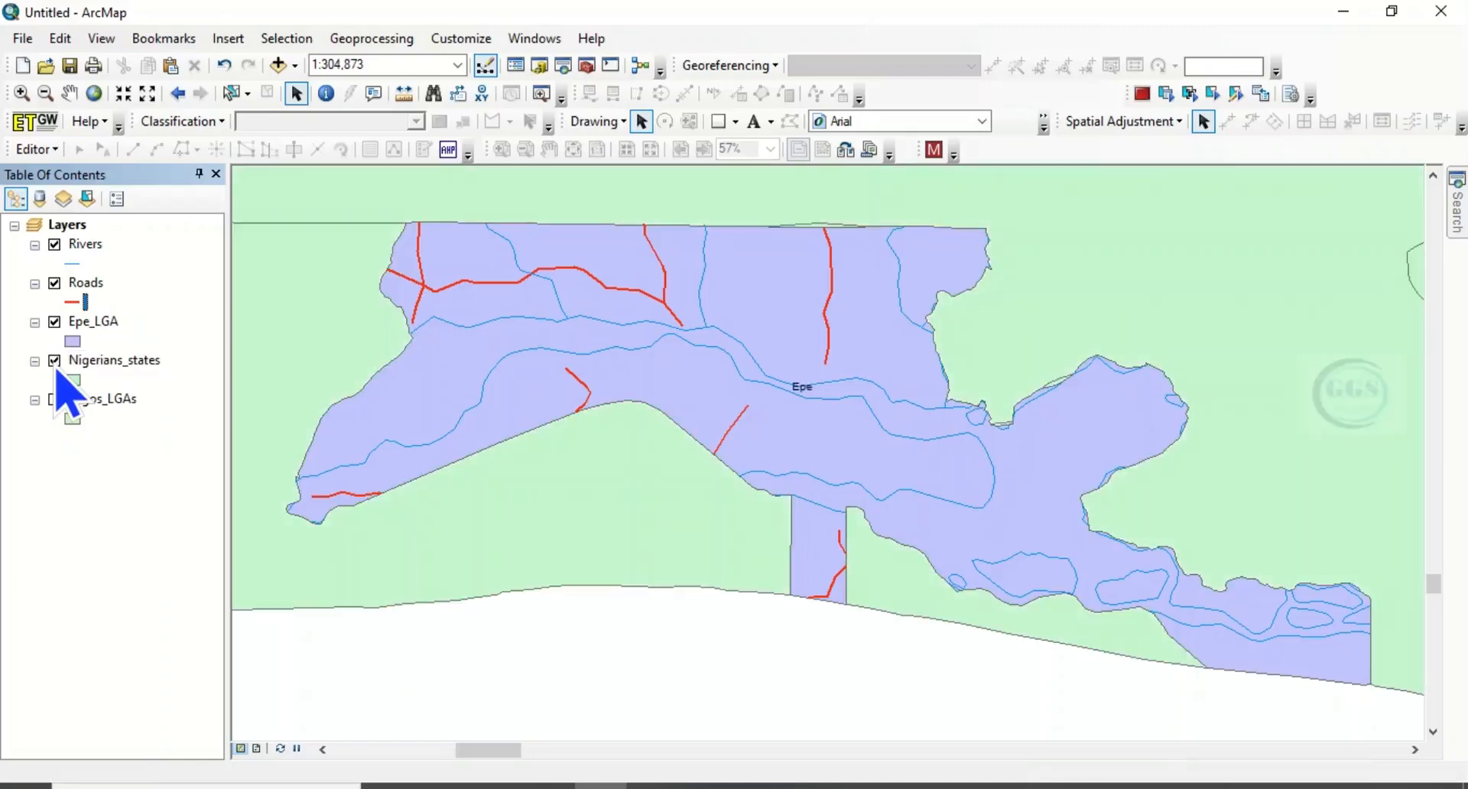
click(55, 362)
click(54, 399)
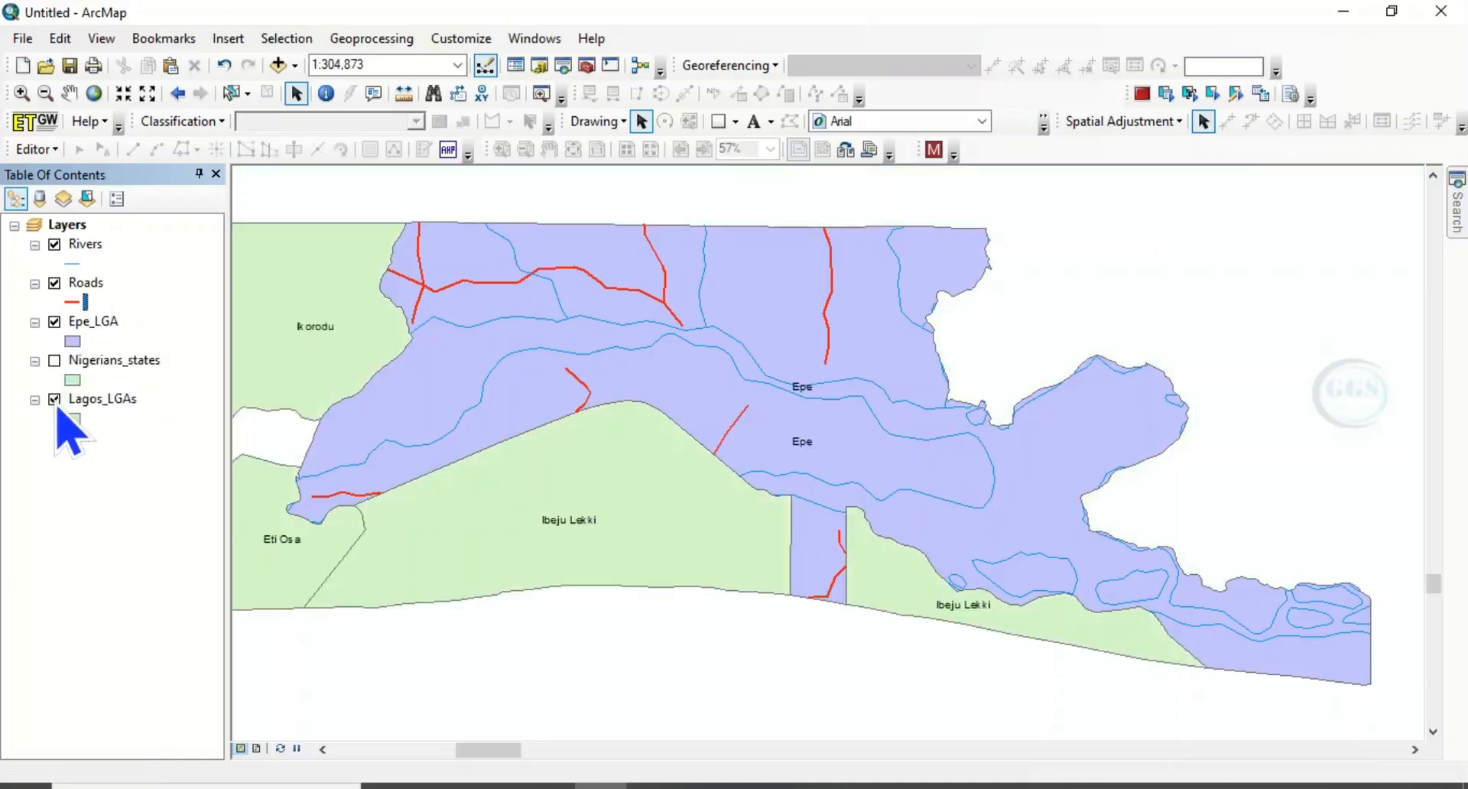
- Hide the Lagos_LGAs layer, and insert two new data frames in layout view
click(55, 399)
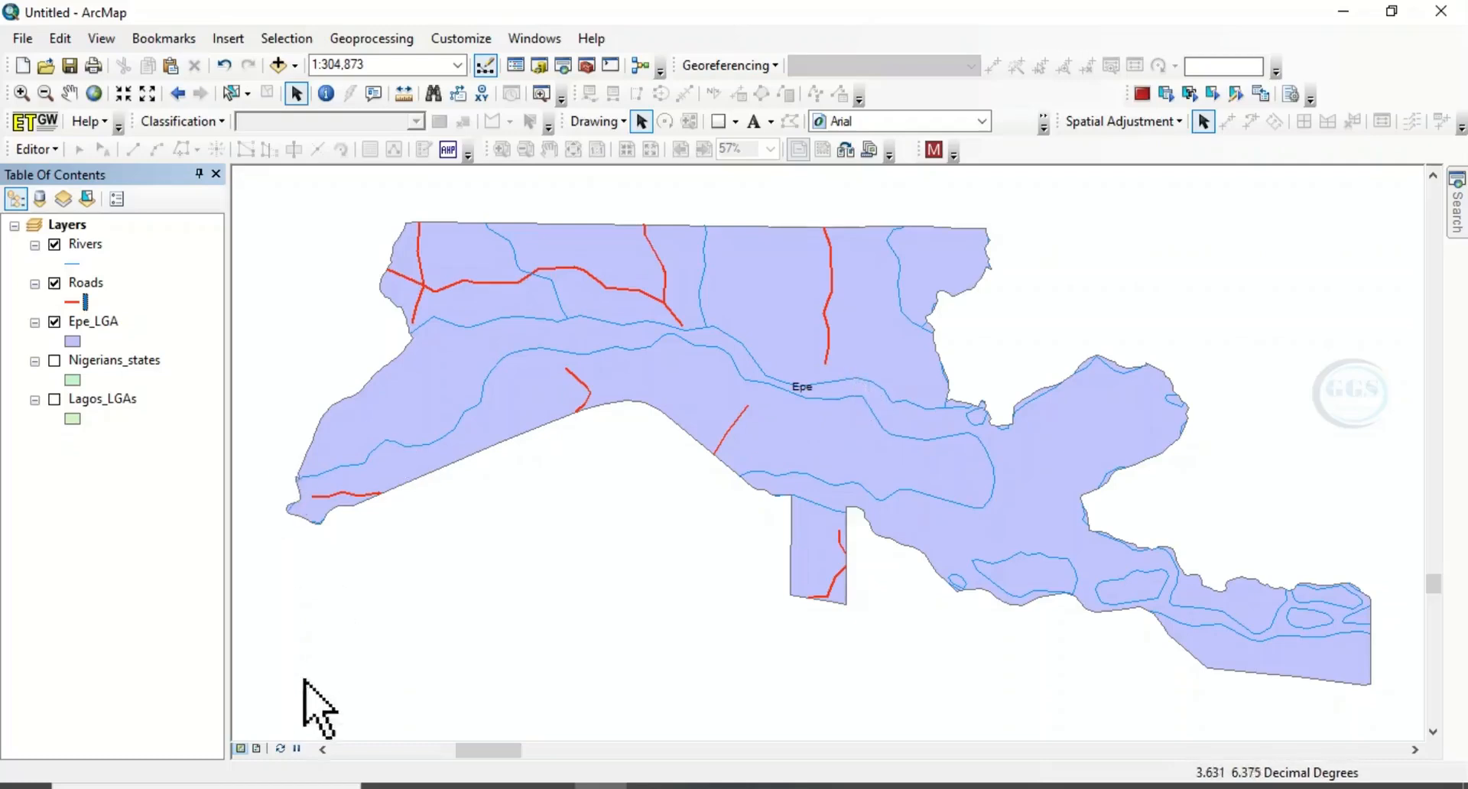
click(259, 751)
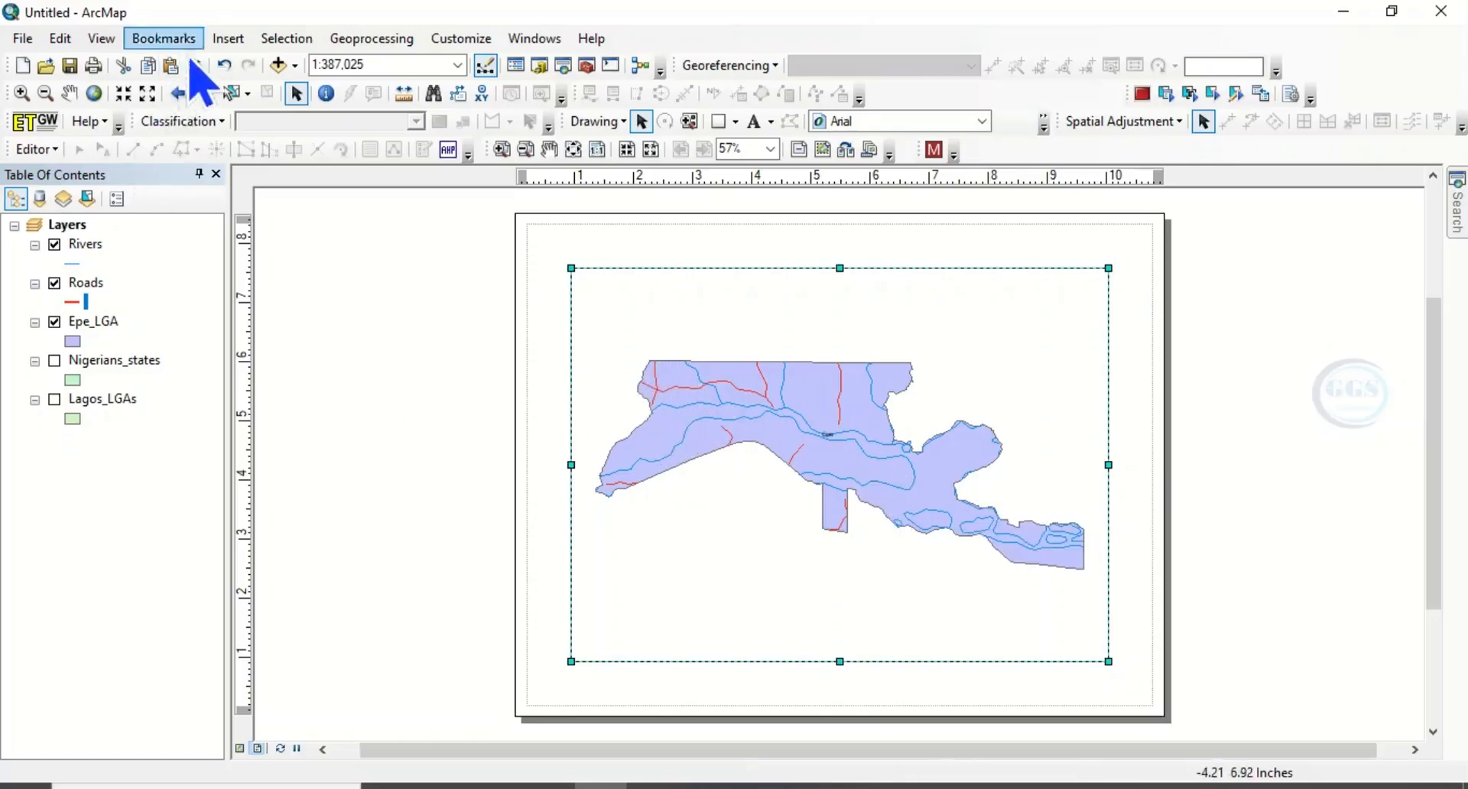
click(233, 45)
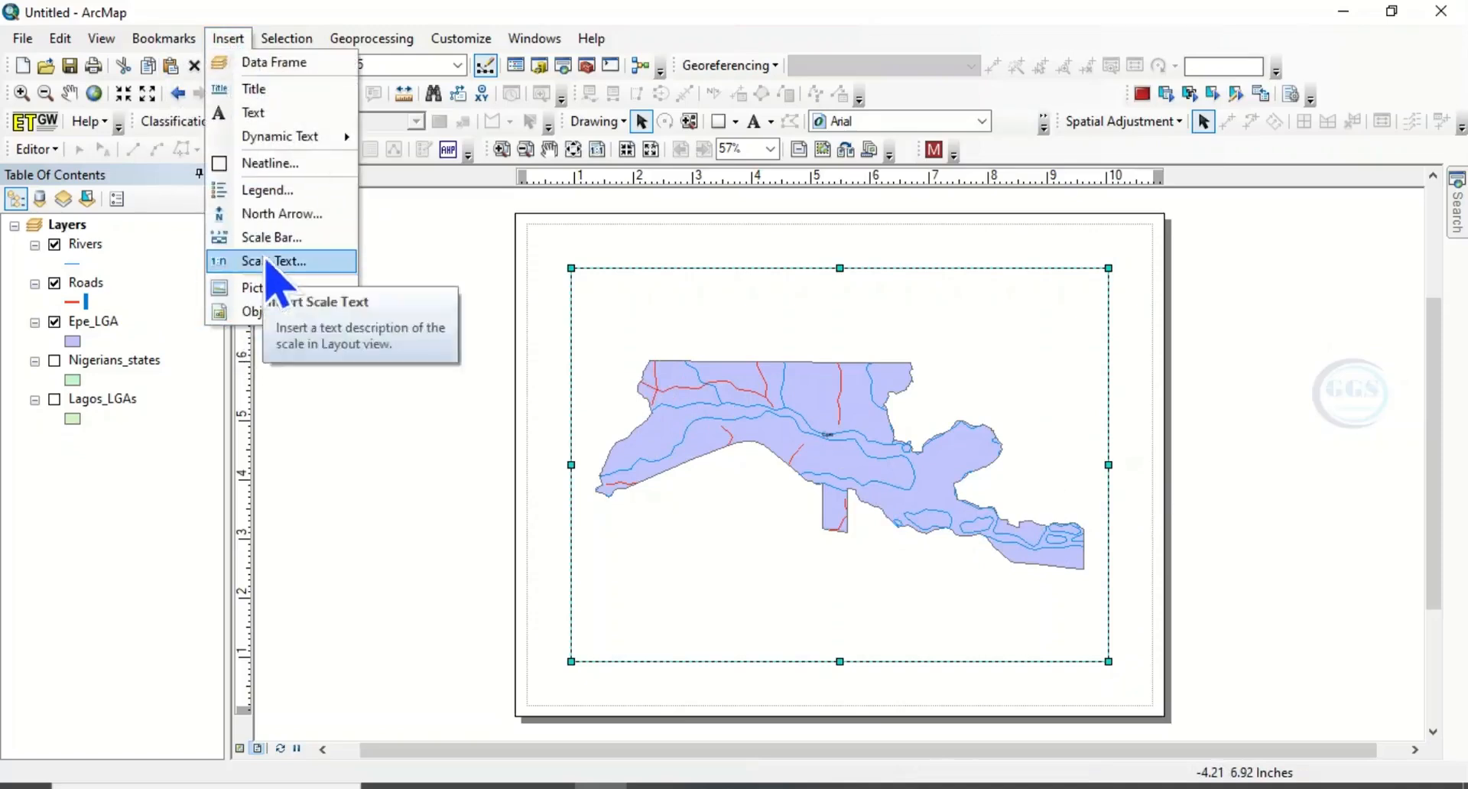
click(269, 64)
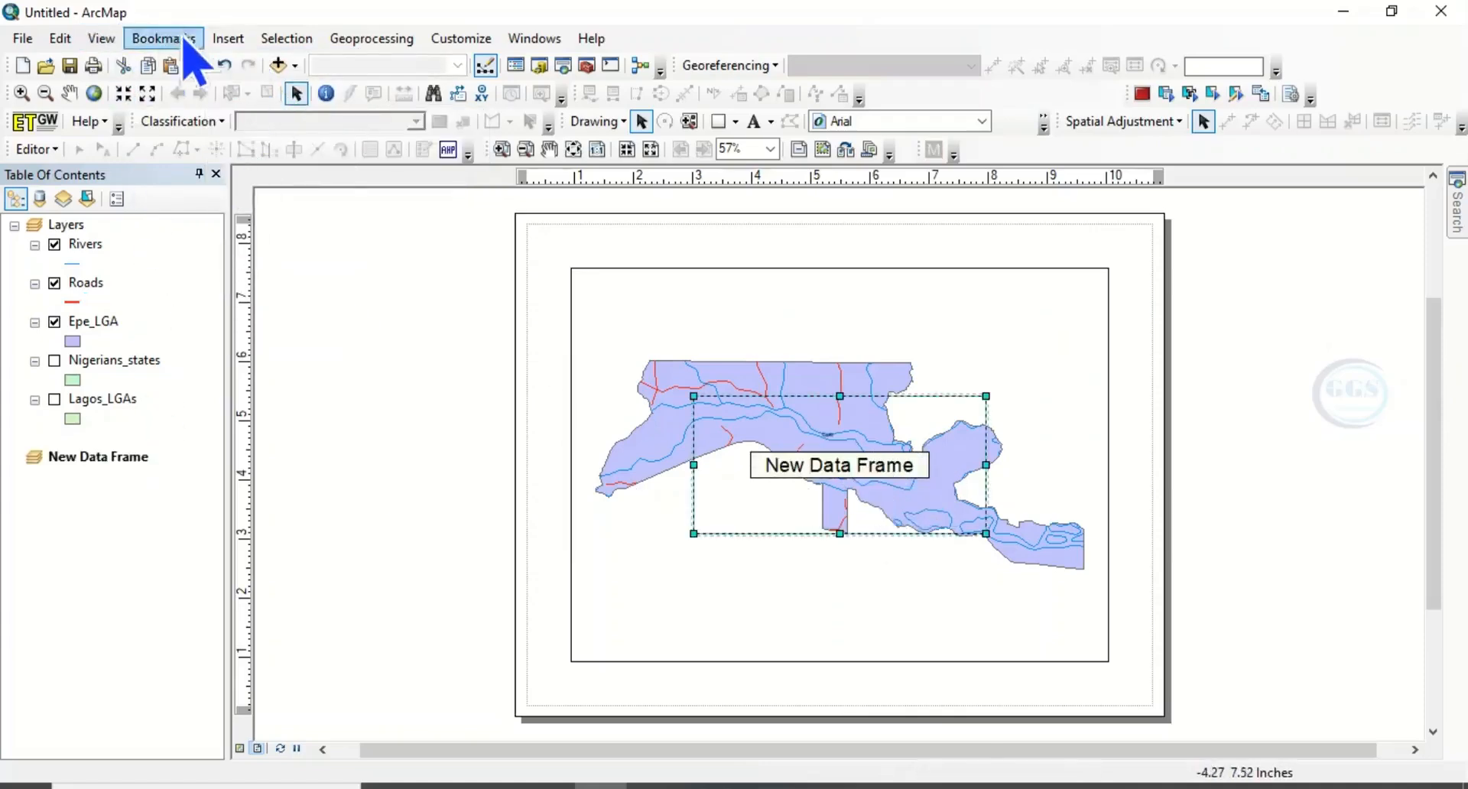
click(224, 39)
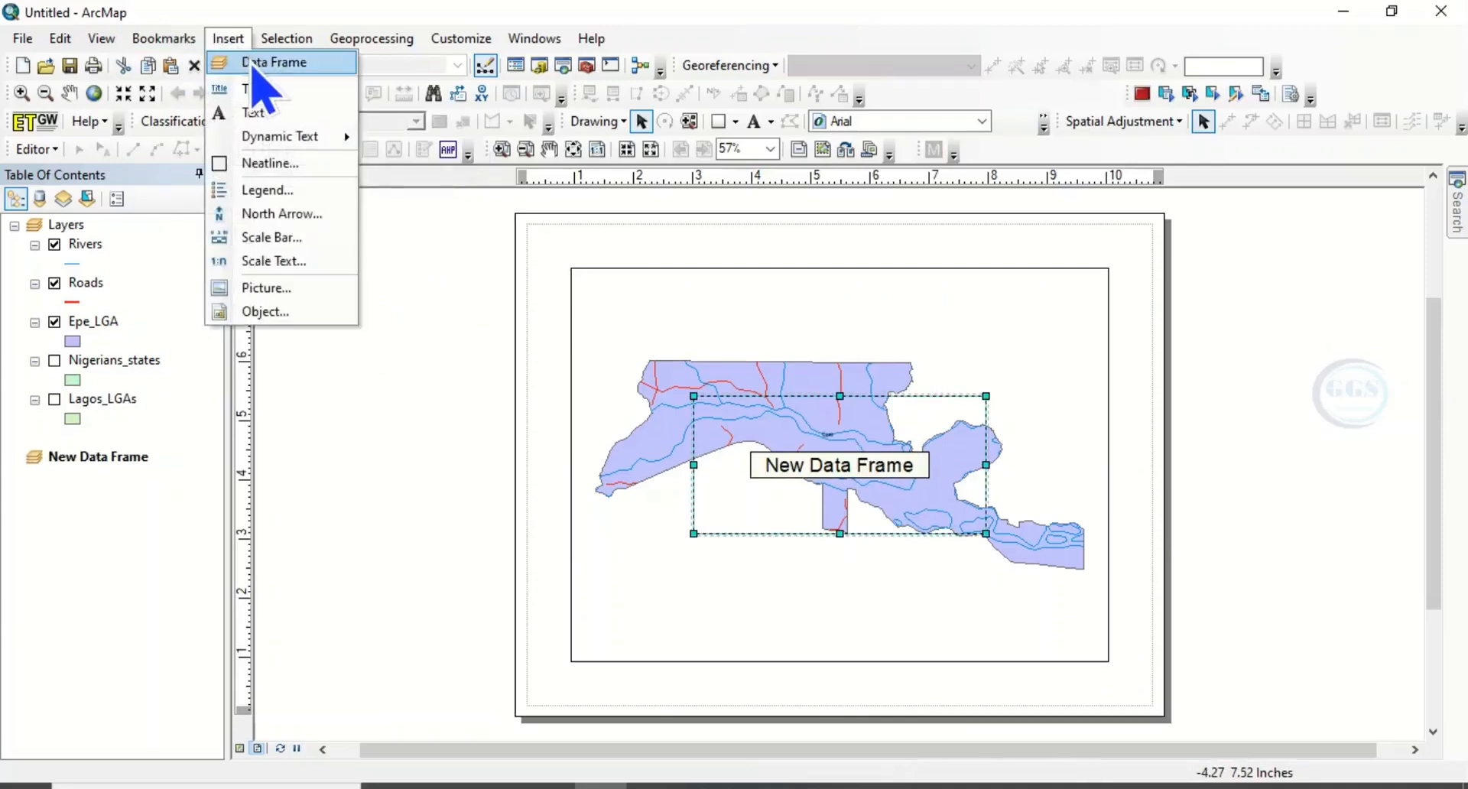
click(254, 67)
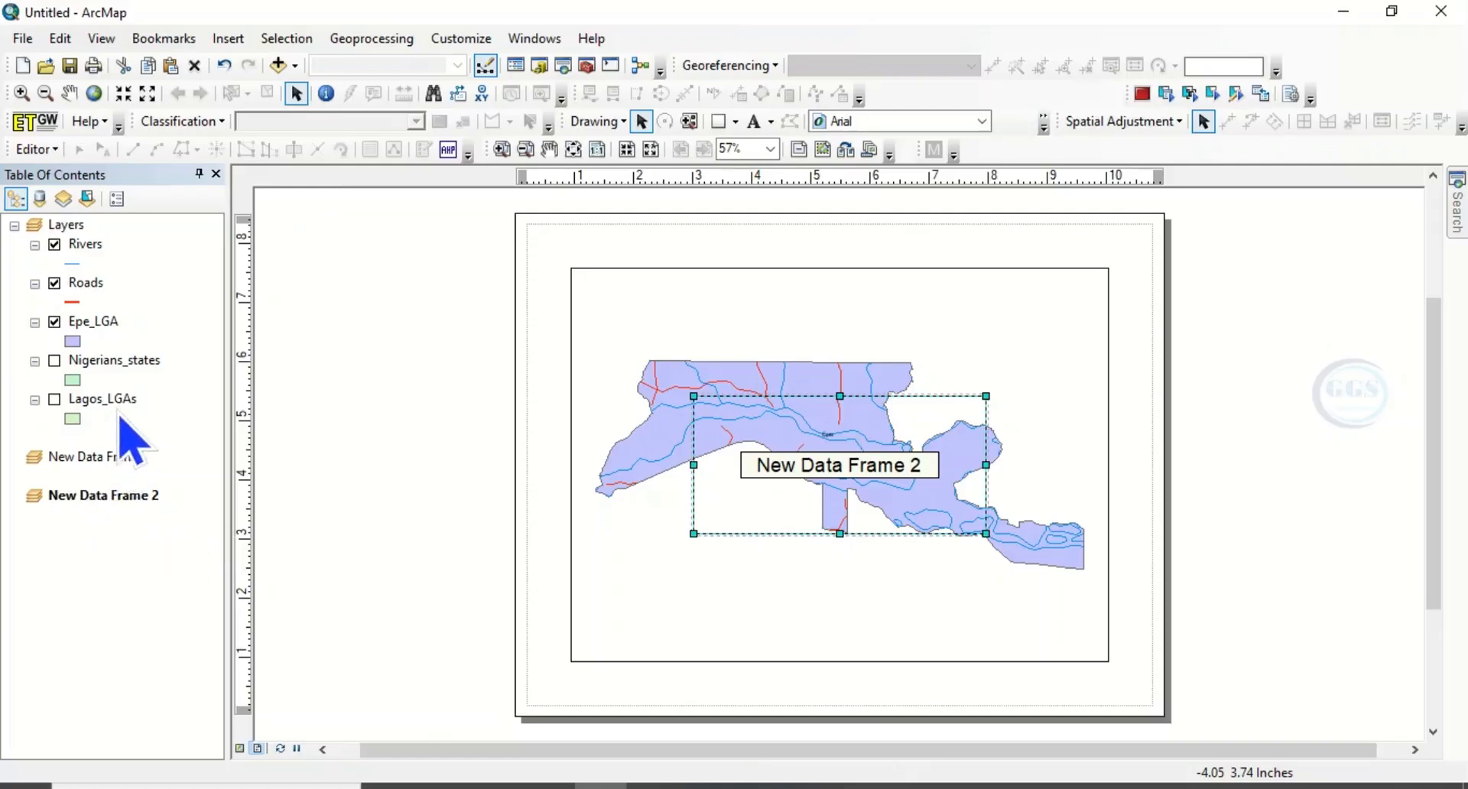
- Copy Nigerians_states and Lagos_LGAs into New Data Frame 2, and Epe_LGA and Lagos_LGAs into New Data Frame
click(114, 364)
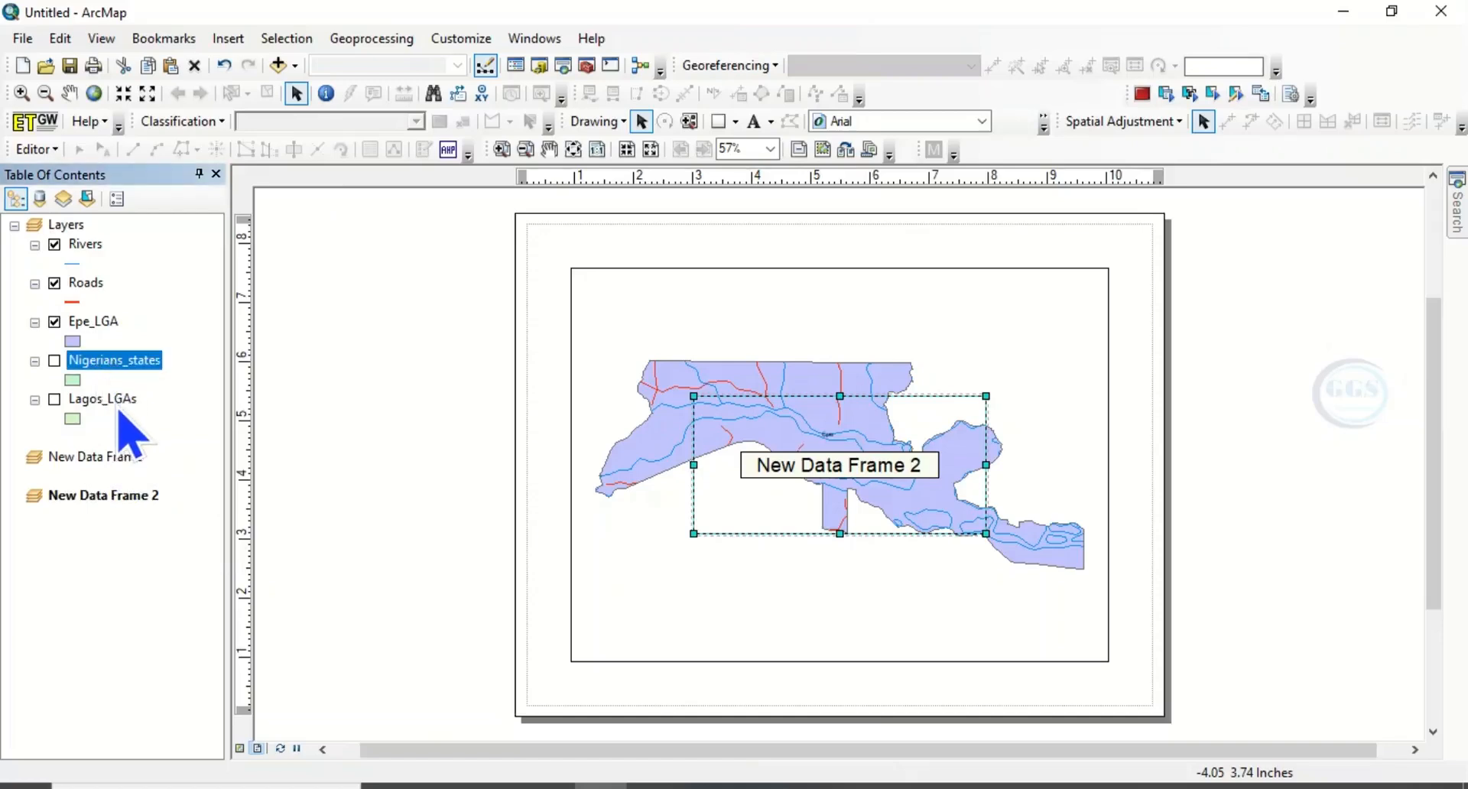
ctrl+click(119, 392)
drag(115, 365, 98, 510)
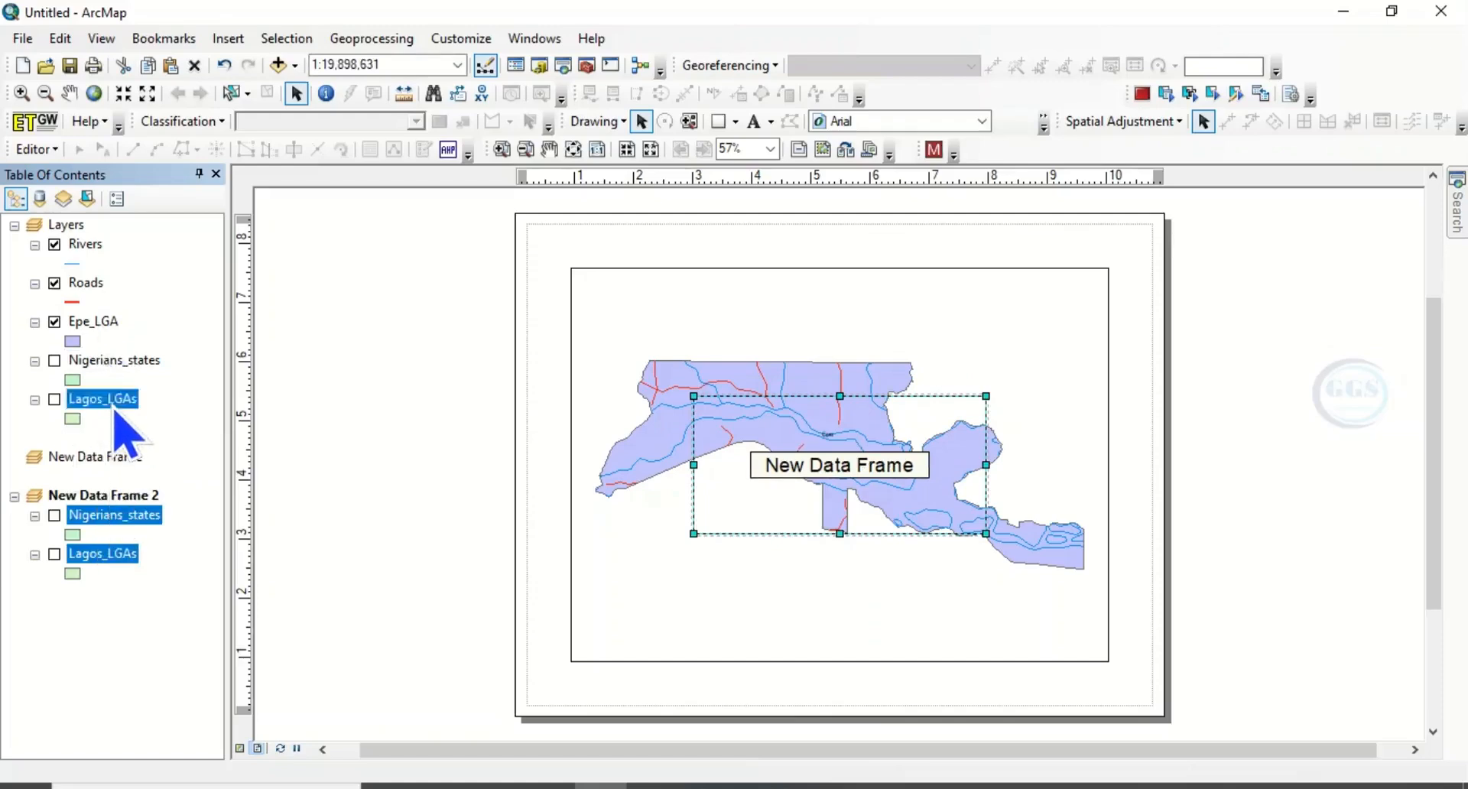
click(113, 404)
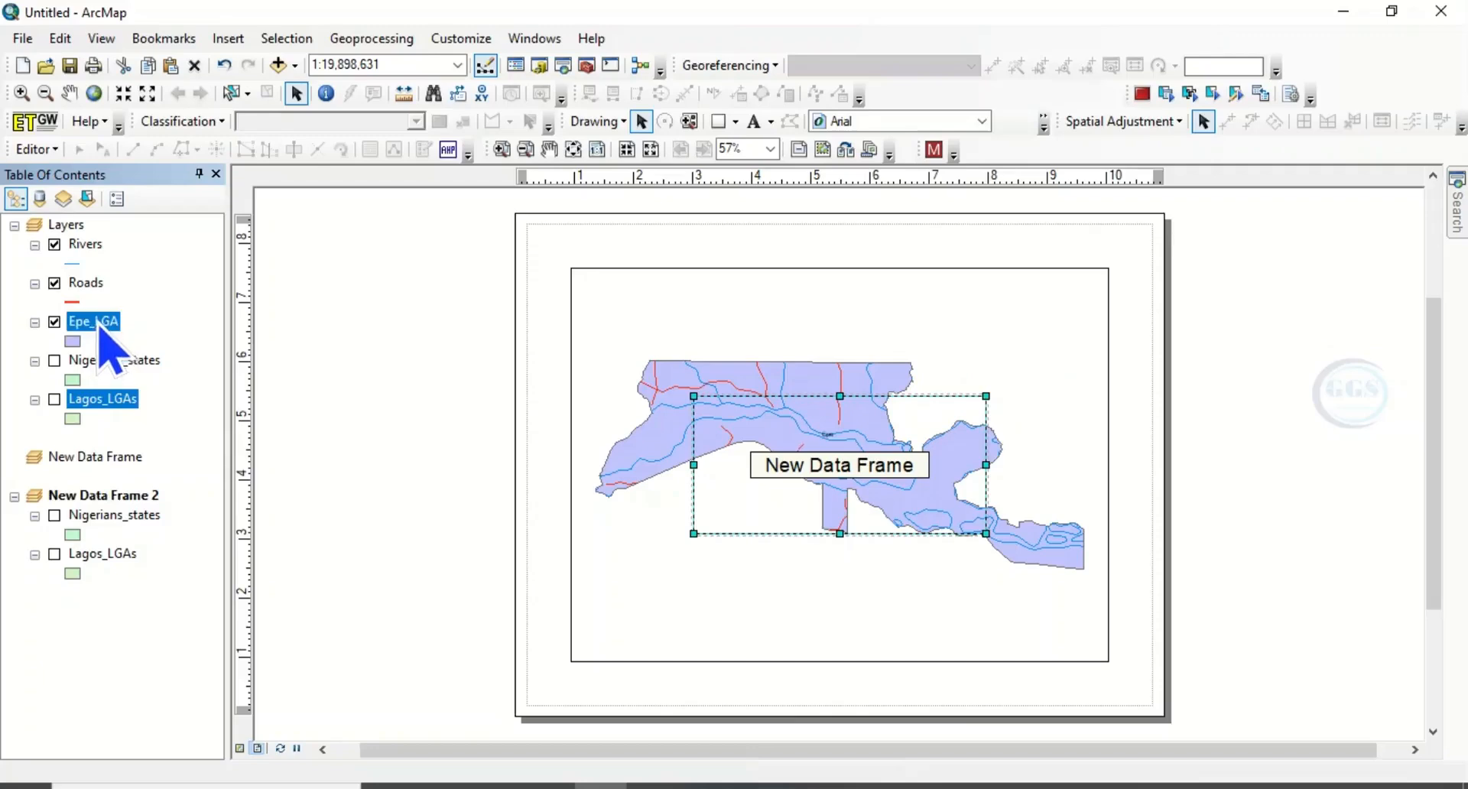
drag(99, 325, 91, 465)
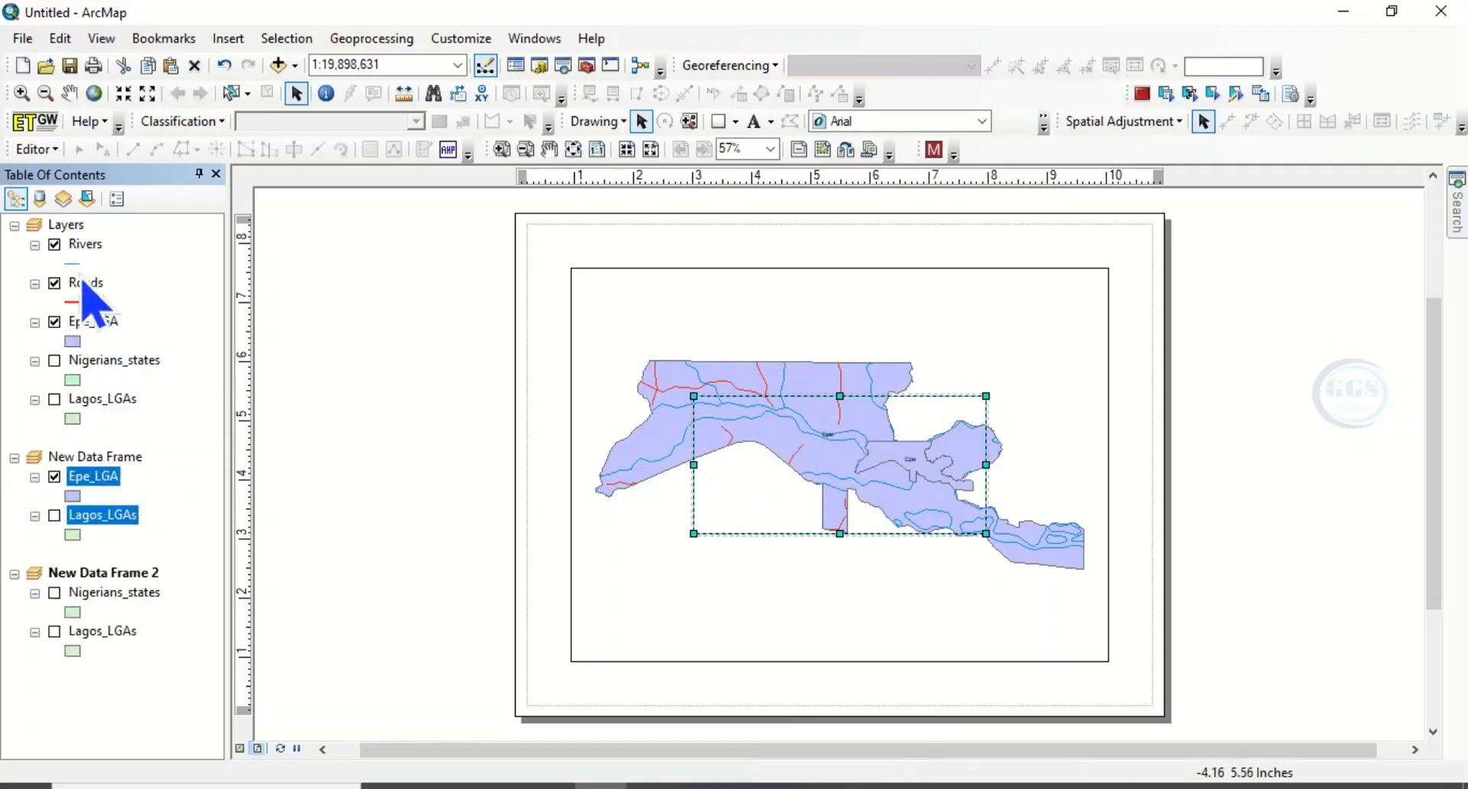
- Move New Data Frame off the main map to the page's right side and New Data Frame 2 to its lower left side
click(822, 486)
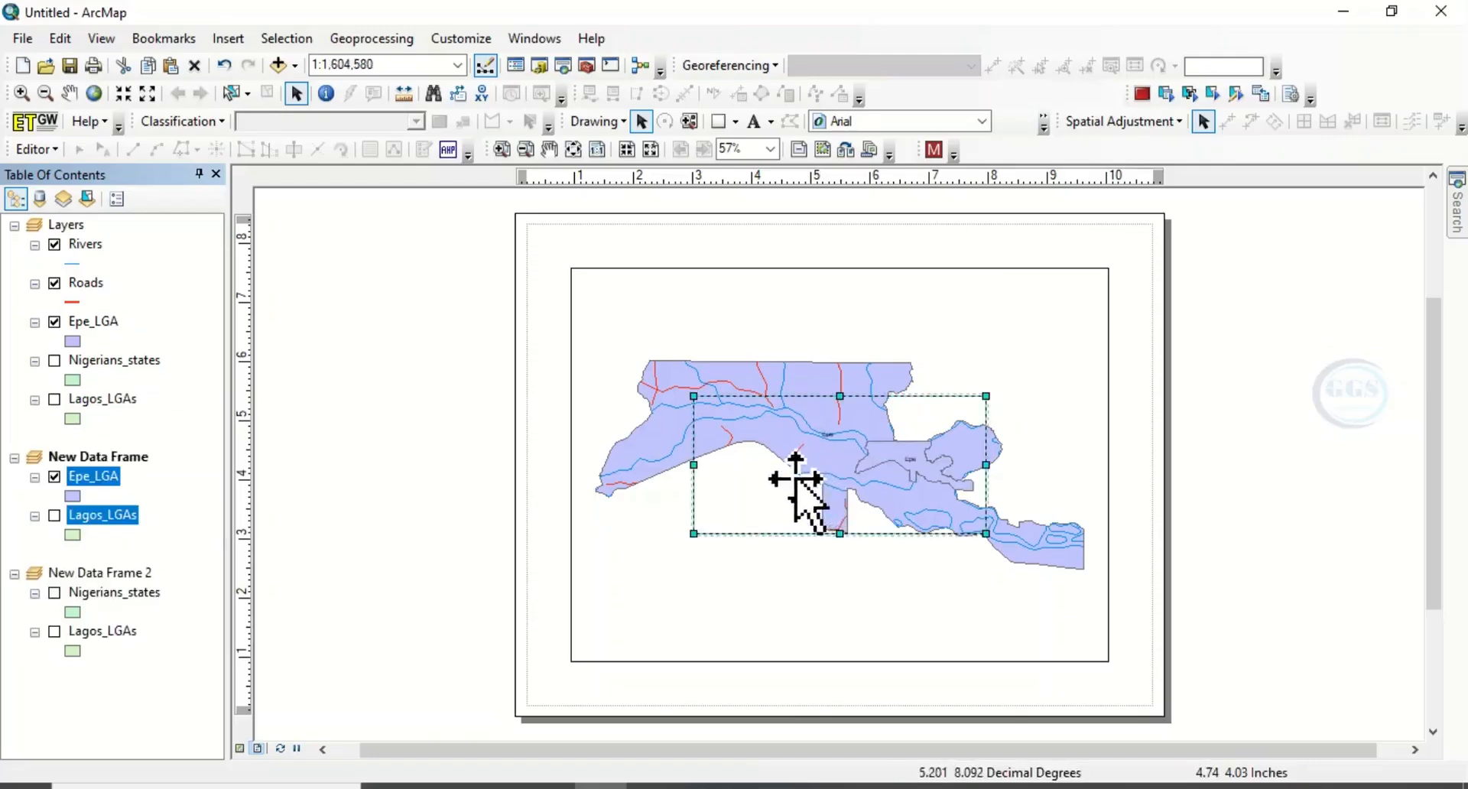
drag(815, 489, 1223, 482)
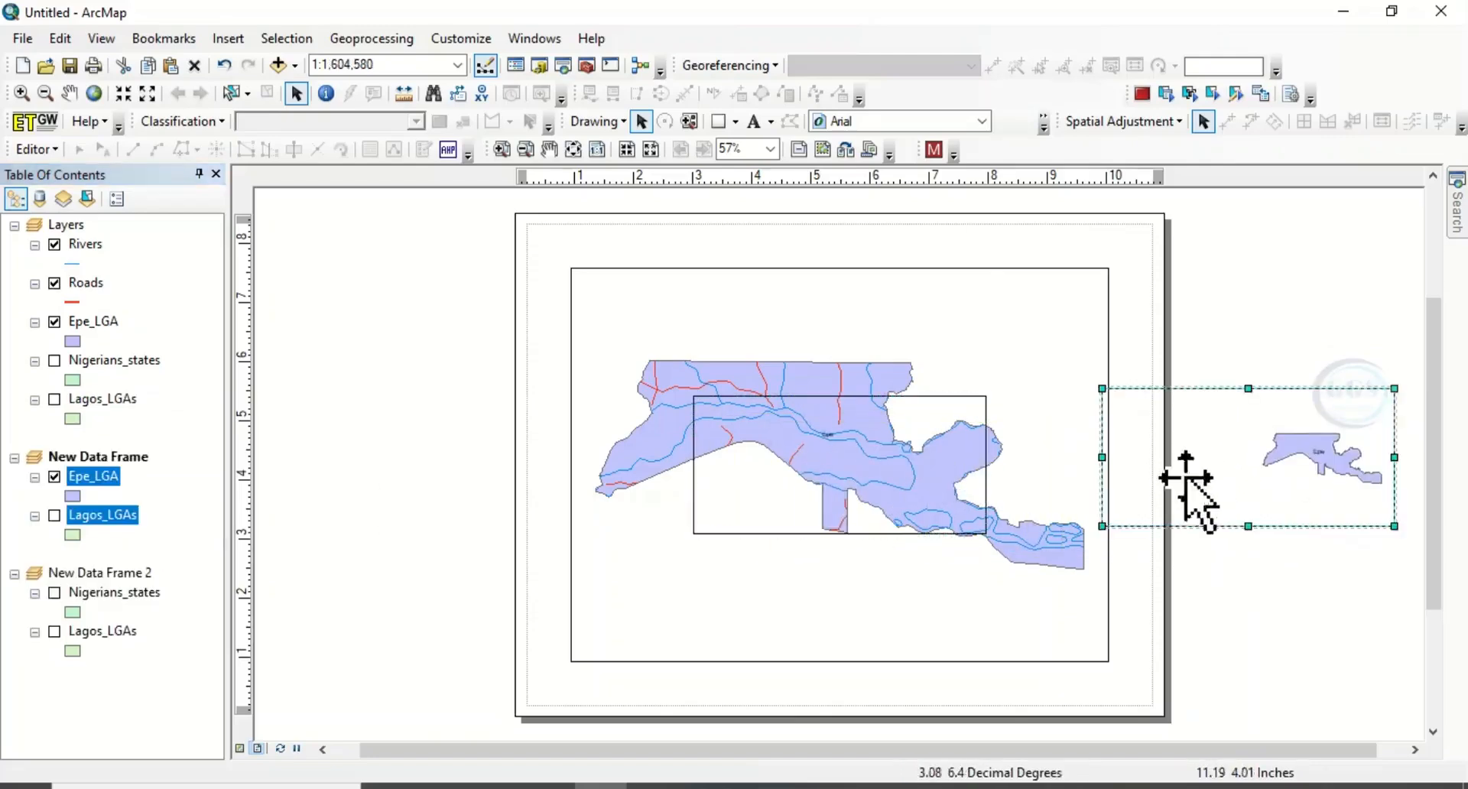
drag(812, 498, 393, 646)
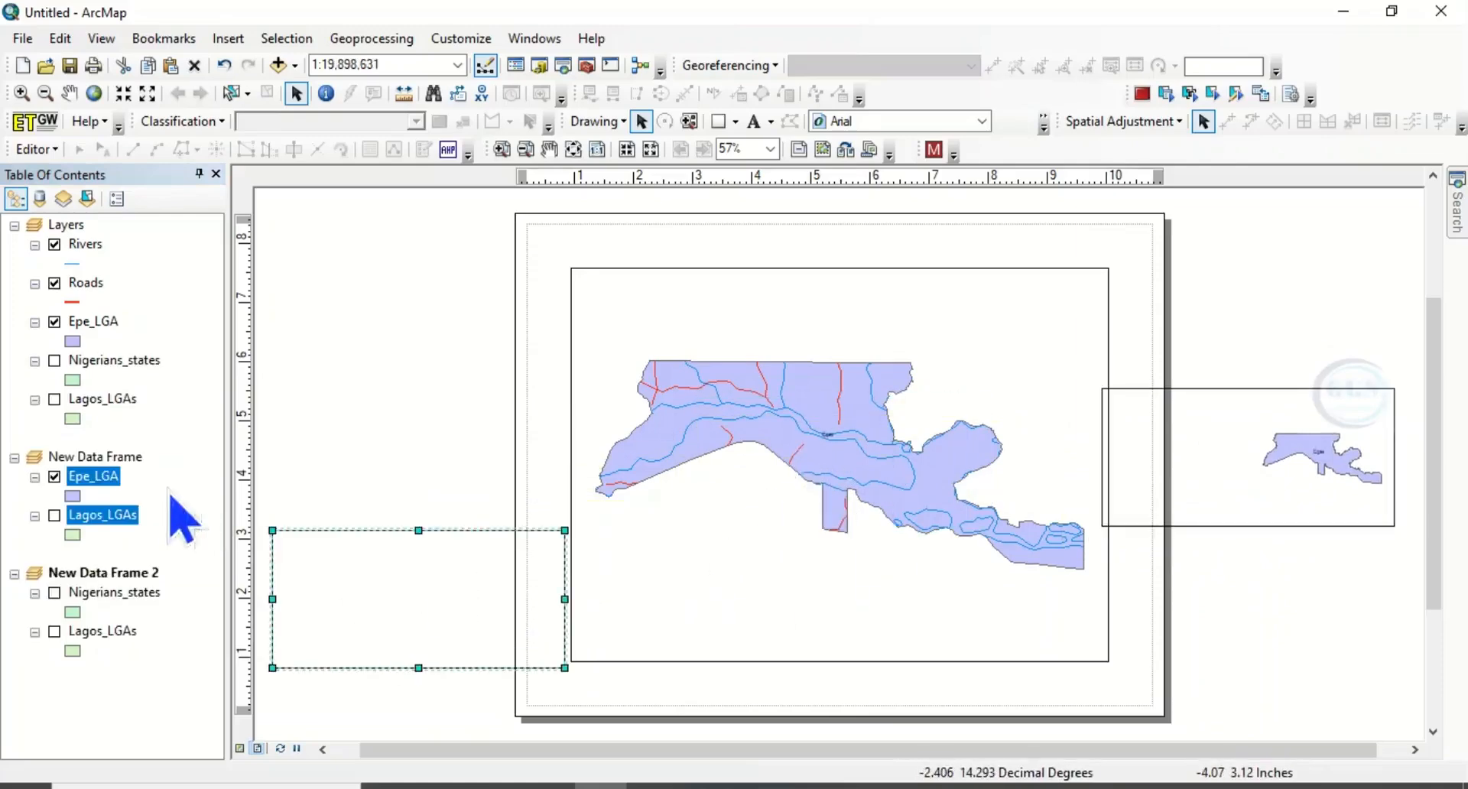
- Show Lagos_LGAs and Nigerians_states in New Data Frame 2, and Lagos_LGAs in New Data Frame
click(54, 631)
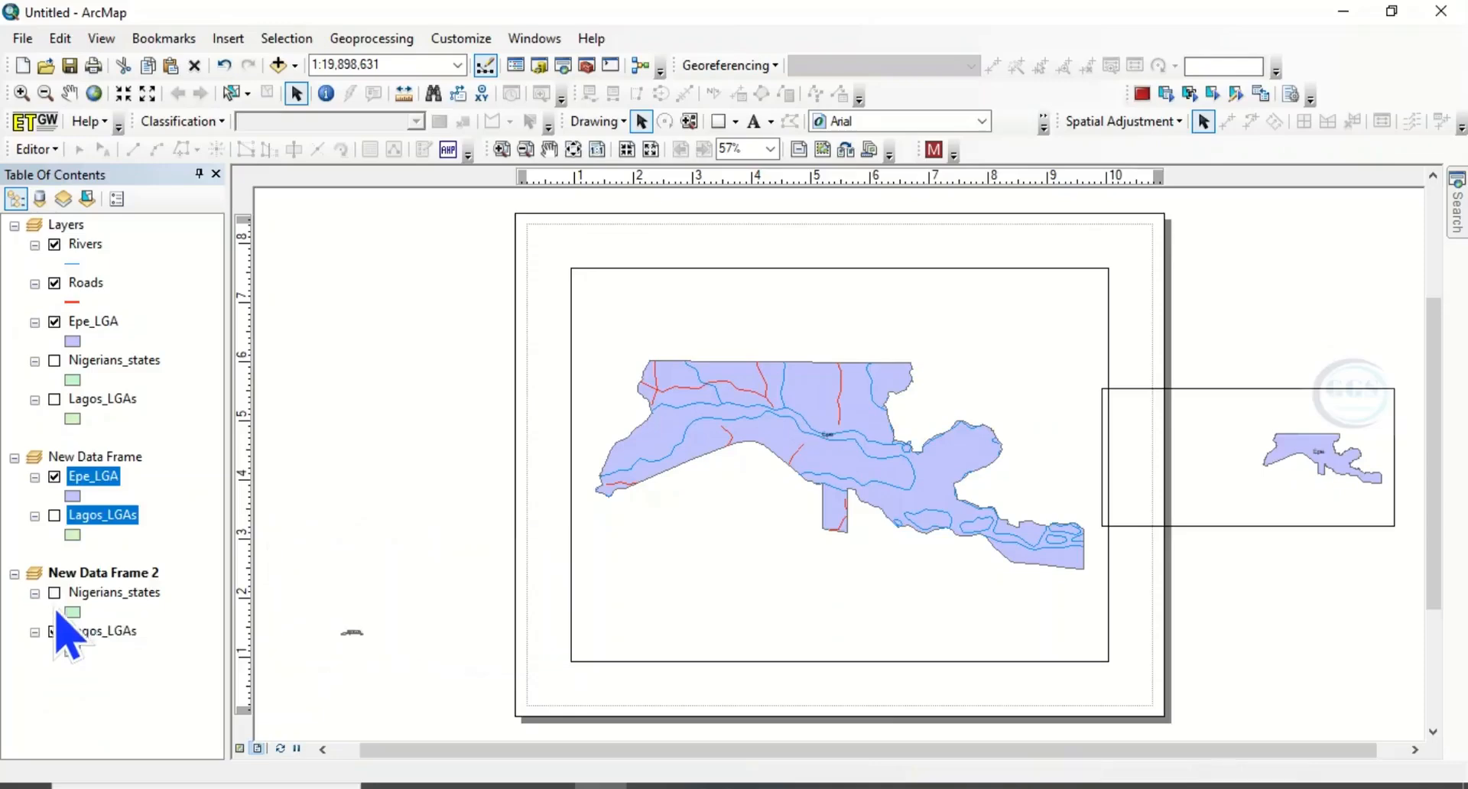
click(54, 592)
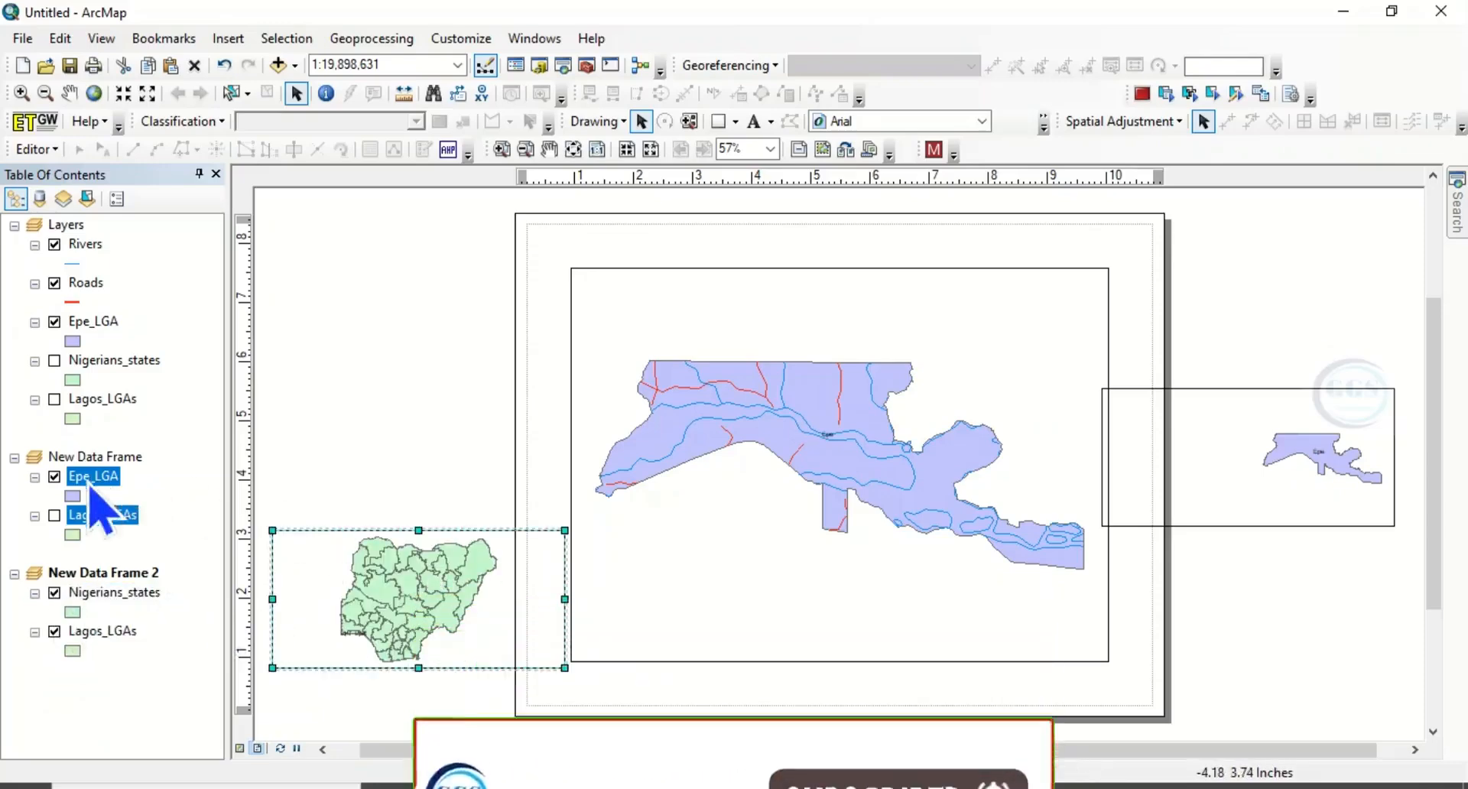
click(54, 516)
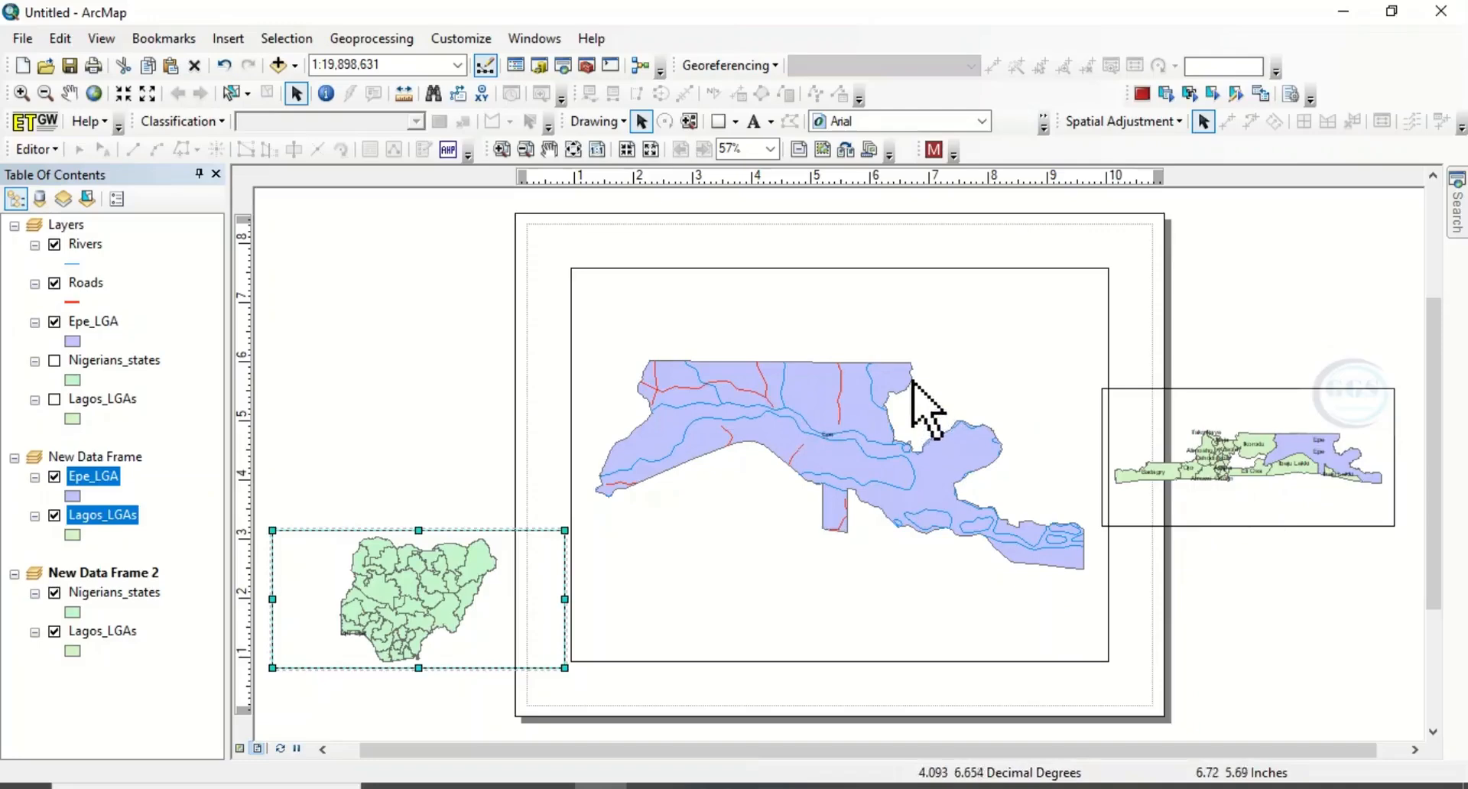
click(1211, 318)
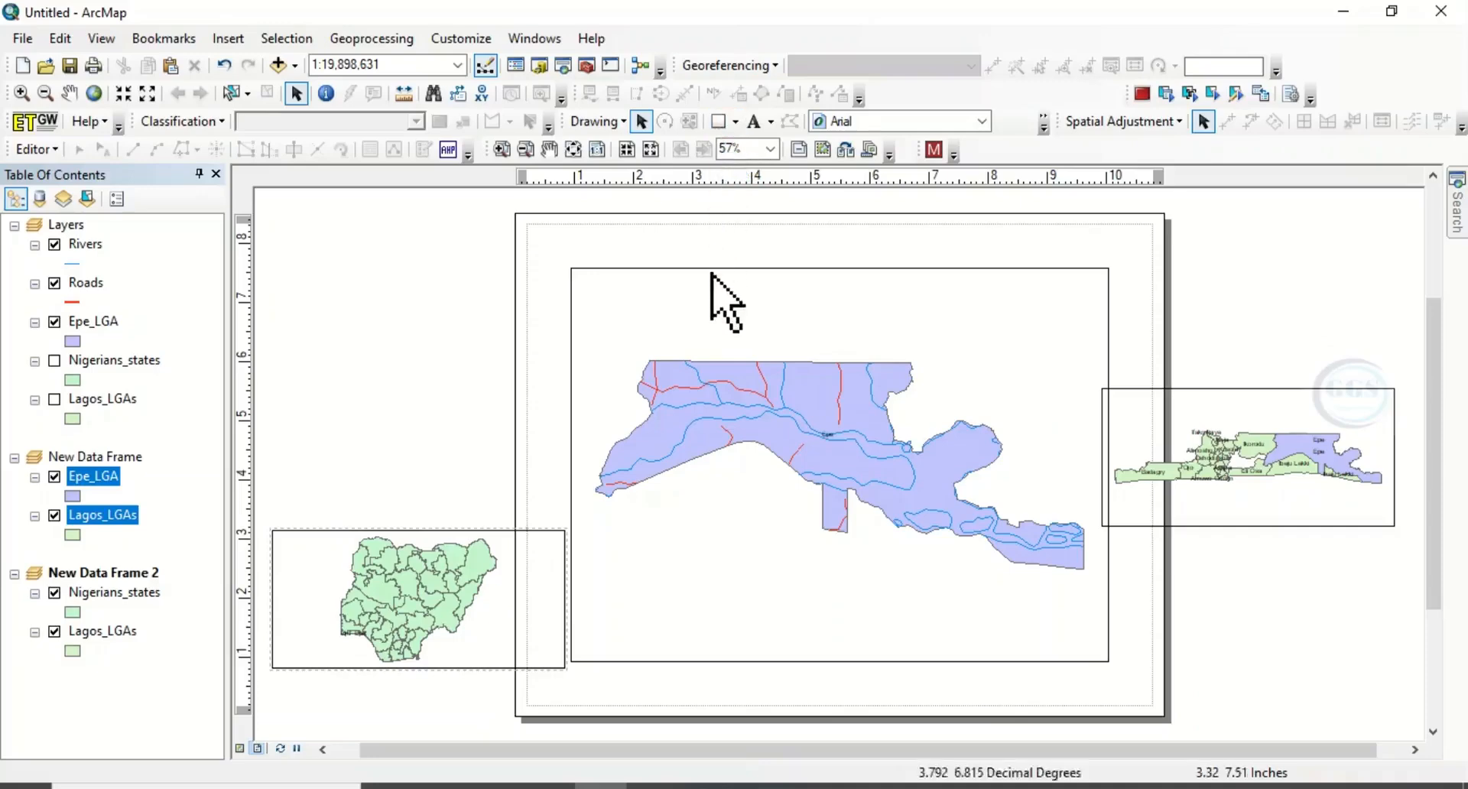
- Draw a rectangle about 10.55 by 8.13 inches along the page margins as a map border
click(720, 131)
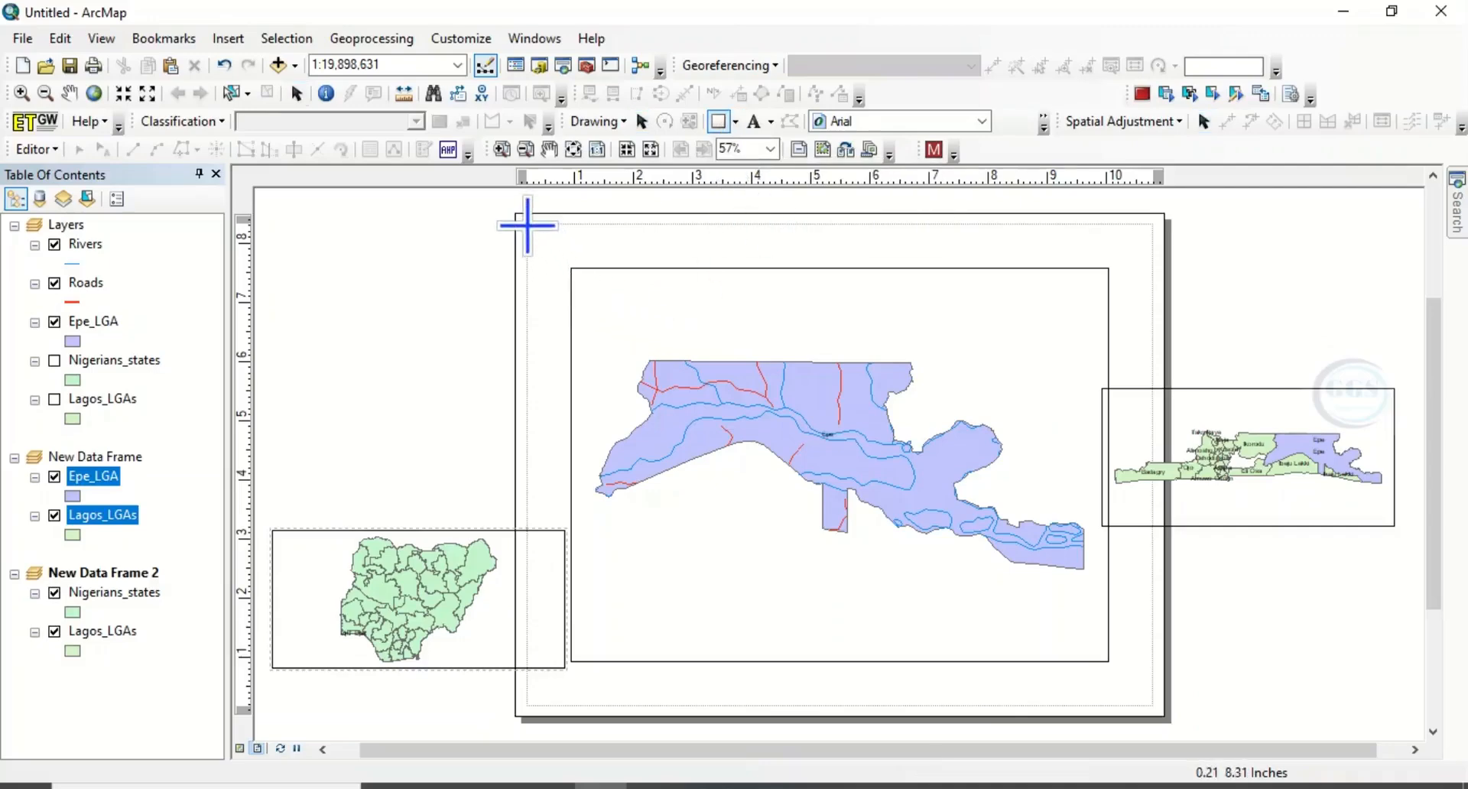
drag(527, 225, 600, 304)
drag(956, 609, 1151, 706)
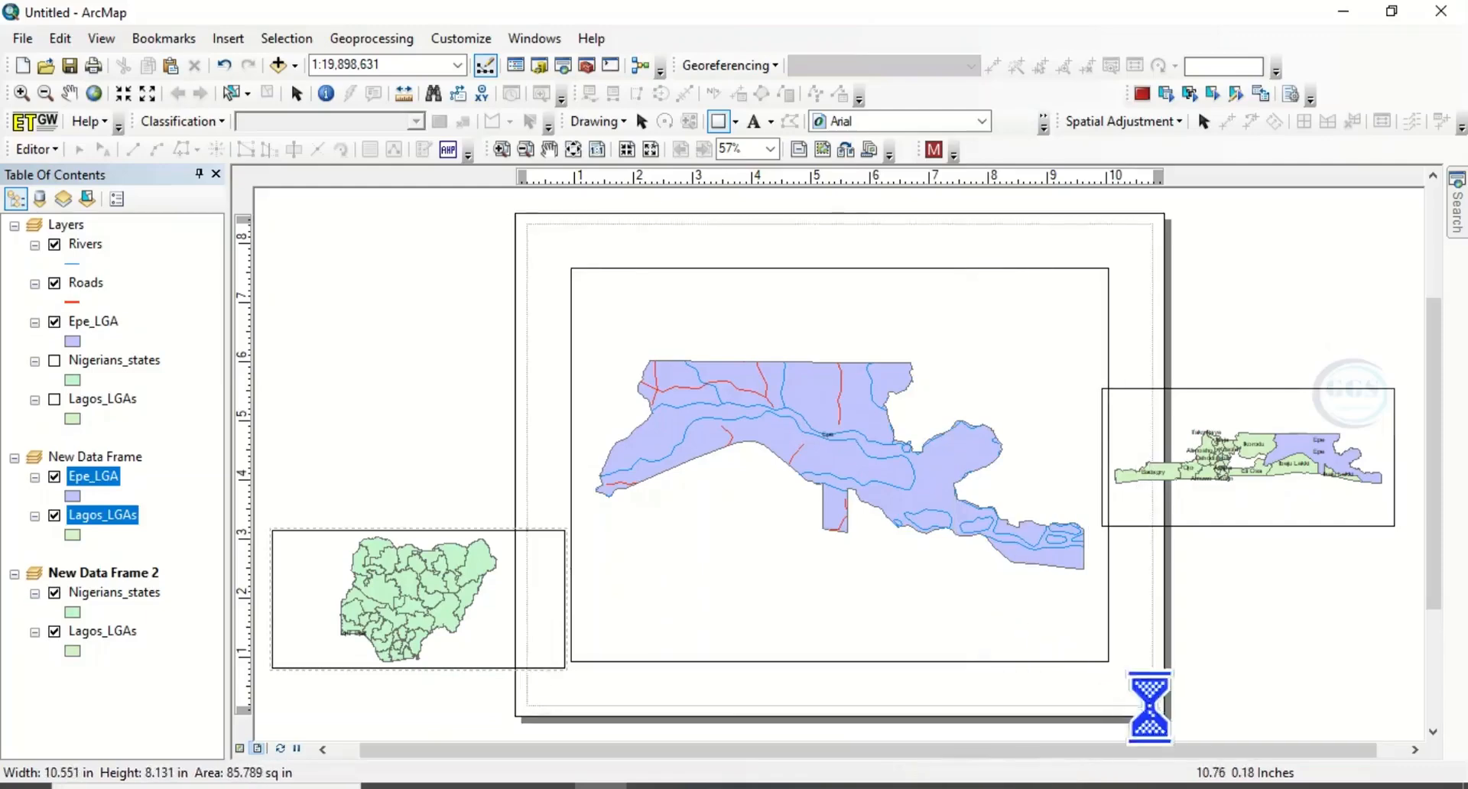
- Give the border rectangle no fill colour and a black outline with a width of 5
right_click(820, 376)
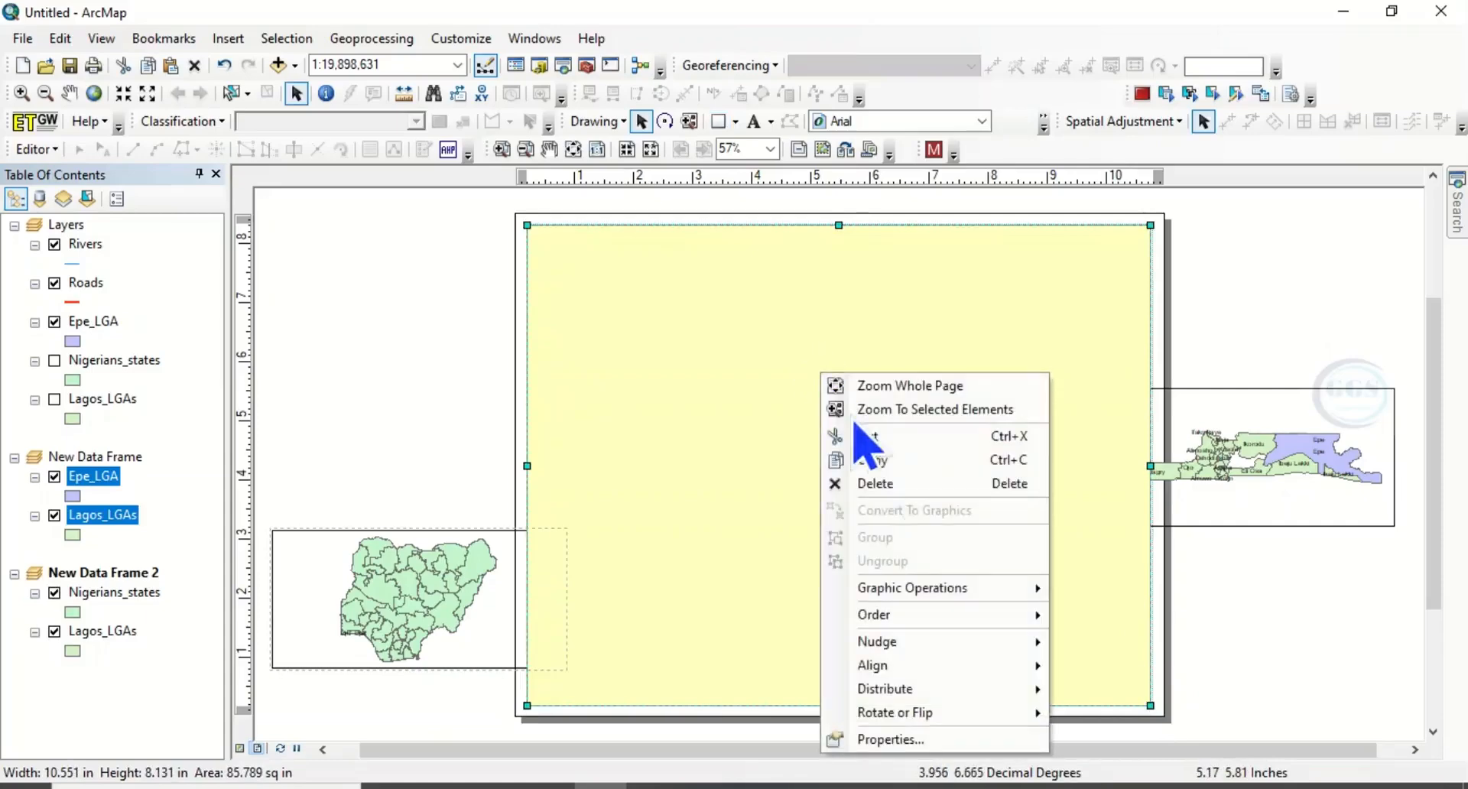
click(893, 741)
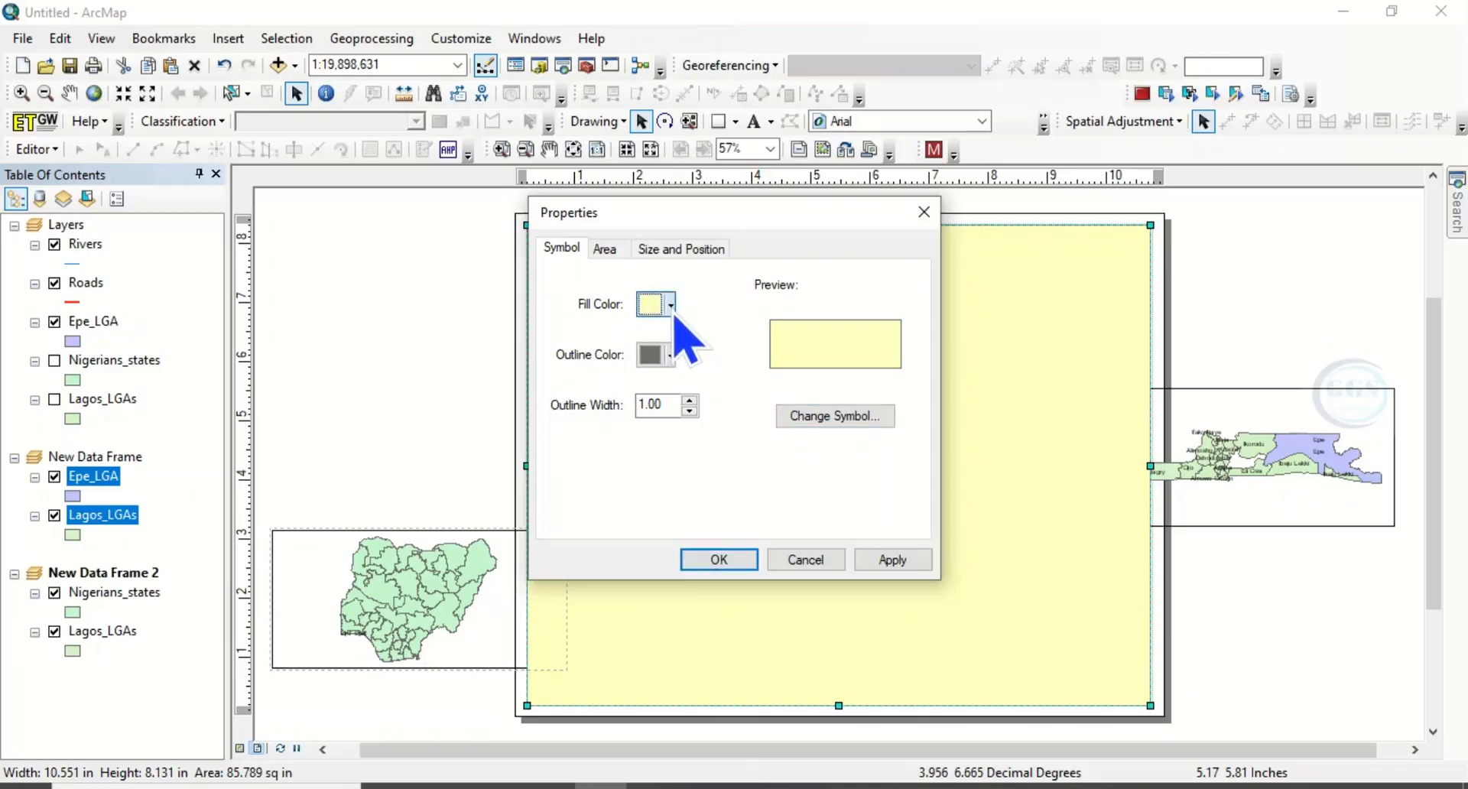
click(670, 305)
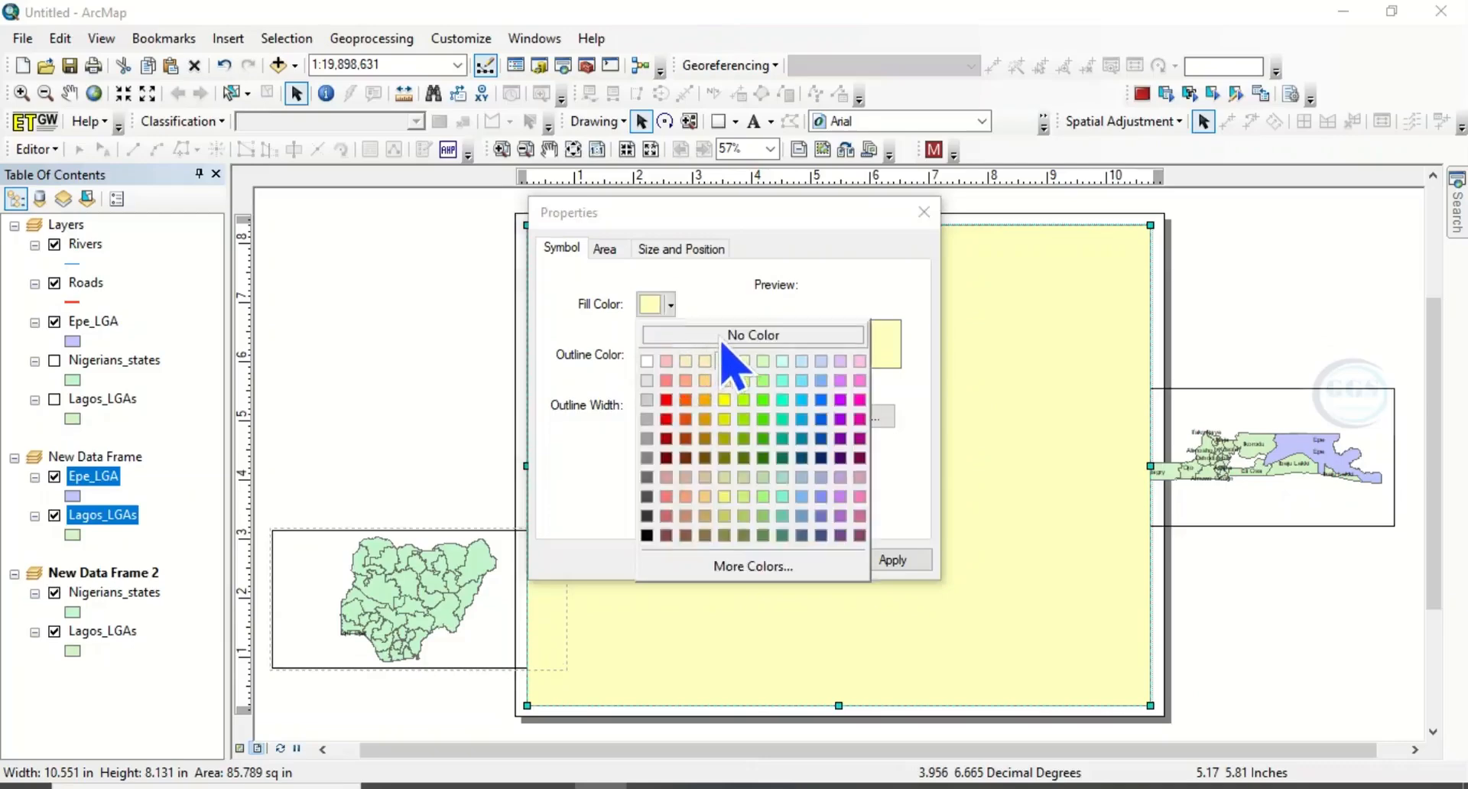
click(722, 340)
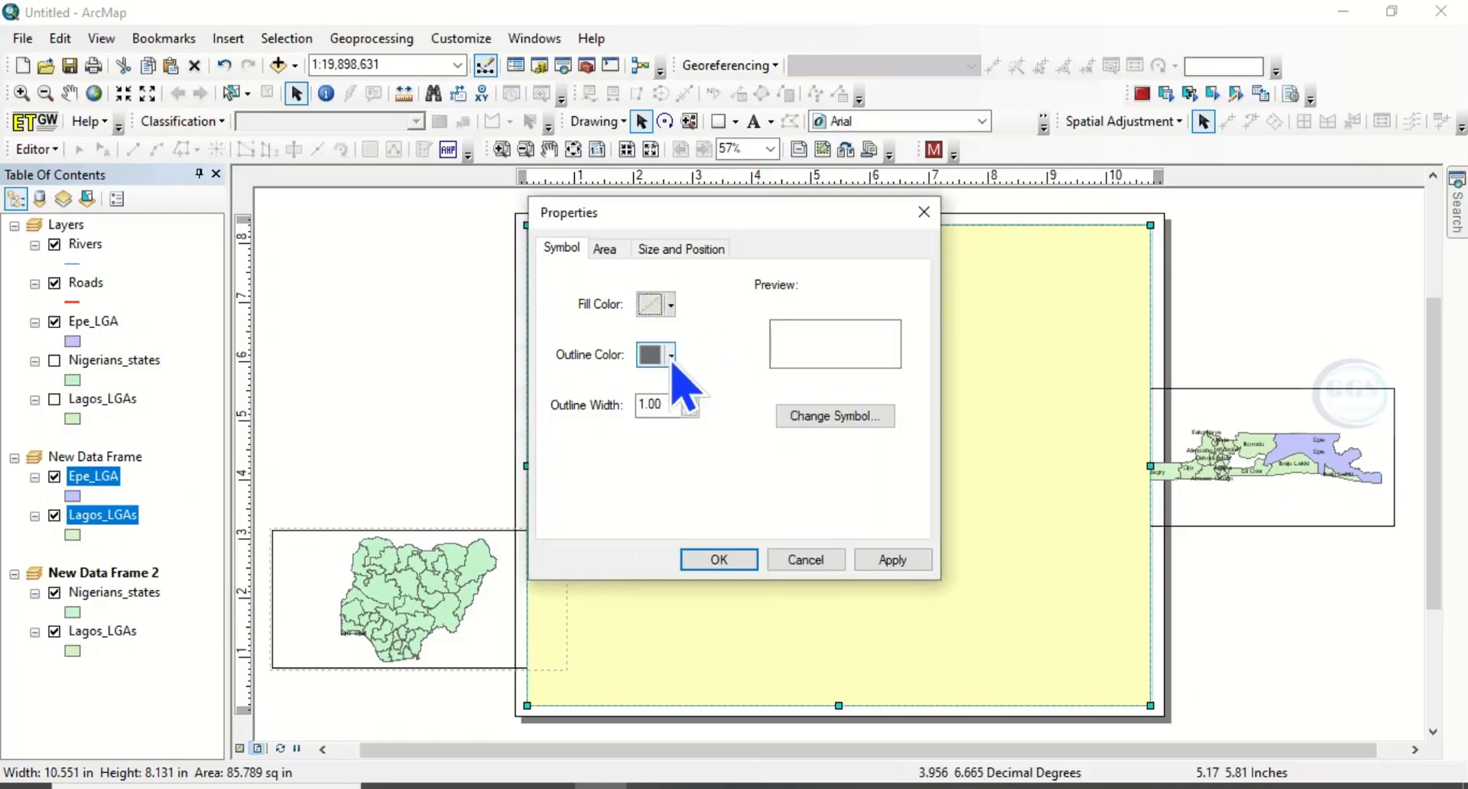
click(671, 355)
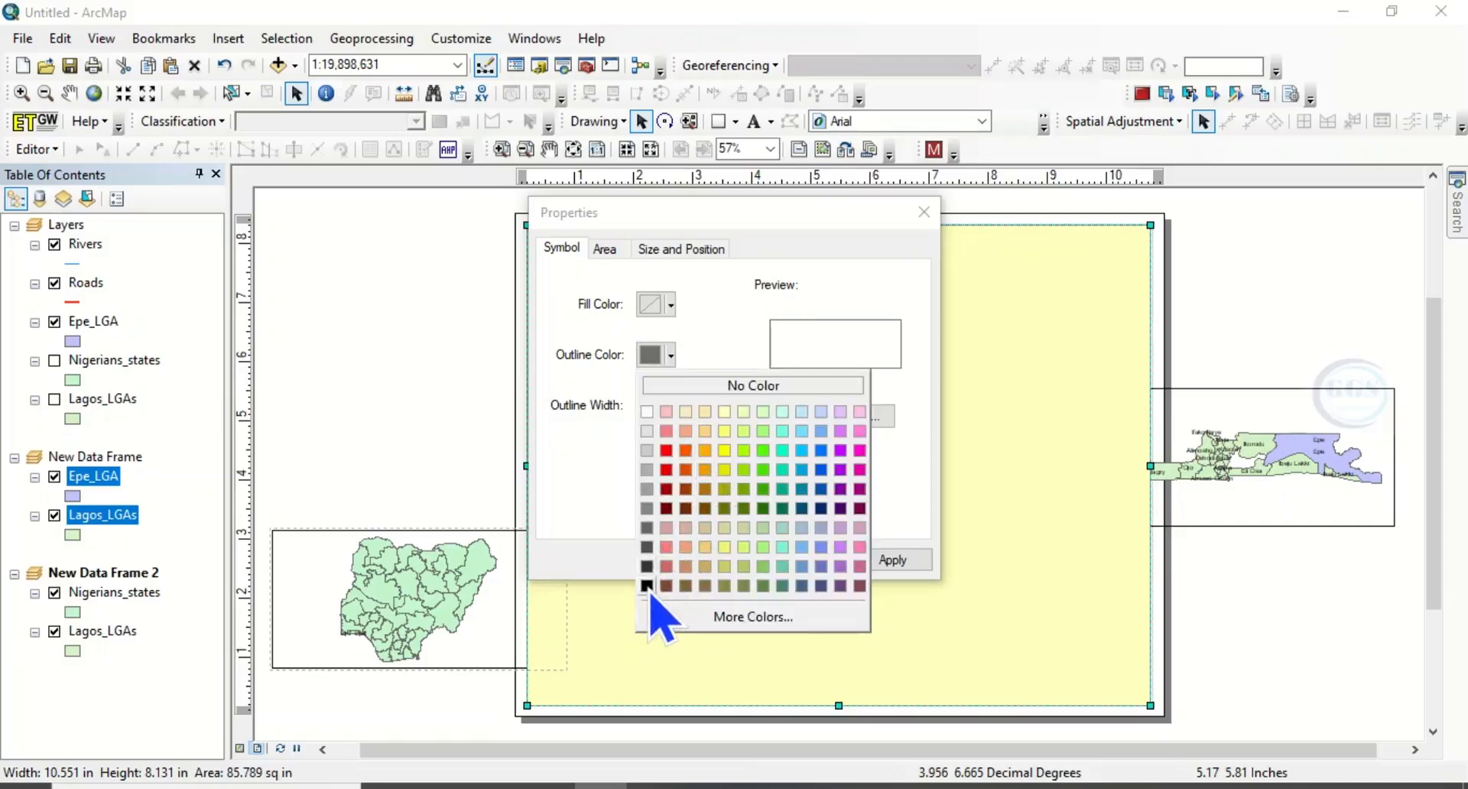
click(646, 586)
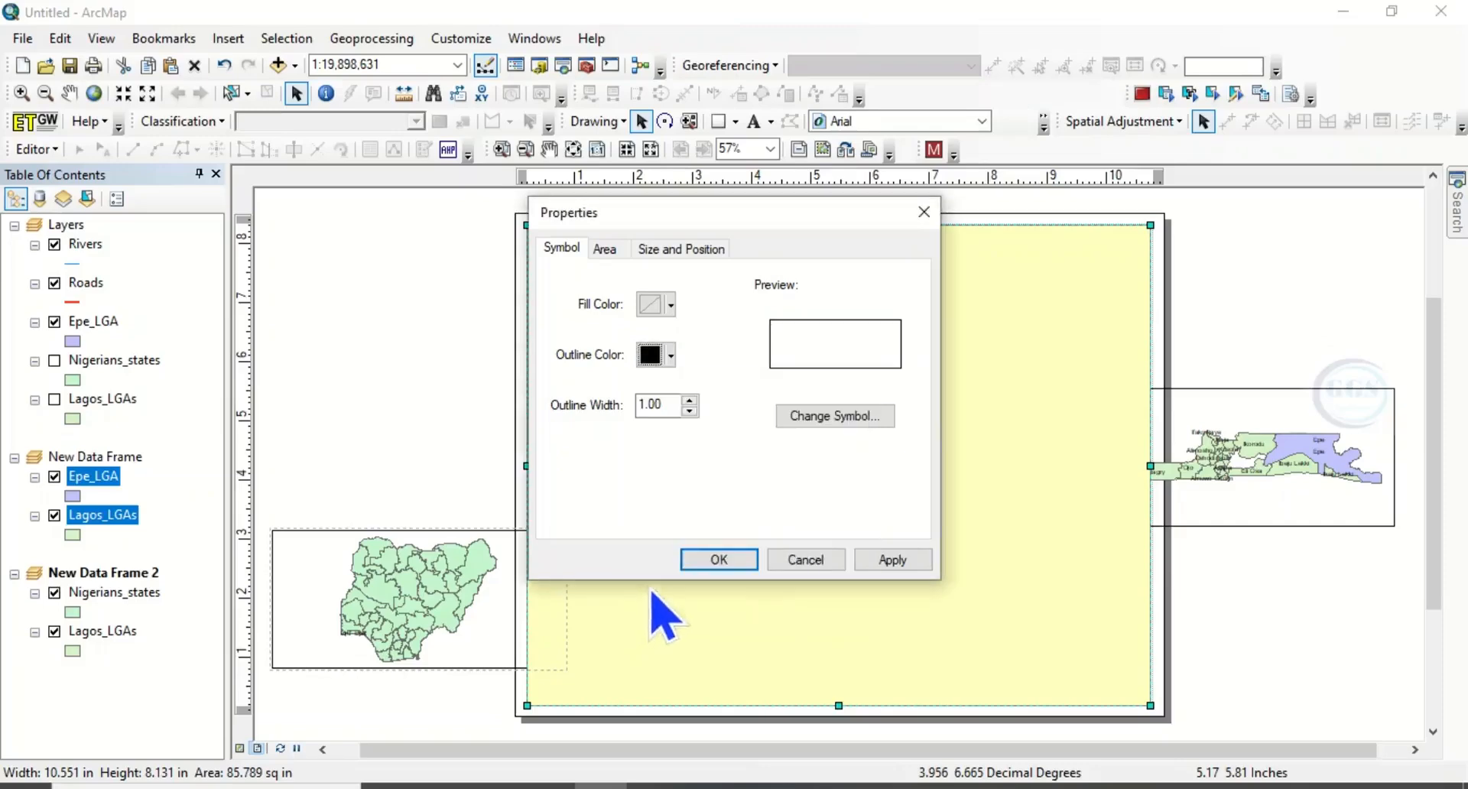
click(691, 401)
click(691, 401)
click(691, 402)
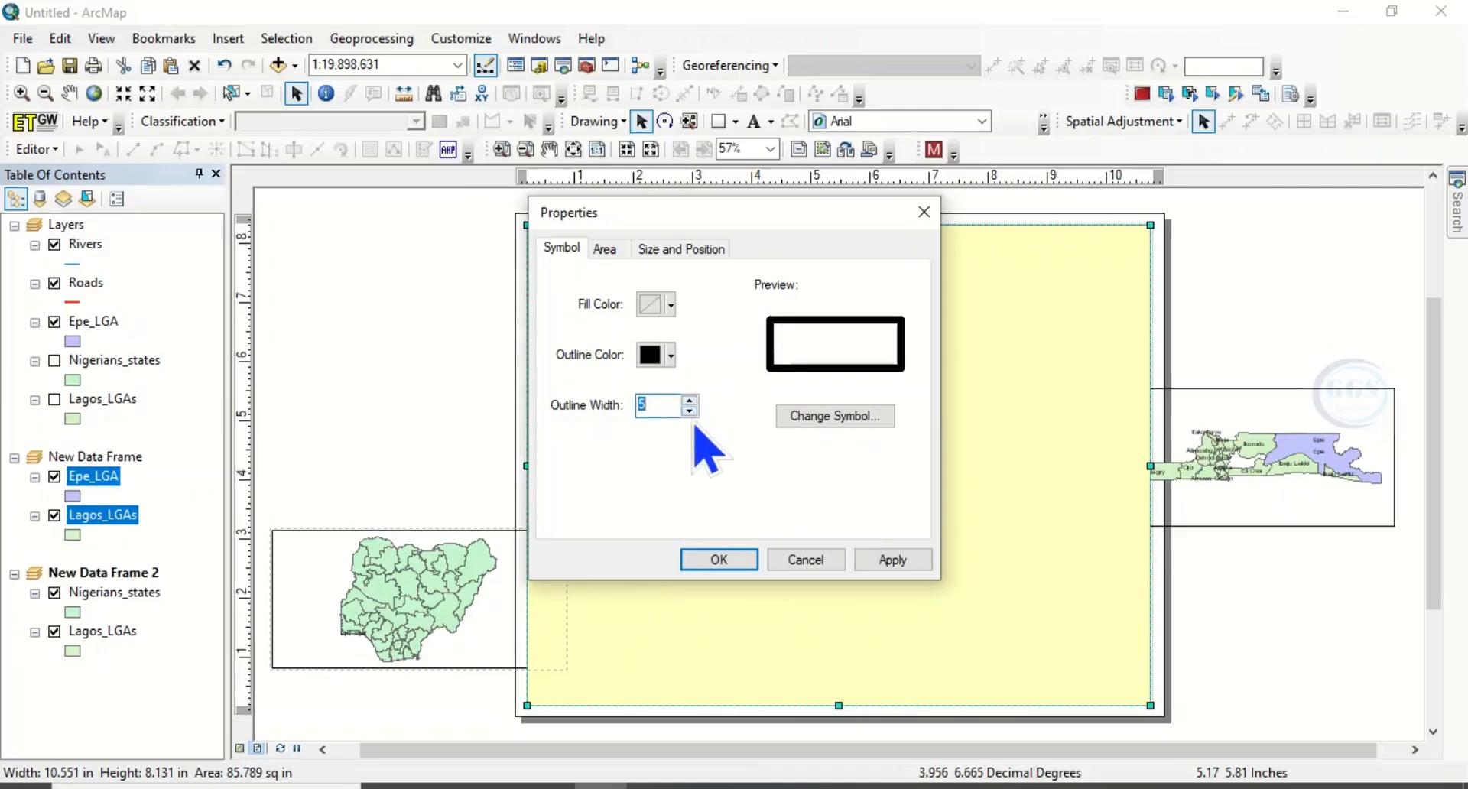
click(719, 560)
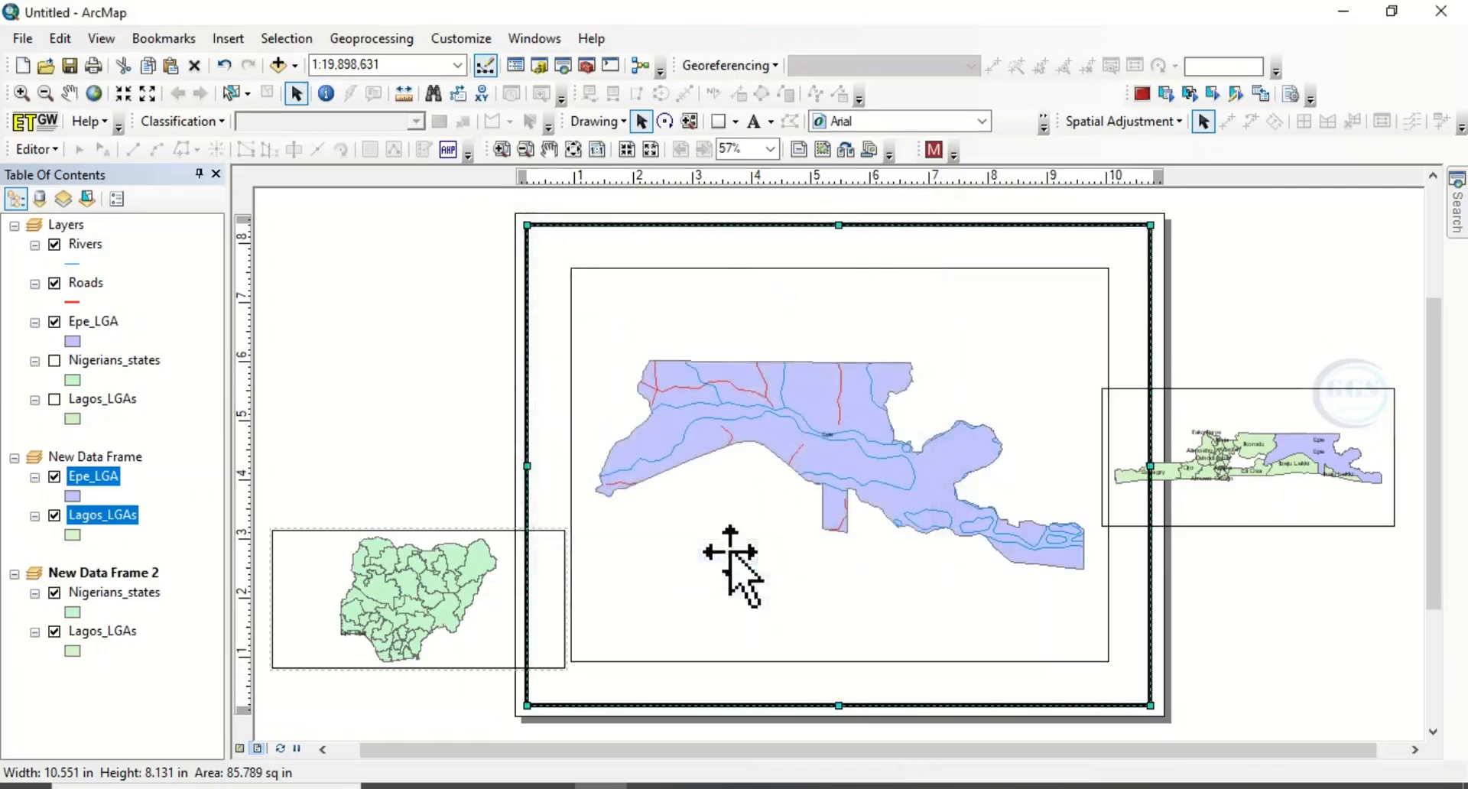
click(1272, 269)
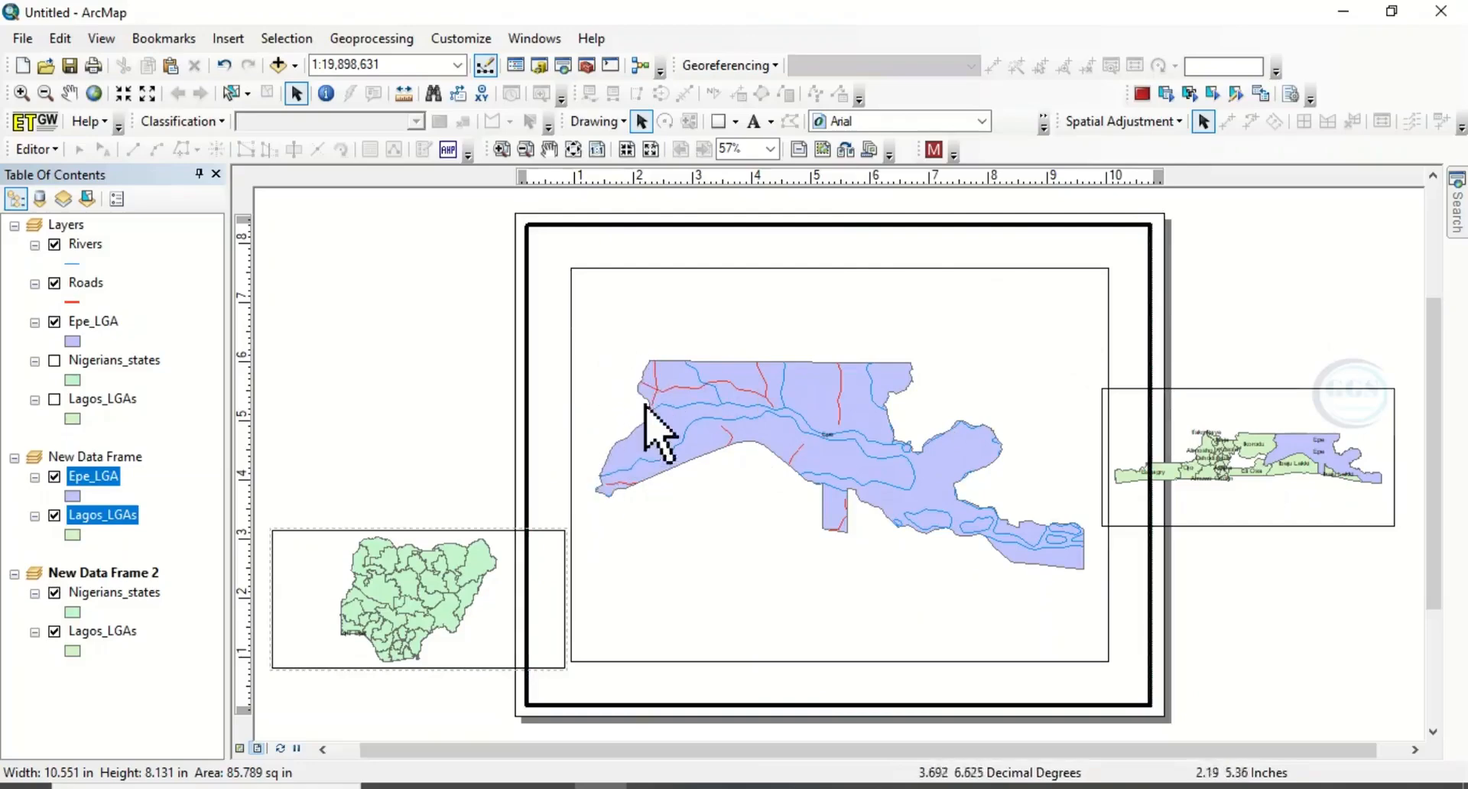
- Resize the main Layers data frame, raising its lower edge and extending it slightly to the left while keeping all of Epe in view
click(905, 354)
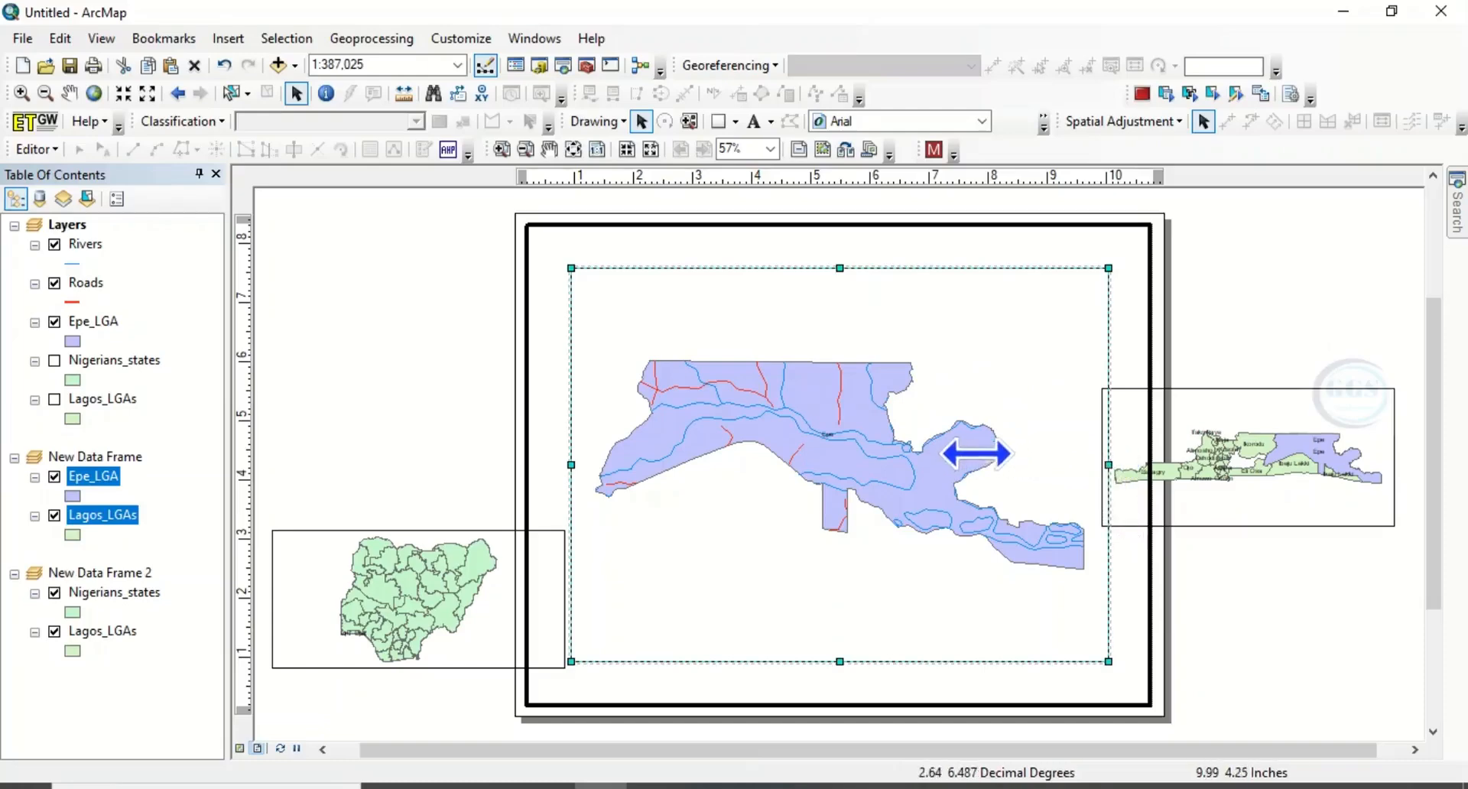
drag(975, 449, 974, 452)
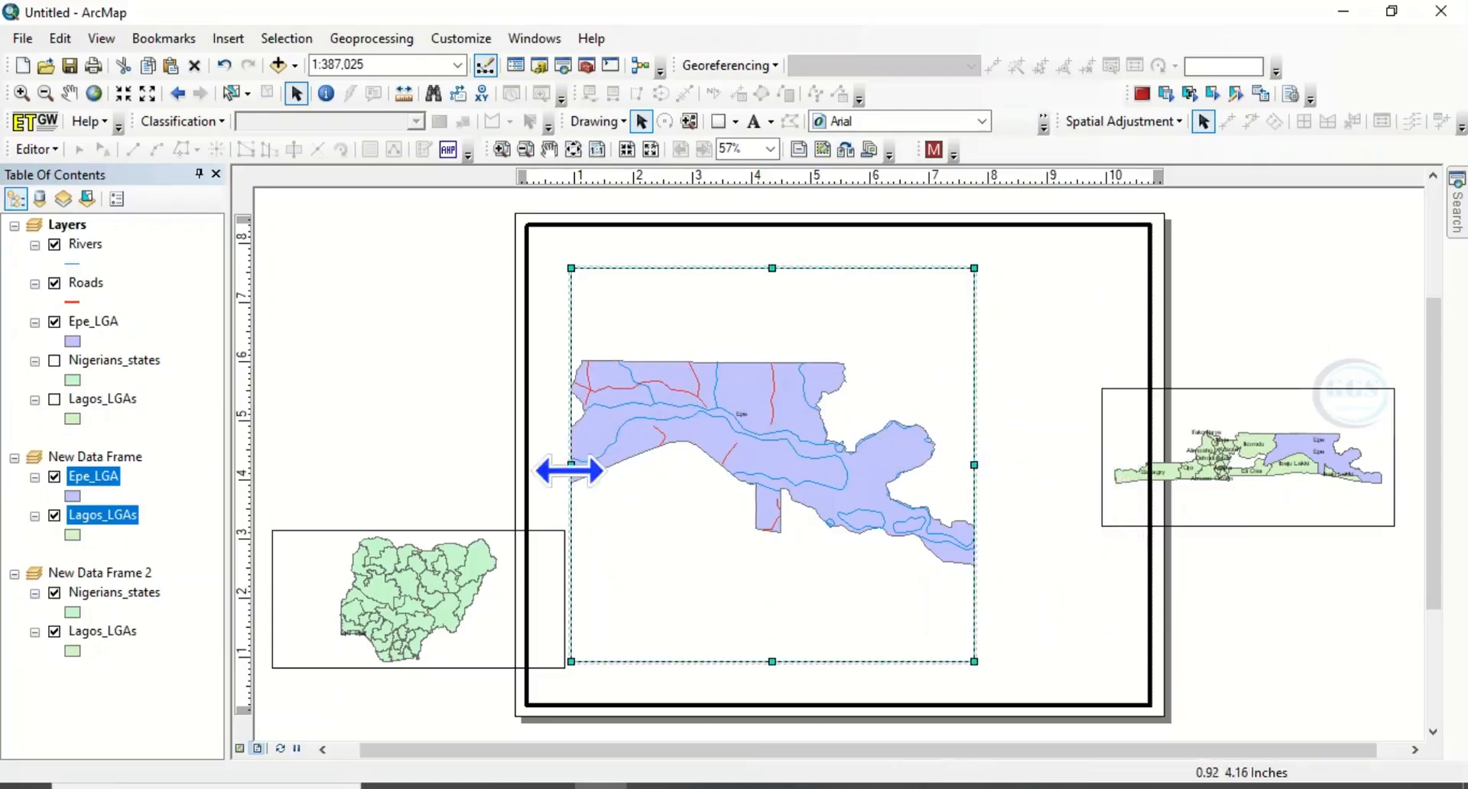
mouse_move(570, 469)
mouse_down()
mouse_move(558, 477)
mouse_move(557, 464)
mouse_up()
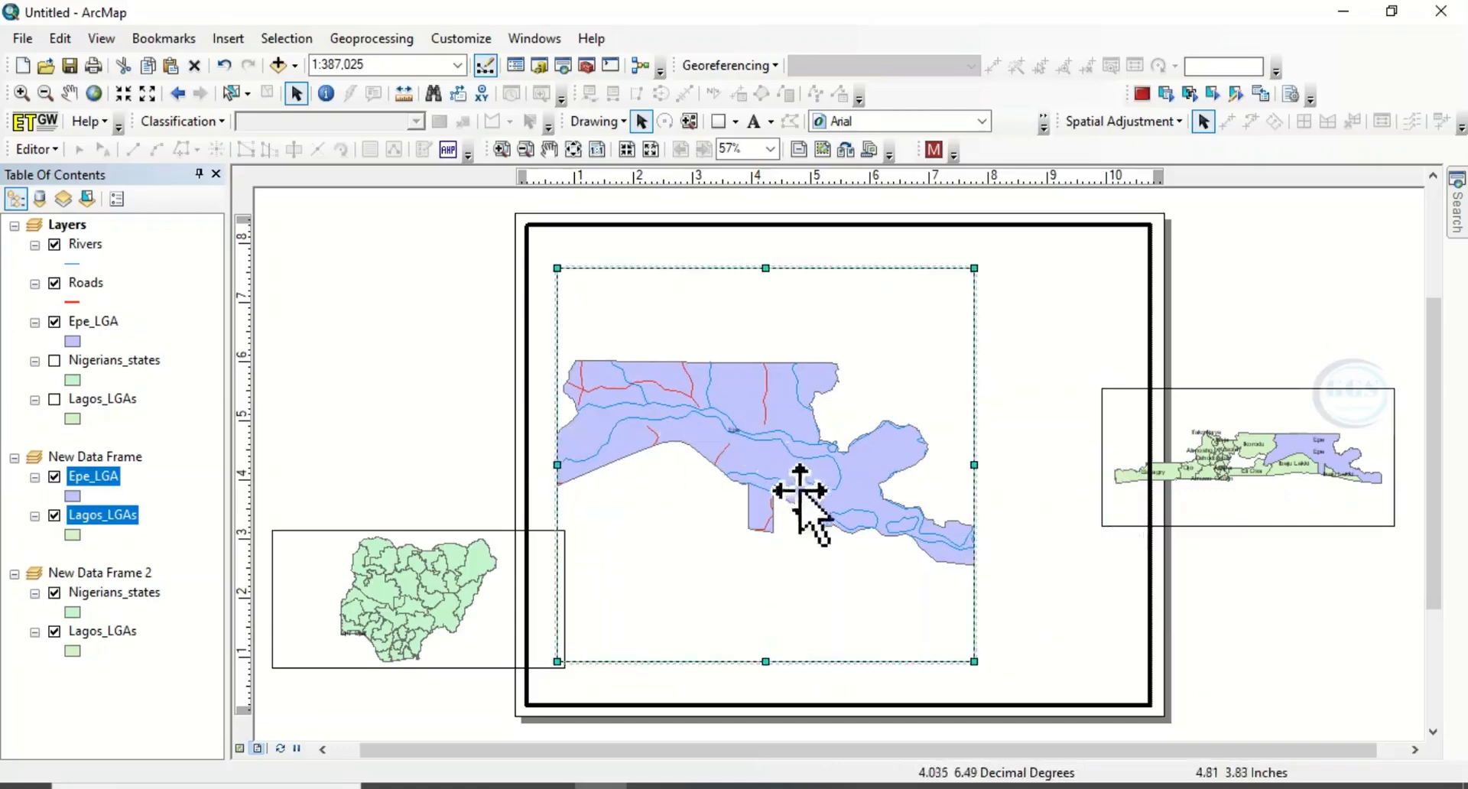
drag(767, 660, 767, 570)
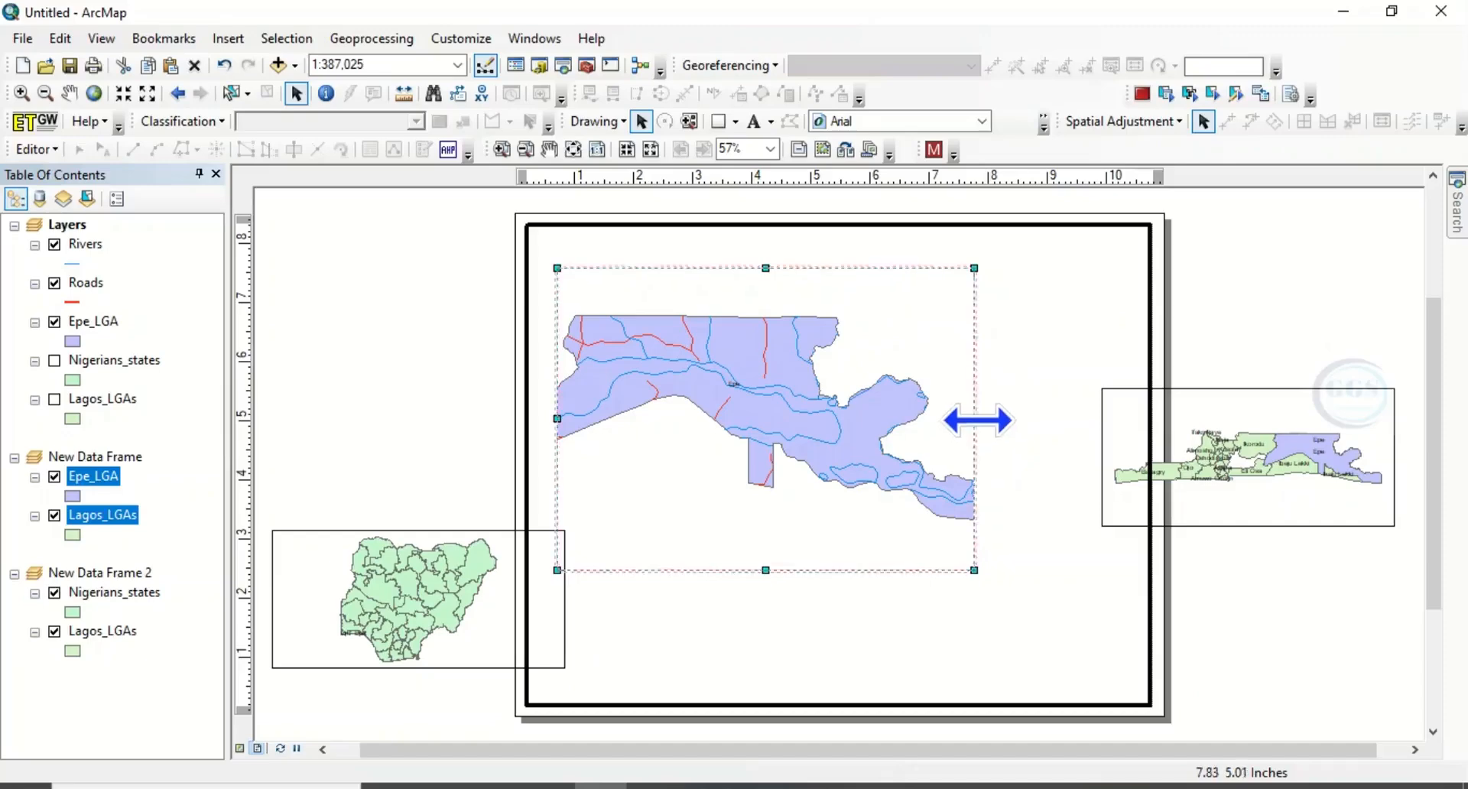
drag(976, 421, 1113, 419)
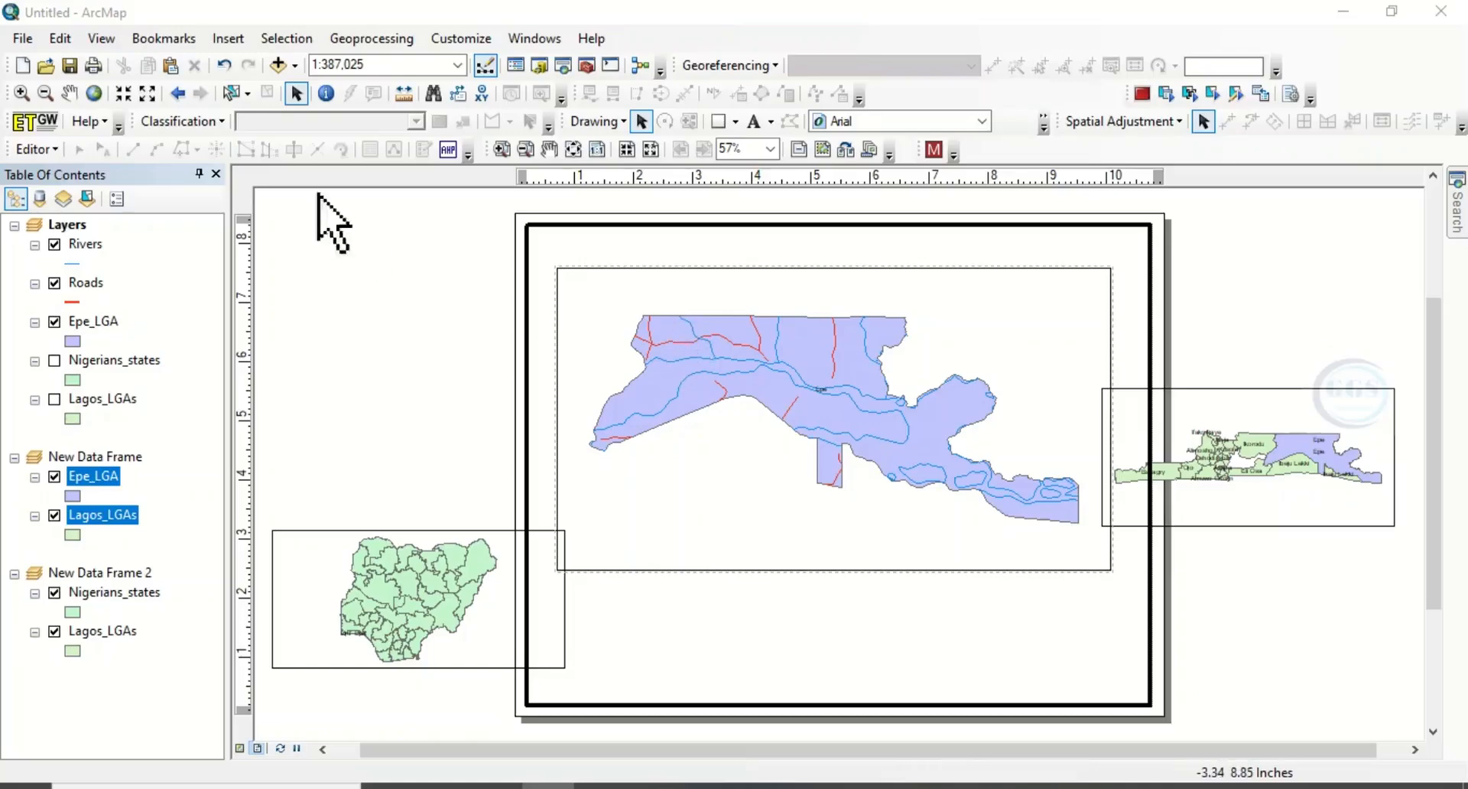
- Change the paper orientation of the map page to Portrait
click(22, 38)
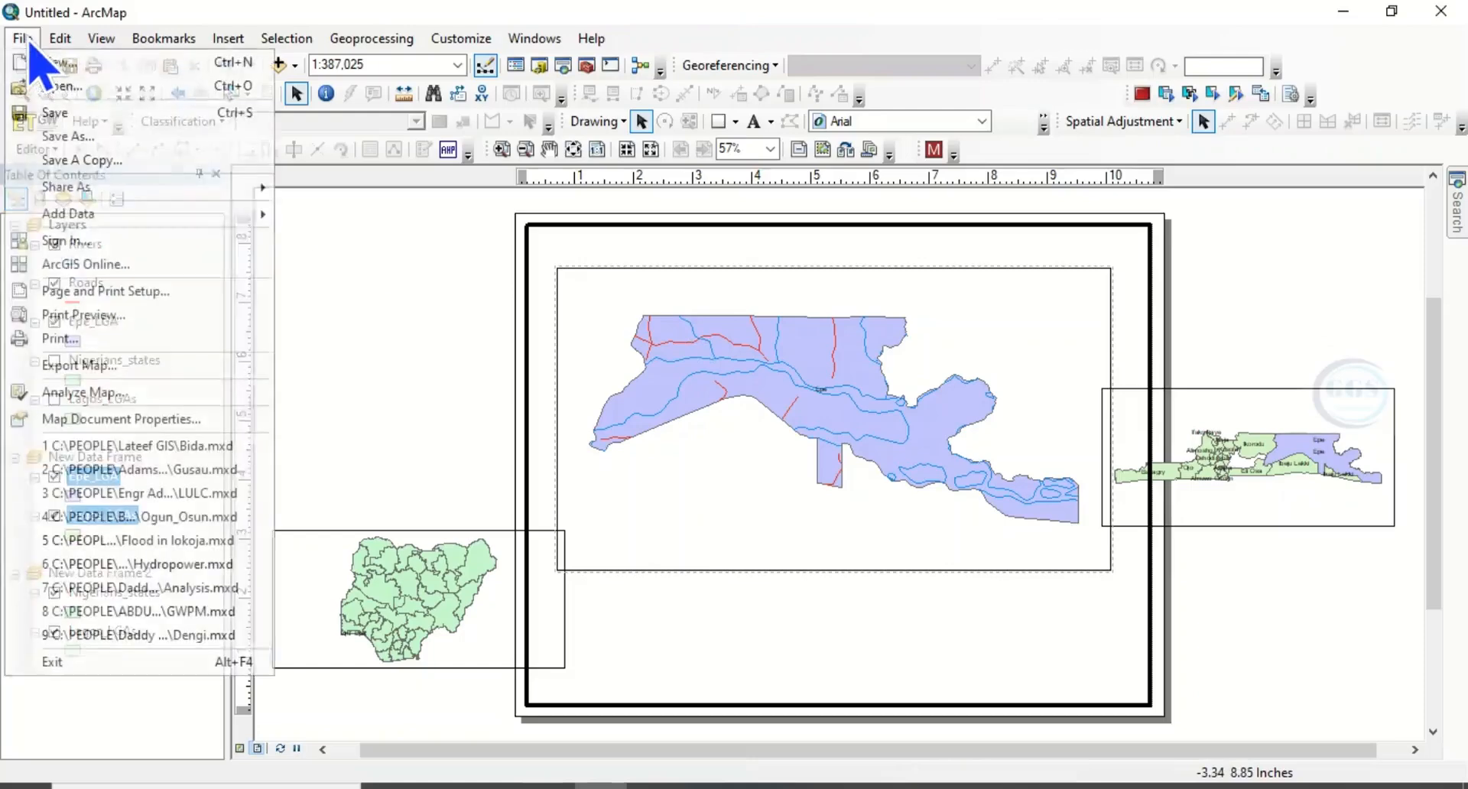
click(94, 296)
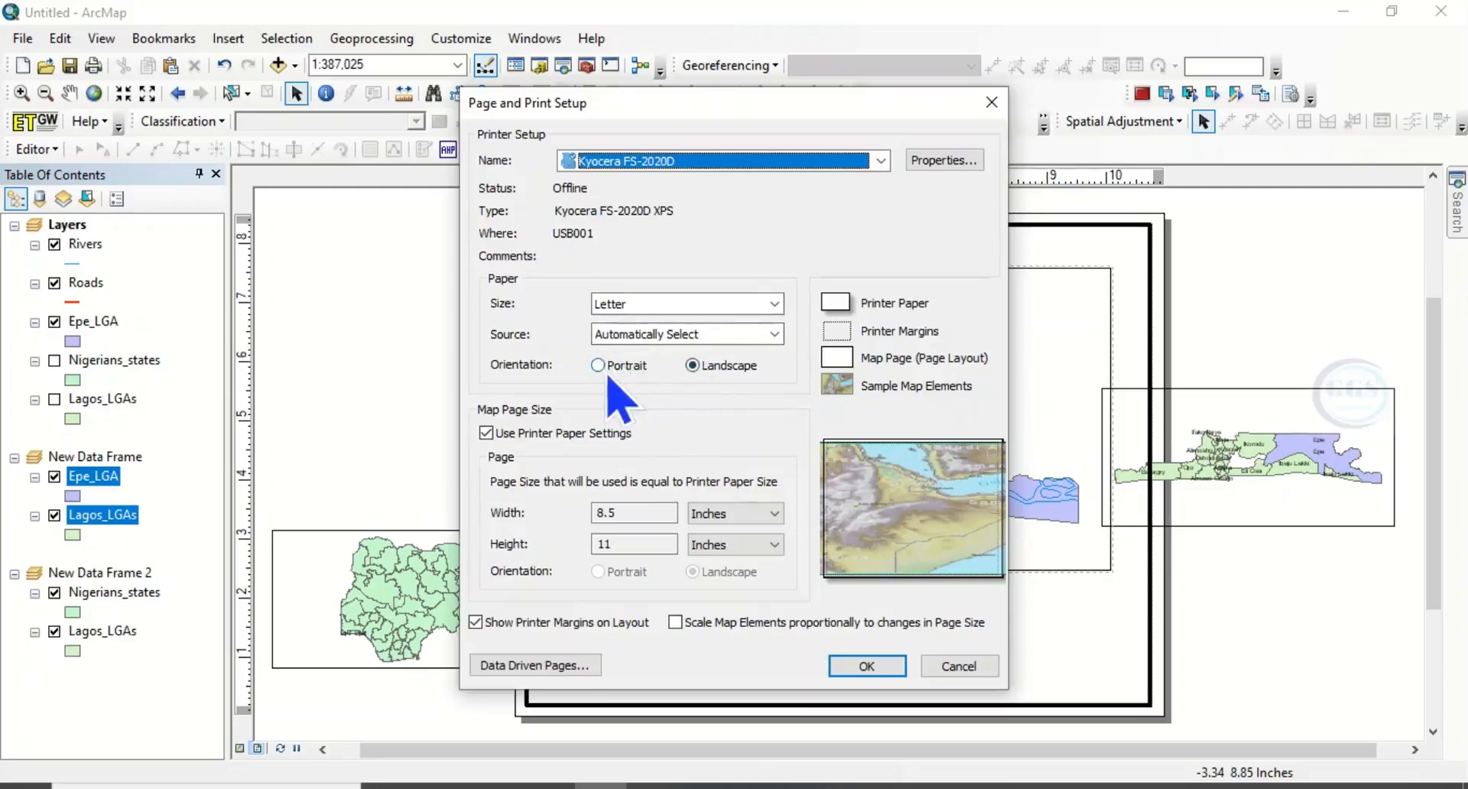
click(601, 372)
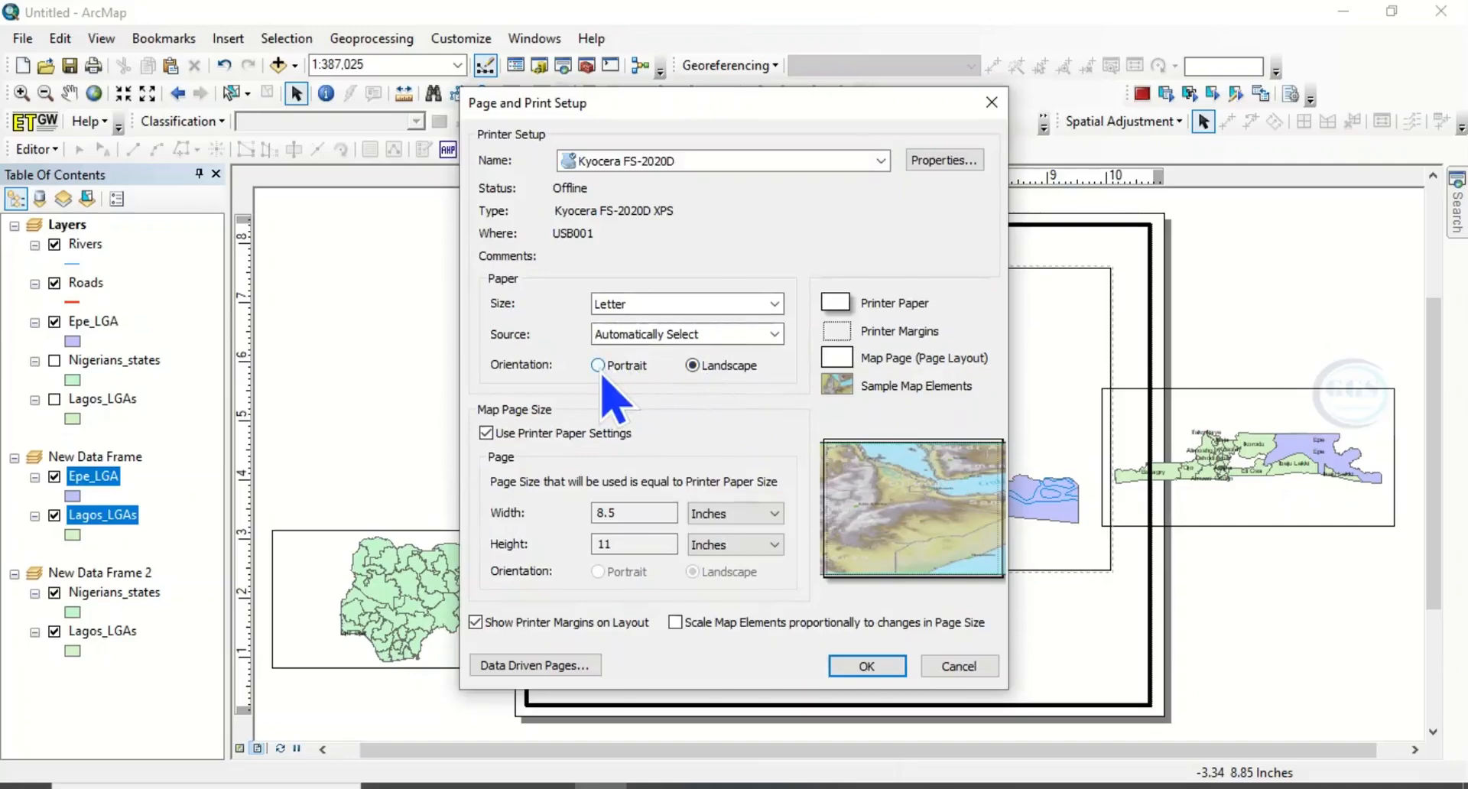
click(867, 666)
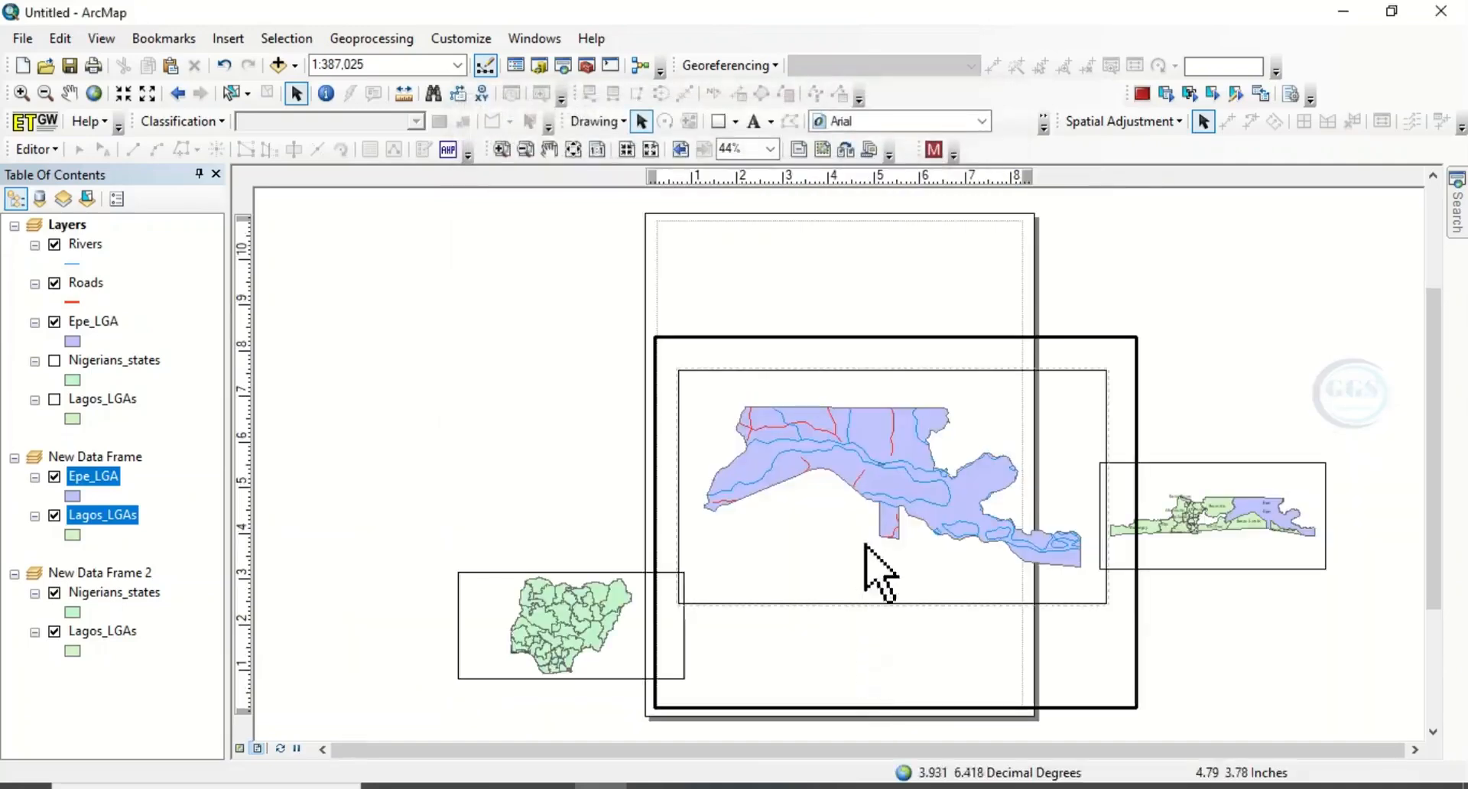
- Resize the thick border rectangle so it follows the margins of the portrait page
click(1124, 344)
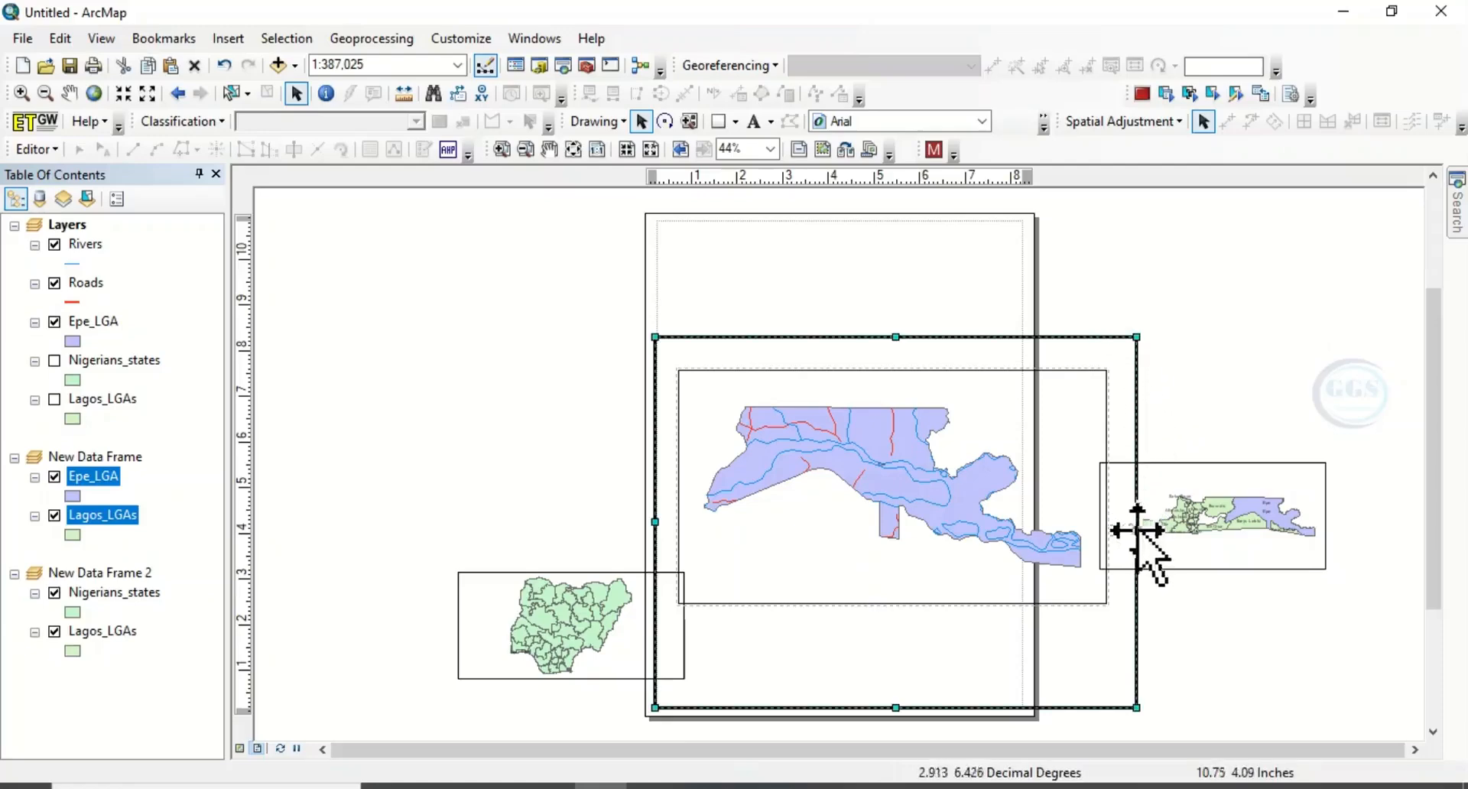
drag(1137, 522, 1025, 515)
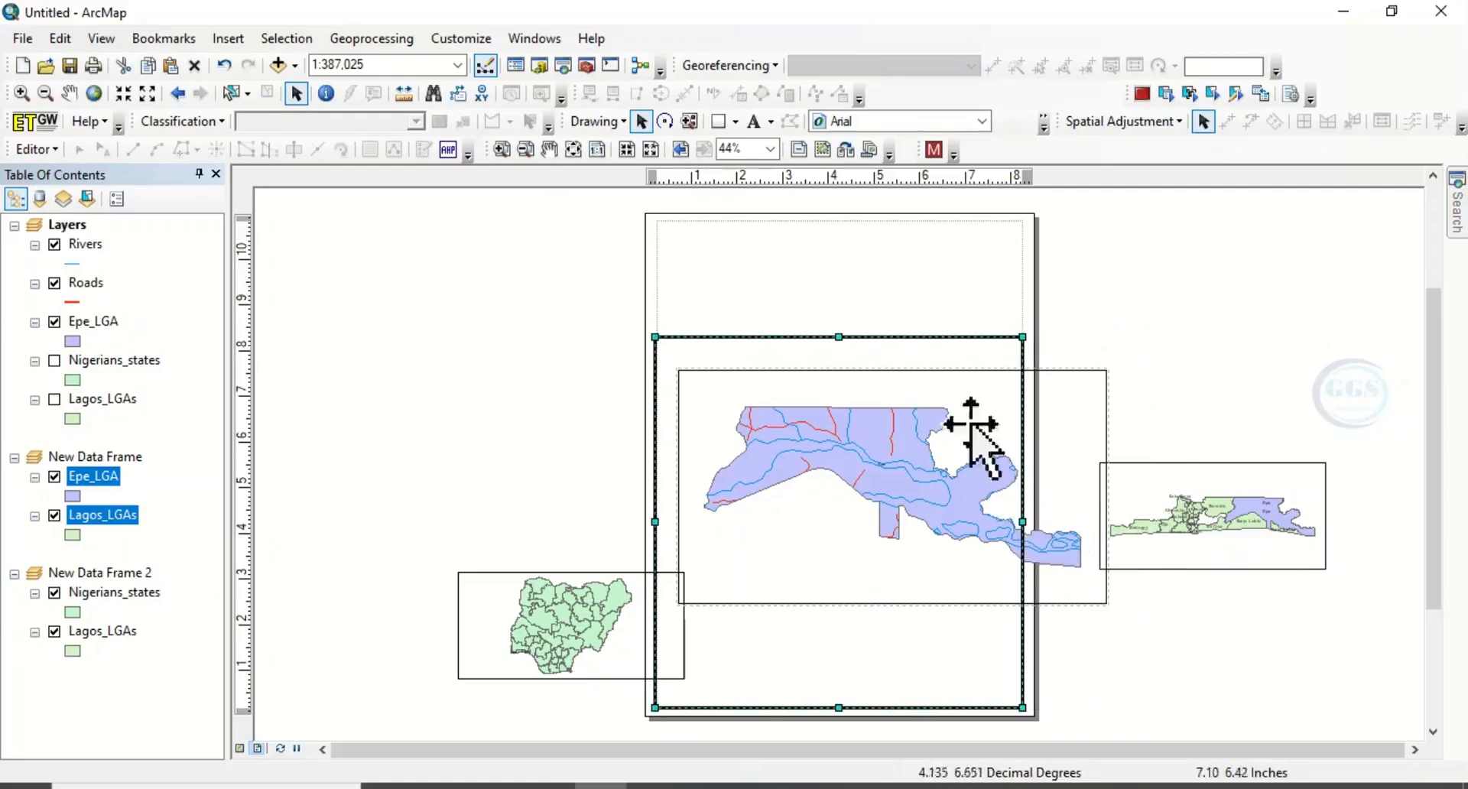
drag(838, 336, 856, 221)
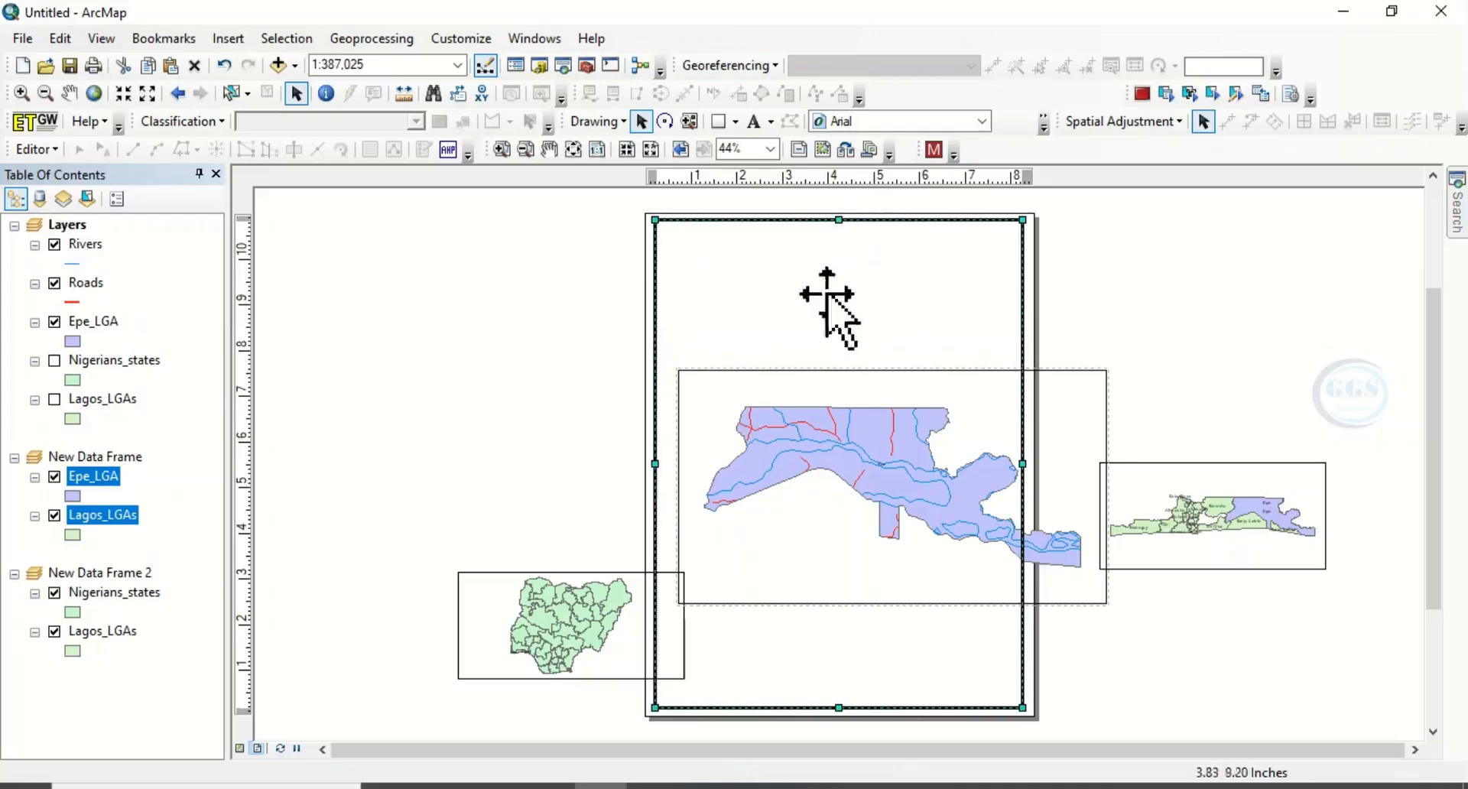
- Move the main Layers data frame into the upper half of the page and resize it to fit inside the border with even side gaps
click(883, 471)
drag(845, 463, 845, 341)
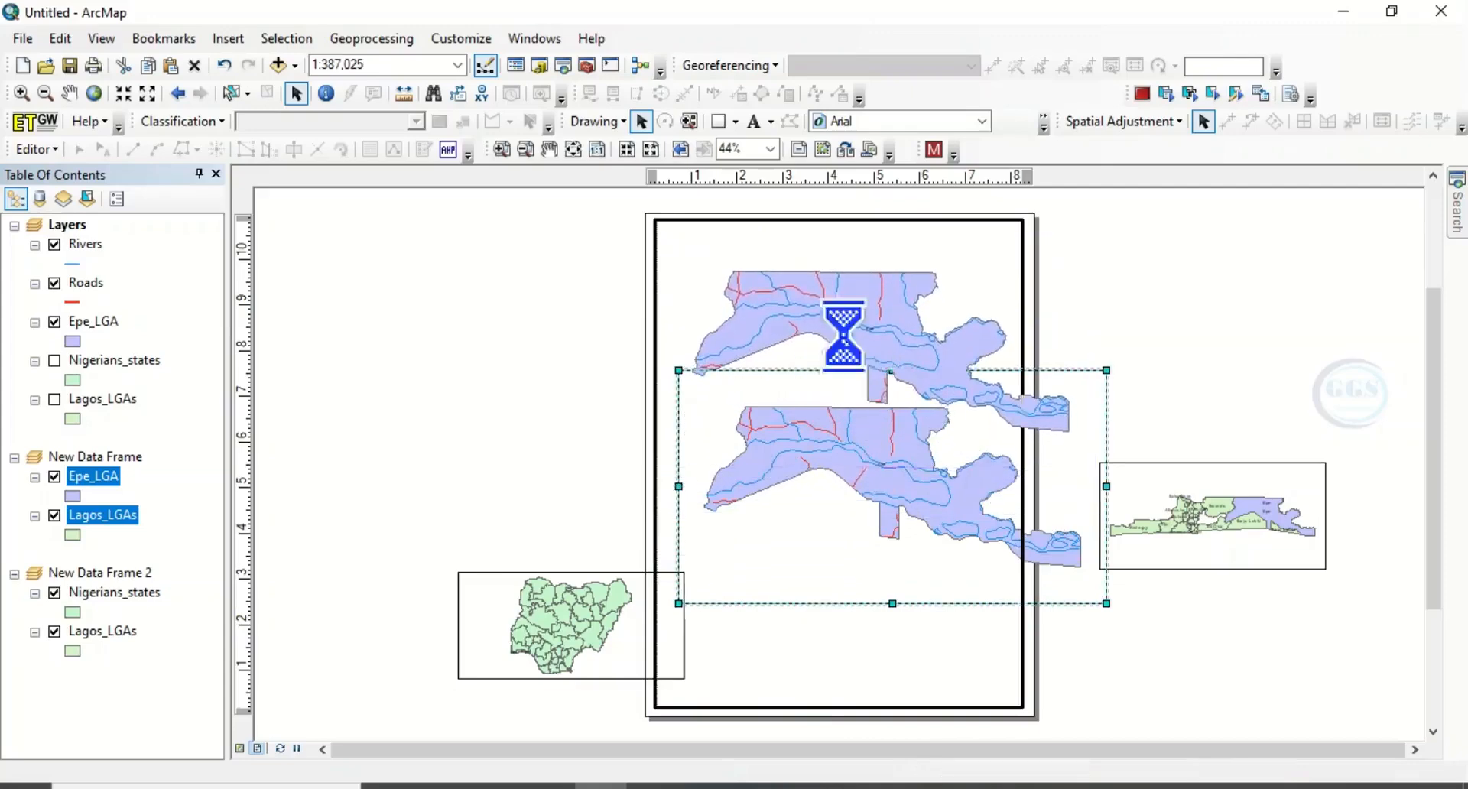
drag(1094, 351, 995, 351)
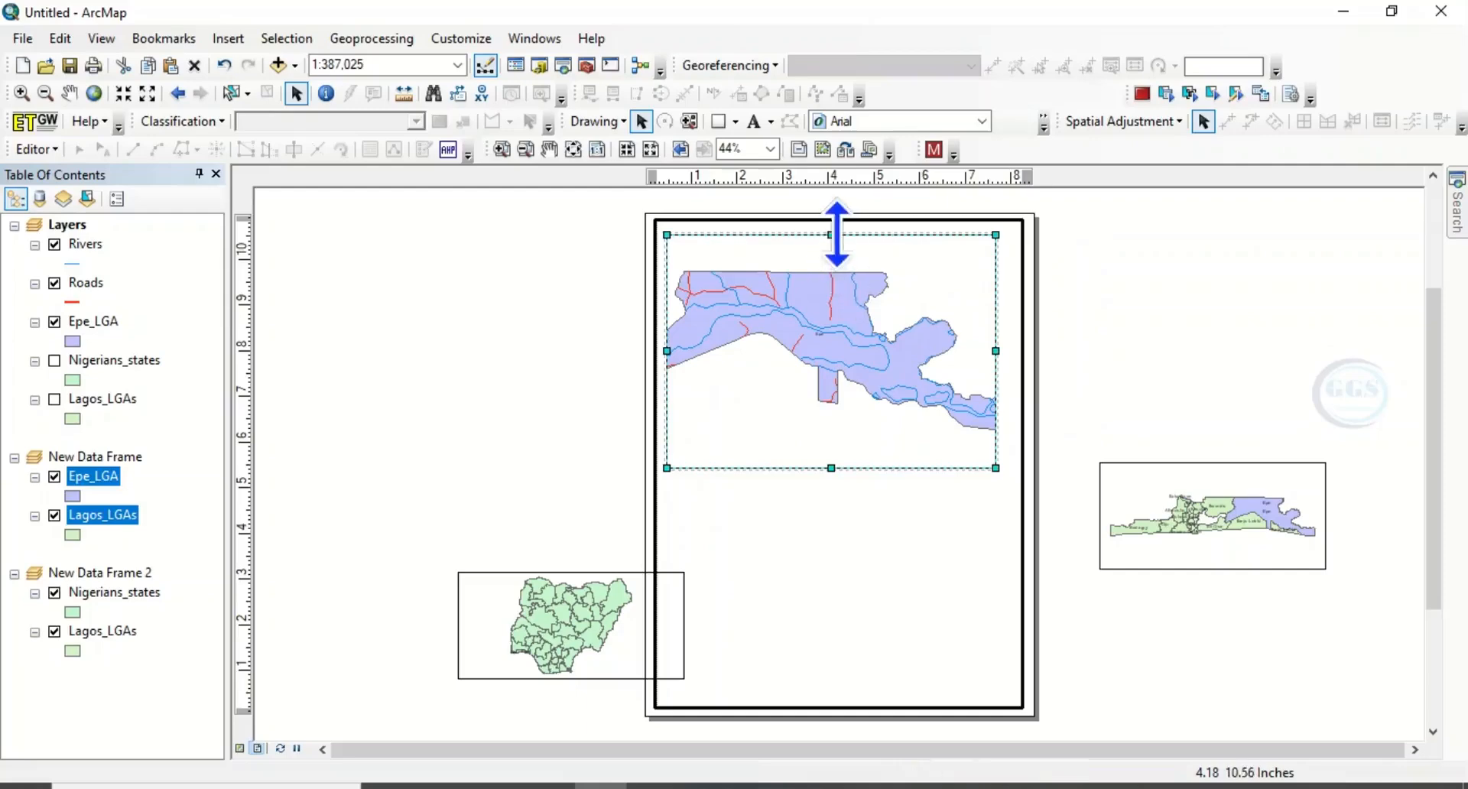
drag(834, 235, 832, 244)
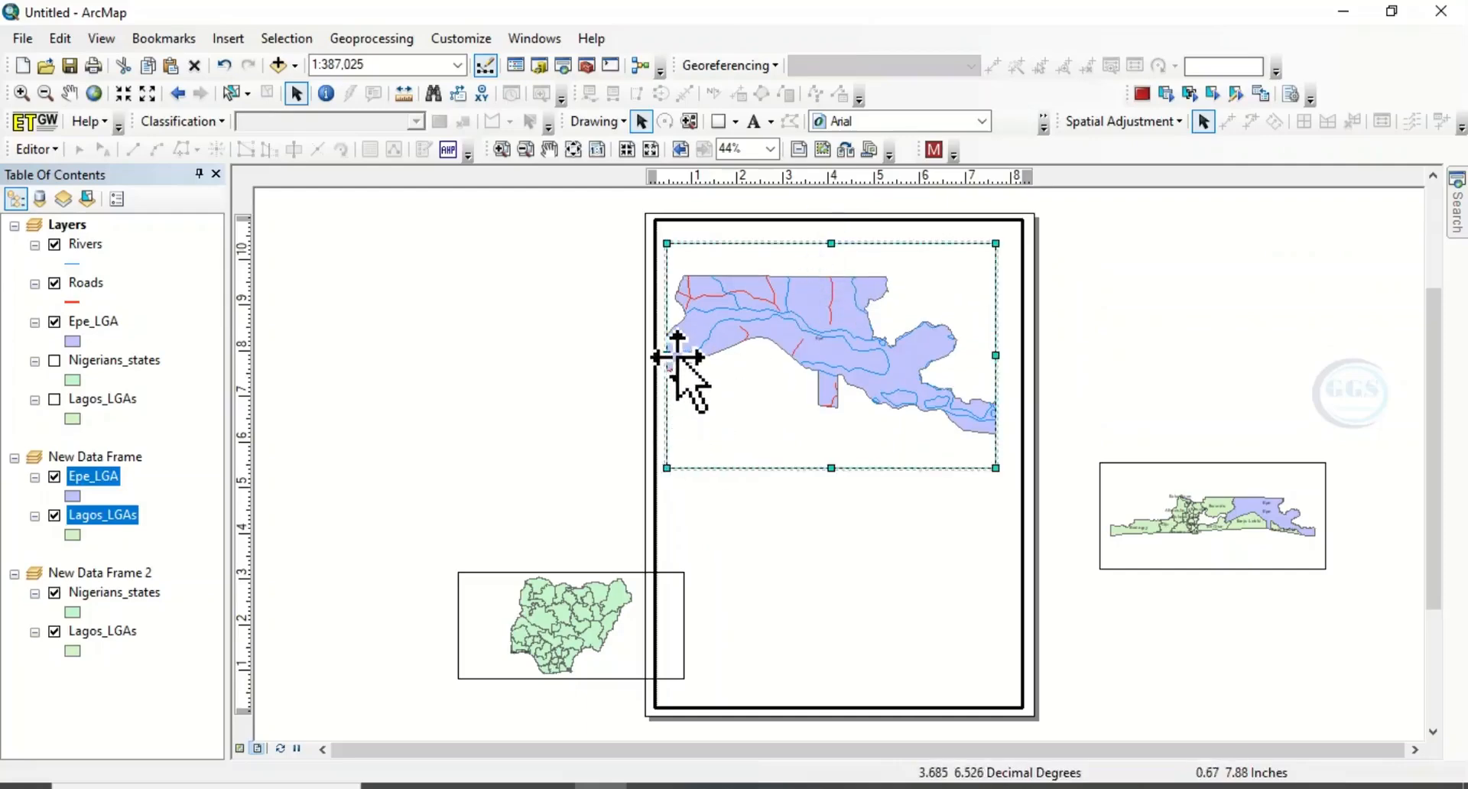
drag(667, 356, 681, 355)
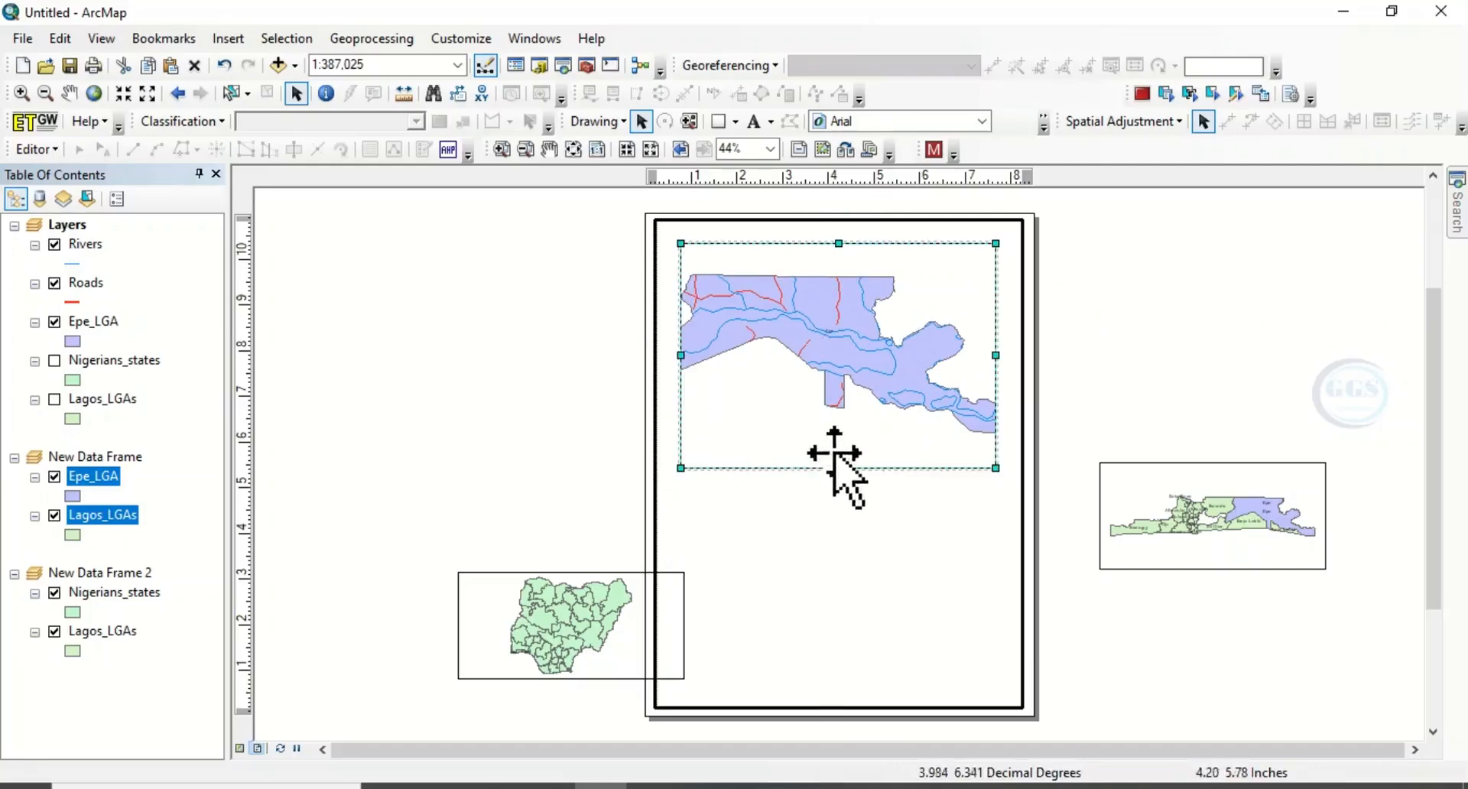
drag(837, 478, 836, 497)
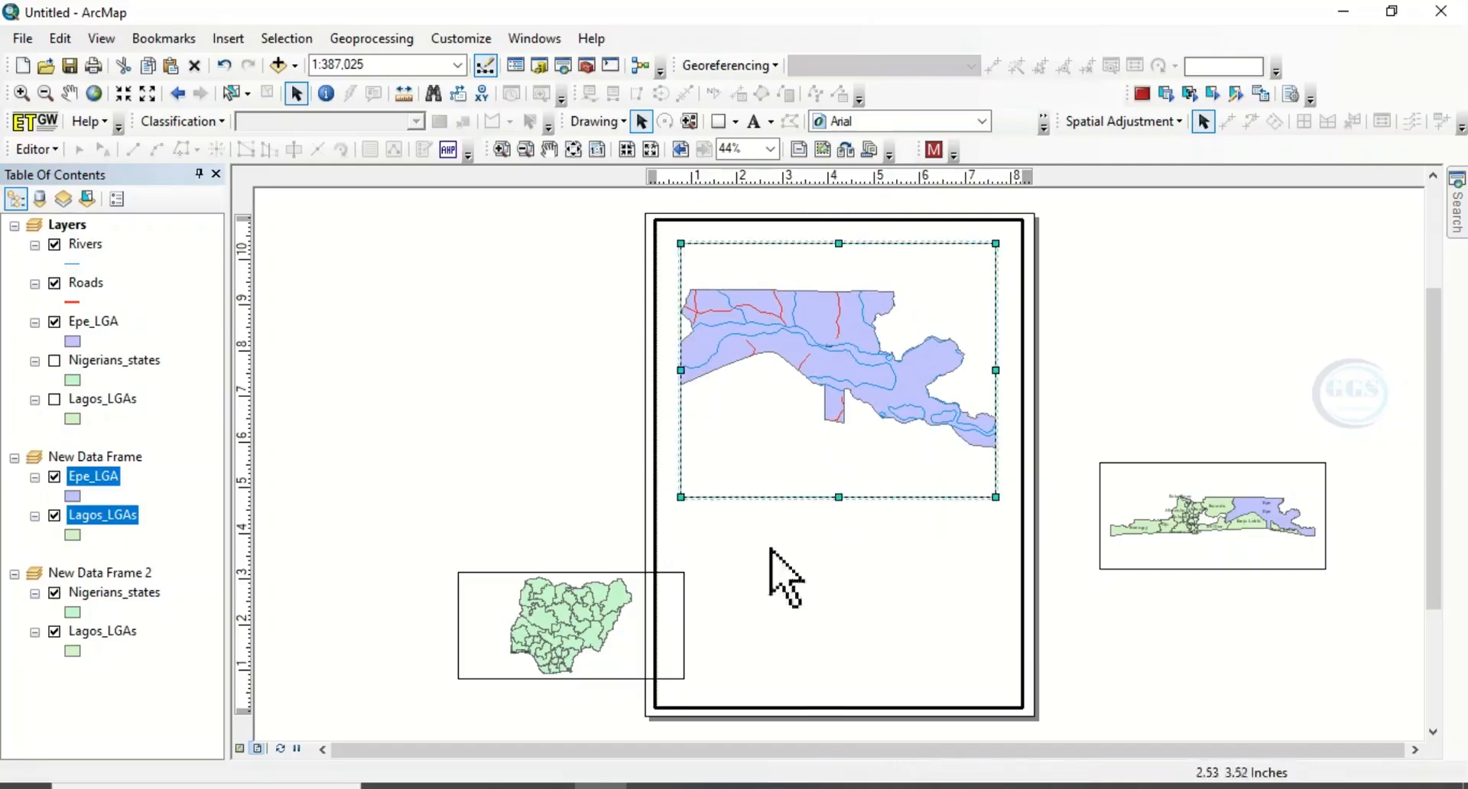
- Move the Nigeria data frame inside the border below the main map's lower-left part and narrow it slightly
click(544, 641)
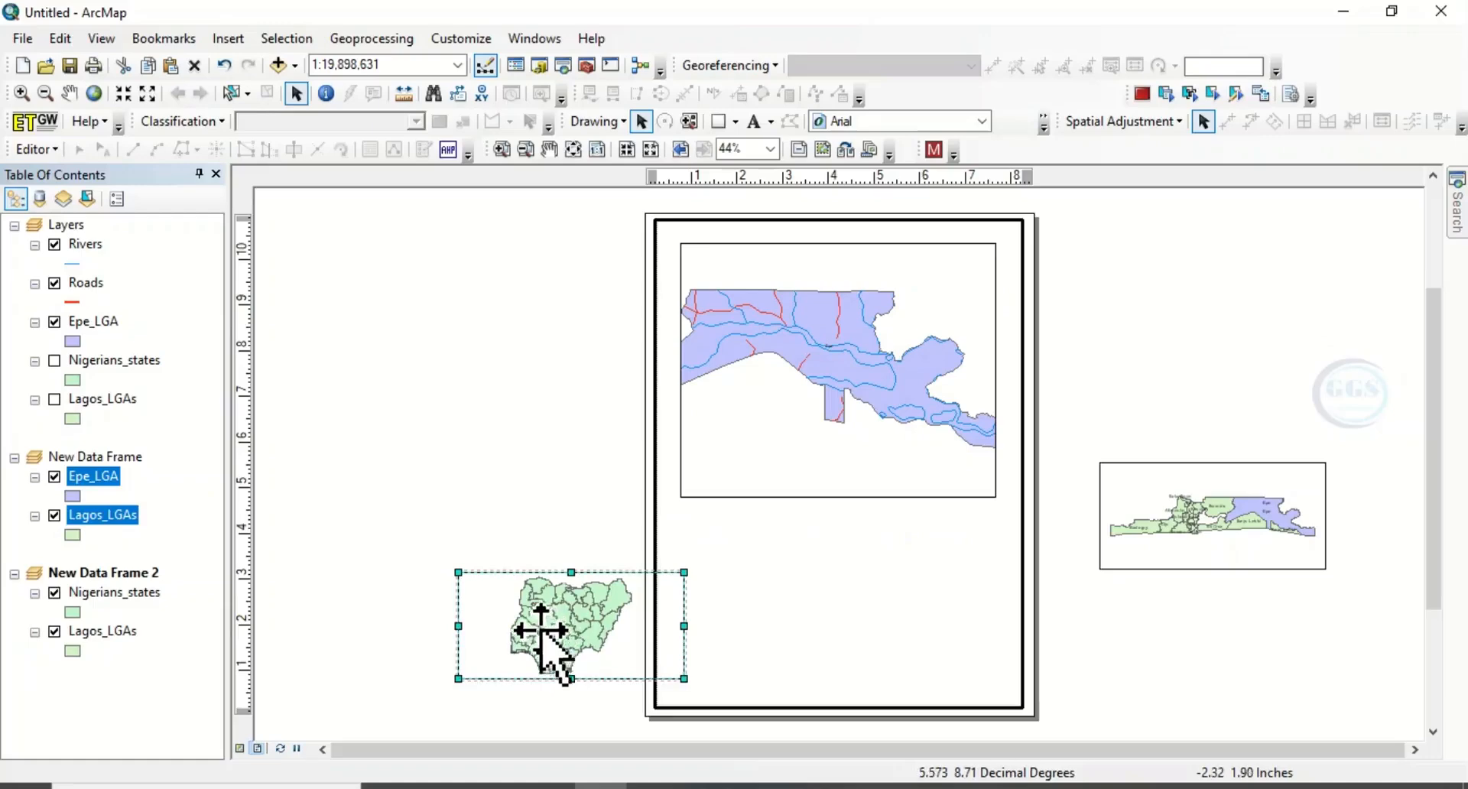
drag(547, 639, 758, 622)
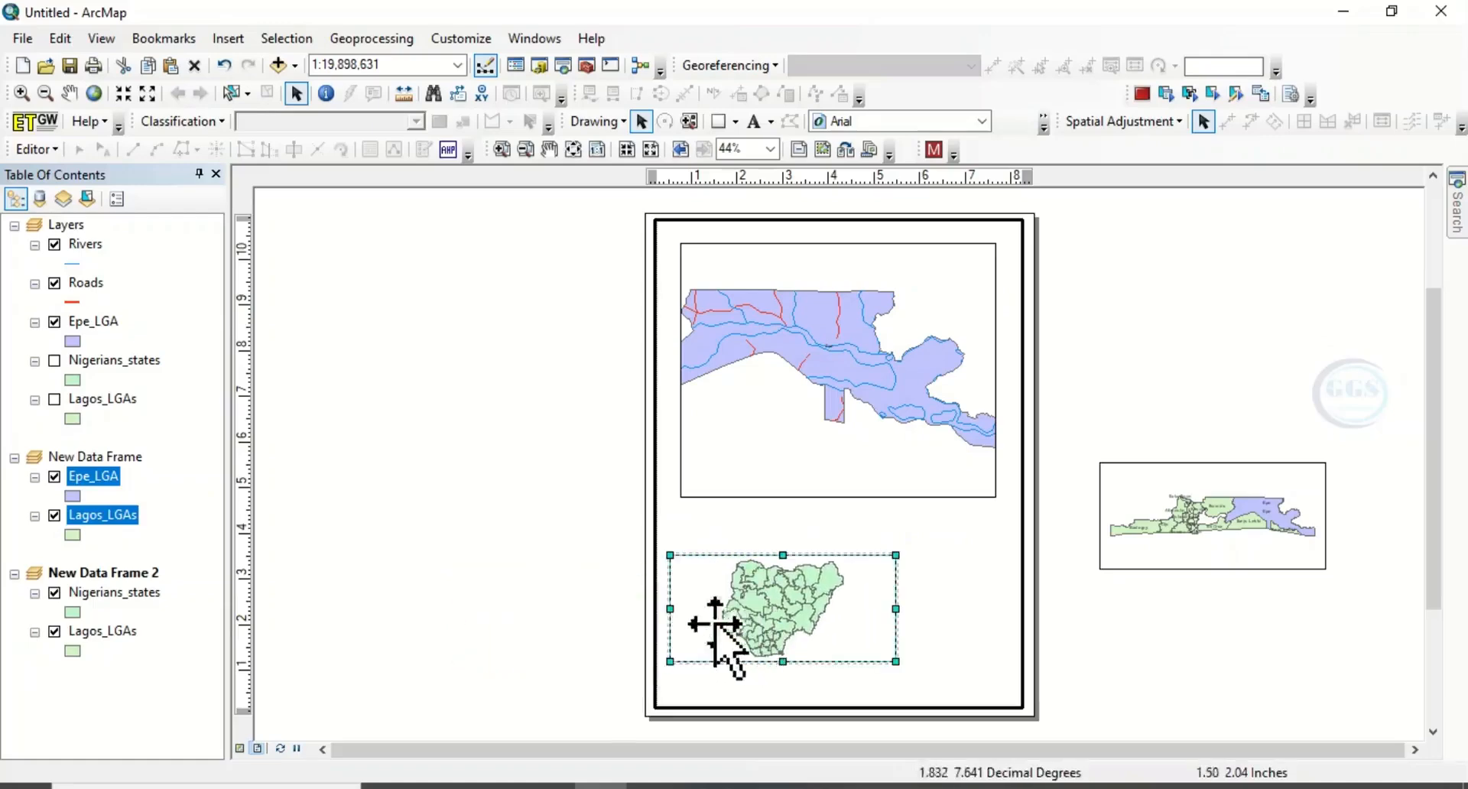
drag(667, 609, 679, 612)
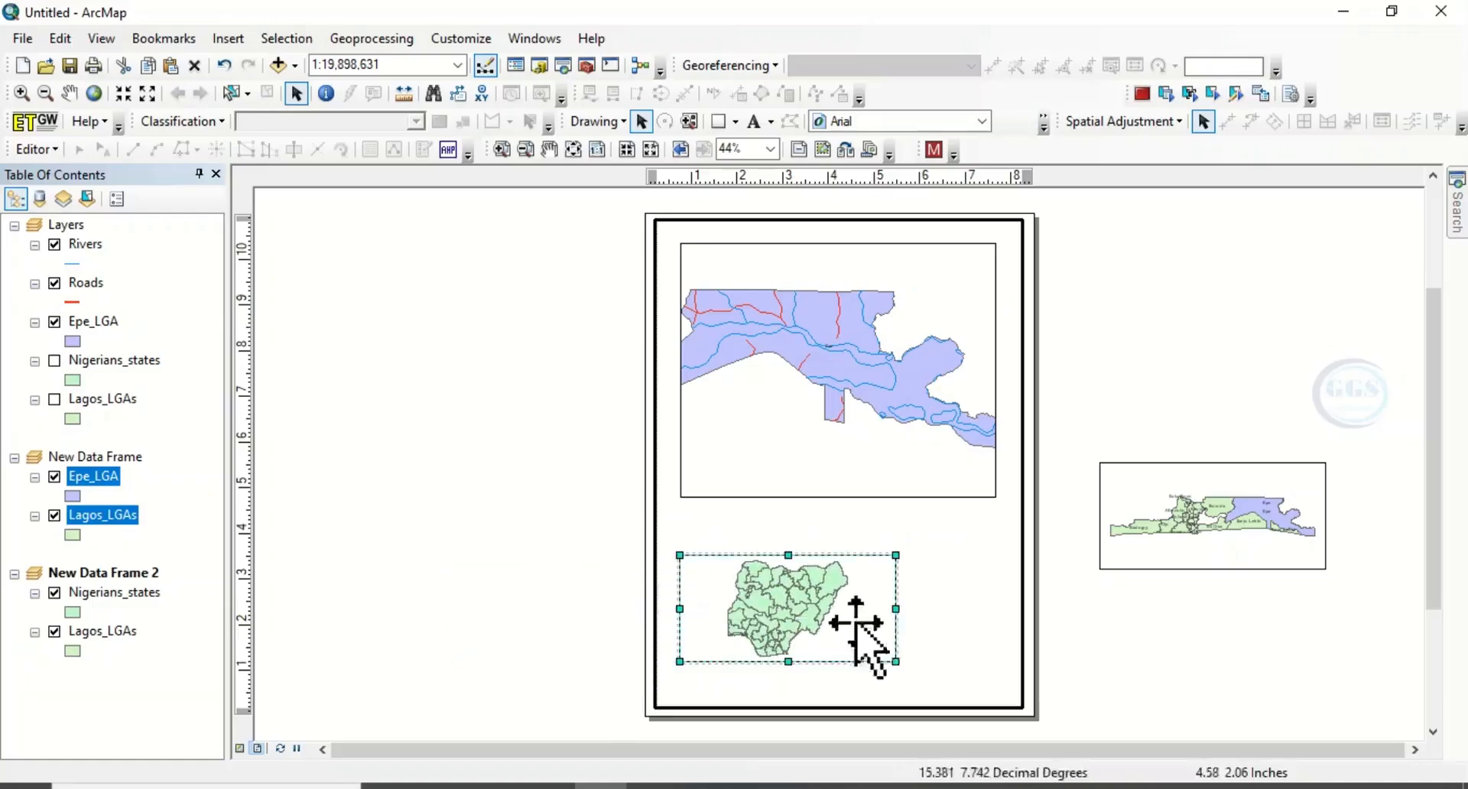
drag(888, 611, 881, 607)
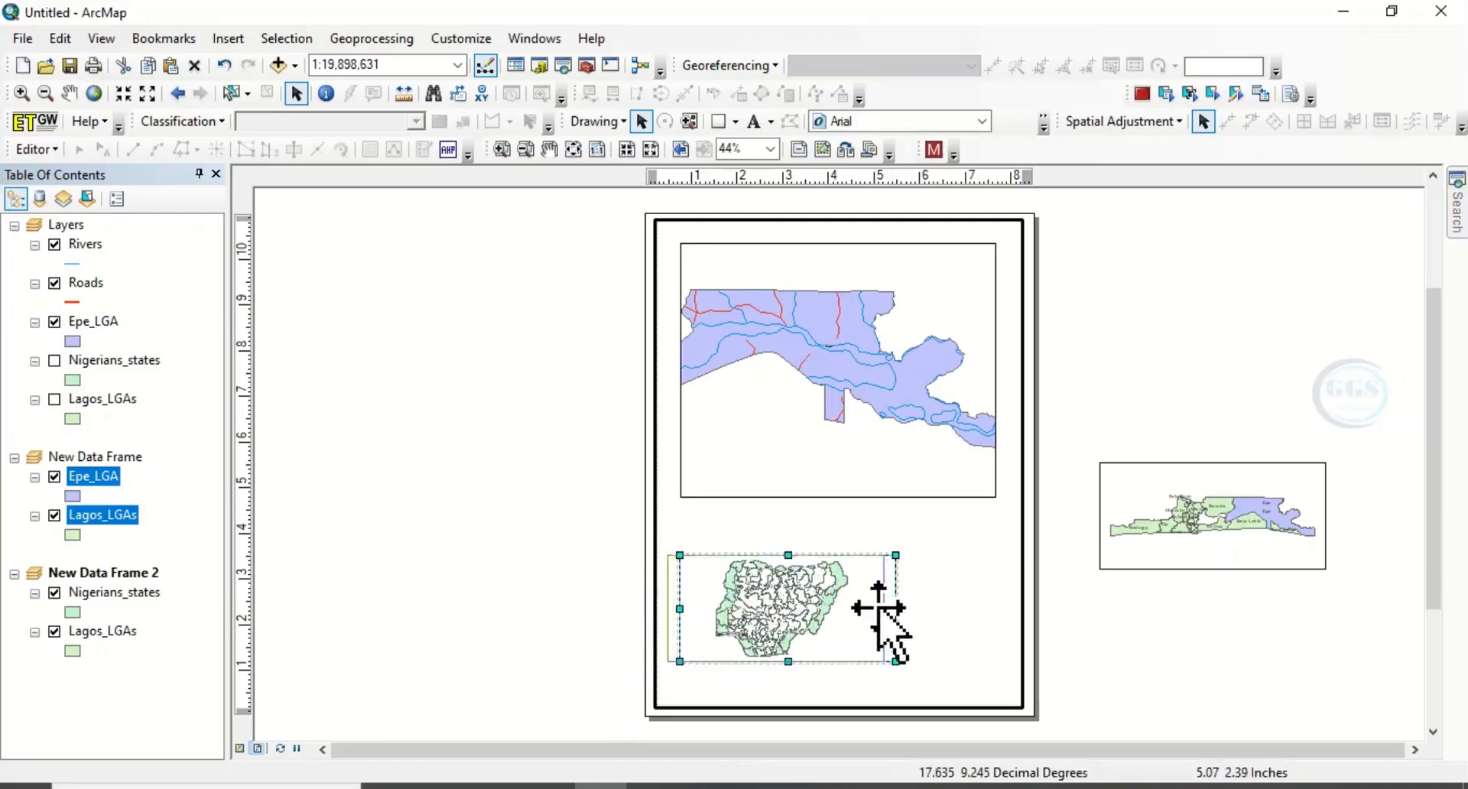
- Place the Lagos data frame beside the Nigeria inset and resize both insets to fit side by side within the border
click(1254, 547)
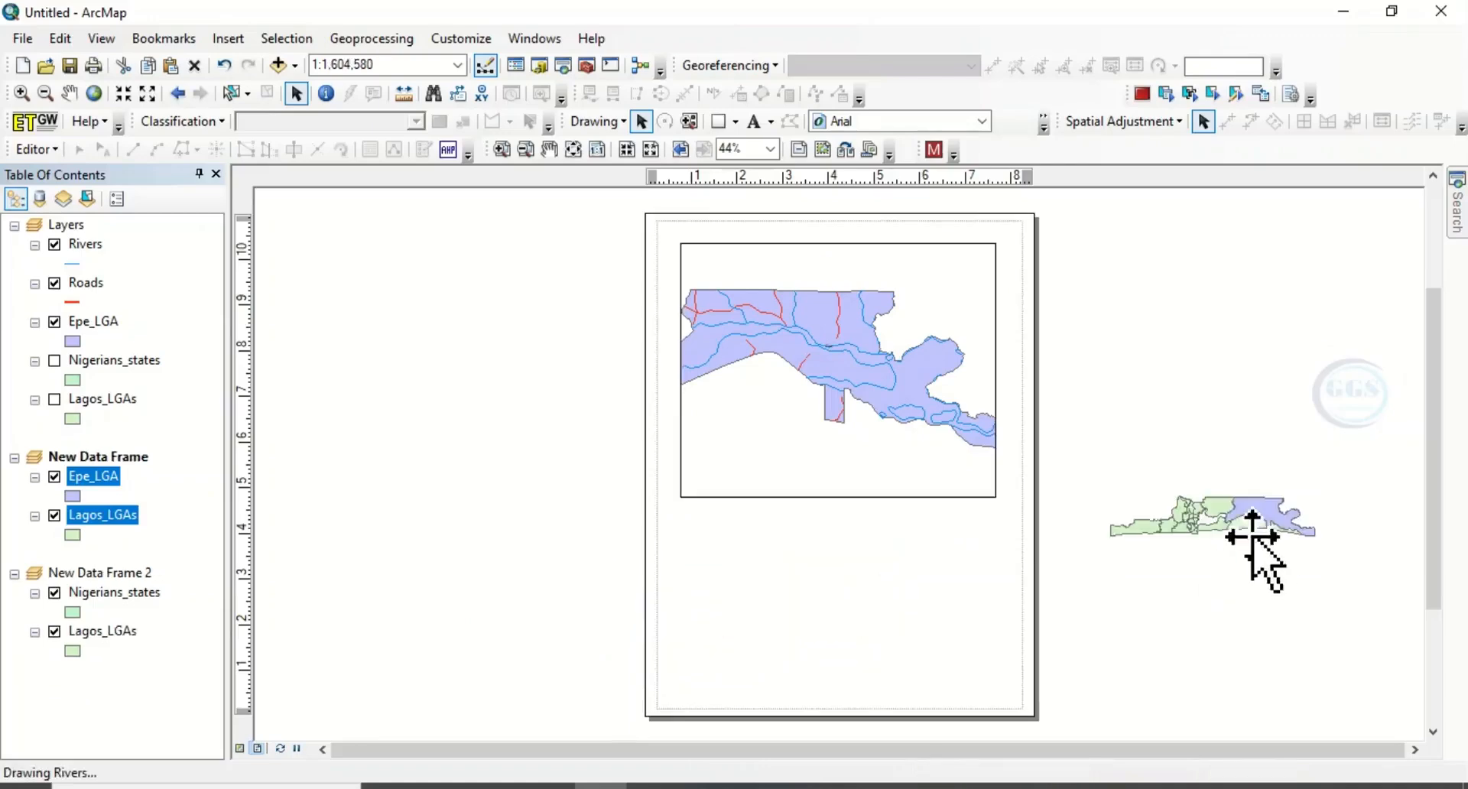
drag(1242, 535, 1056, 617)
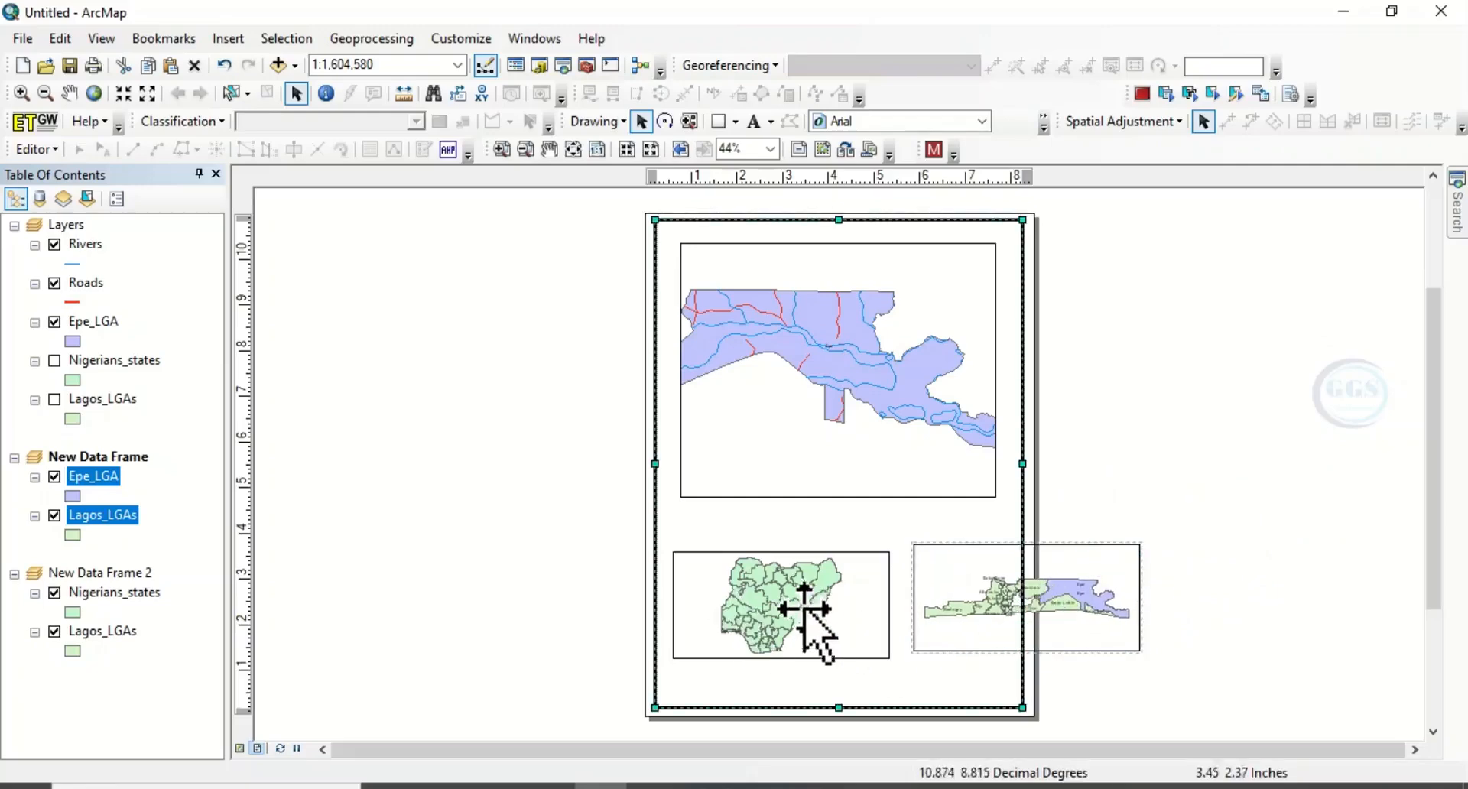
click(810, 610)
click(965, 600)
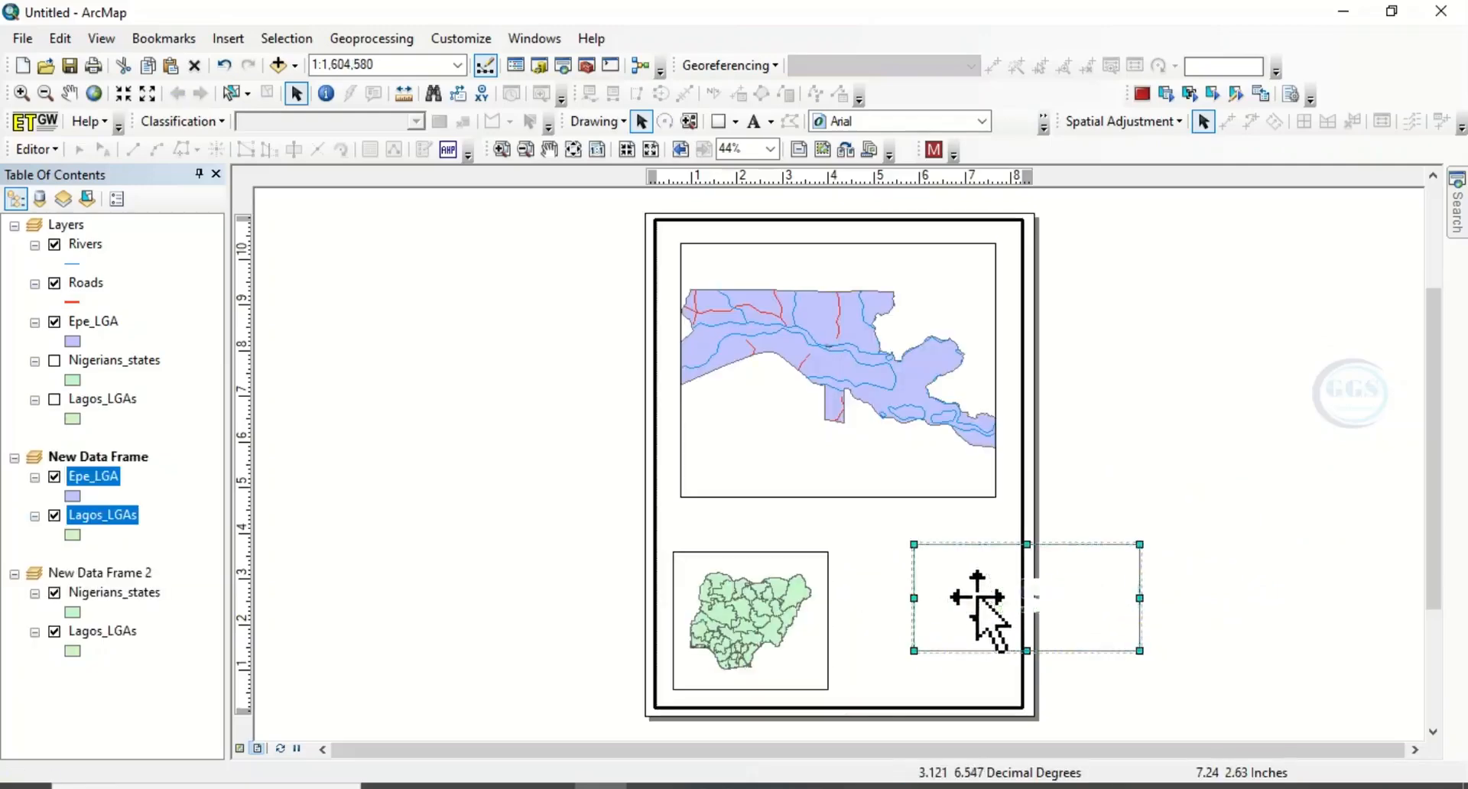
drag(965, 601, 912, 612)
click(841, 482)
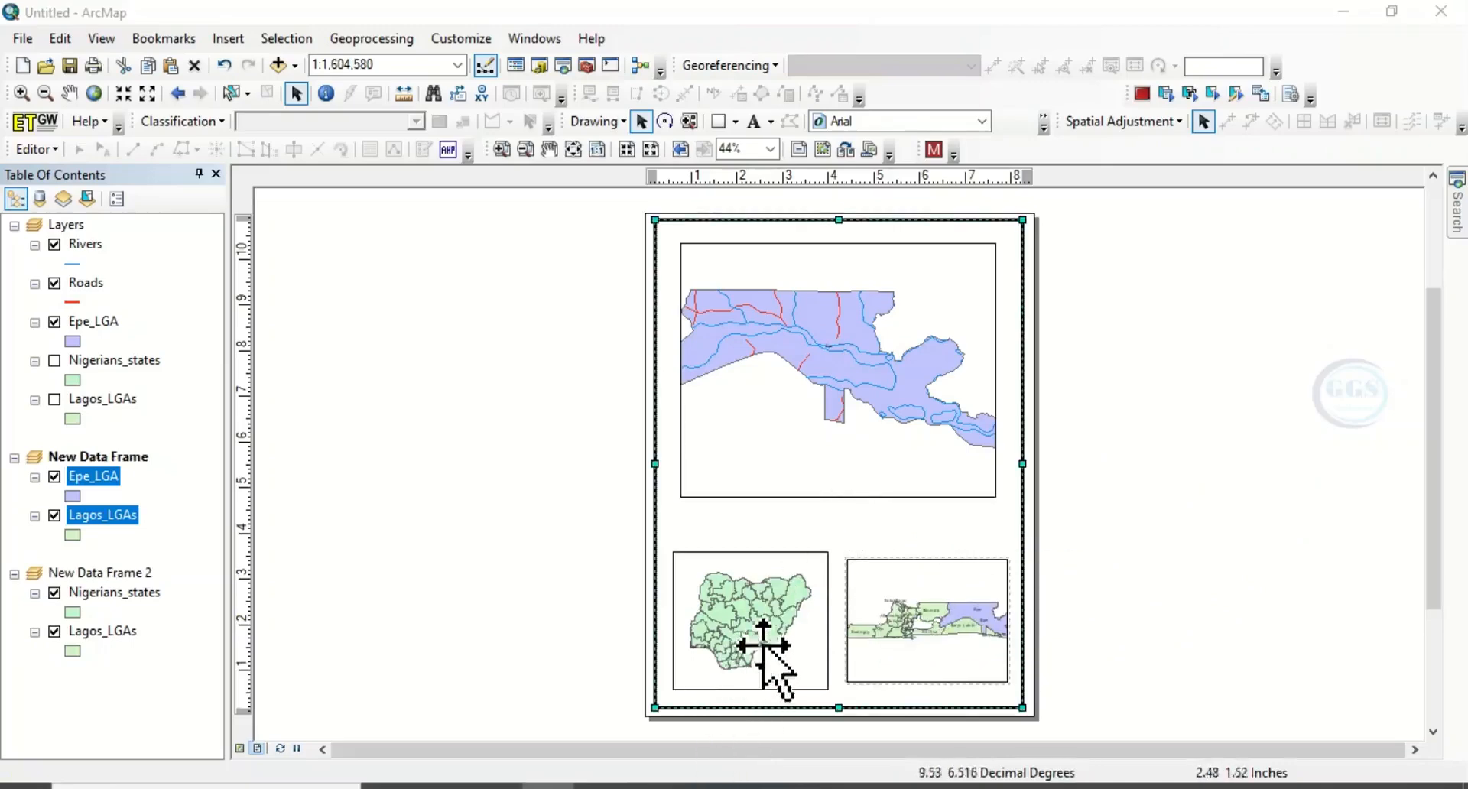
- Place Nigerians_states below Lagos_LGAs in New Data Frame 2 and give it the Hollow symbol
click(747, 618)
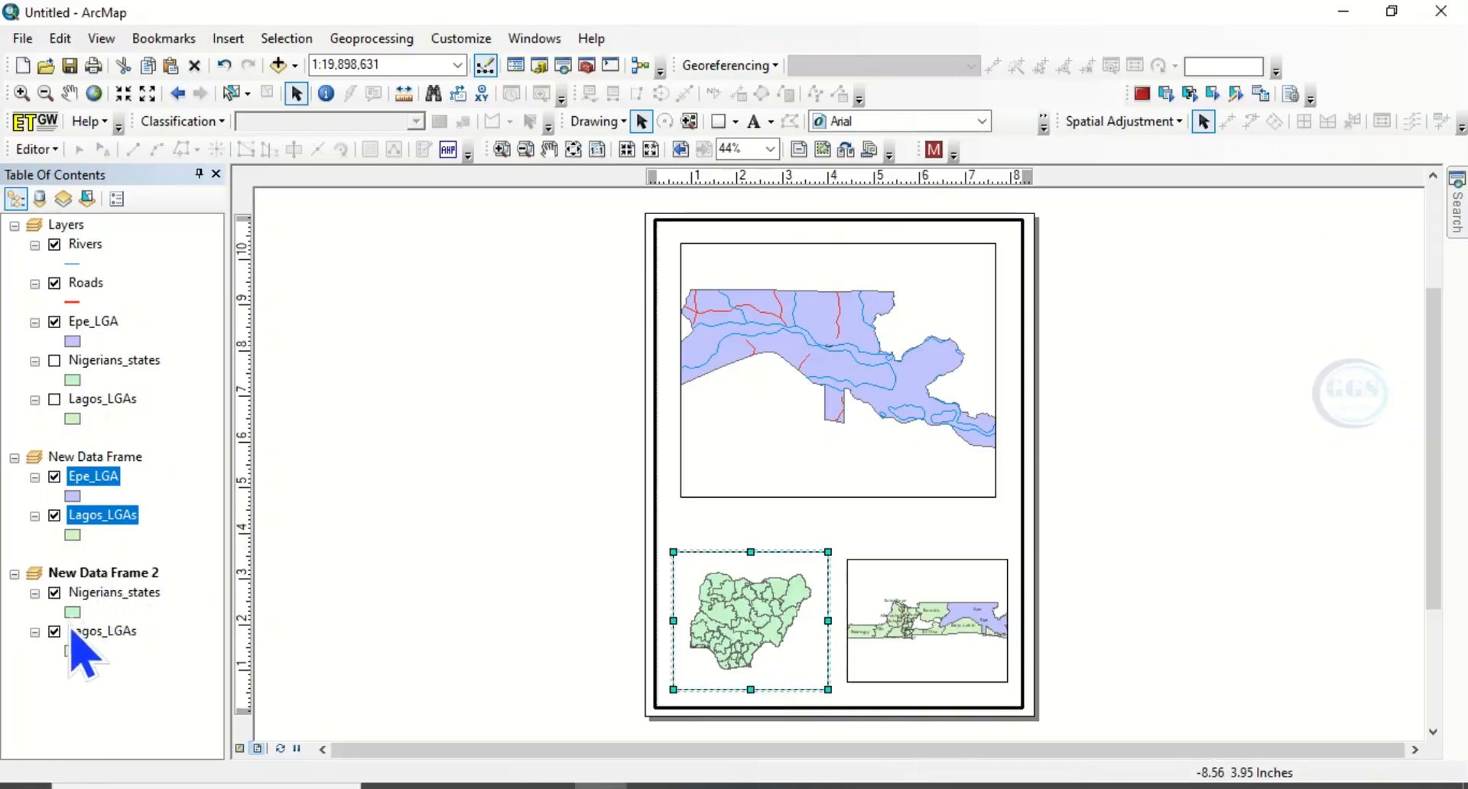
click(108, 595)
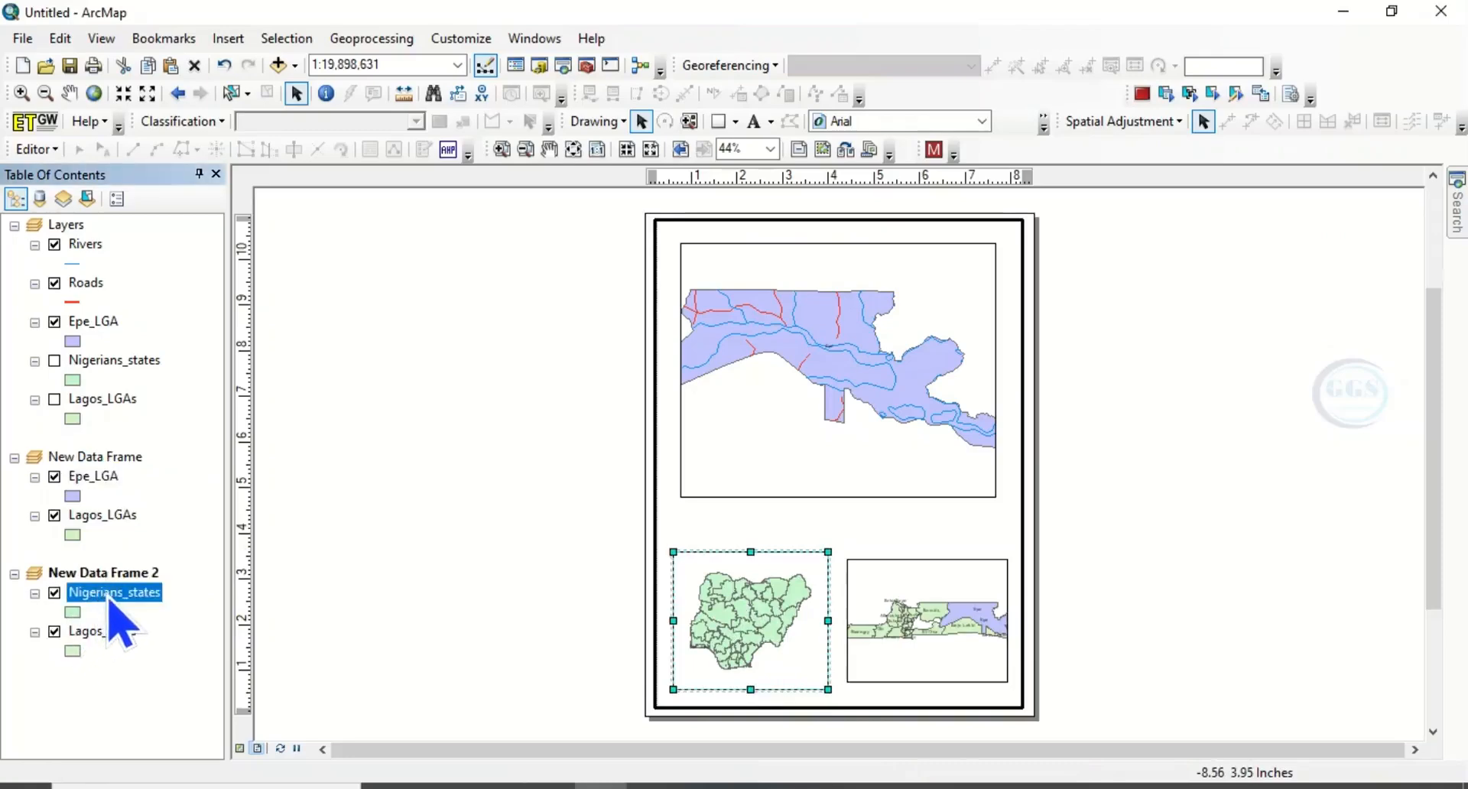
drag(110, 600, 107, 642)
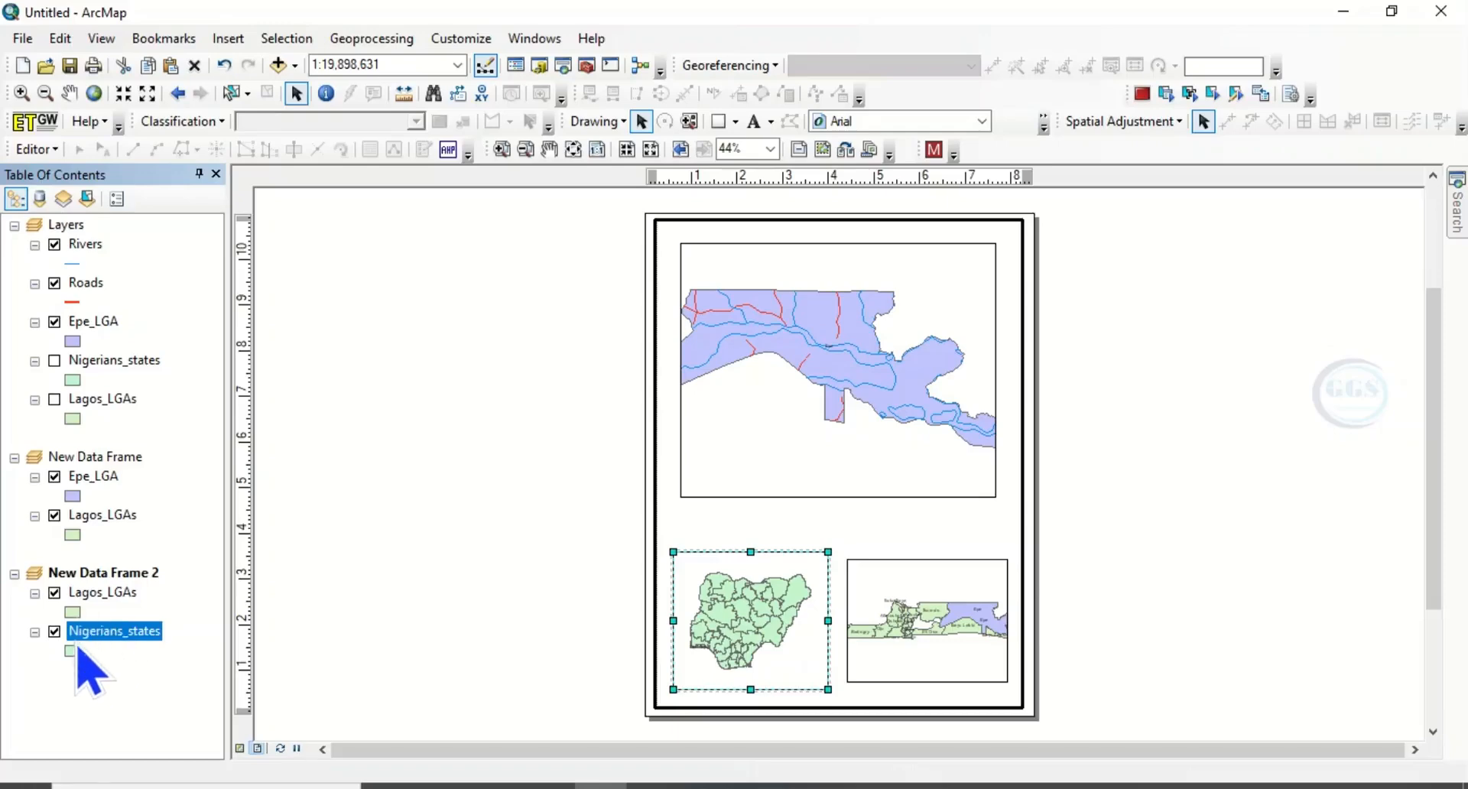
click(73, 651)
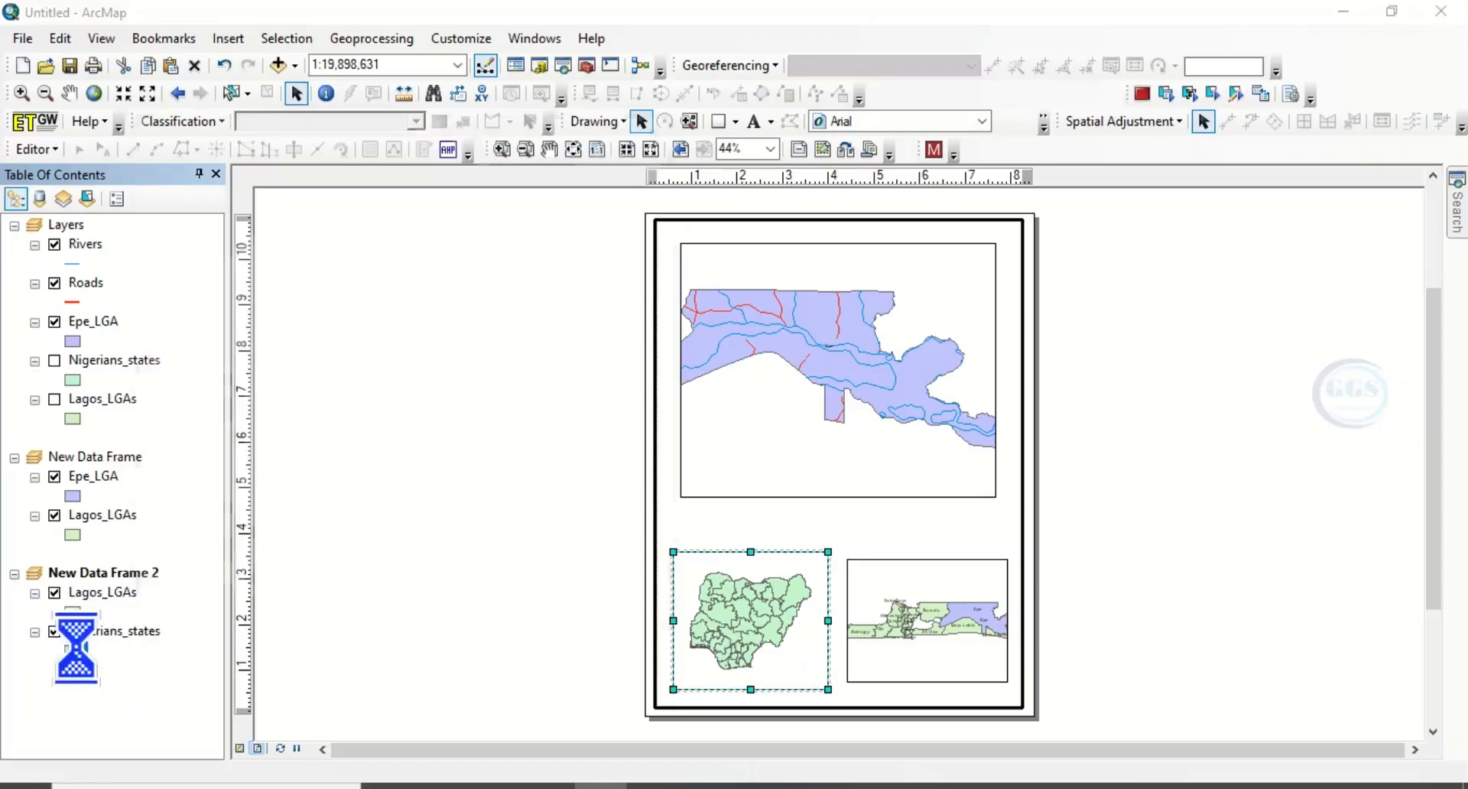
click(197, 356)
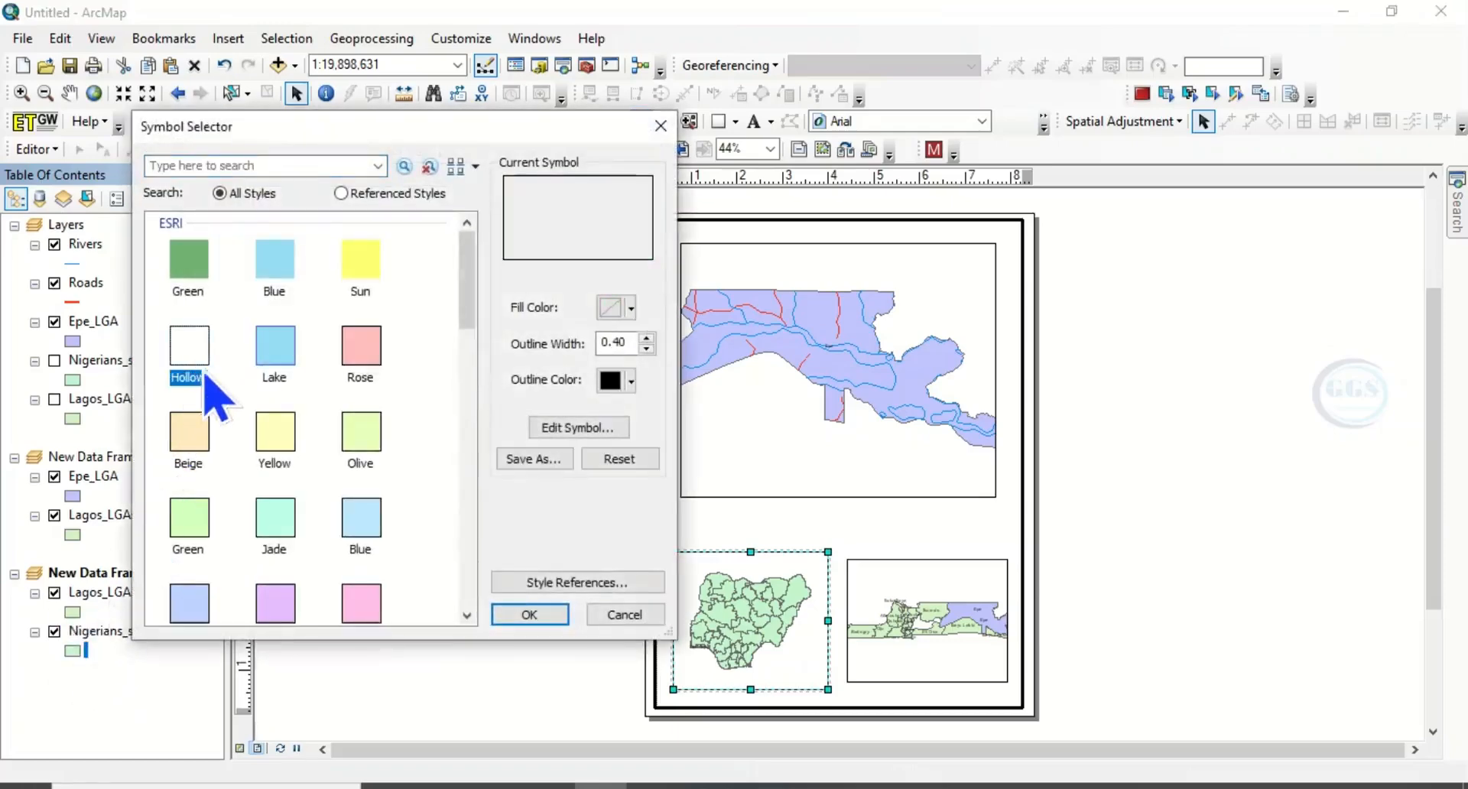
click(548, 621)
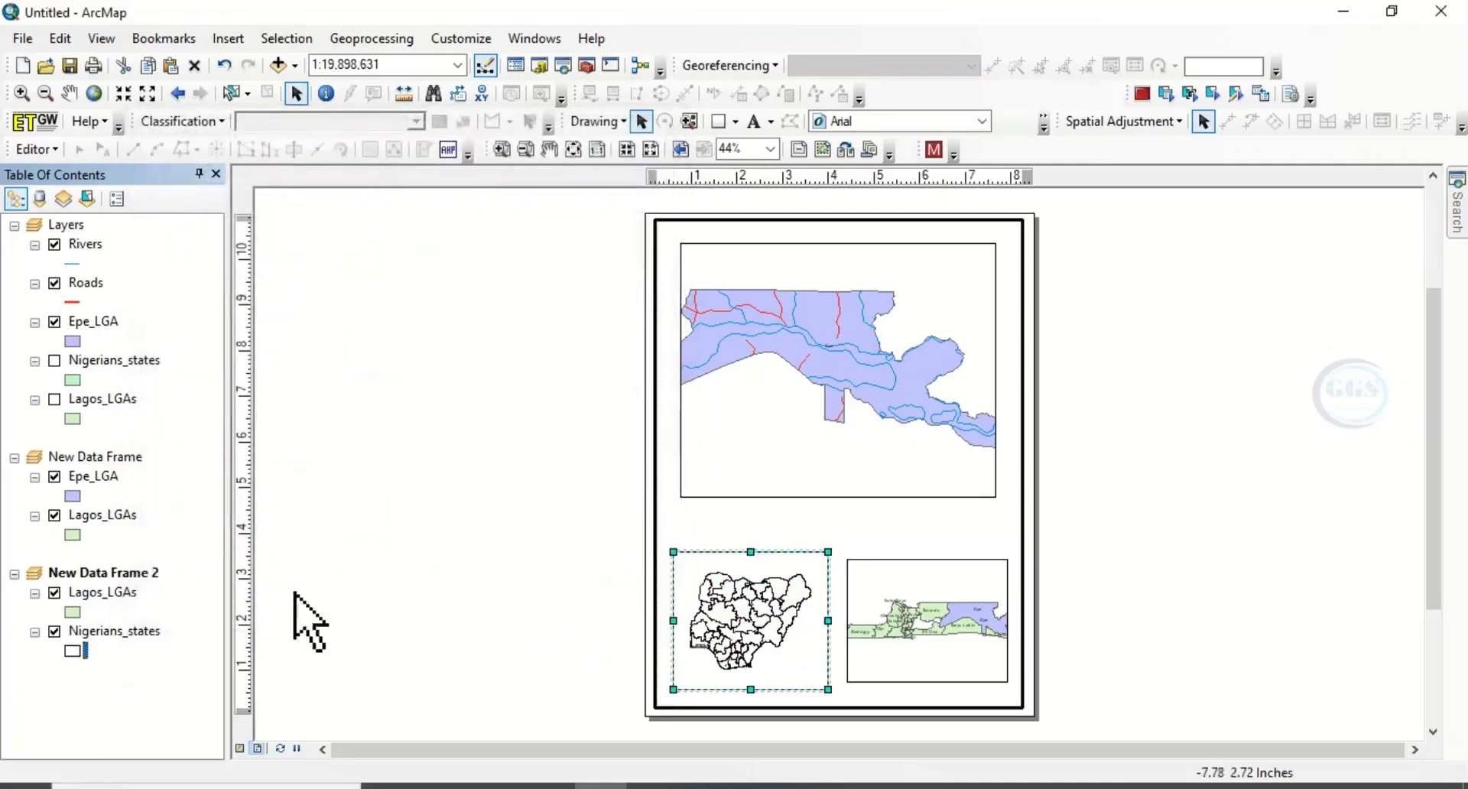
- Set the fill colour of Lagos_LGAs in New Data Frame 2 to red
click(73, 612)
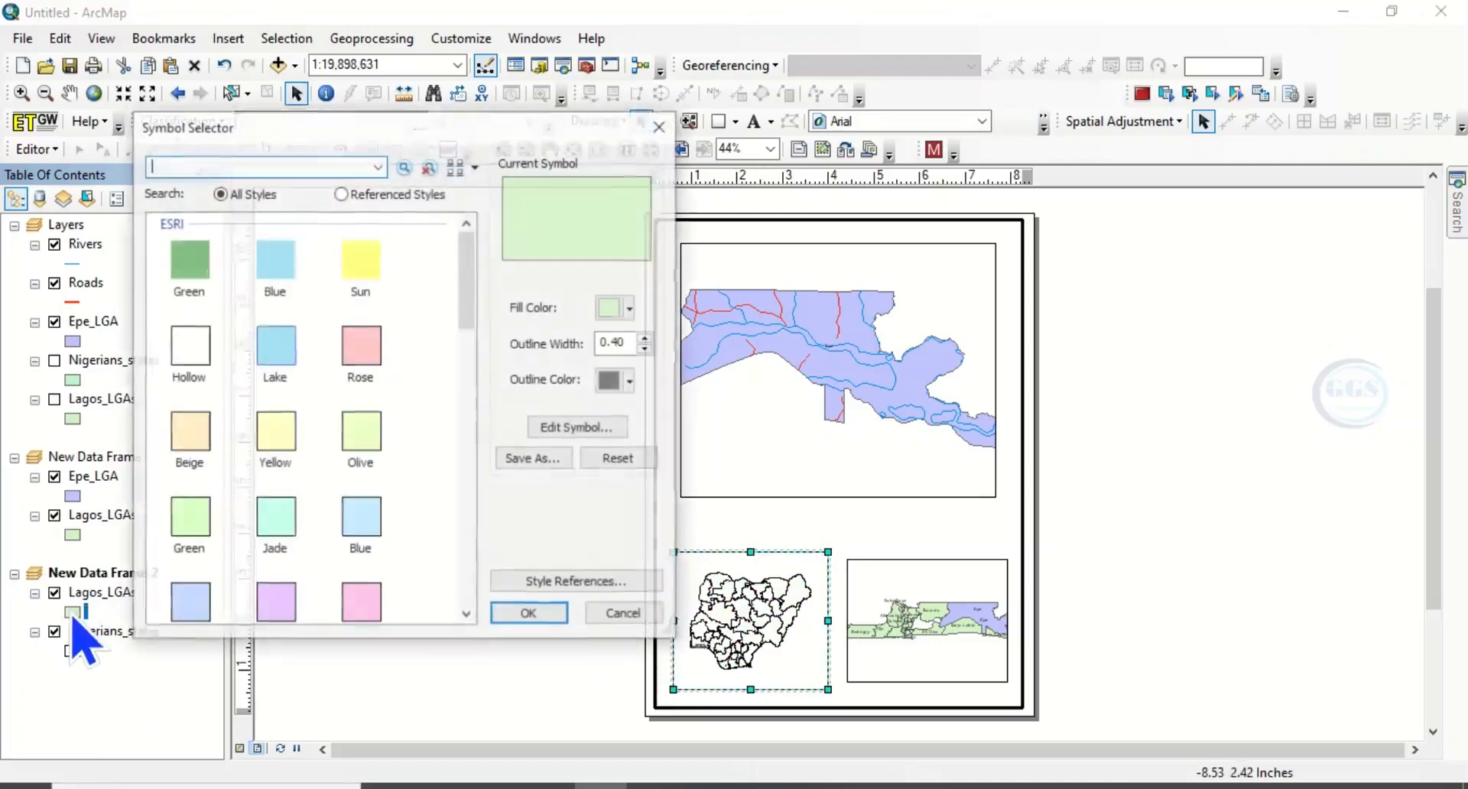
click(631, 309)
click(627, 404)
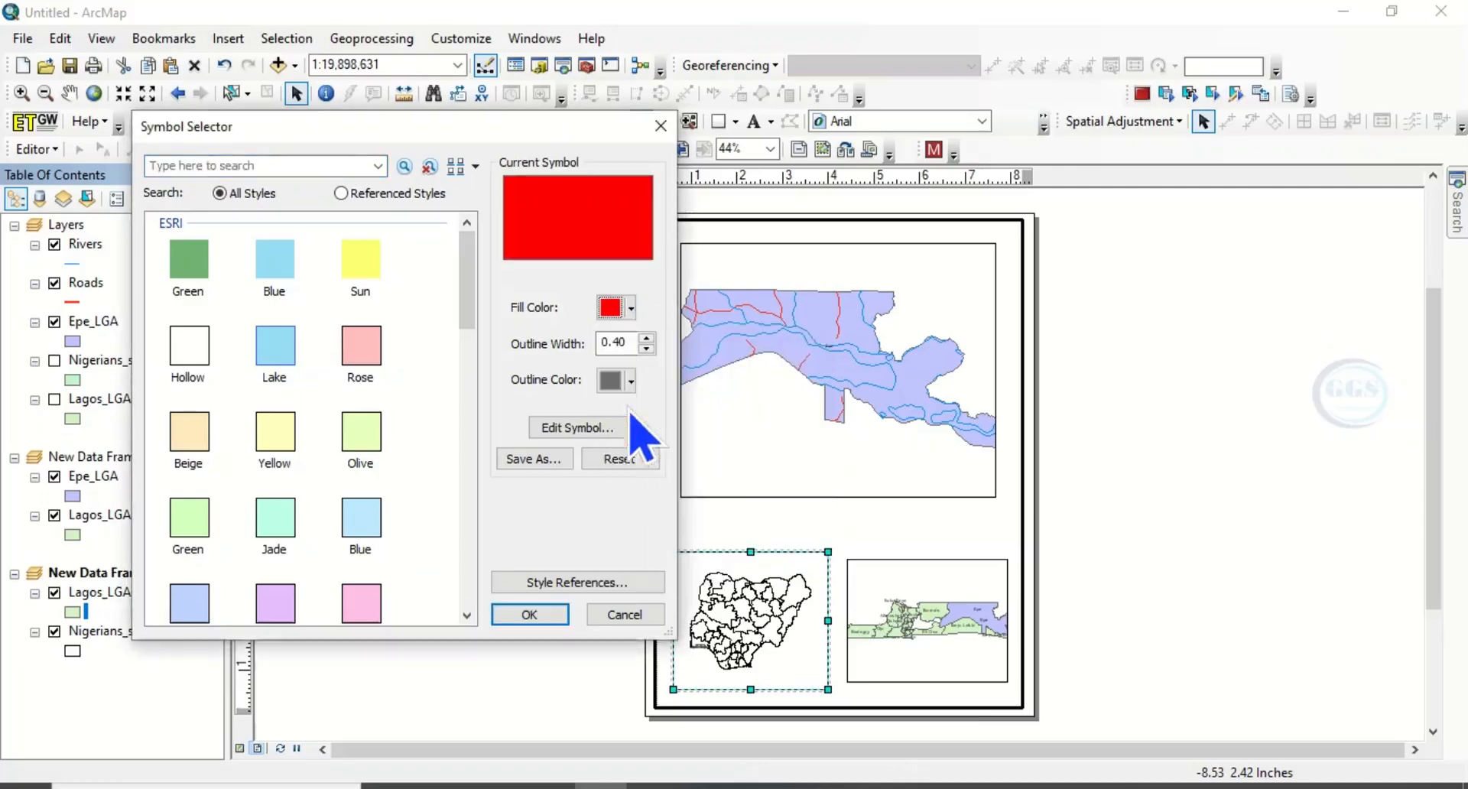
click(530, 615)
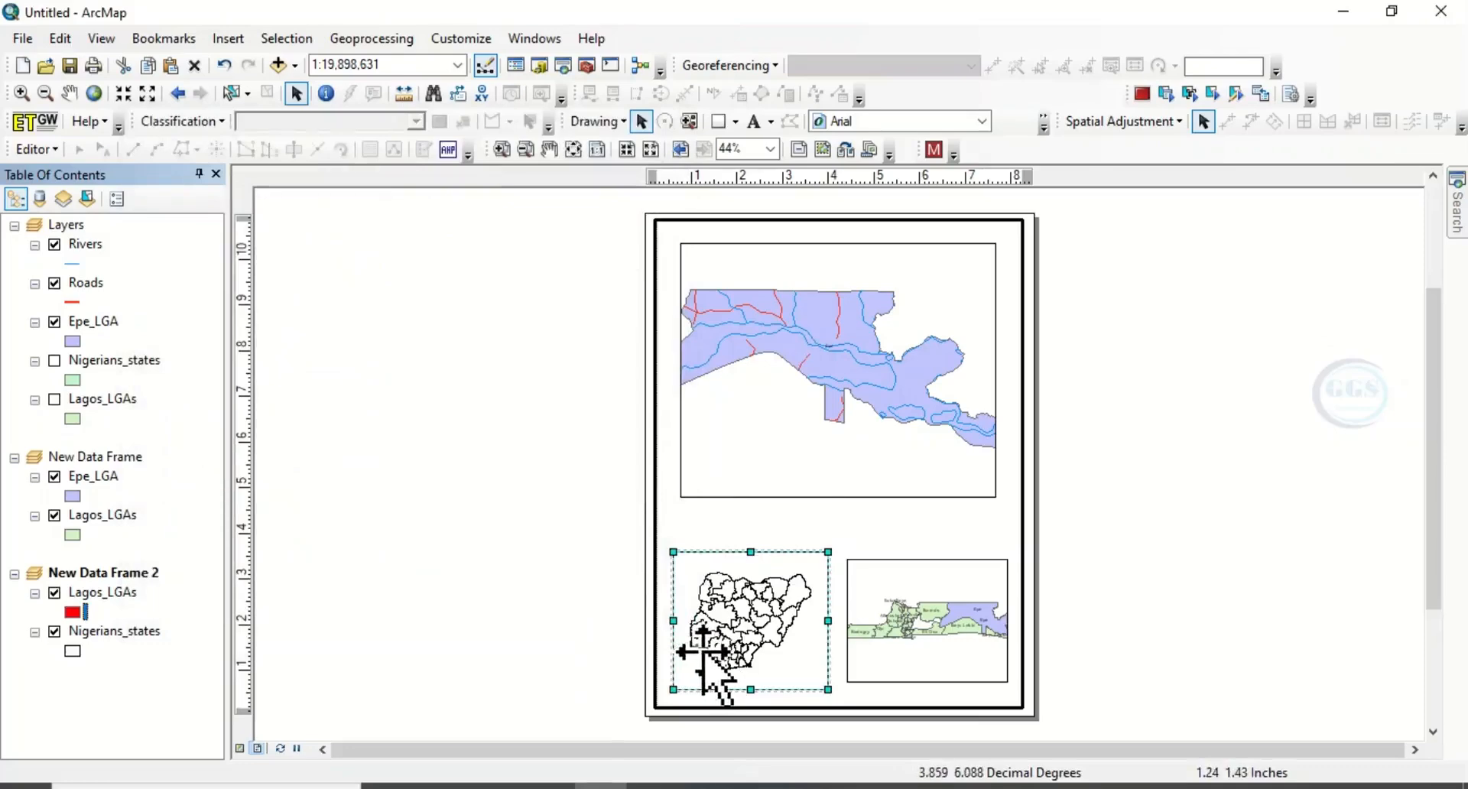
- Zoom New Data Frame 2 to the extent of the Nigerians_states layer
right_click(99, 636)
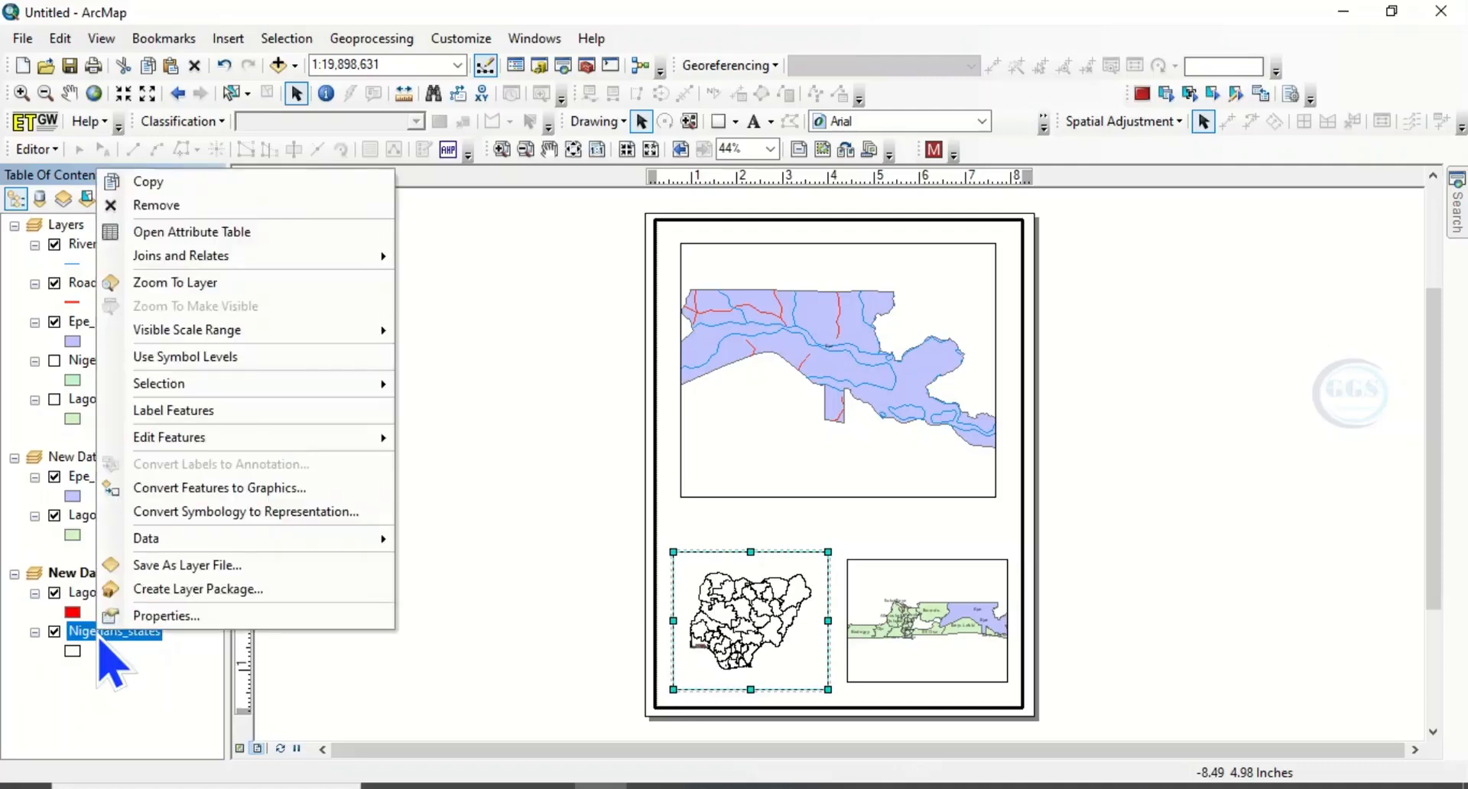
click(183, 285)
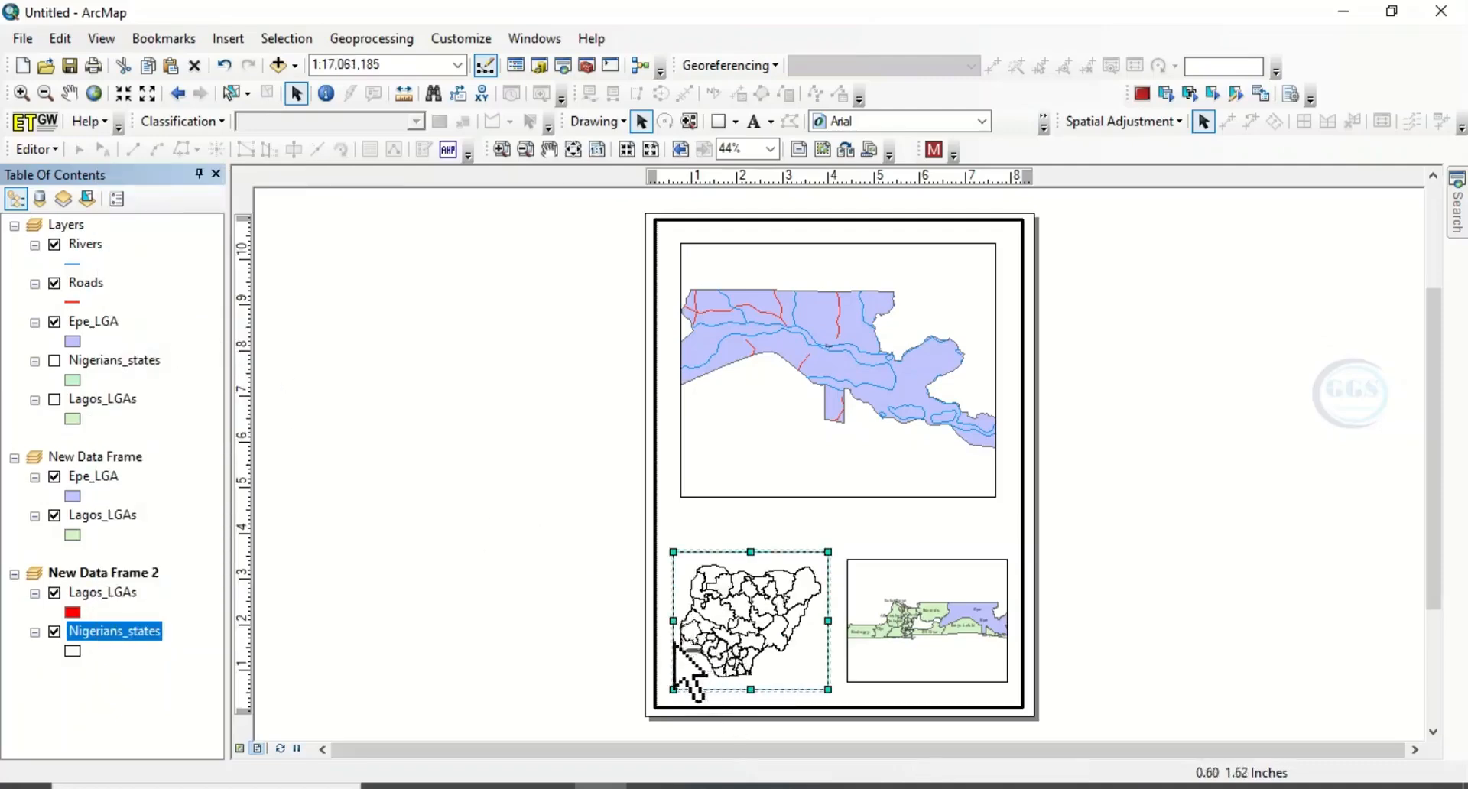
click(576, 611)
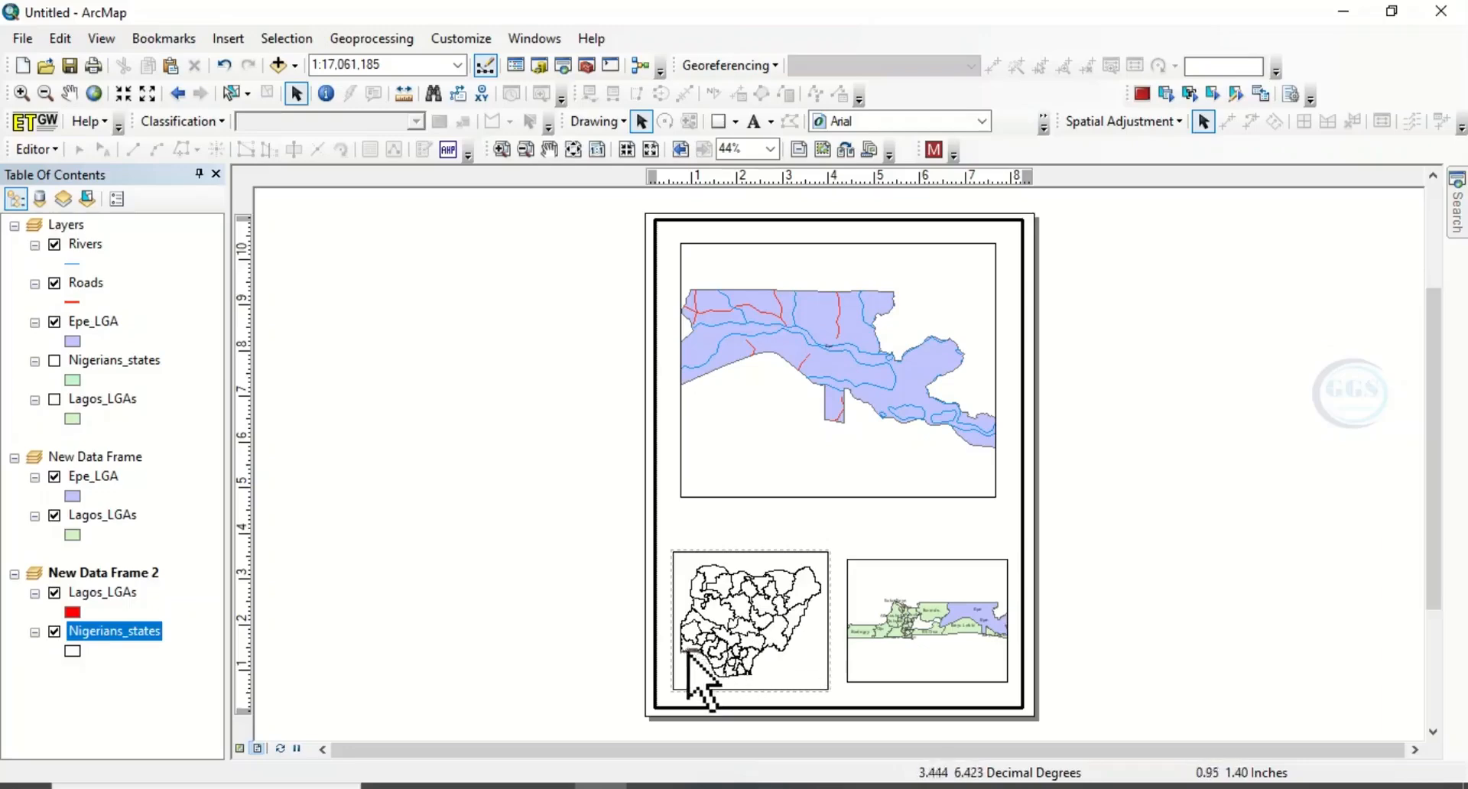
- Apply the Hollow symbol to Lagos_LGAs in New Data Frame
click(895, 628)
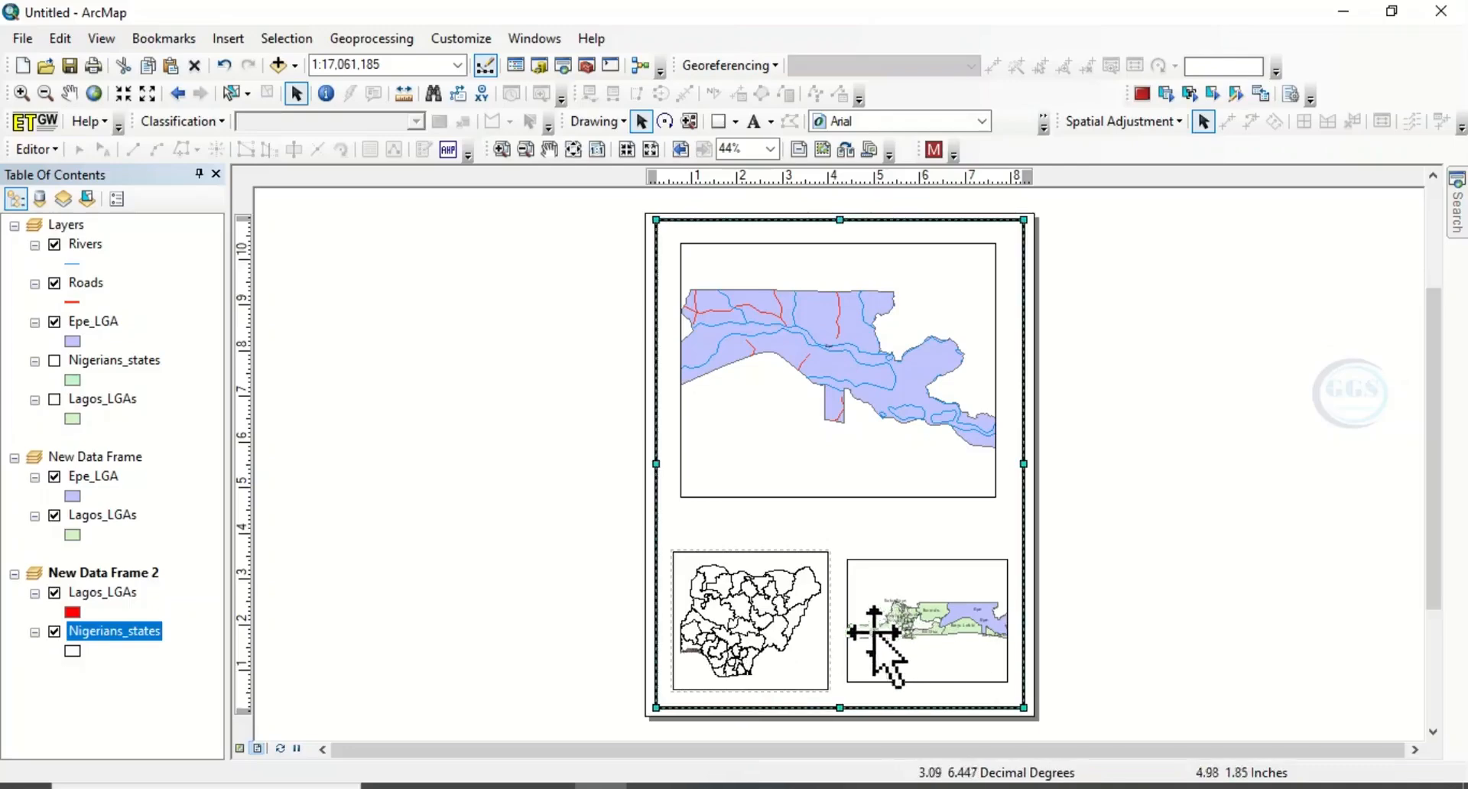
click(872, 635)
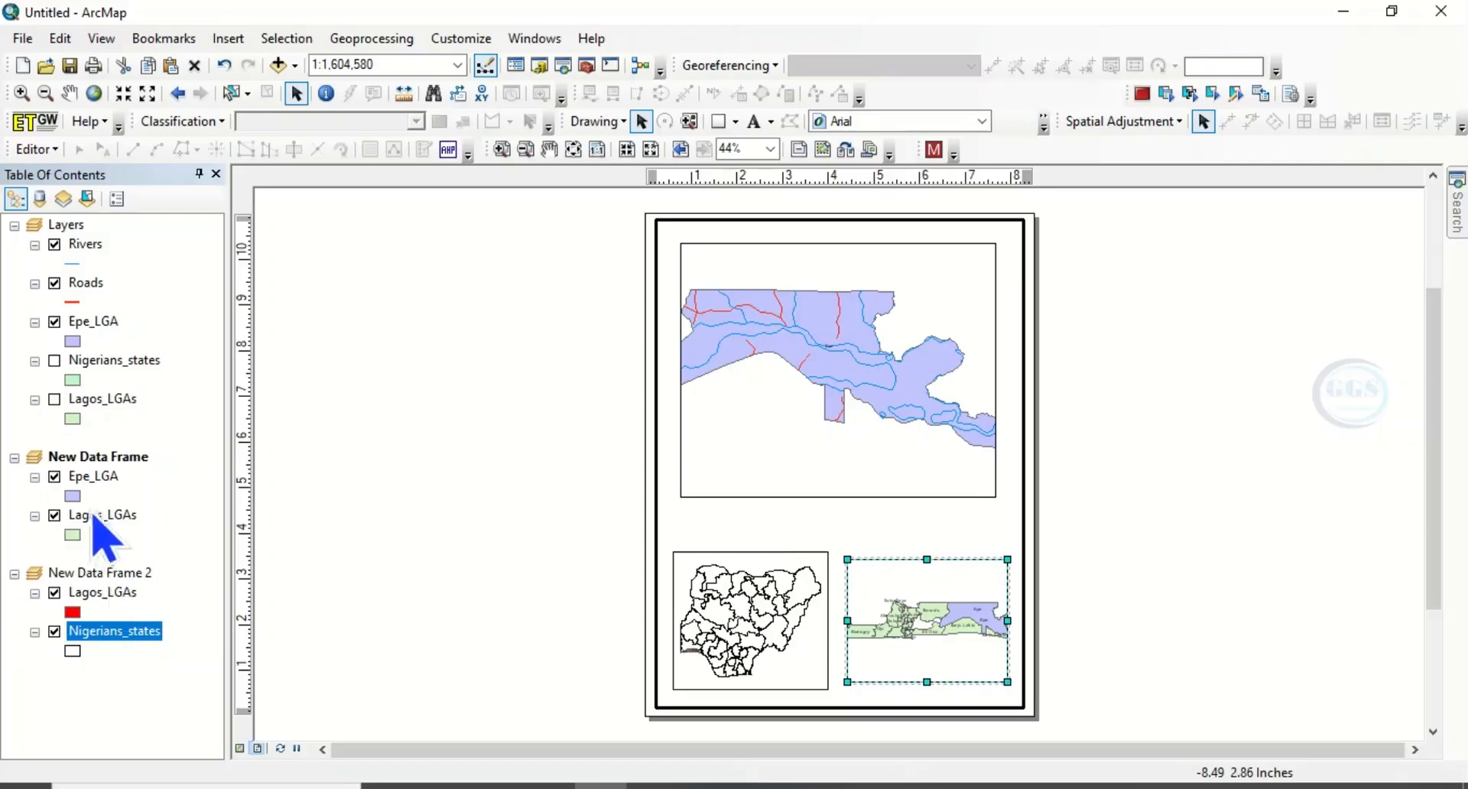
click(72, 535)
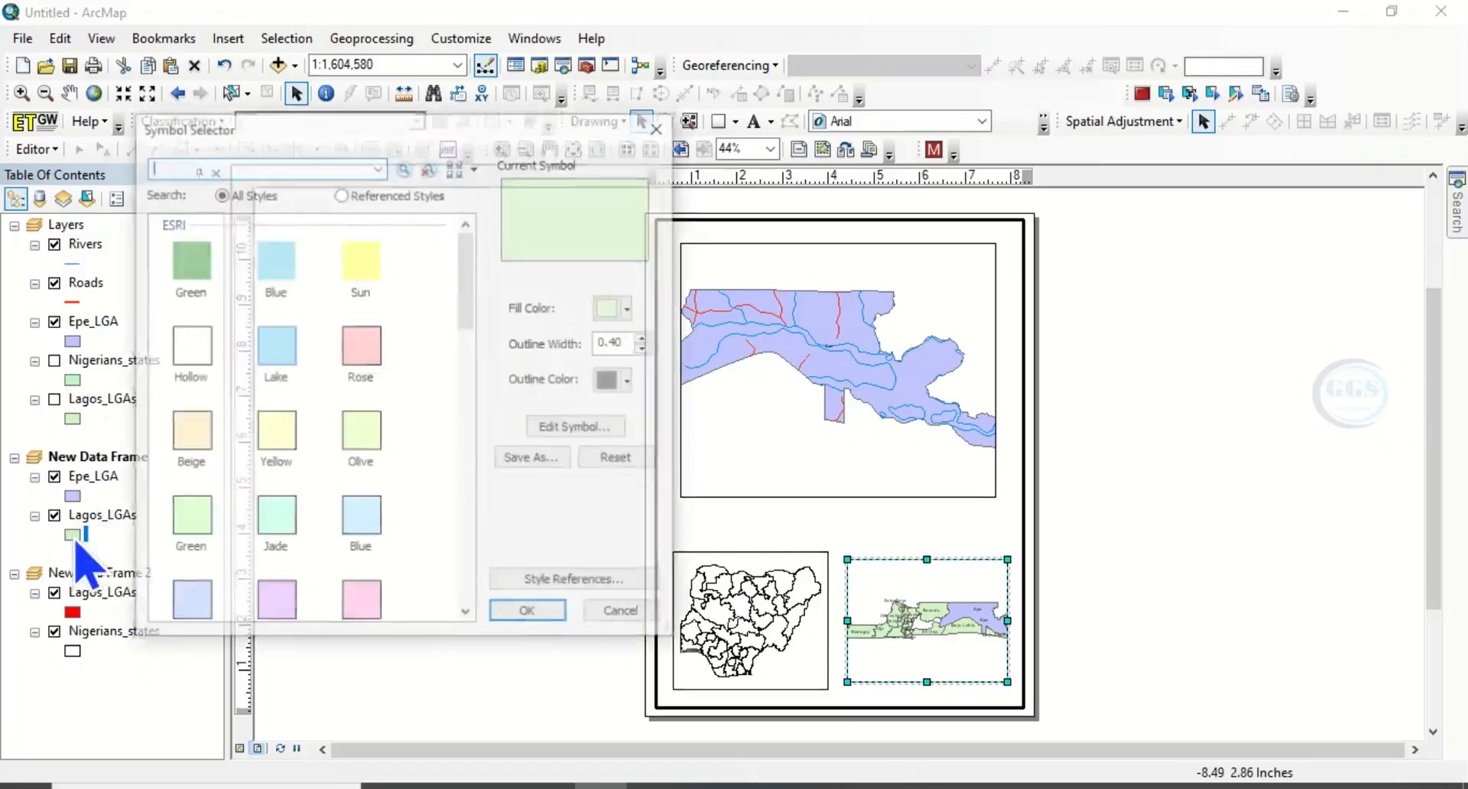
click(195, 352)
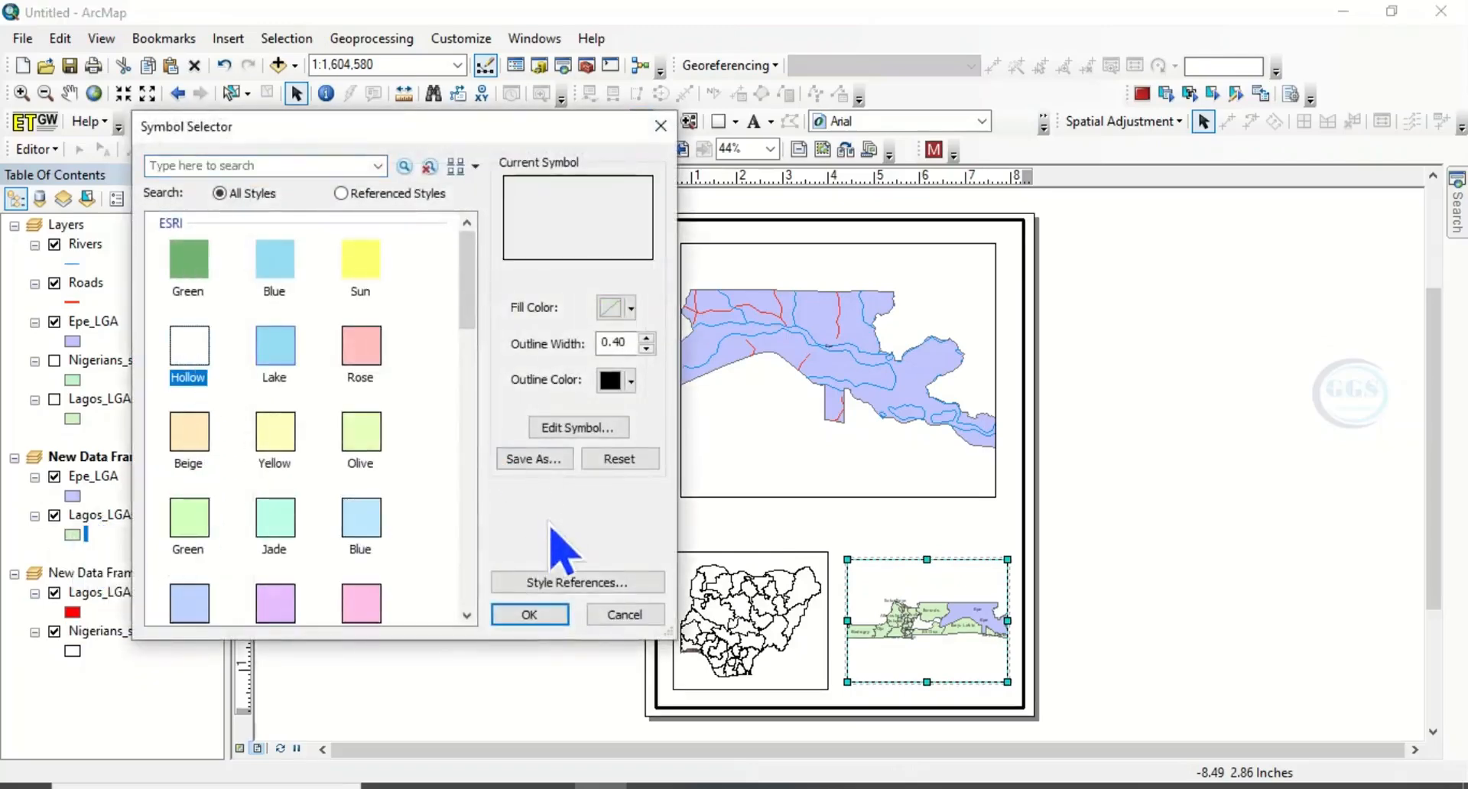
click(528, 612)
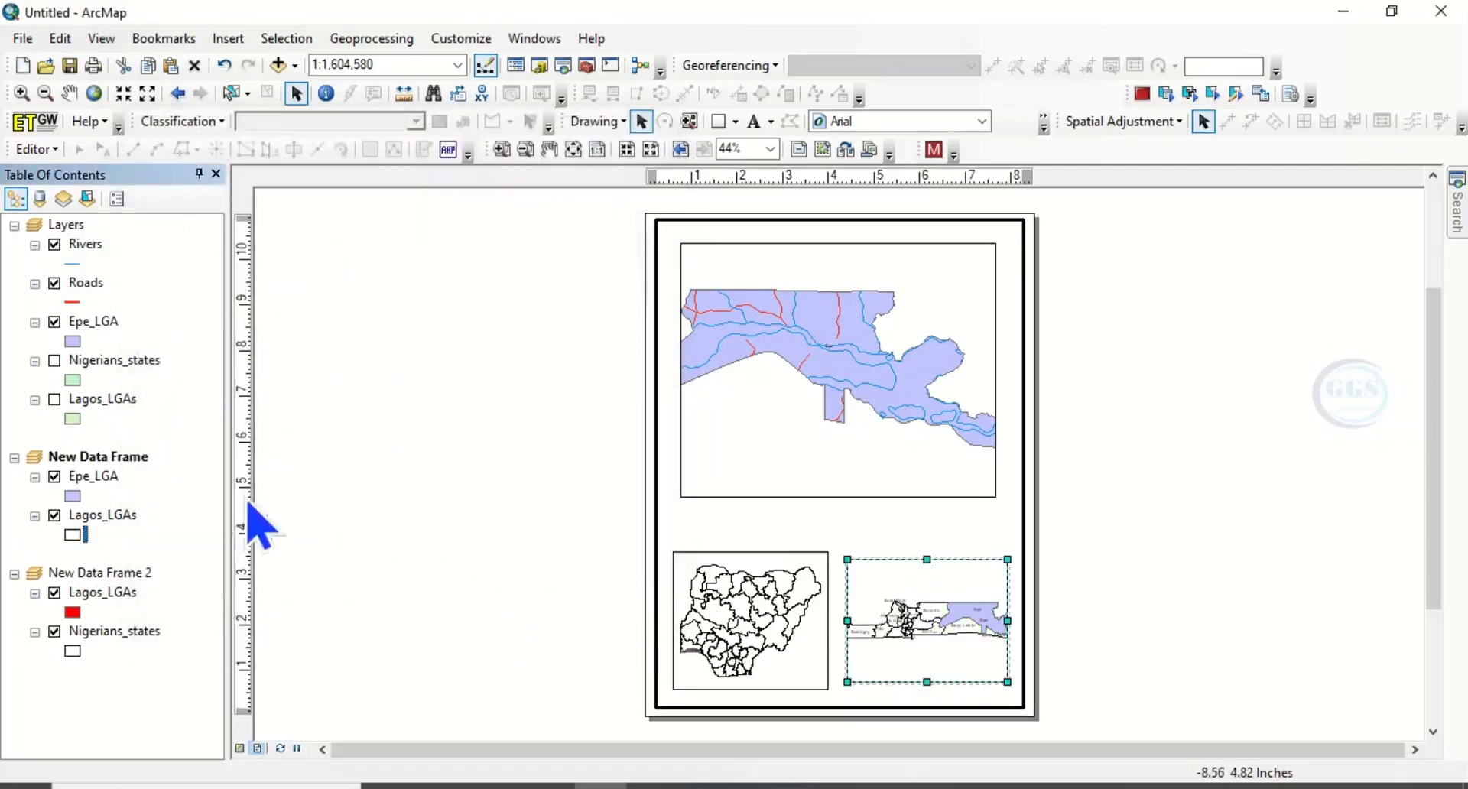
- Set the fill colour of Epe_LGA in New Data Frame to blue
click(73, 496)
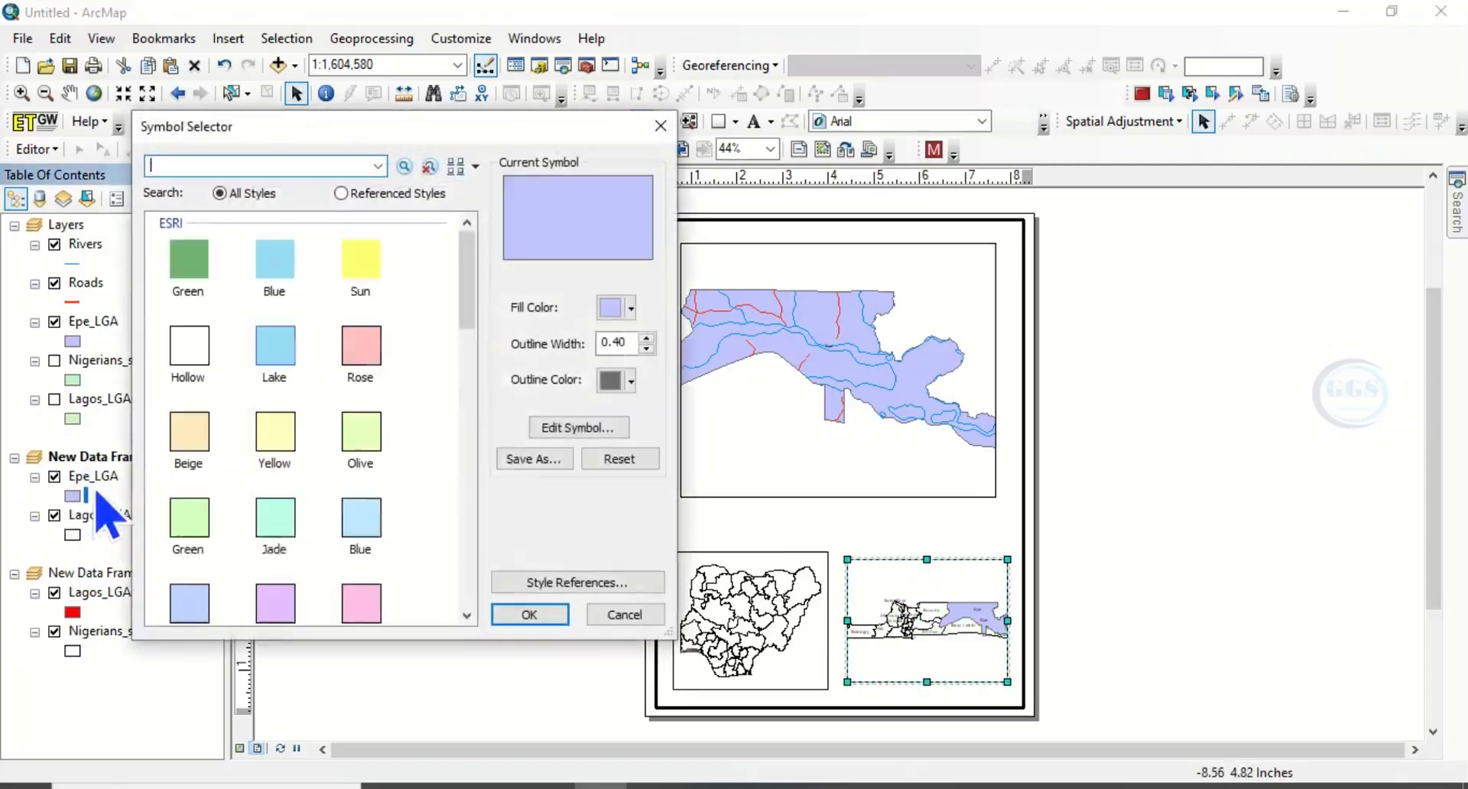
click(631, 308)
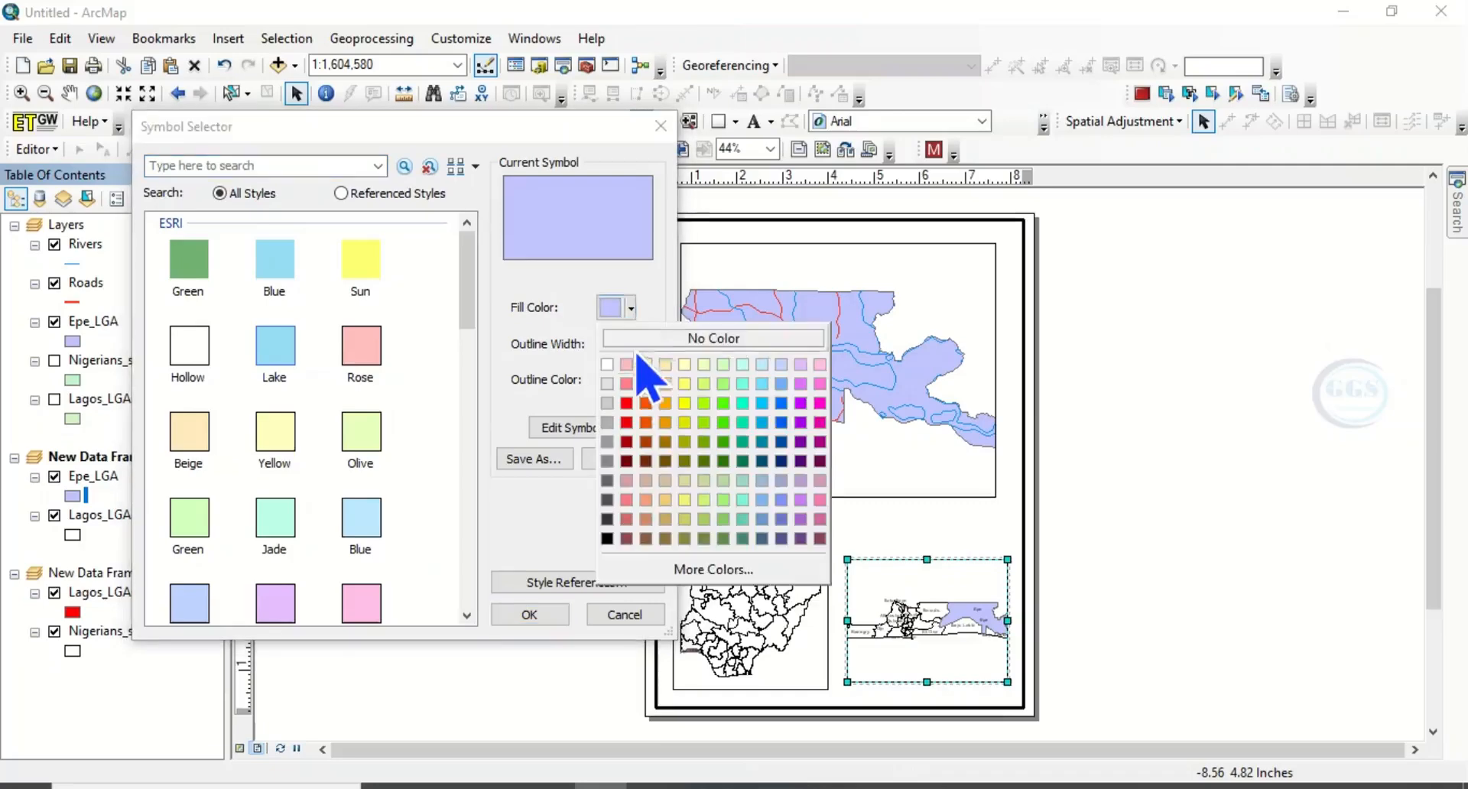
click(627, 405)
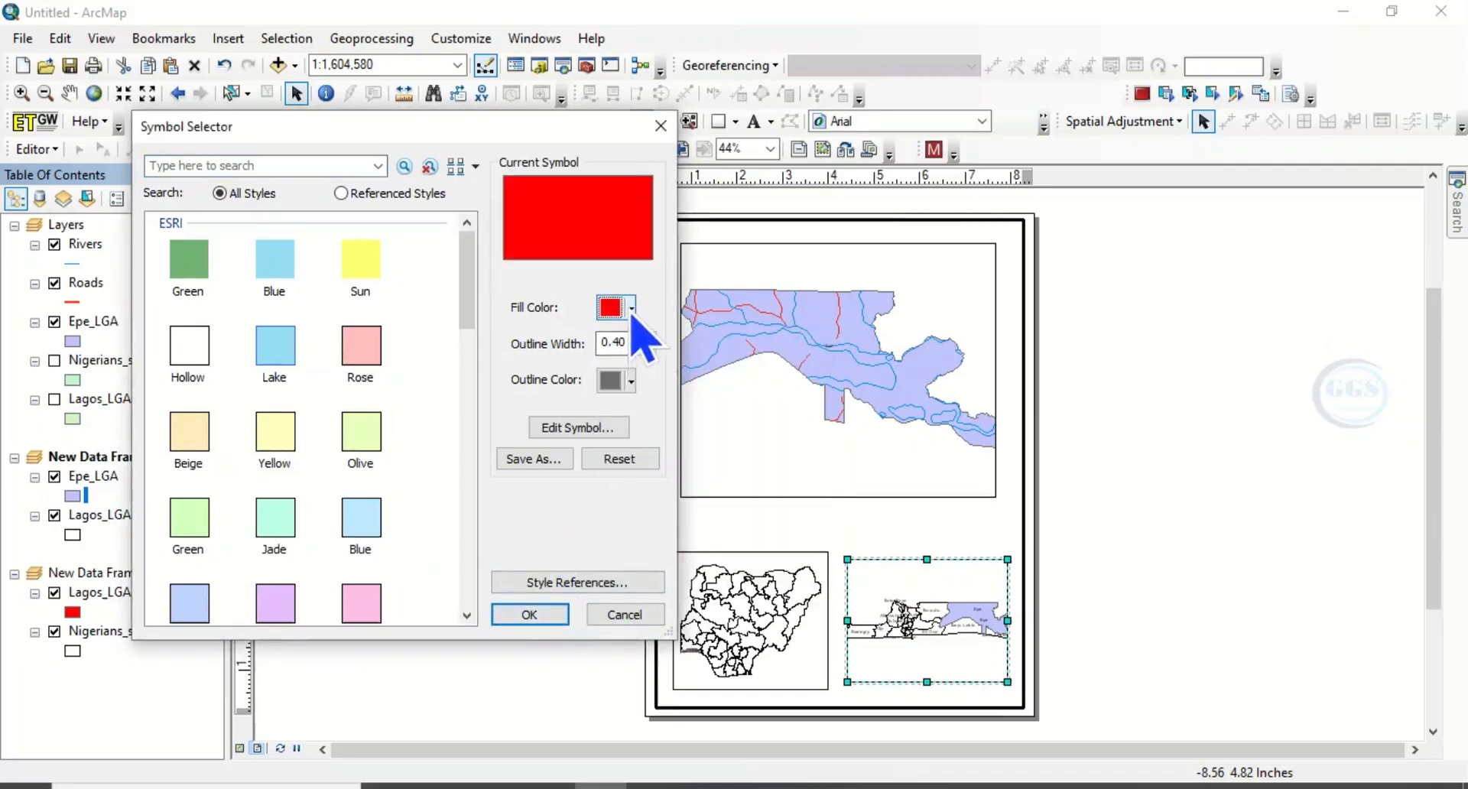
click(631, 308)
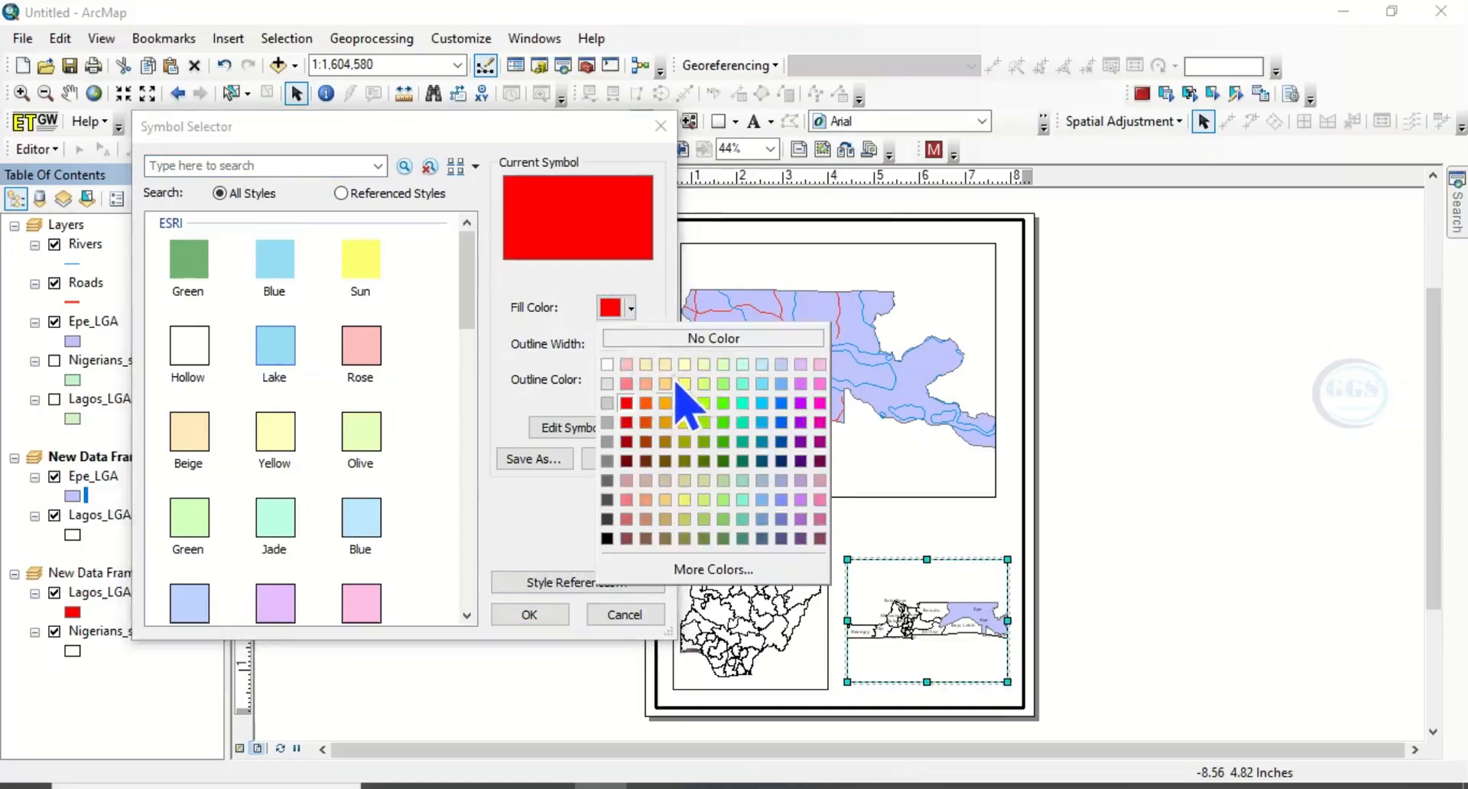
click(780, 422)
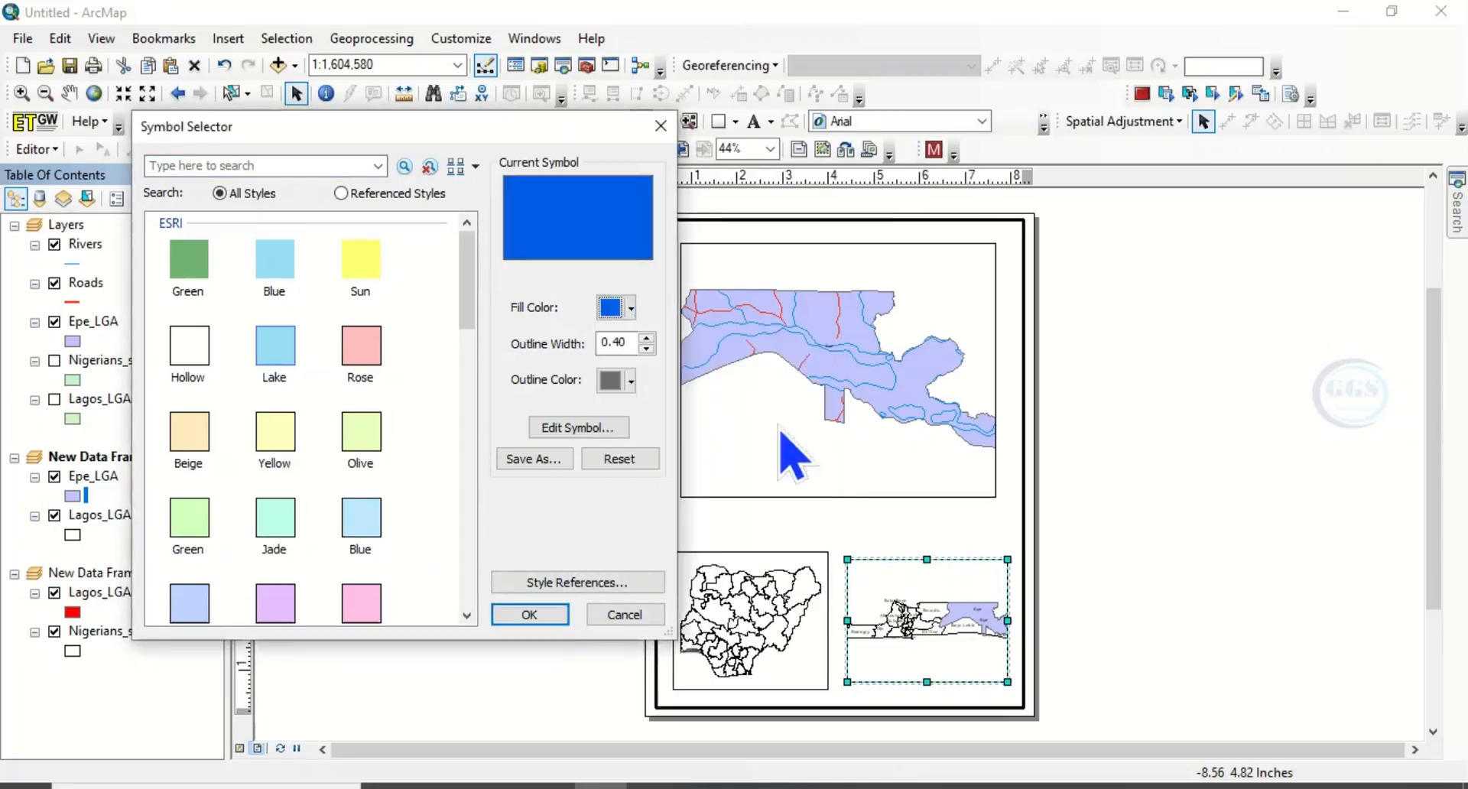
click(528, 614)
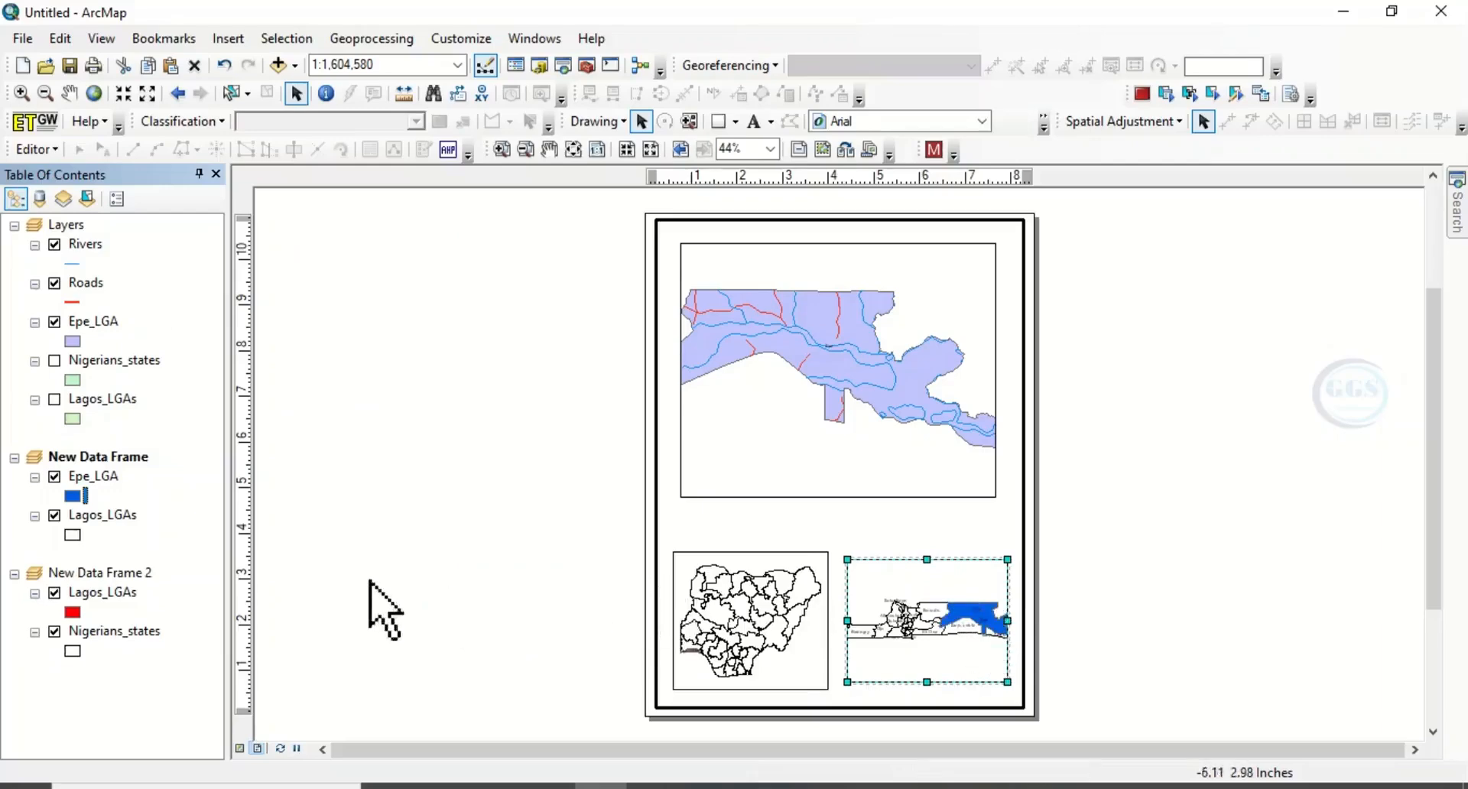
- Turn on feature labels for the Nigerians_states layer in New Data Frame 2
right_click(111, 636)
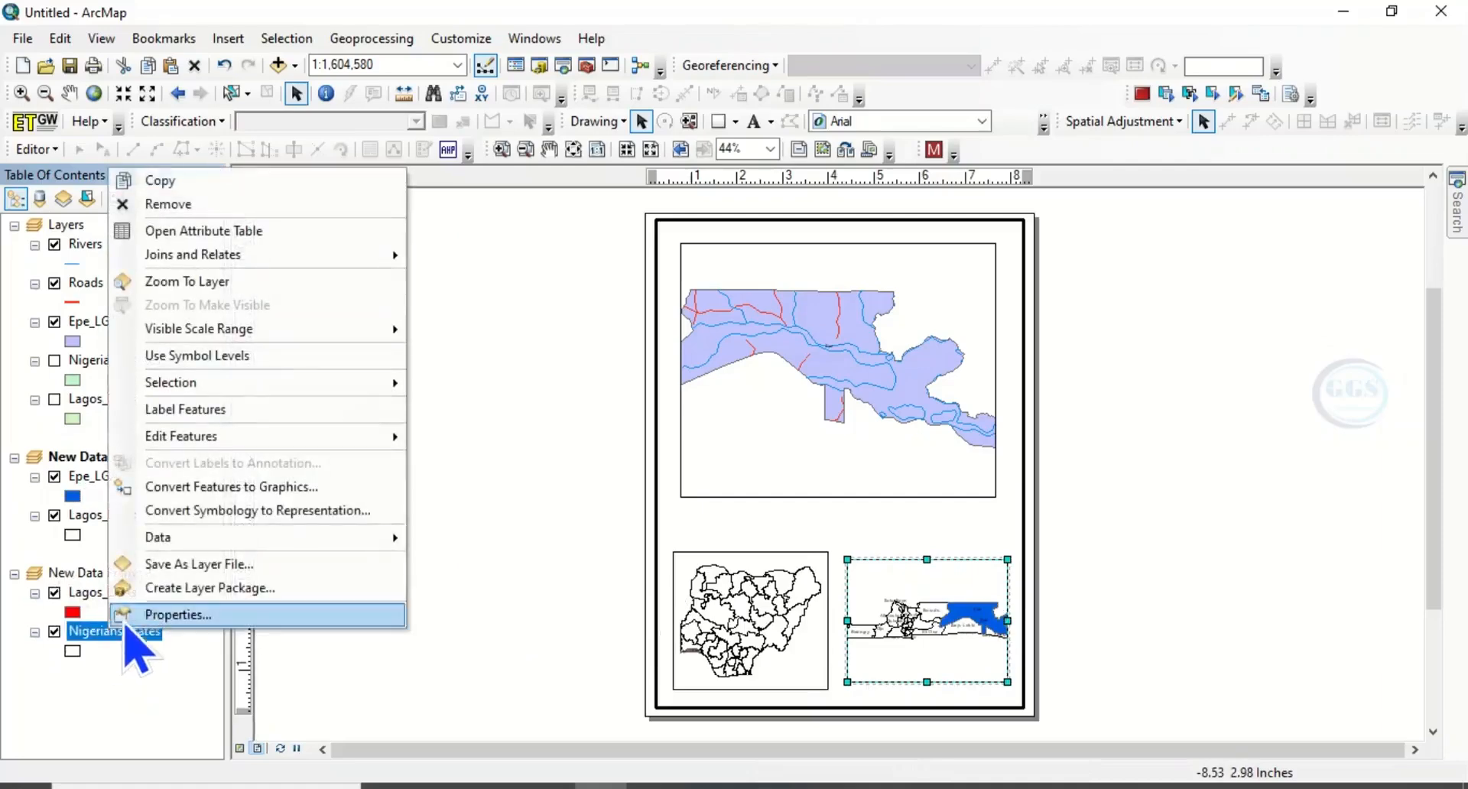
click(195, 411)
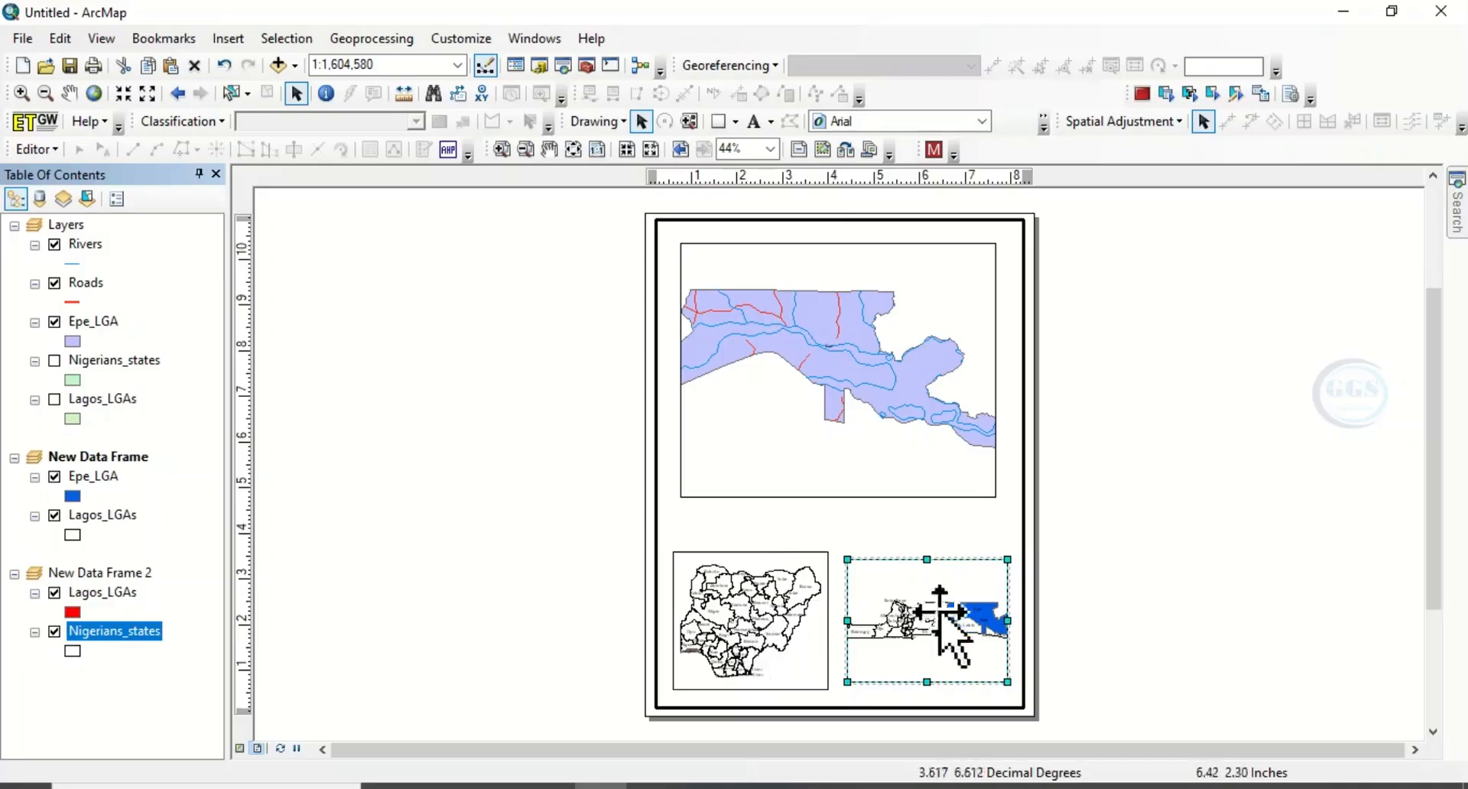
- Add a labels-only graticule with a simple border and 5-degree intervals to the Nigeria inset, New Data Frame 2
click(762, 642)
click(762, 644)
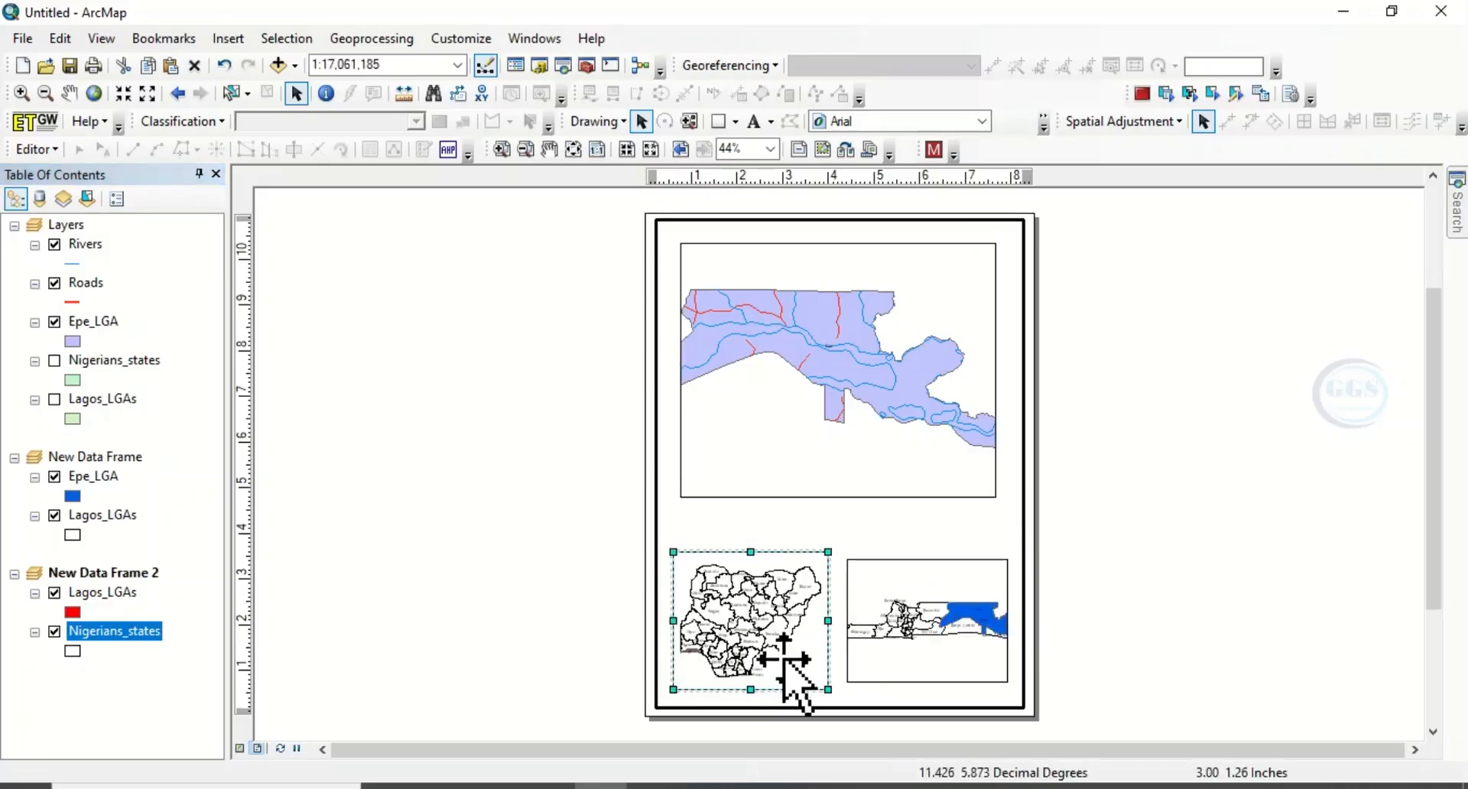
right_click(784, 659)
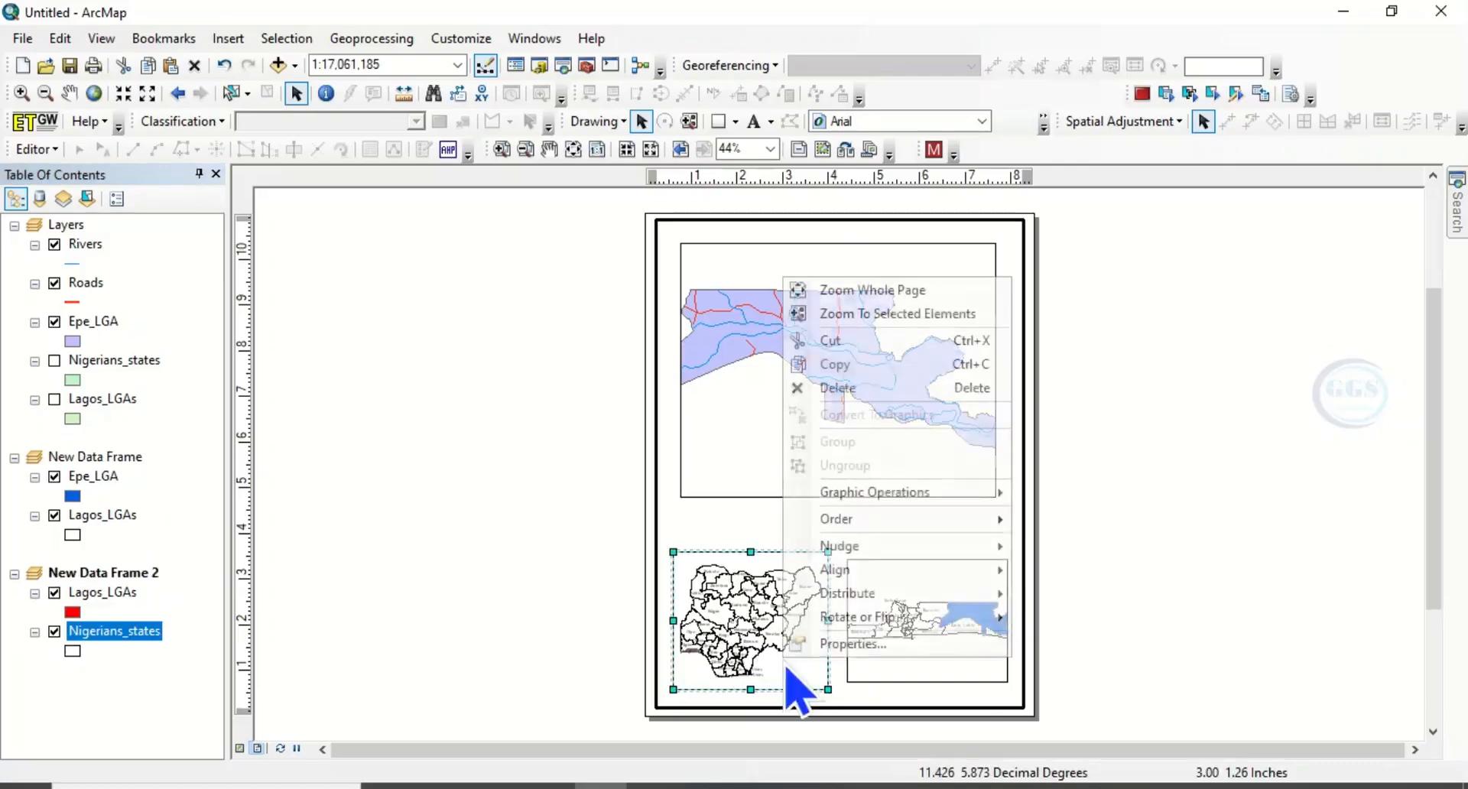
click(857, 642)
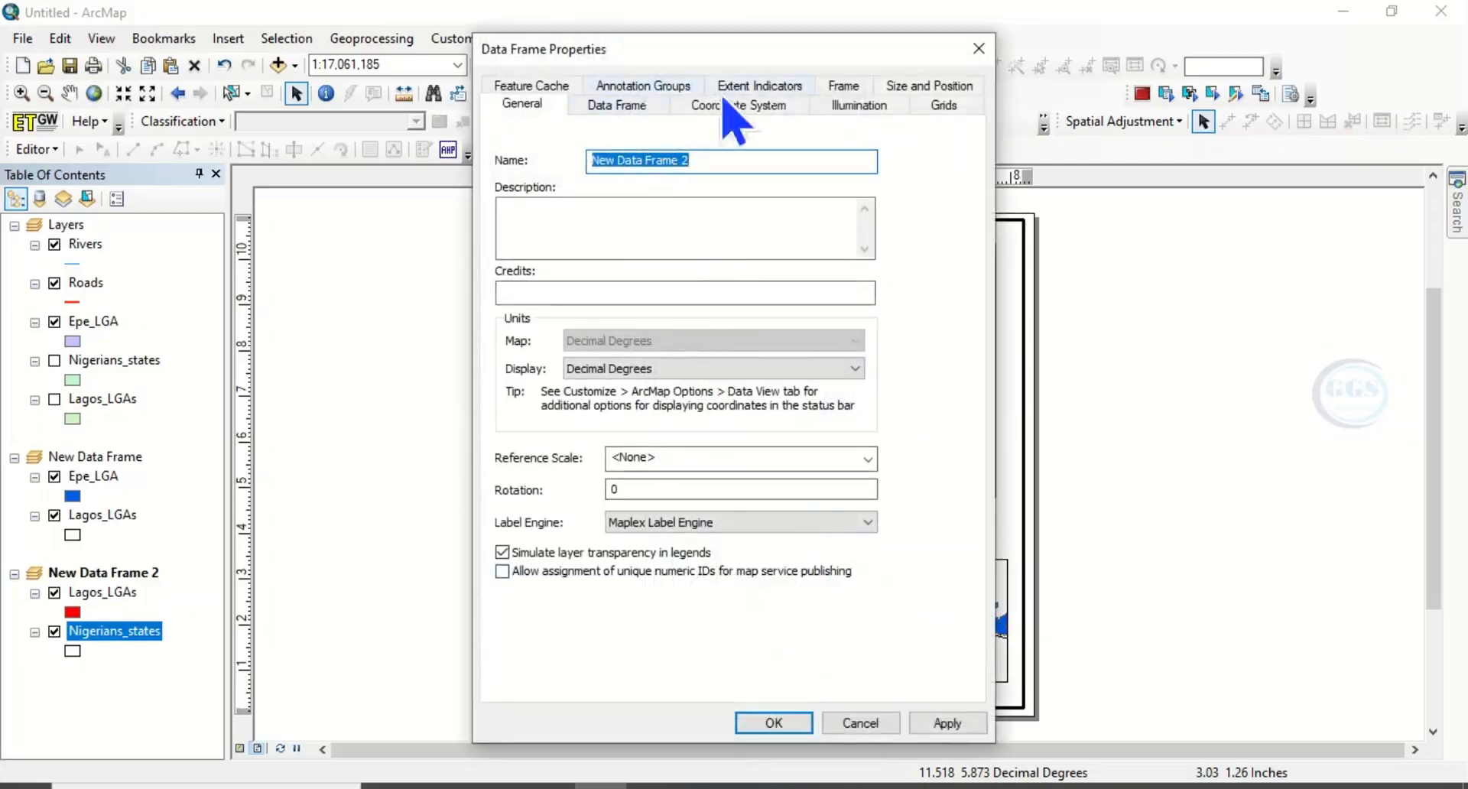
click(945, 104)
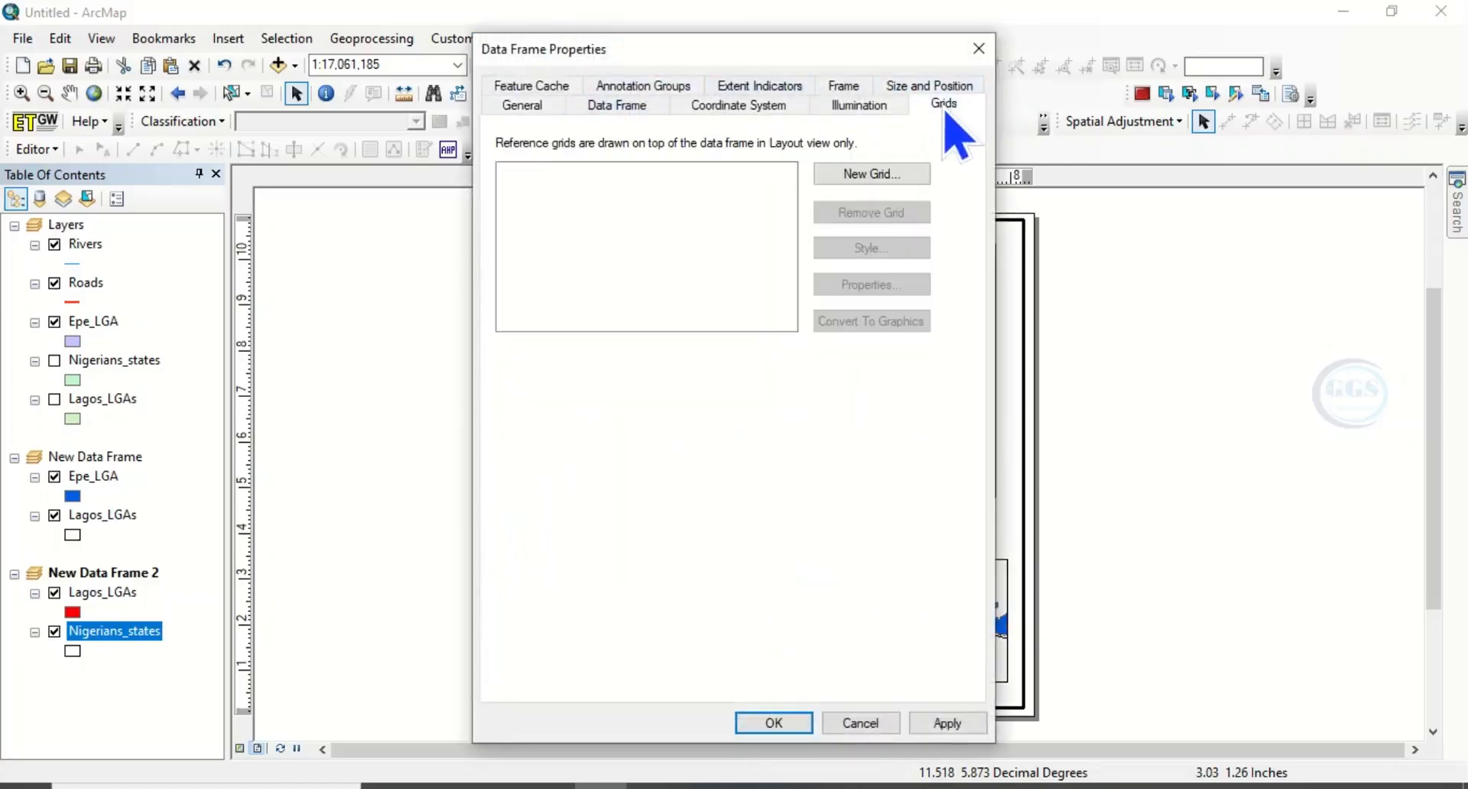
click(857, 176)
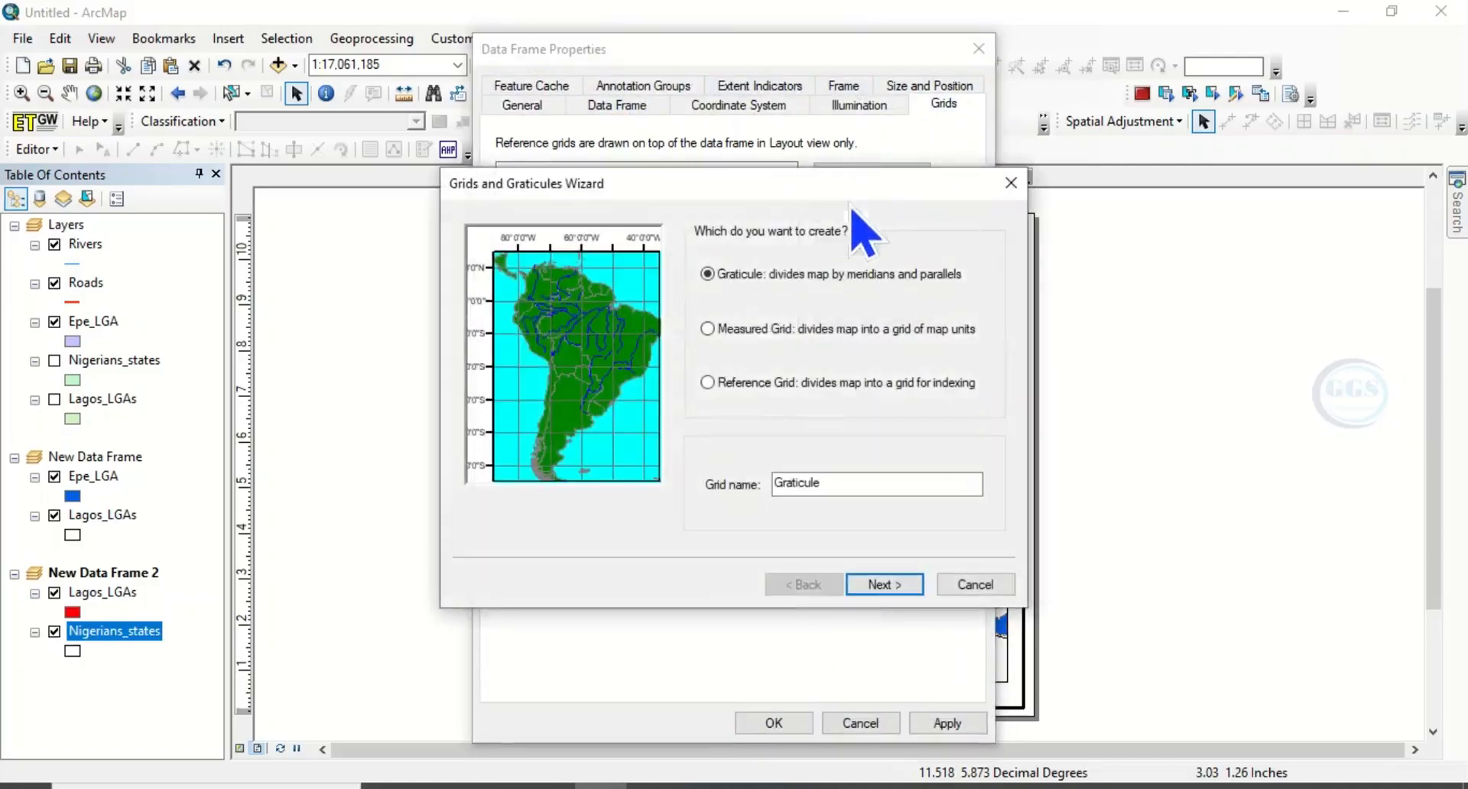
click(885, 585)
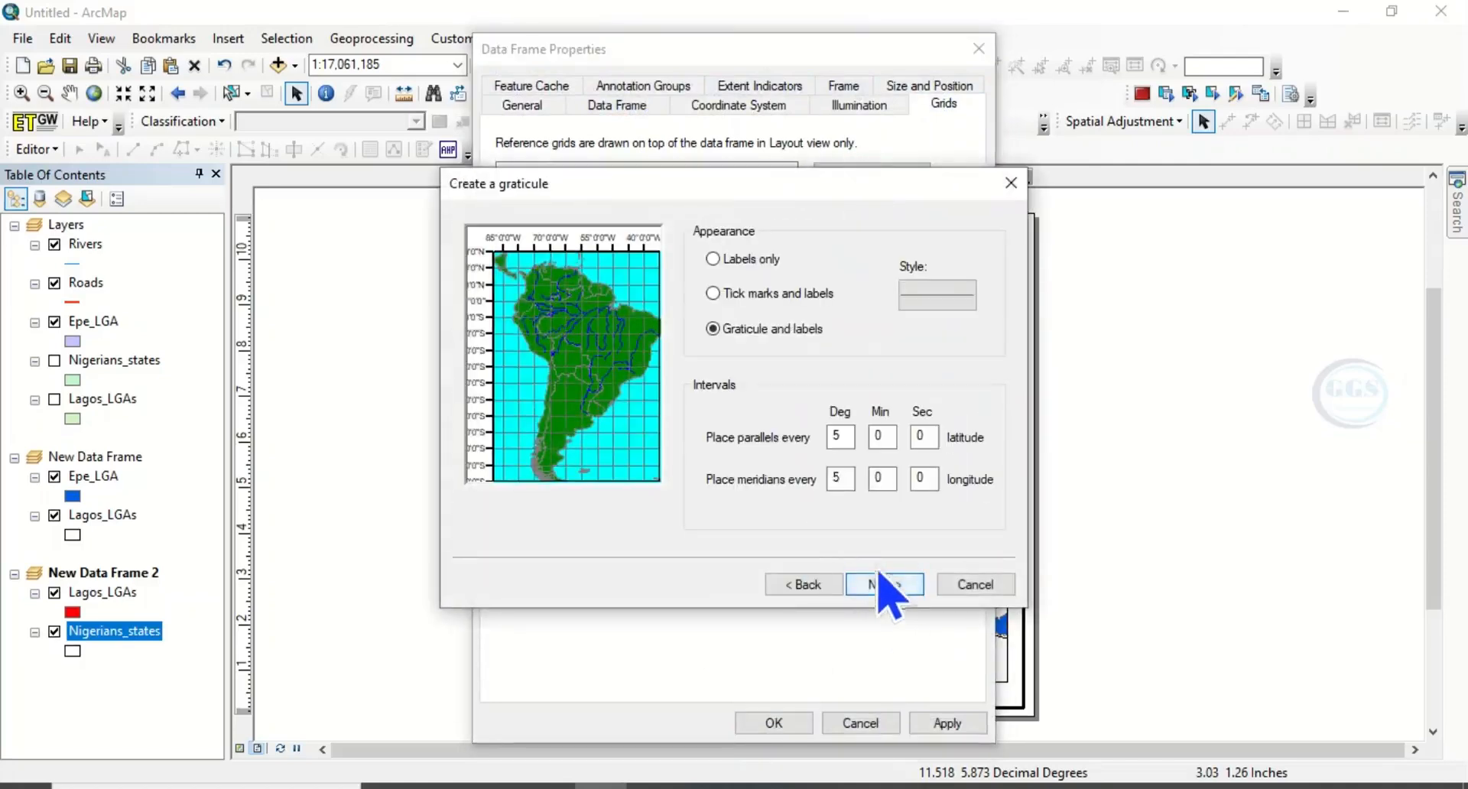
click(714, 260)
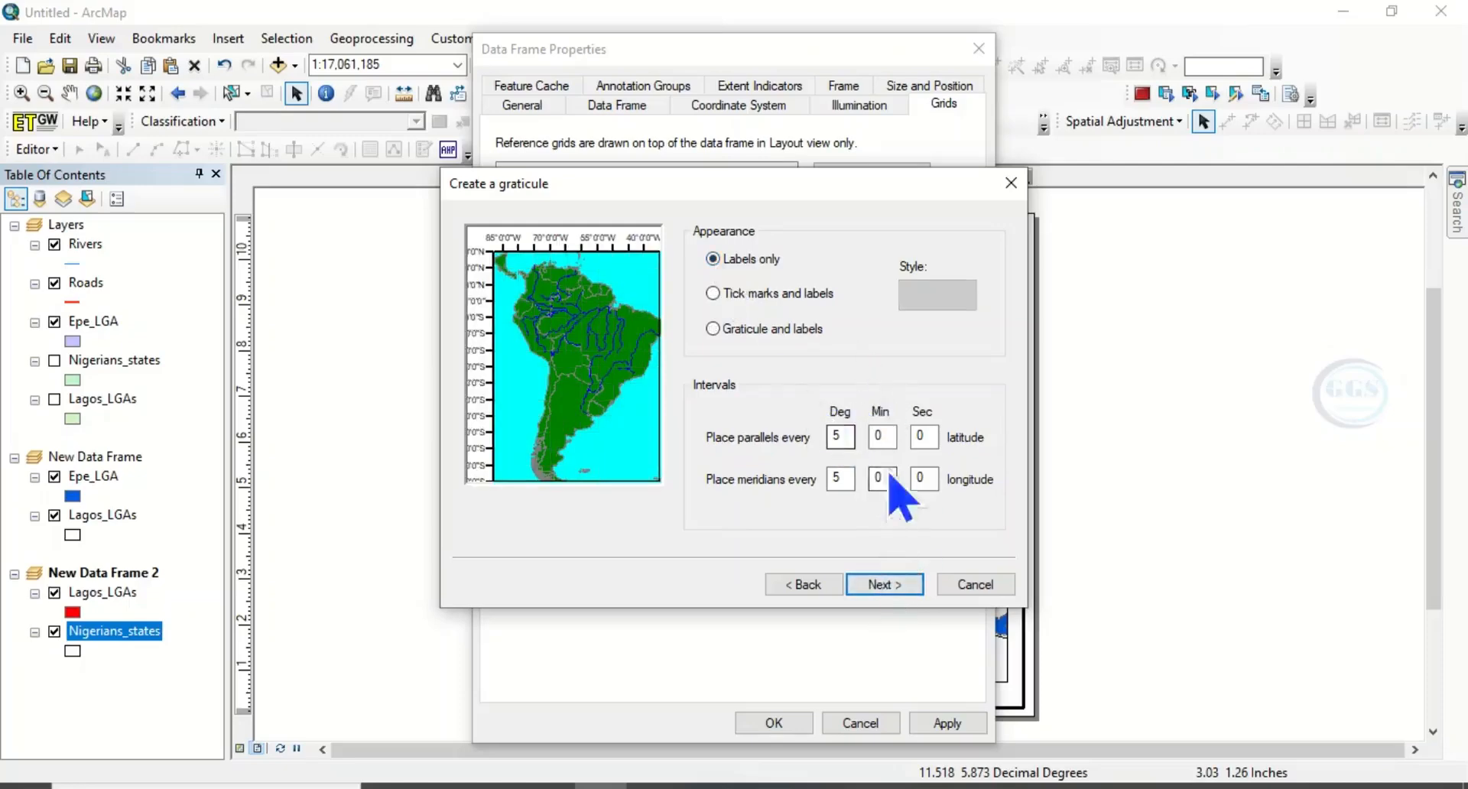
click(887, 586)
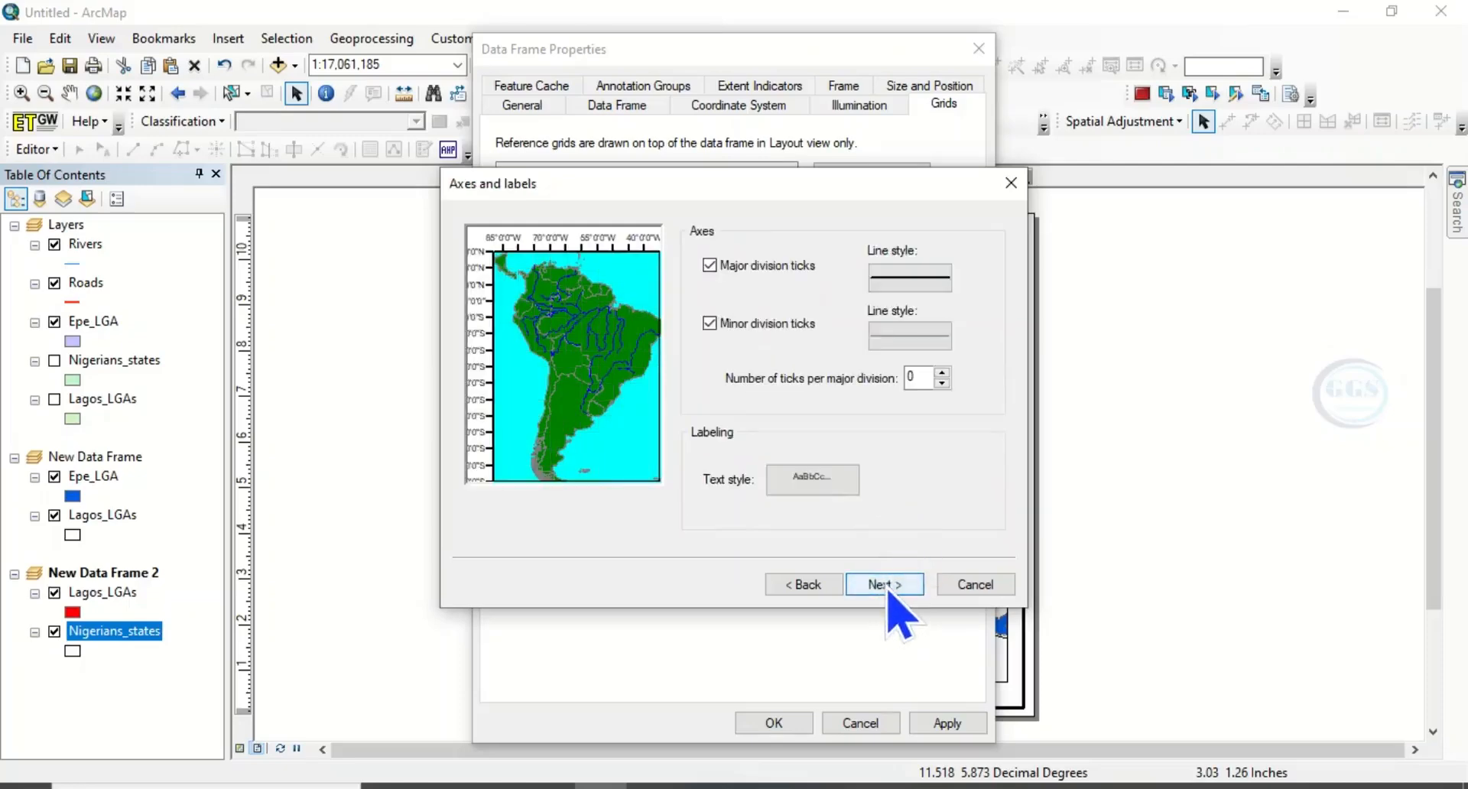
click(887, 586)
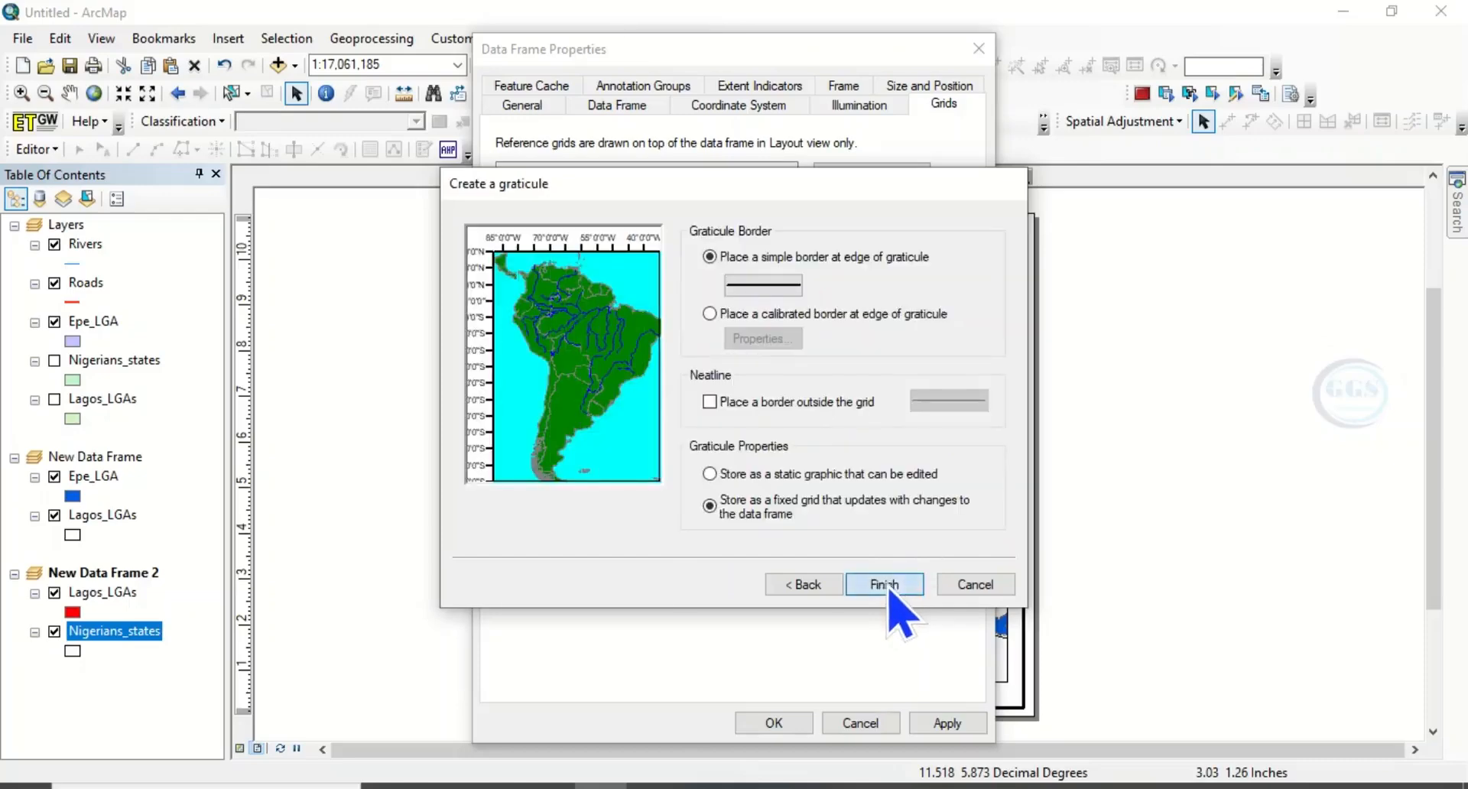
click(885, 585)
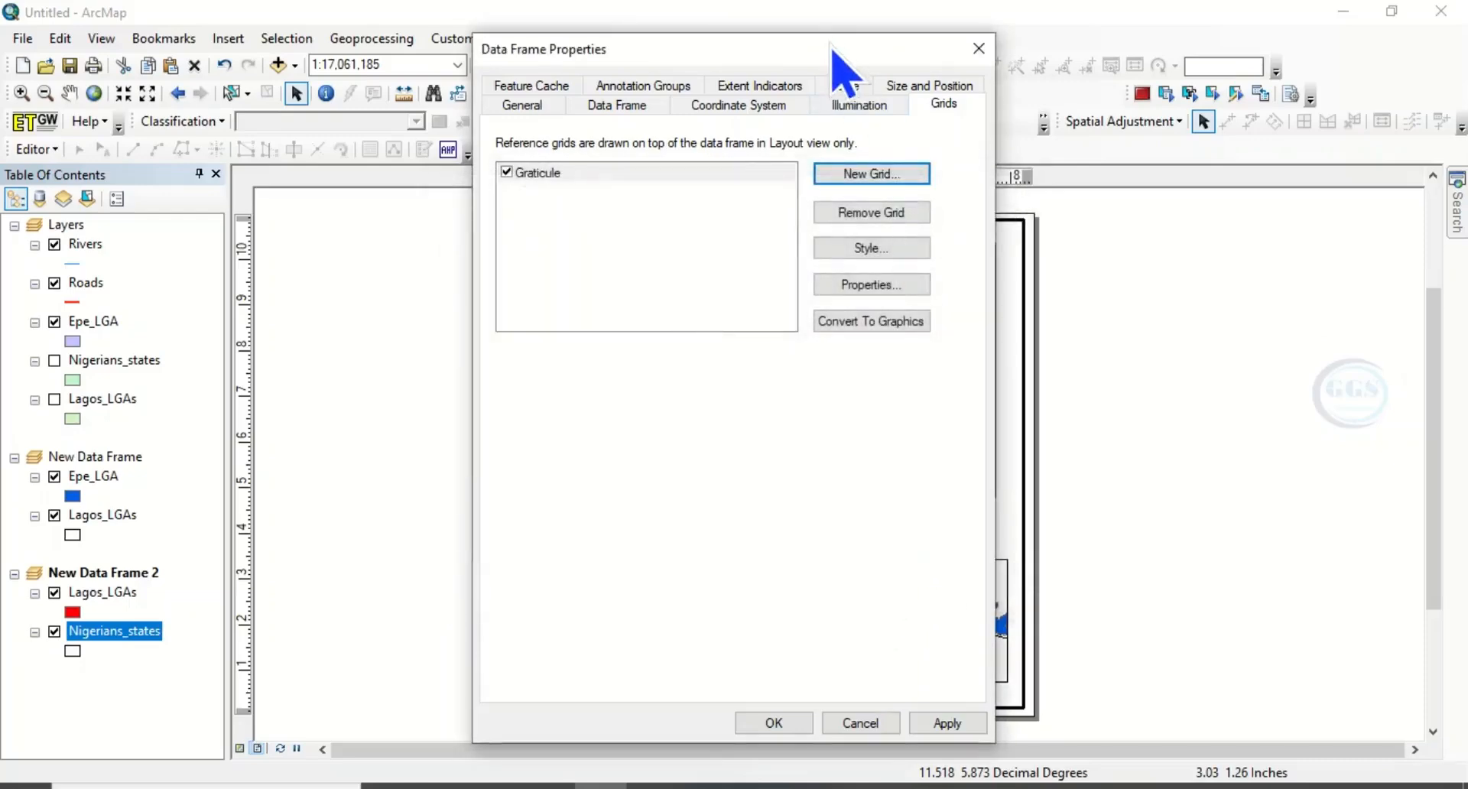
drag(832, 48, 762, 16)
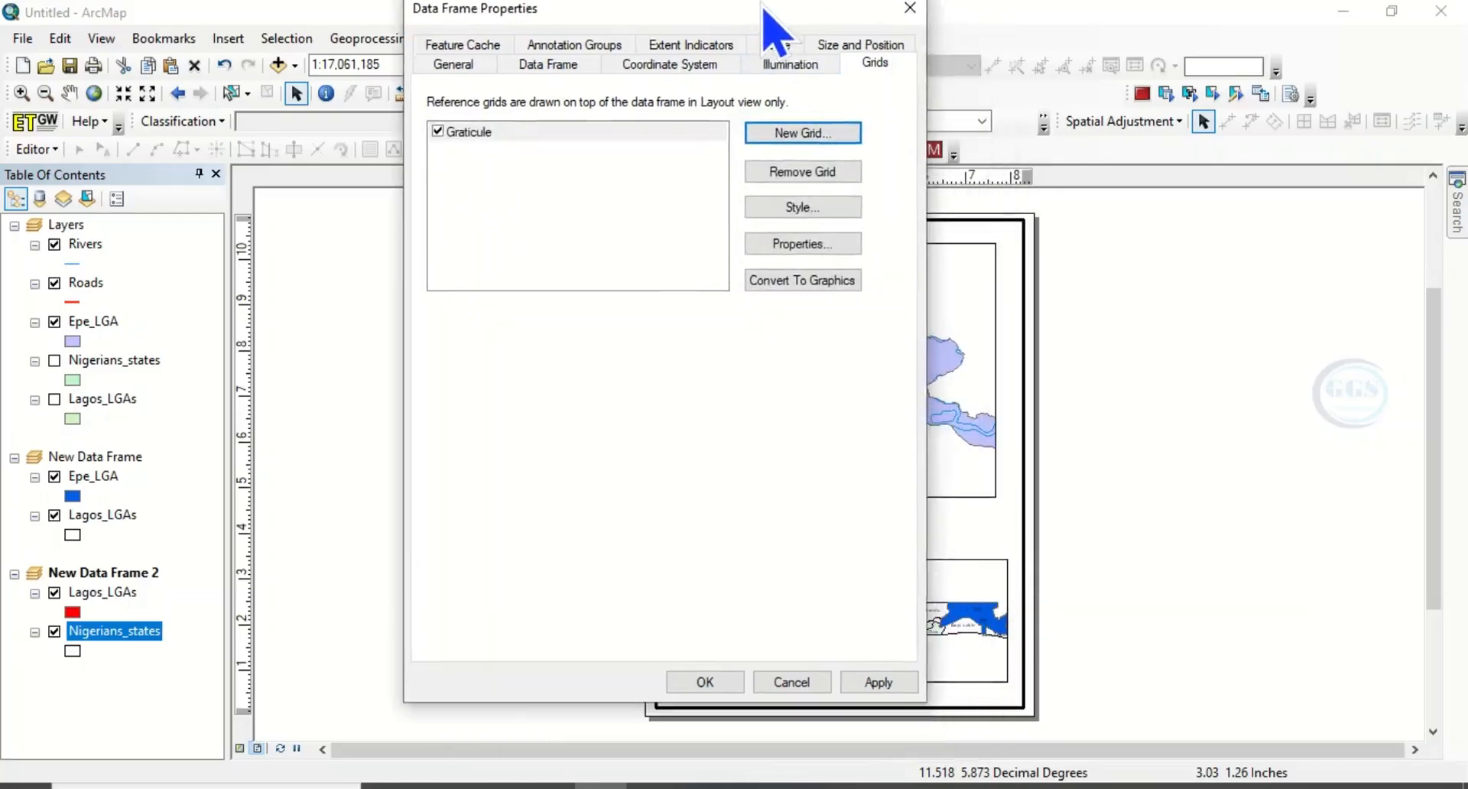
click(879, 691)
click(723, 692)
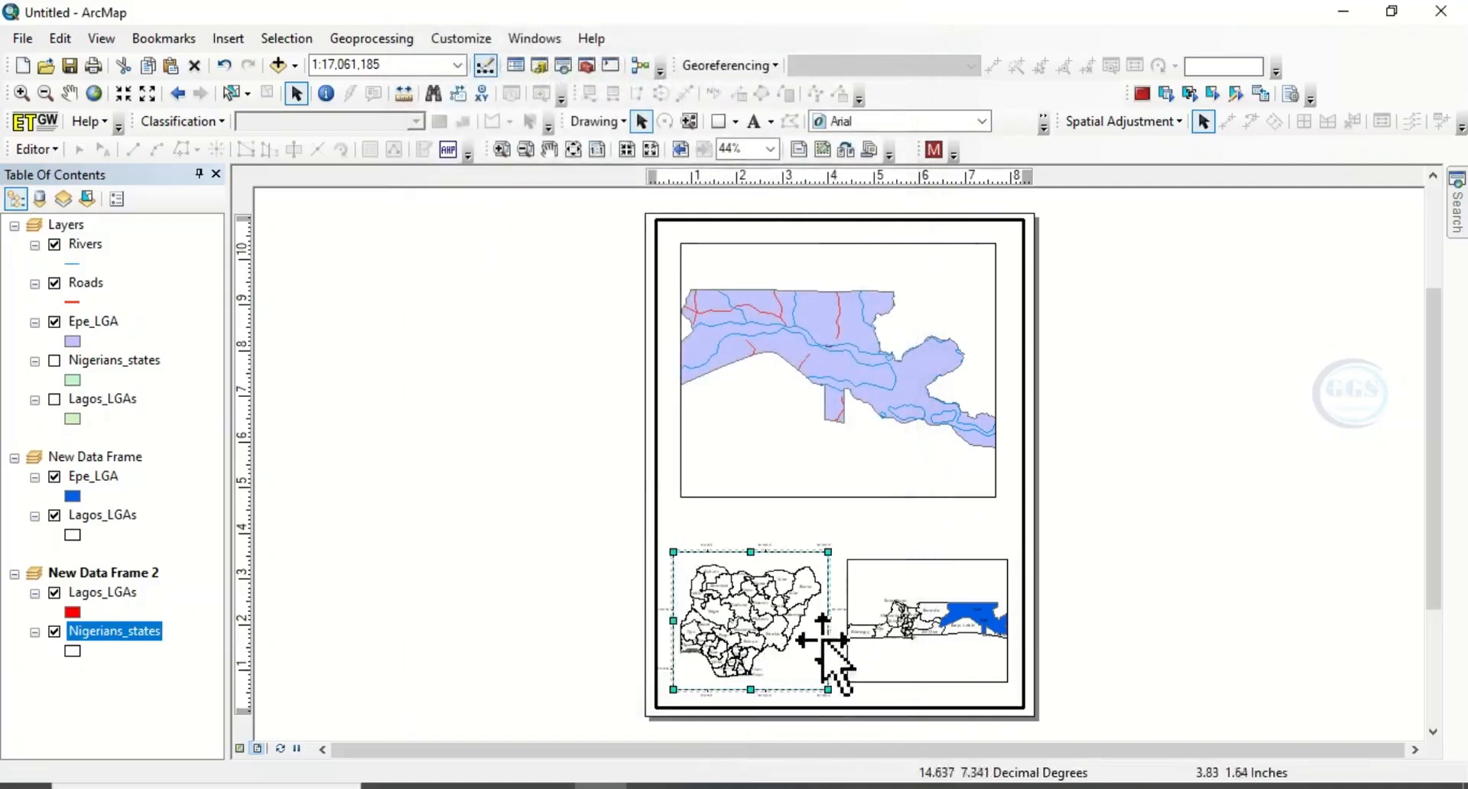
- Set the Nigeria inset graticule's left and right labels to vertical orientation
right_click(814, 680)
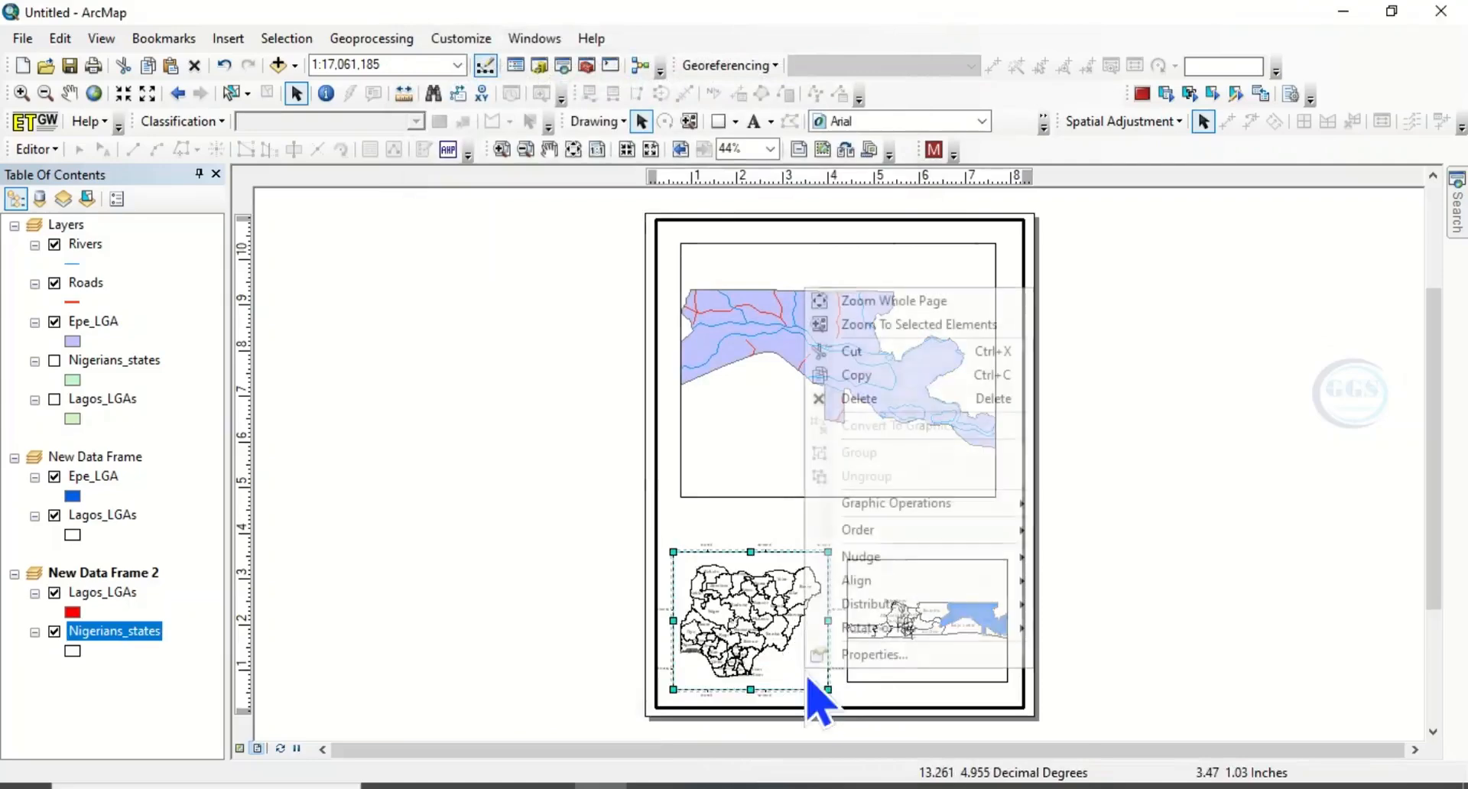
click(860, 662)
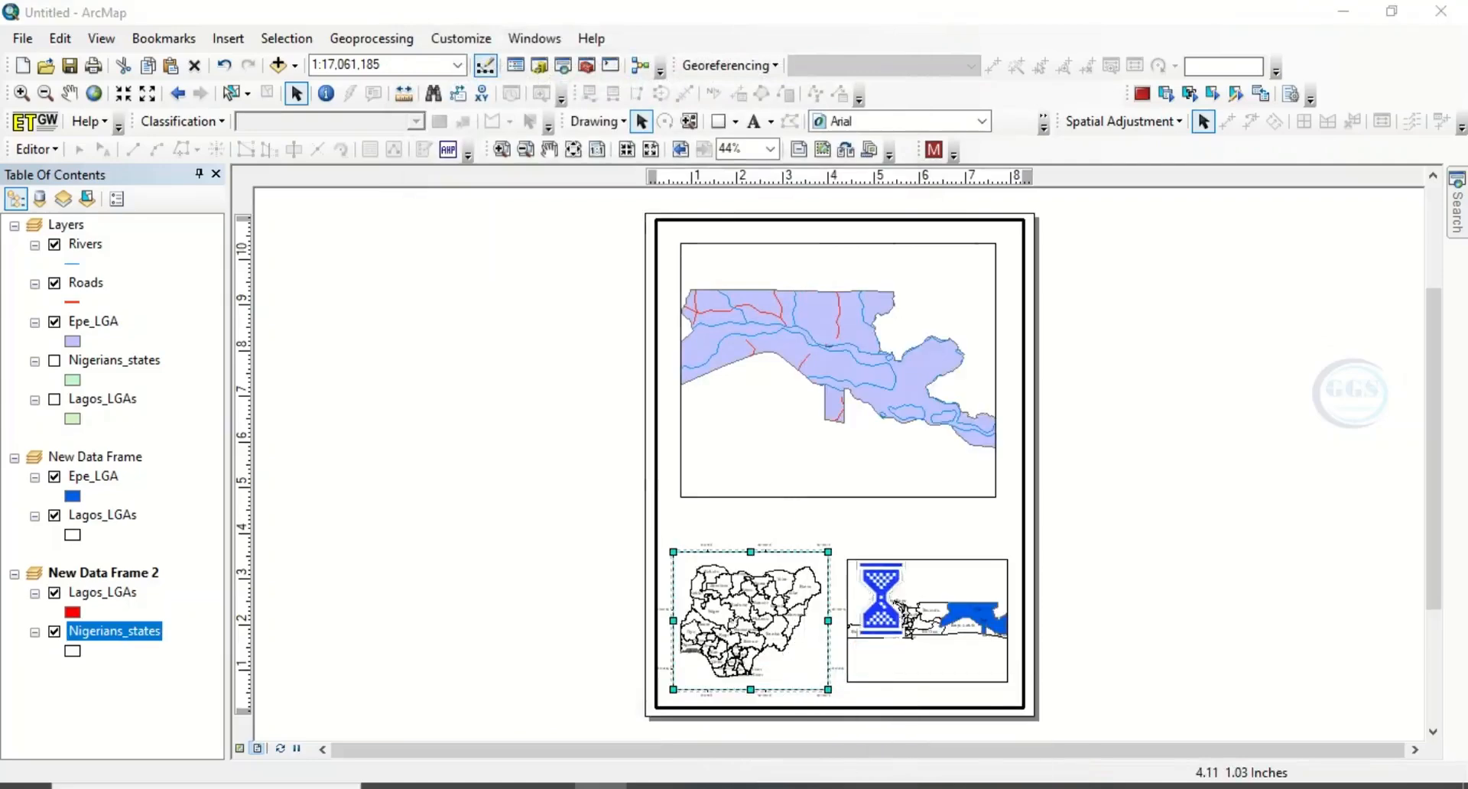
click(865, 306)
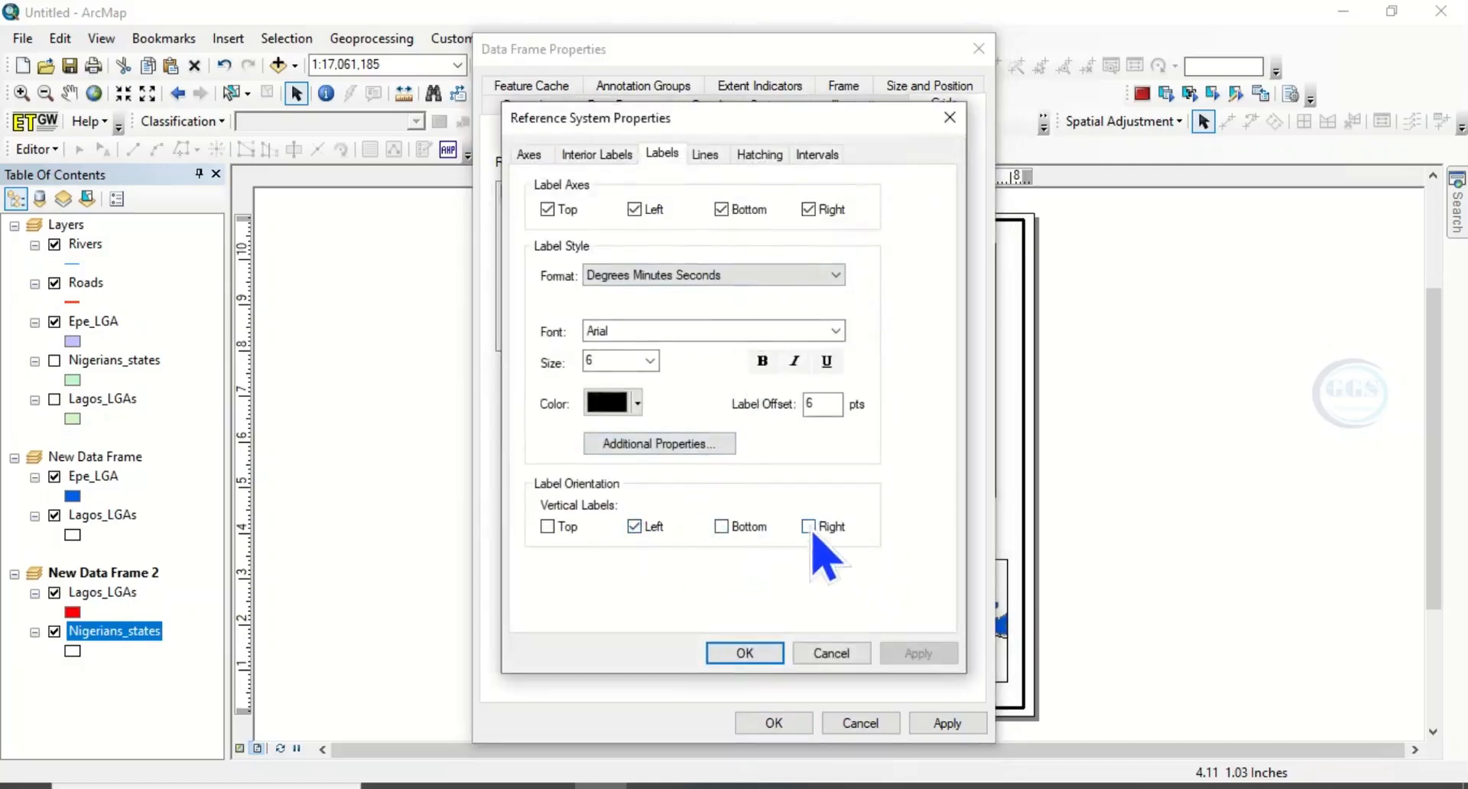
click(753, 660)
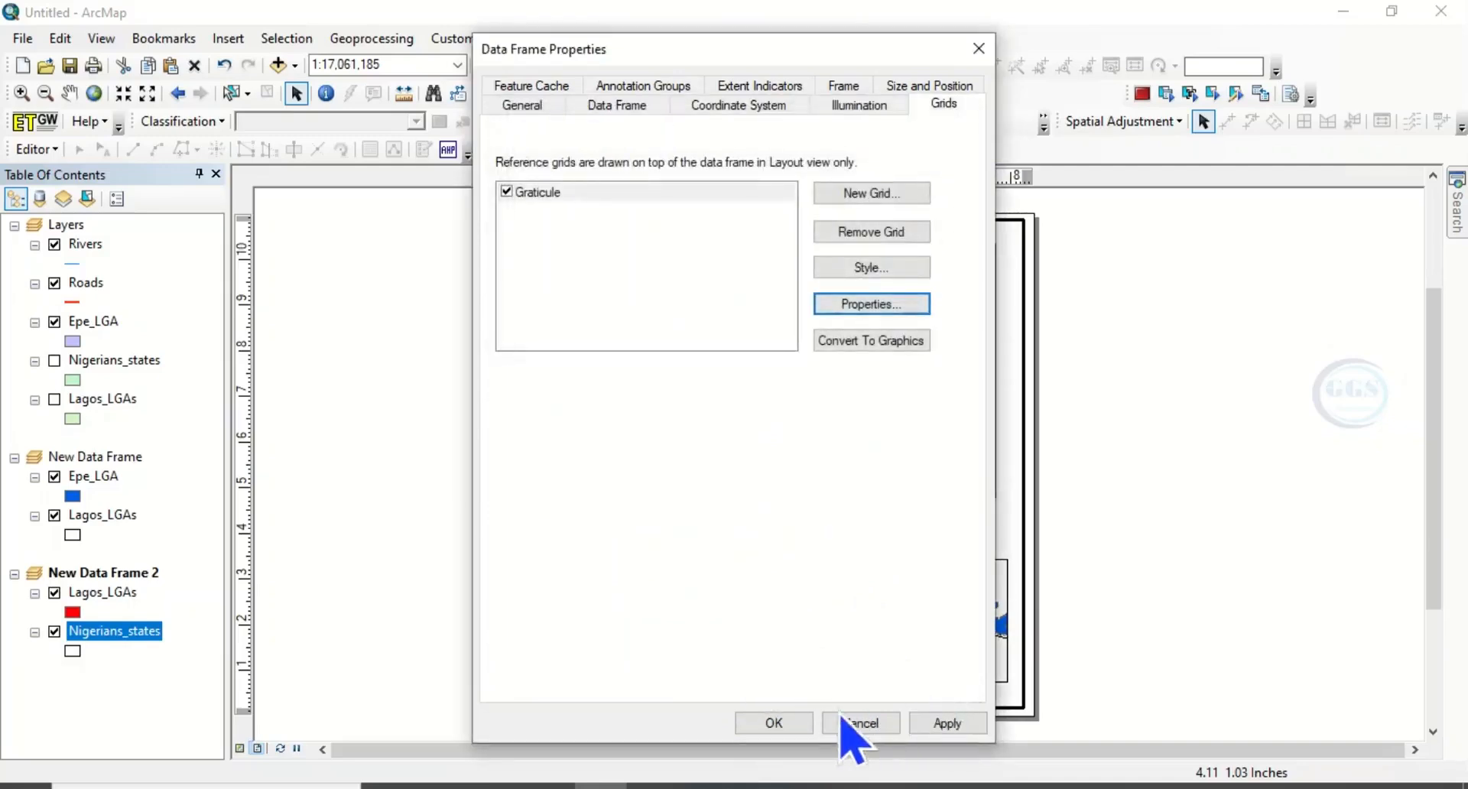
click(780, 725)
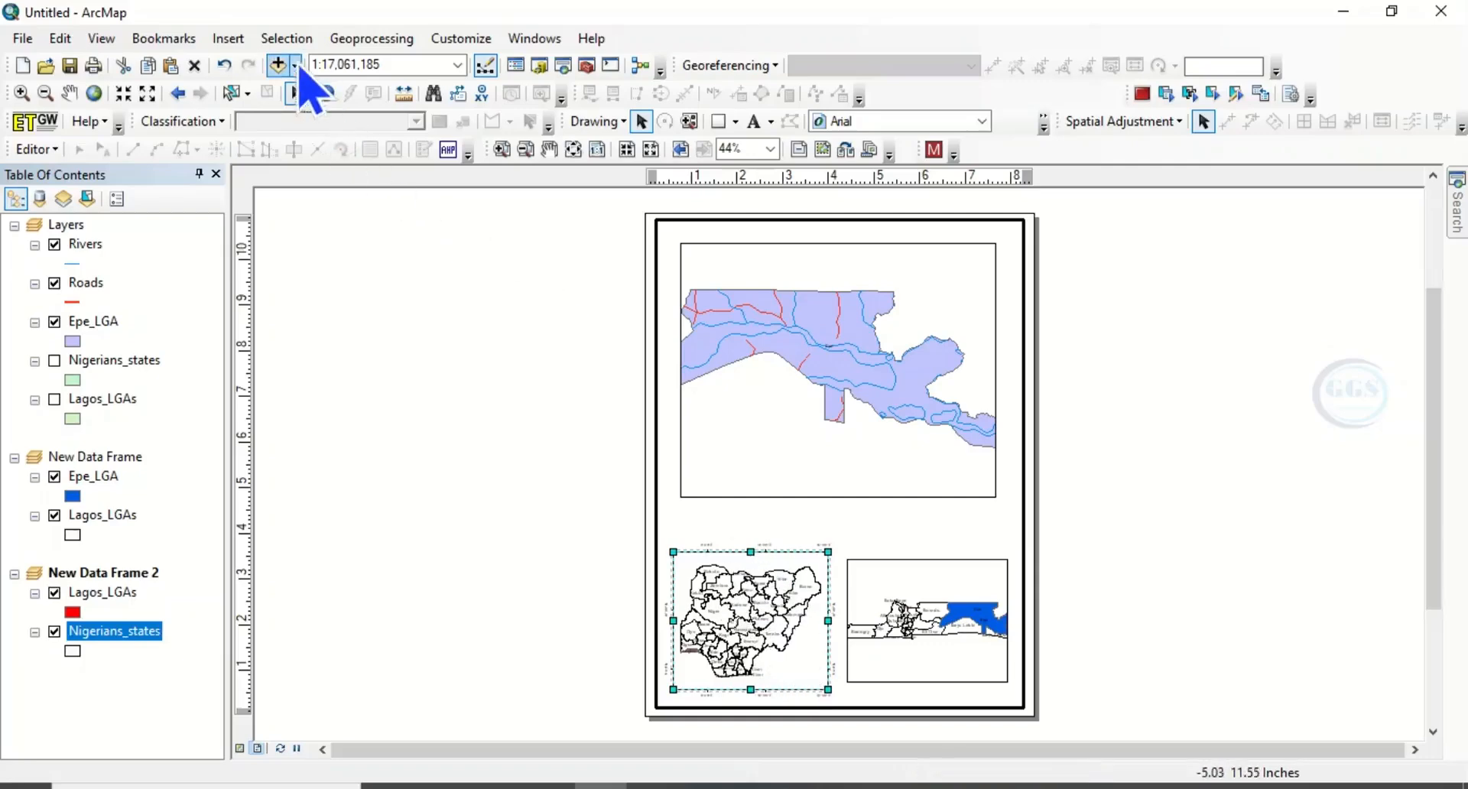
- Insert a single-column legend of Lagos_LGAs and Nigerians_states for the Nigeria inset and place it in the inset's lower-right corner
click(229, 38)
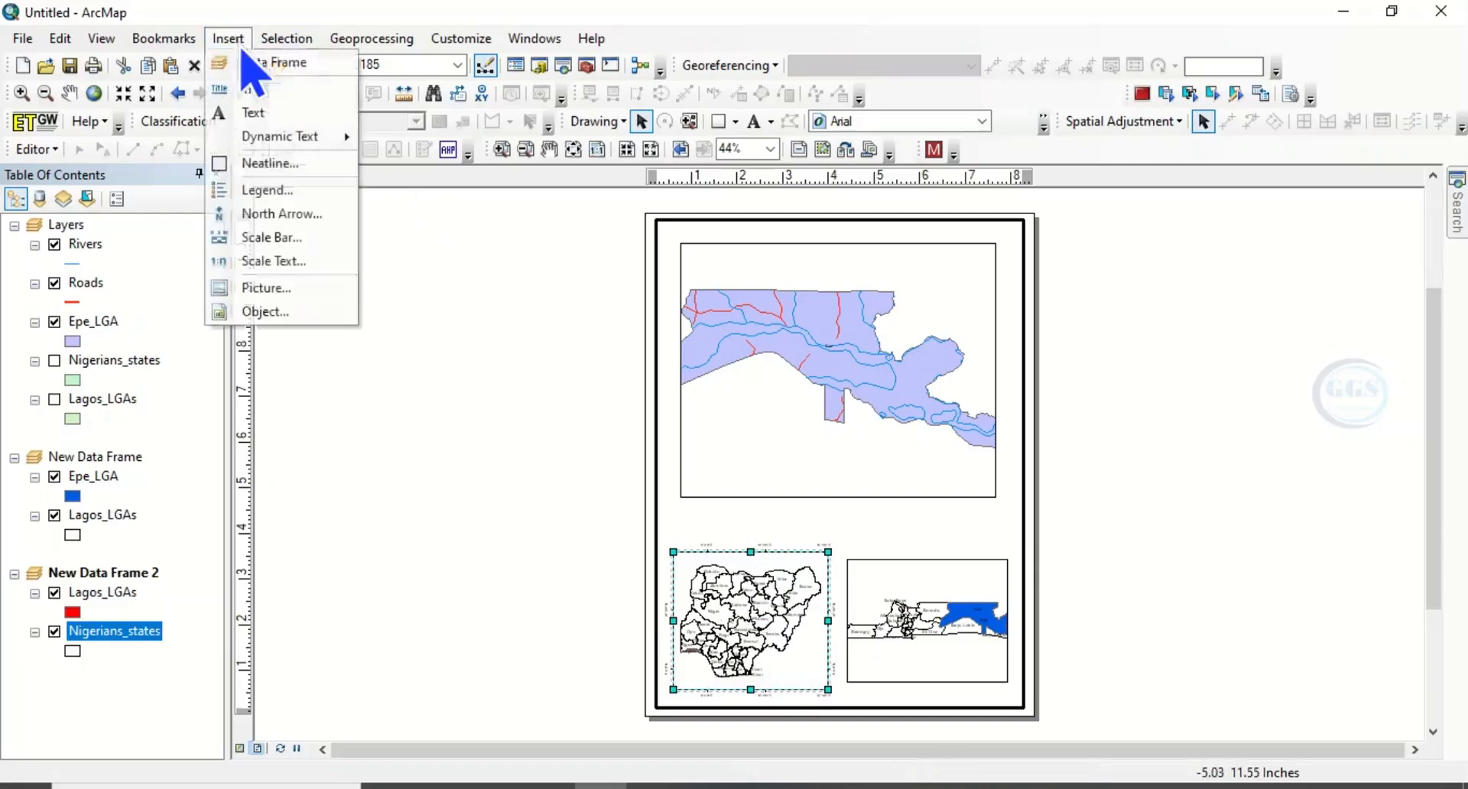
click(275, 191)
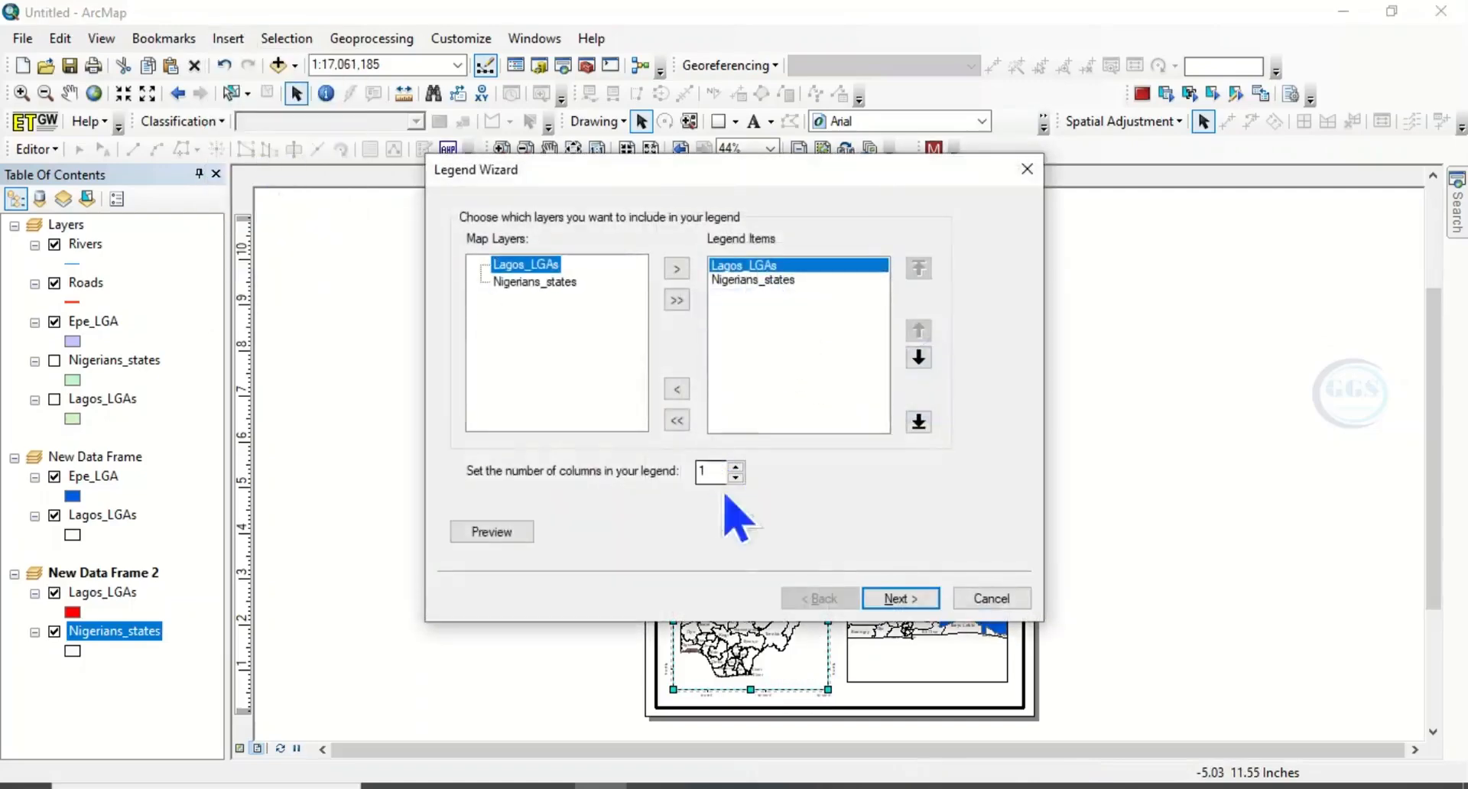
click(899, 598)
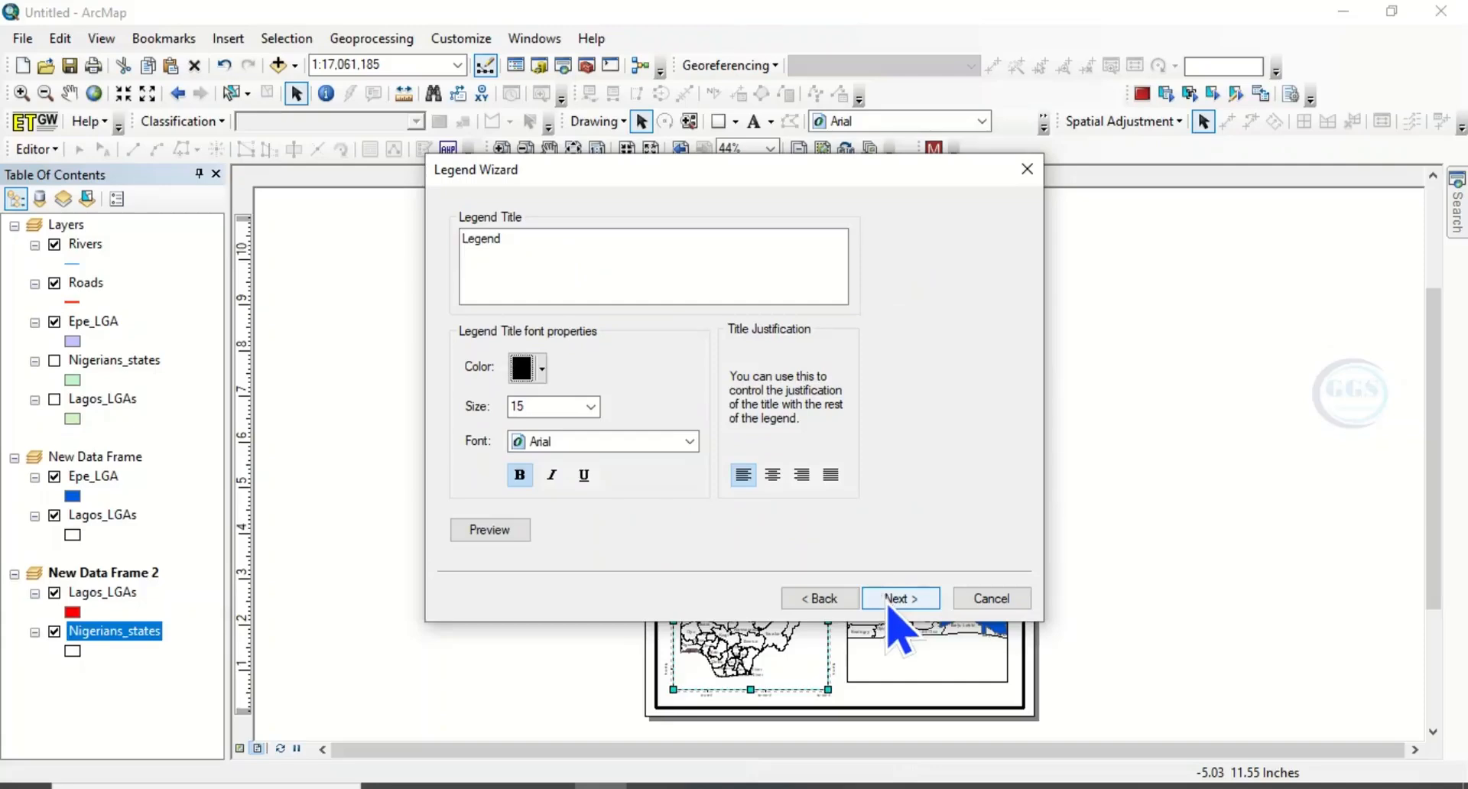
click(898, 598)
click(898, 598)
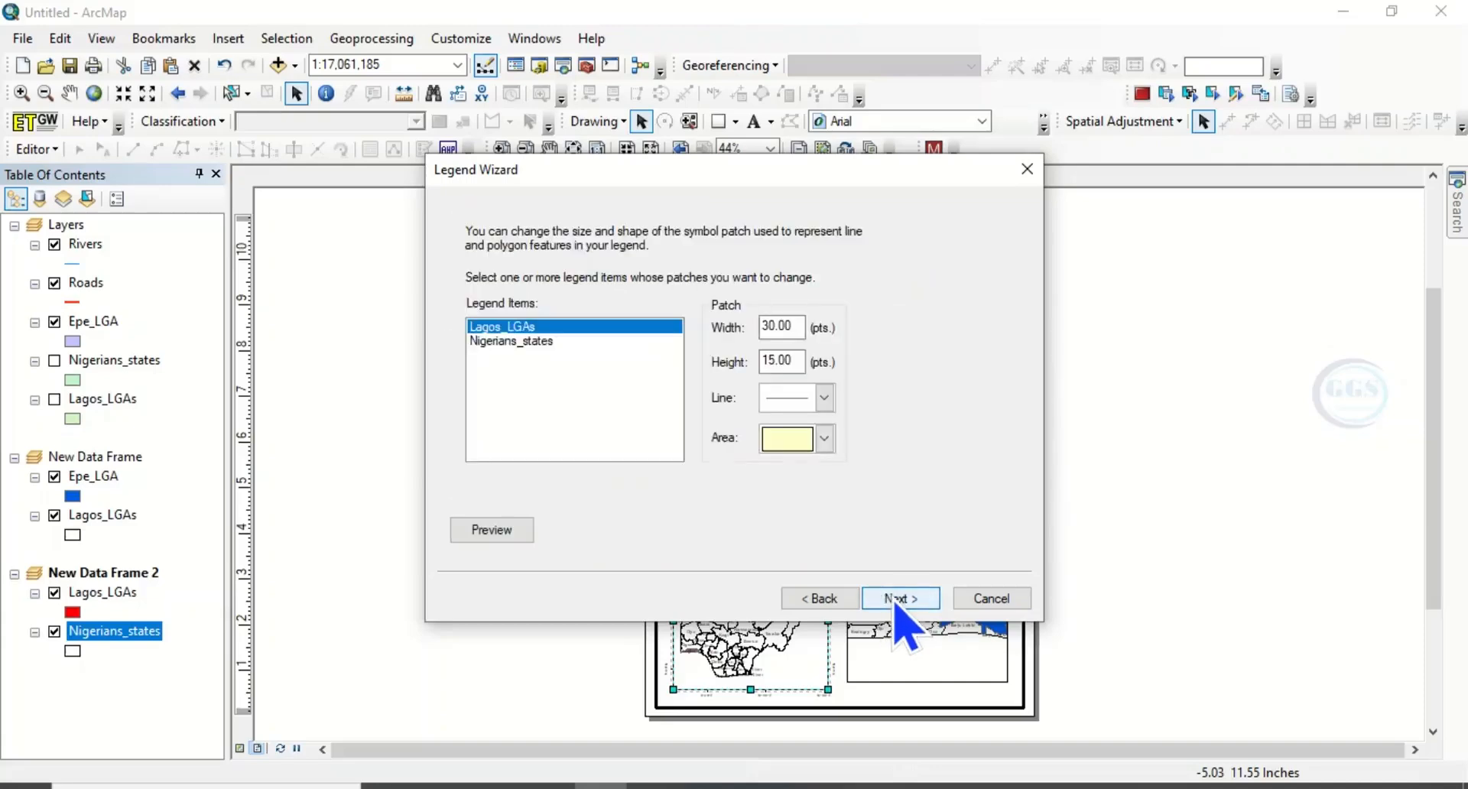
click(901, 600)
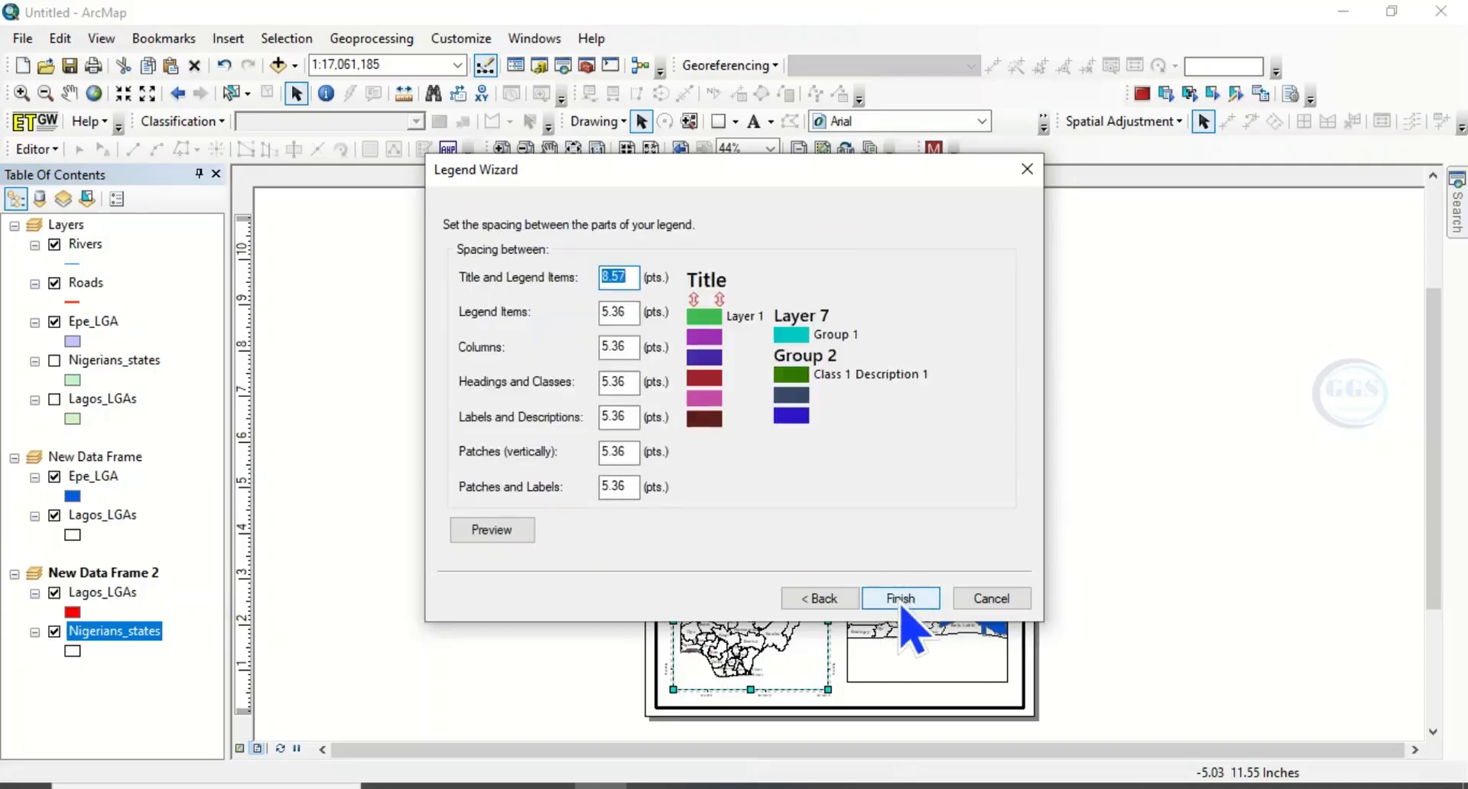
click(901, 600)
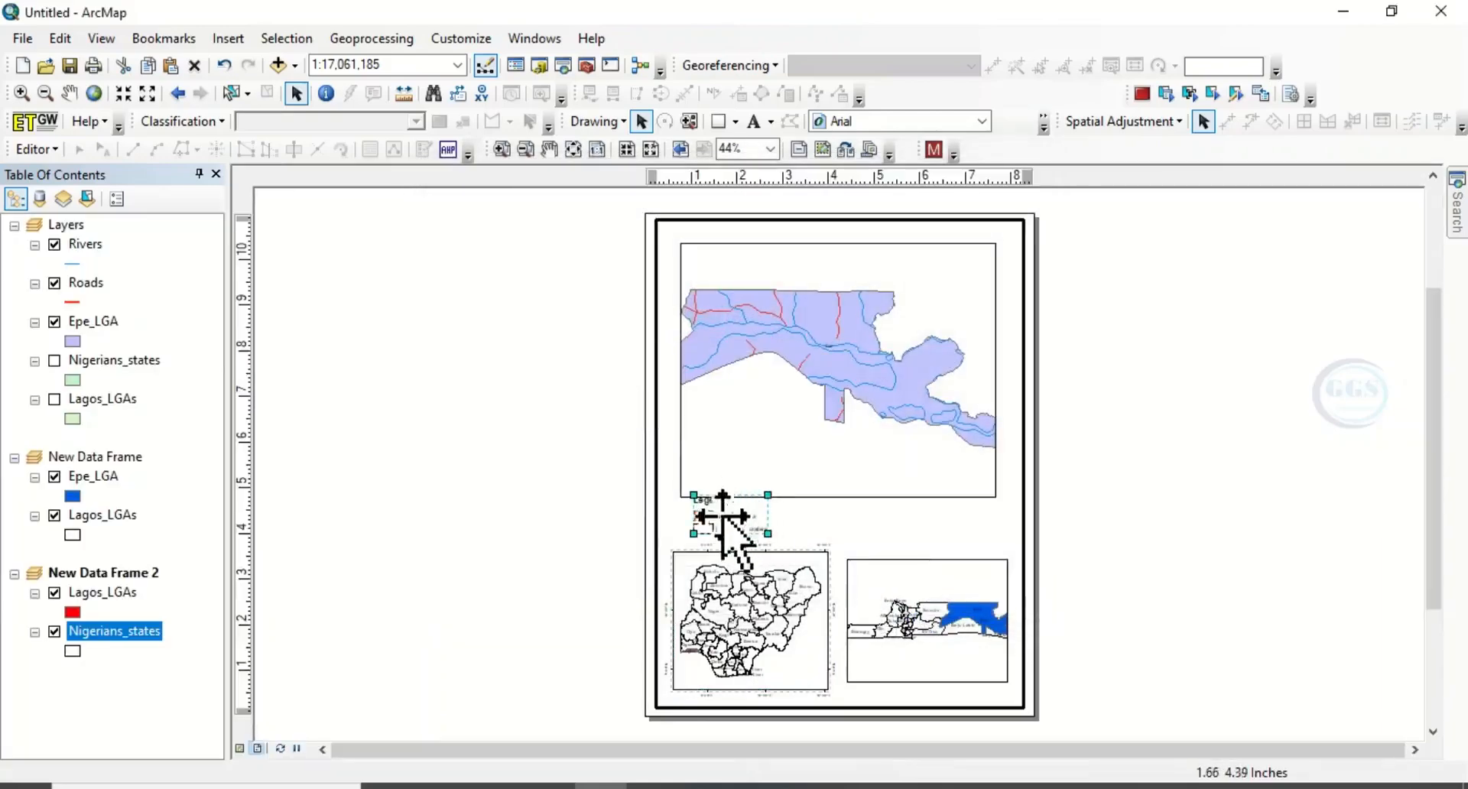
mouse_move(722, 518)
mouse_down()
mouse_move(782, 672)
mouse_move(768, 661)
mouse_up()
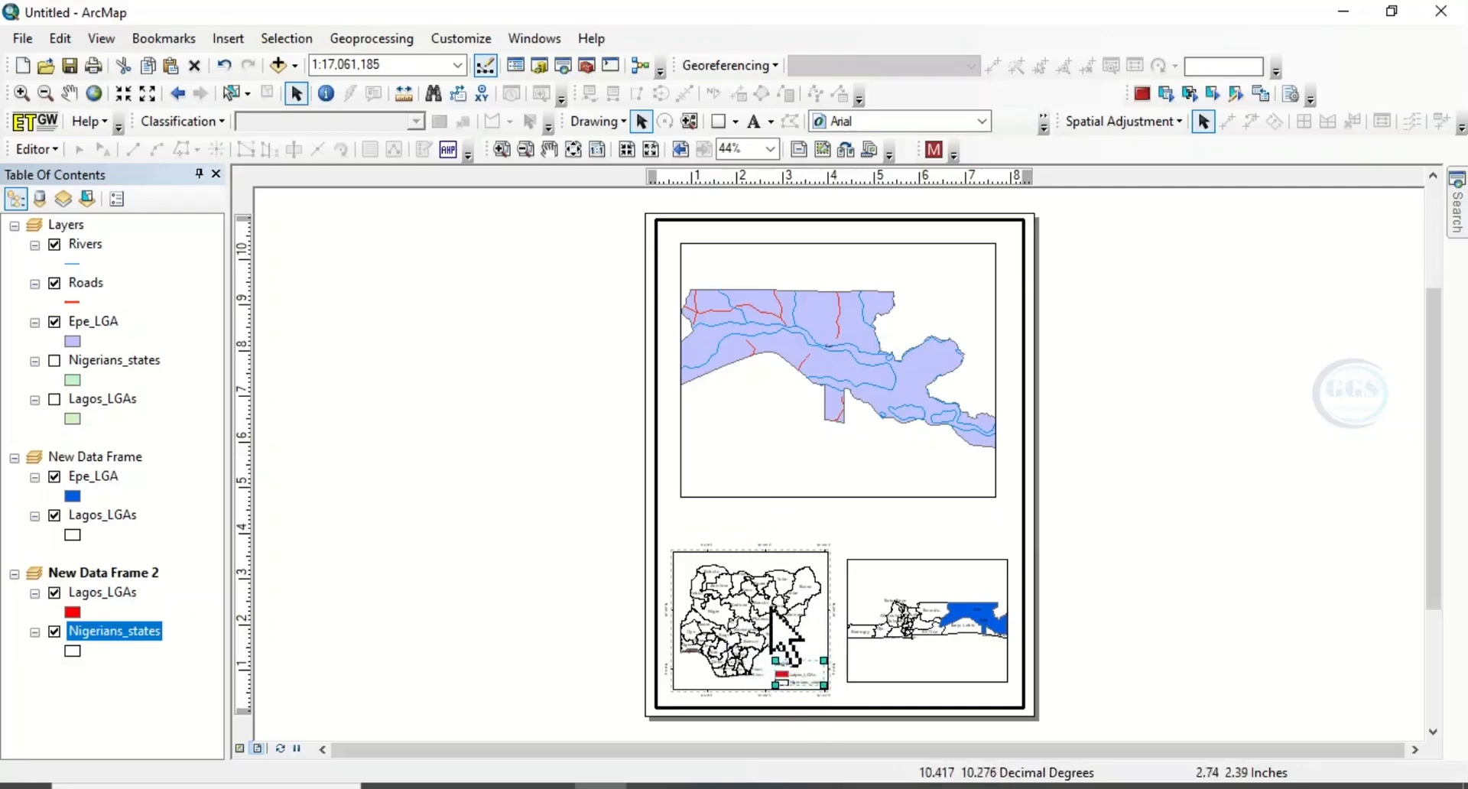
- Insert a Scale Line 1 scale bar for the Nigeria inset and place it along the inset's lower edge
click(689, 698)
click(717, 674)
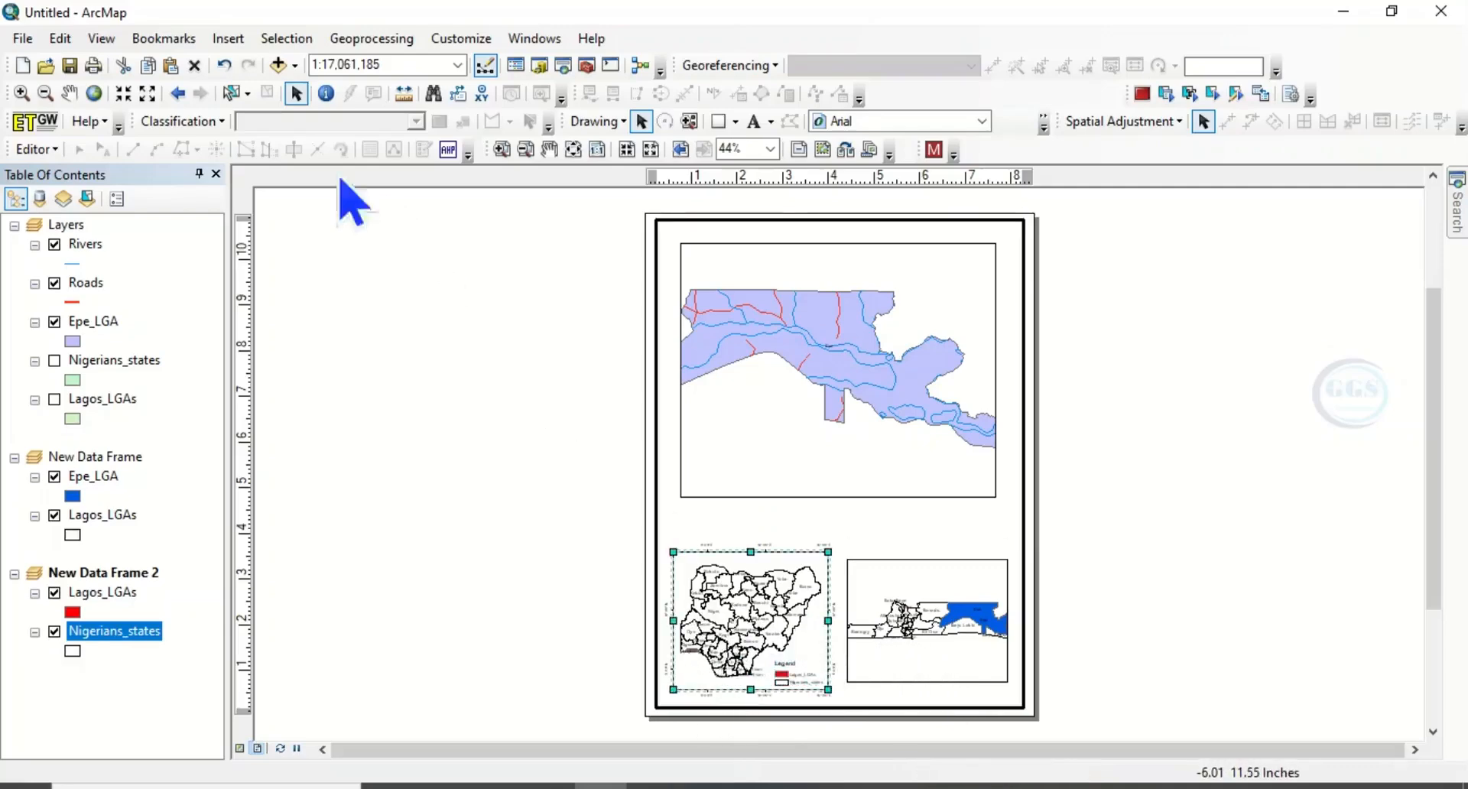
click(232, 42)
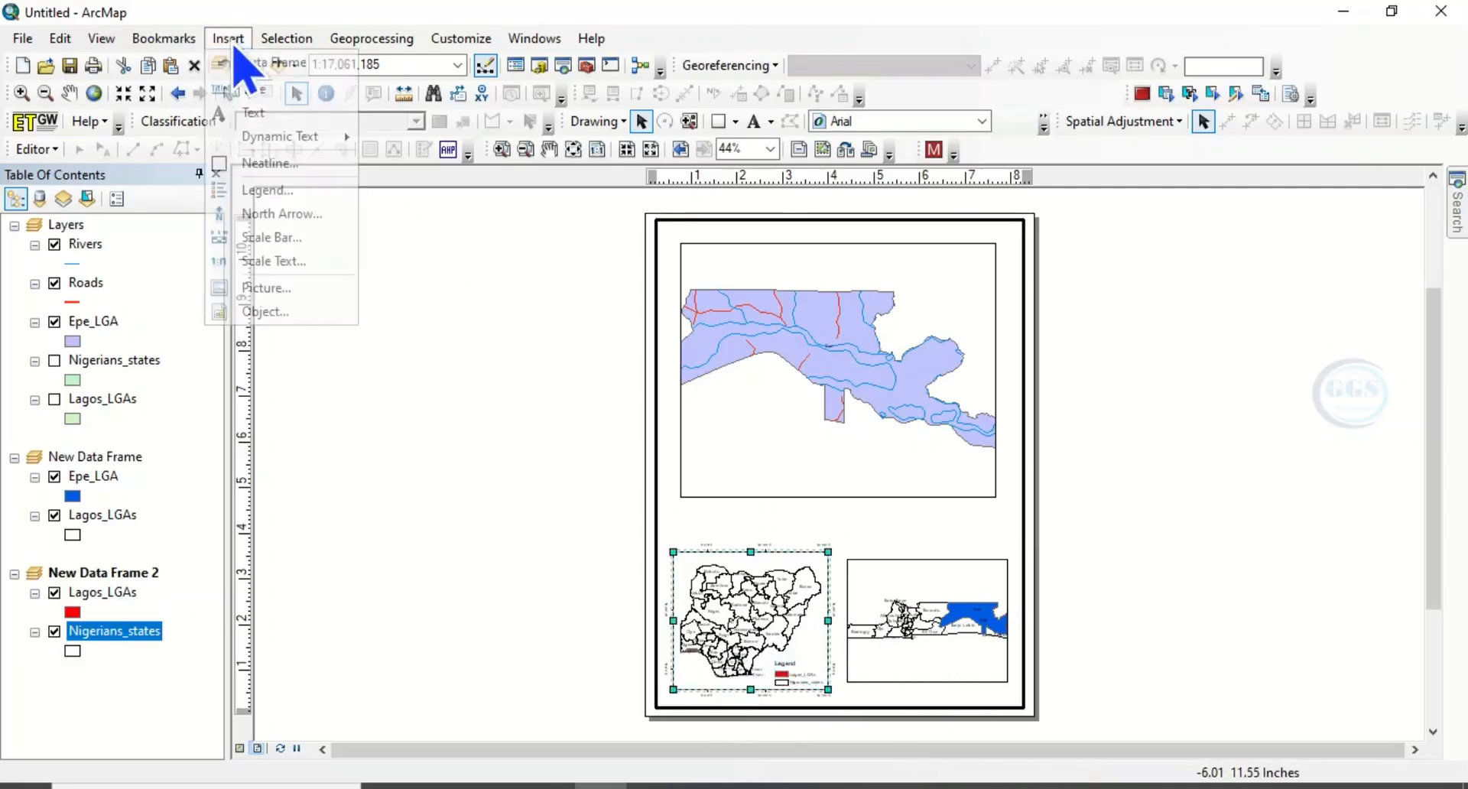
click(280, 241)
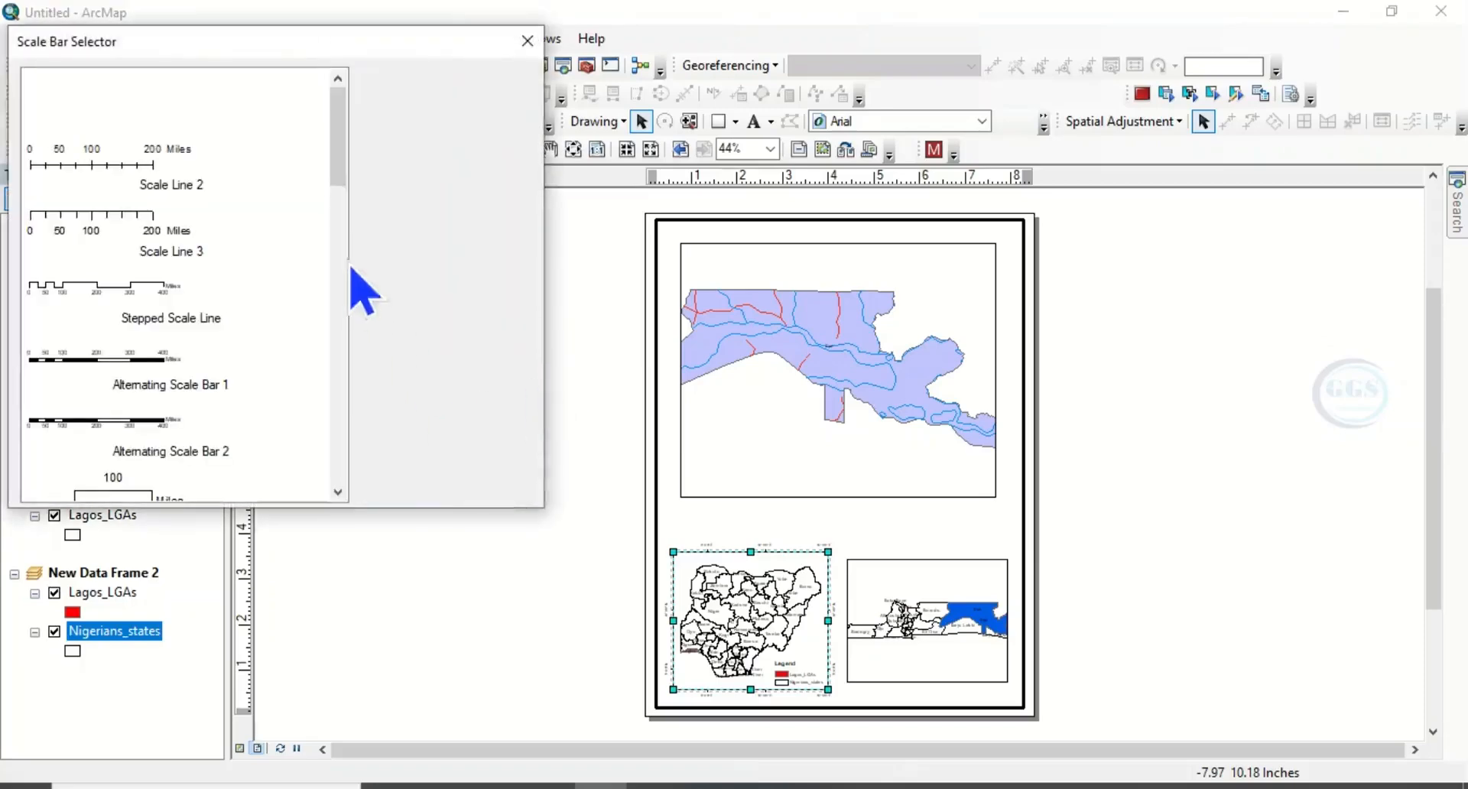
click(147, 97)
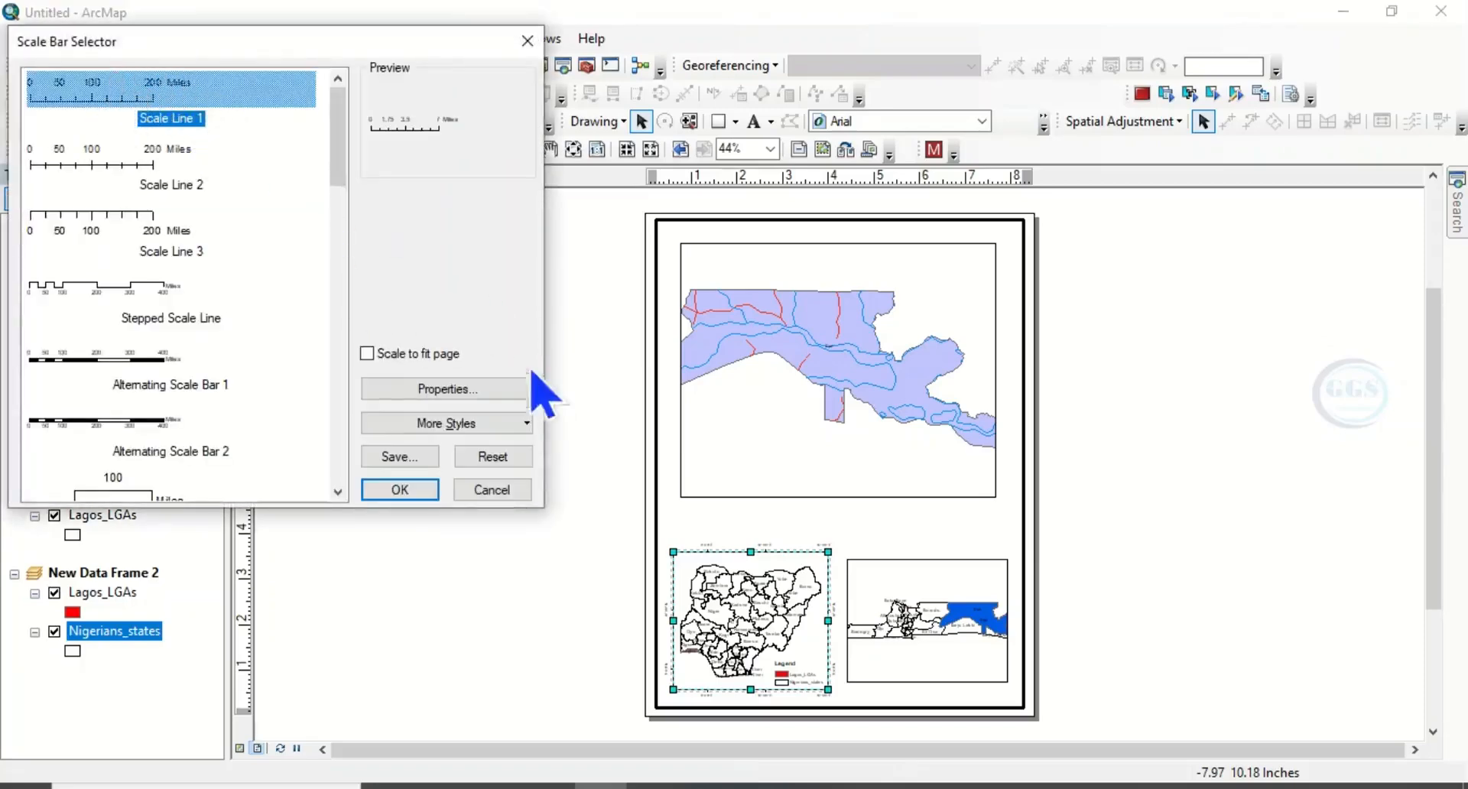
click(405, 493)
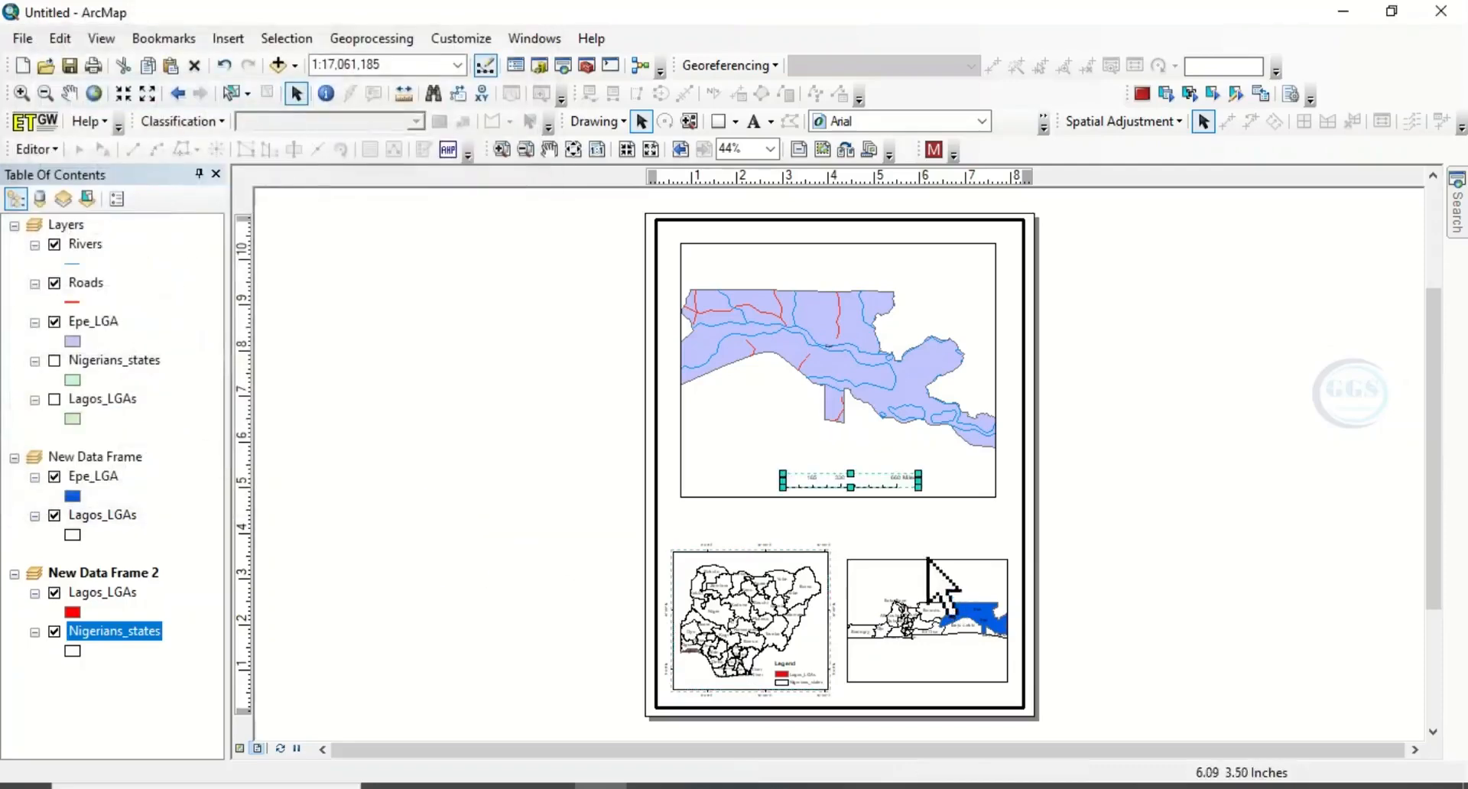
drag(838, 483, 732, 684)
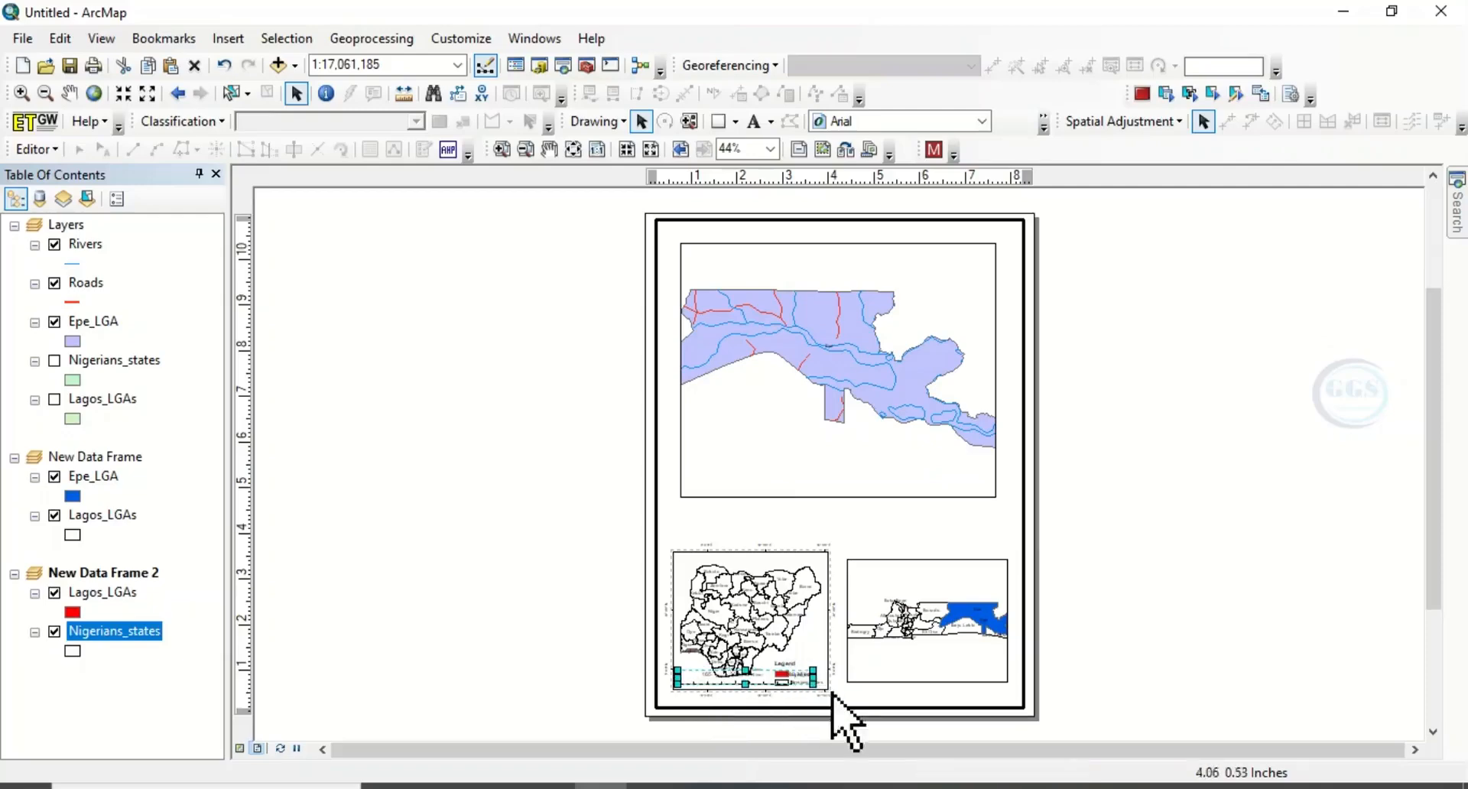
- Set the Nigeria scale bar to 2 subdivisions in Kilometers with the label Km, and narrow it to end beside the legend
right_click(730, 681)
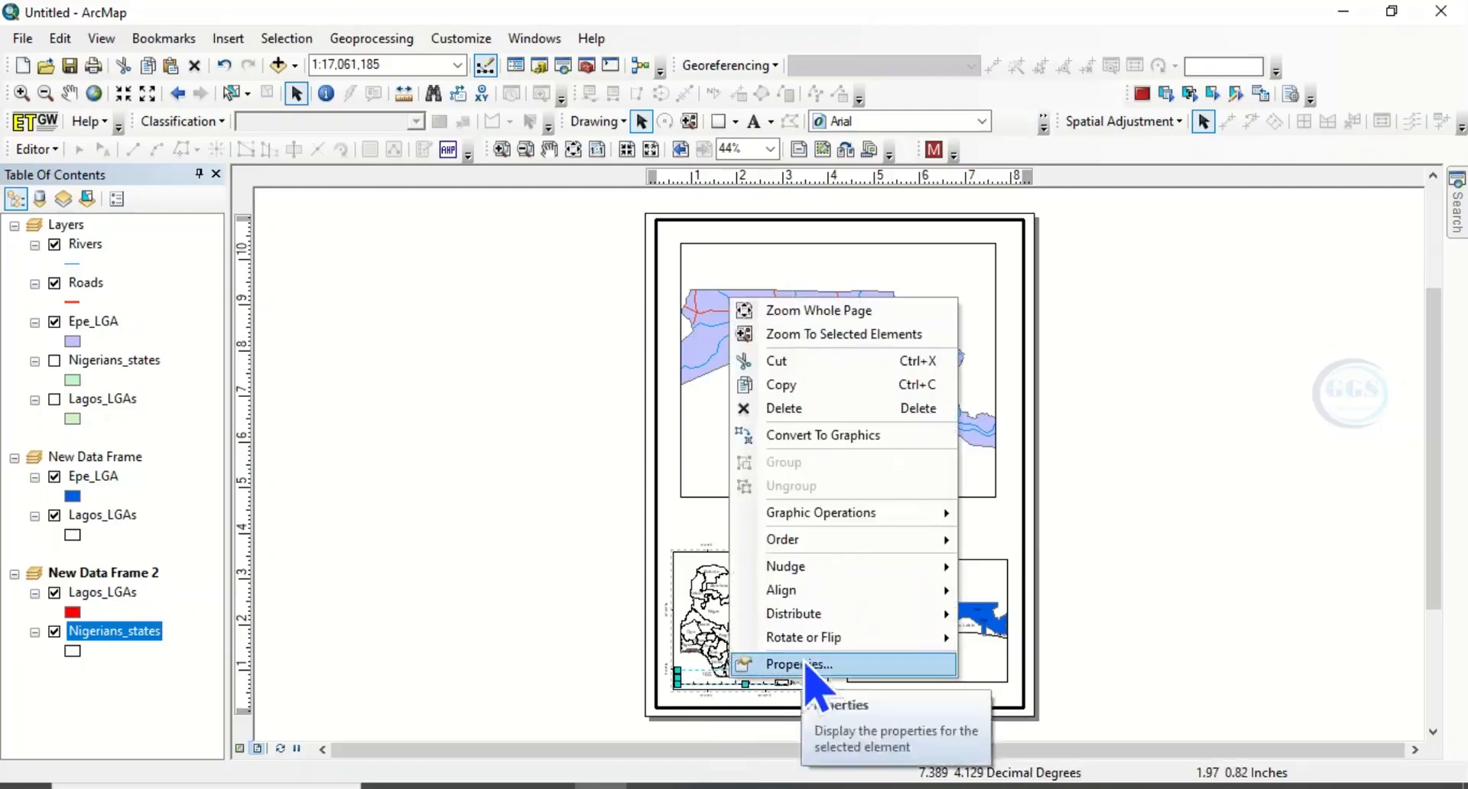
click(799, 665)
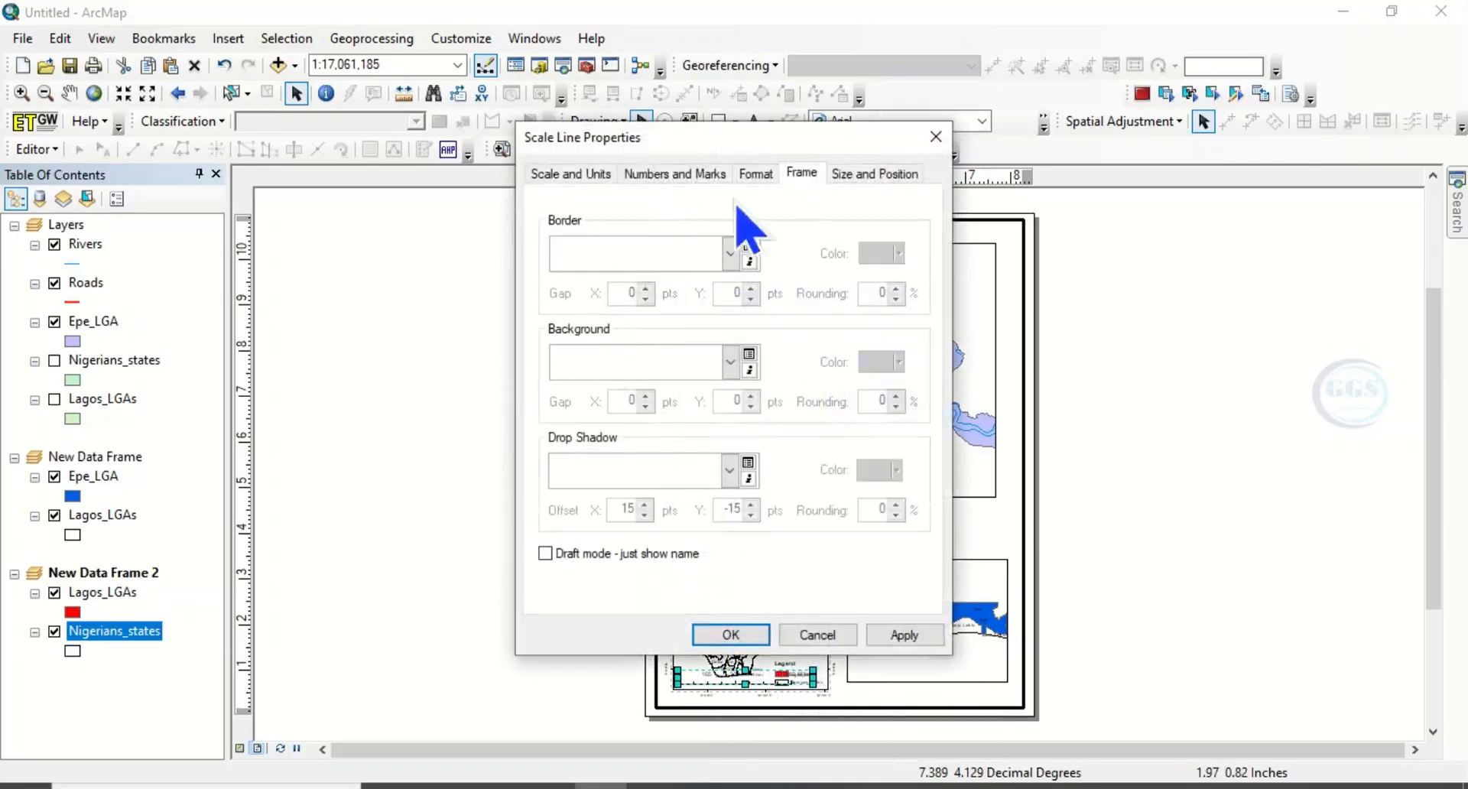
click(692, 177)
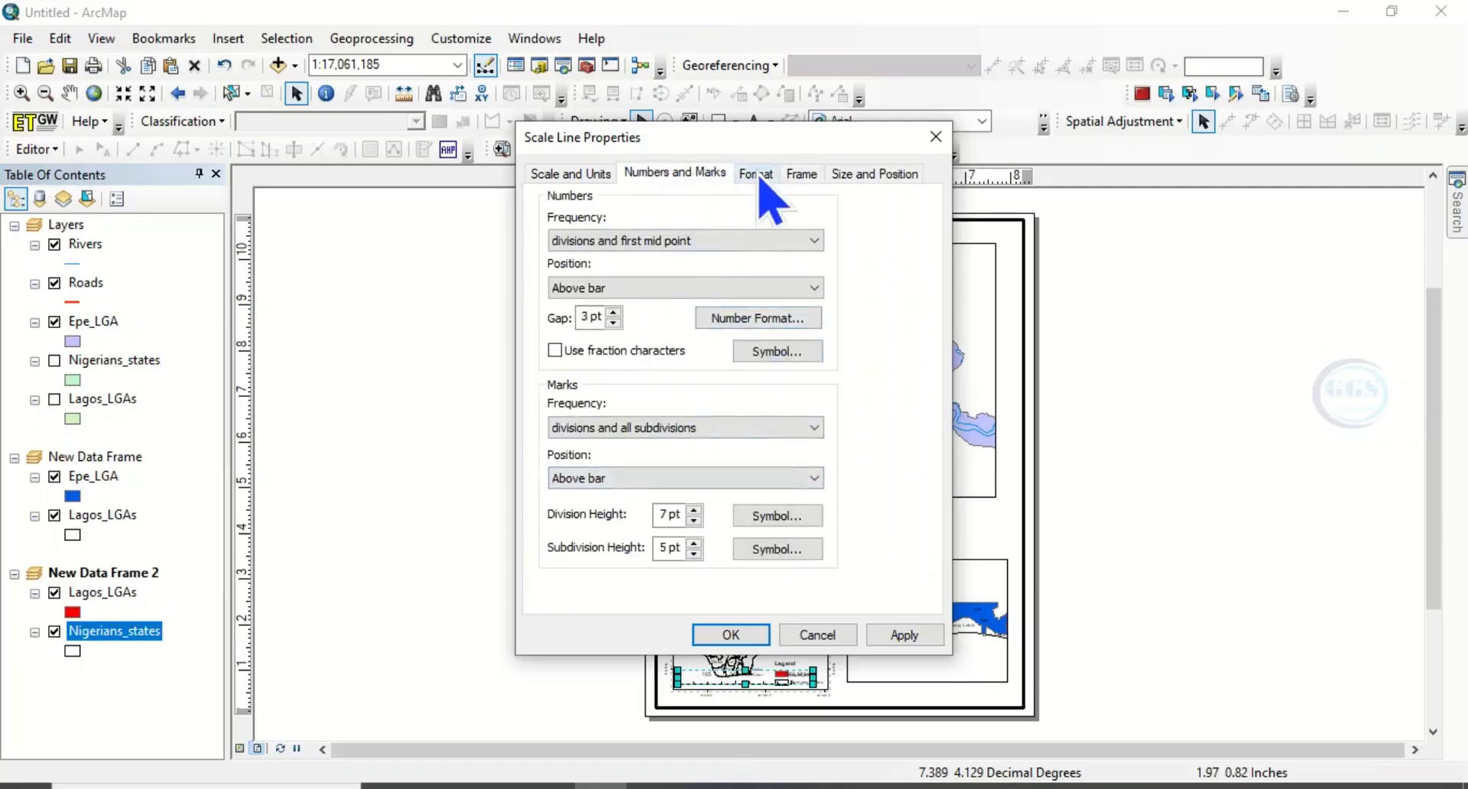
click(592, 181)
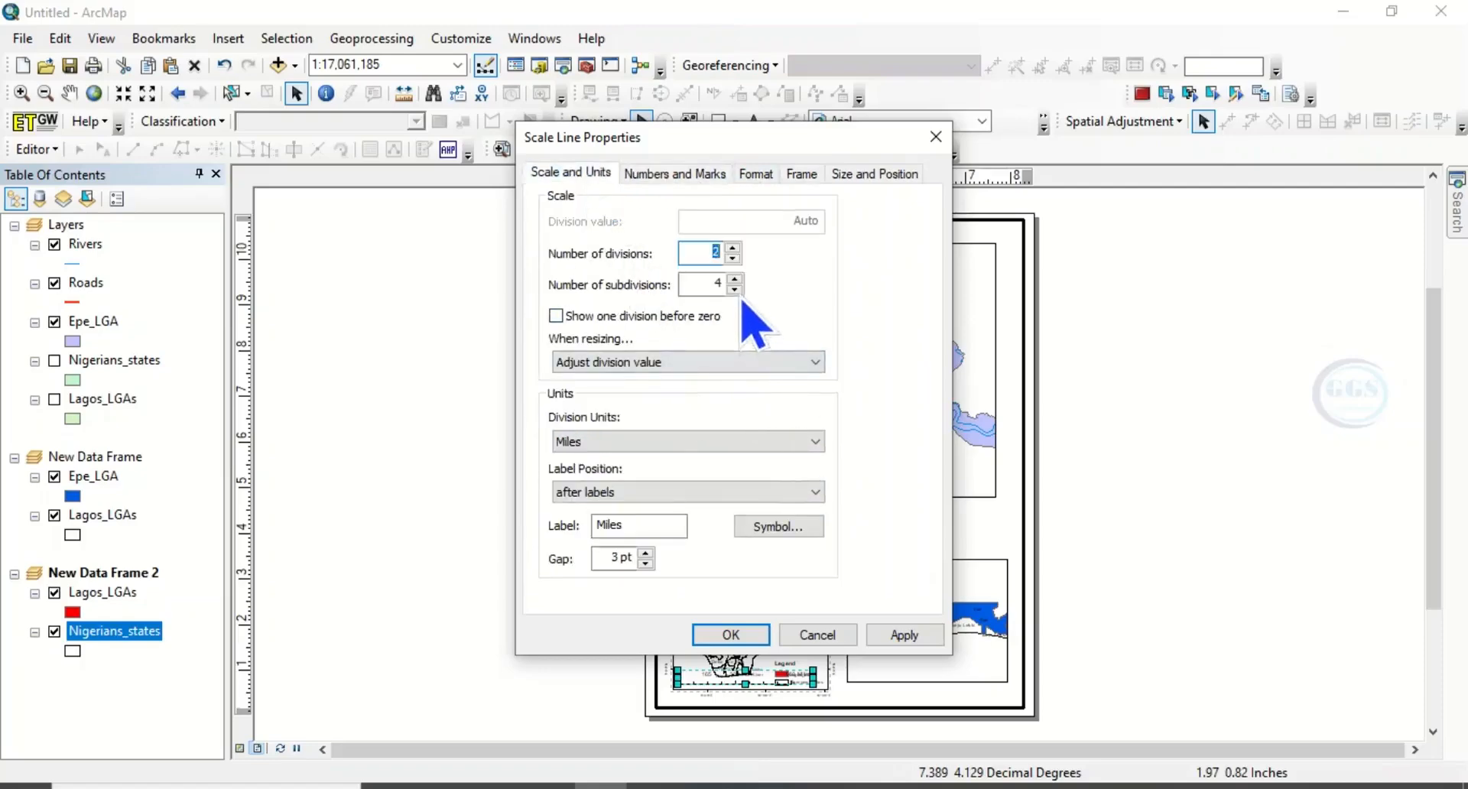
click(812, 442)
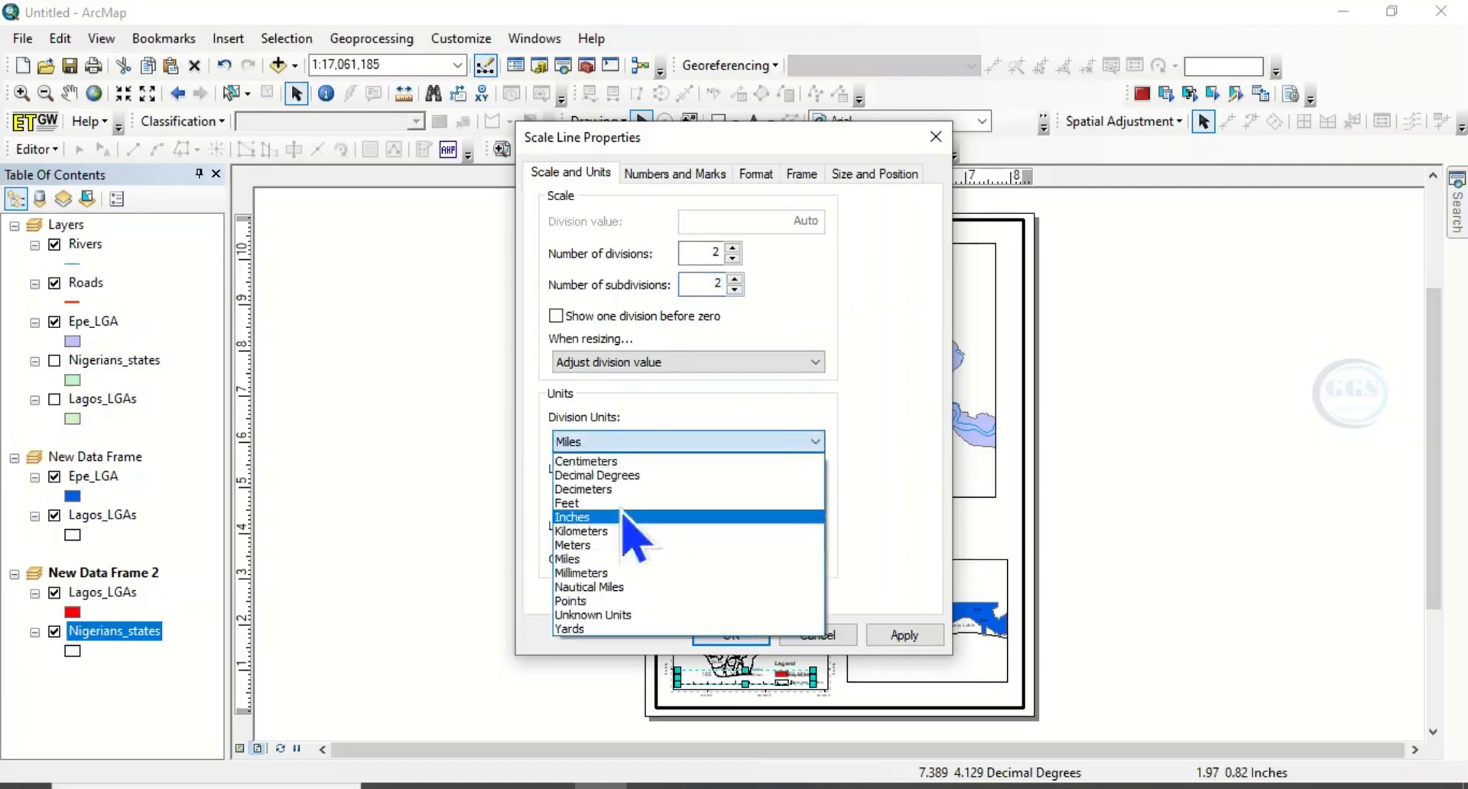
click(583, 532)
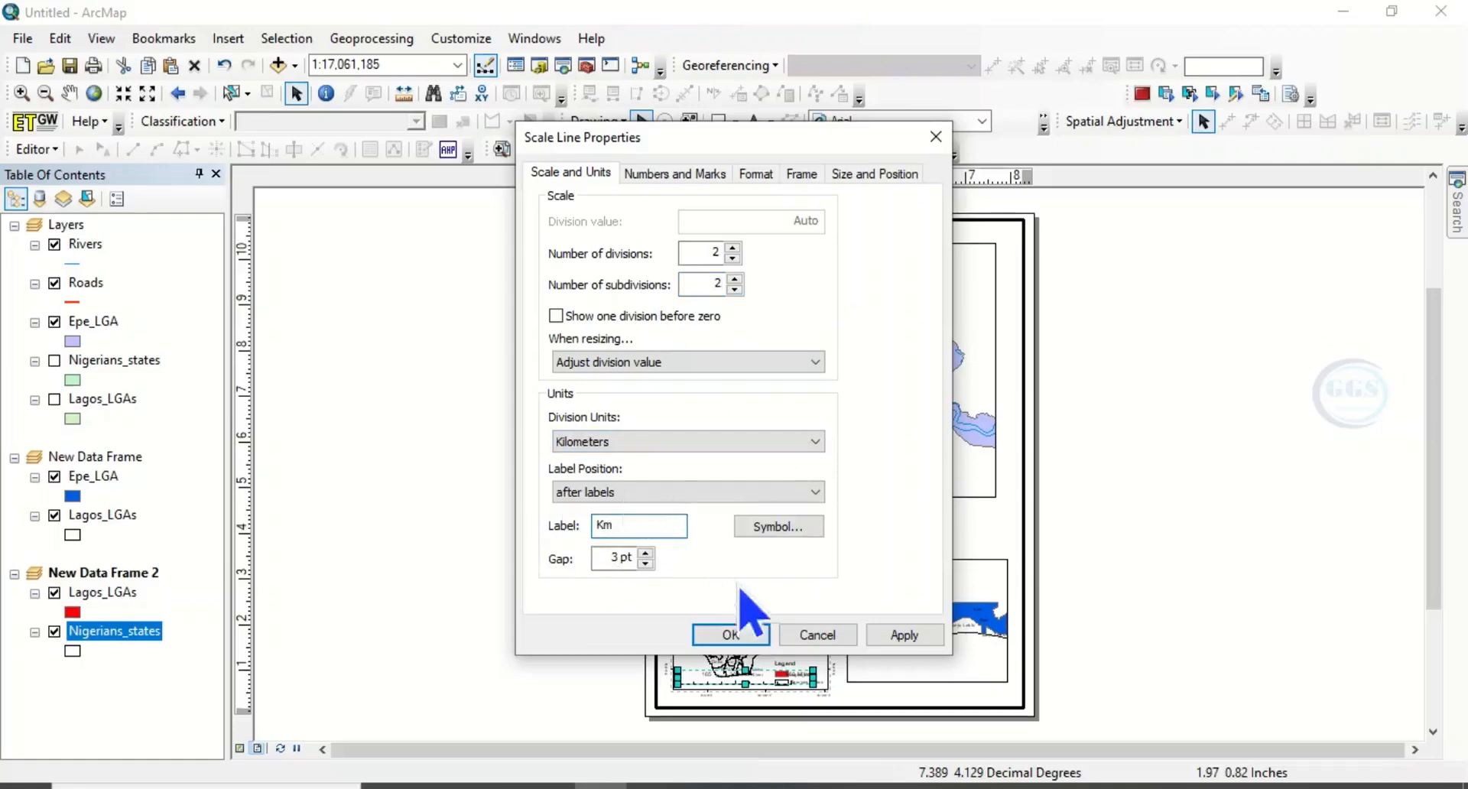
click(736, 634)
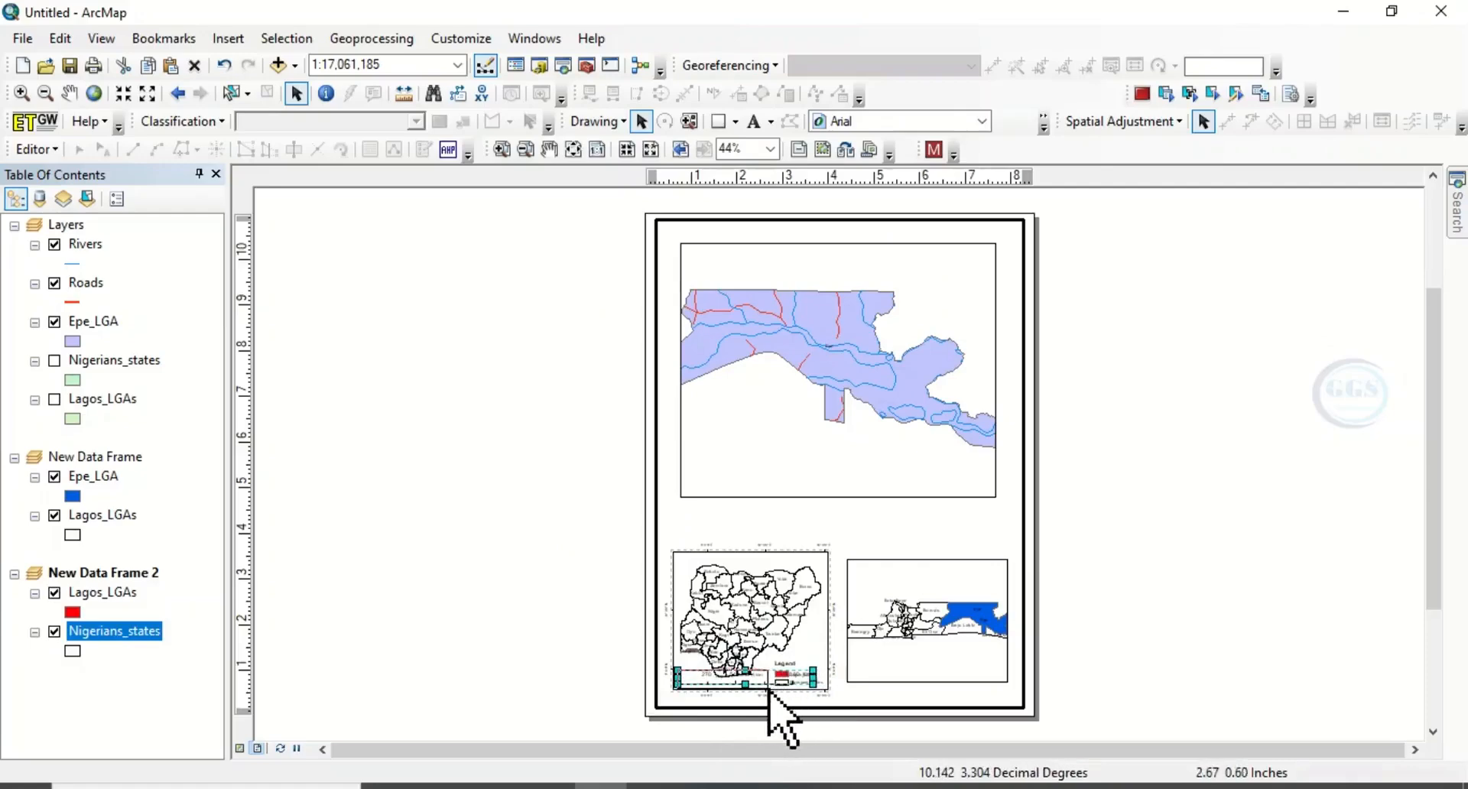
drag(768, 689, 767, 689)
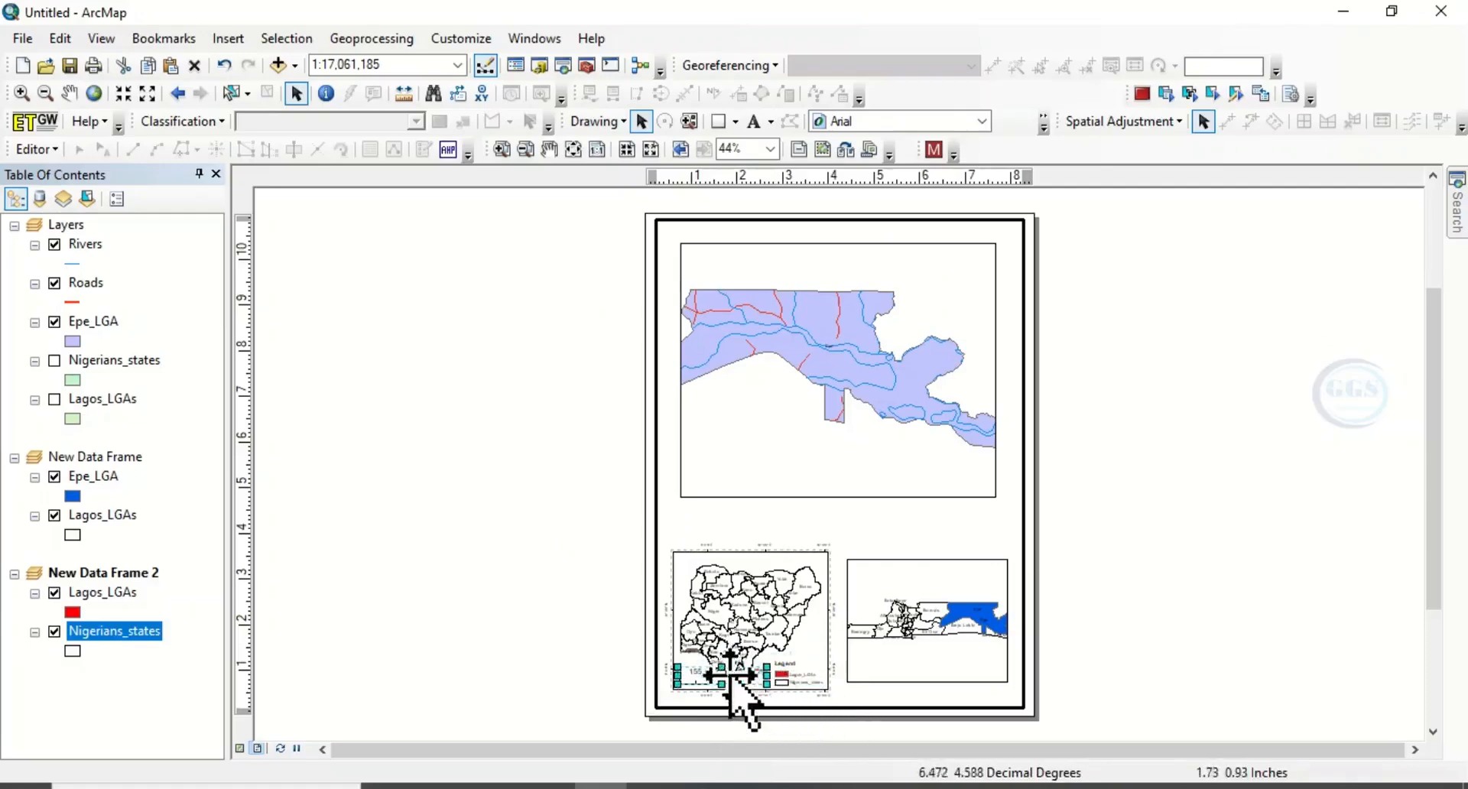
- Insert a single-column legend of Epe_LGA and Lagos_LGAs for the Lagos inset and place it in the inset's lower-right corner
click(918, 643)
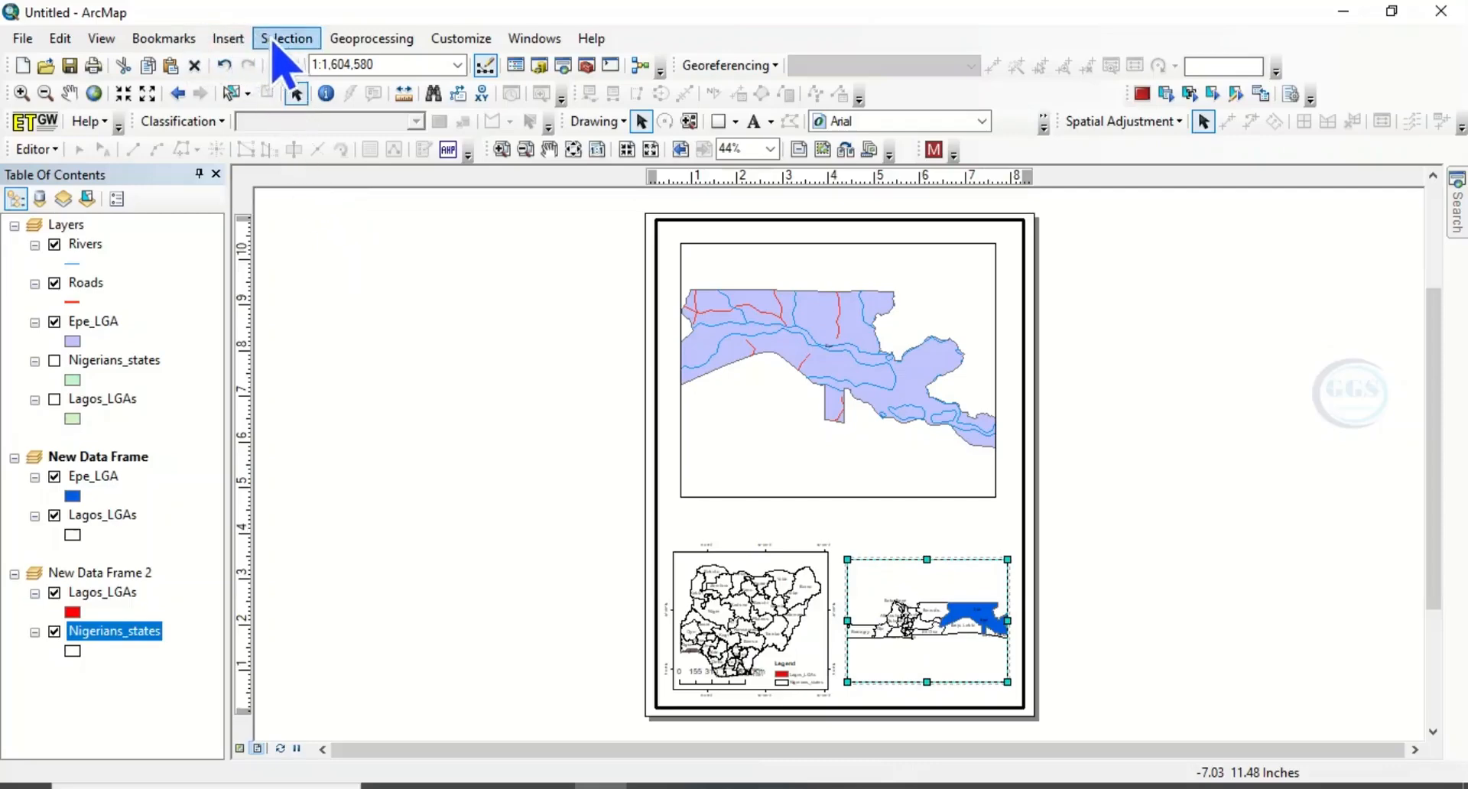
click(228, 38)
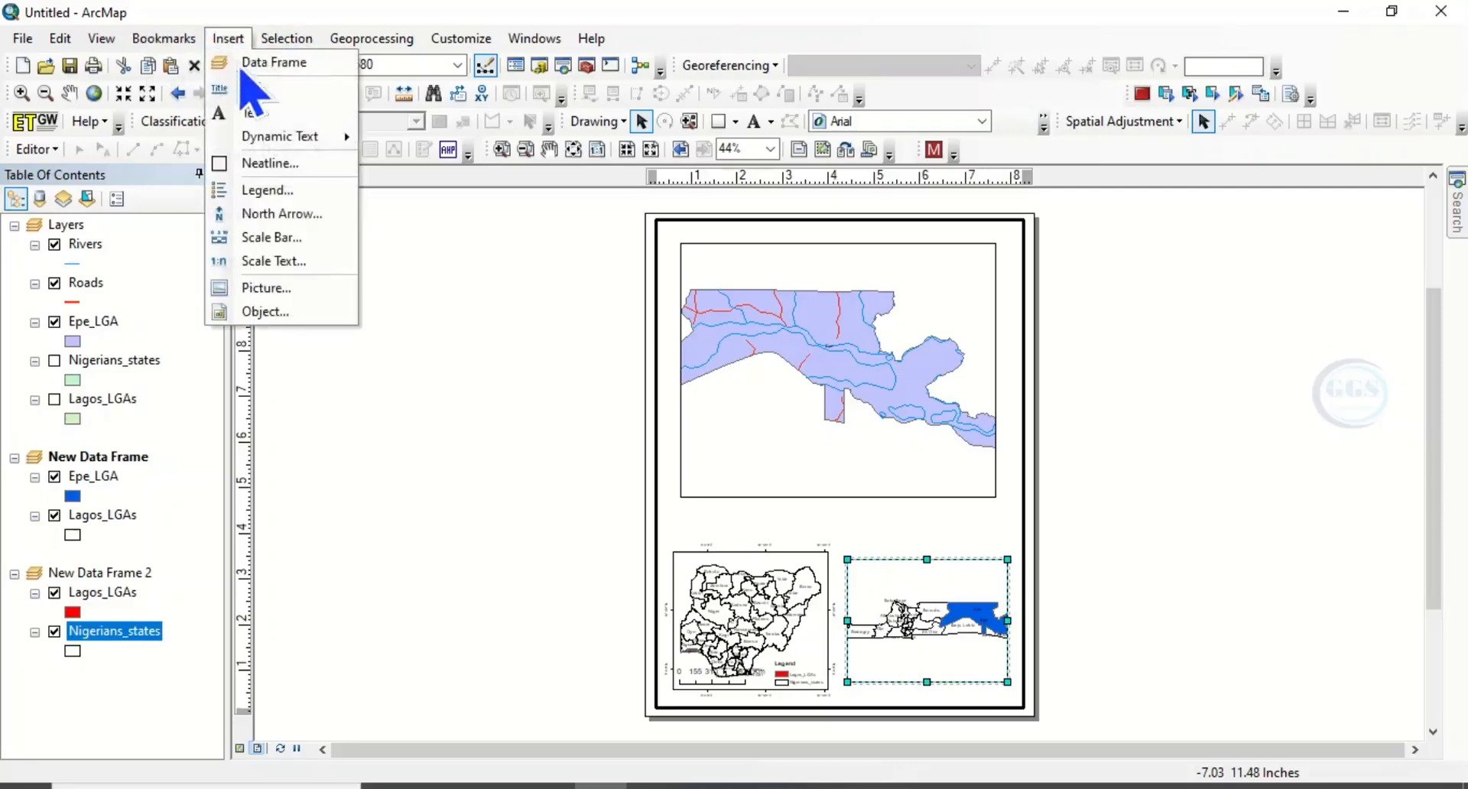
click(274, 191)
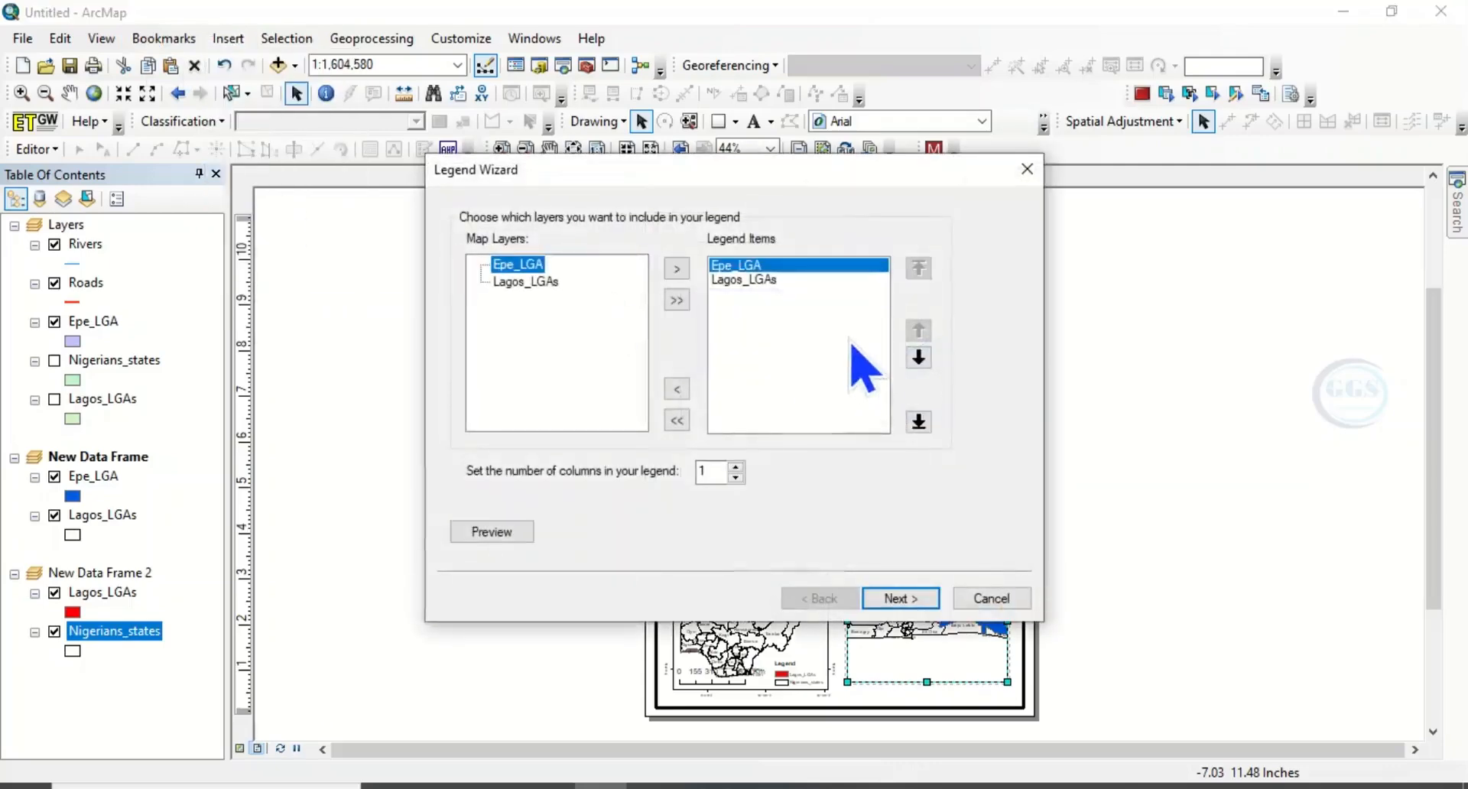
click(899, 600)
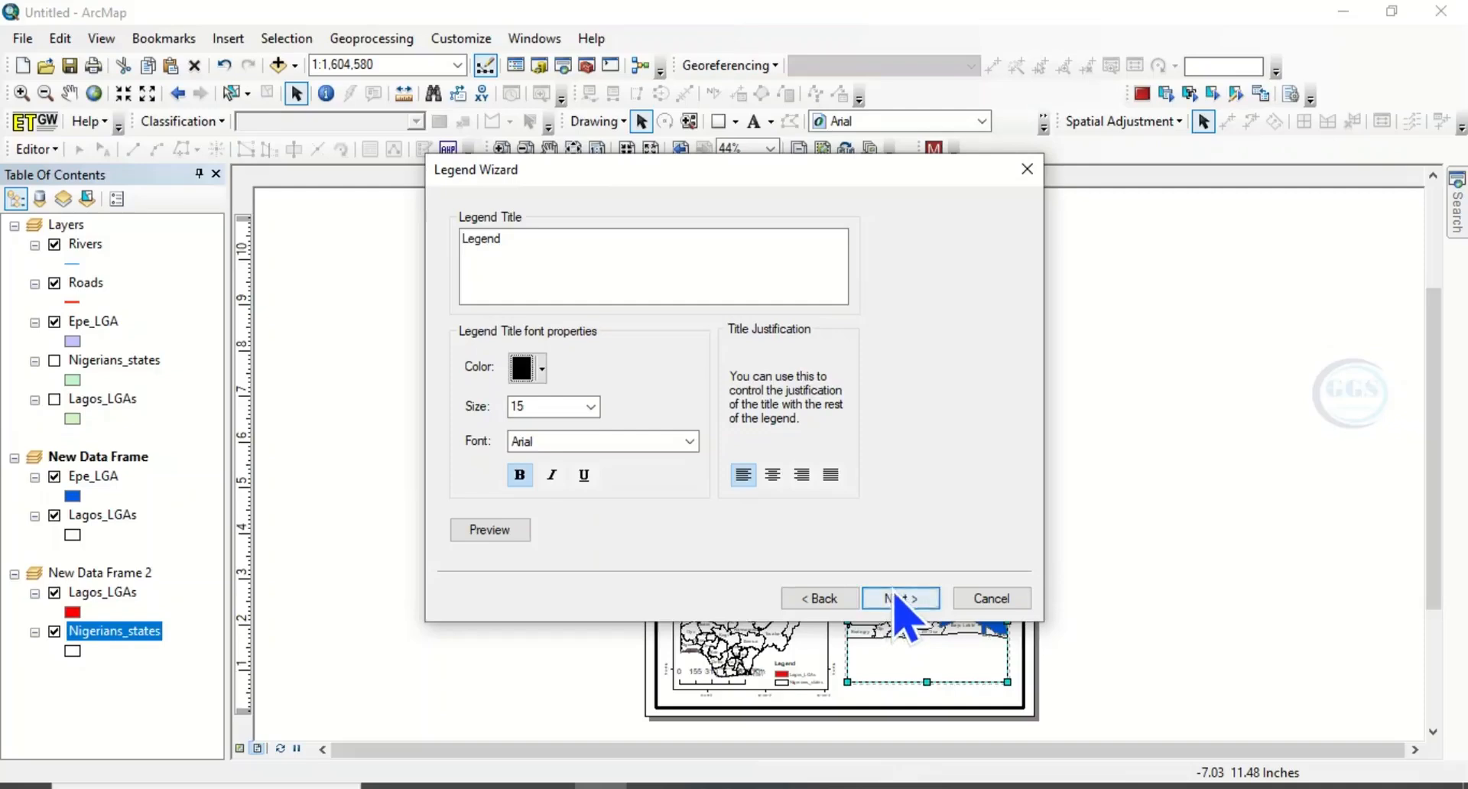
click(906, 600)
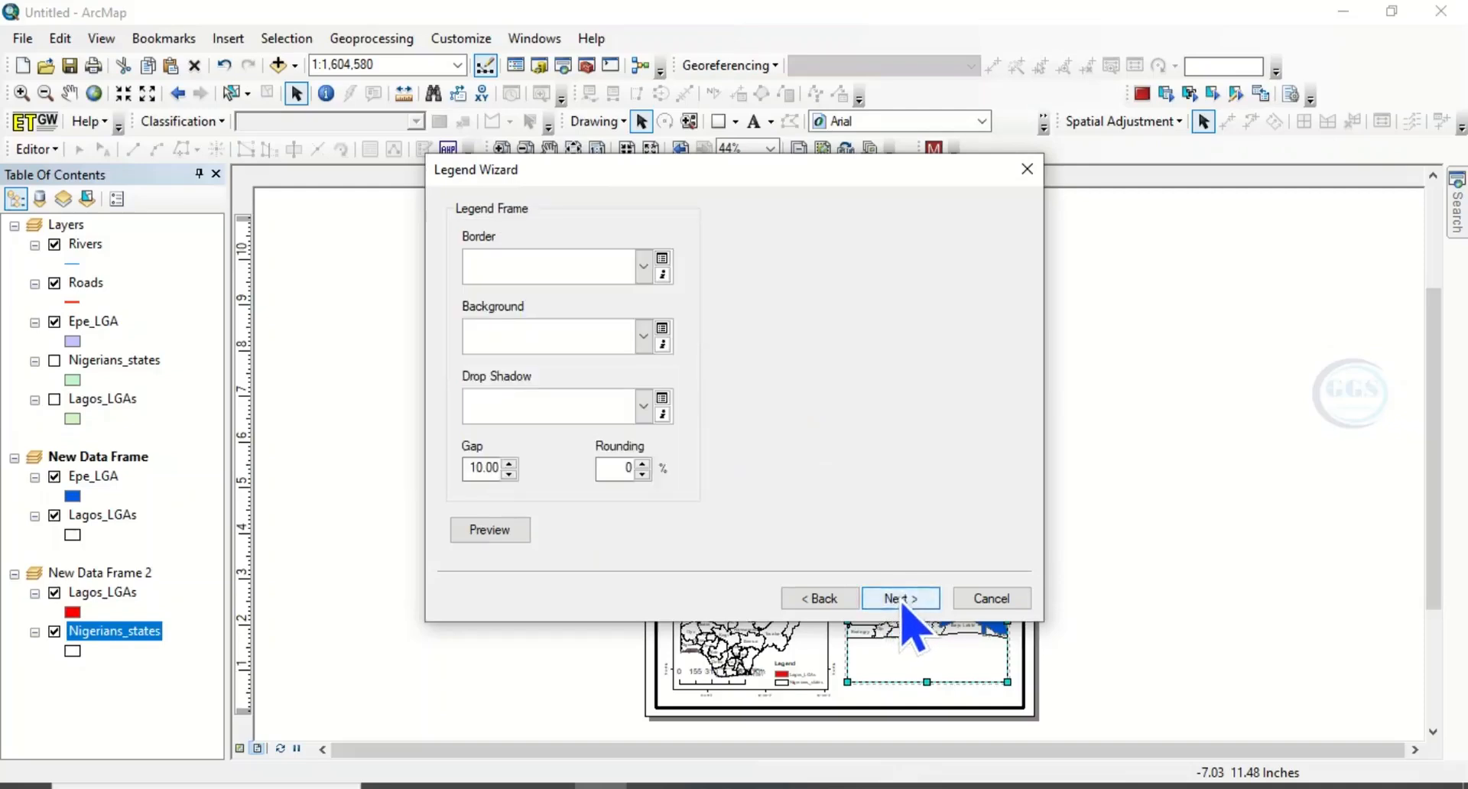
click(903, 599)
click(906, 601)
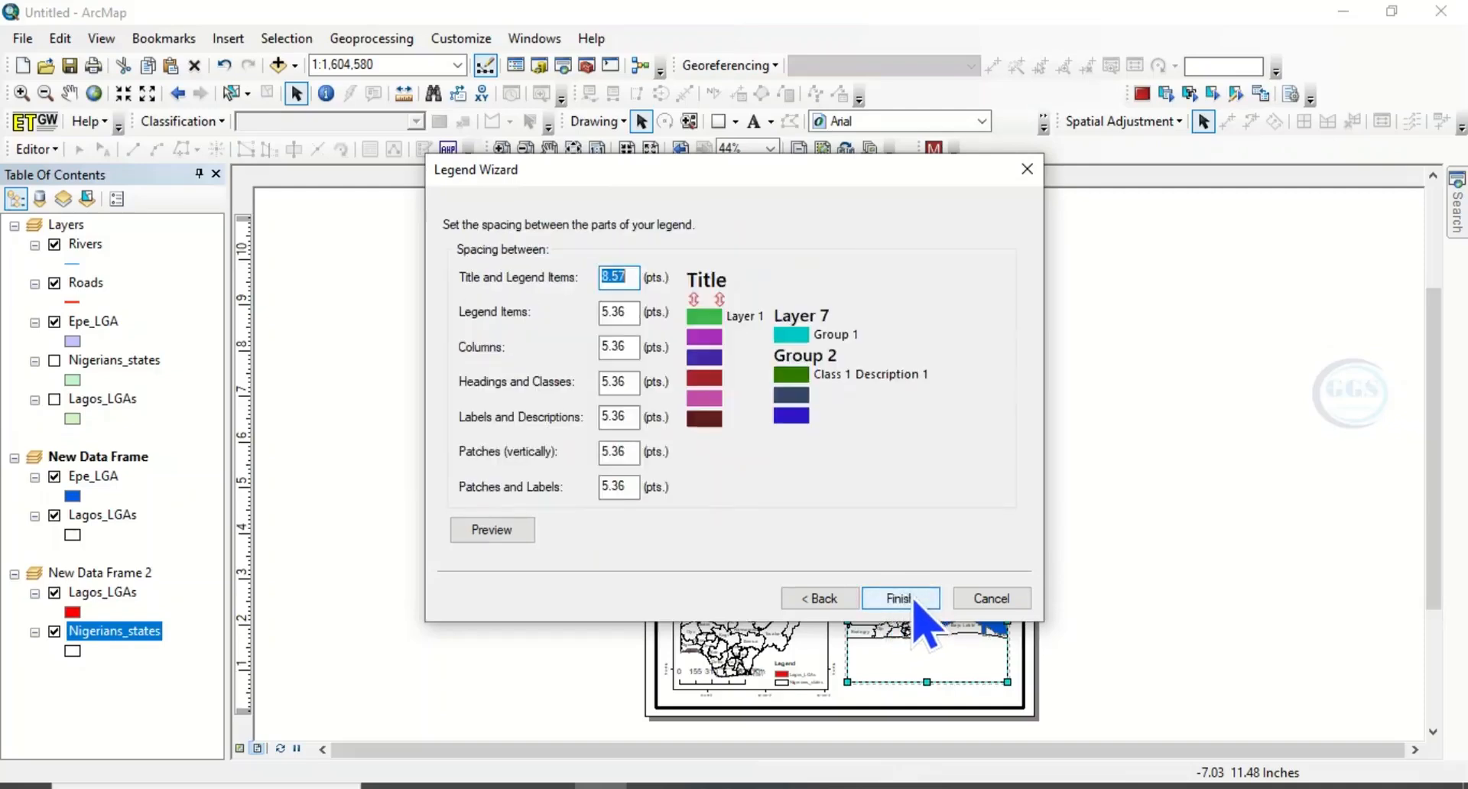
click(903, 598)
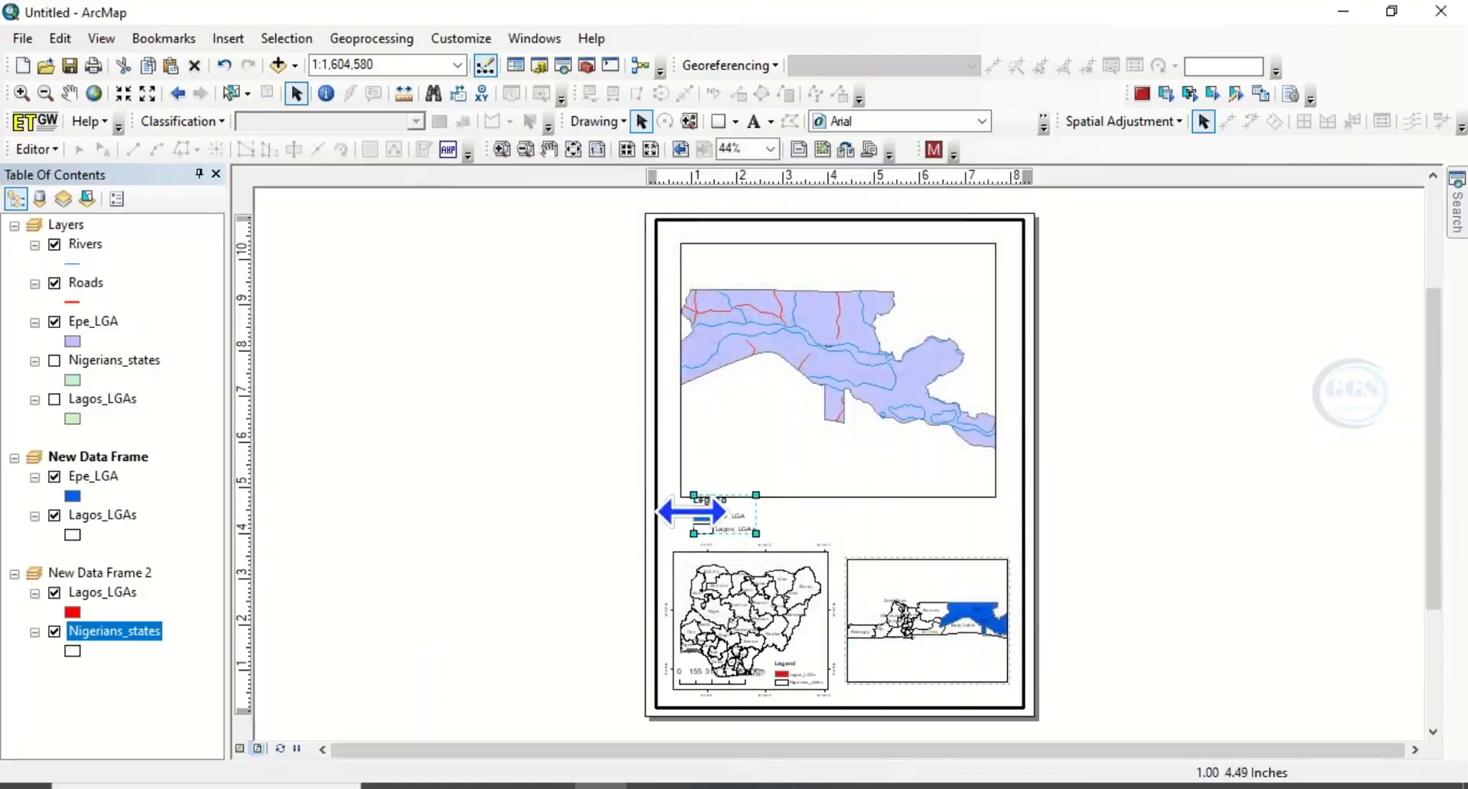
drag(711, 514, 970, 687)
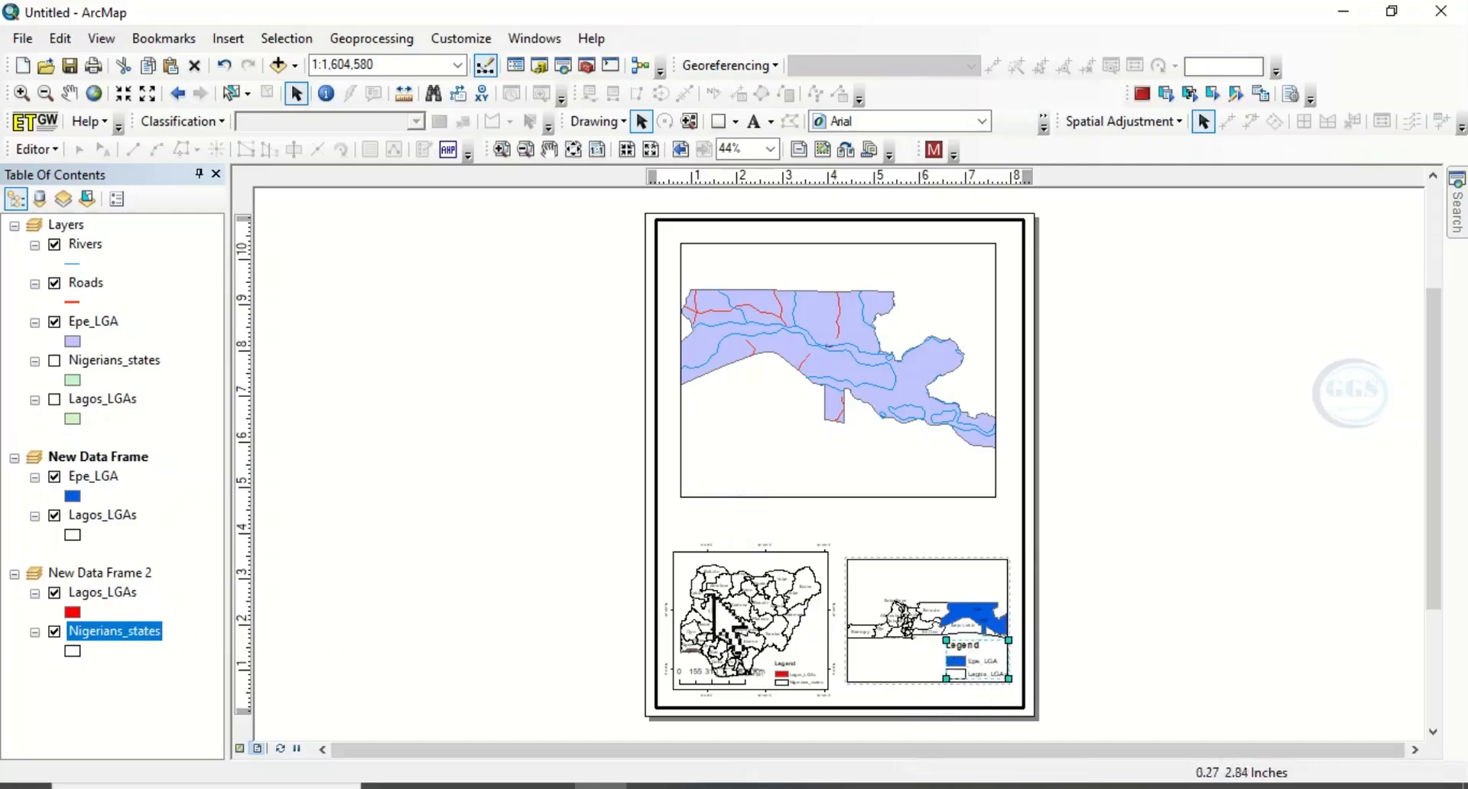
- Fit the Lagos inset's extent to the Lagos_LGAs layer in New Data Frame
right_click(112, 523)
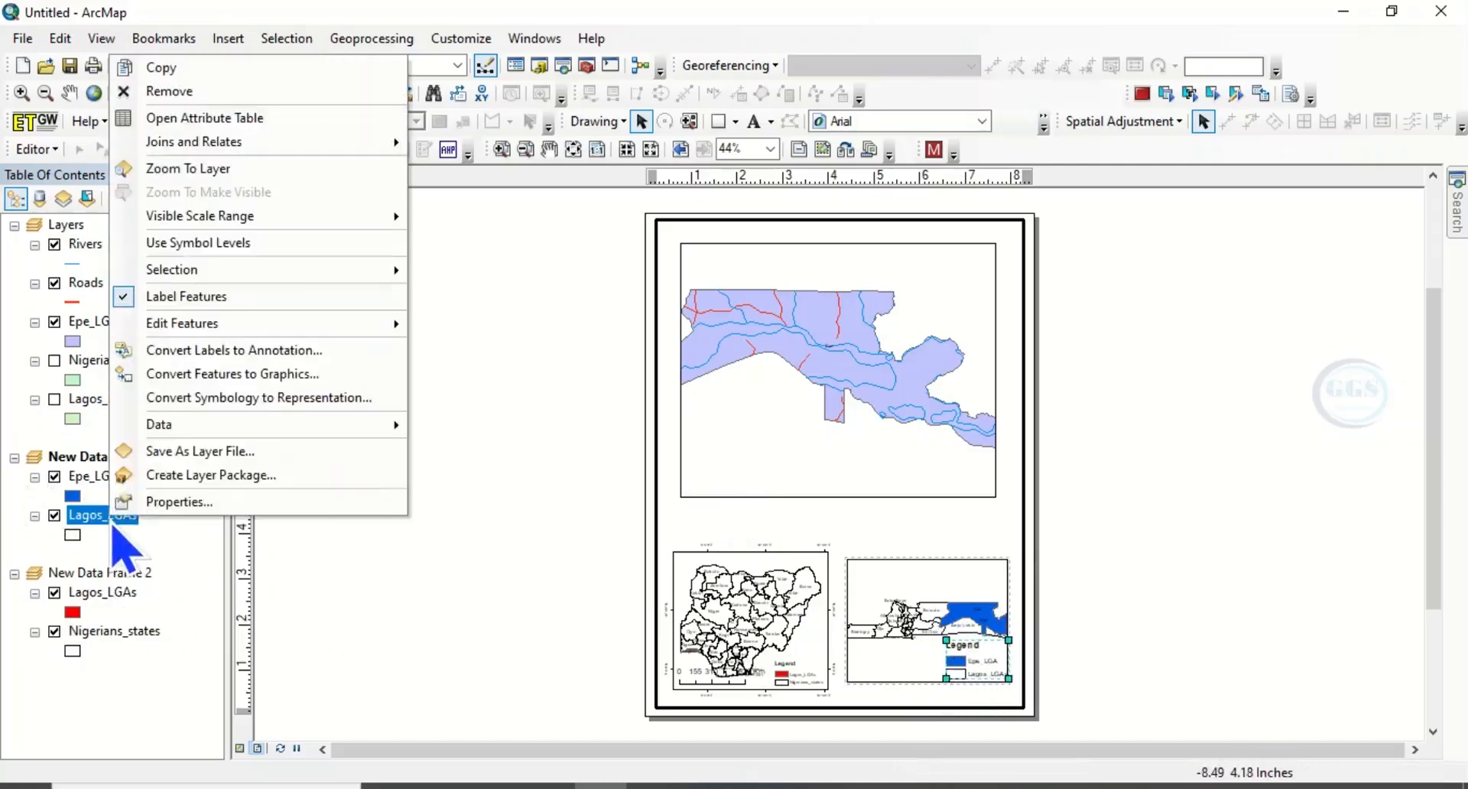
click(191, 191)
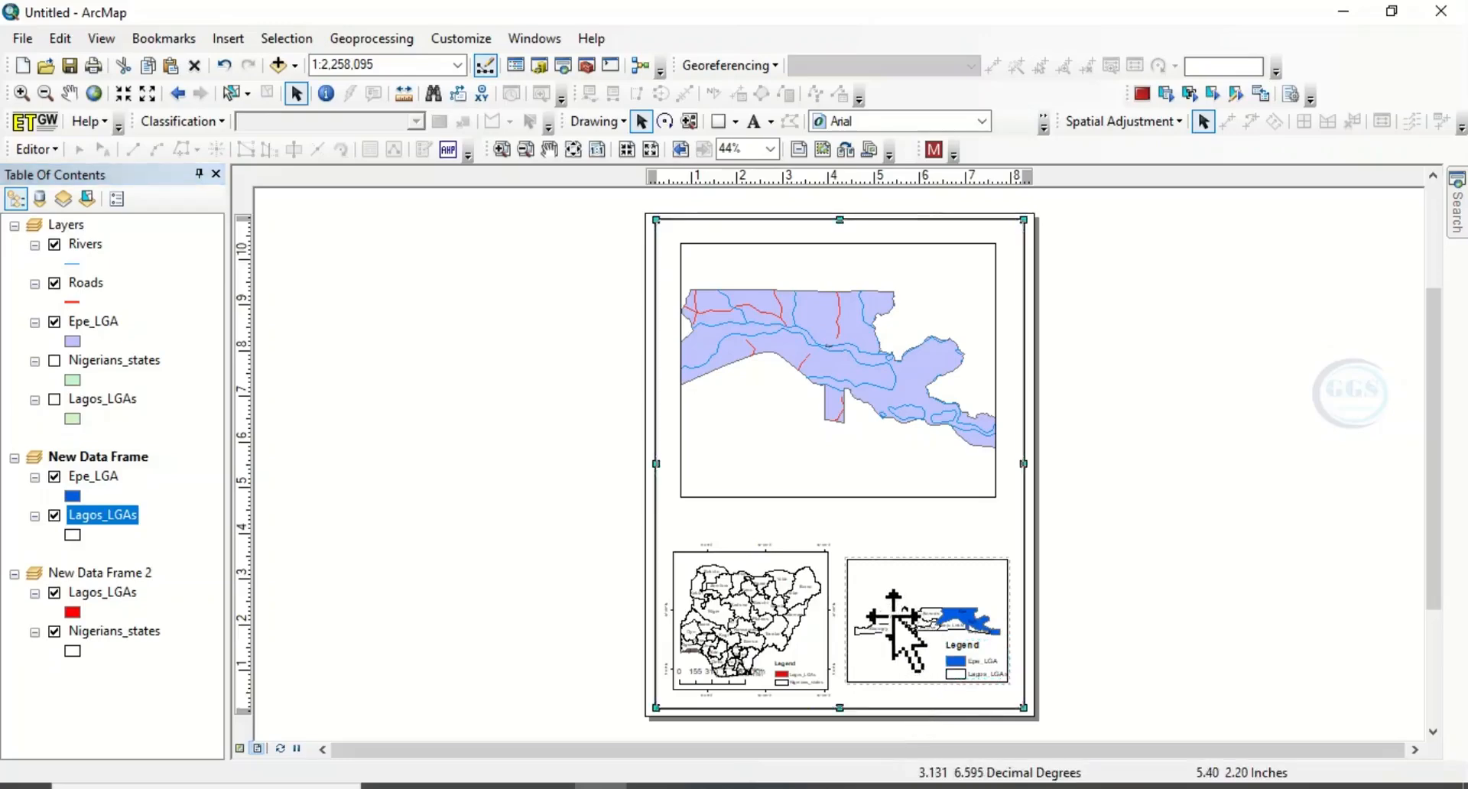
- Insert a Scale Line 1 scale bar for the Lagos inset, New Data Frame
click(894, 615)
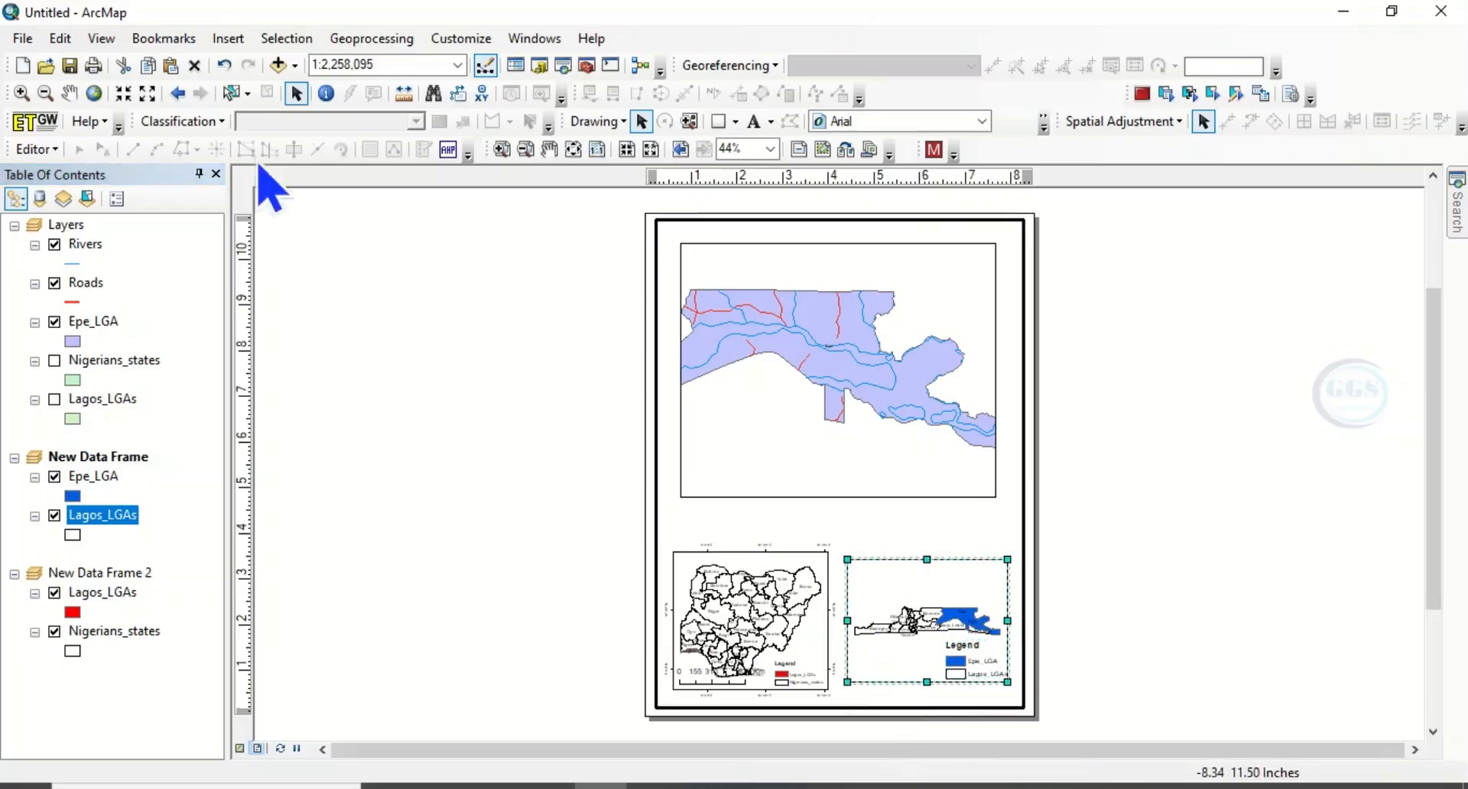
click(222, 43)
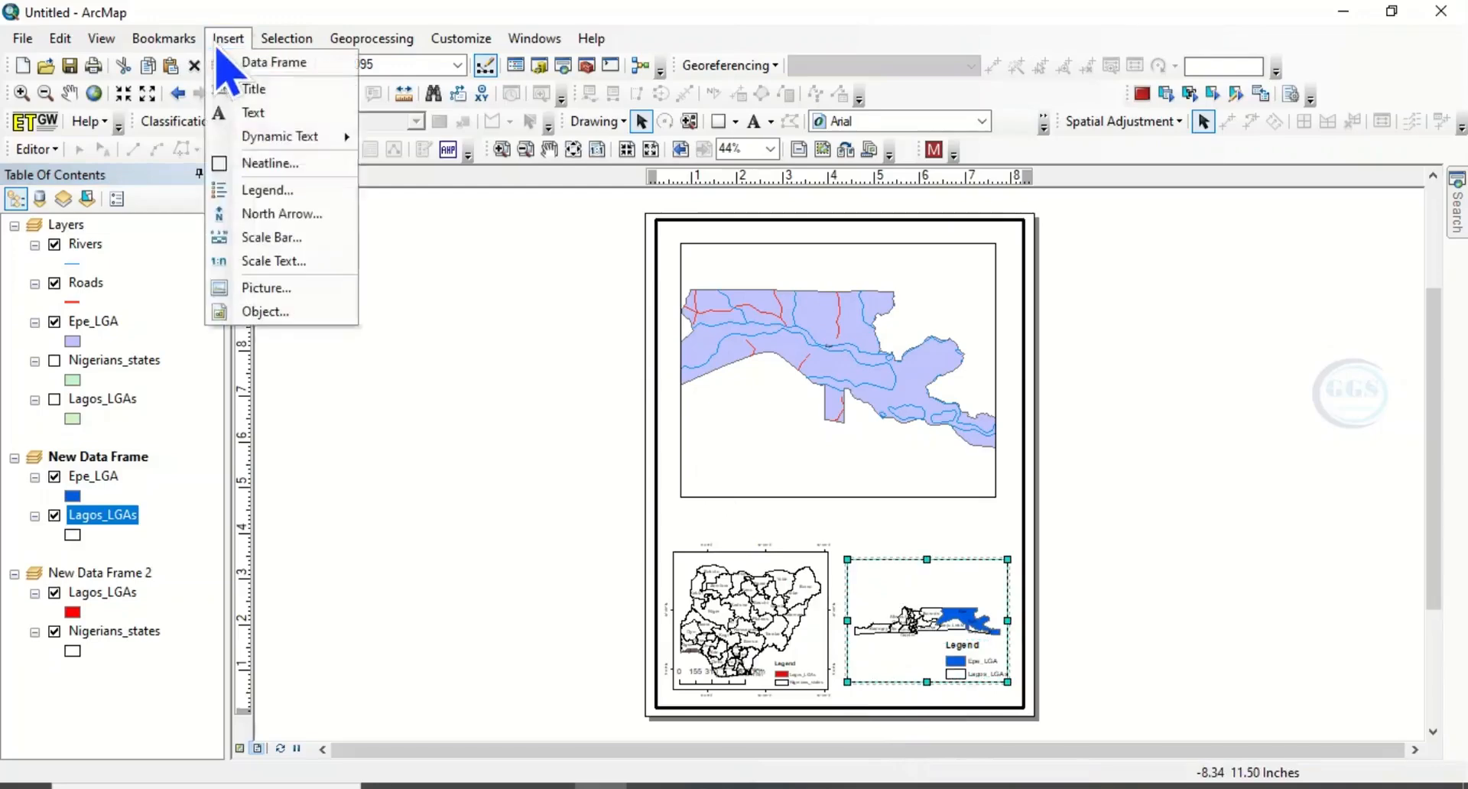
click(278, 243)
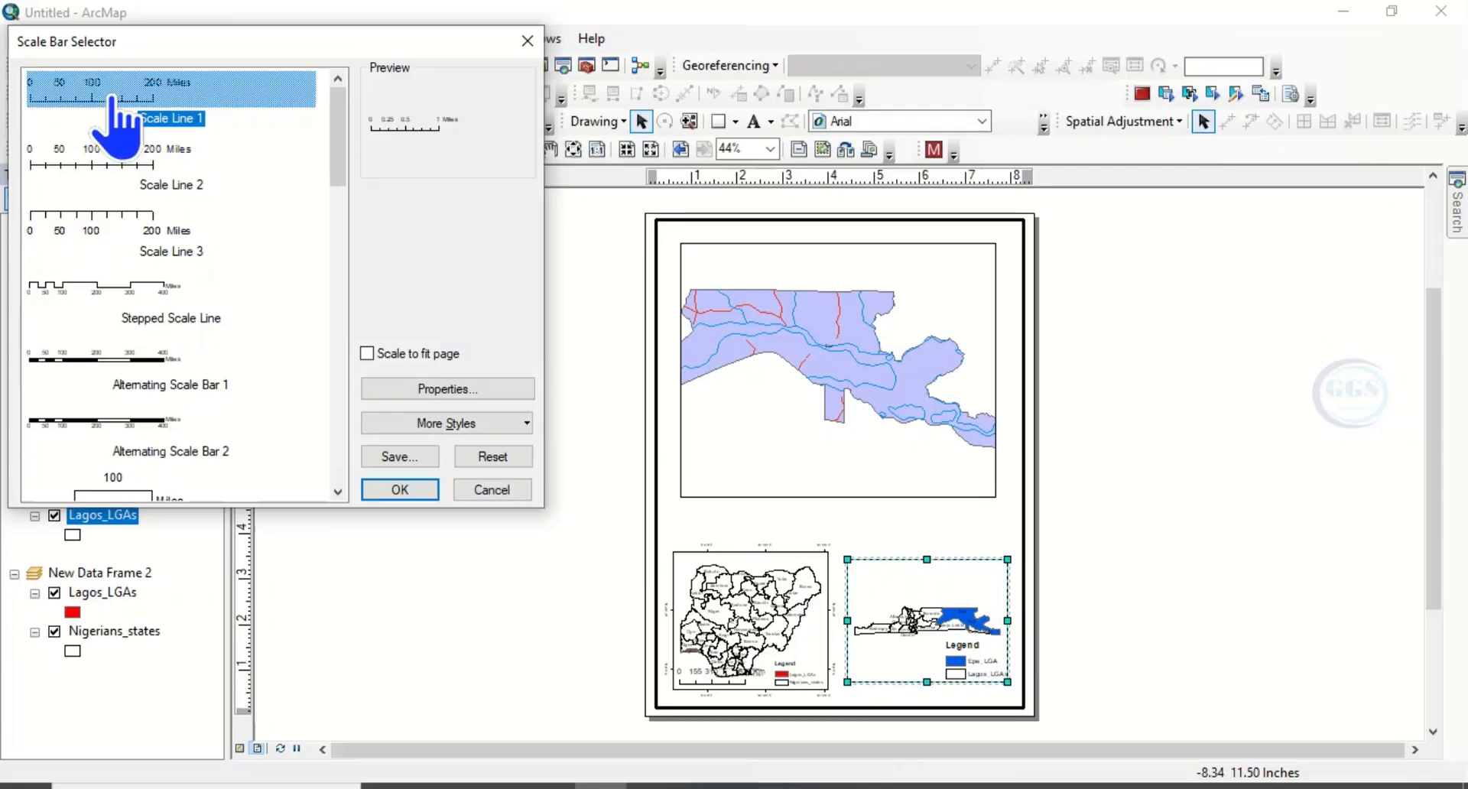
click(400, 489)
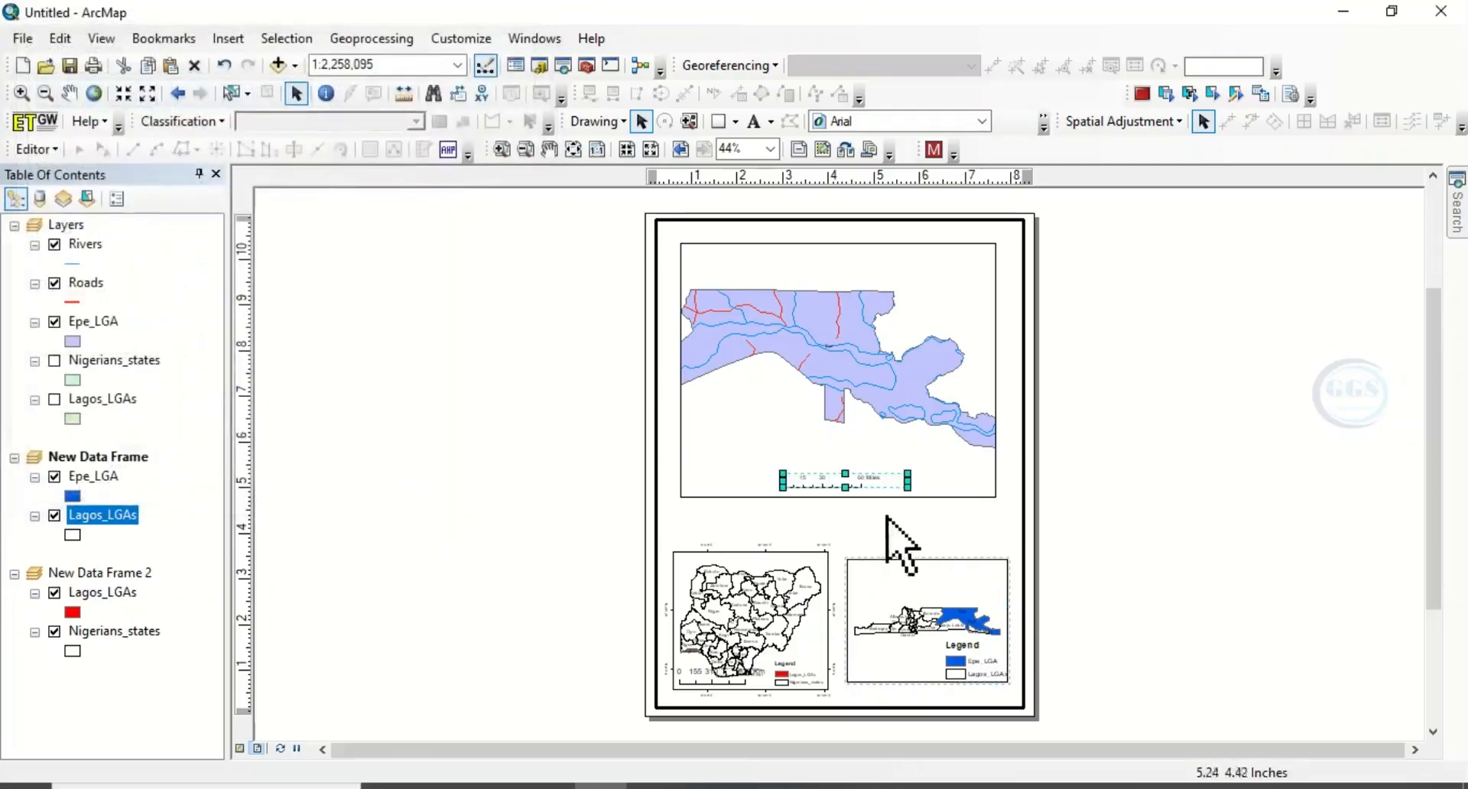
- Set the Lagos scale bar's division units to Kilometers with the label Km, and move it to the Lagos inset's lower-left corner
right_click(846, 484)
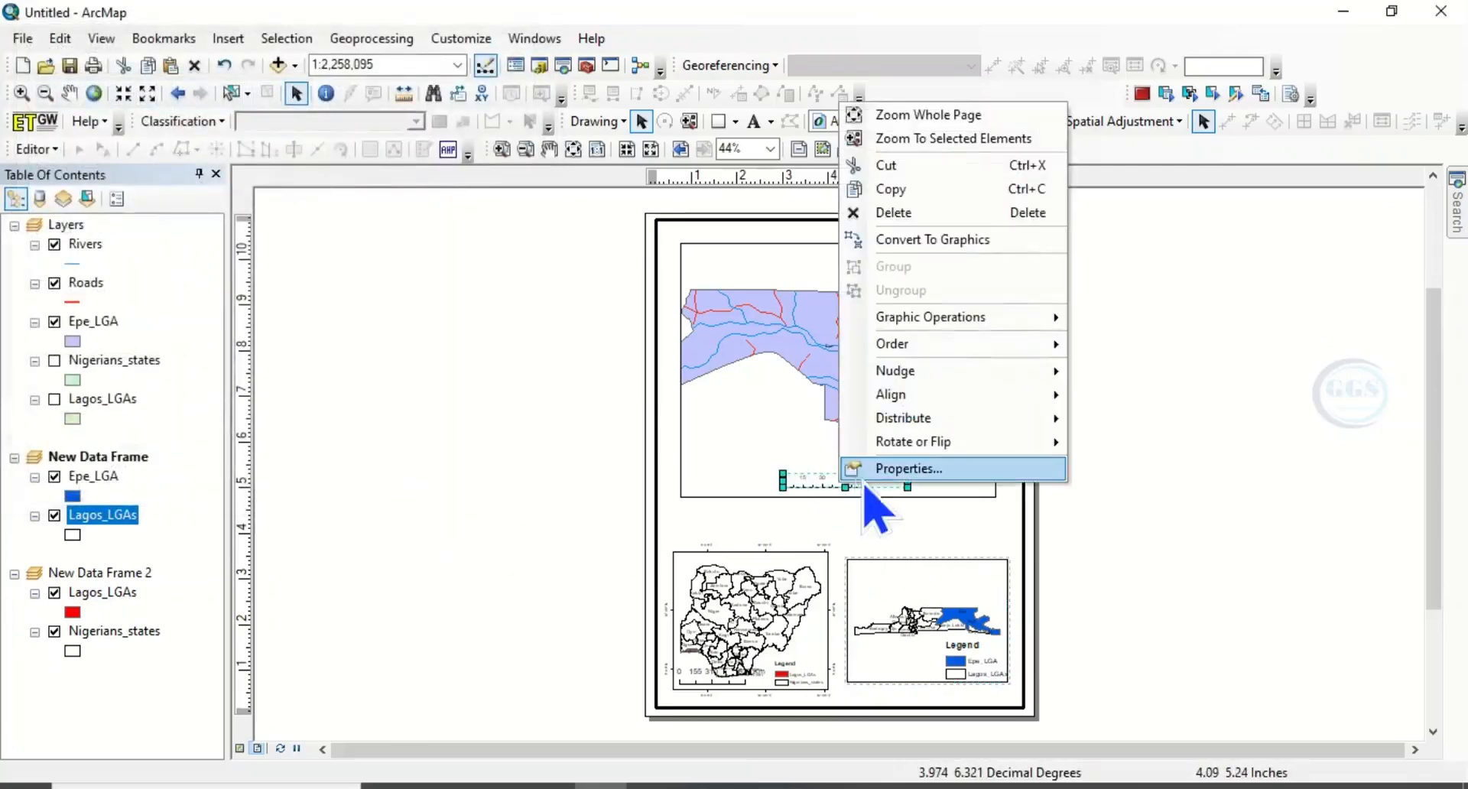
click(865, 481)
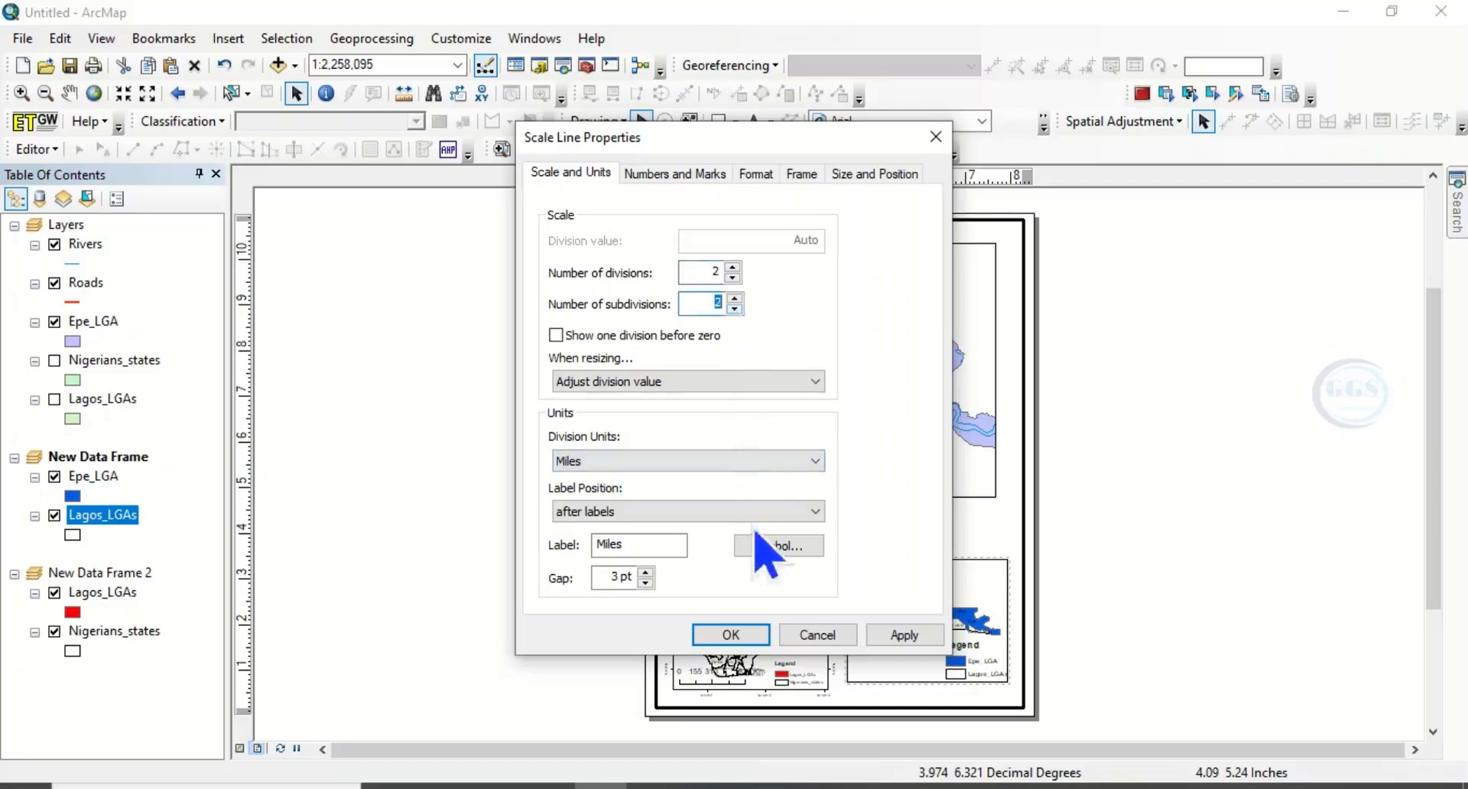
click(763, 460)
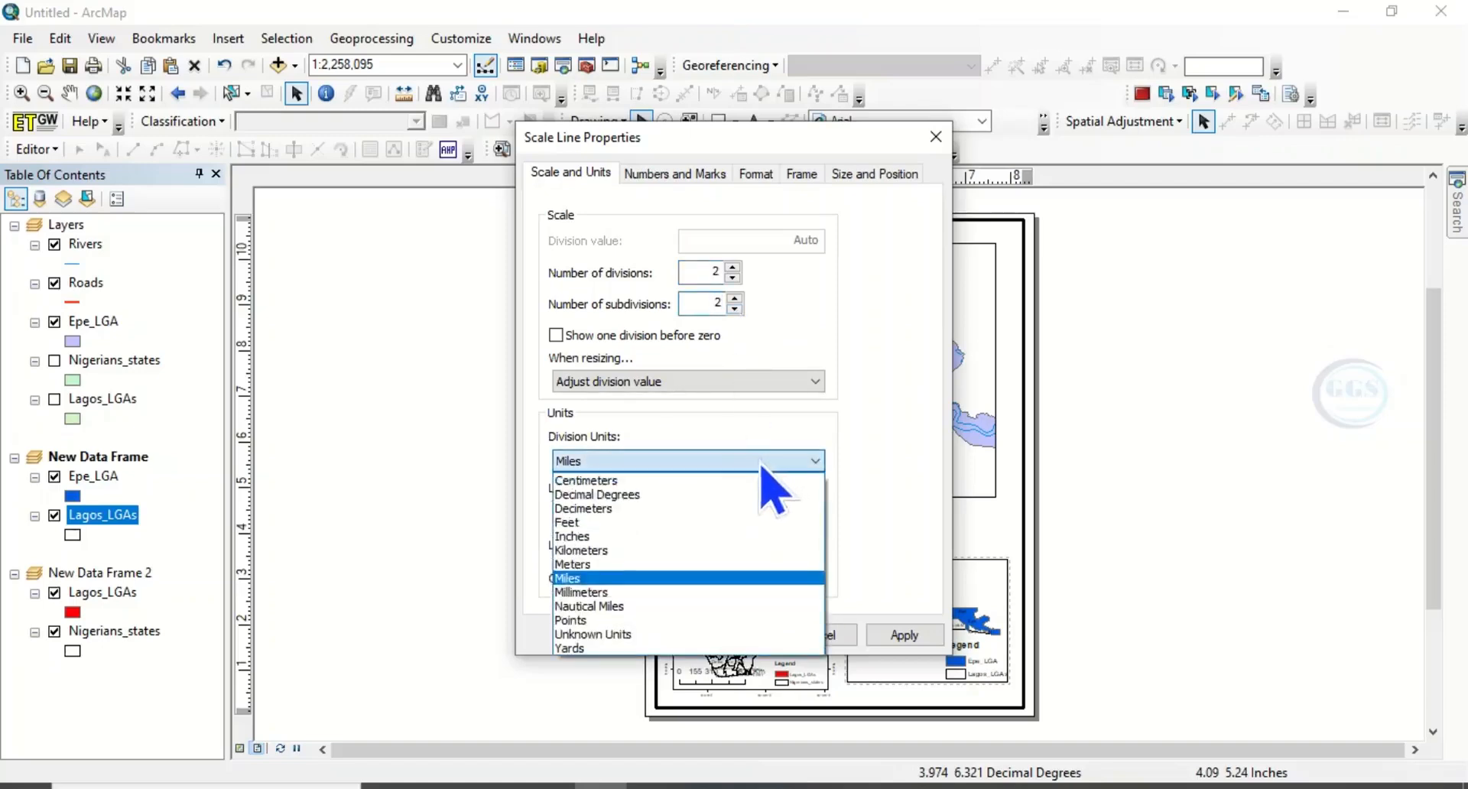
click(597, 551)
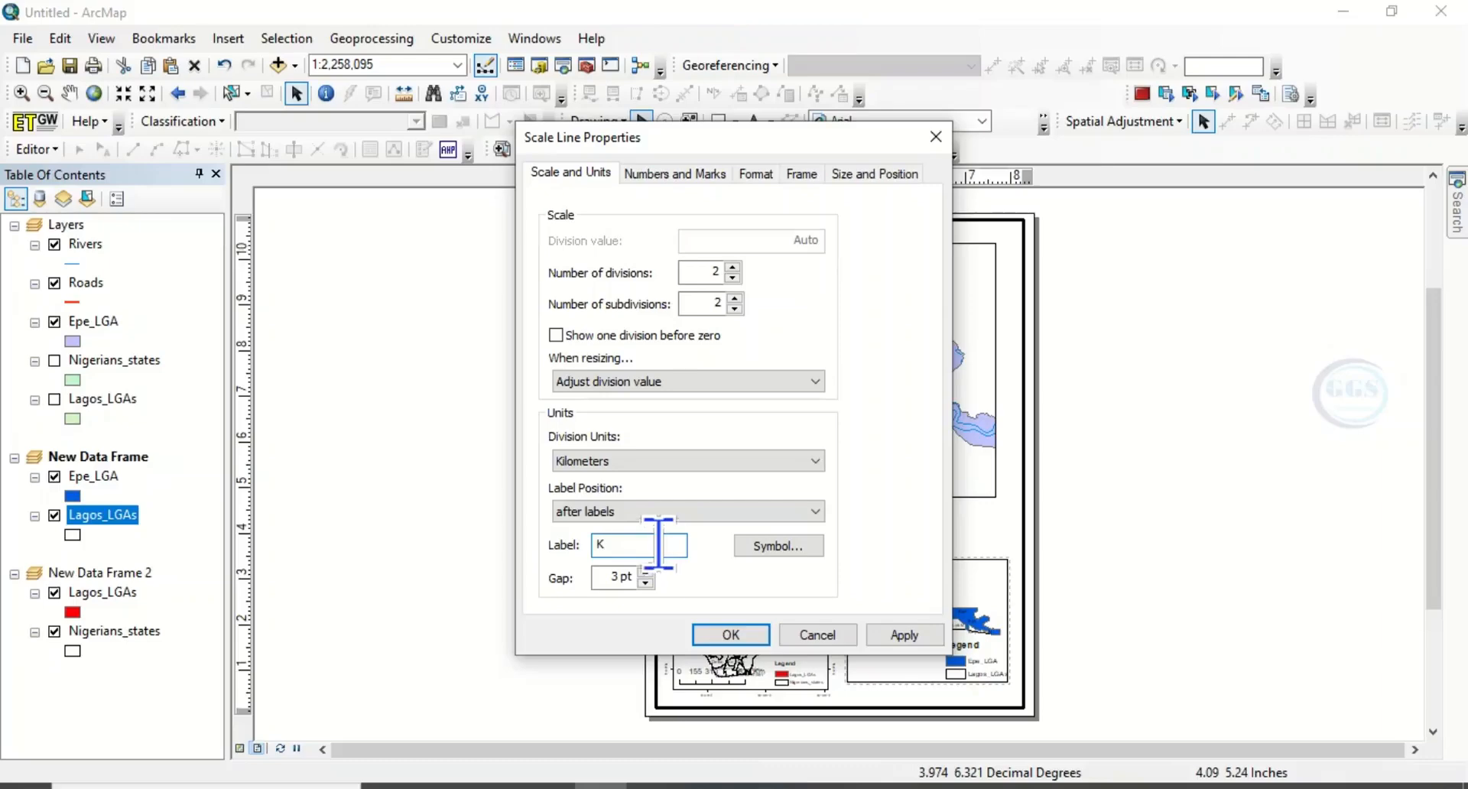
click(745, 637)
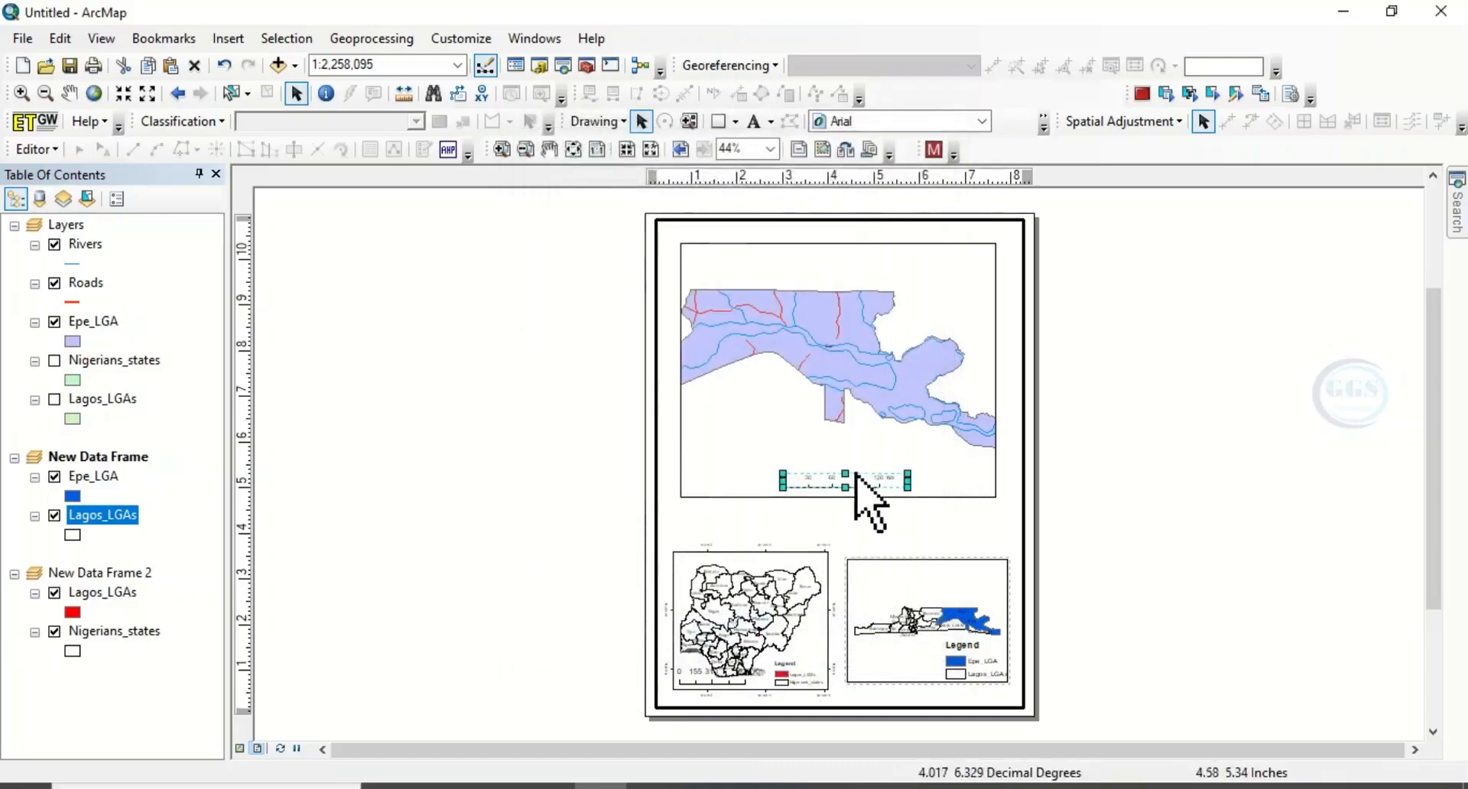
drag(846, 492, 907, 676)
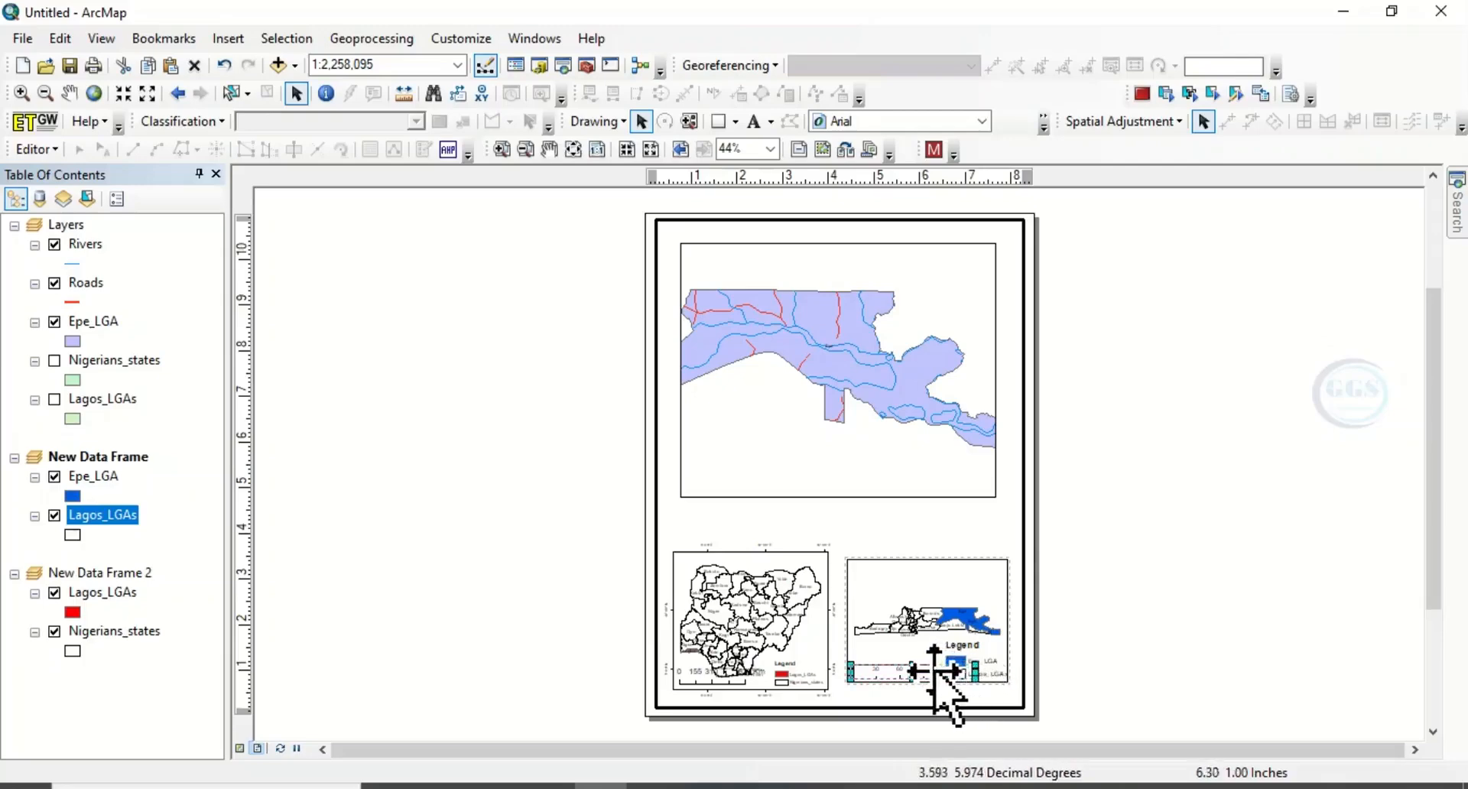
click(948, 695)
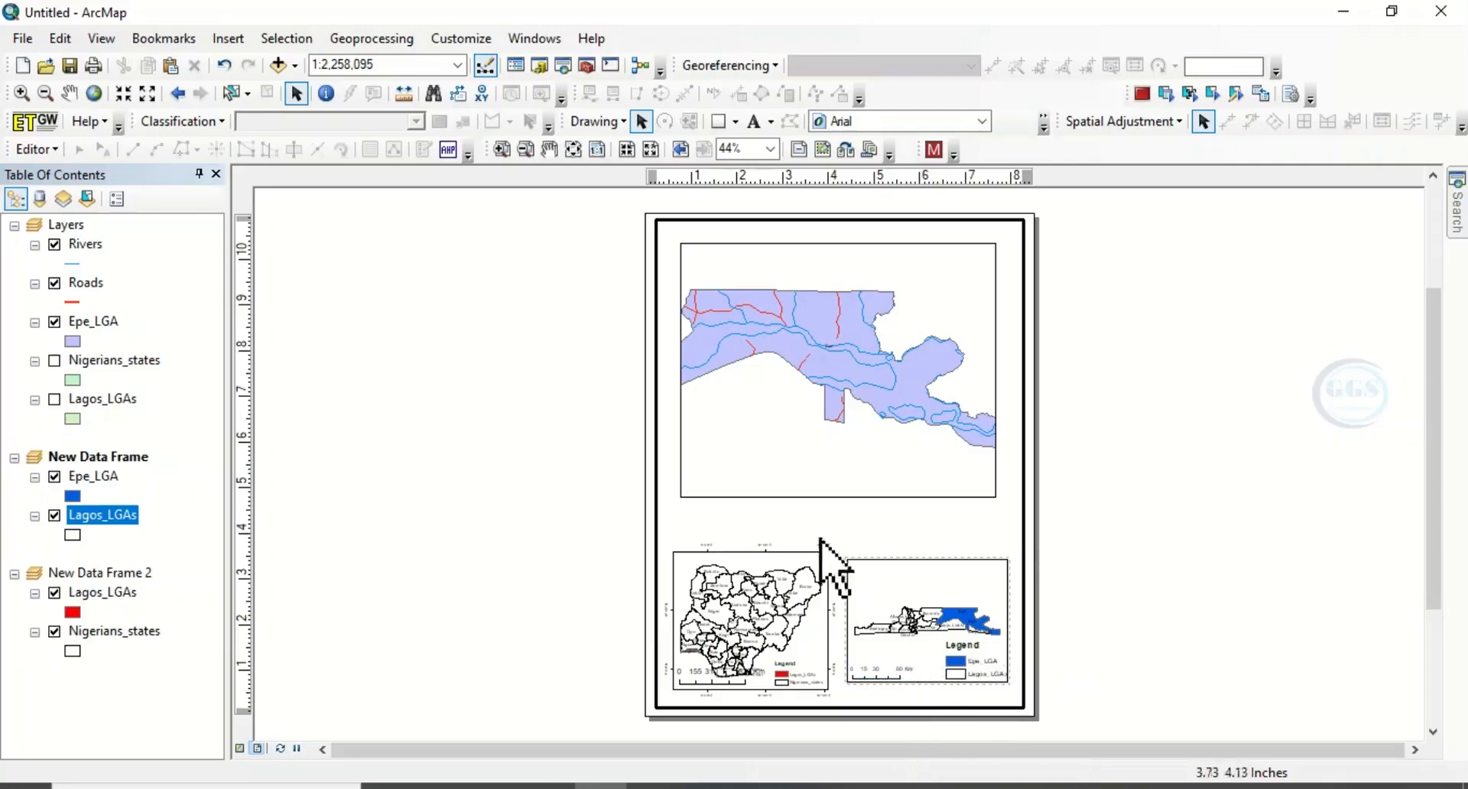
- Enlarge the main map's data frame slightly downward and to the right, aligning its right edge with the Lagos inset
click(773, 399)
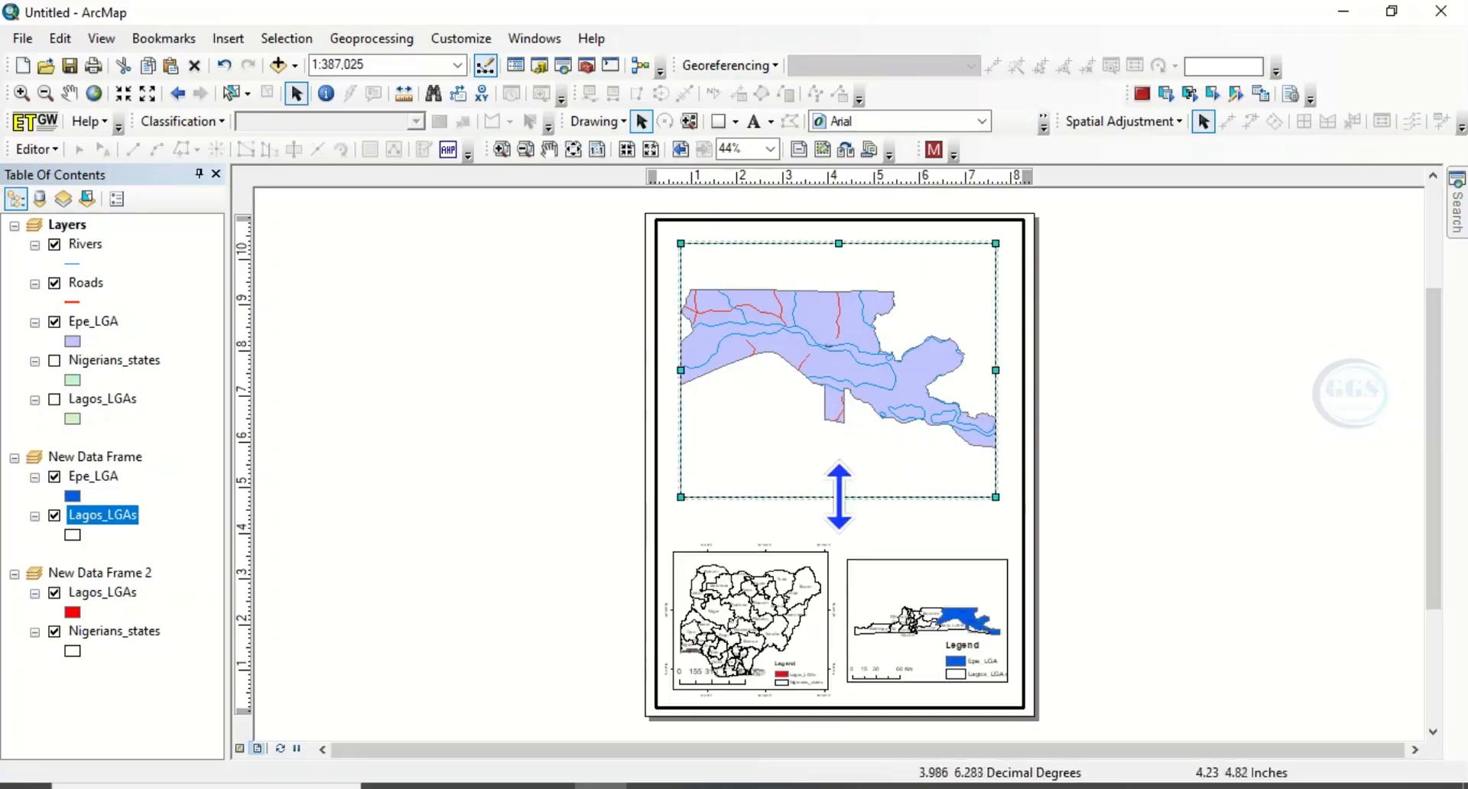
drag(839, 497, 839, 509)
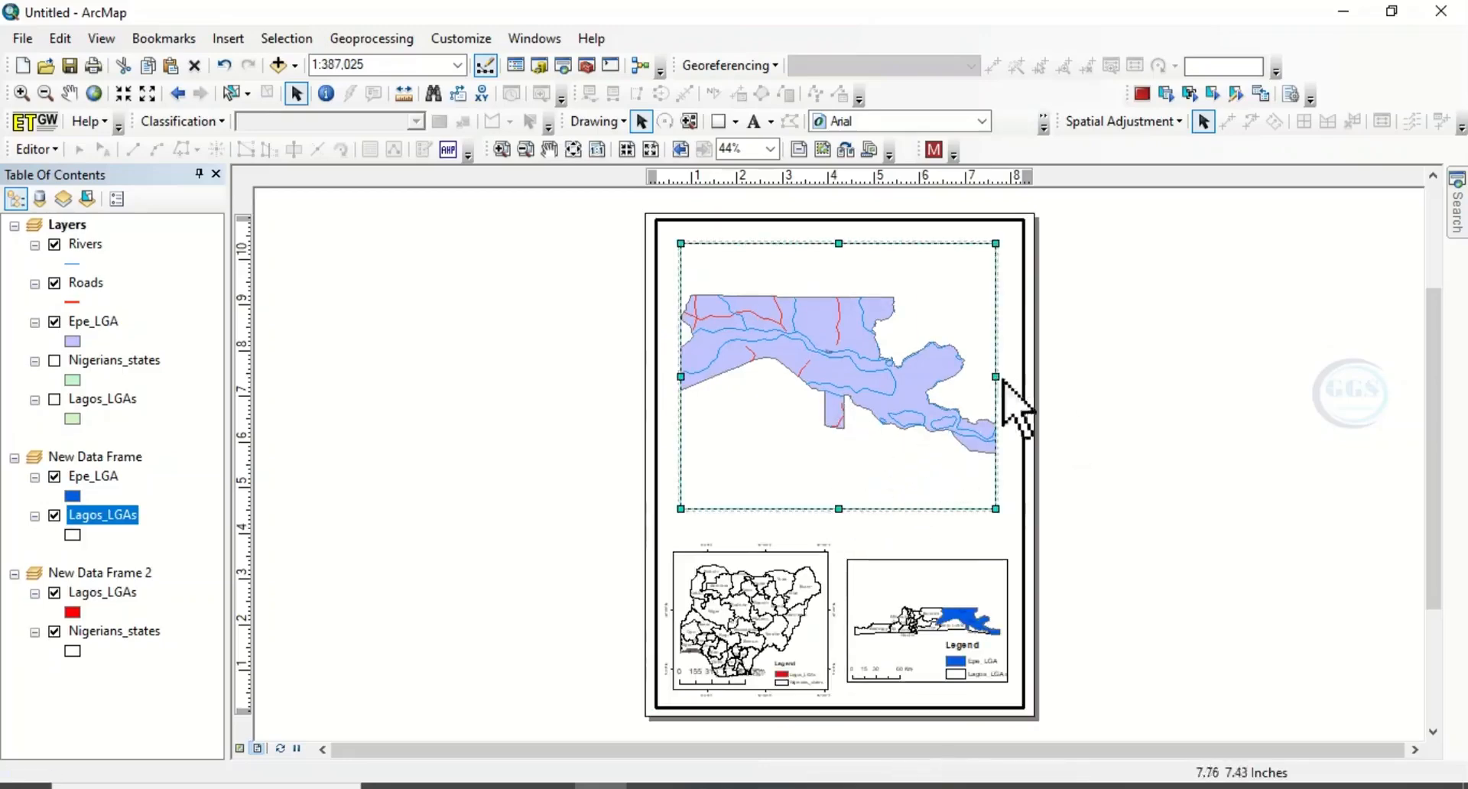
drag(995, 378, 1006, 380)
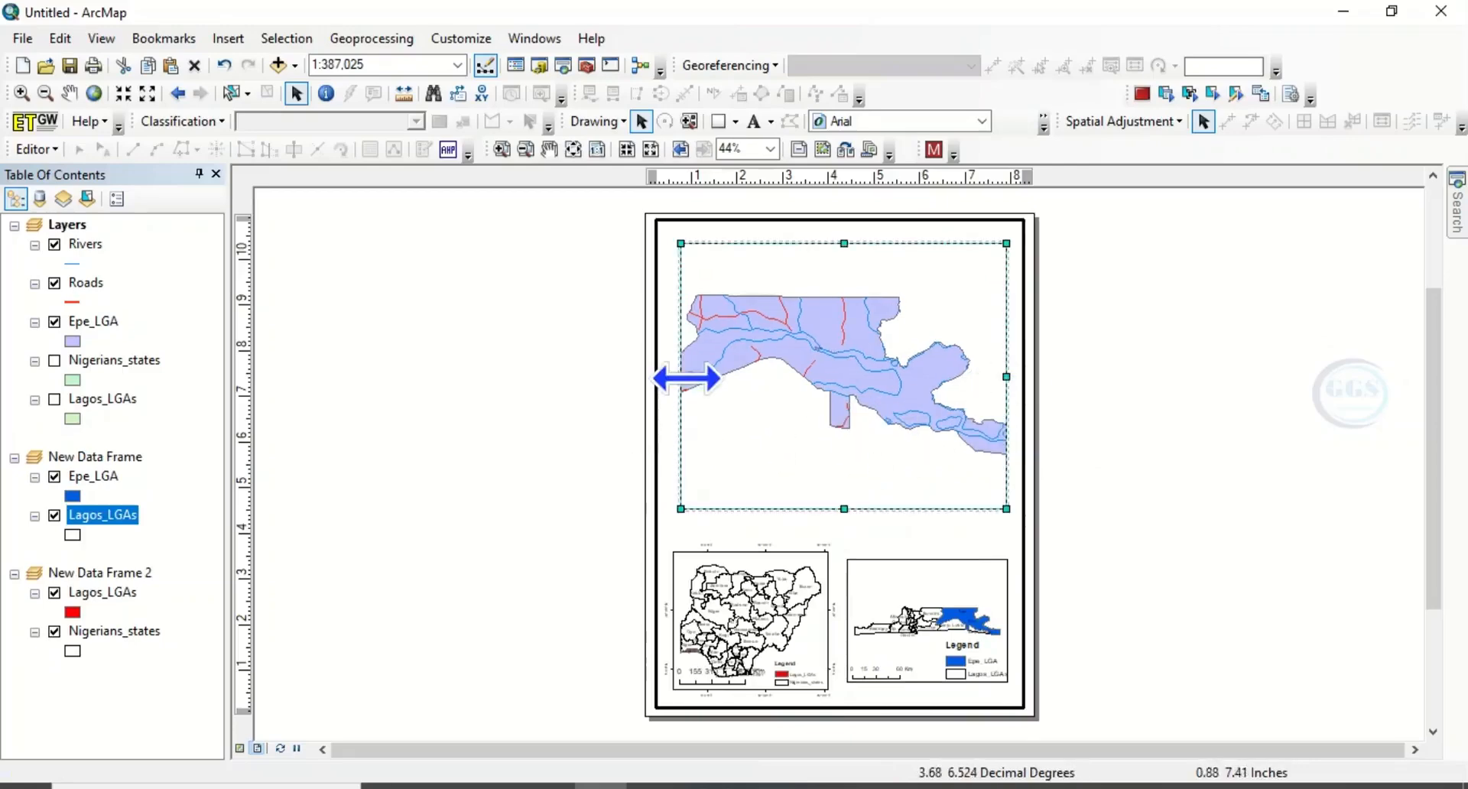
- Create a new graticule for the Lagos inset with labels only and parallels and meridians every 0 degrees 30 minutes
click(949, 612)
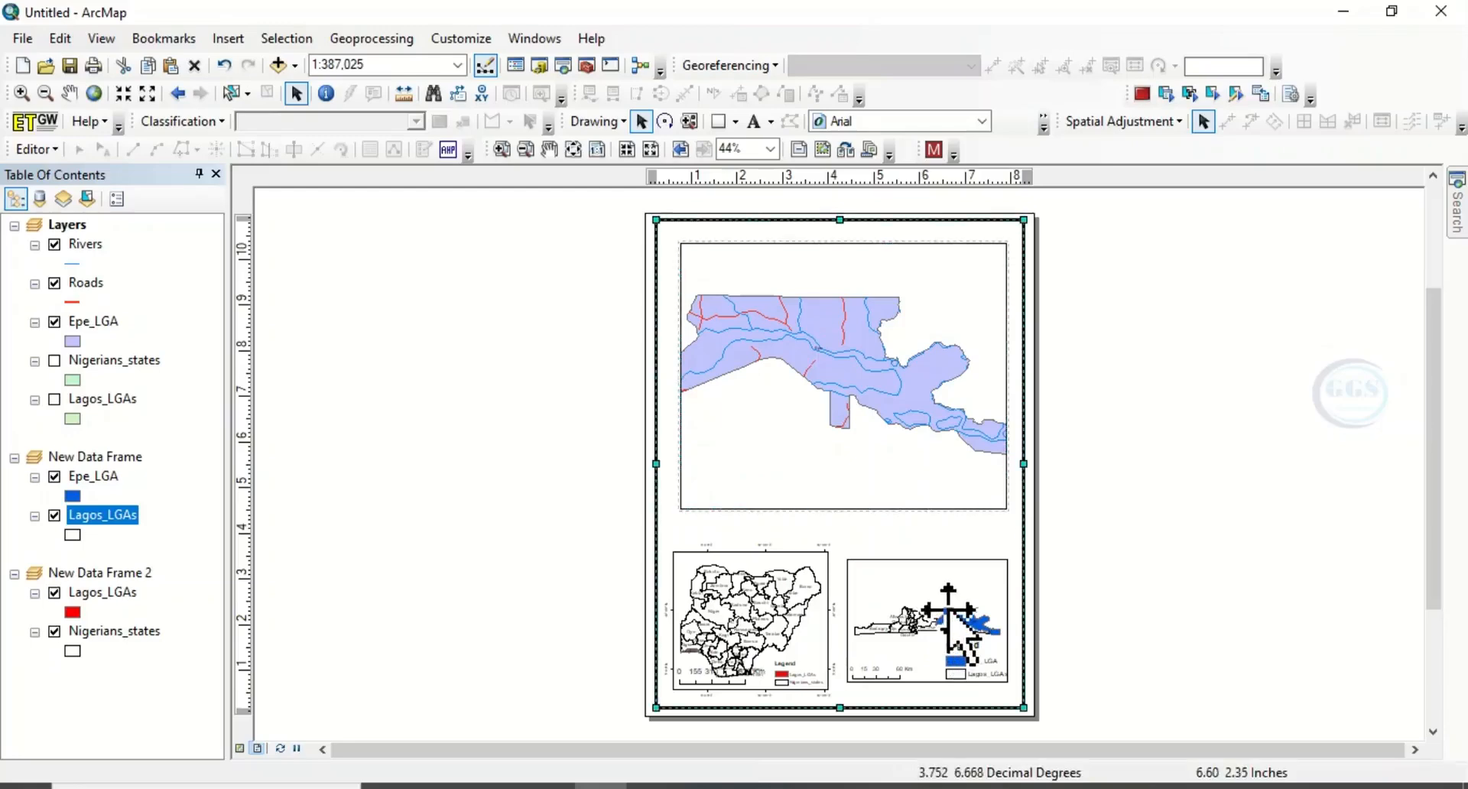
click(949, 612)
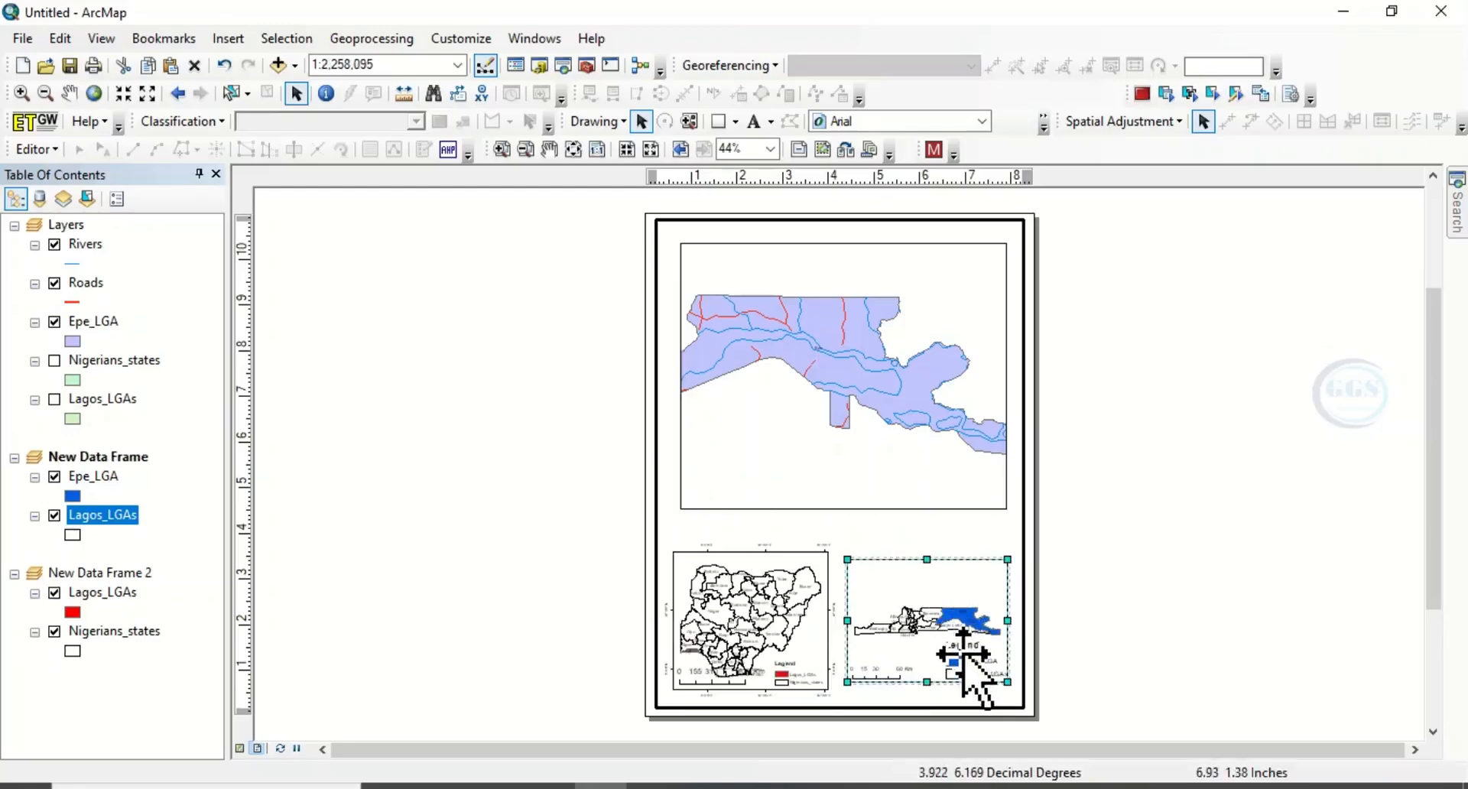
right_click(964, 652)
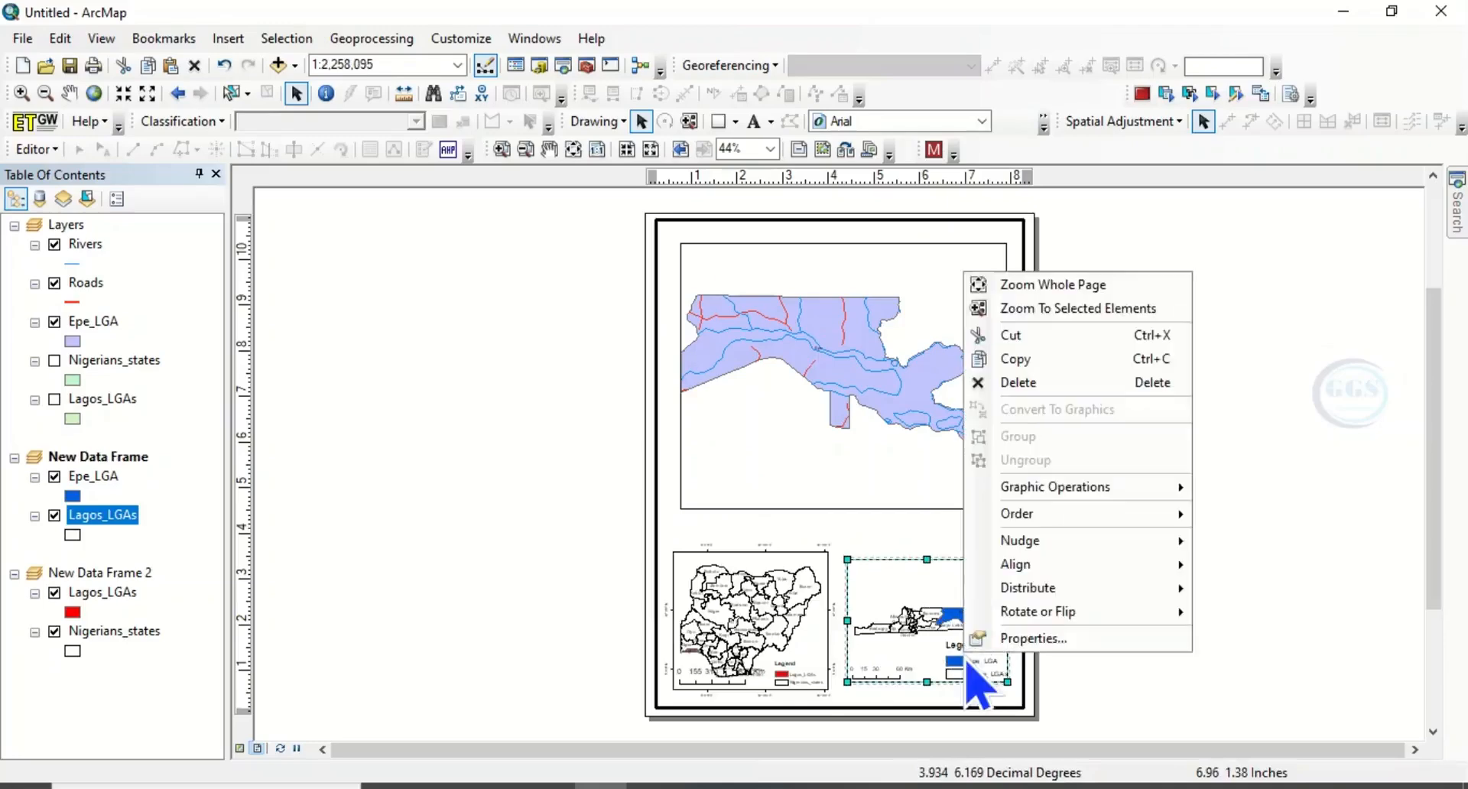
click(1022, 635)
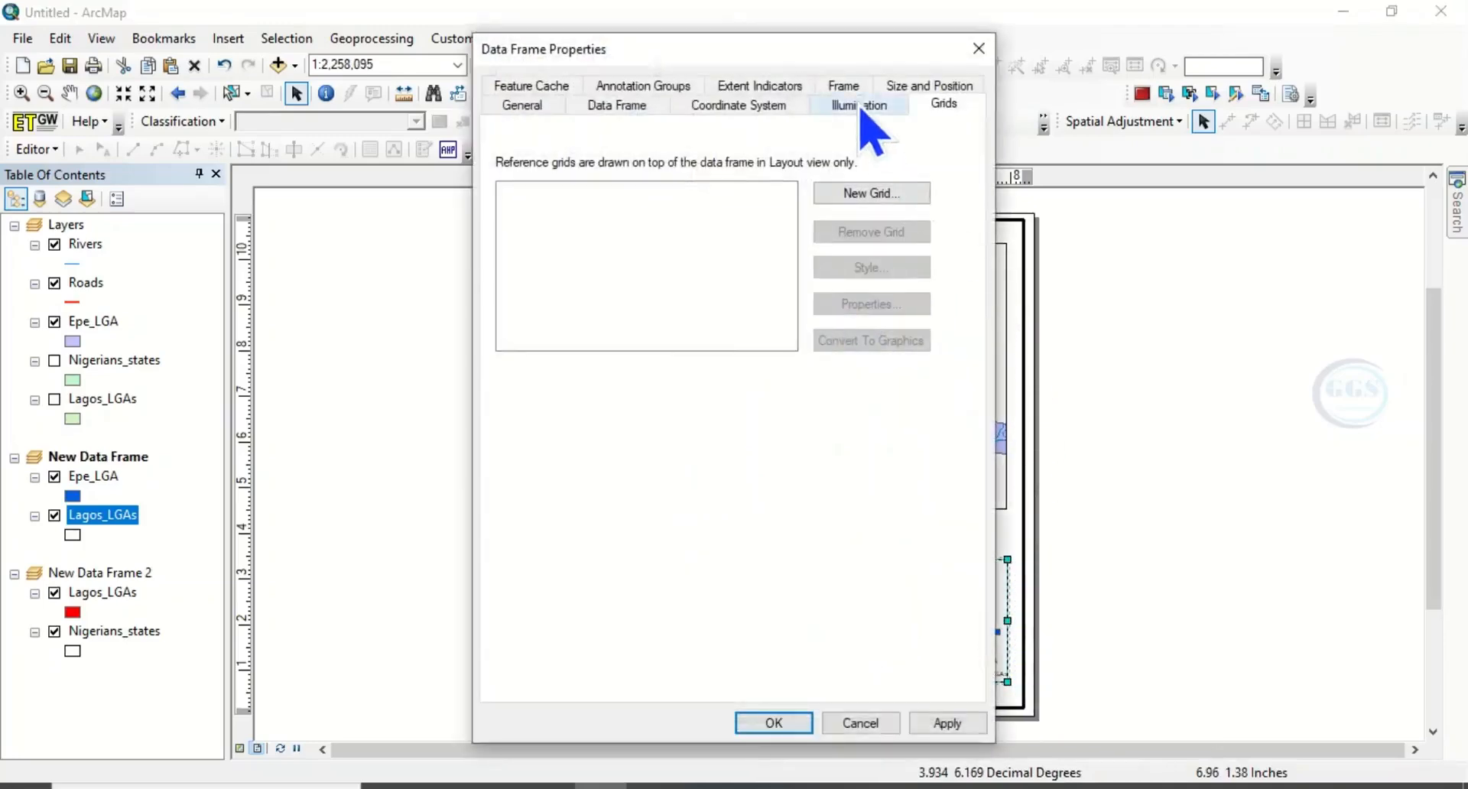
click(872, 196)
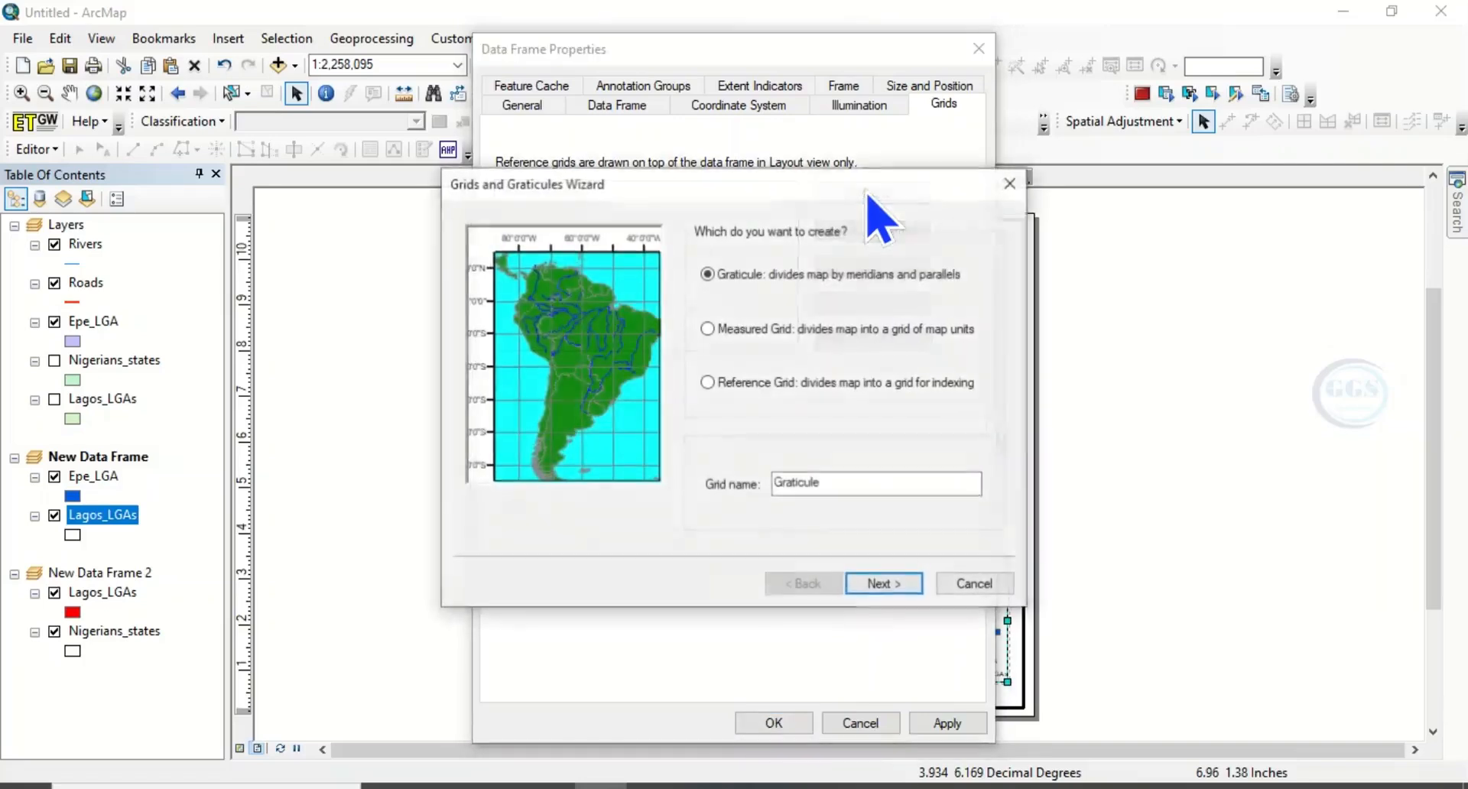
click(885, 586)
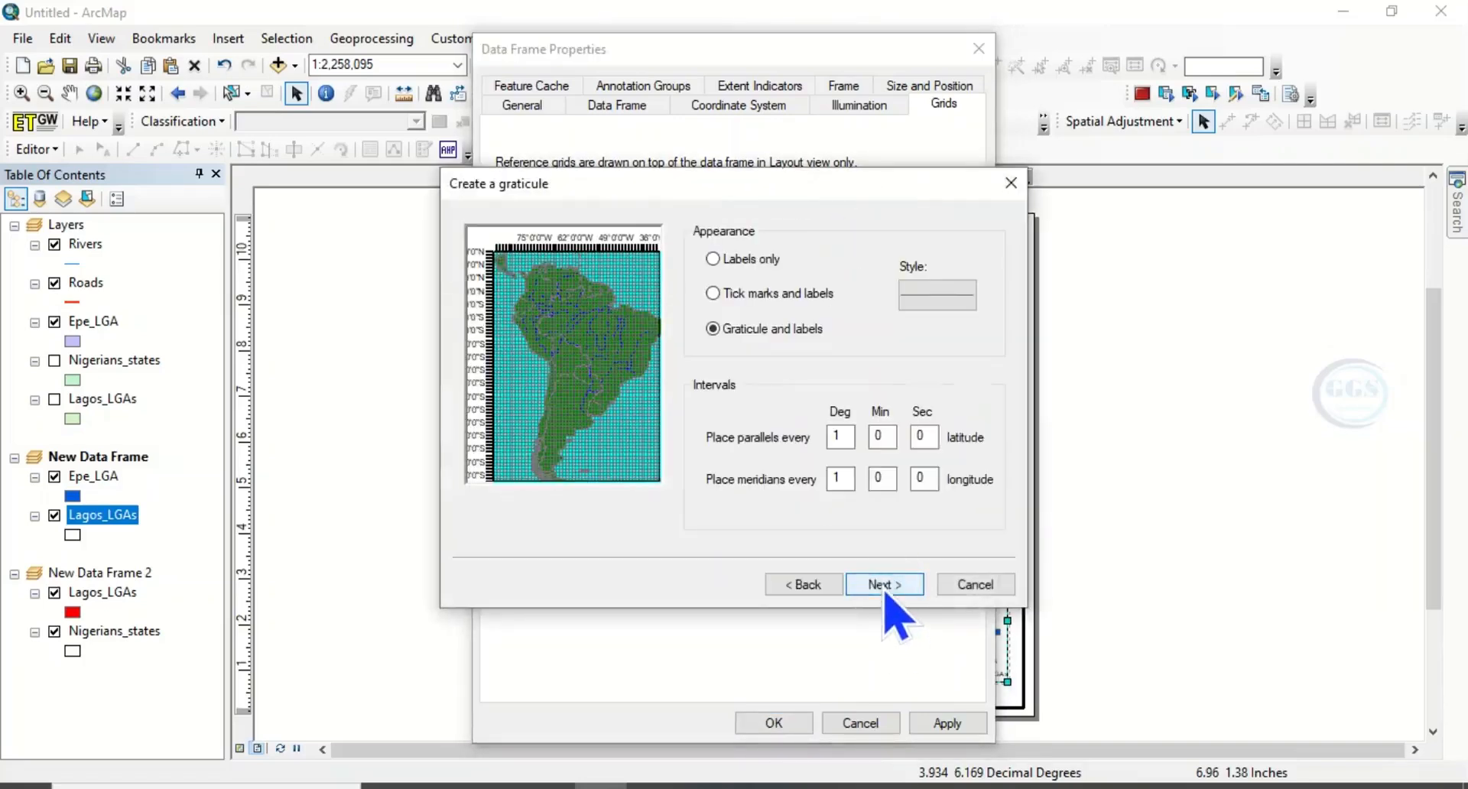
click(718, 261)
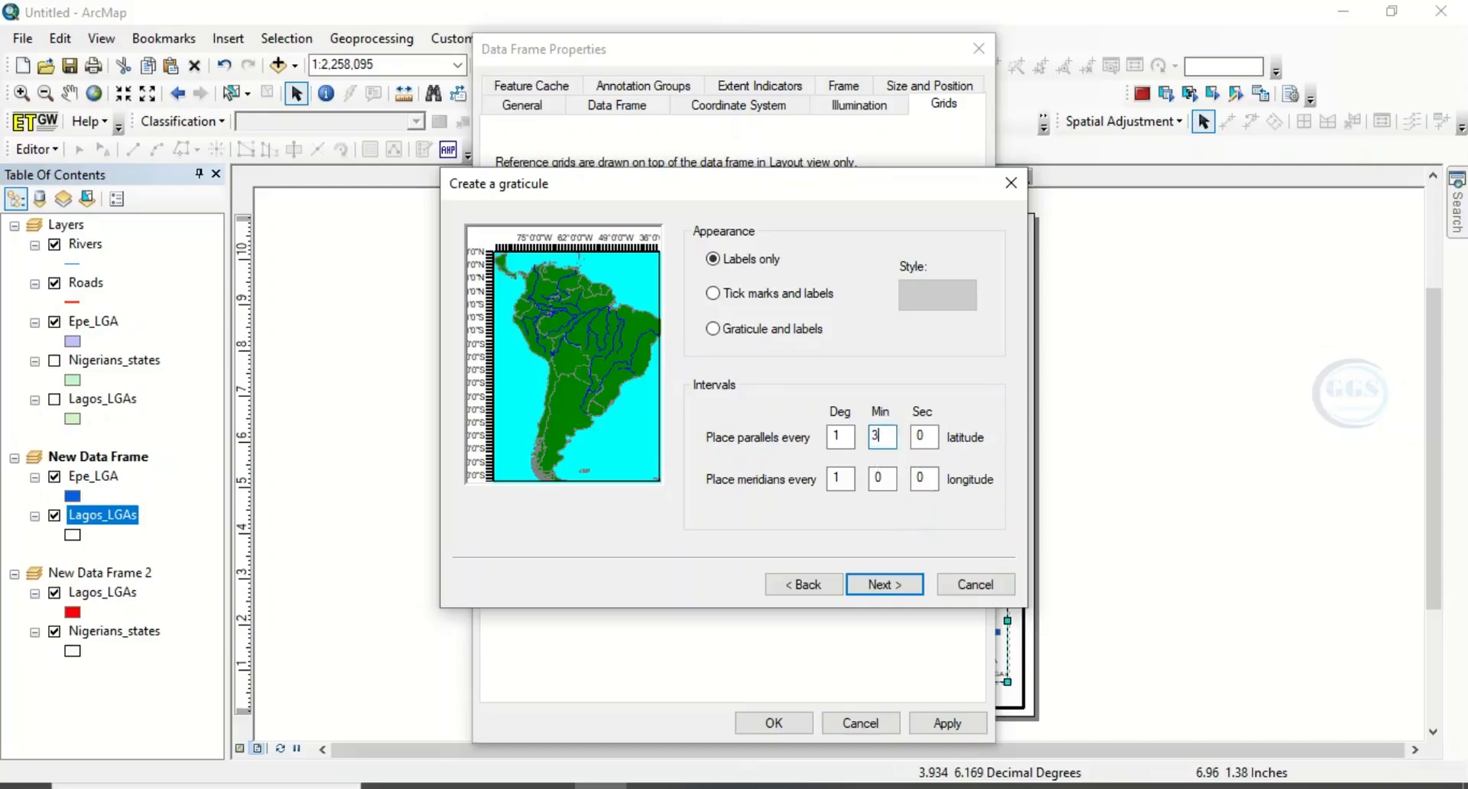
double_click(841, 439)
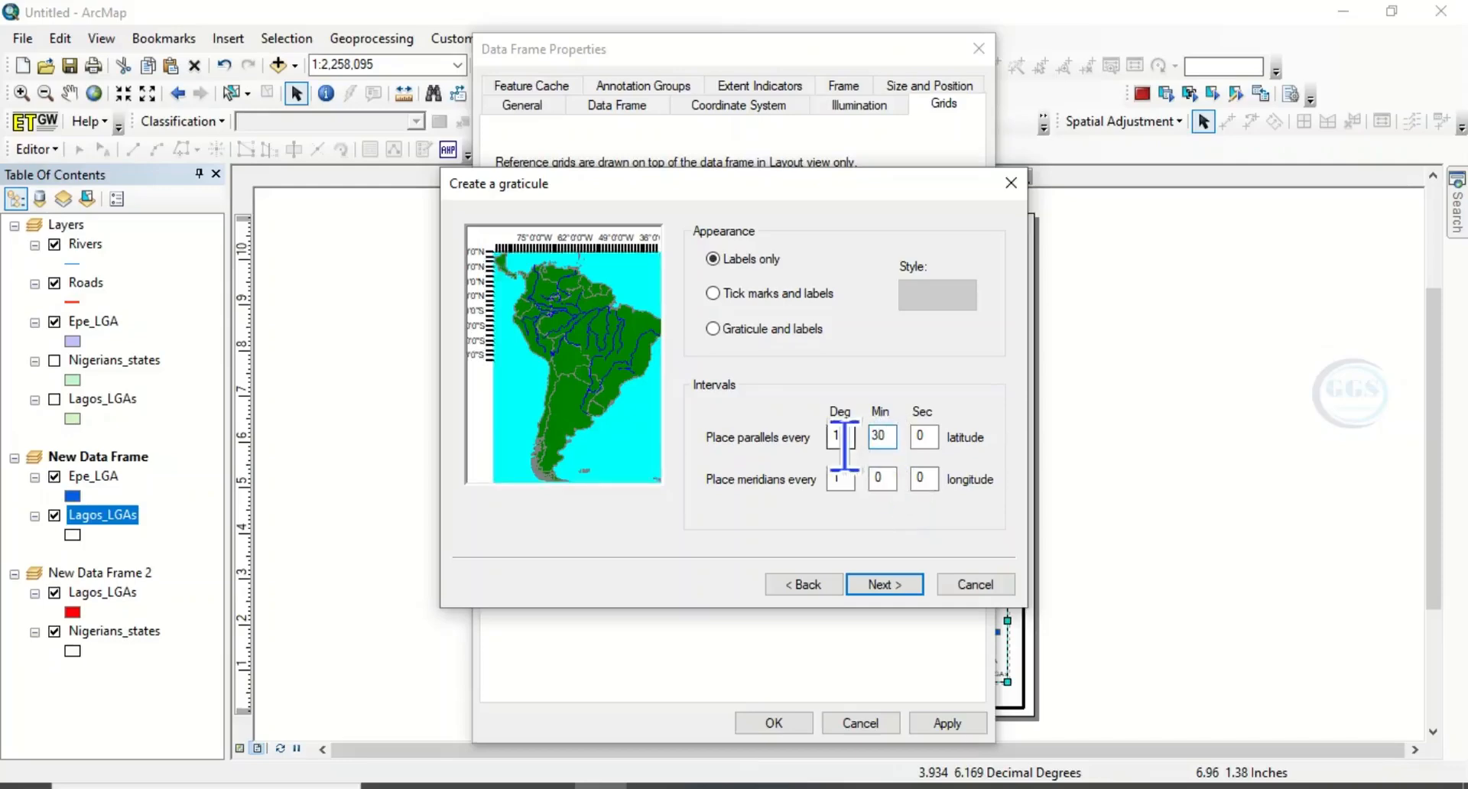
text(0)
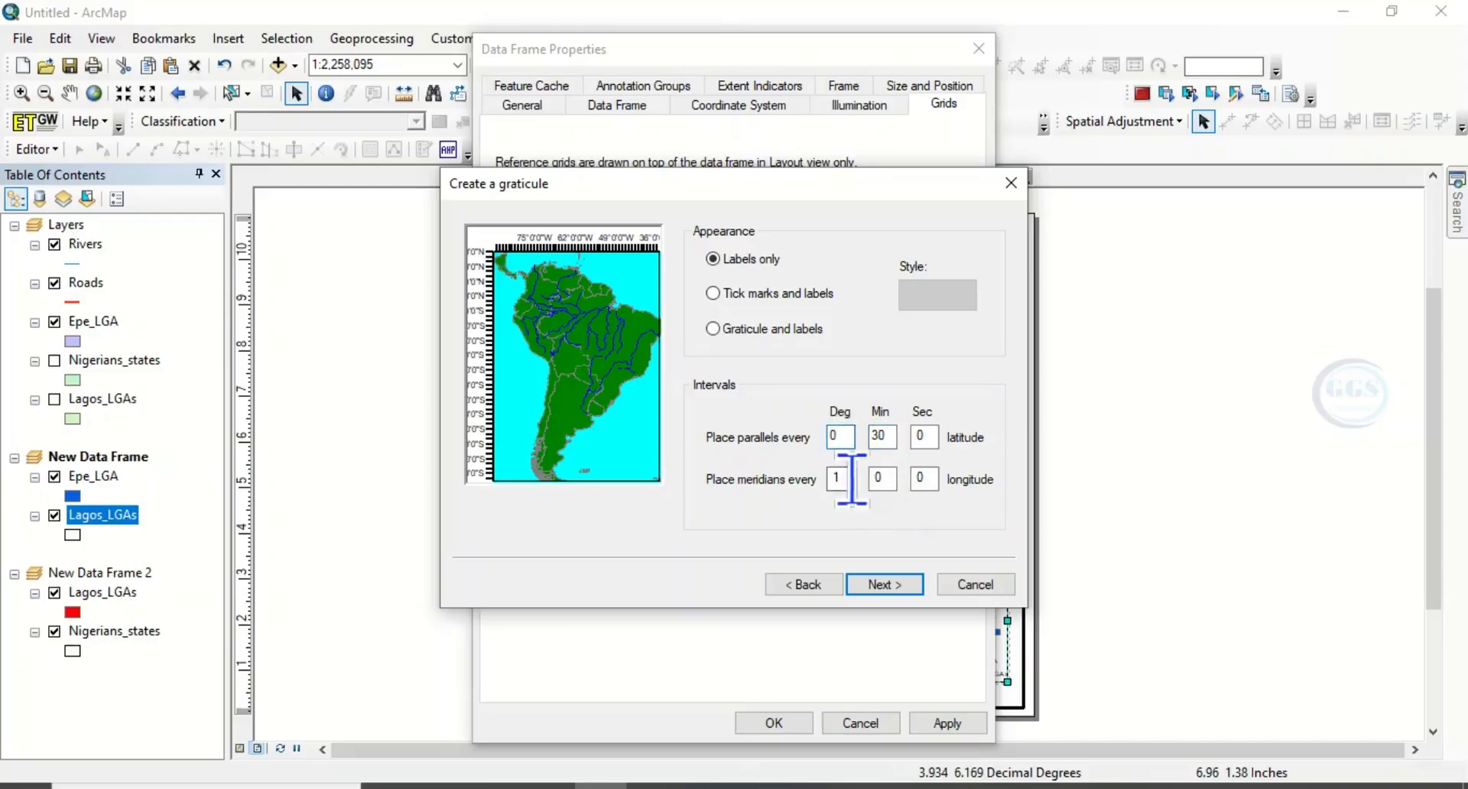
drag(851, 480, 839, 479)
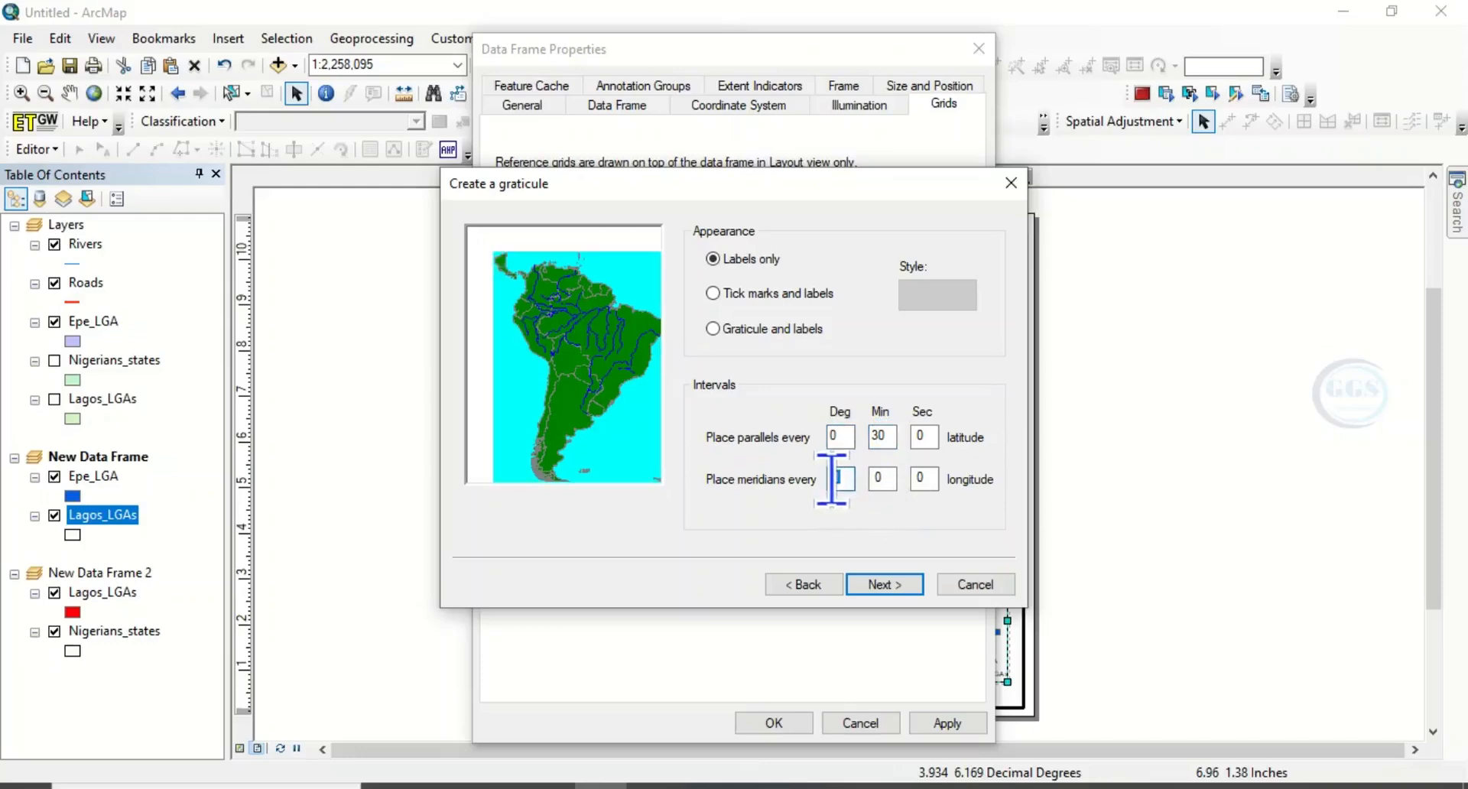
text(0)
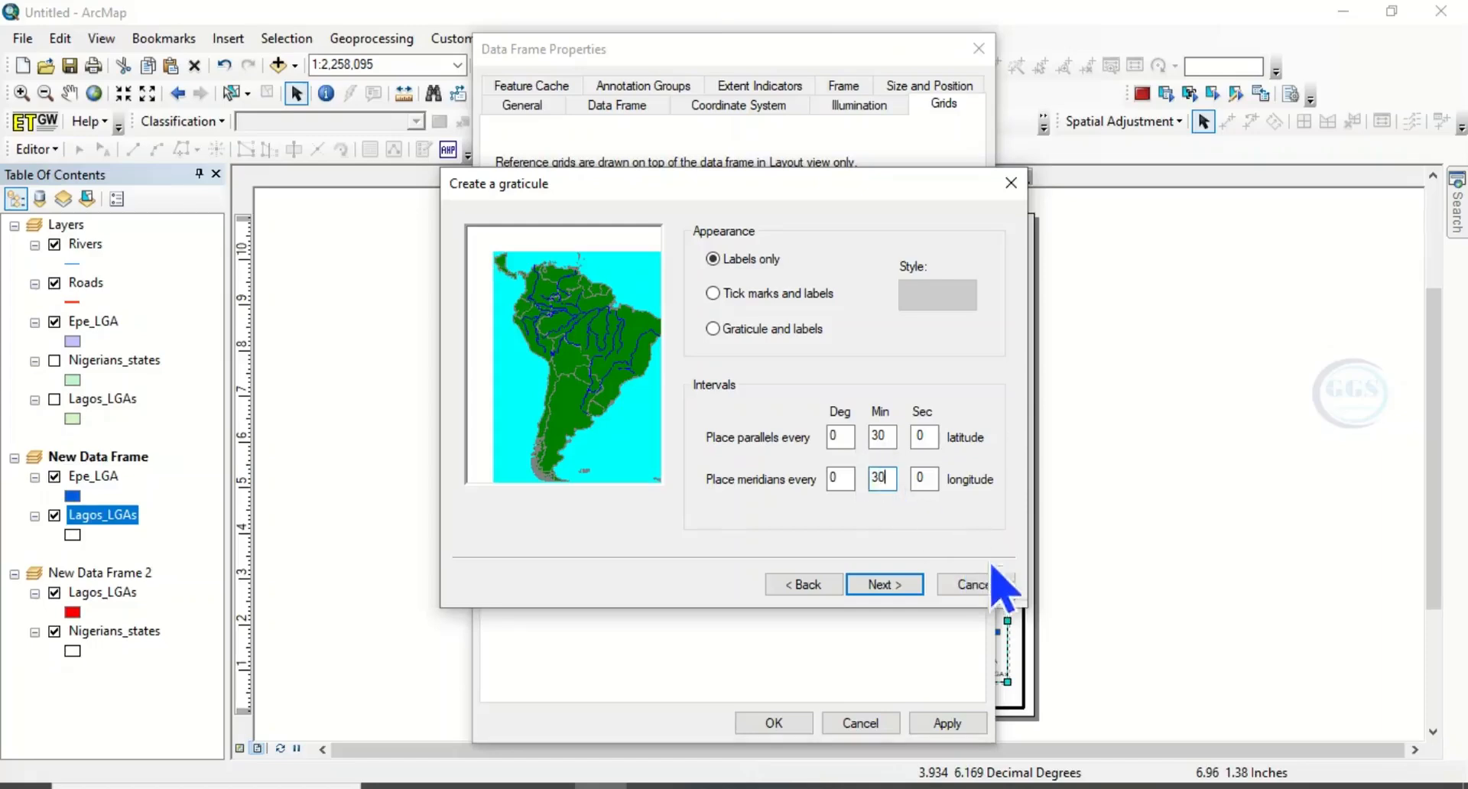
- Finish the graticule with the default axes, a simple border and fixed-grid storage, and apply it to the Lagos inset
click(886, 585)
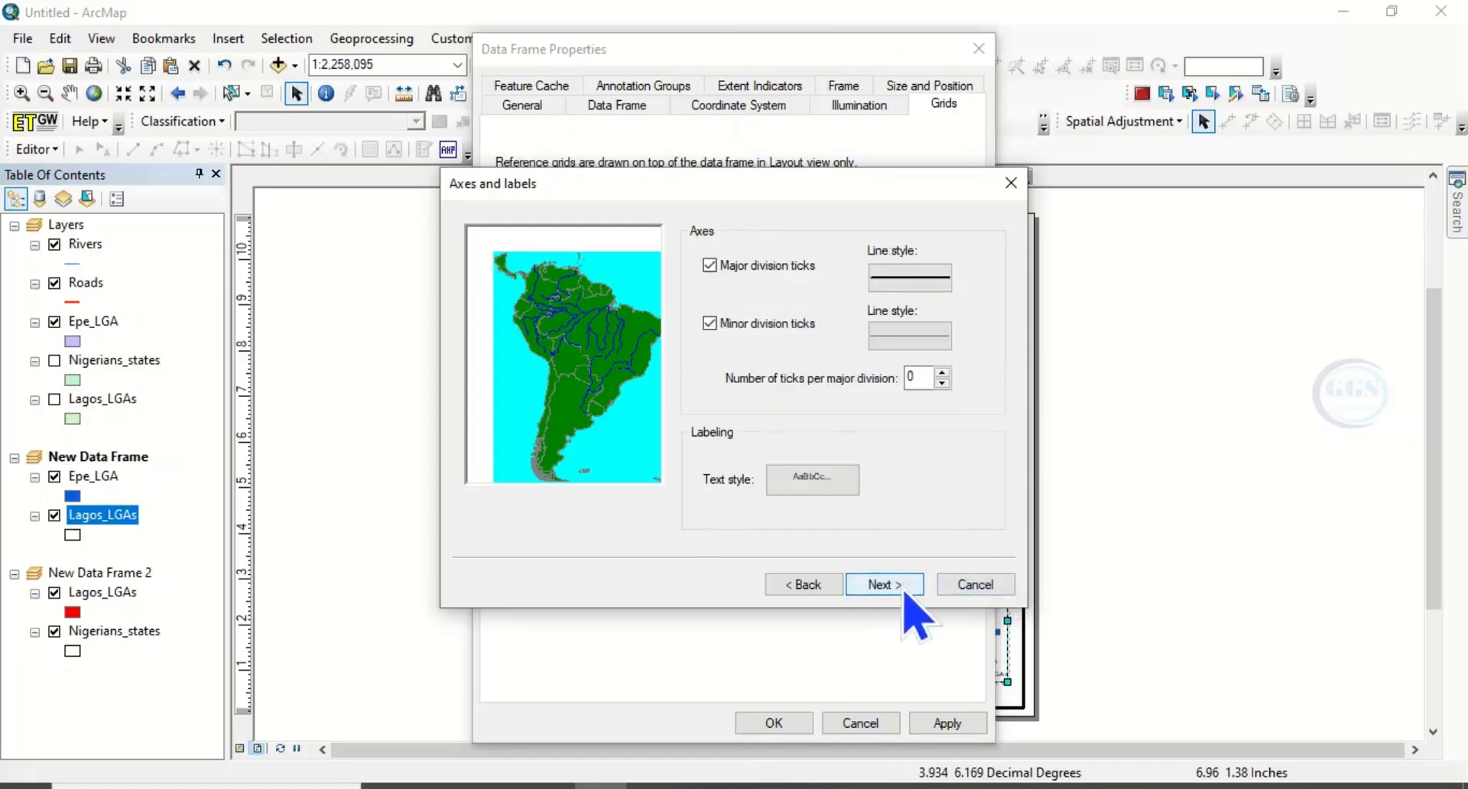
click(885, 585)
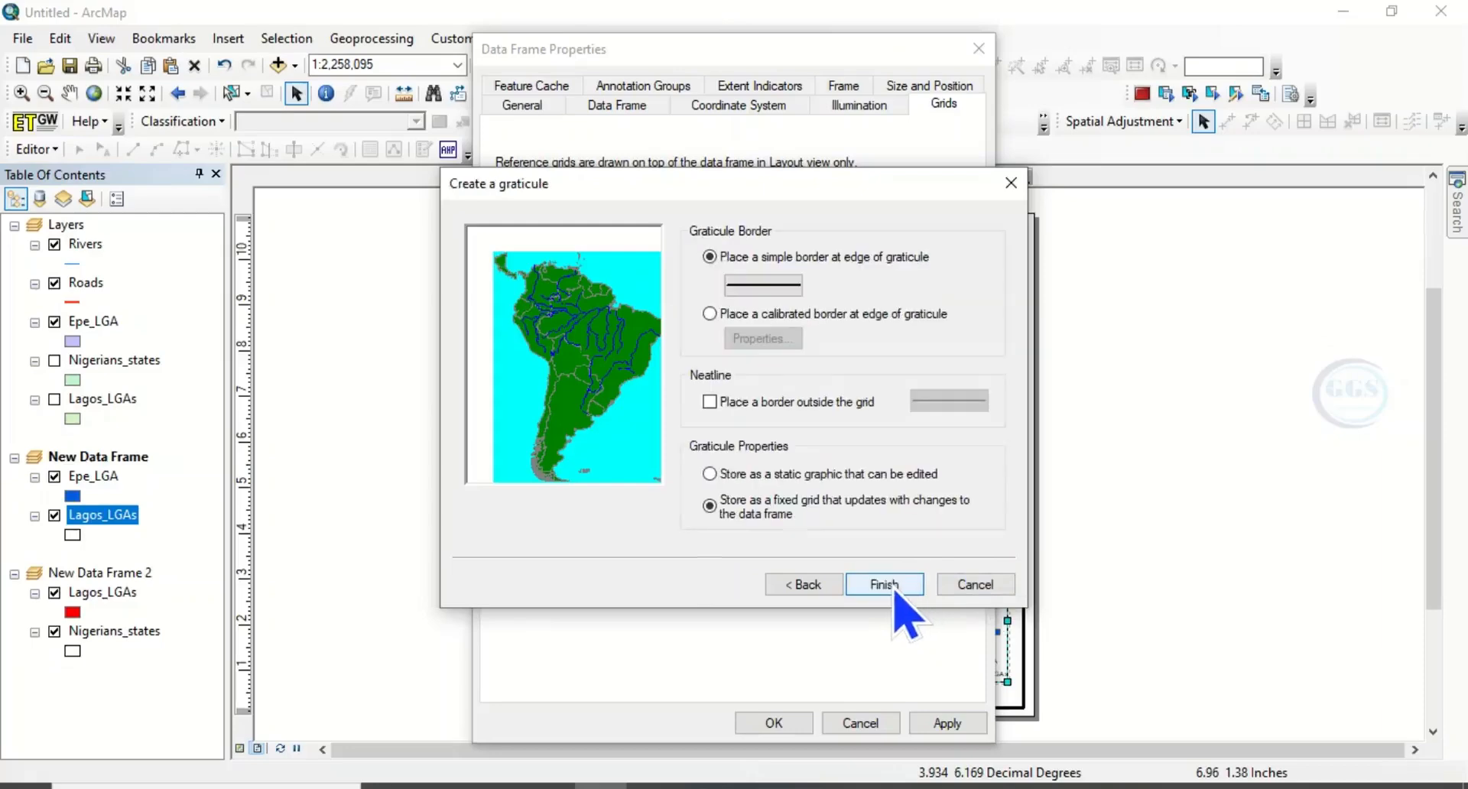
click(893, 589)
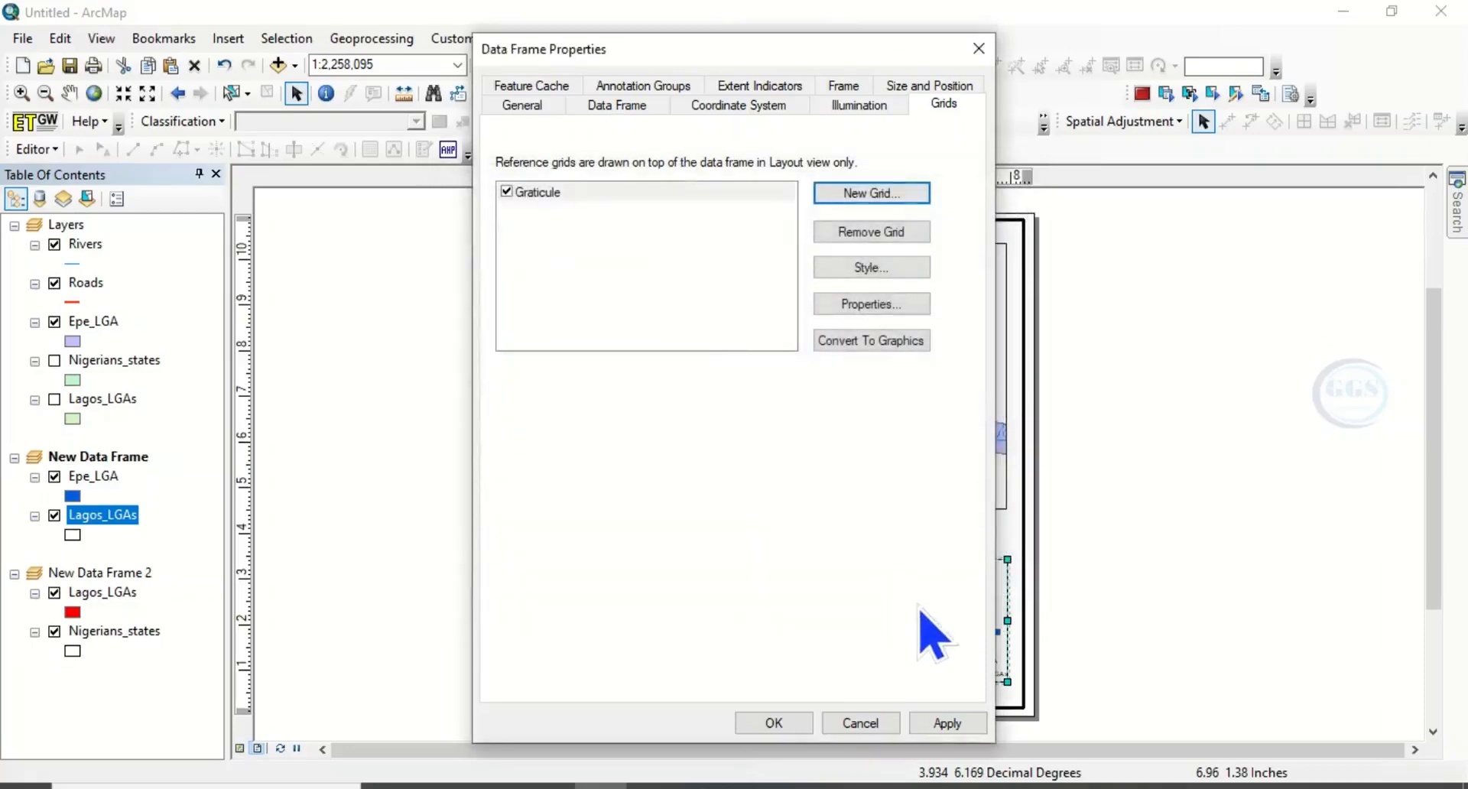
click(947, 725)
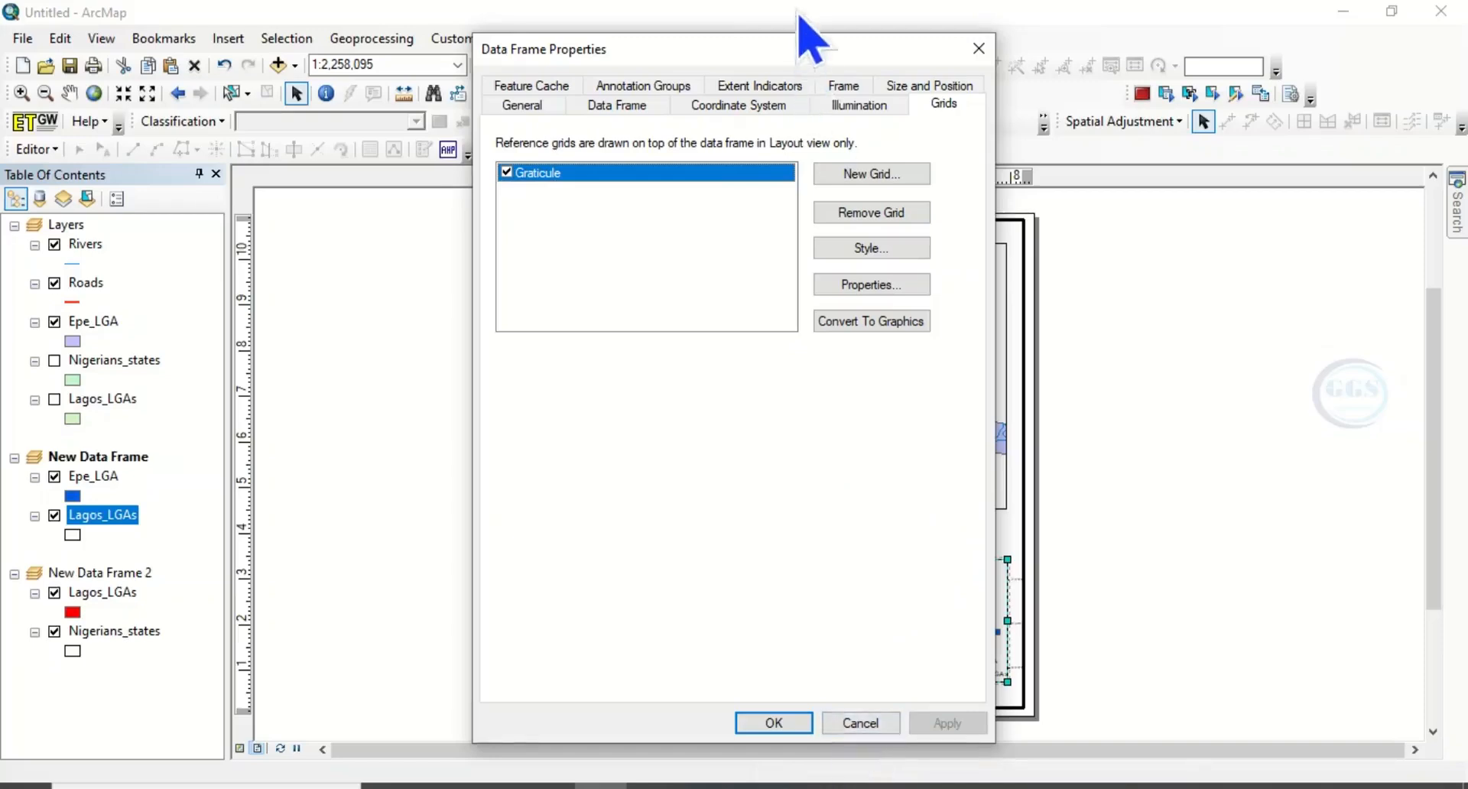
- Make the left and right labels of the Lagos inset's graticule vertical
drag(807, 58, 708, 61)
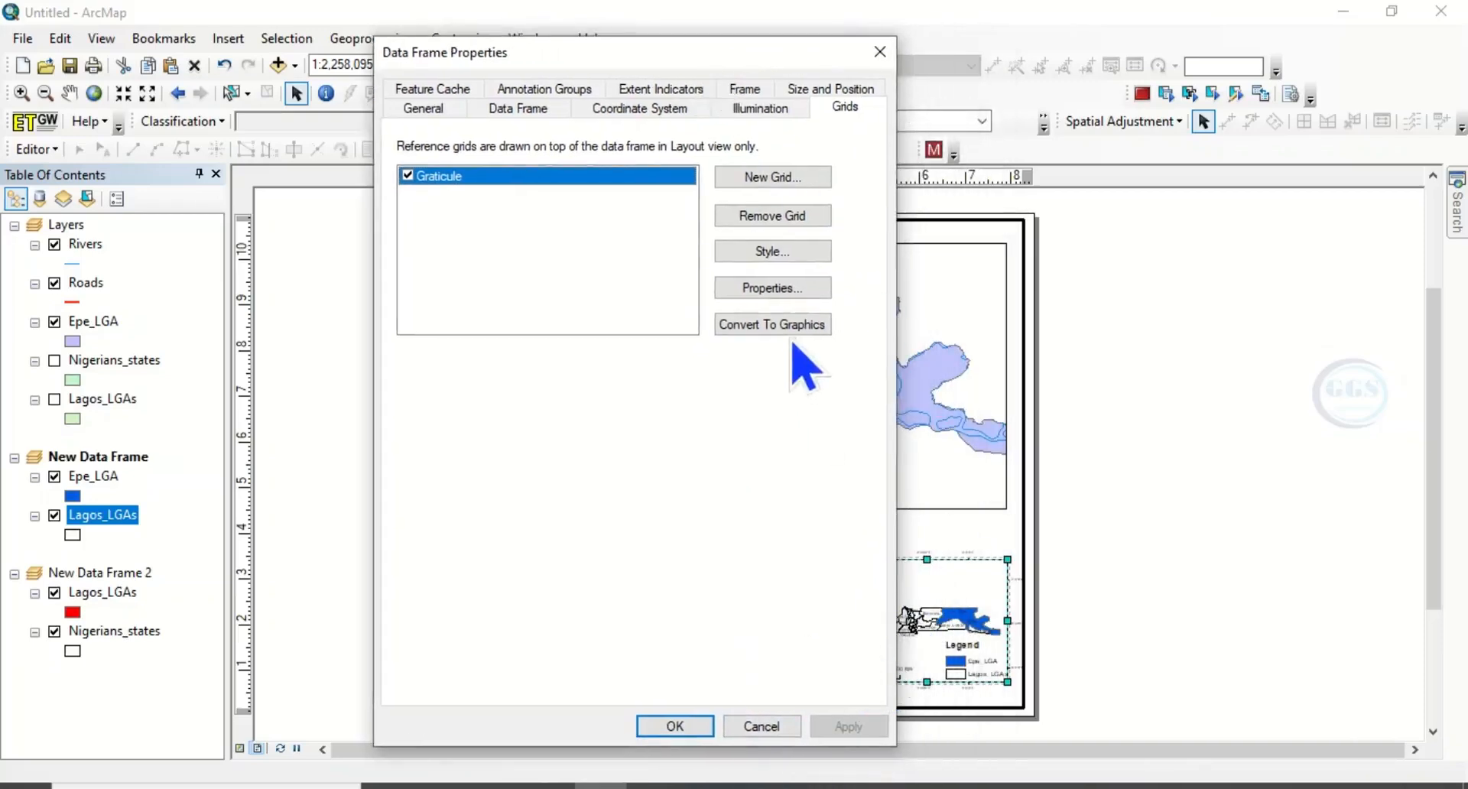
click(769, 289)
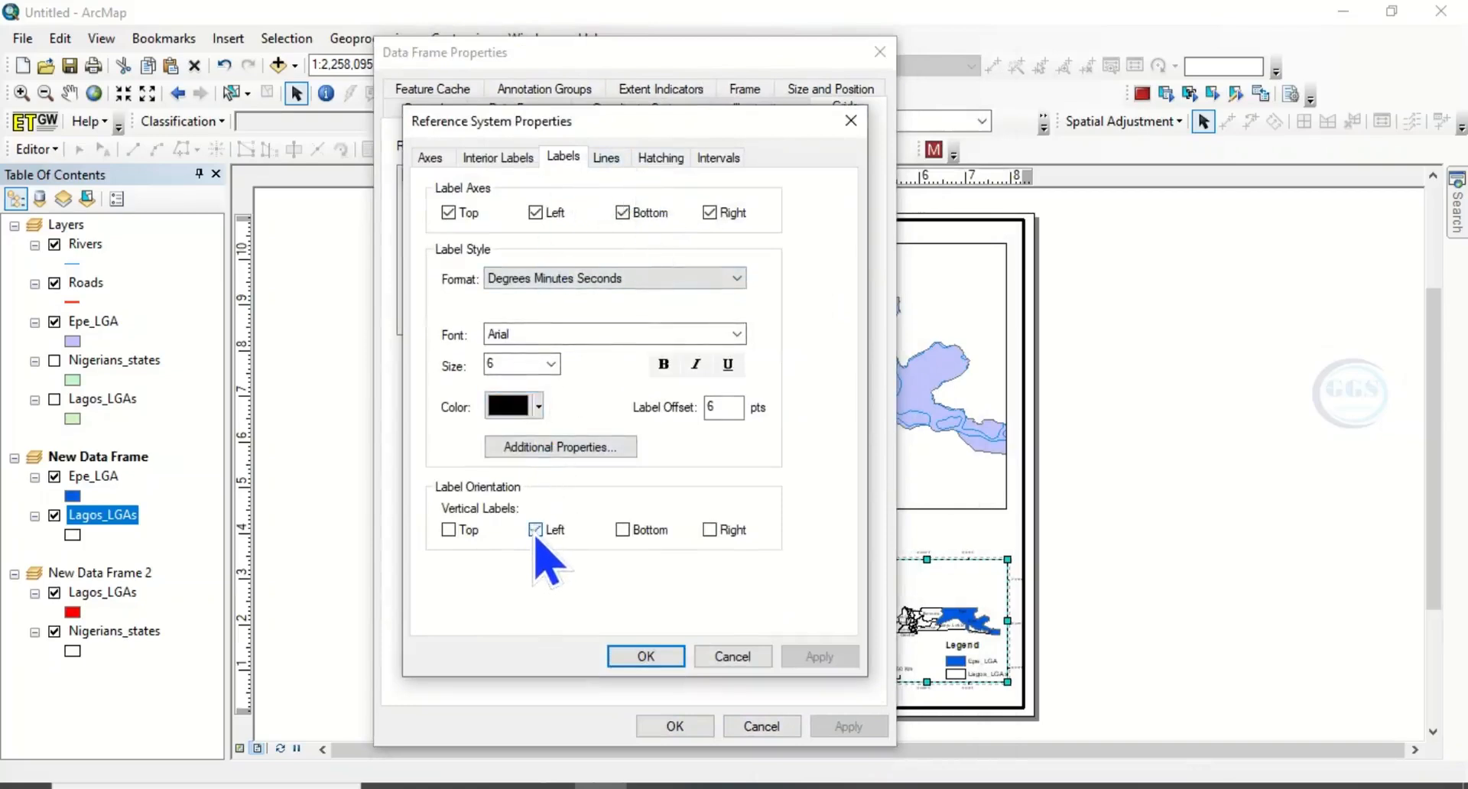
click(709, 530)
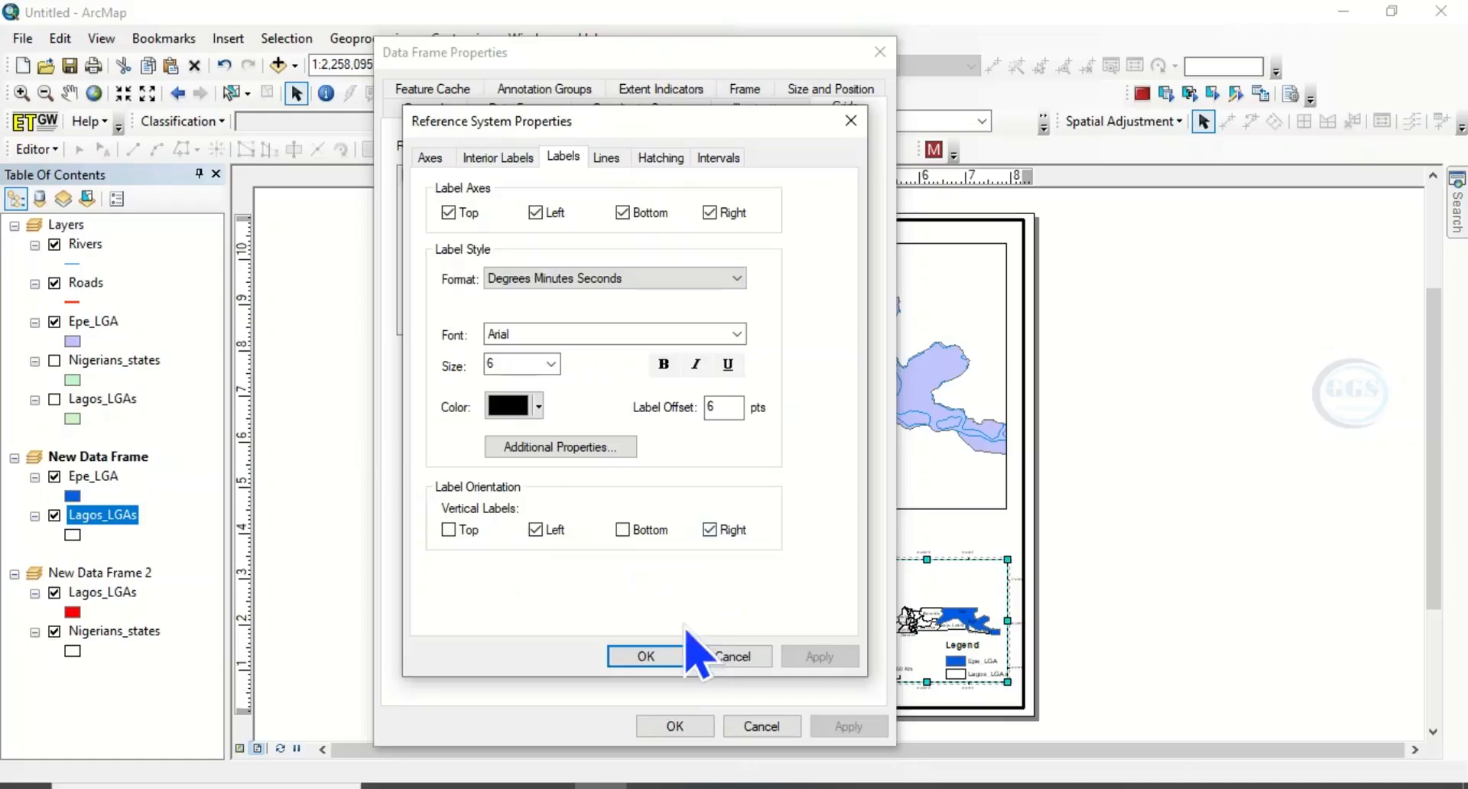
click(656, 656)
click(674, 726)
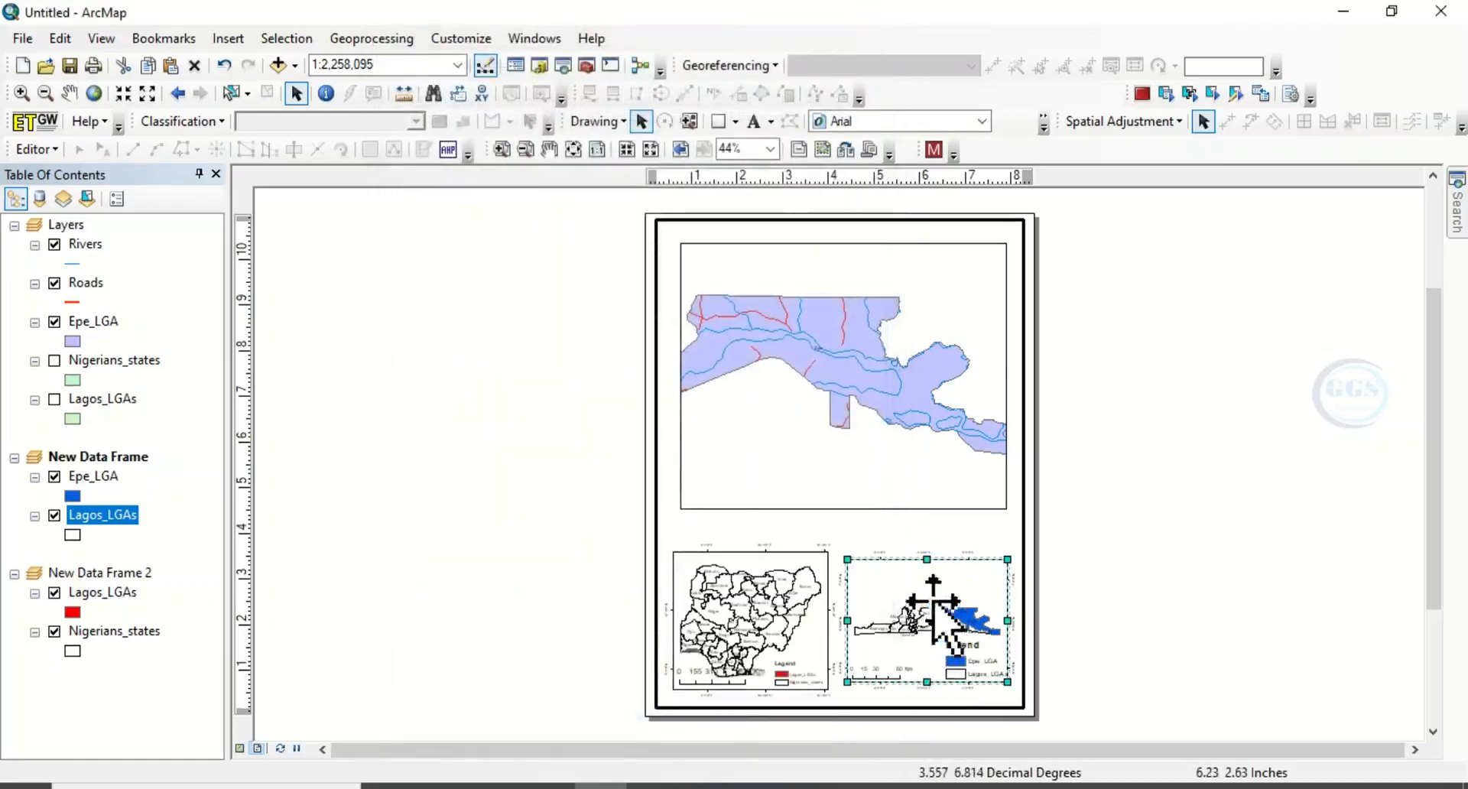
click(1110, 552)
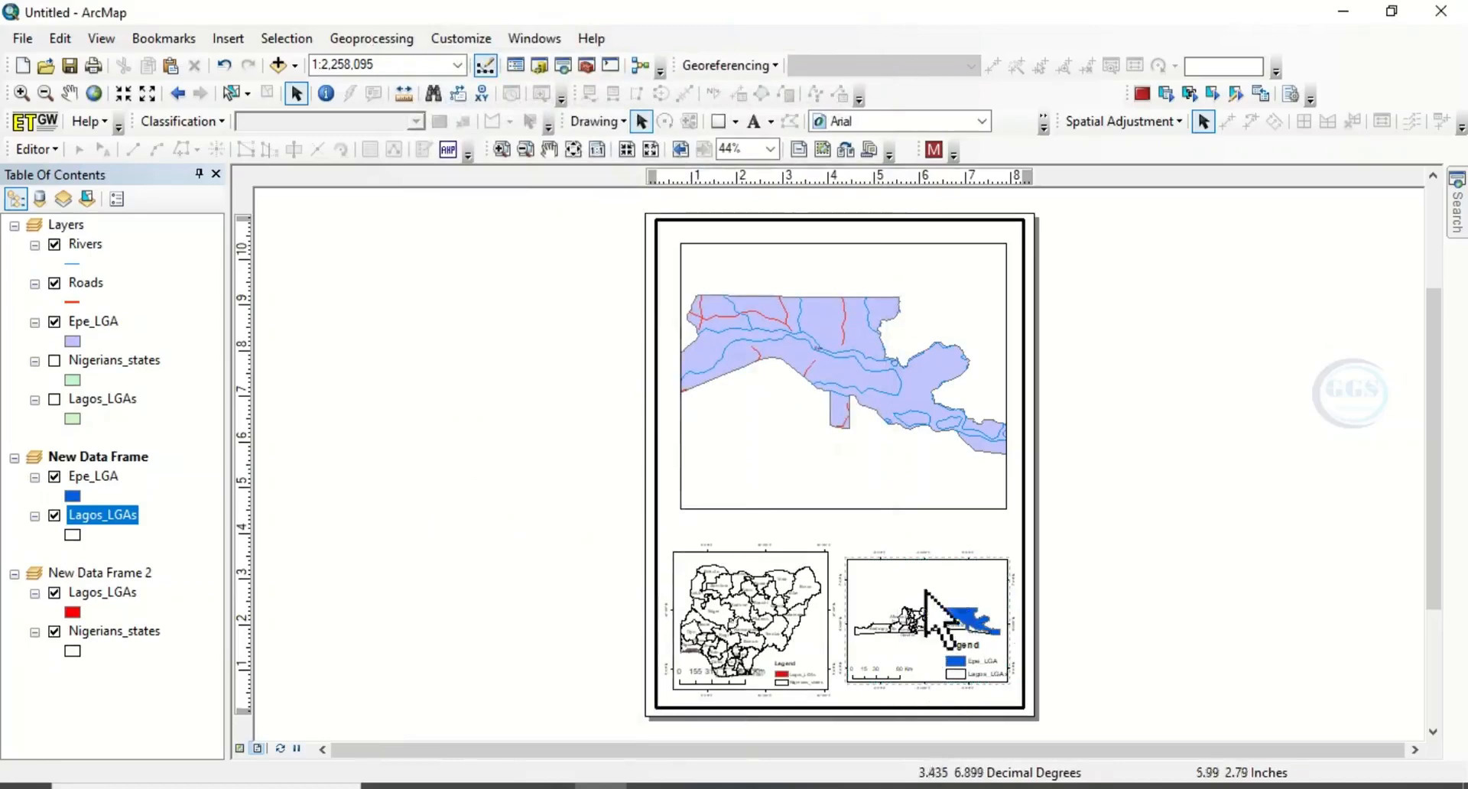
- Give the main map's data frame a black-and-white dashed border with zero gap and zero rounding
click(808, 390)
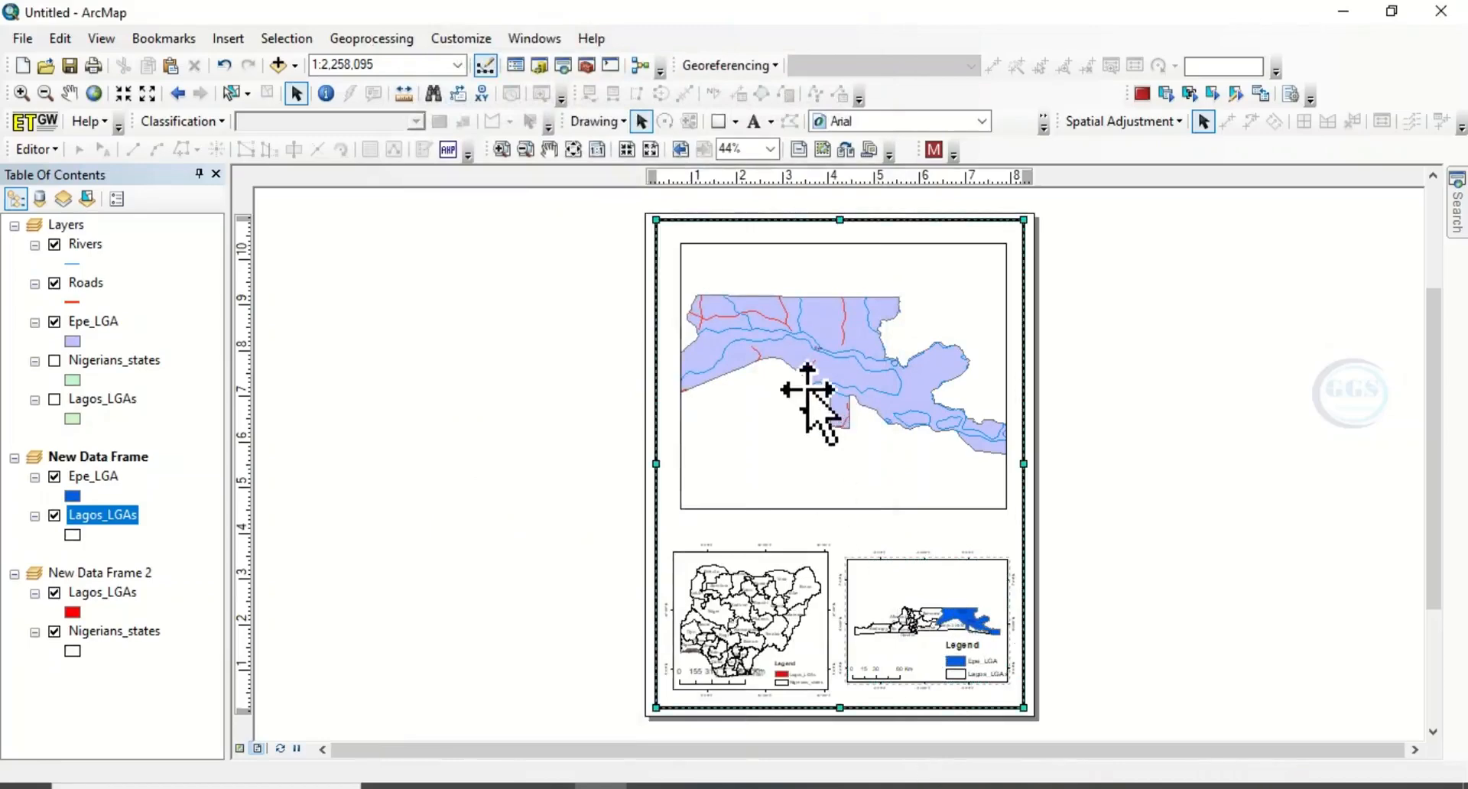
key(Delete)
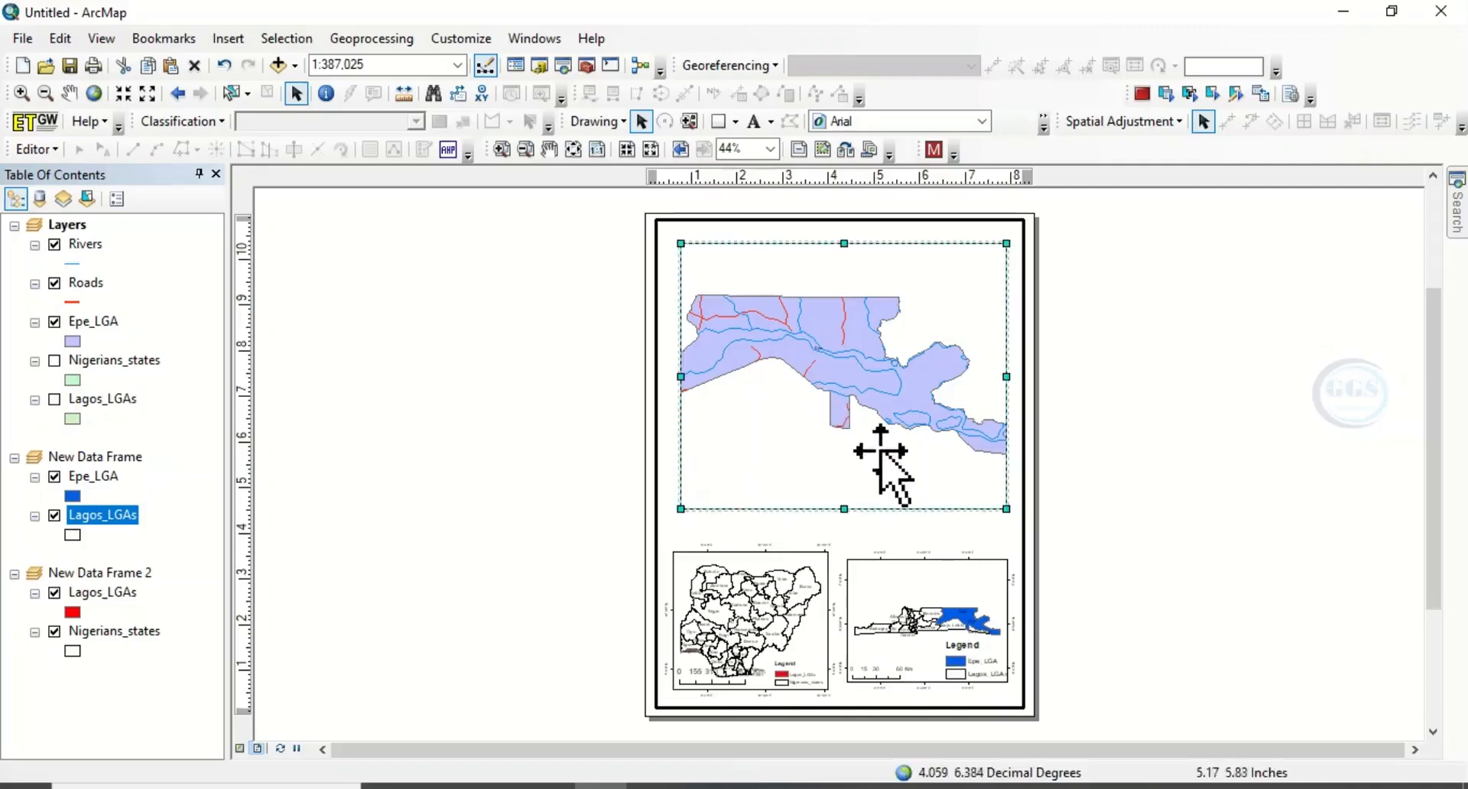
right_click(842, 492)
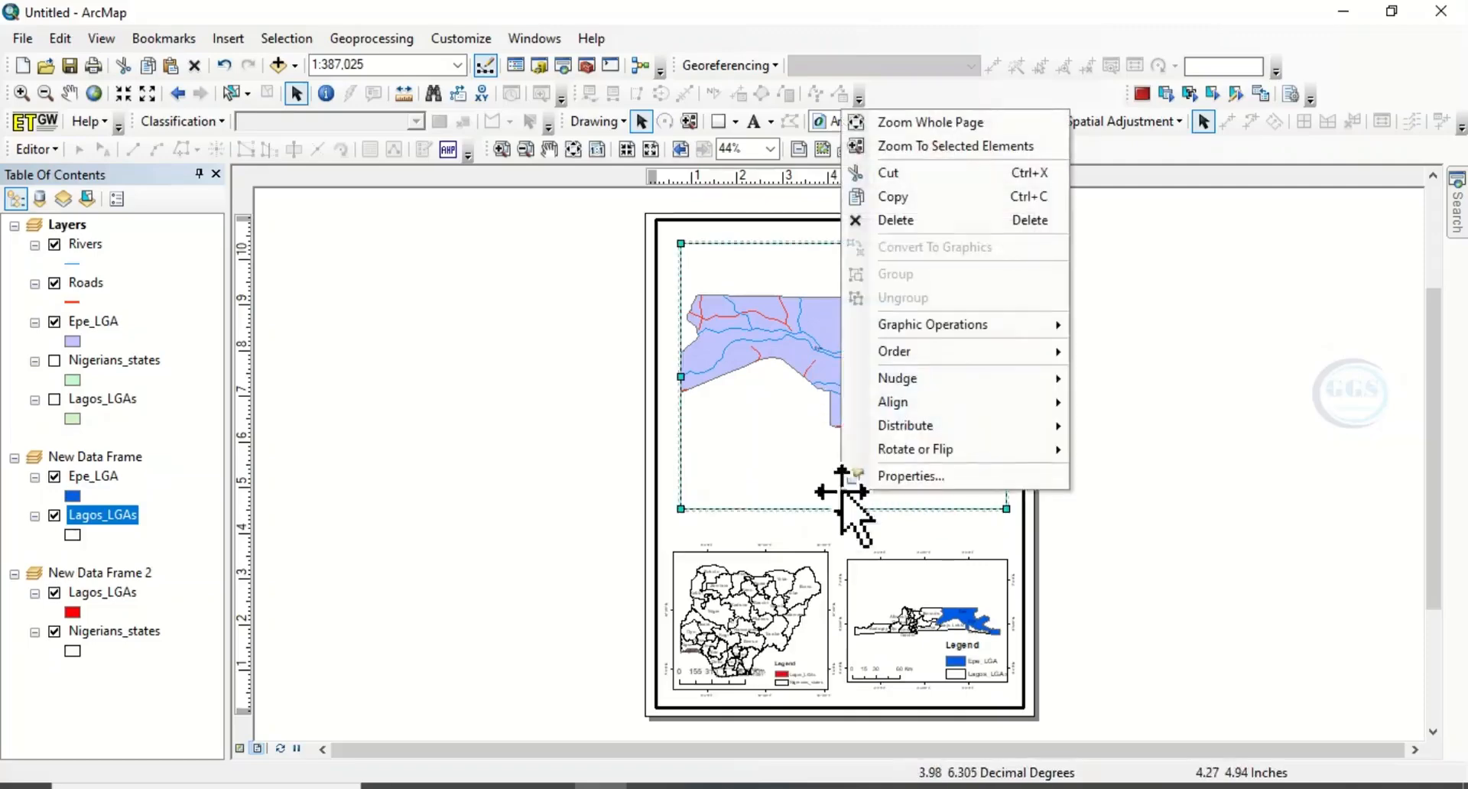
click(910, 476)
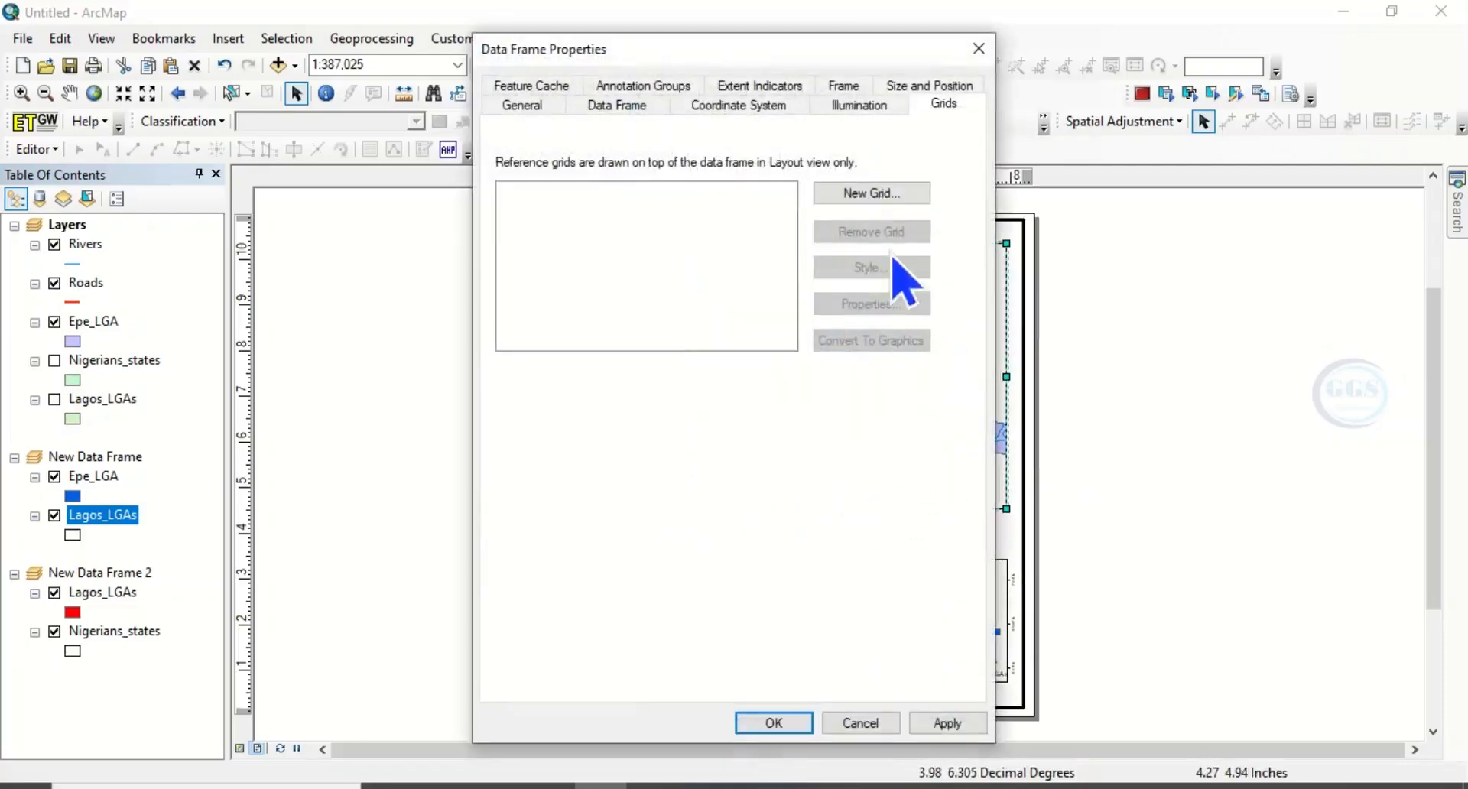
click(845, 91)
click(688, 166)
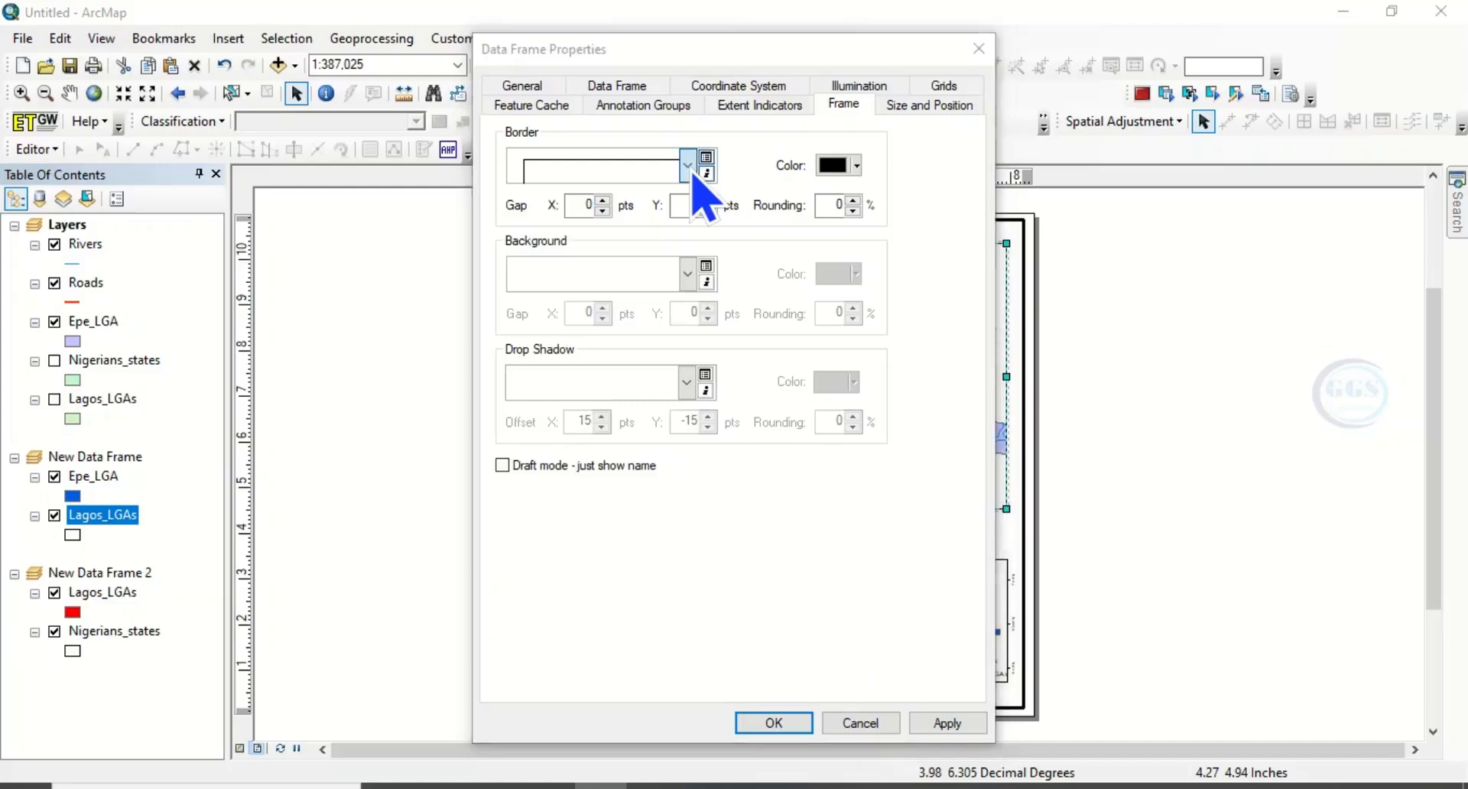
click(593, 468)
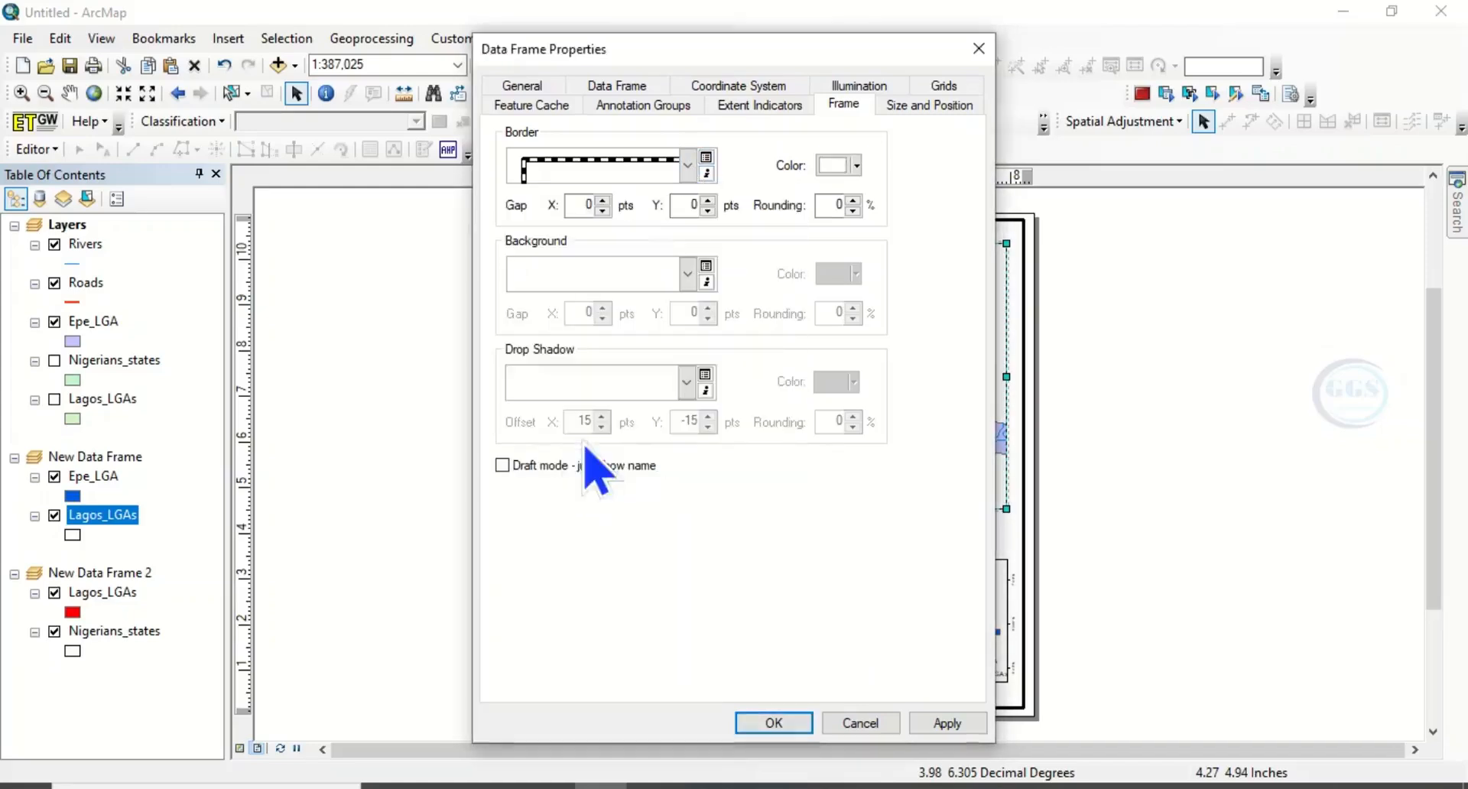
- Add a labels-only graticule to the main map with parallels and meridians every 5 minutes, default axes, a simple border and fixed-grid storage
click(943, 85)
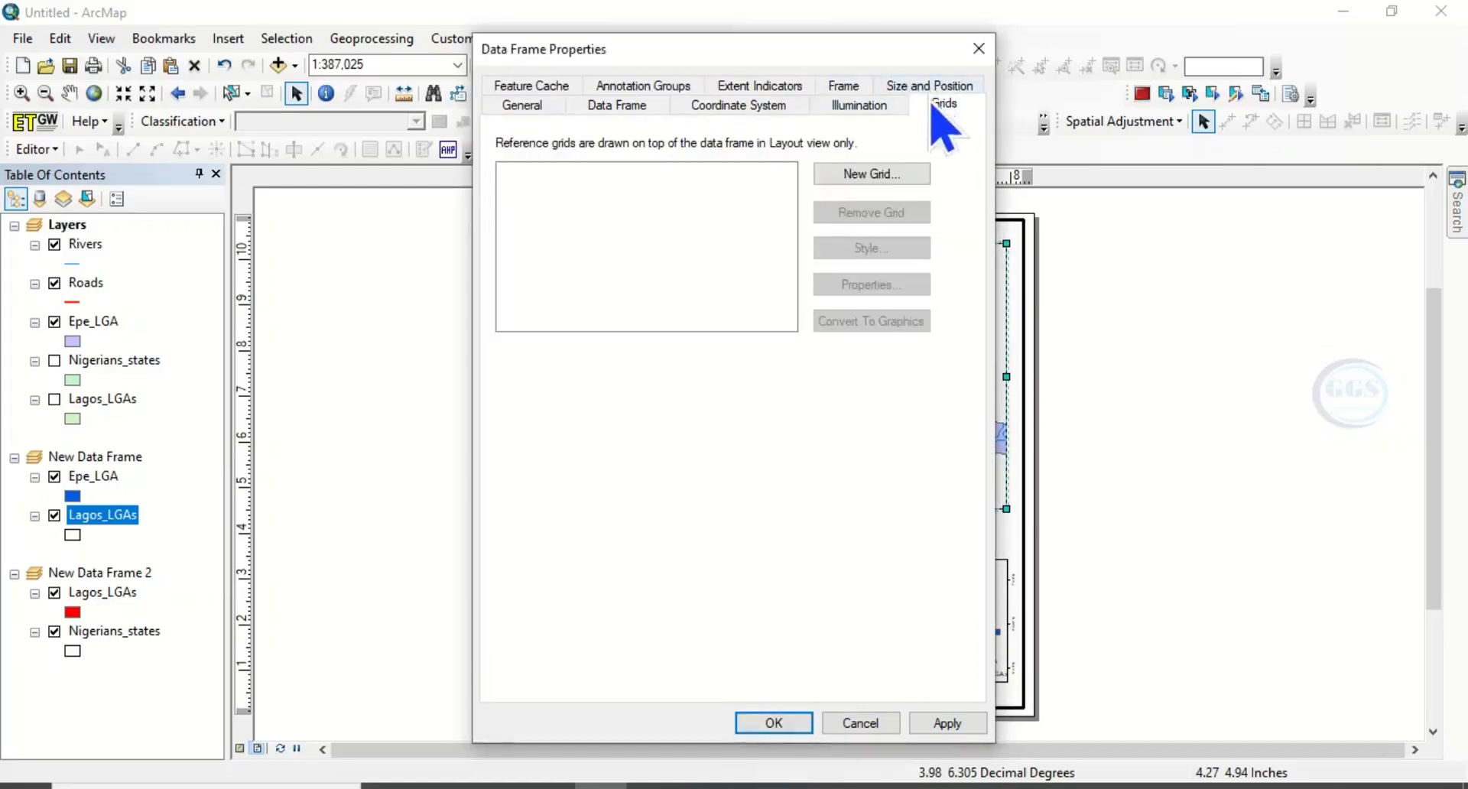
click(868, 177)
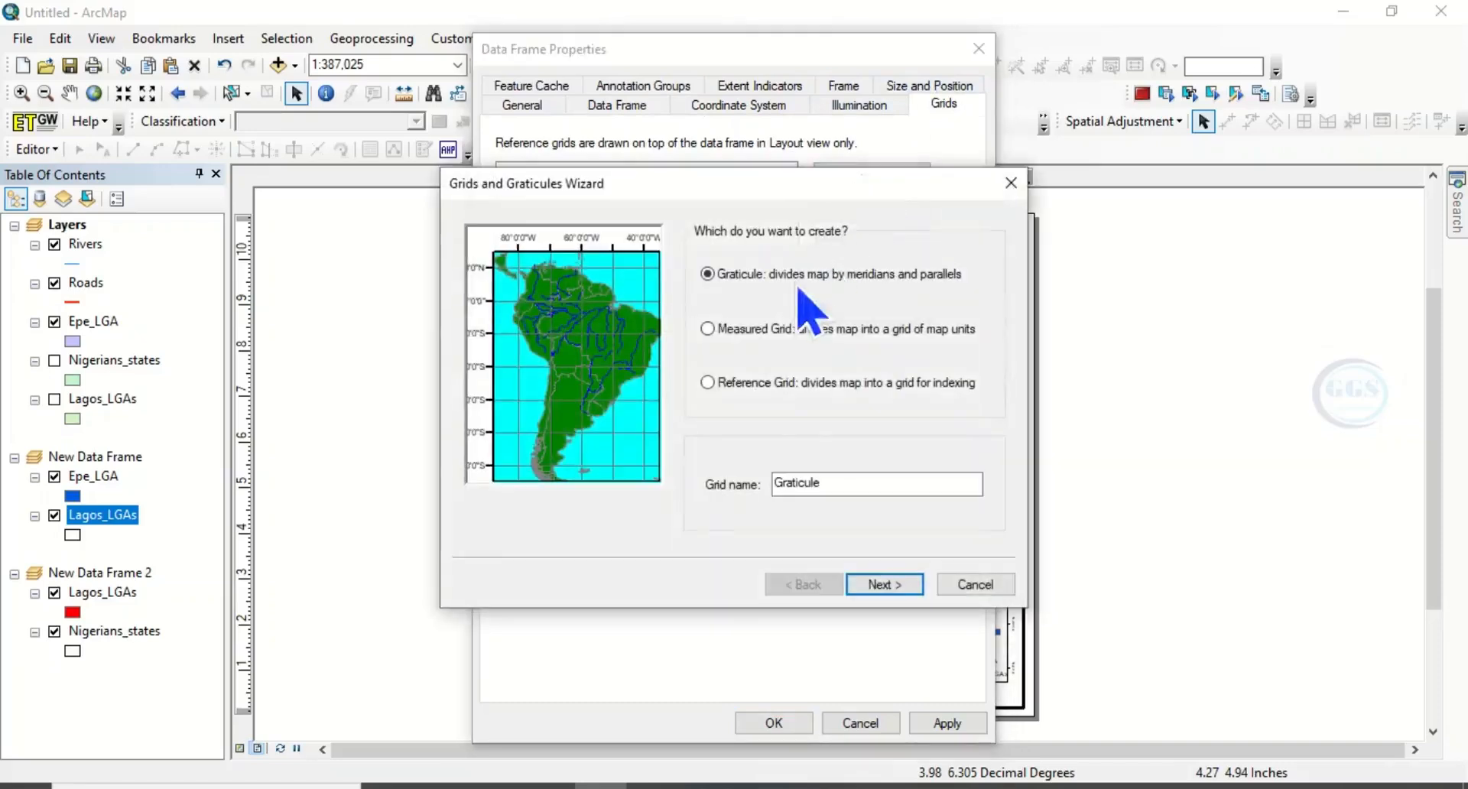
click(889, 585)
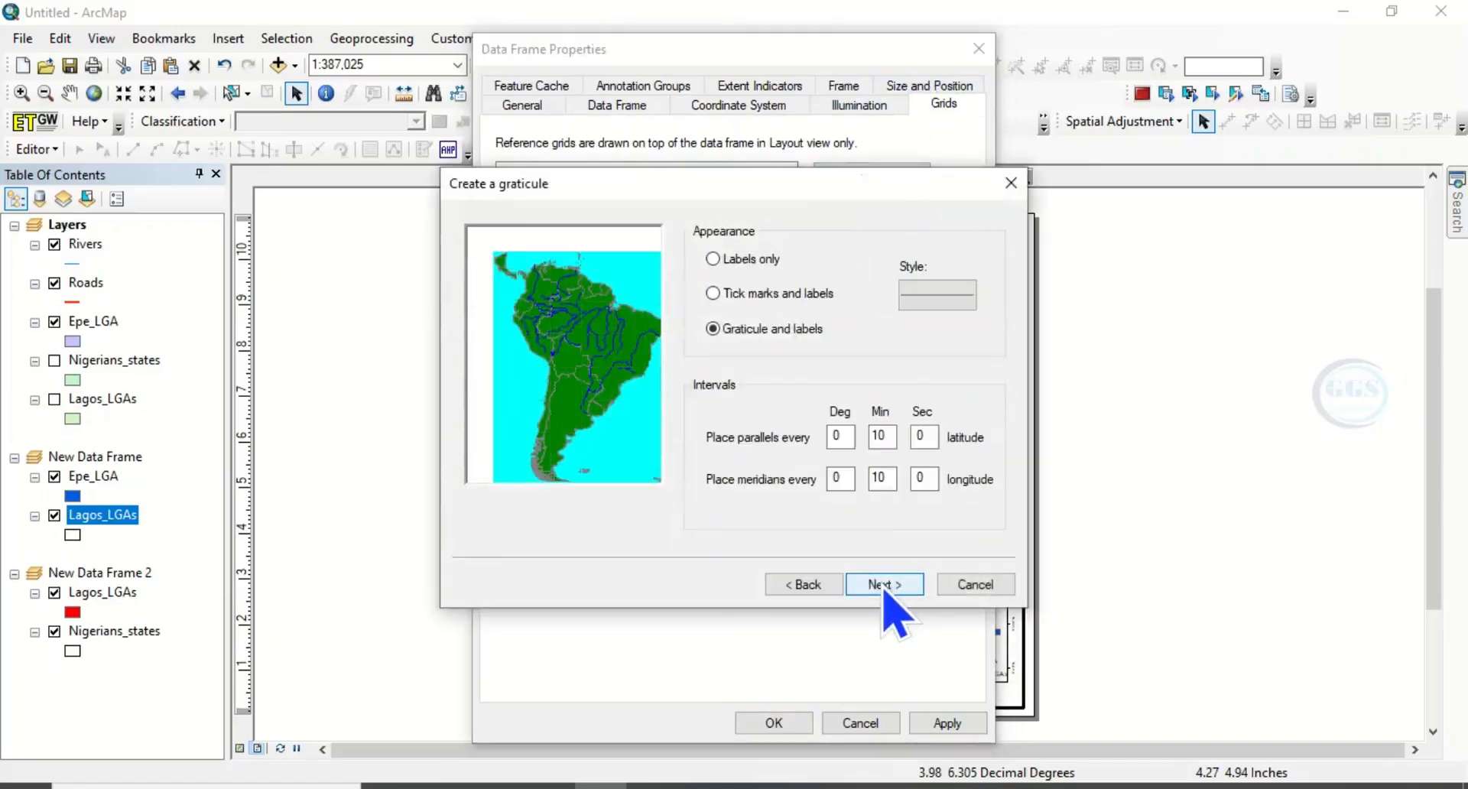
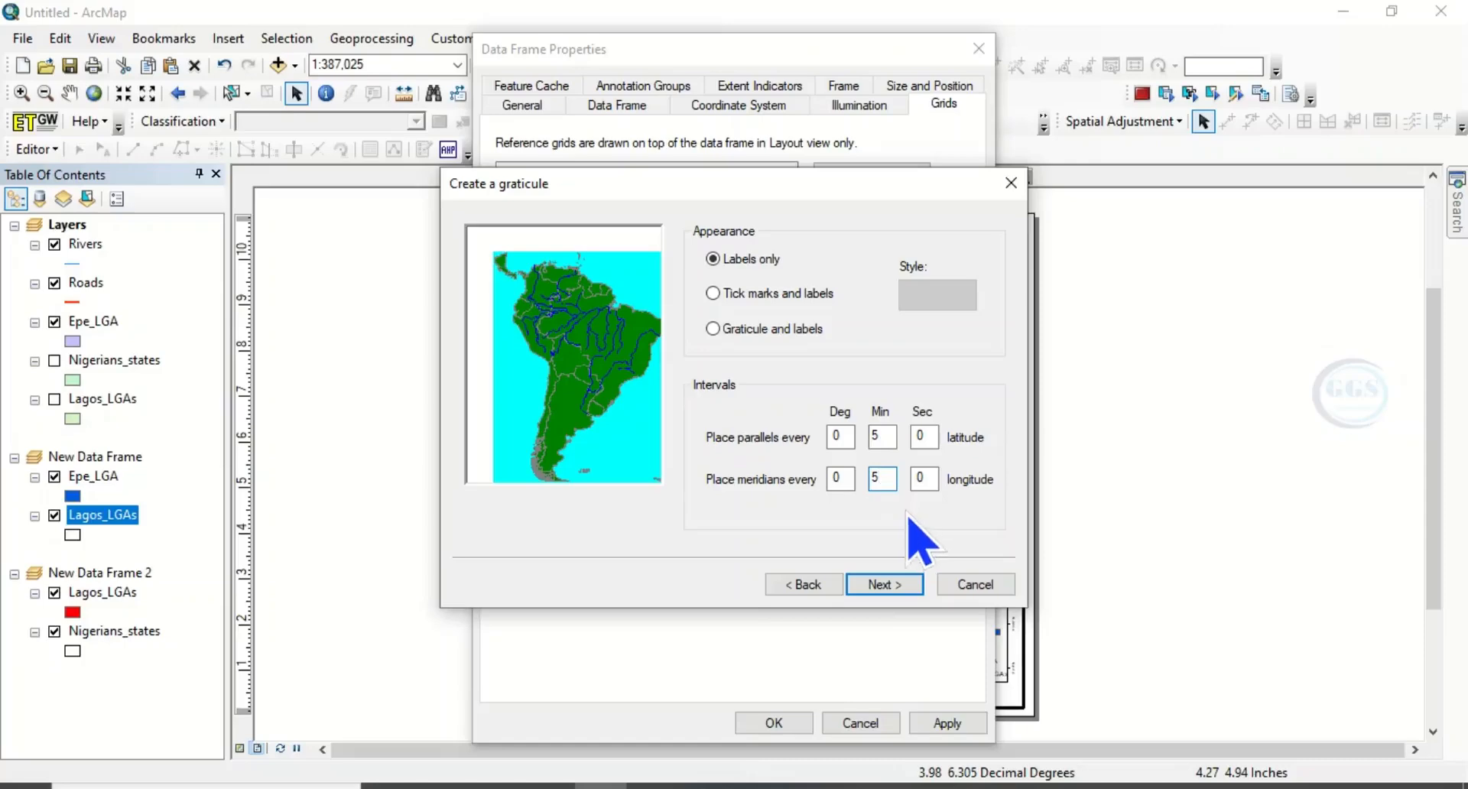
click(895, 587)
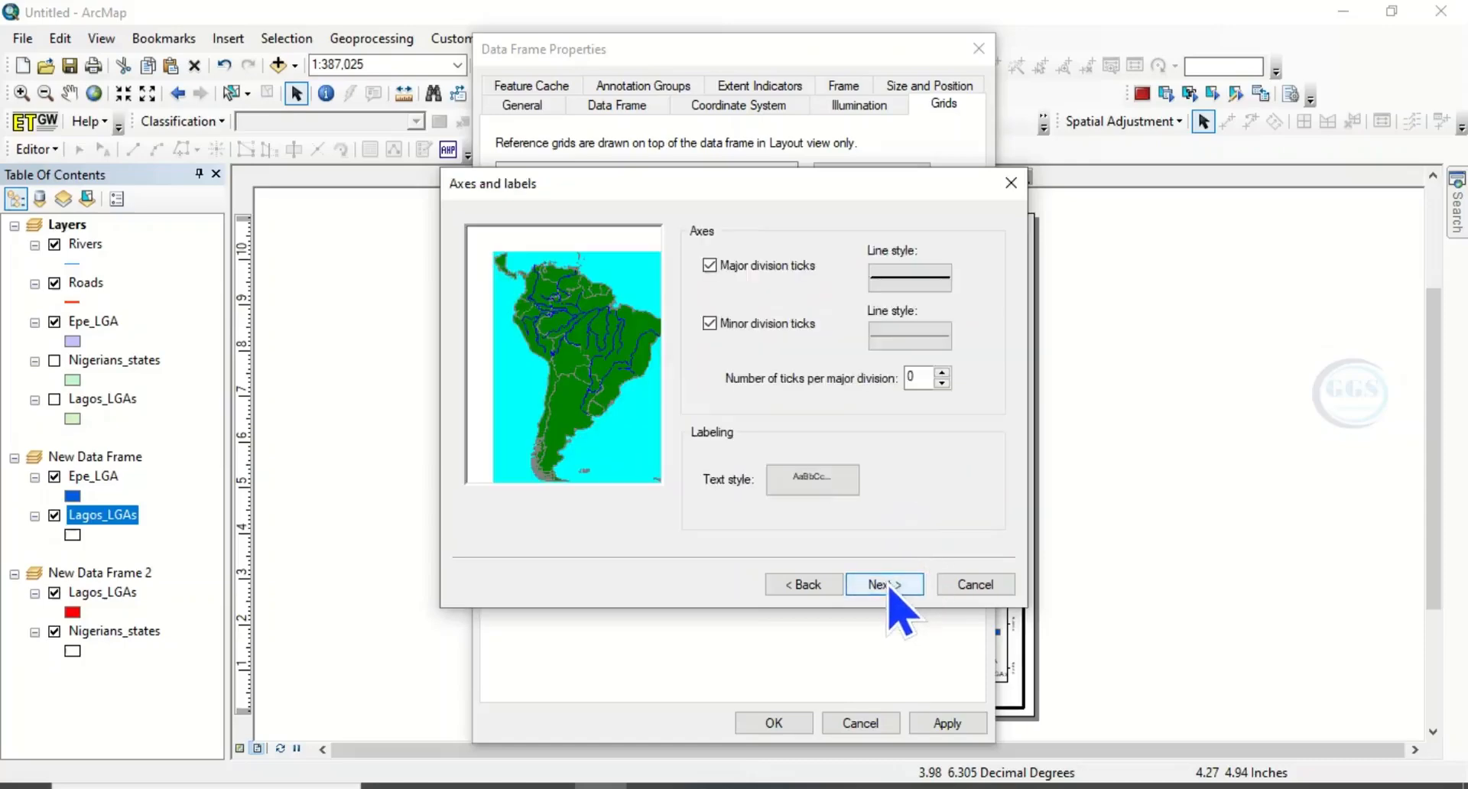
click(895, 586)
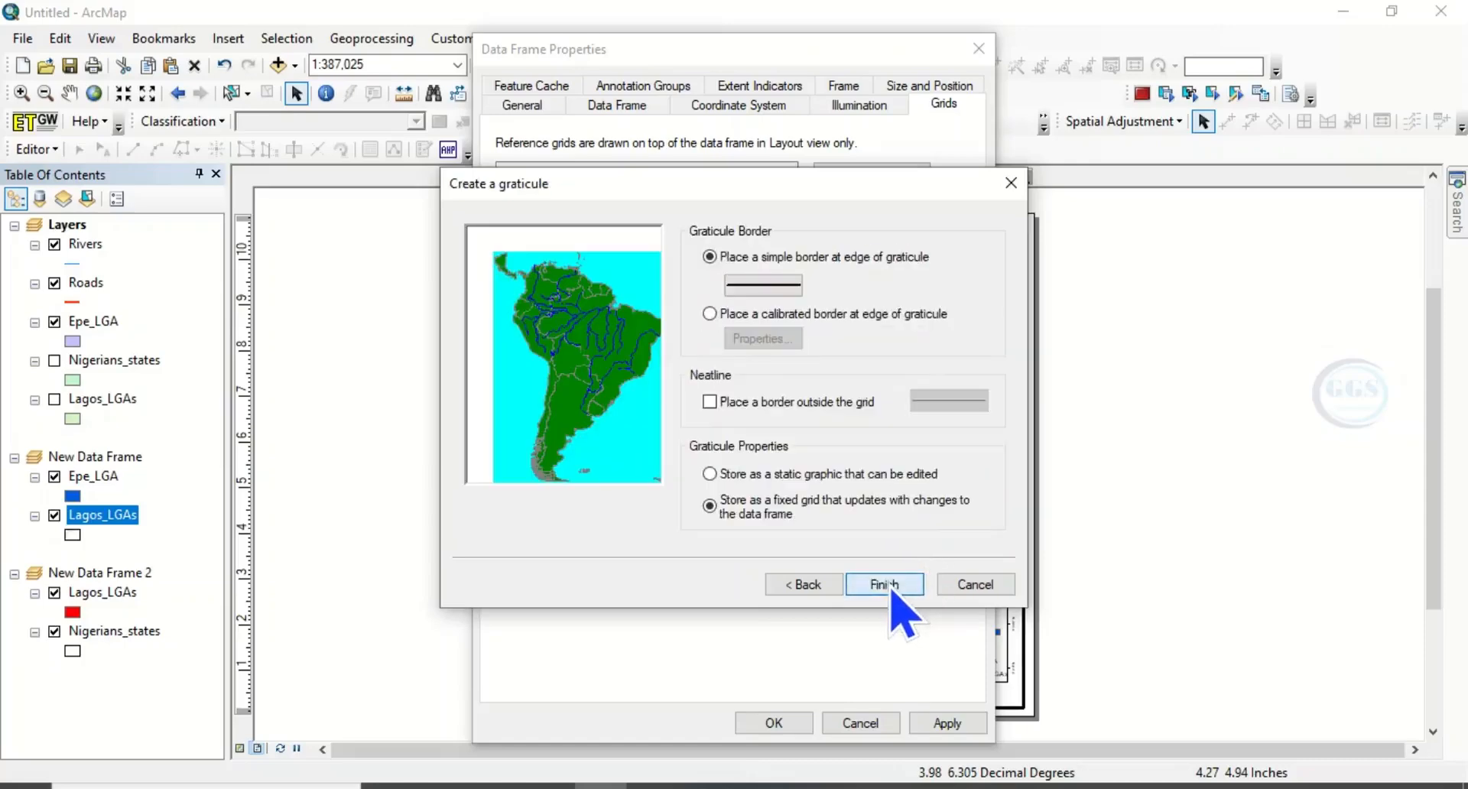
click(884, 585)
click(947, 722)
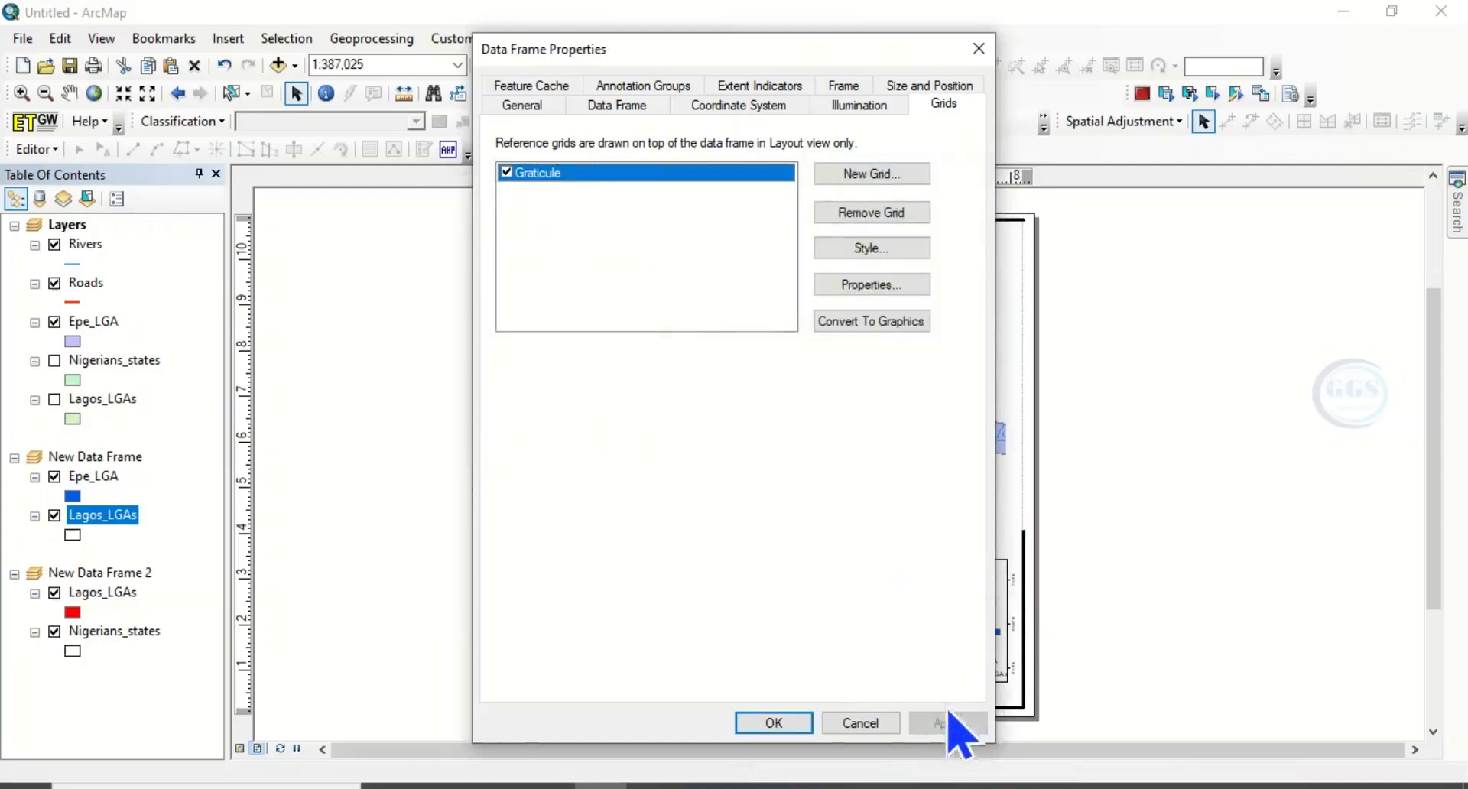
- Set the X and Y axis intervals of the main map's graticule to 0 degrees 15 minutes
drag(877, 47, 631, 15)
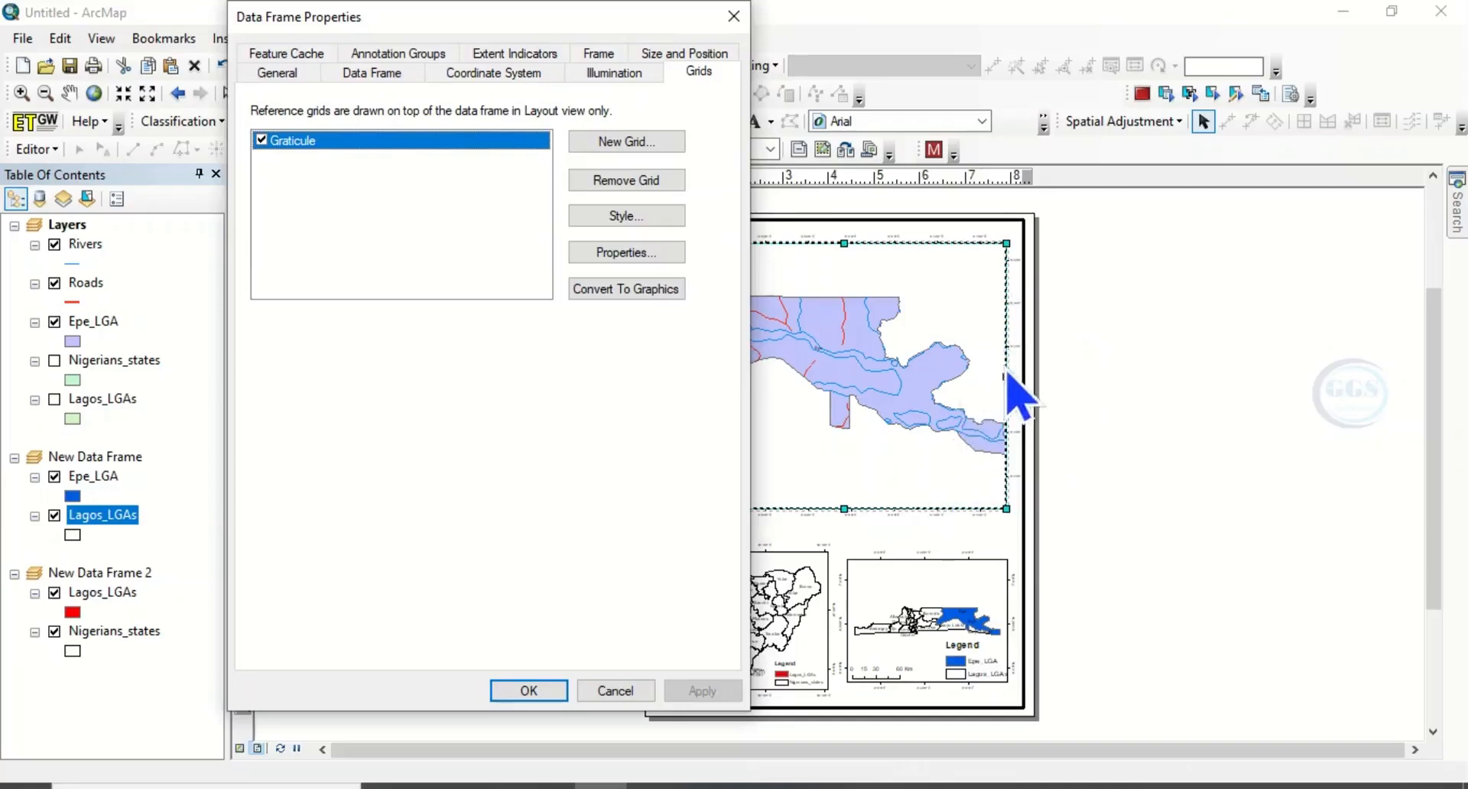
click(598, 258)
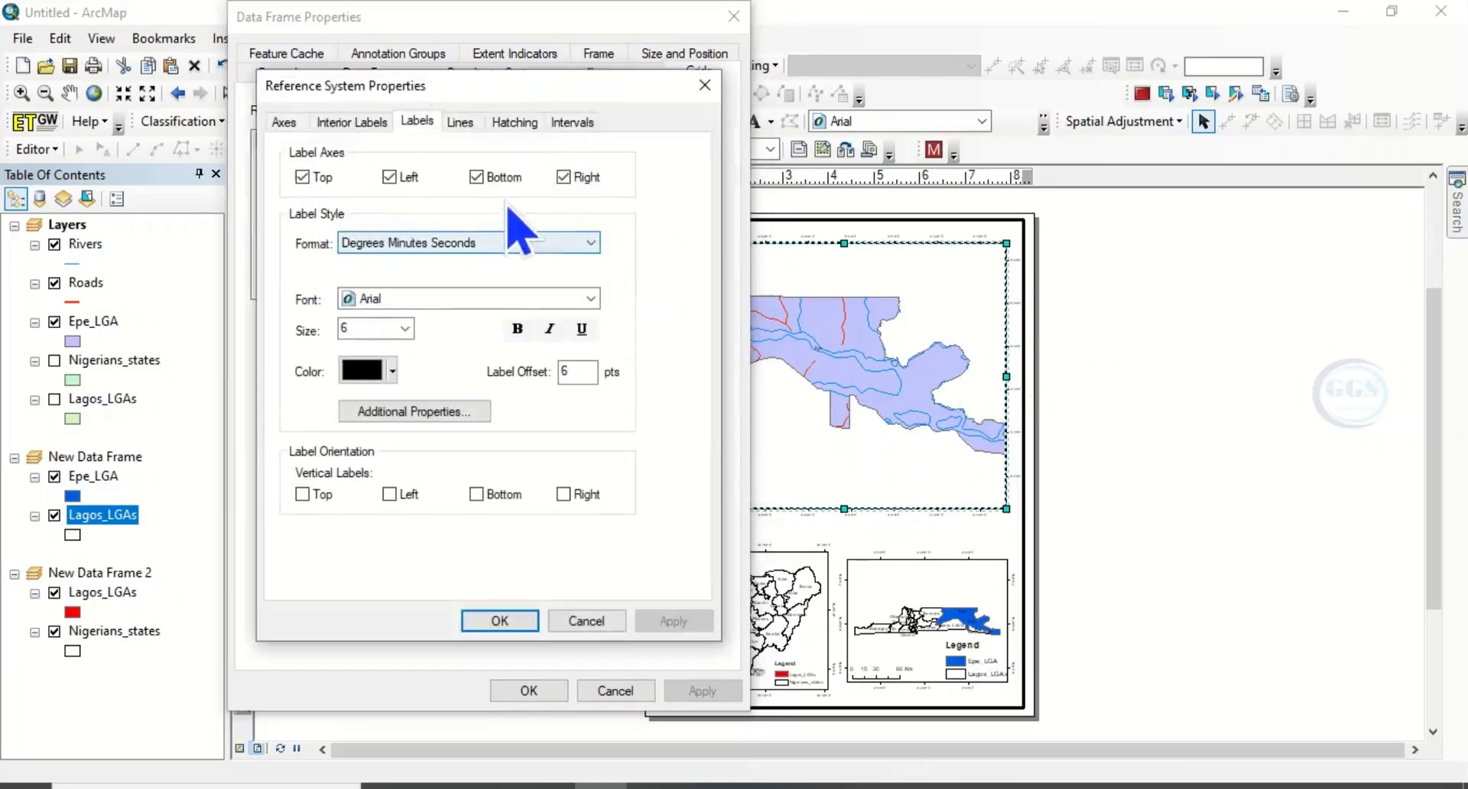
click(575, 123)
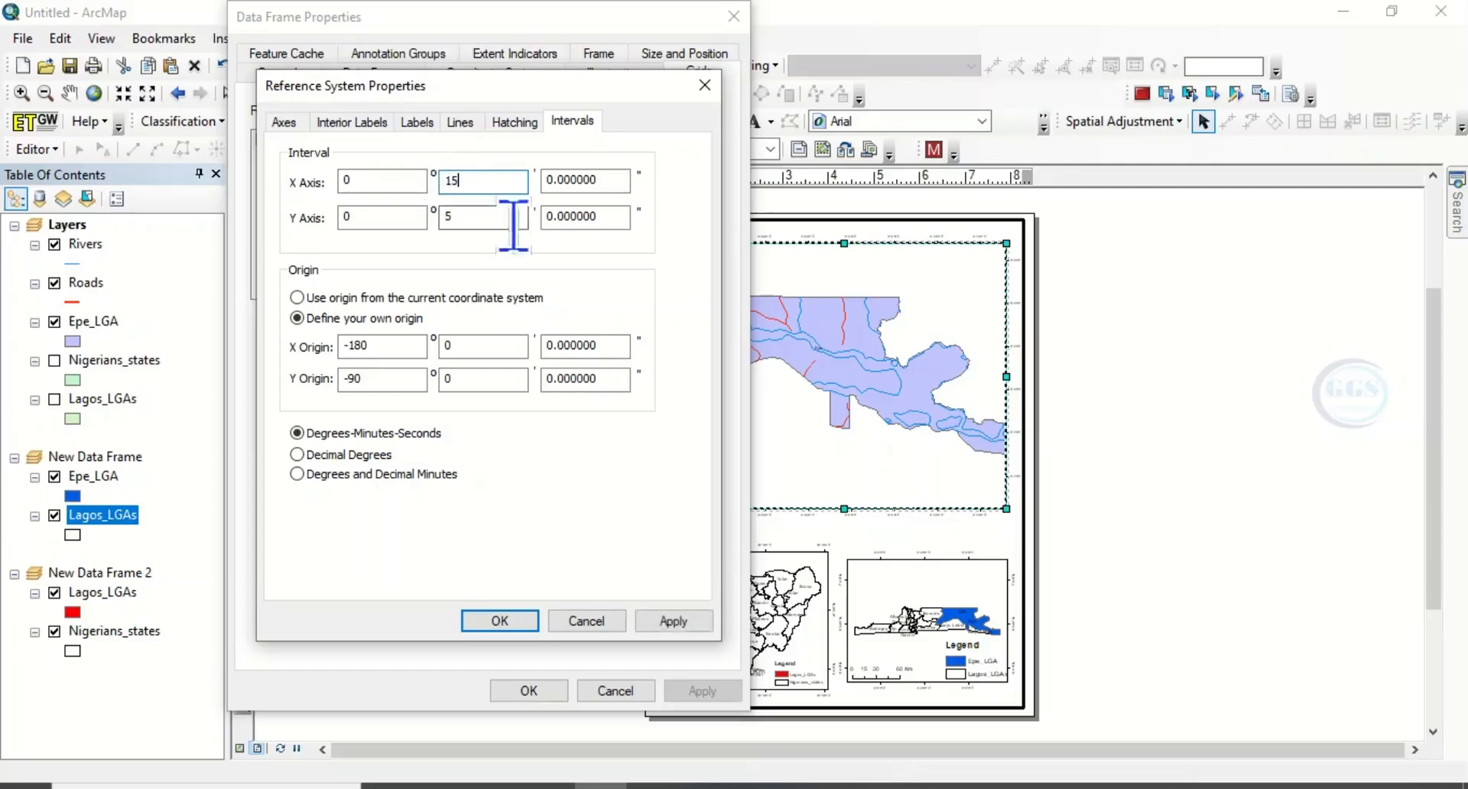
drag(475, 221, 437, 220)
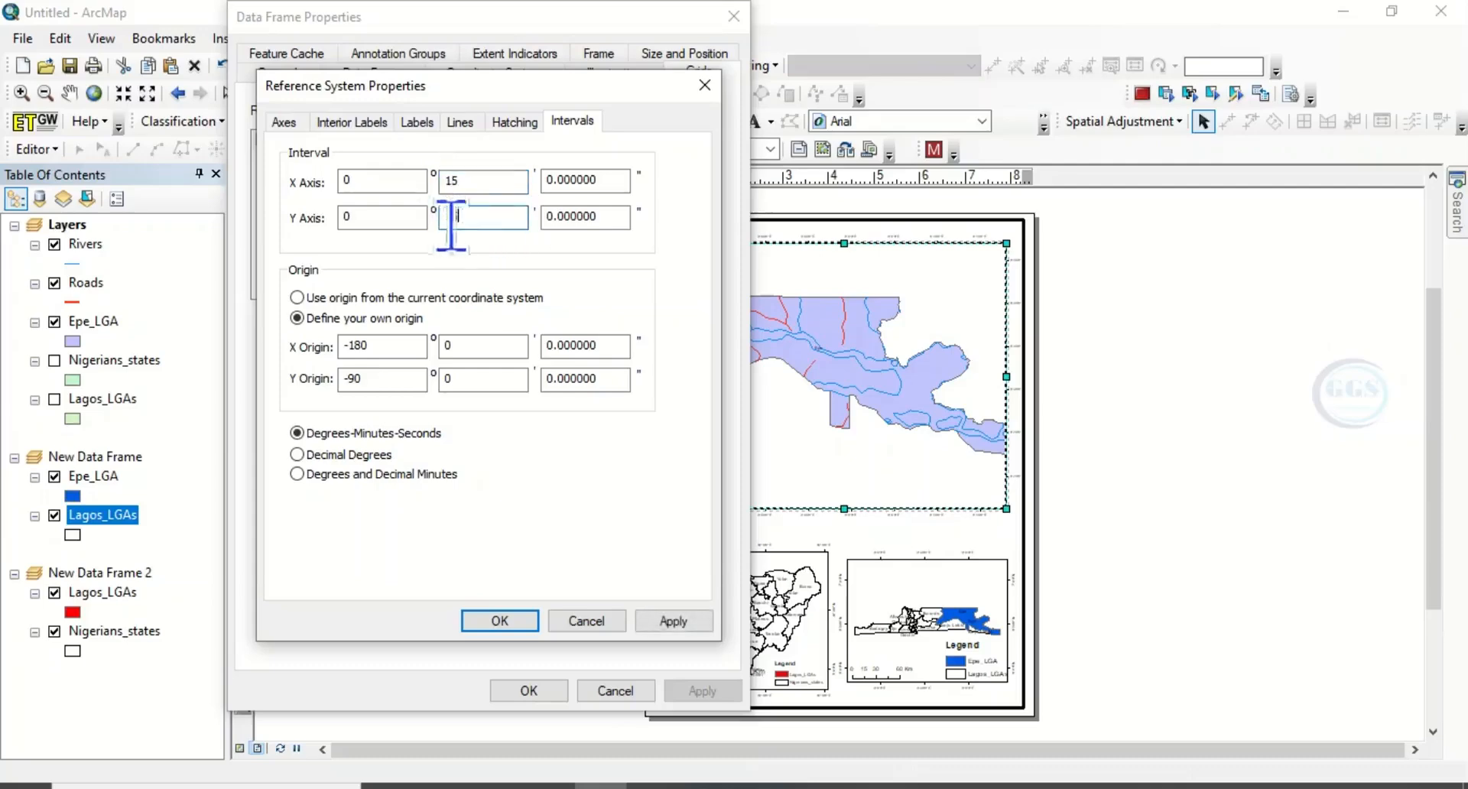
text(15)
- Format the main map's graticule labels as bold, size 12, with vertical left and right labels, and apply the changes
click(431, 124)
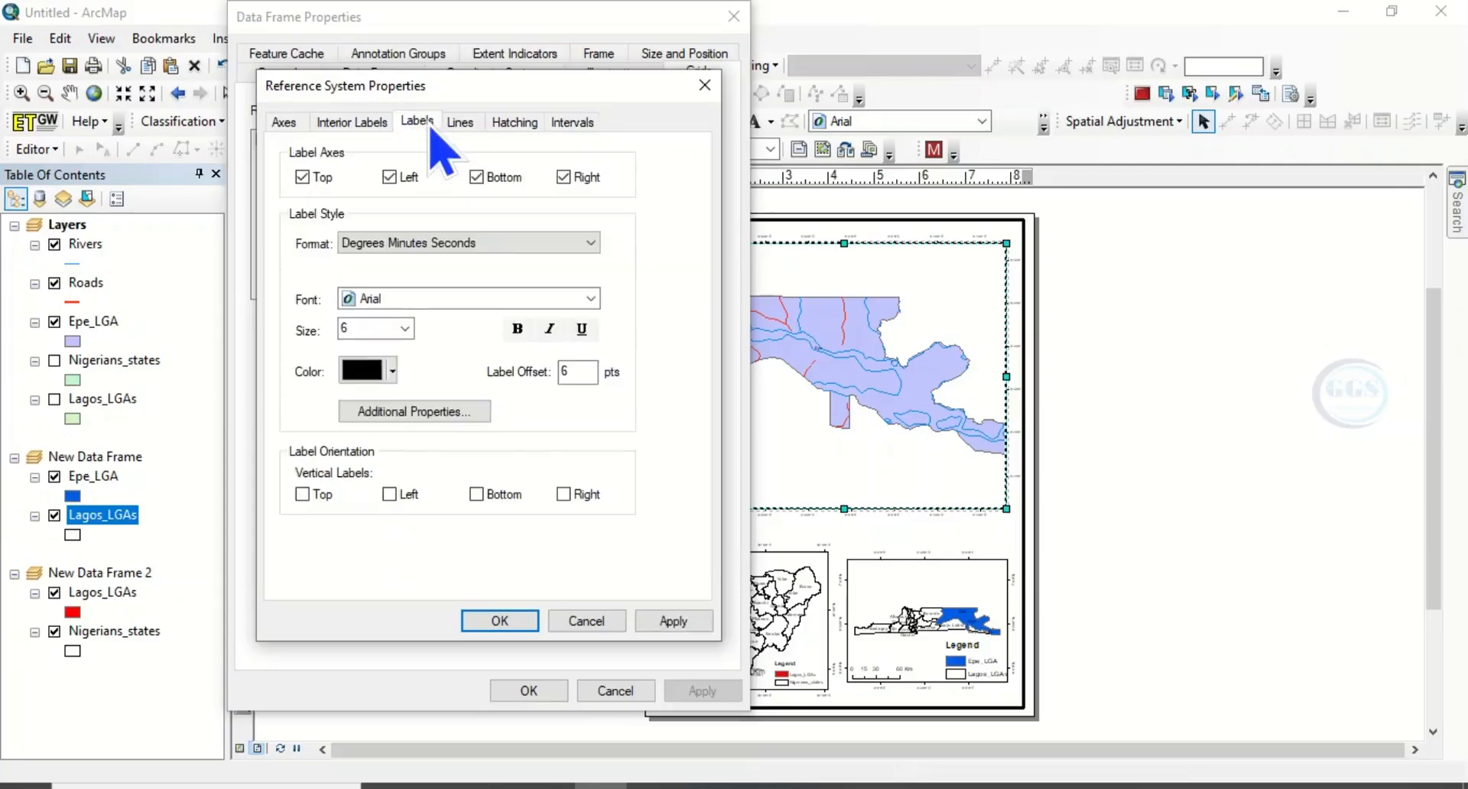
click(390, 495)
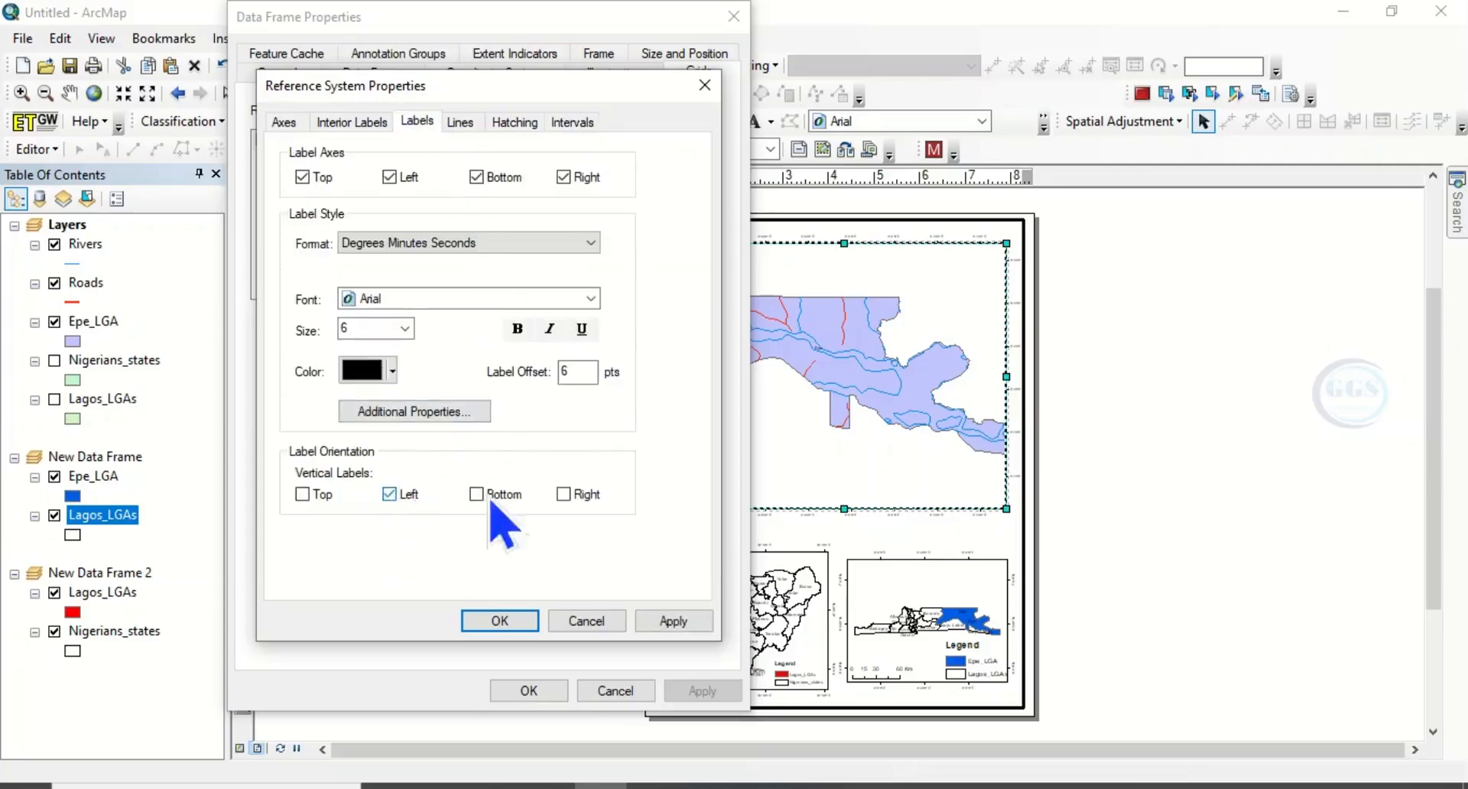
click(564, 494)
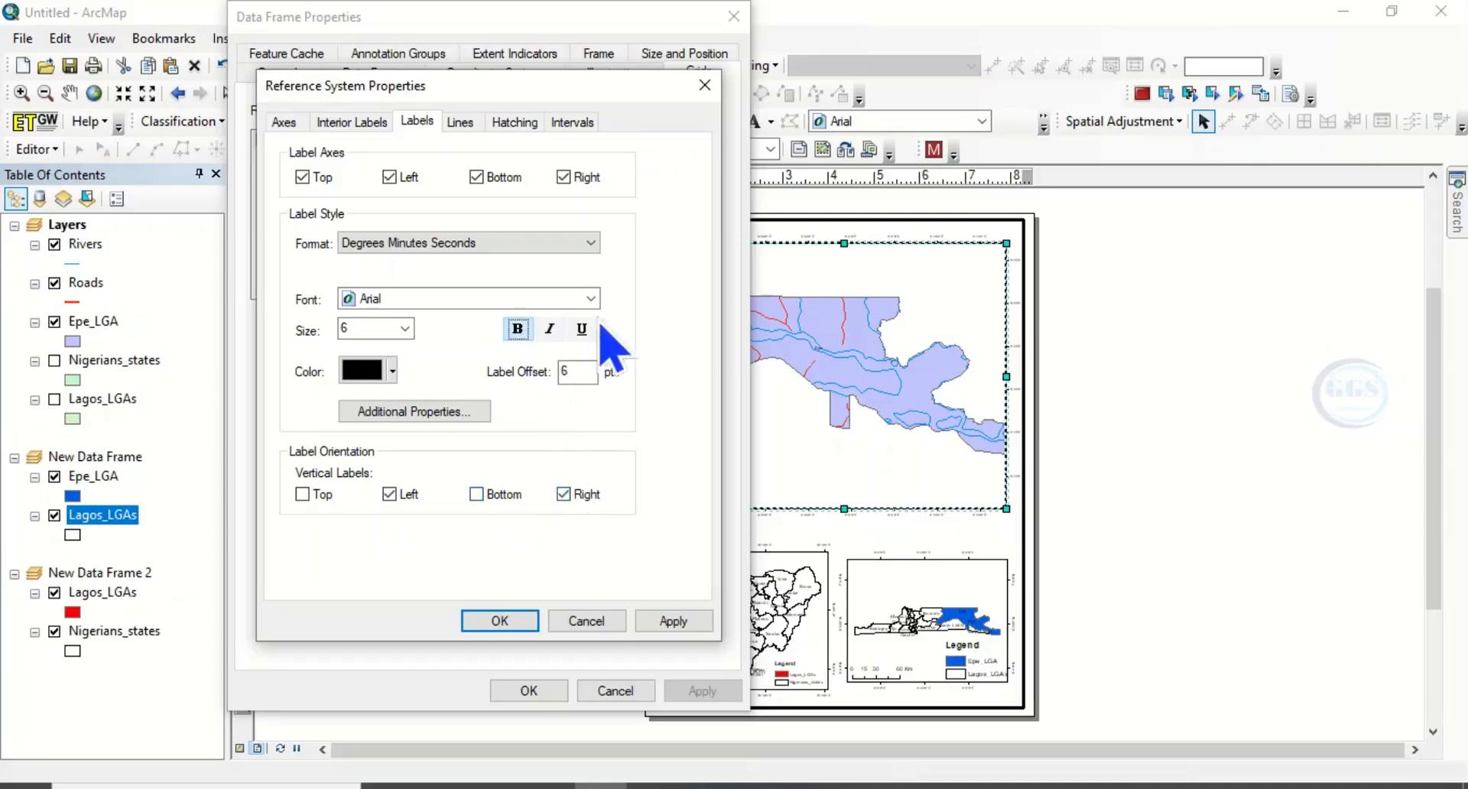
click(404, 329)
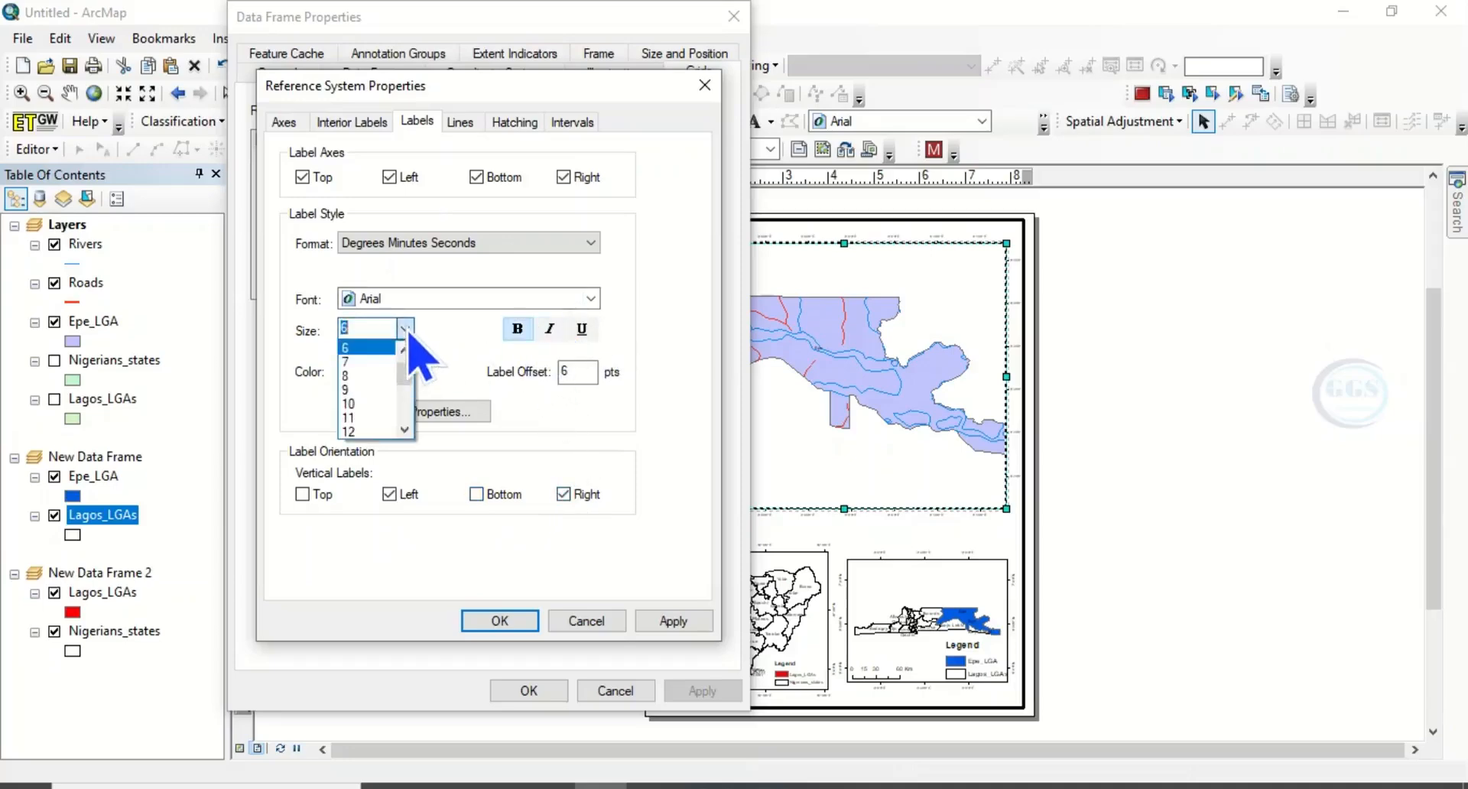
click(360, 431)
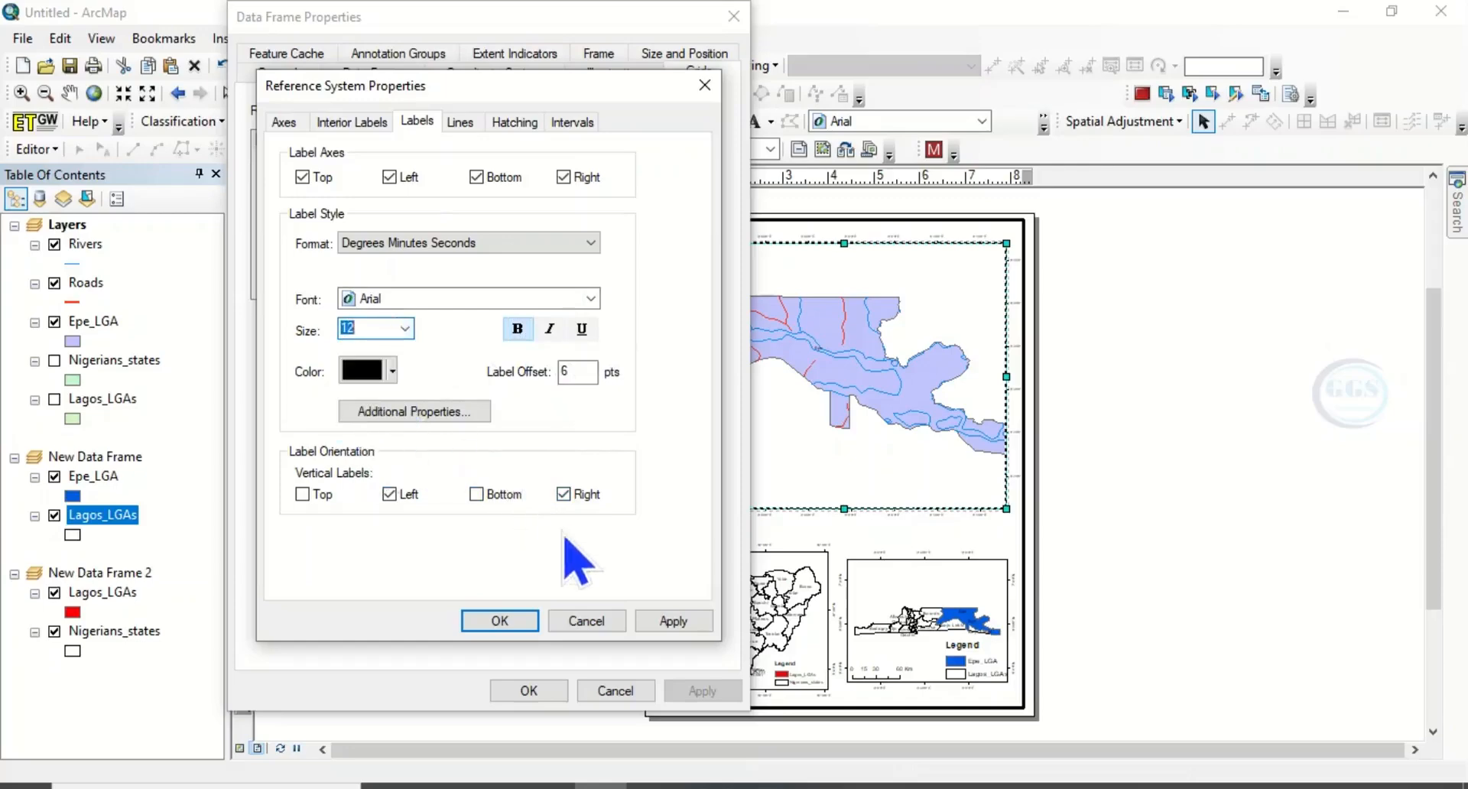
click(514, 621)
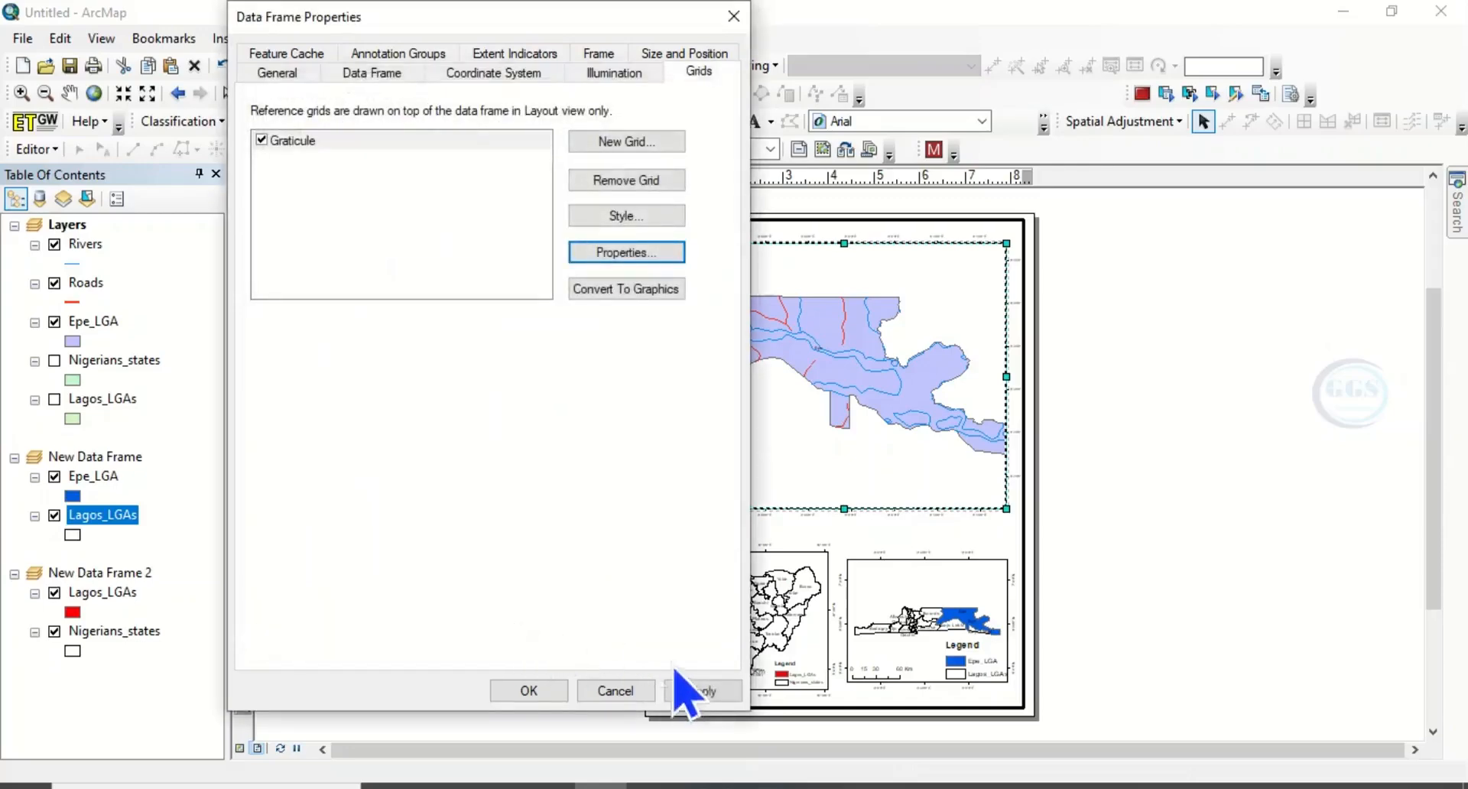
click(701, 691)
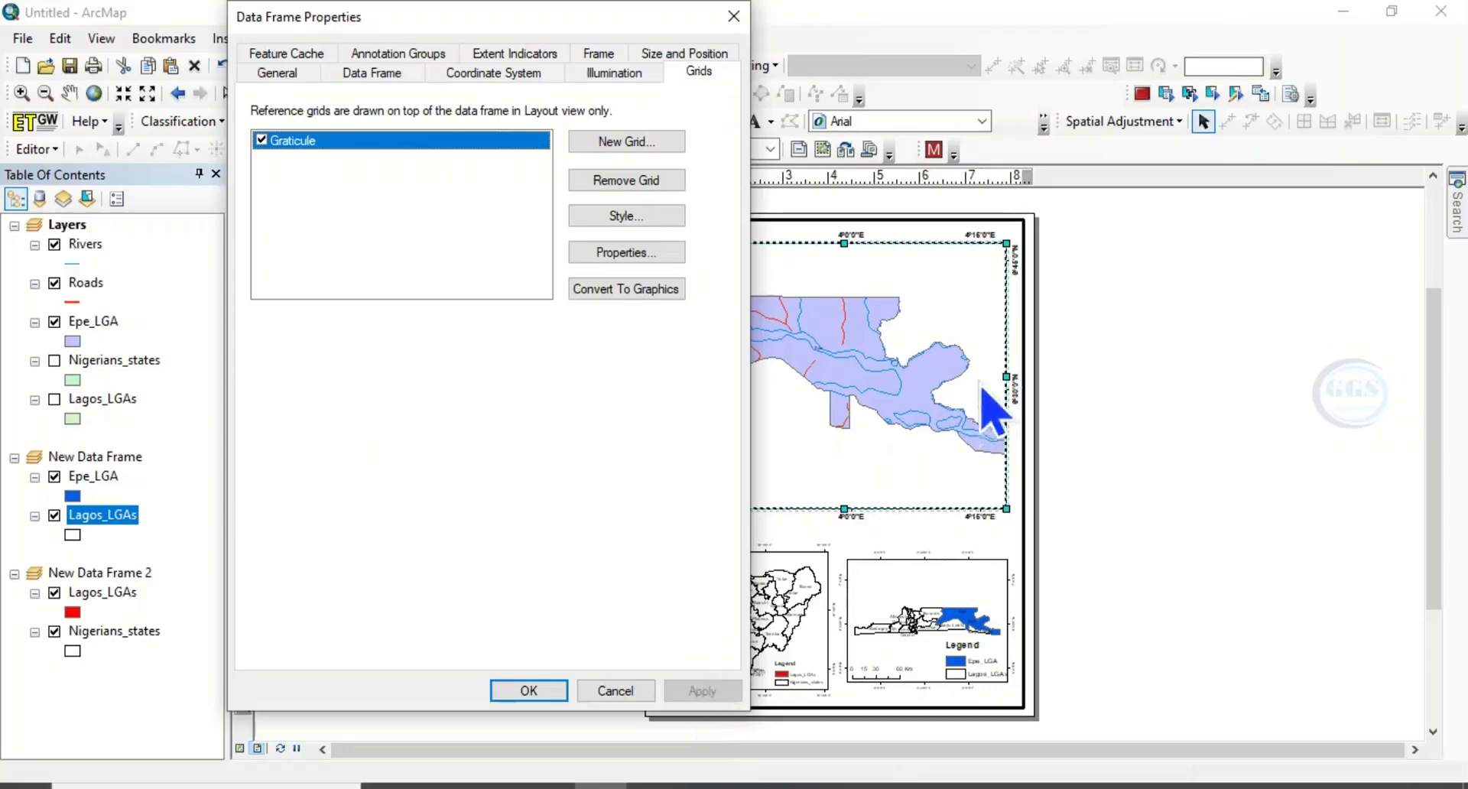
click(523, 692)
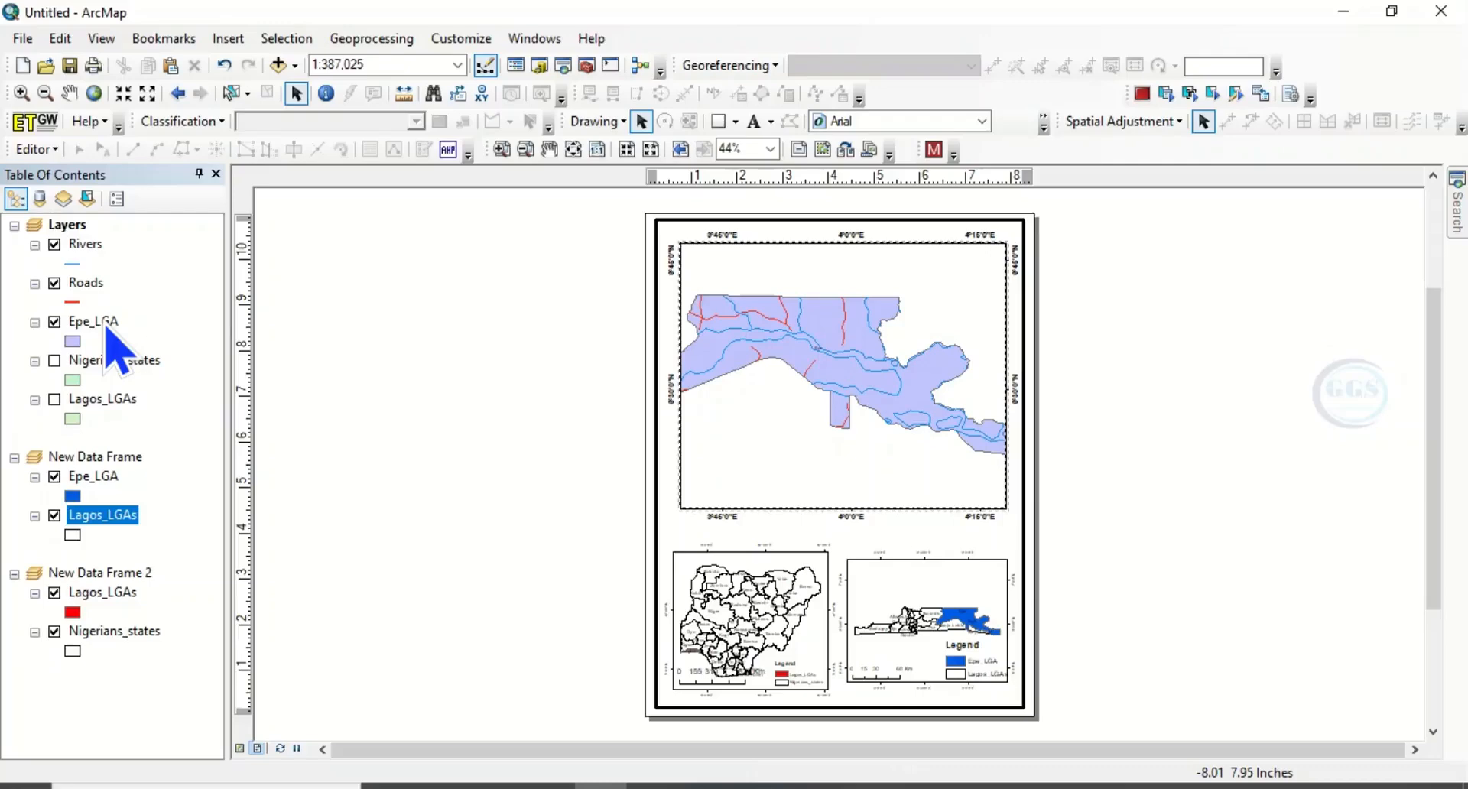
- Fit the main map to the extent of the Epe_LGA layer and select its data frame
right_click(104, 320)
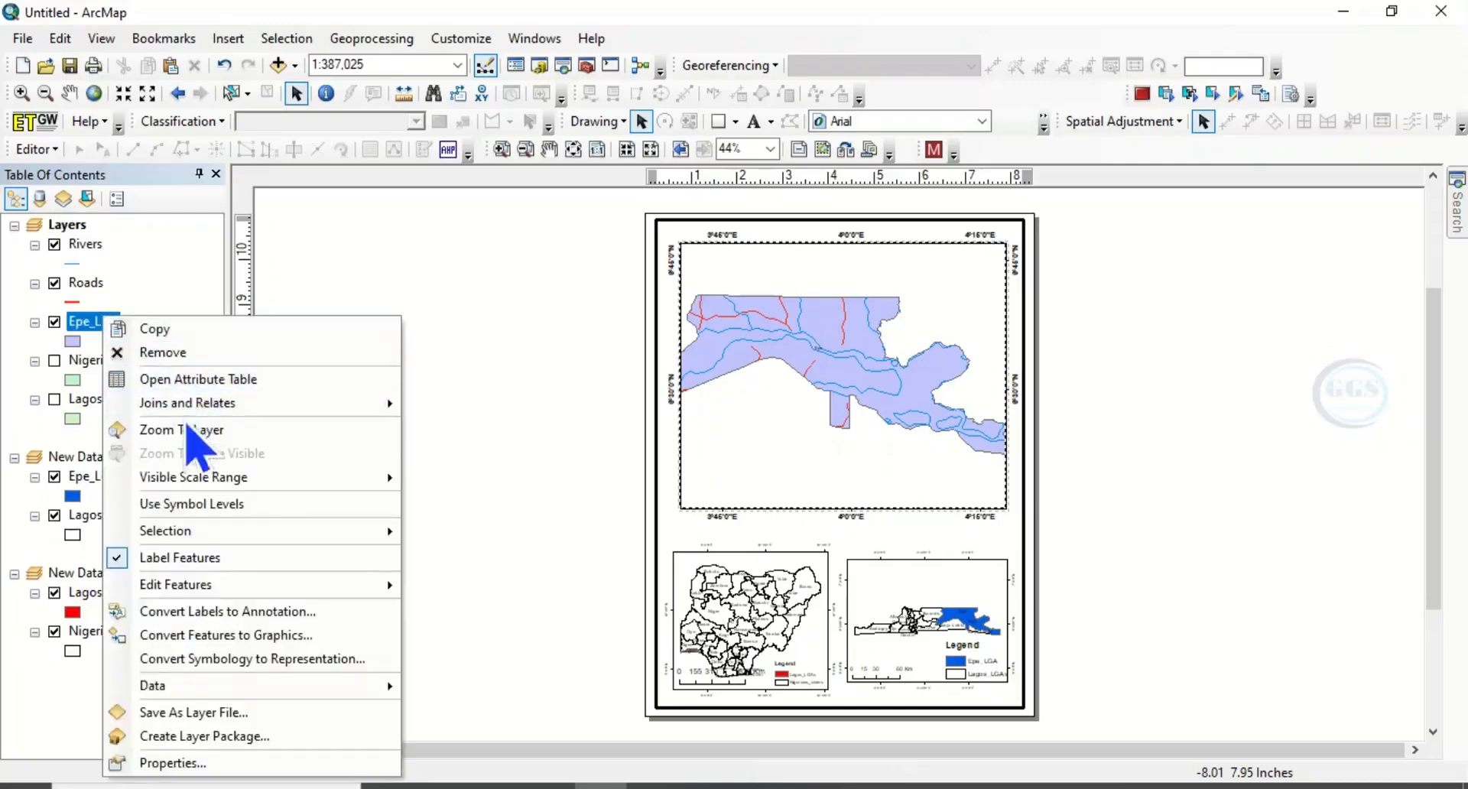
click(183, 430)
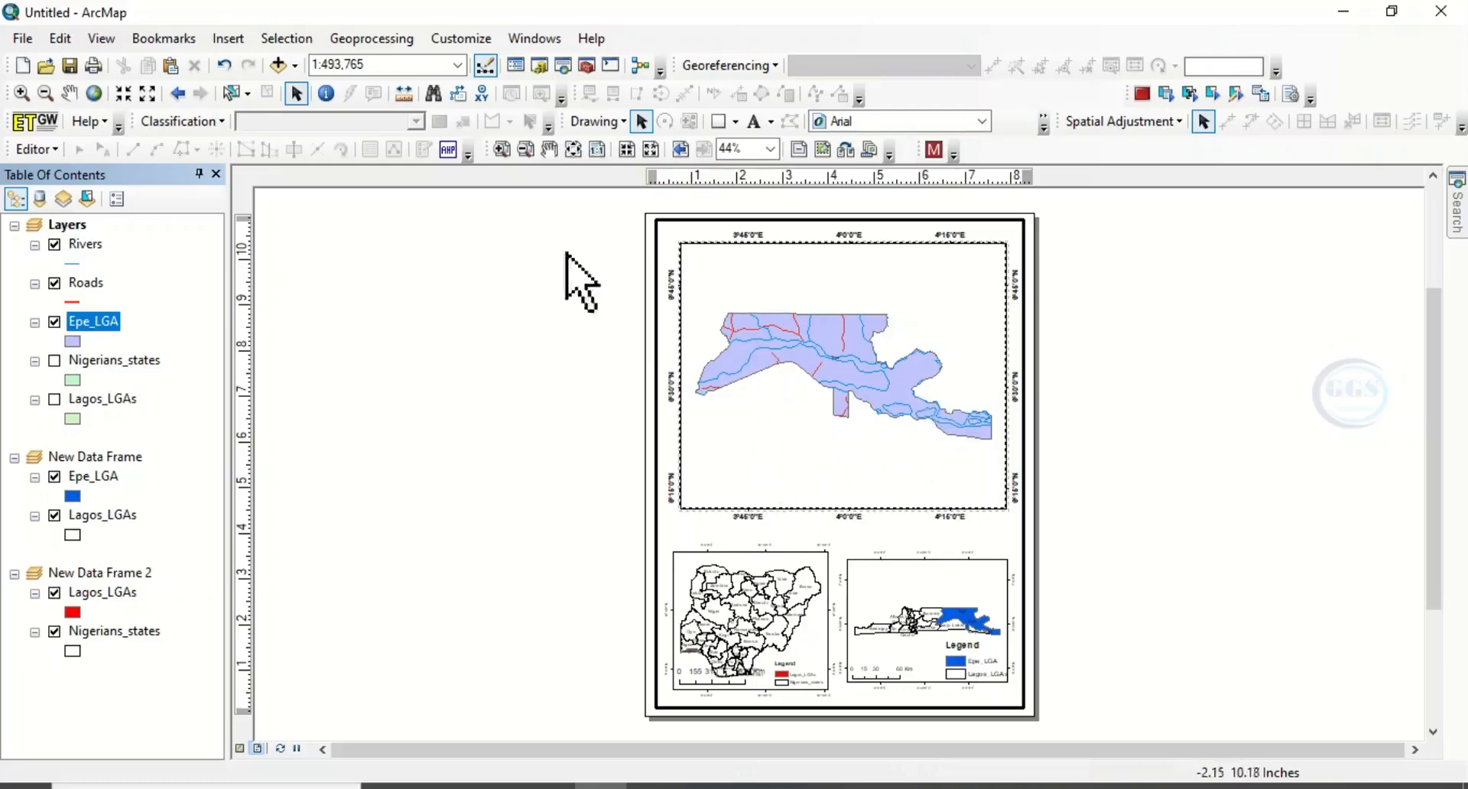
click(746, 468)
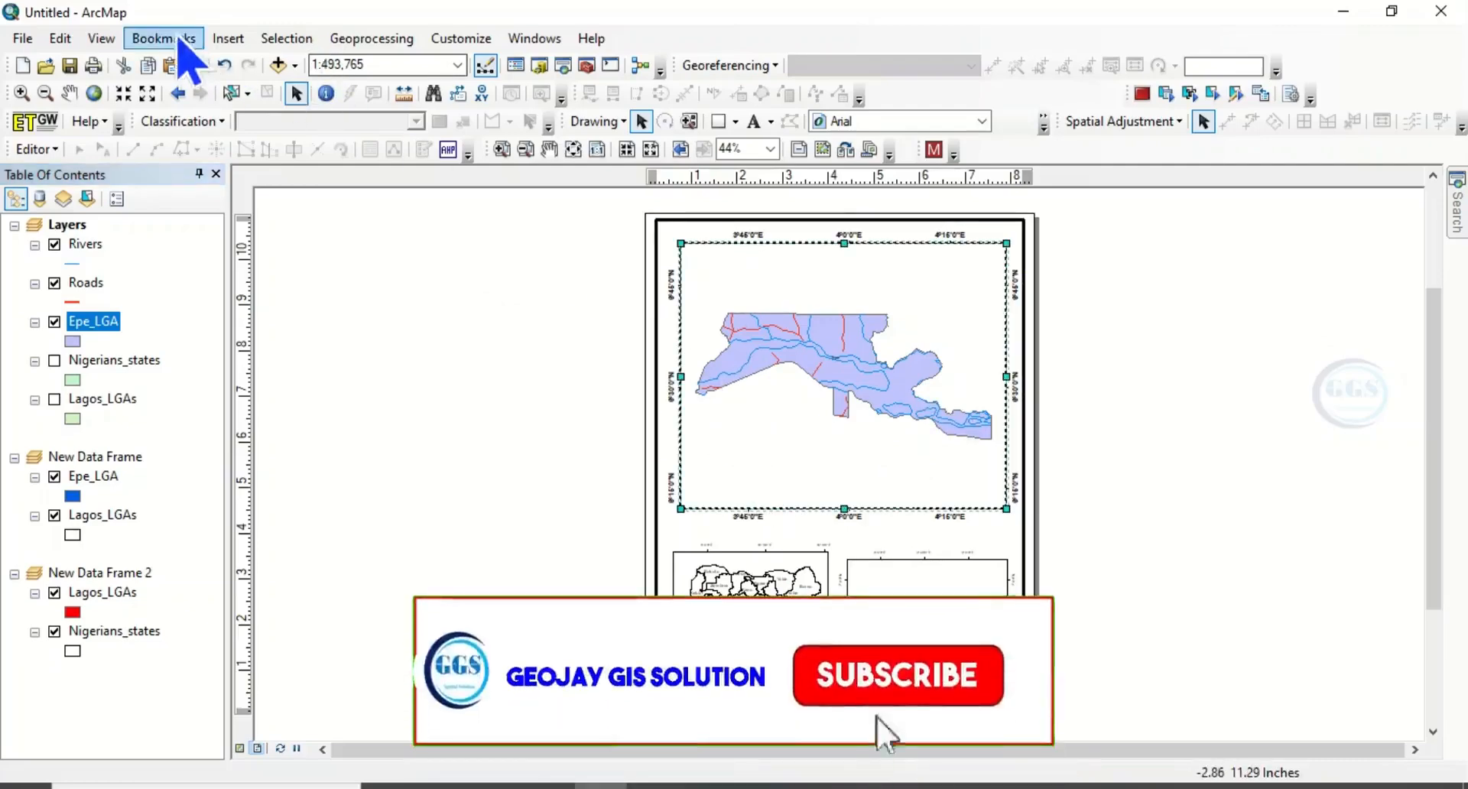
- Insert a main map legend listing Rivers, Roads and Epe_LGA with an Olive background, and place it inside the map's lower-left corner
click(228, 38)
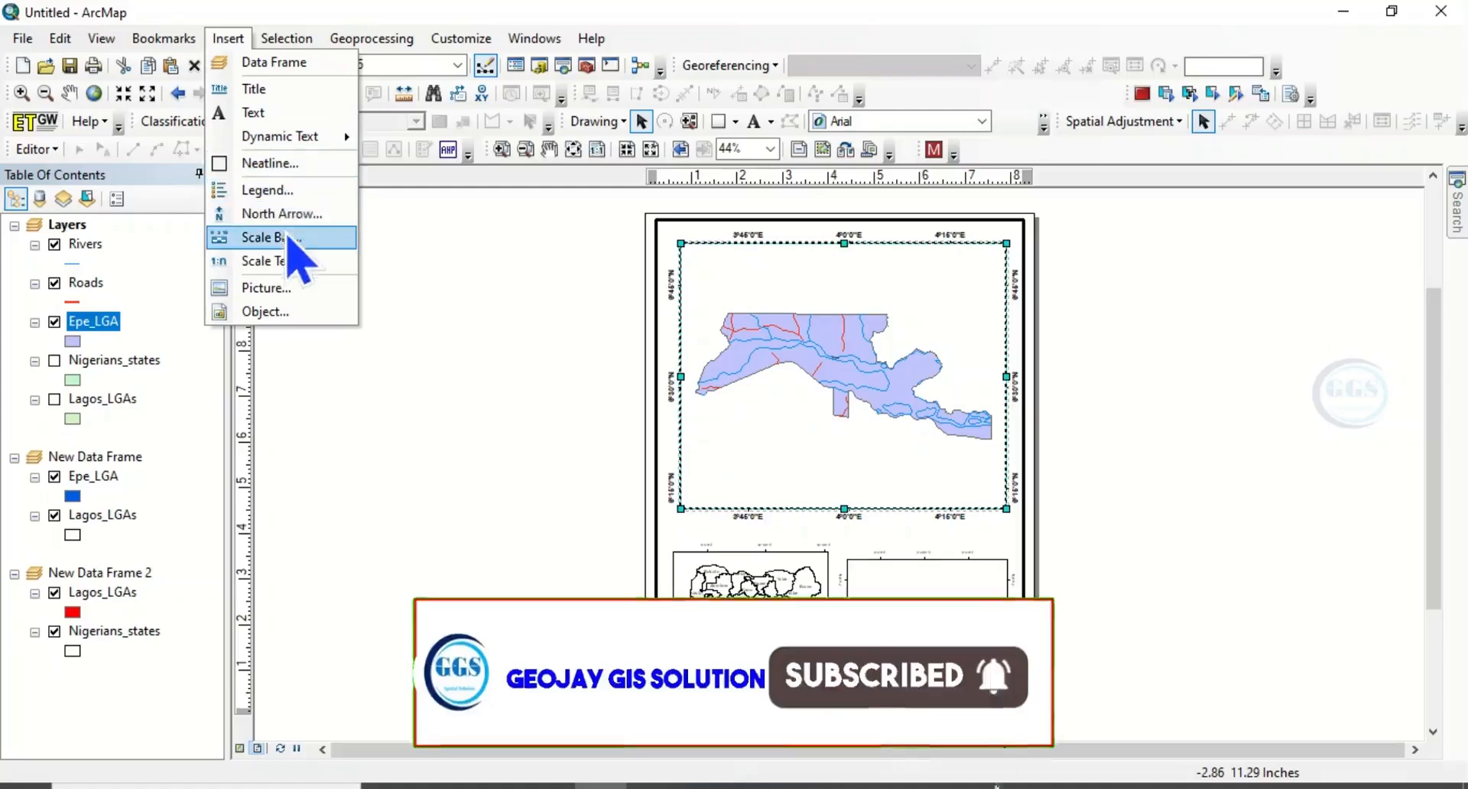
click(288, 189)
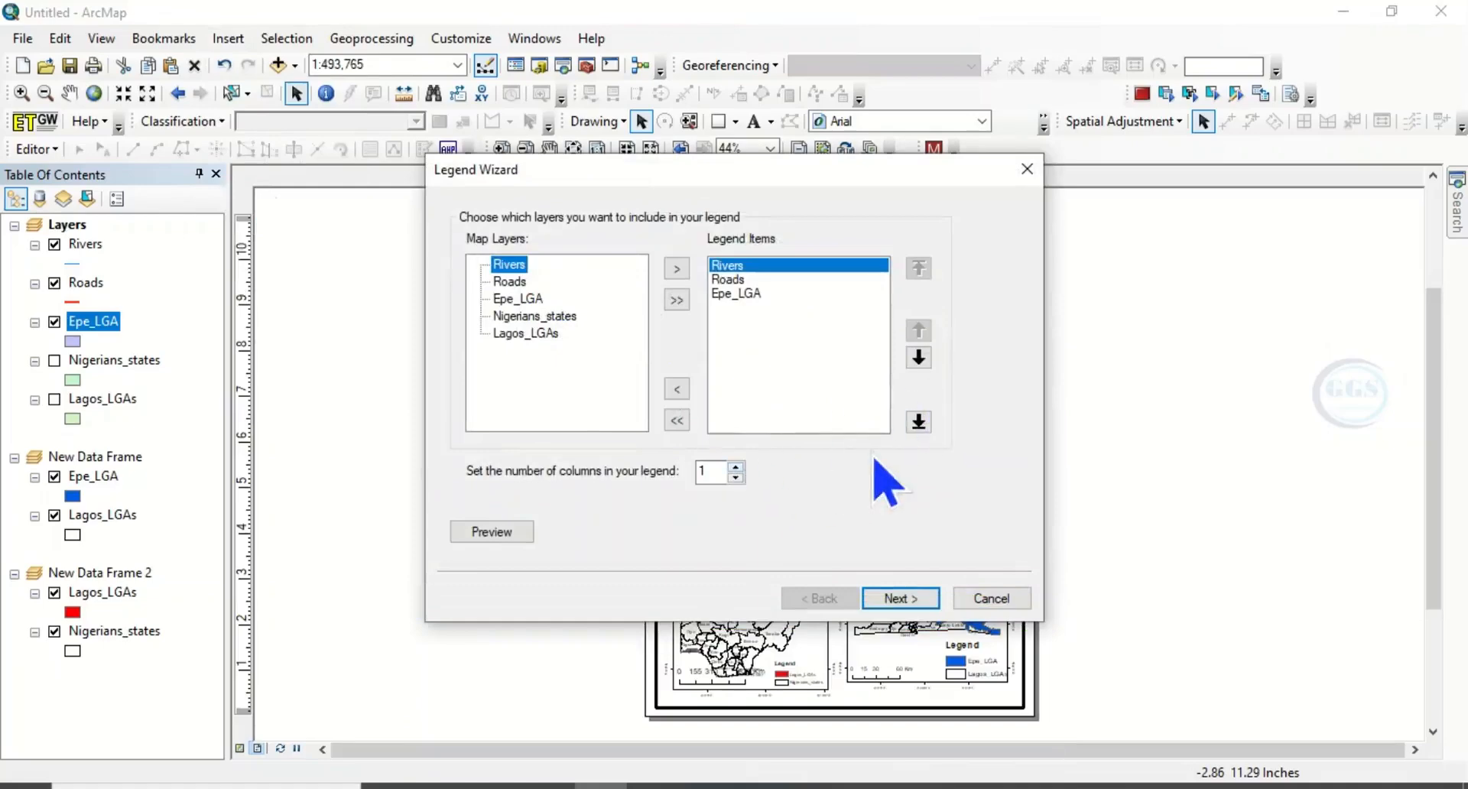
click(900, 598)
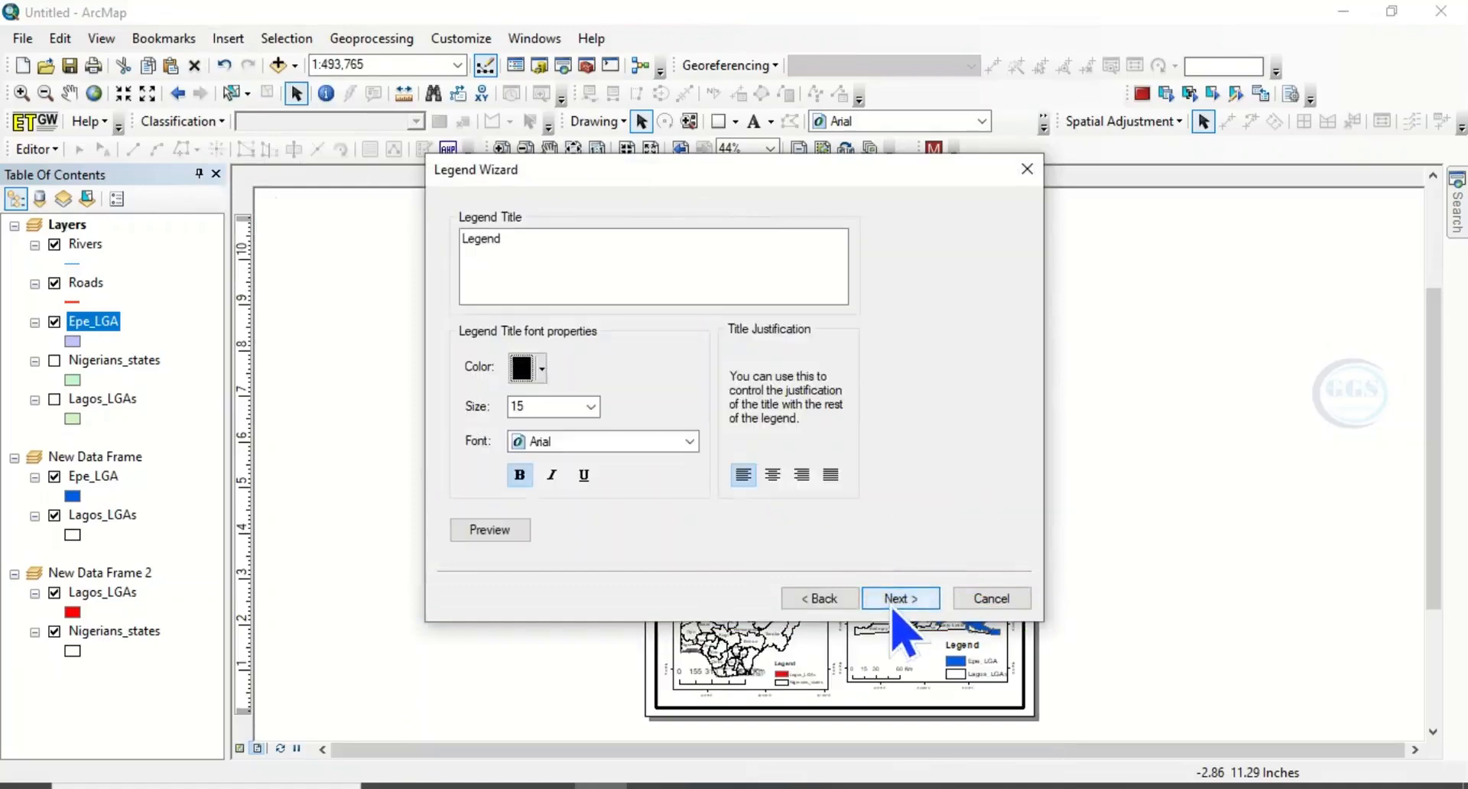
click(895, 599)
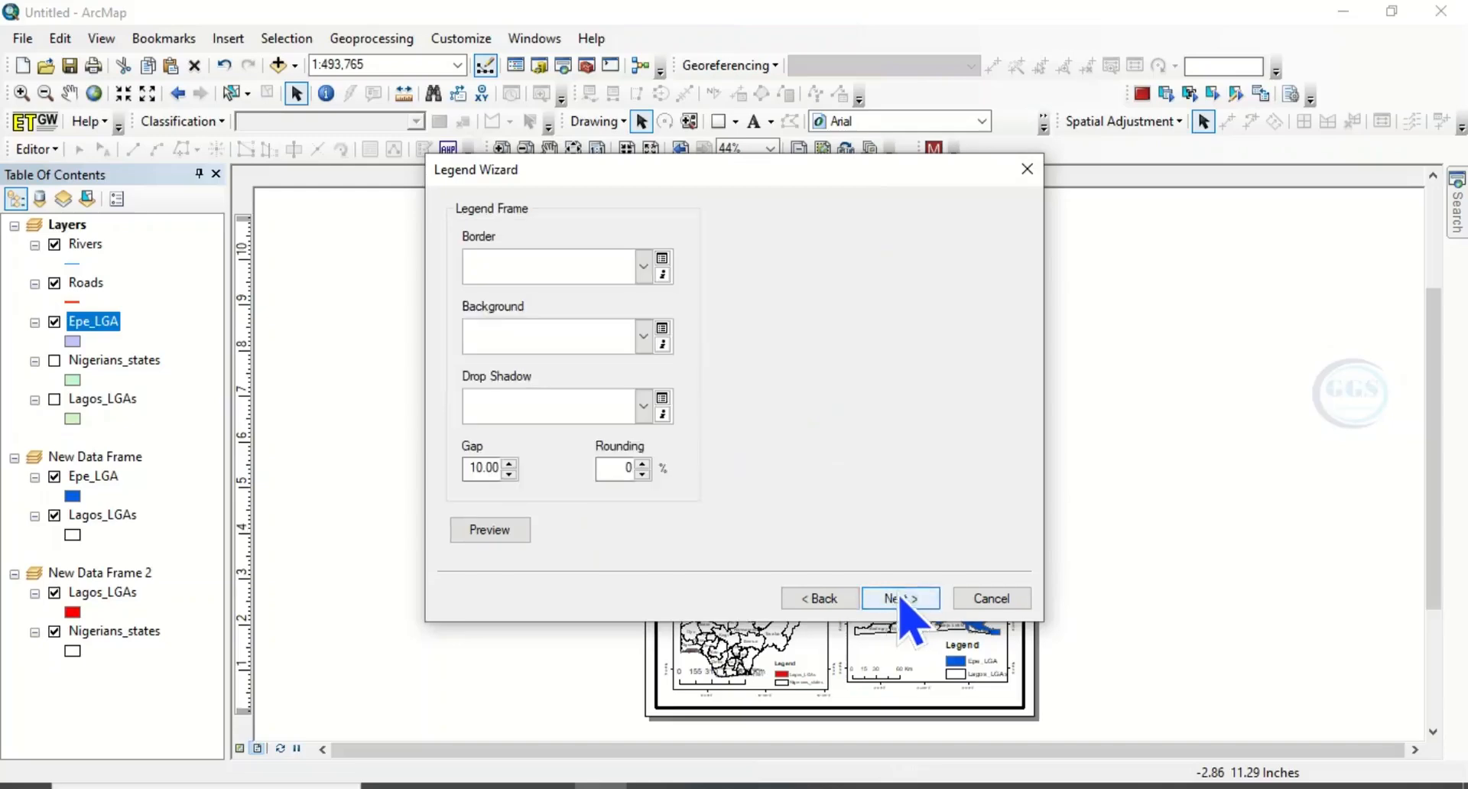
click(649, 336)
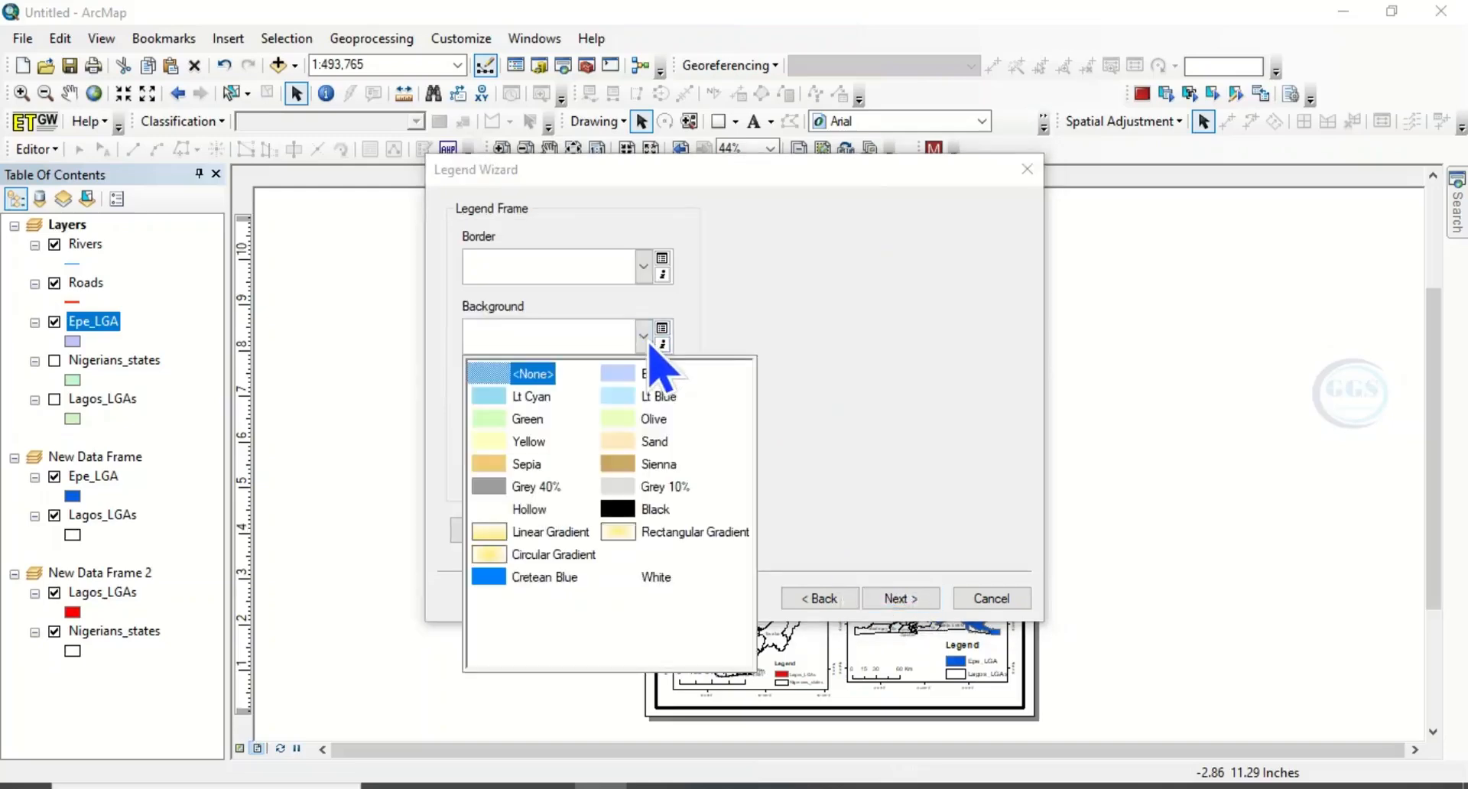
click(641, 419)
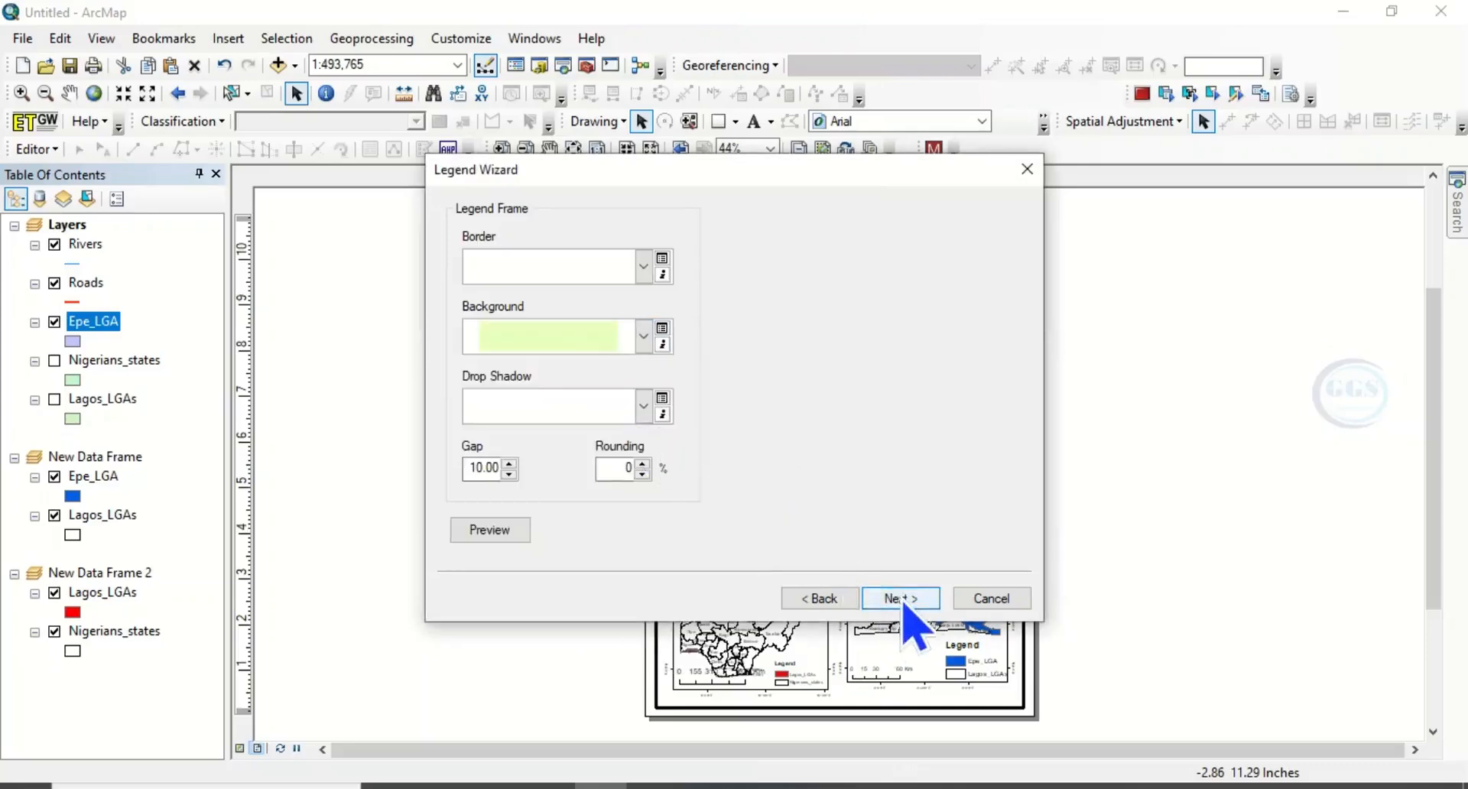
click(905, 601)
click(906, 601)
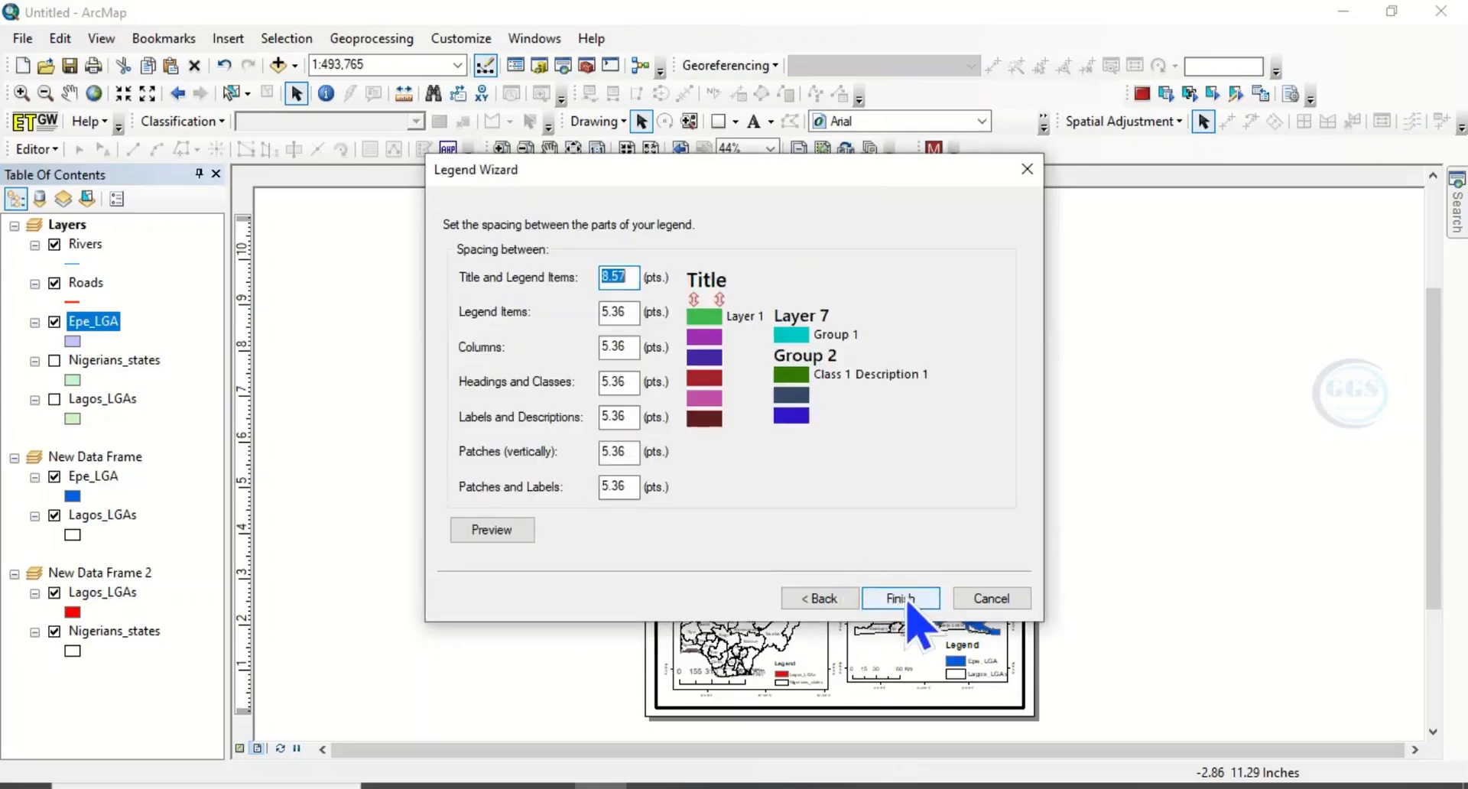
click(902, 599)
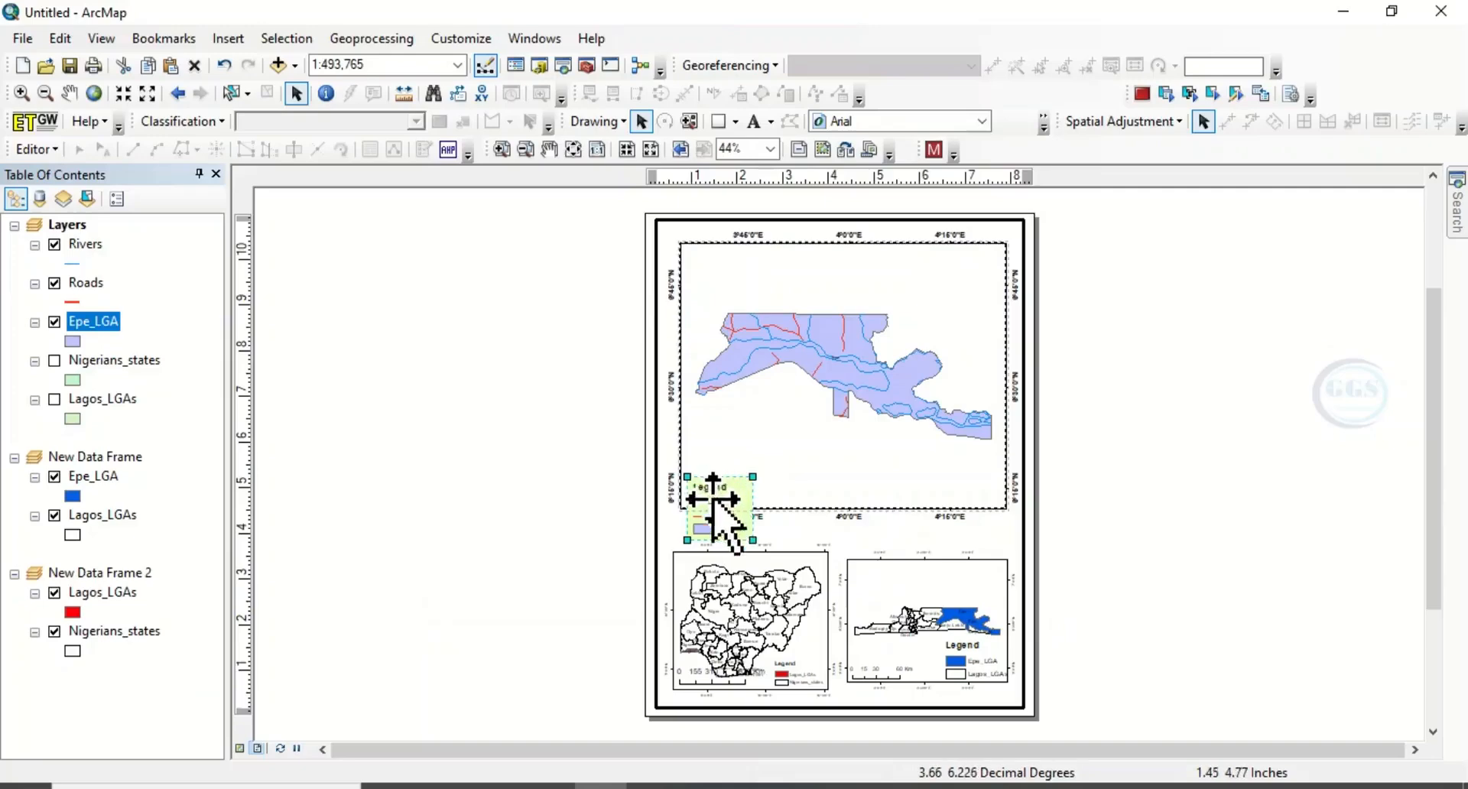
drag(714, 480, 717, 450)
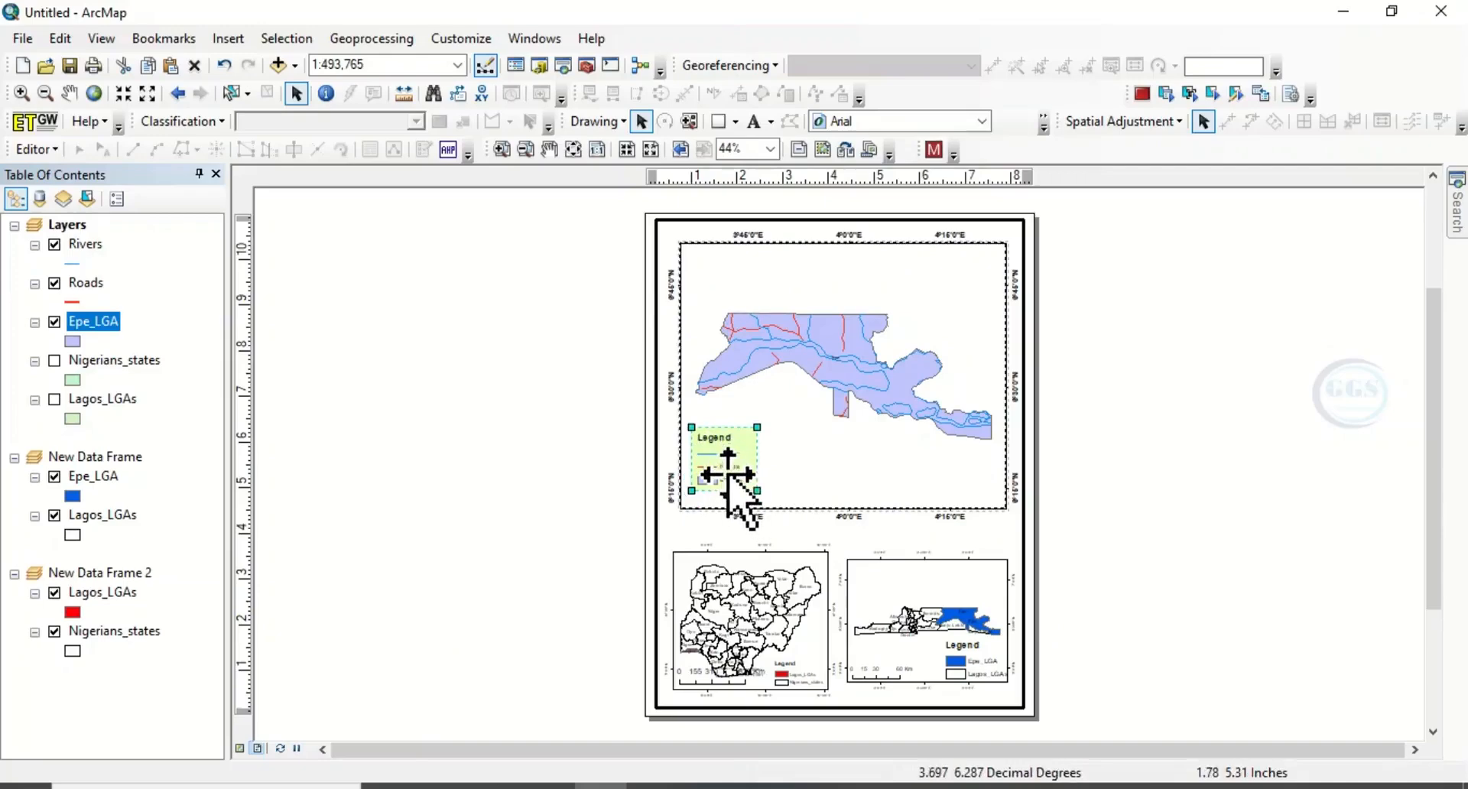
- Set the main map legend's title font to size 22 in bold
right_click(728, 464)
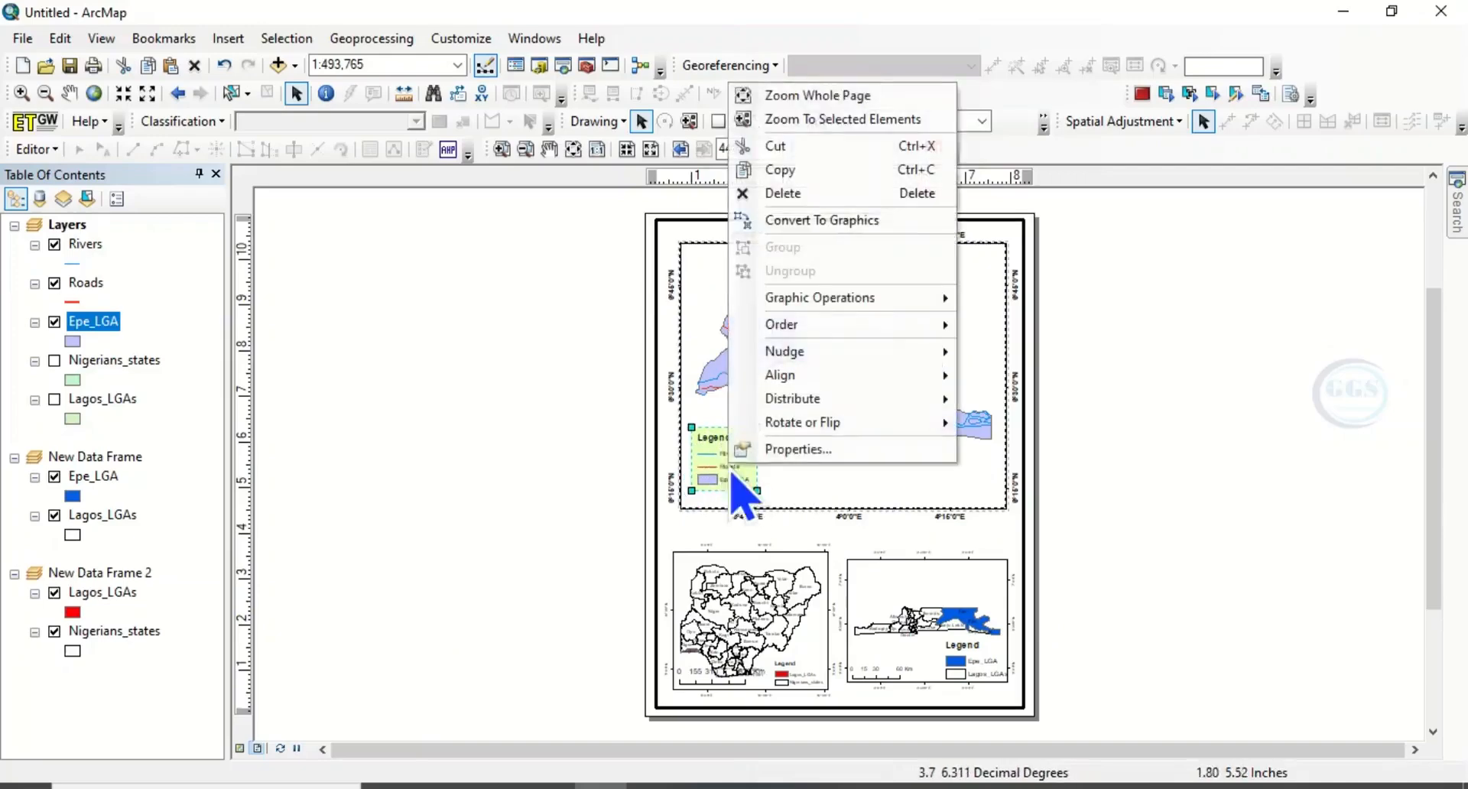
click(782, 447)
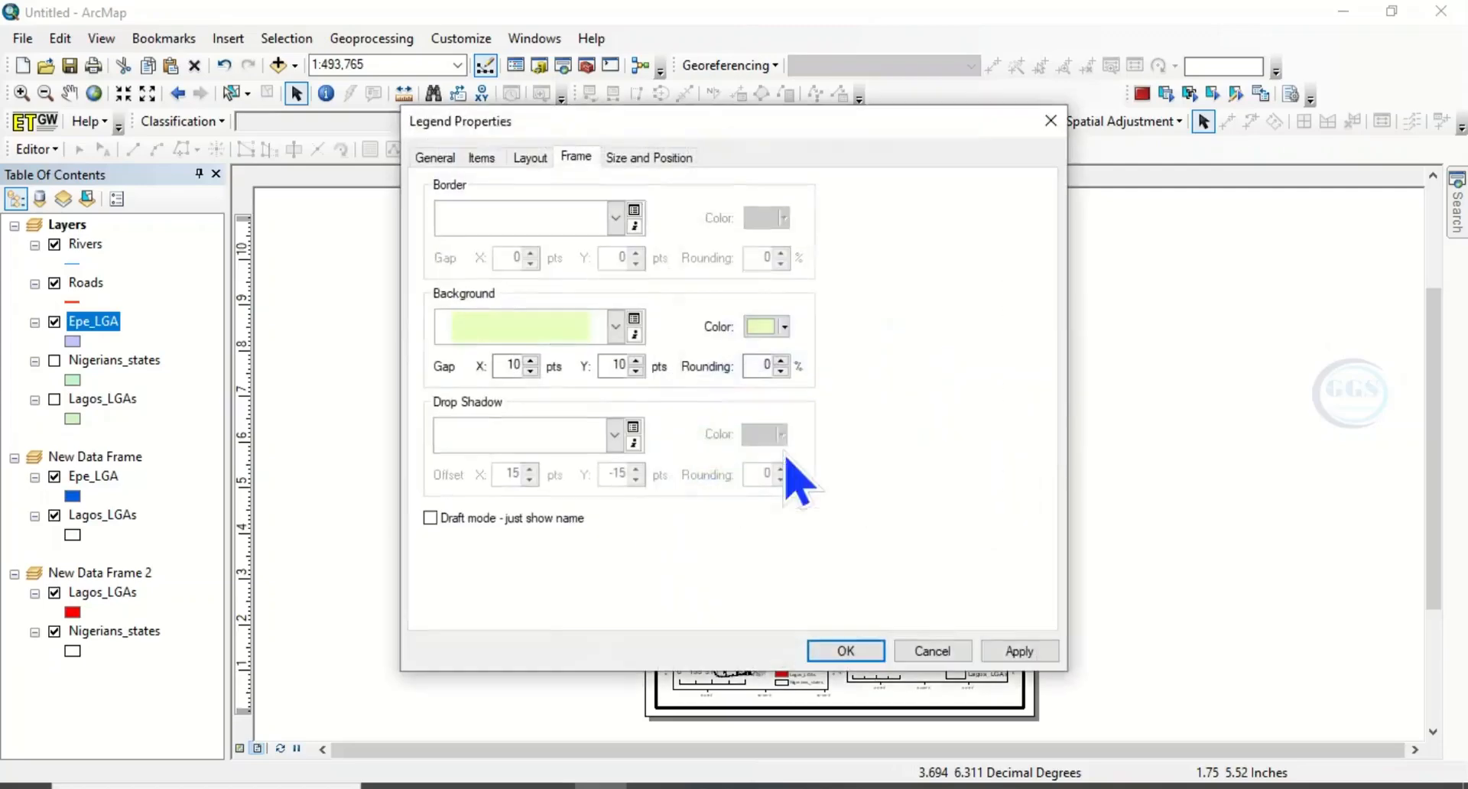
click(436, 156)
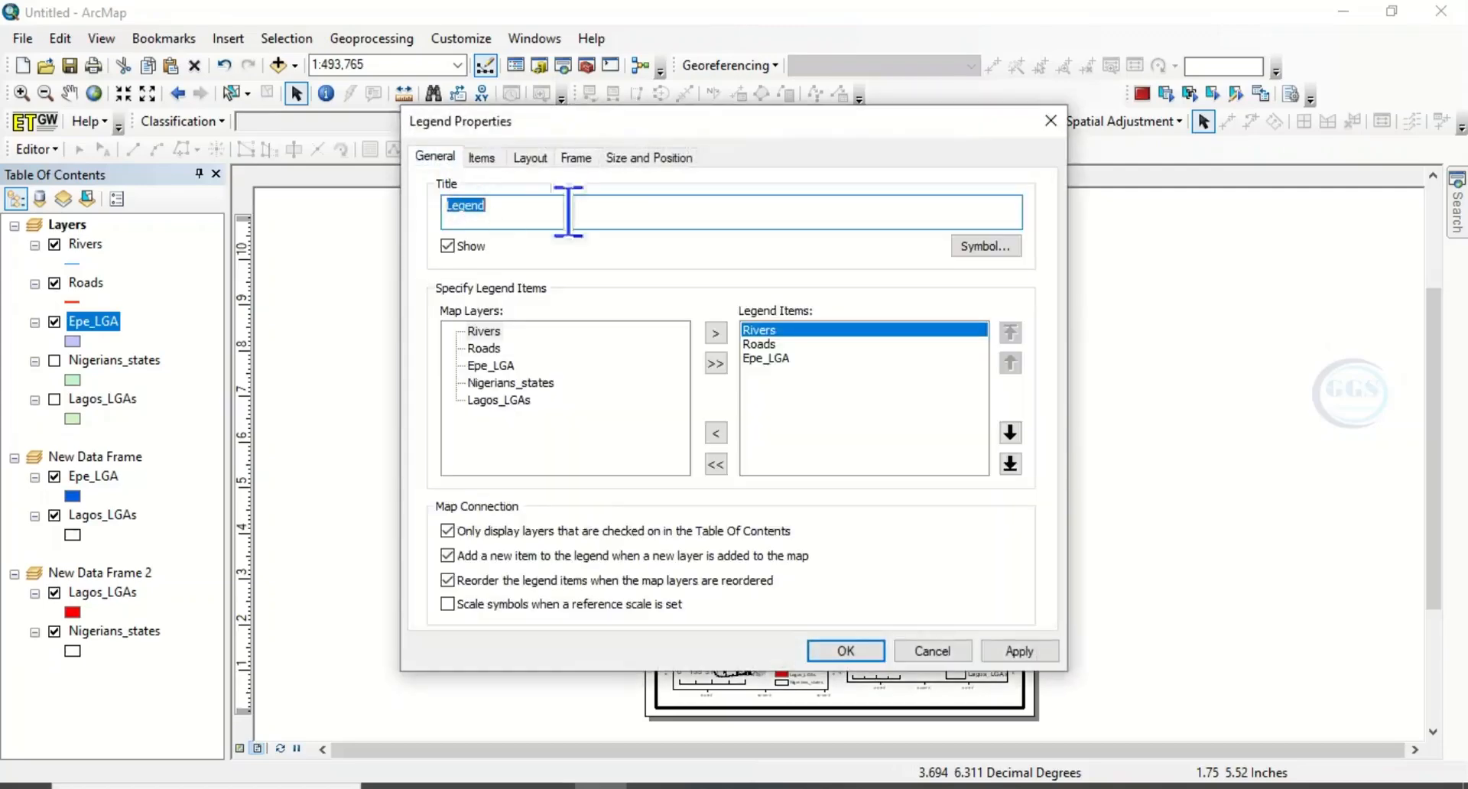
click(994, 246)
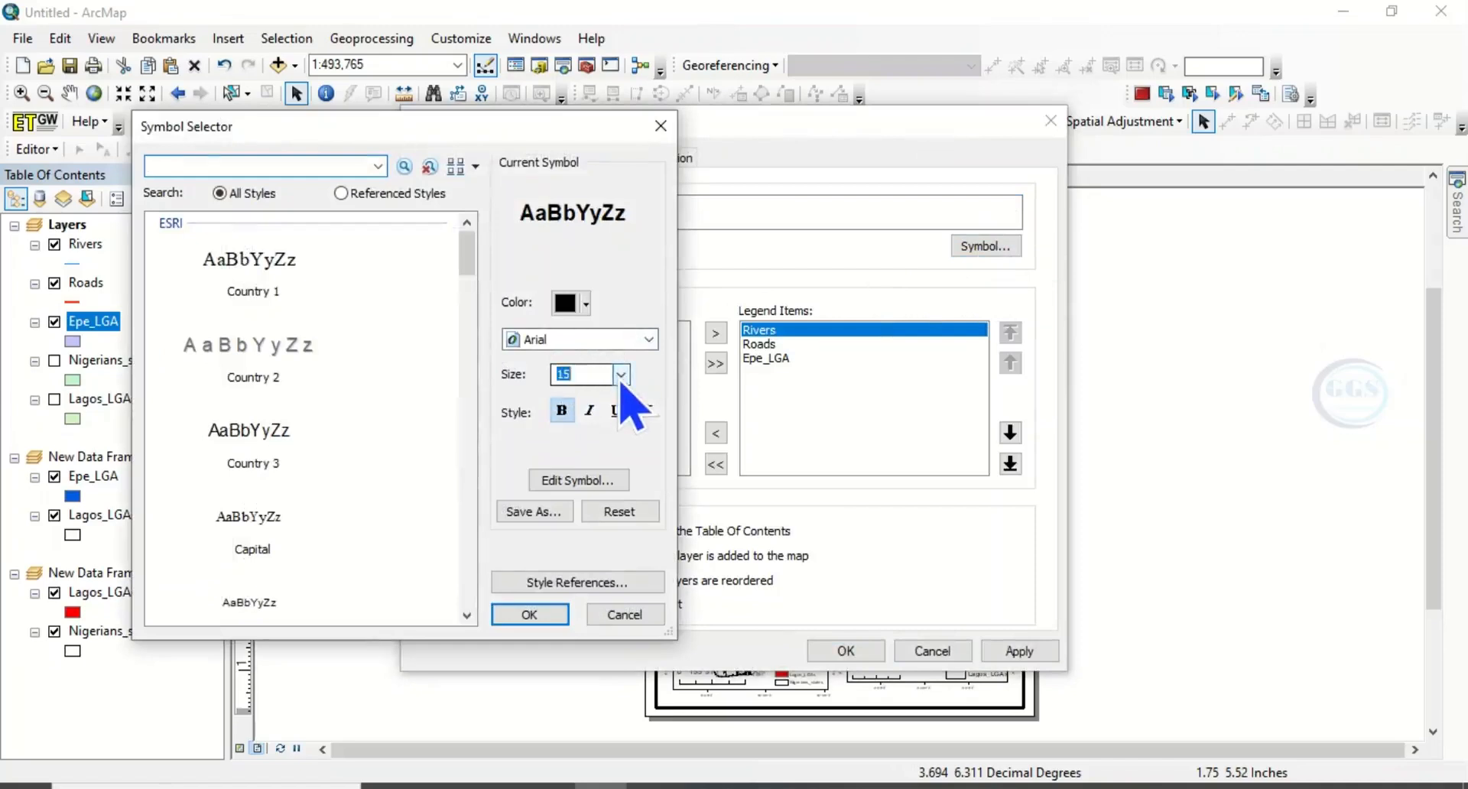
click(621, 378)
click(566, 451)
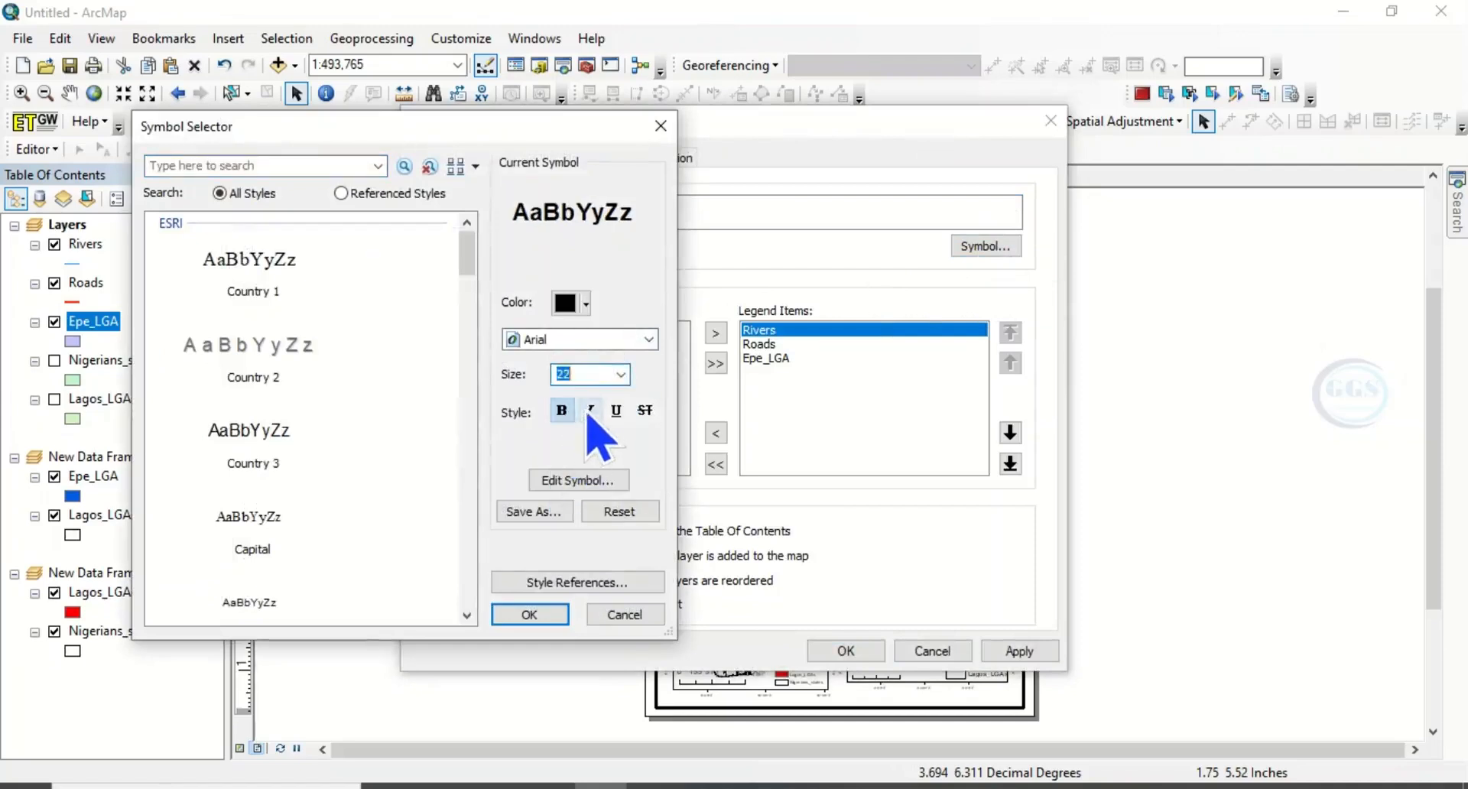
click(563, 413)
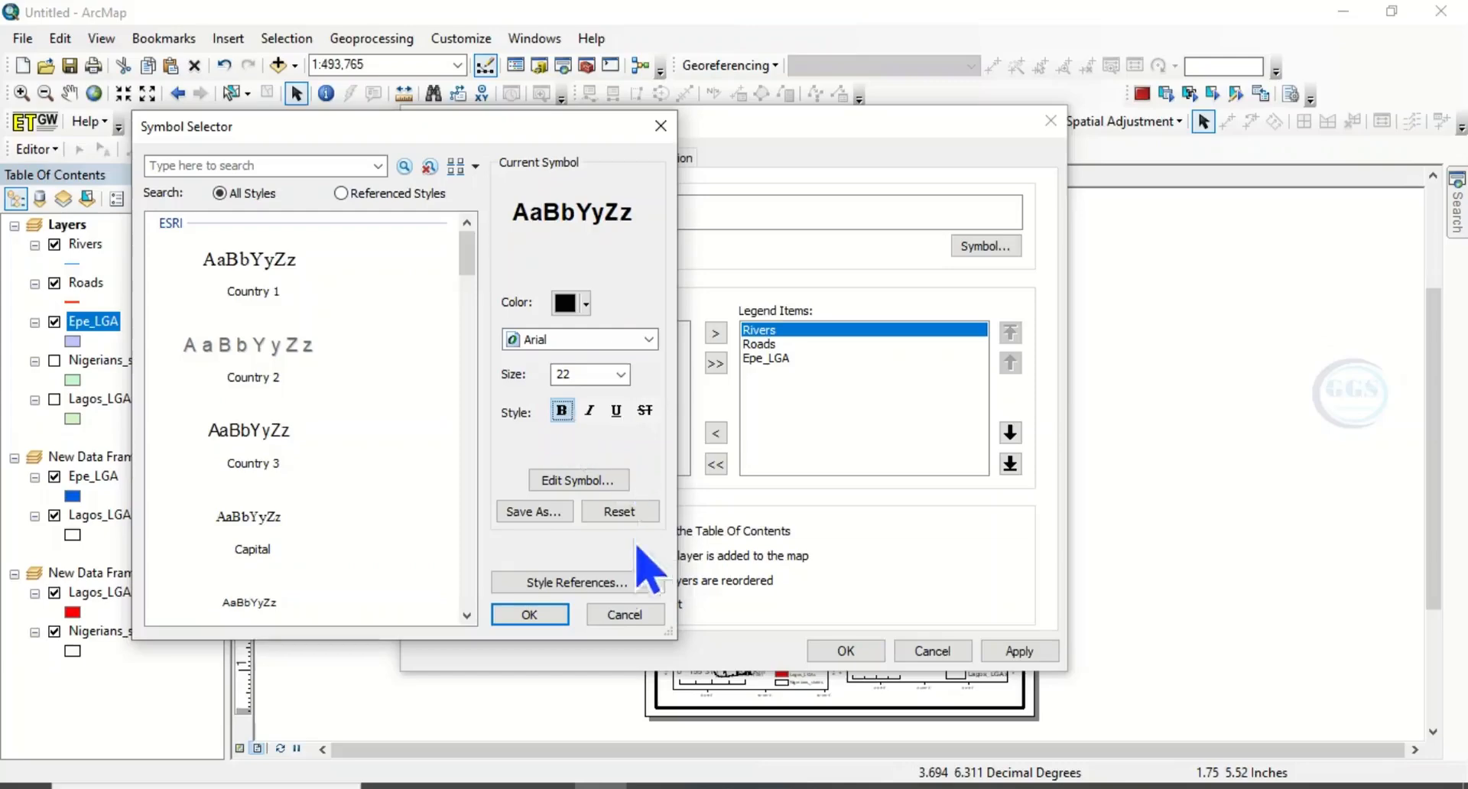
click(542, 618)
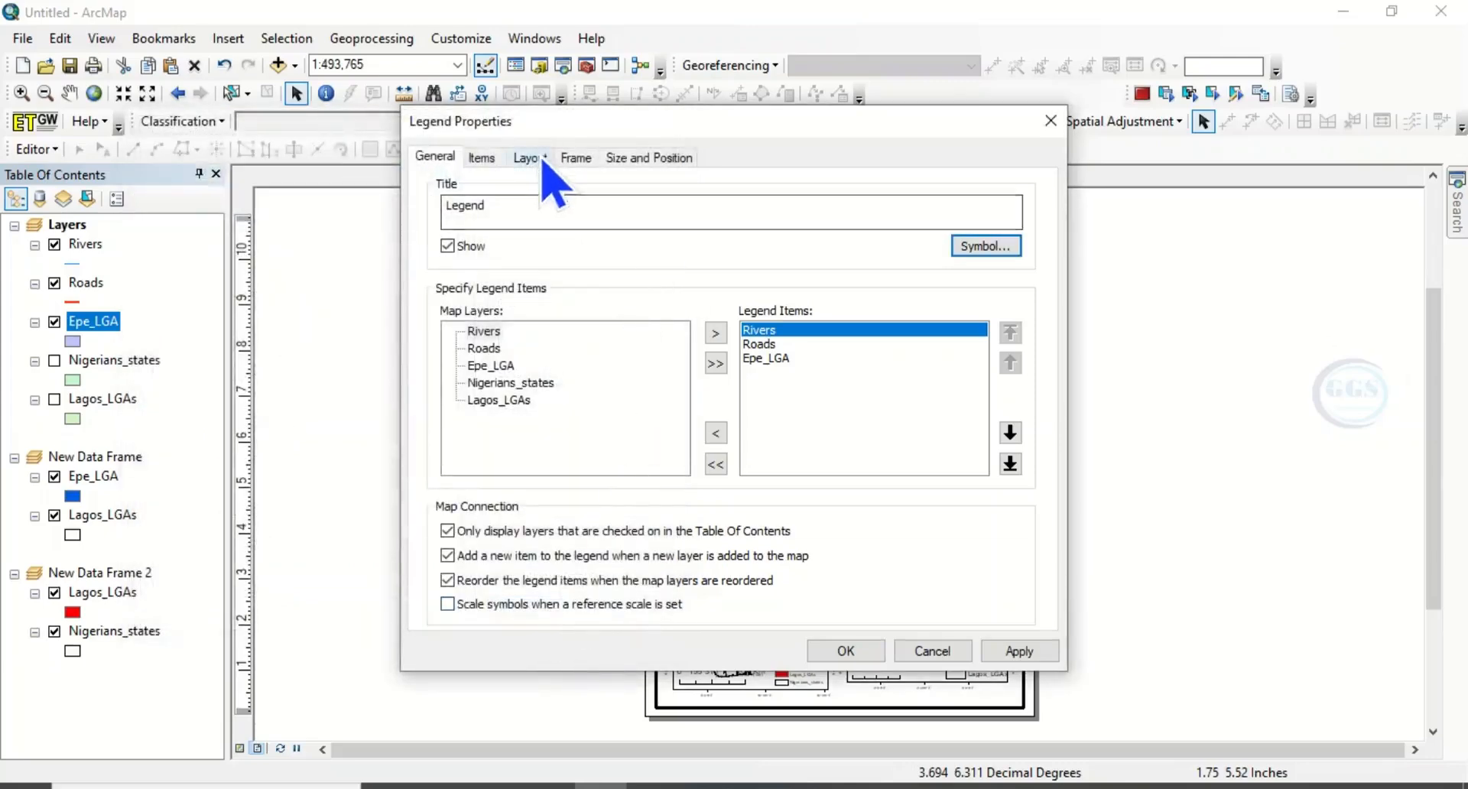
- Format the labels of all main map legend items as bold, size 12, and apply the legend changes
click(482, 157)
click(480, 218)
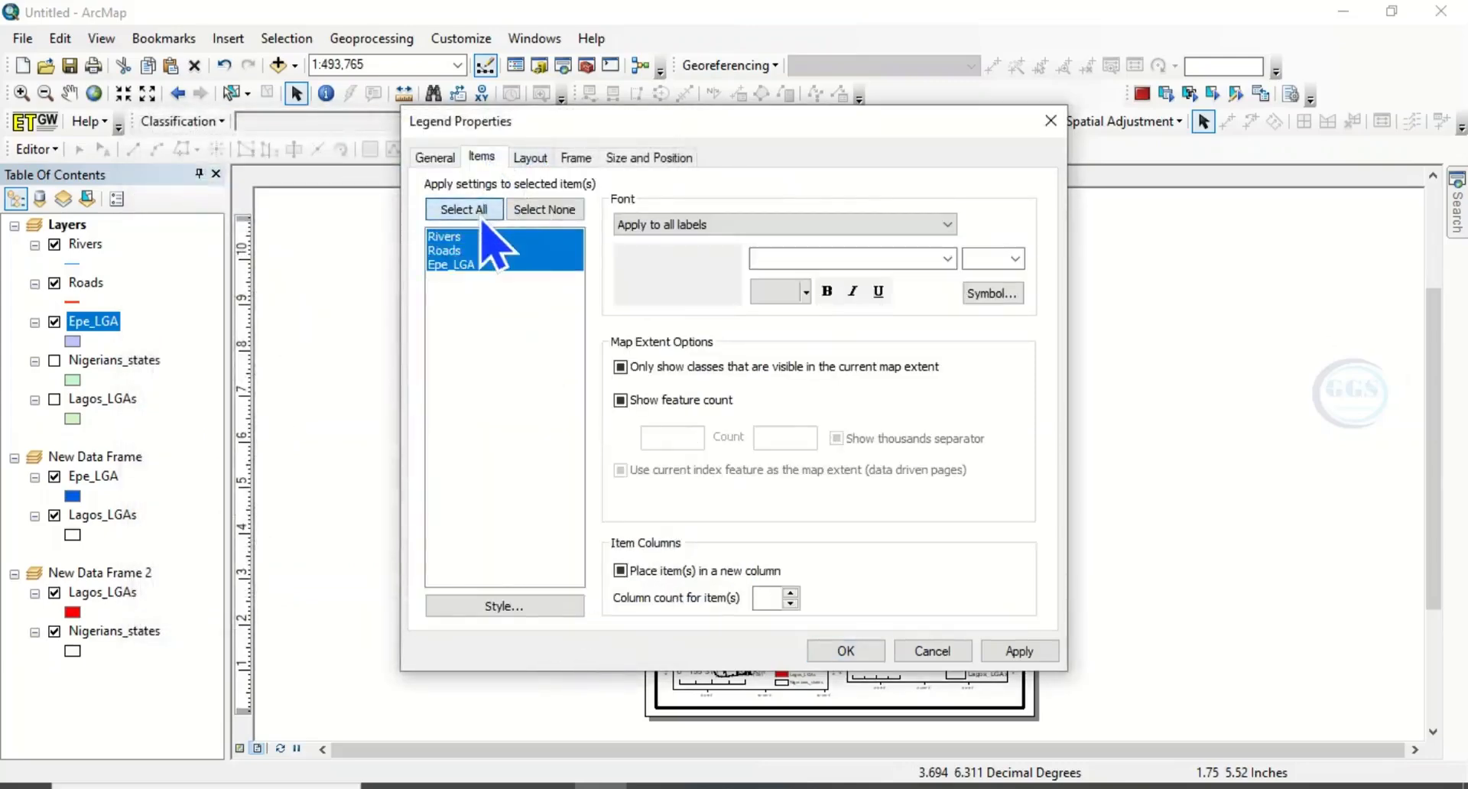
click(827, 290)
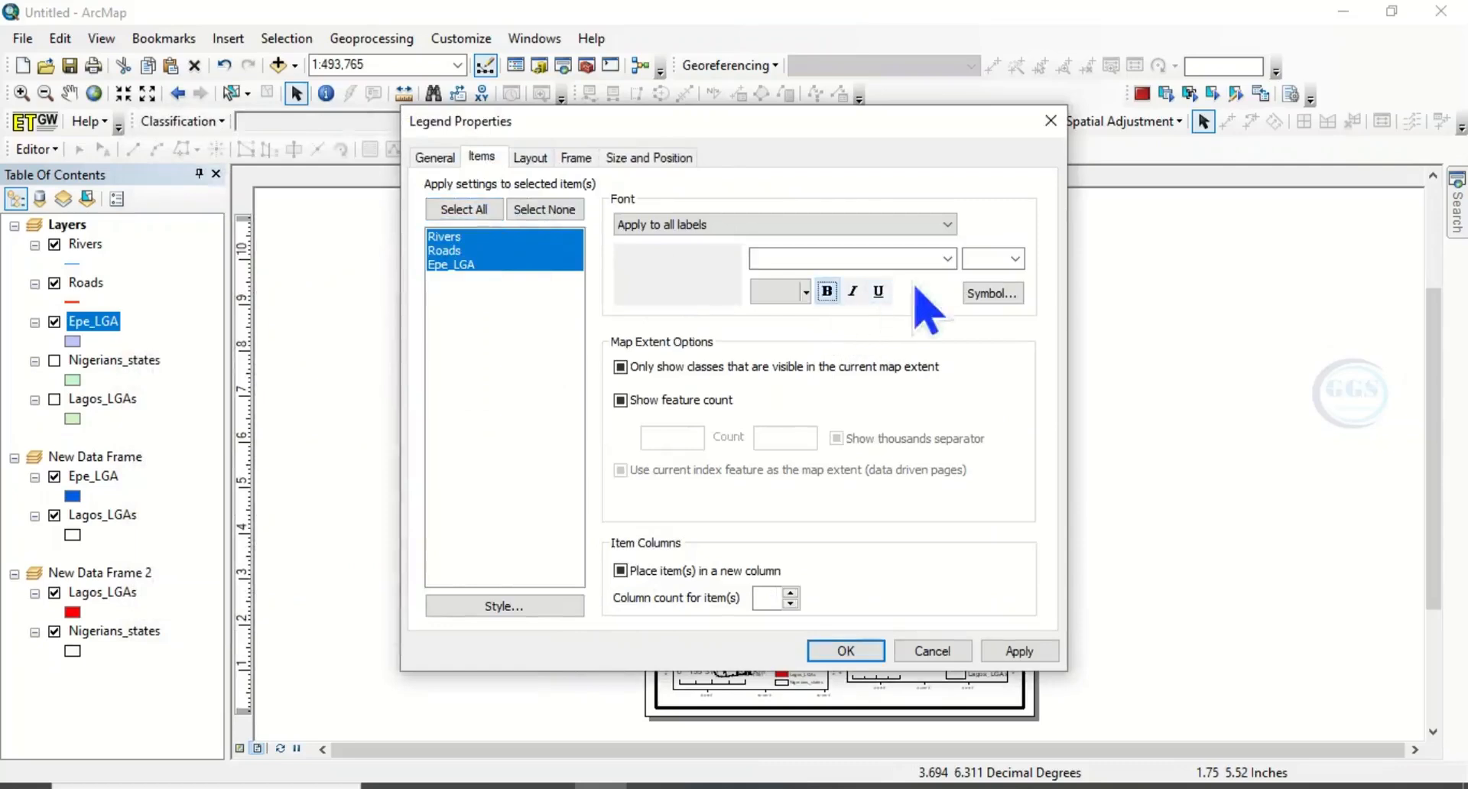
click(1016, 260)
click(974, 378)
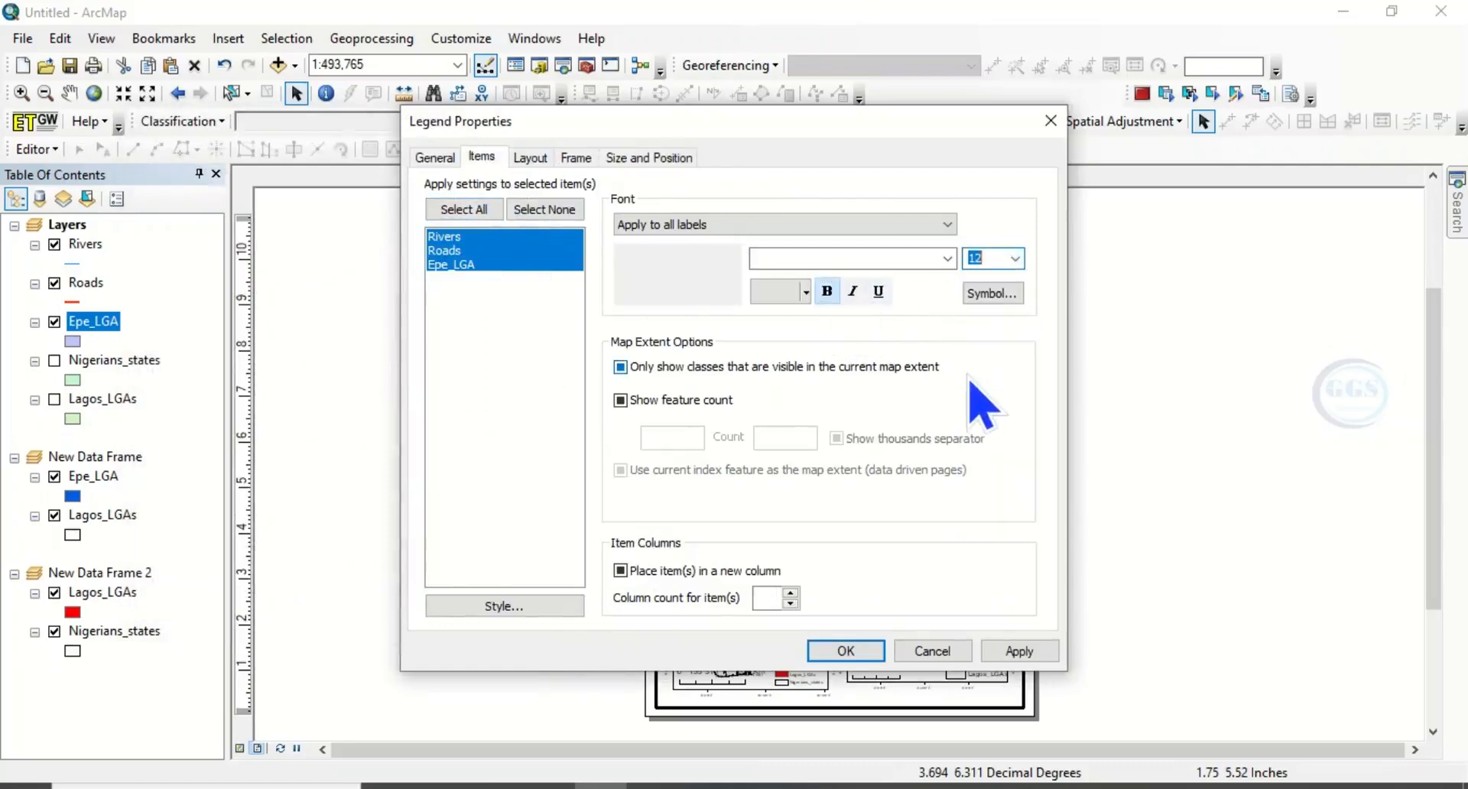
click(838, 654)
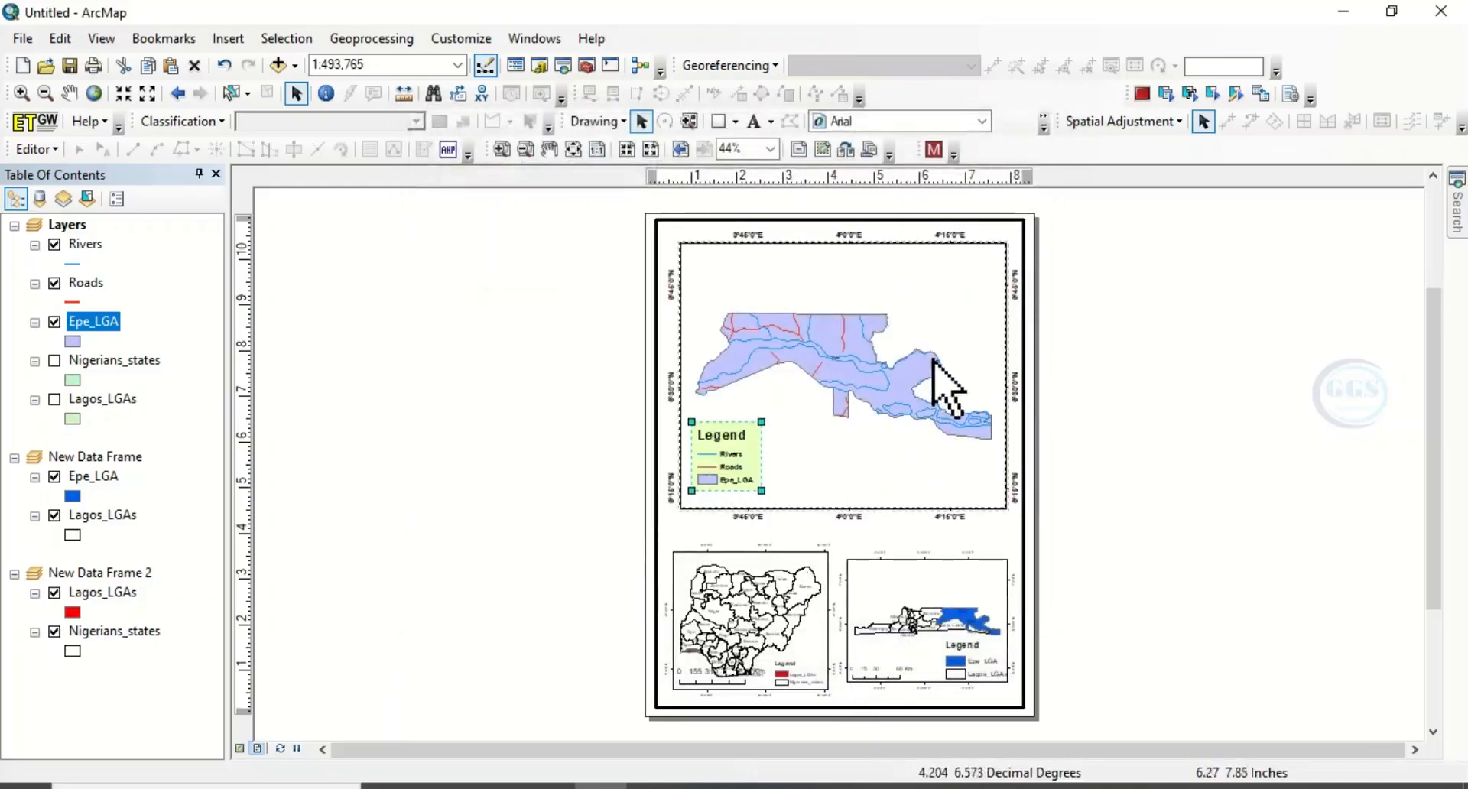
- Select the main map's data frame and insert a Scale Line 1 scale bar for it
click(838, 467)
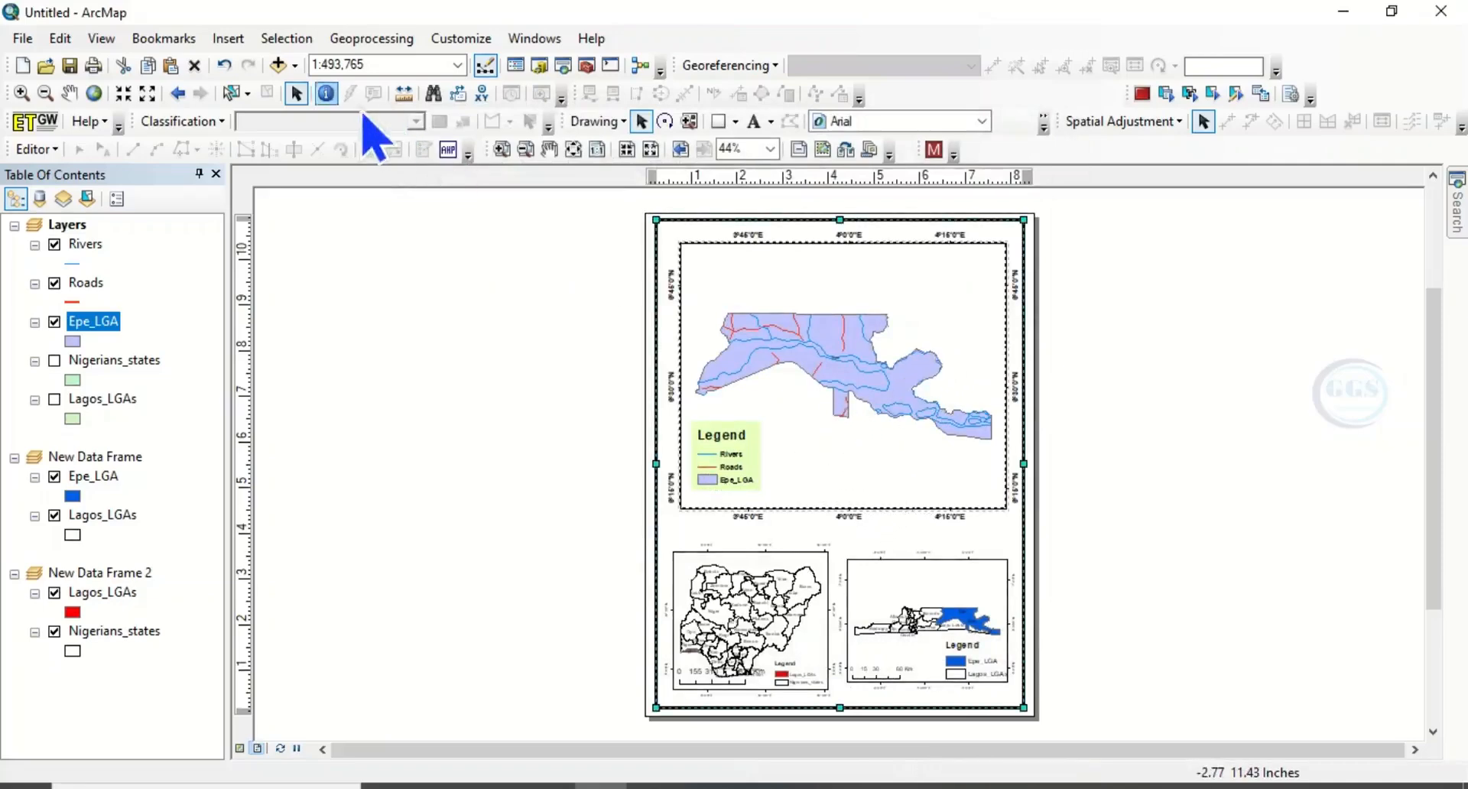
click(806, 376)
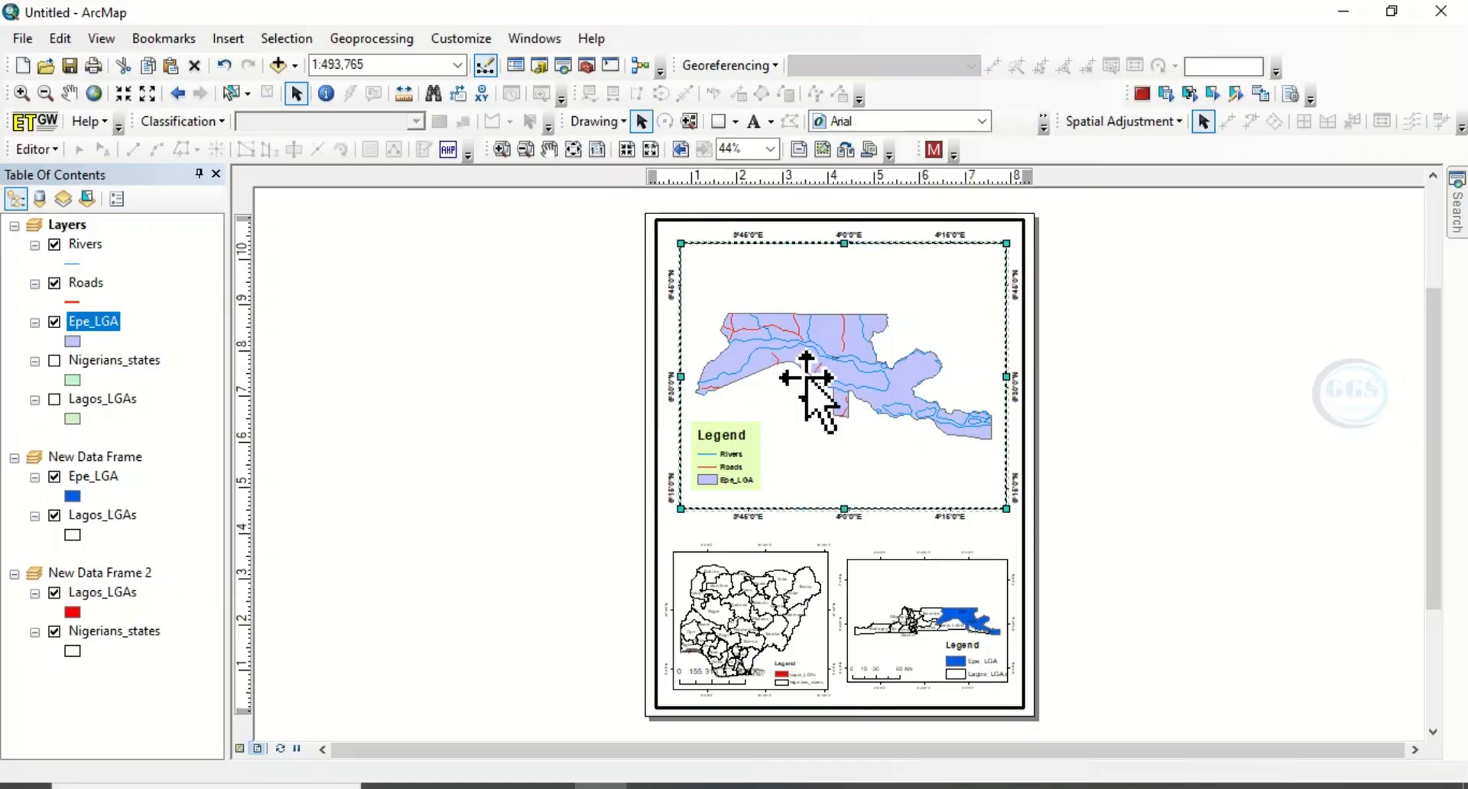
click(246, 42)
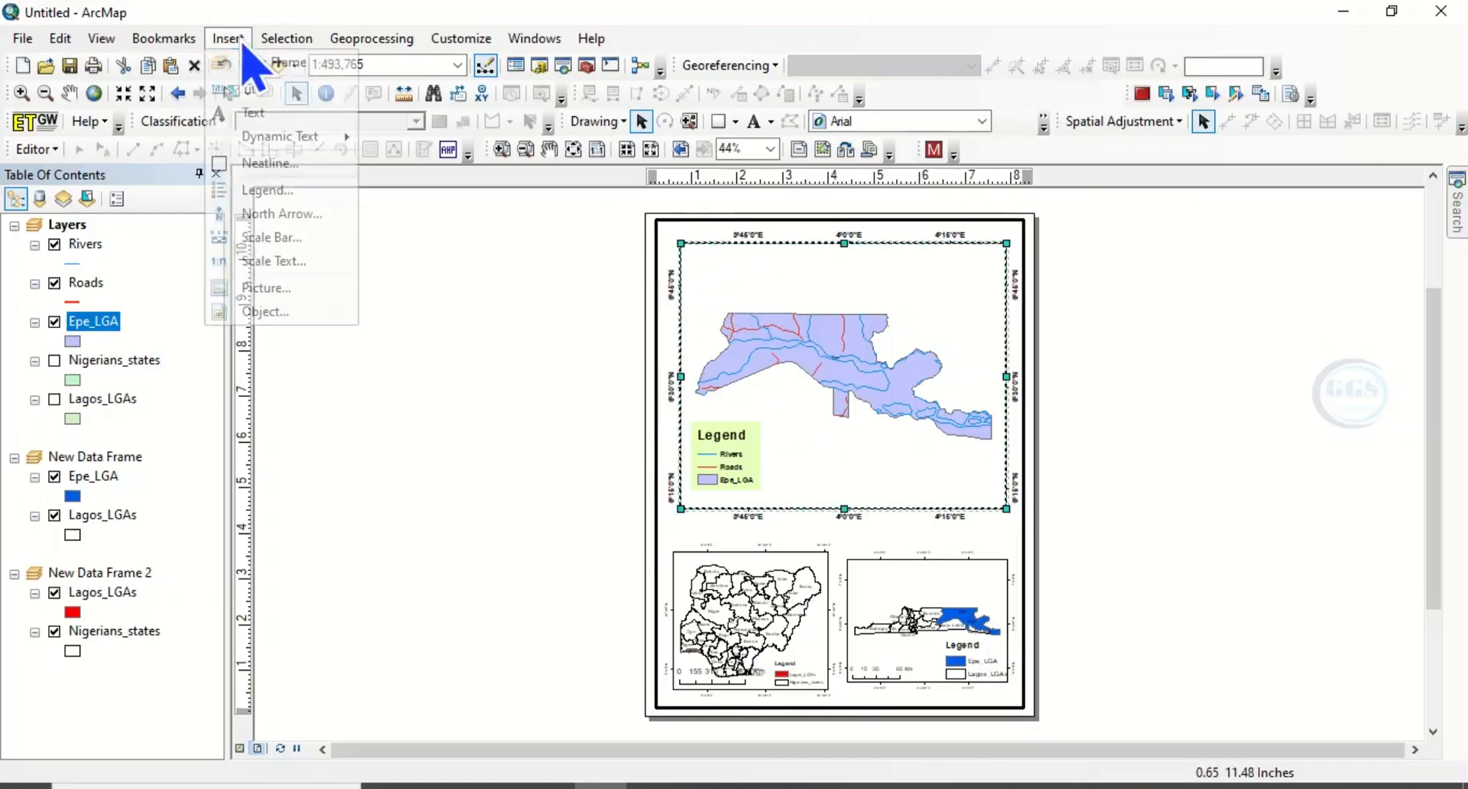
click(271, 237)
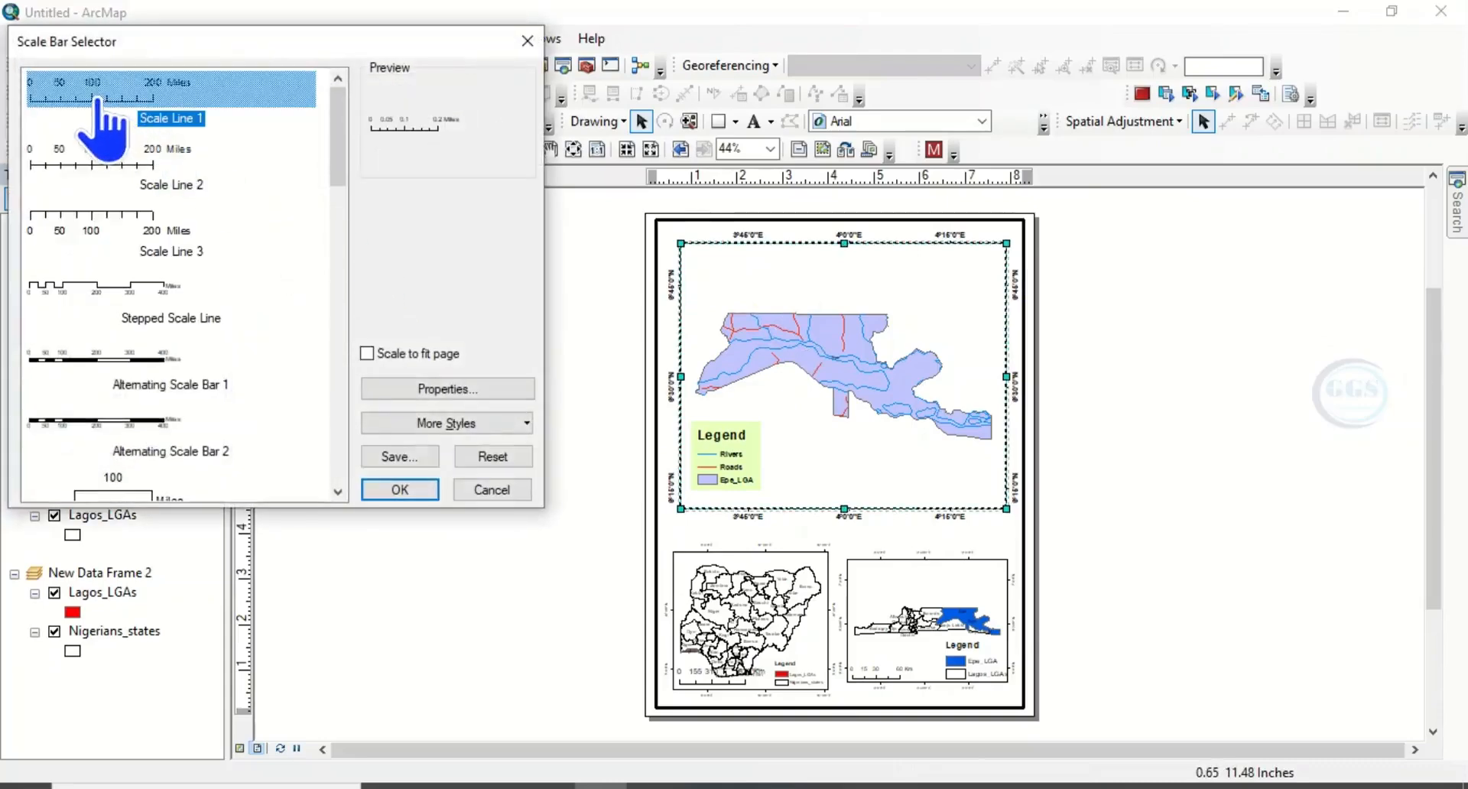
click(425, 490)
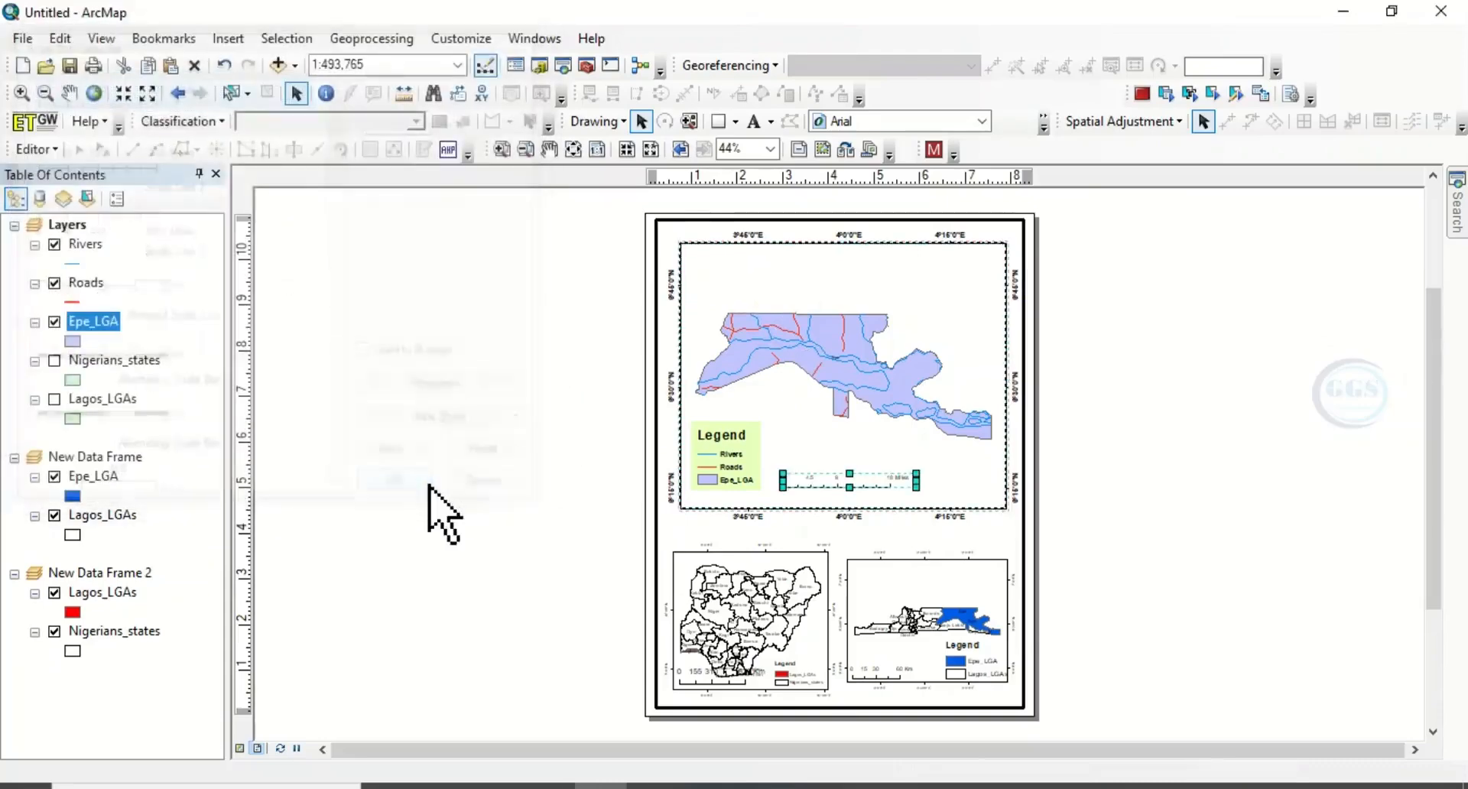
- Set the main map's scale bar to 2 subdivisions and Kilometers as division units, with the label Km
right_click(889, 486)
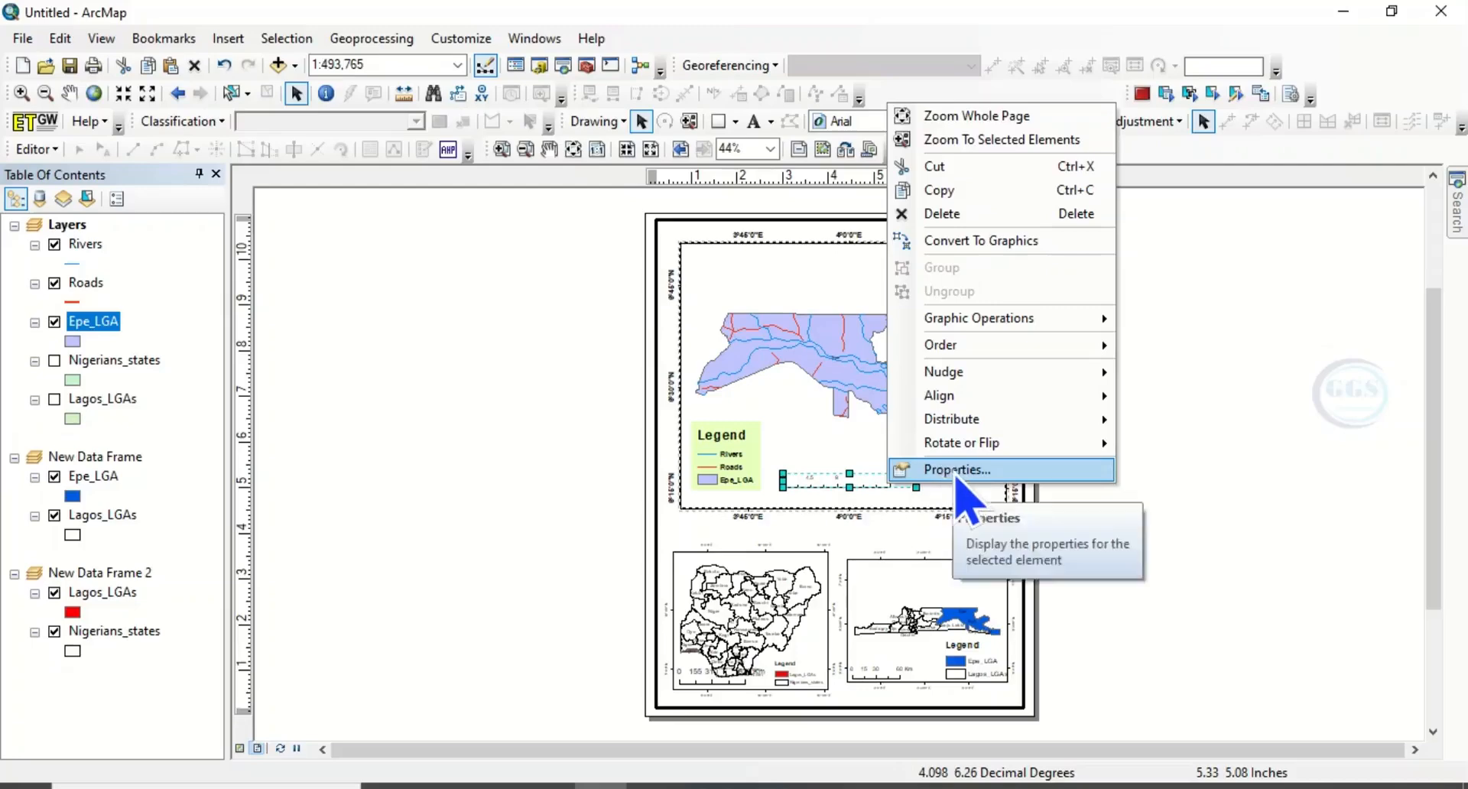
click(956, 469)
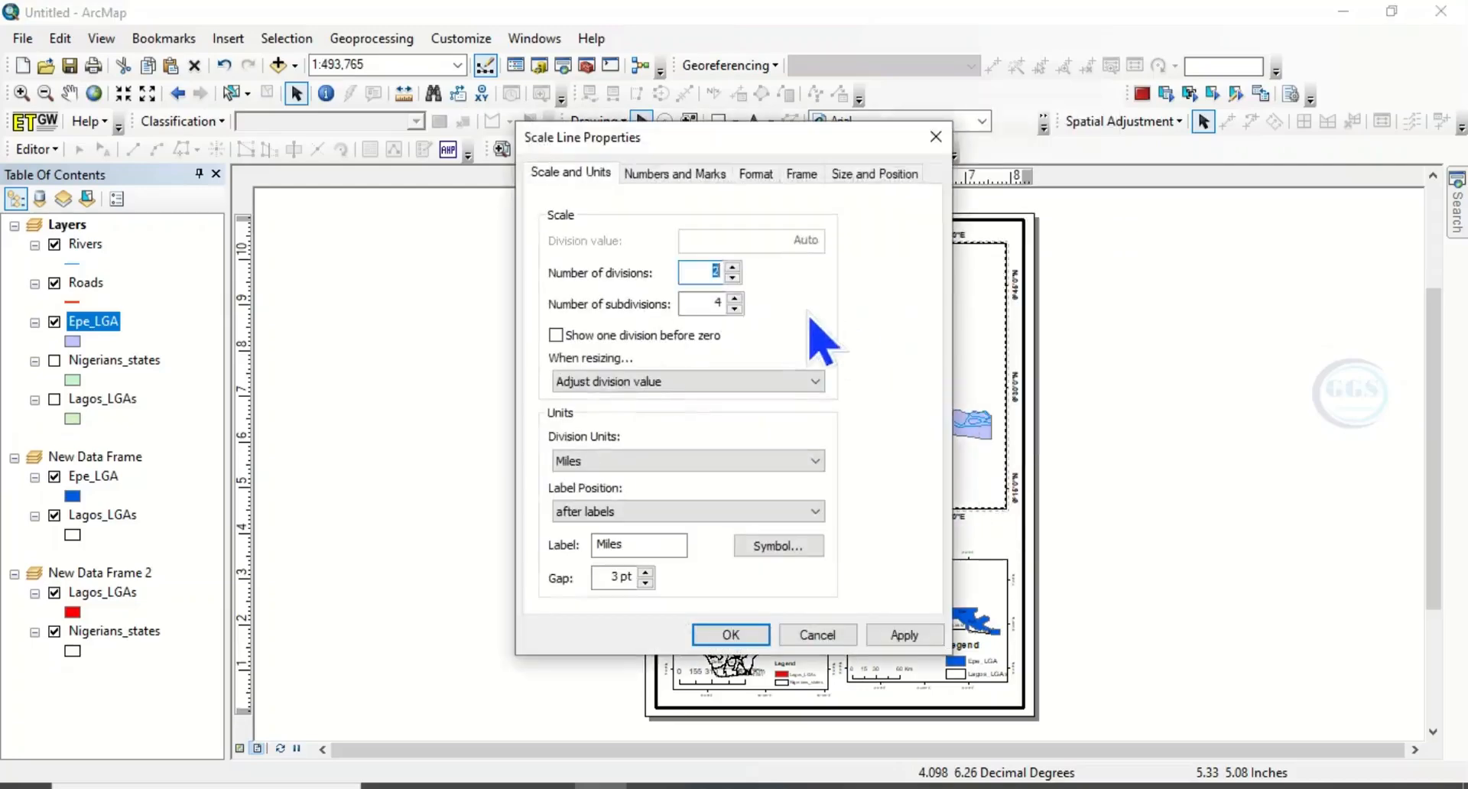
click(736, 309)
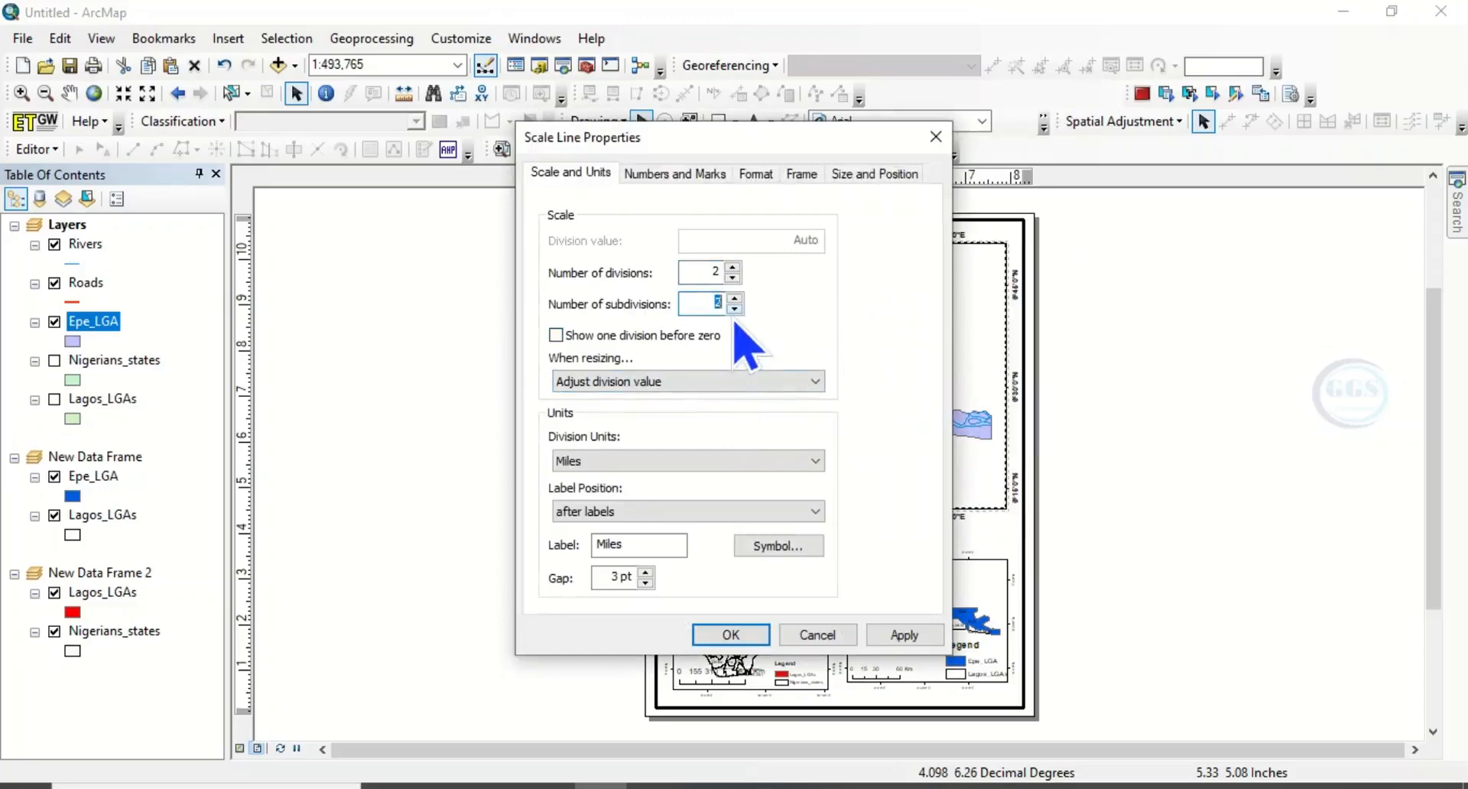
click(815, 460)
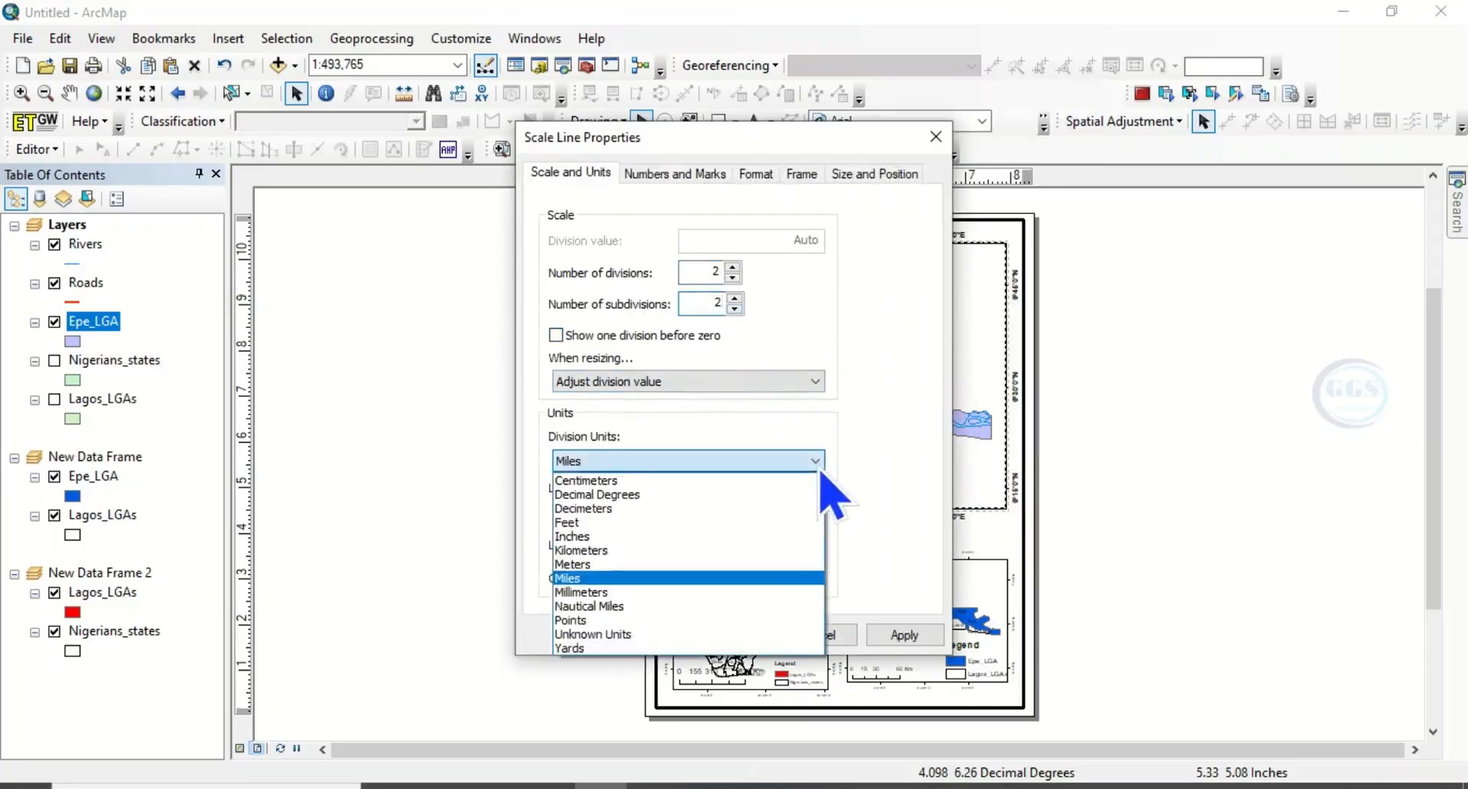
click(582, 550)
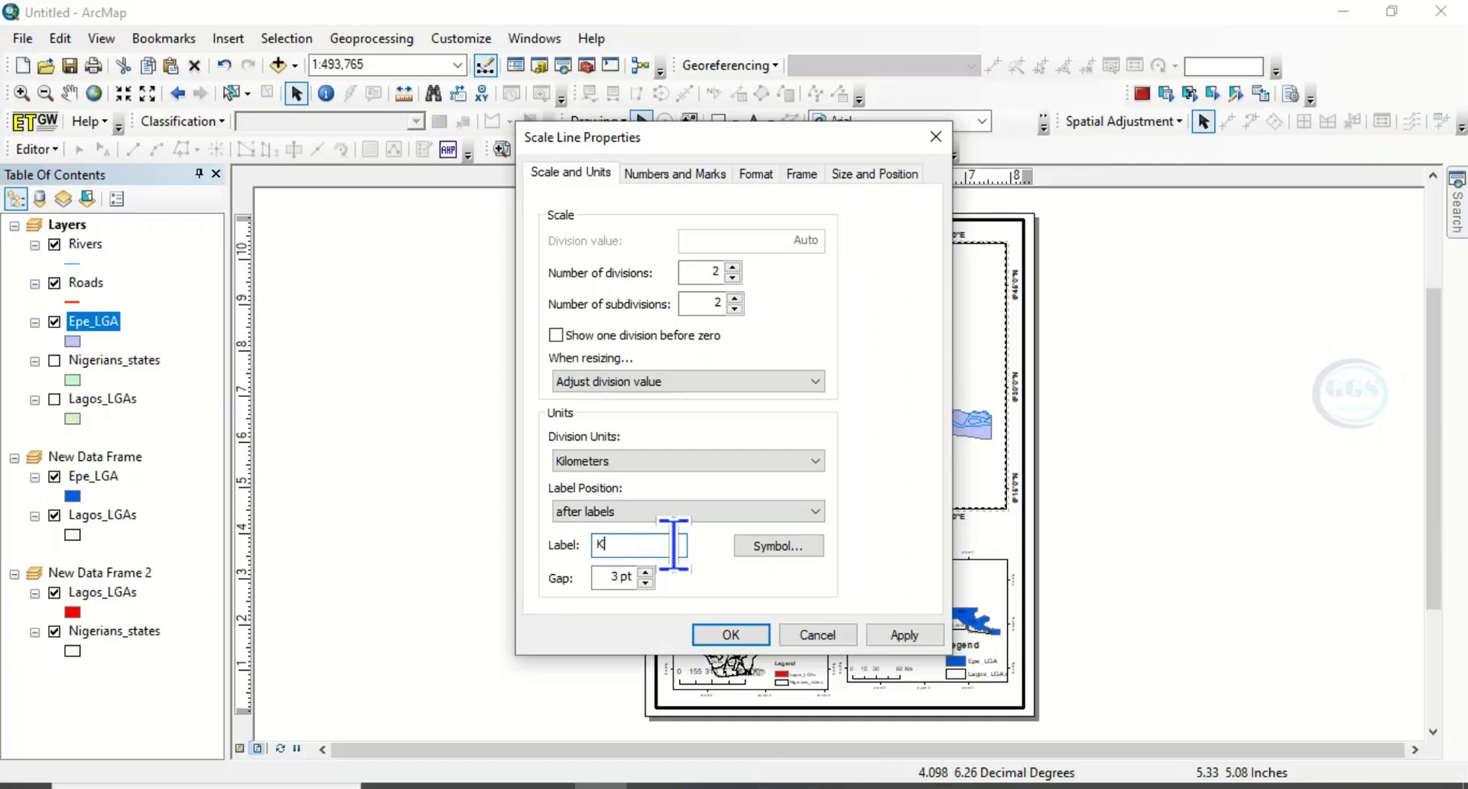
- Format the scale bar's unit label as bold, size 12
click(764, 548)
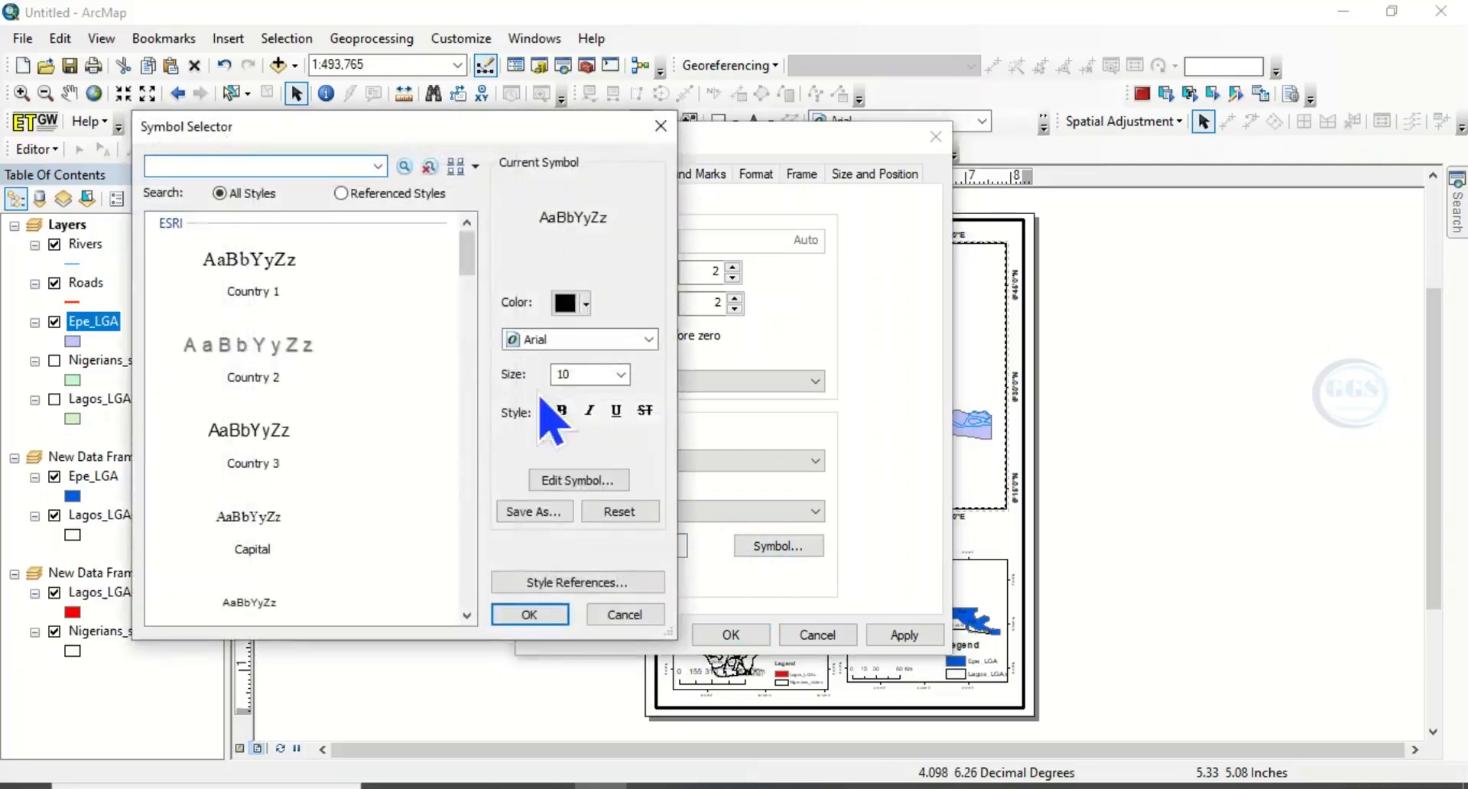
click(620, 374)
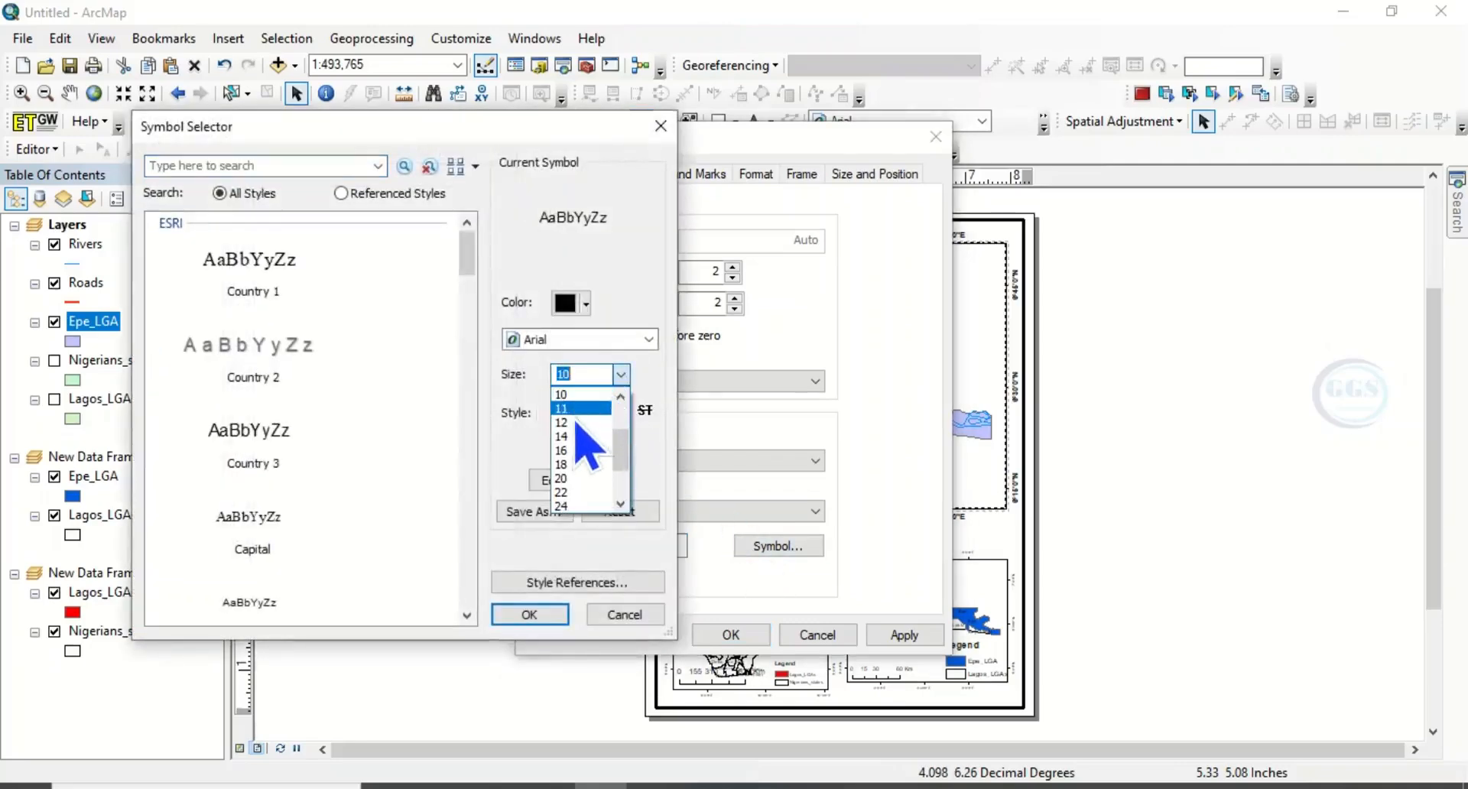
click(575, 425)
click(571, 419)
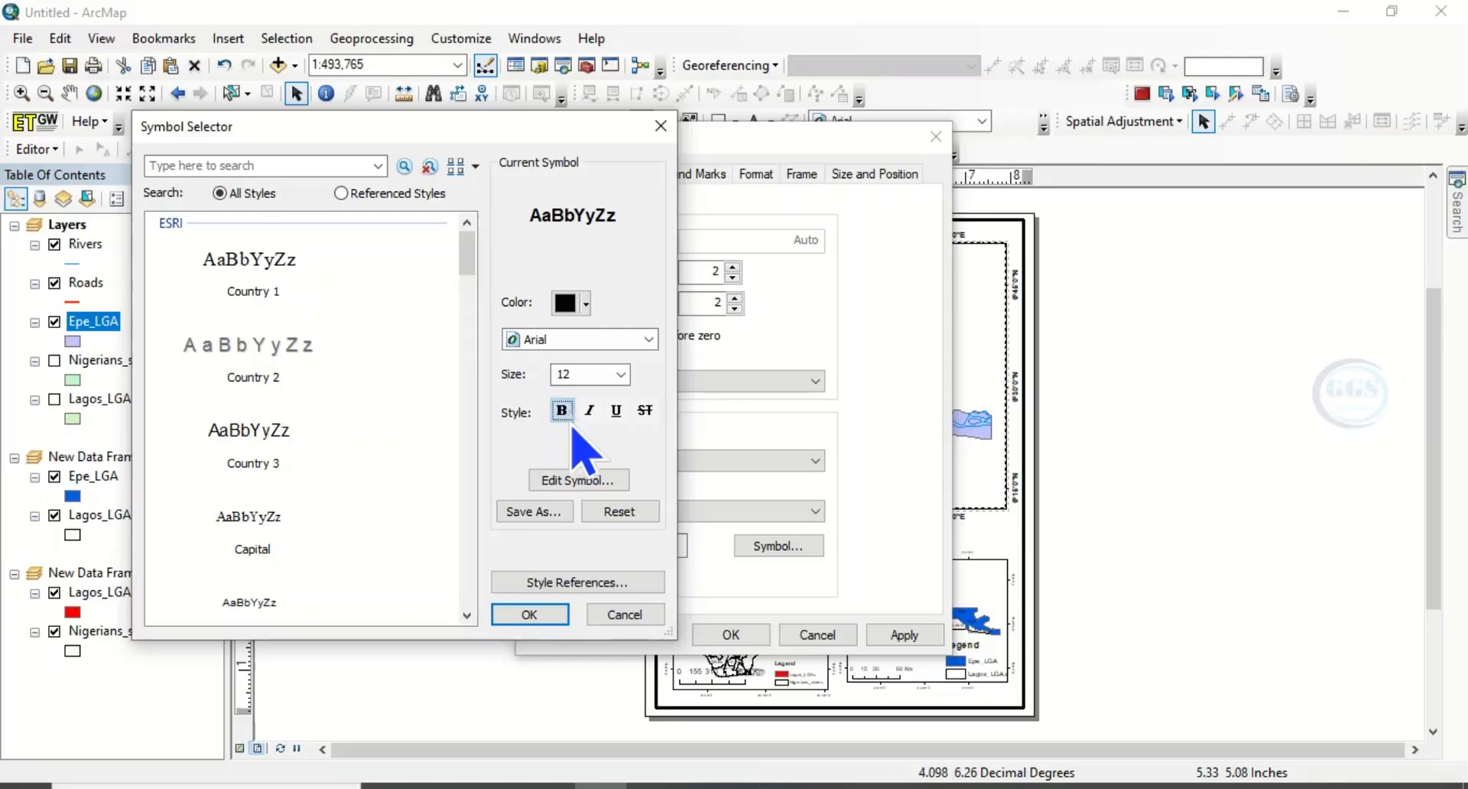
click(545, 620)
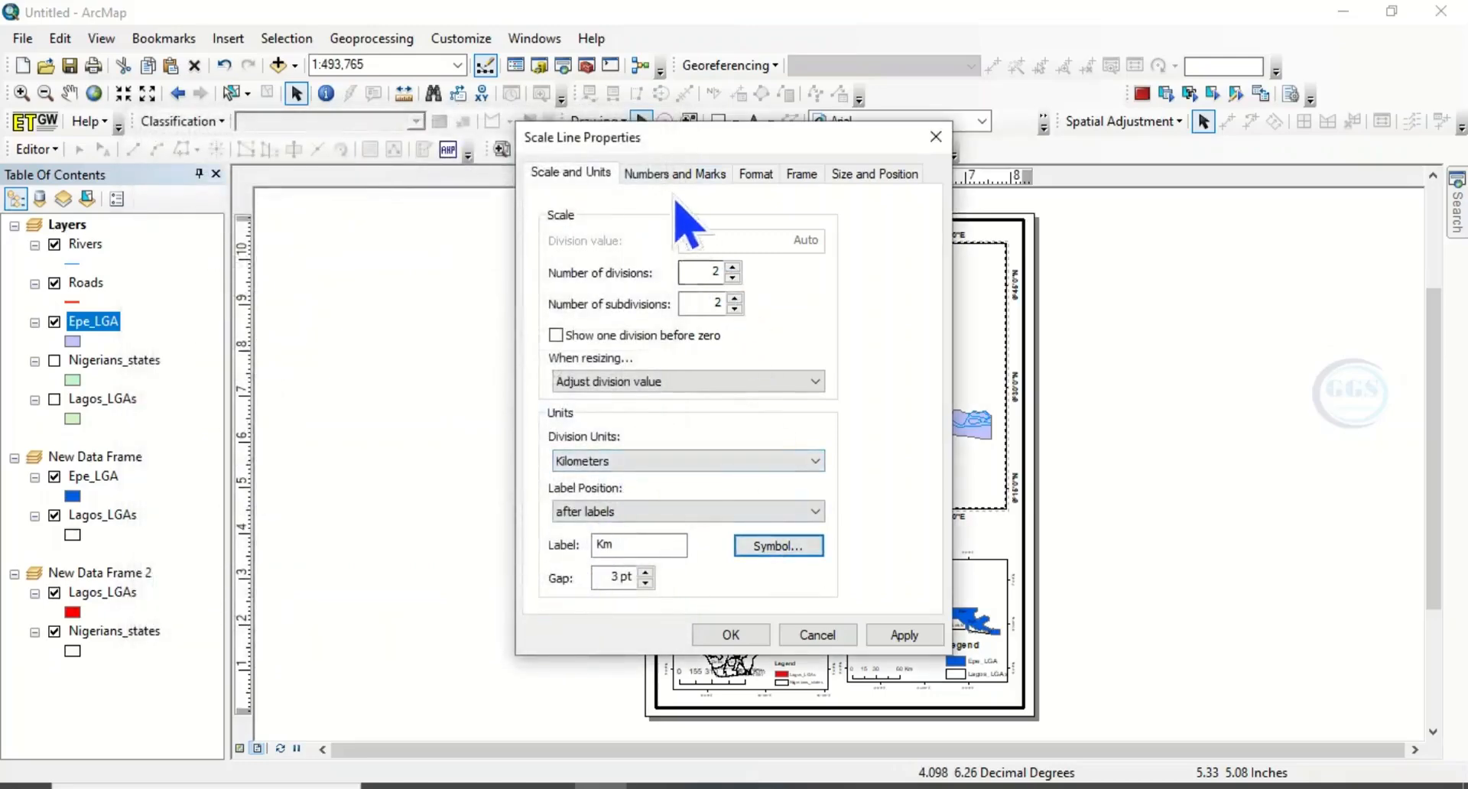
- Set the main map scale bar's numbers to size 12 and apply the scale bar properties
click(667, 177)
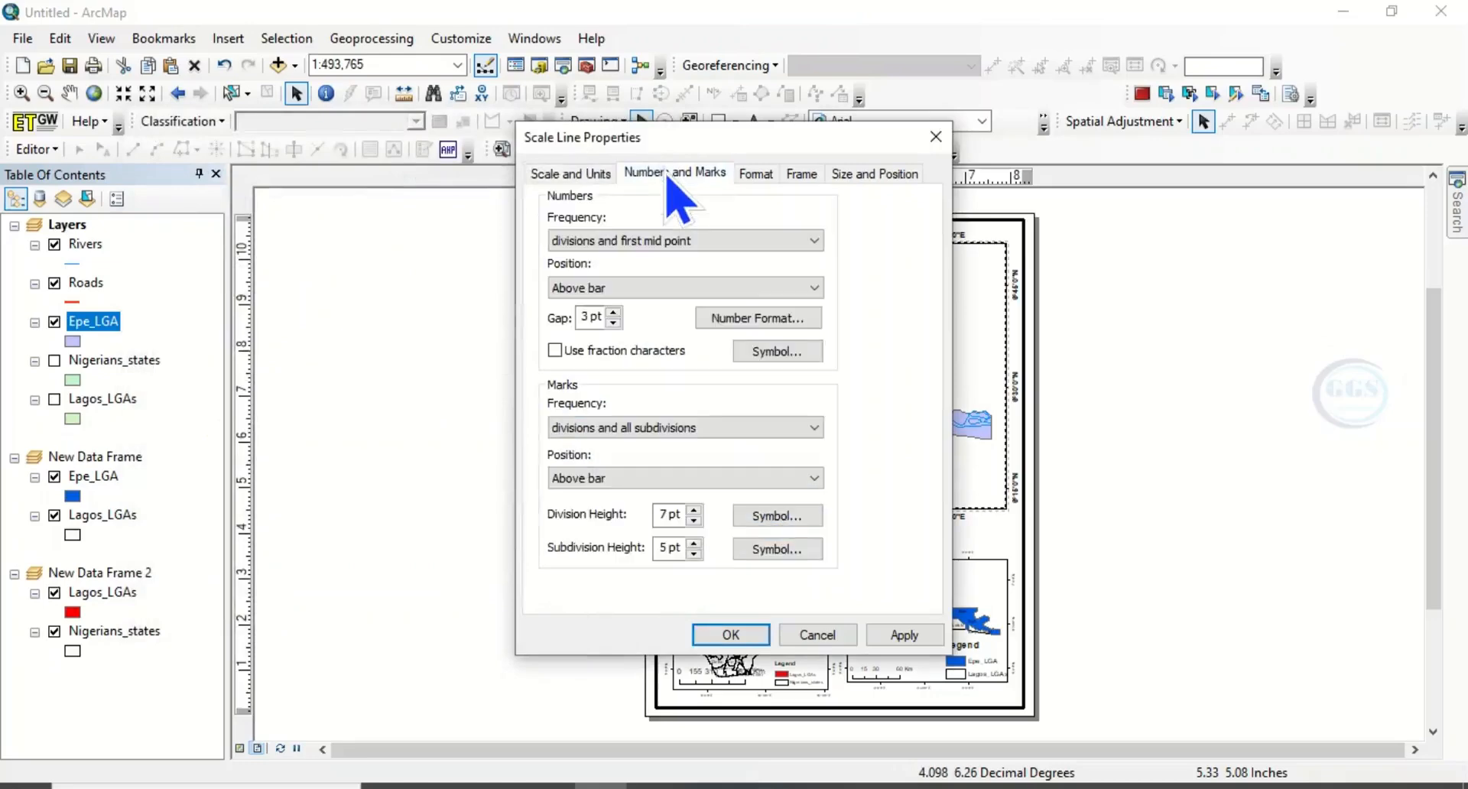
click(795, 353)
click(621, 374)
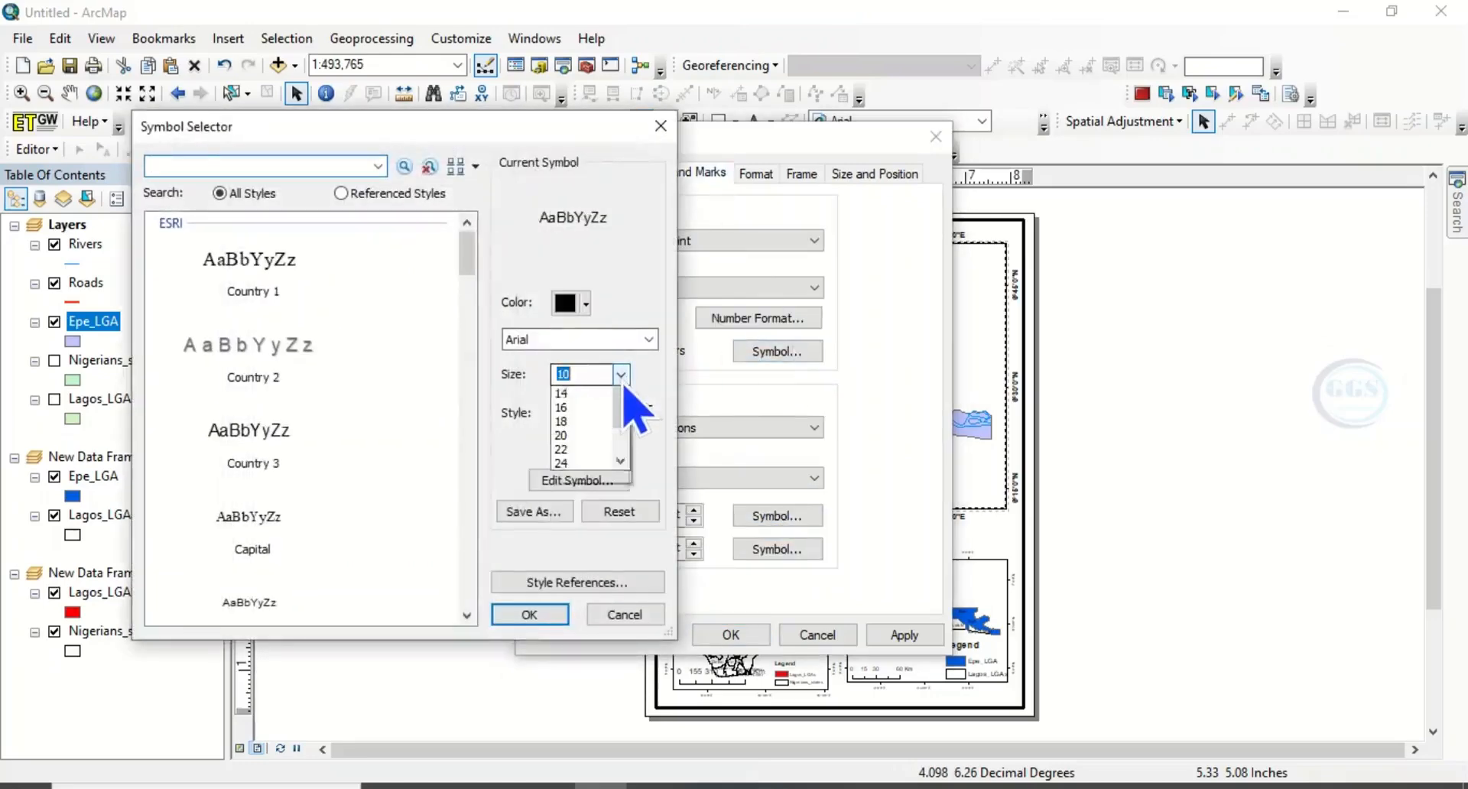
click(568, 422)
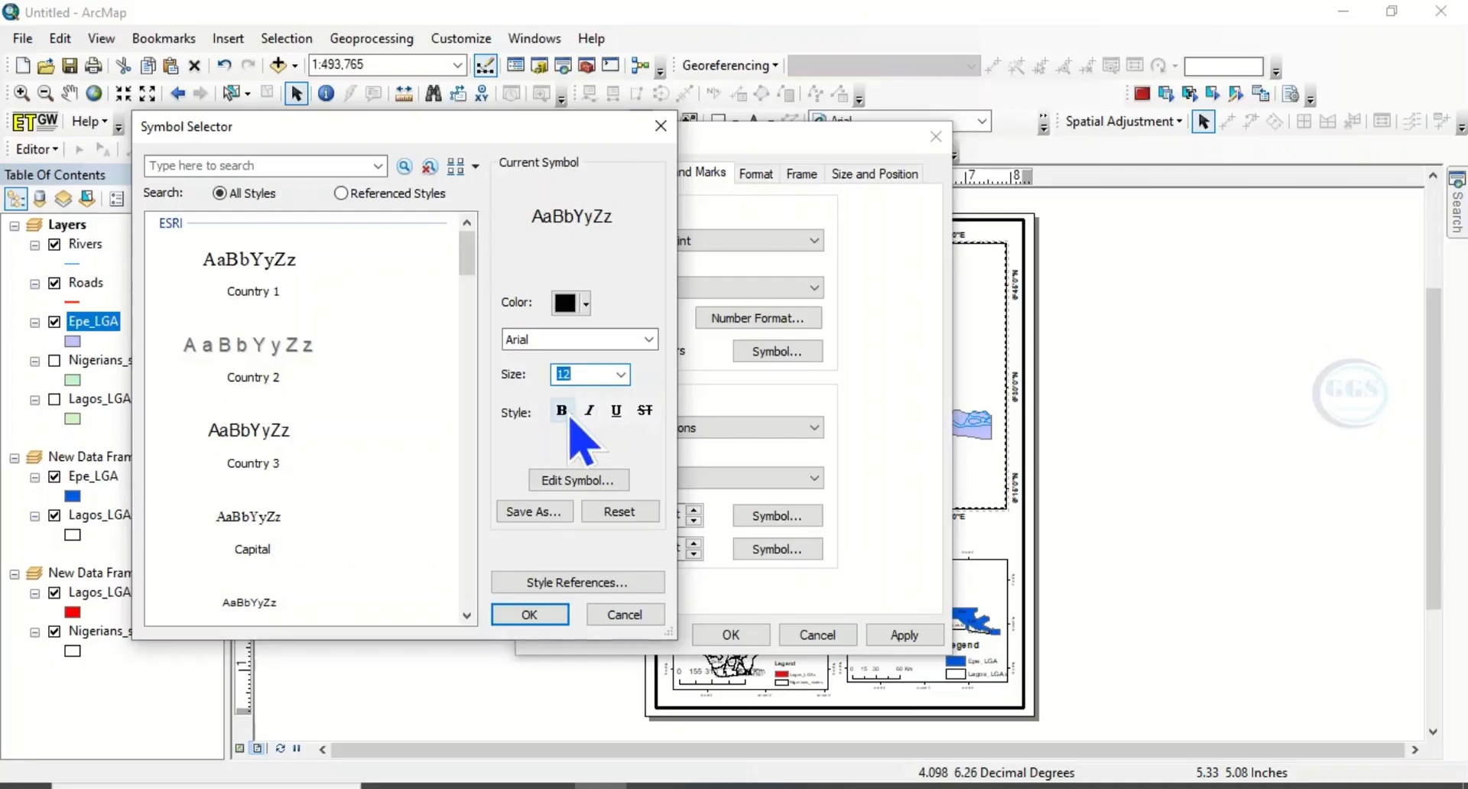
click(535, 620)
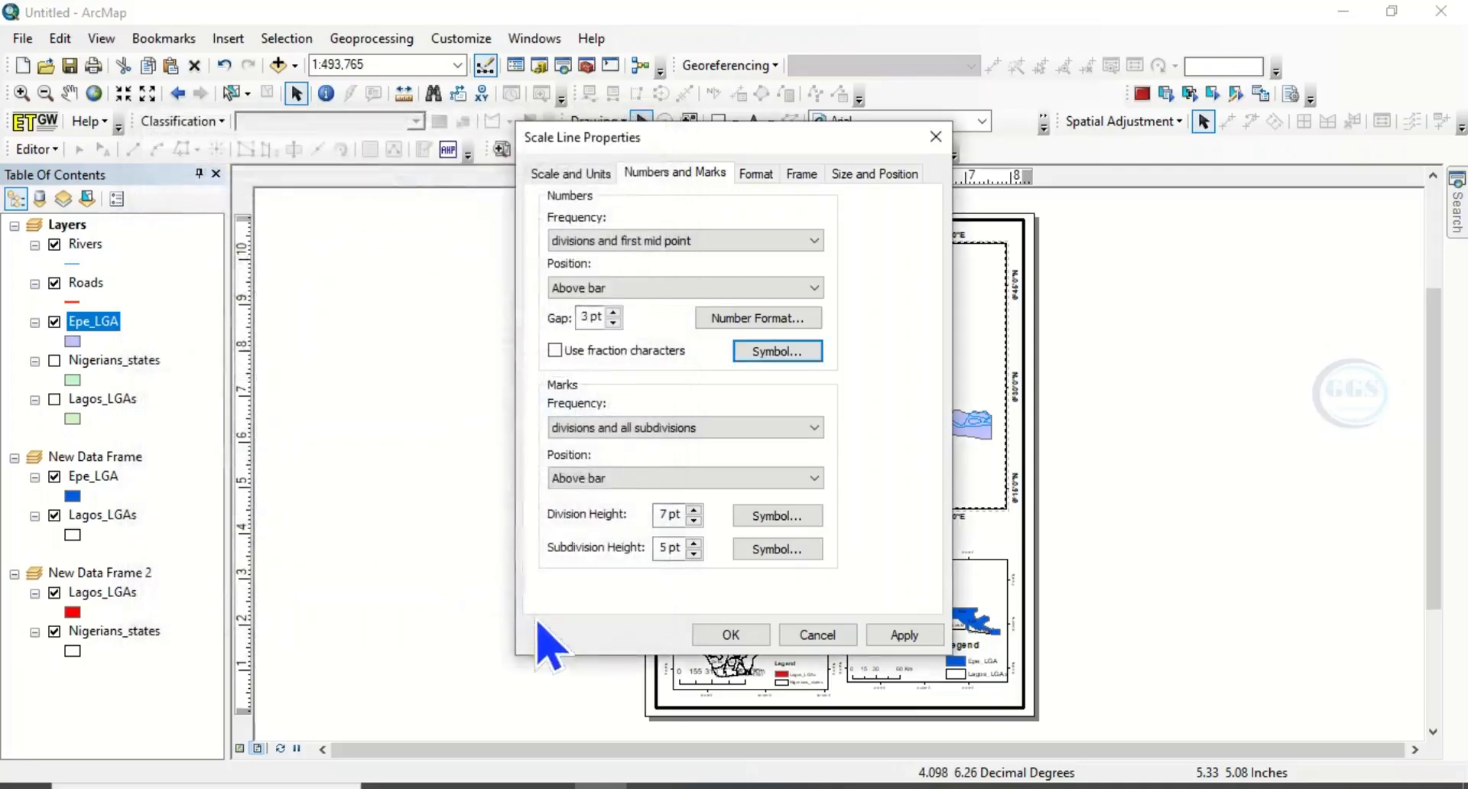
click(746, 636)
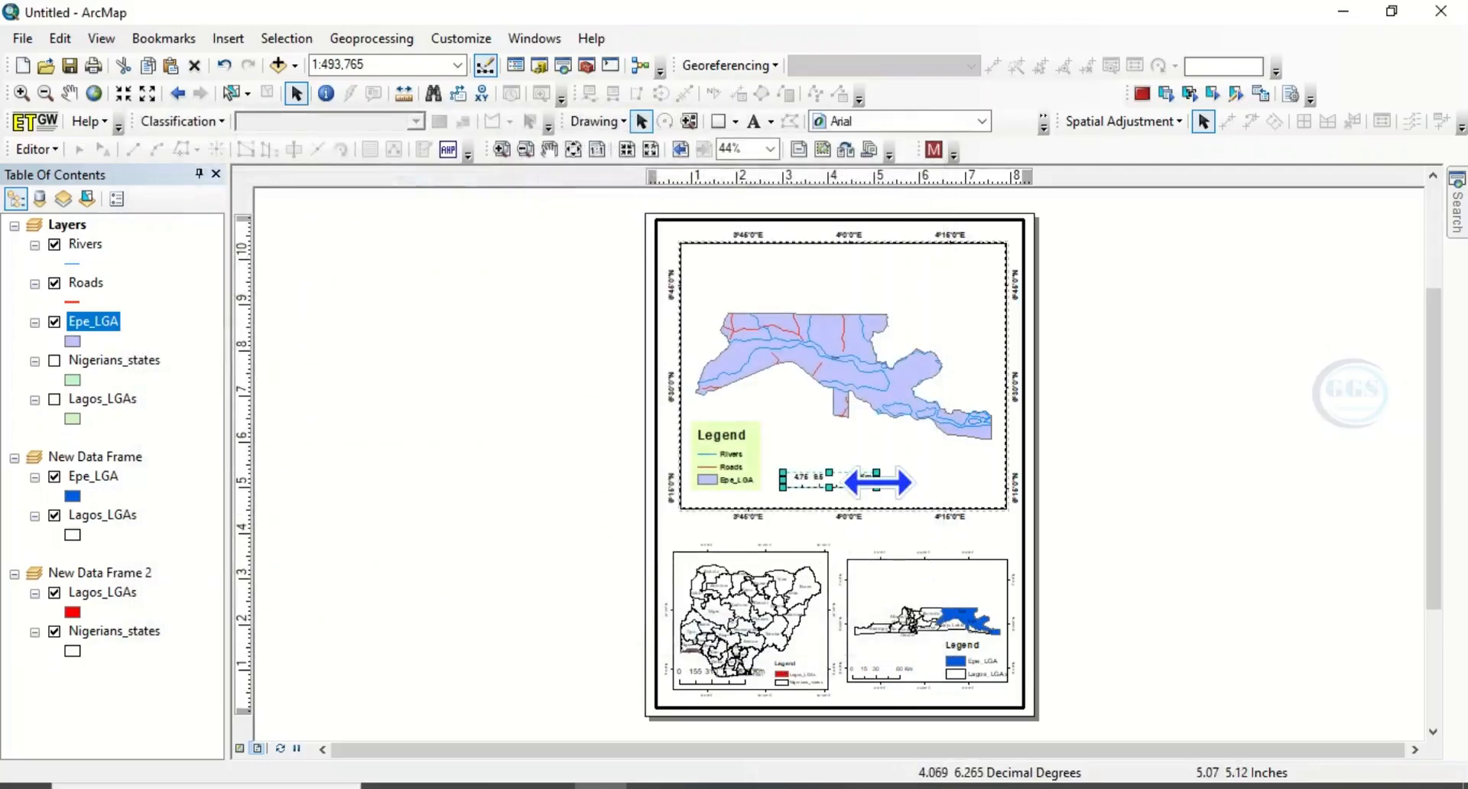
- Widen the main map's scale bar and move it into the lower-right corner of the map frame
drag(877, 482, 946, 482)
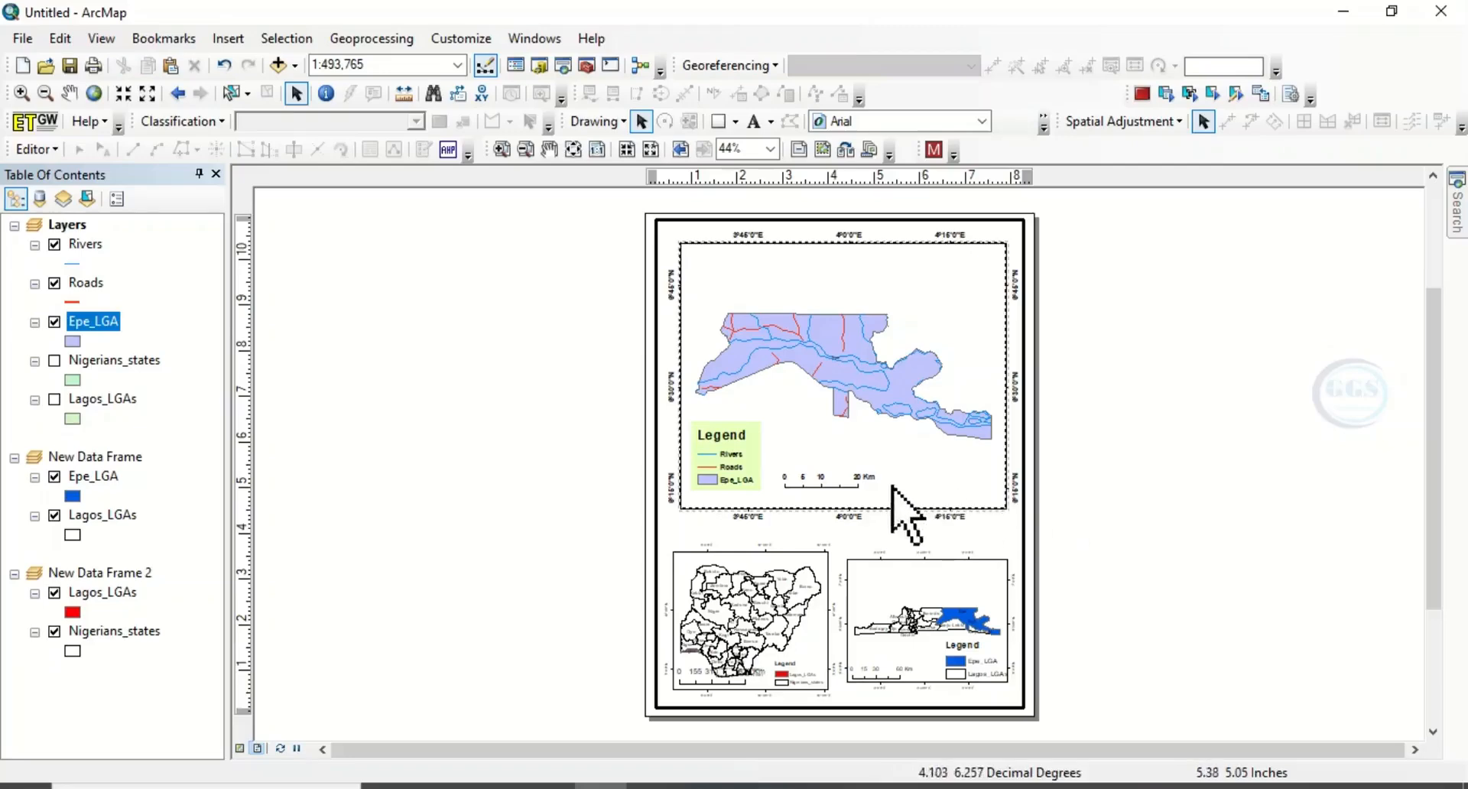
click(850, 486)
drag(838, 483, 906, 496)
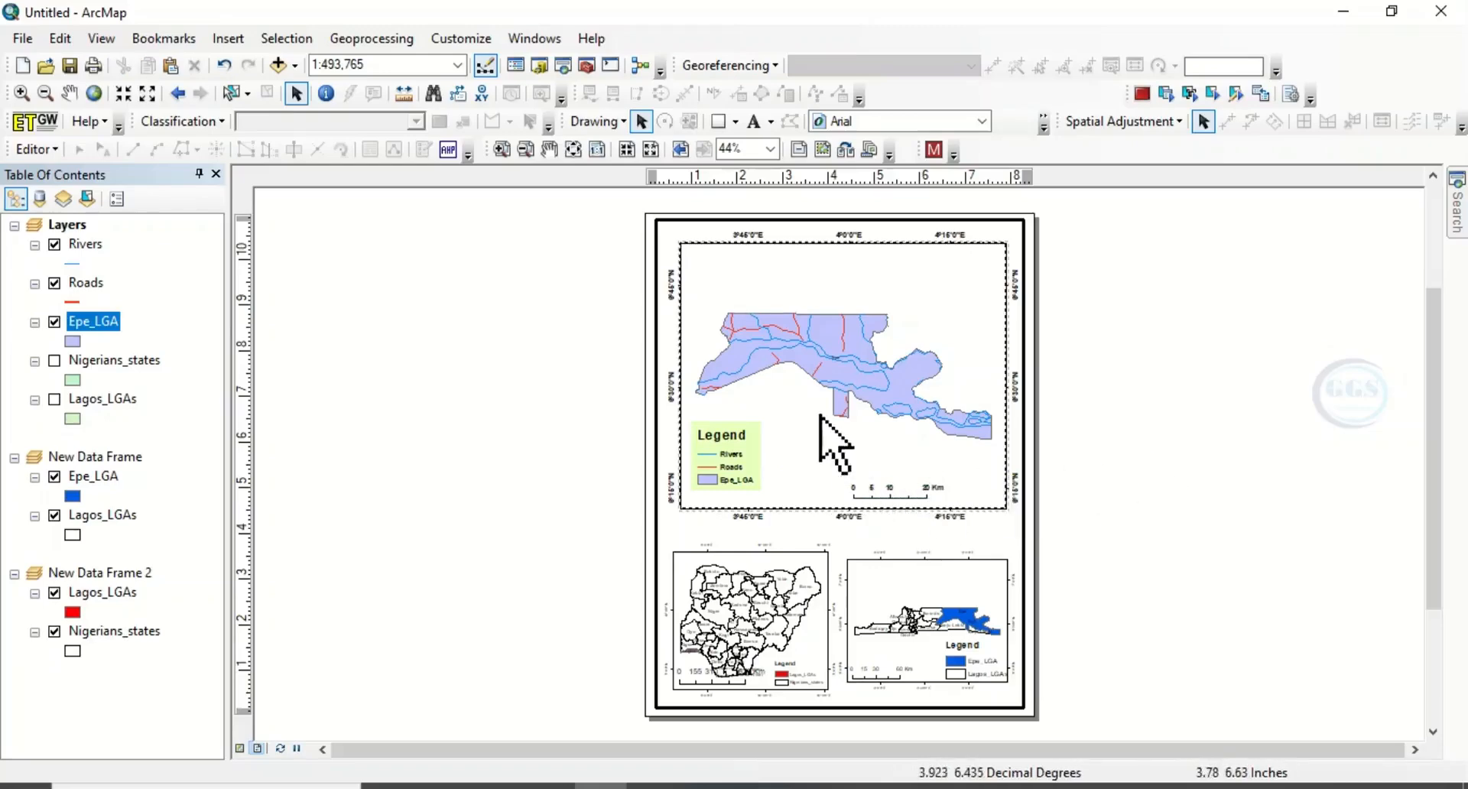
- Give the main map's scale bar a light green background matching the legend, and deselect it
click(896, 494)
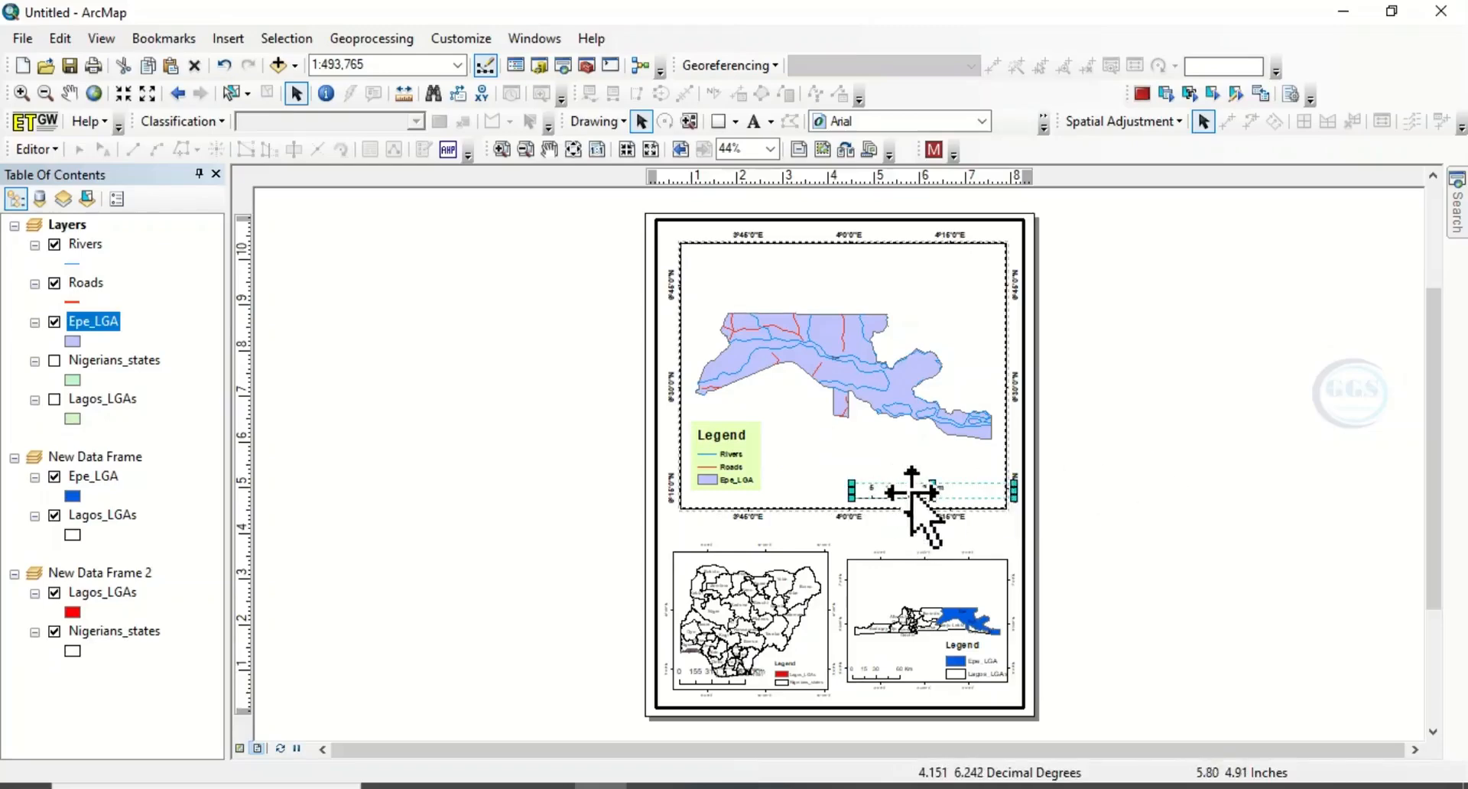
right_click(898, 493)
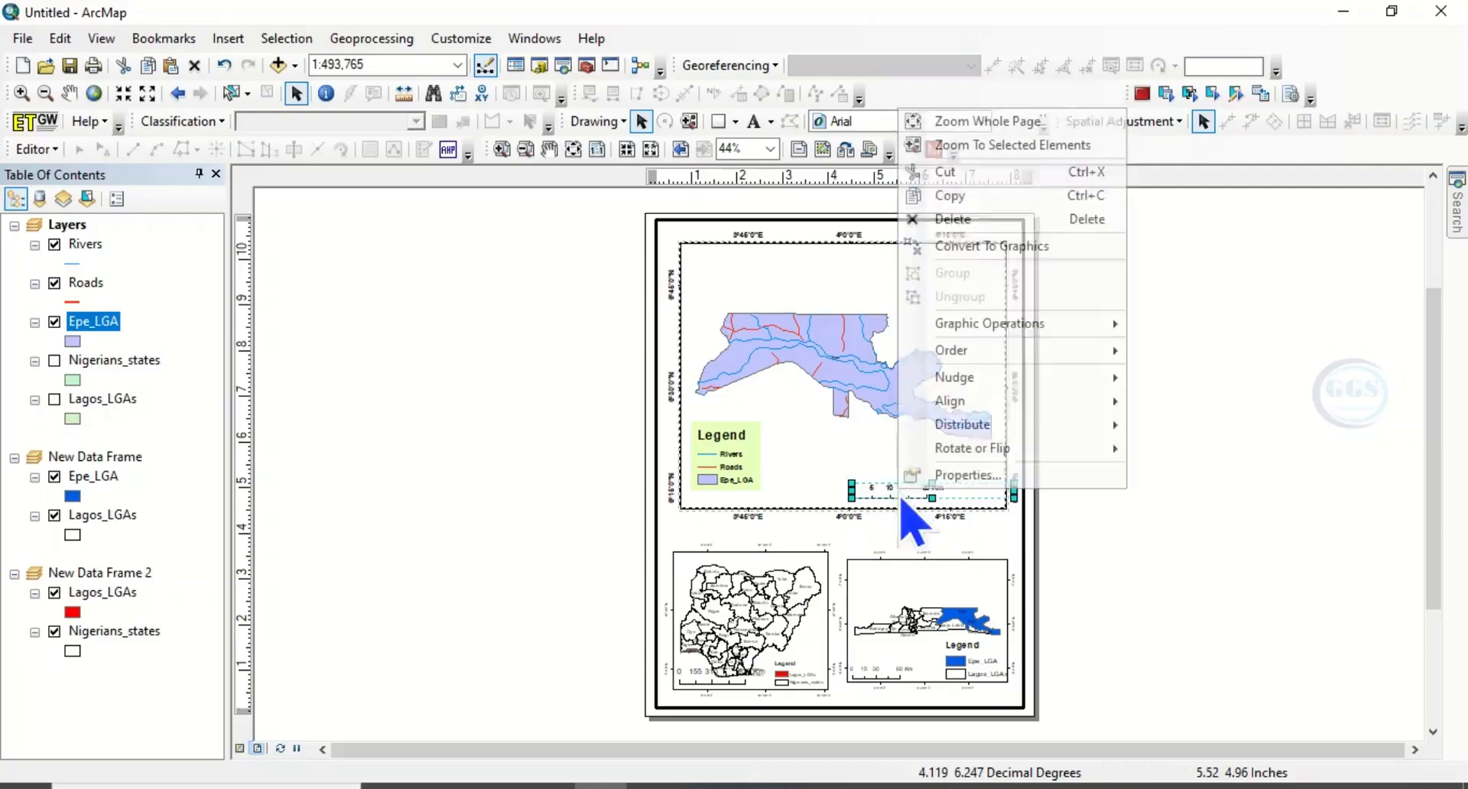
click(967, 475)
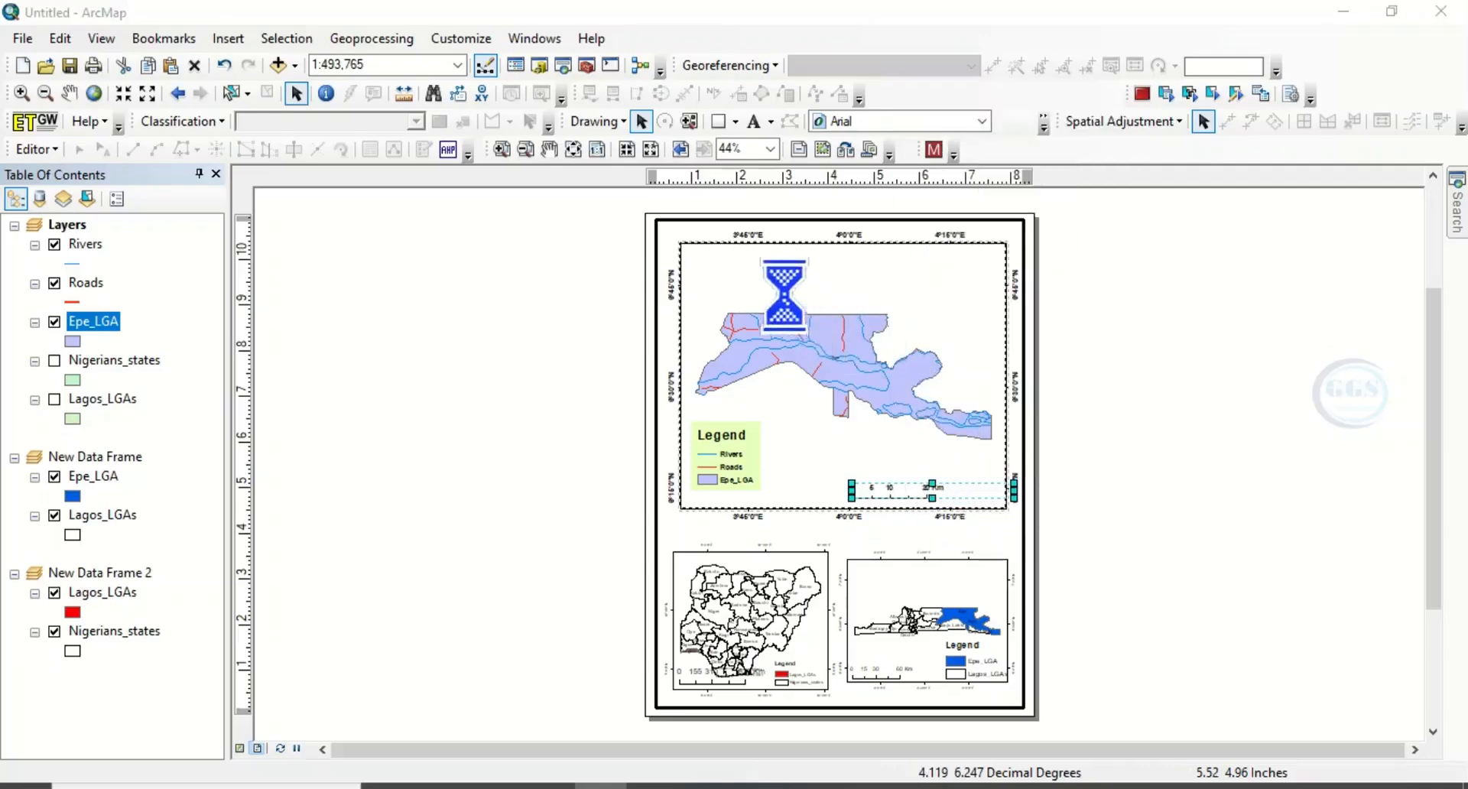
click(801, 174)
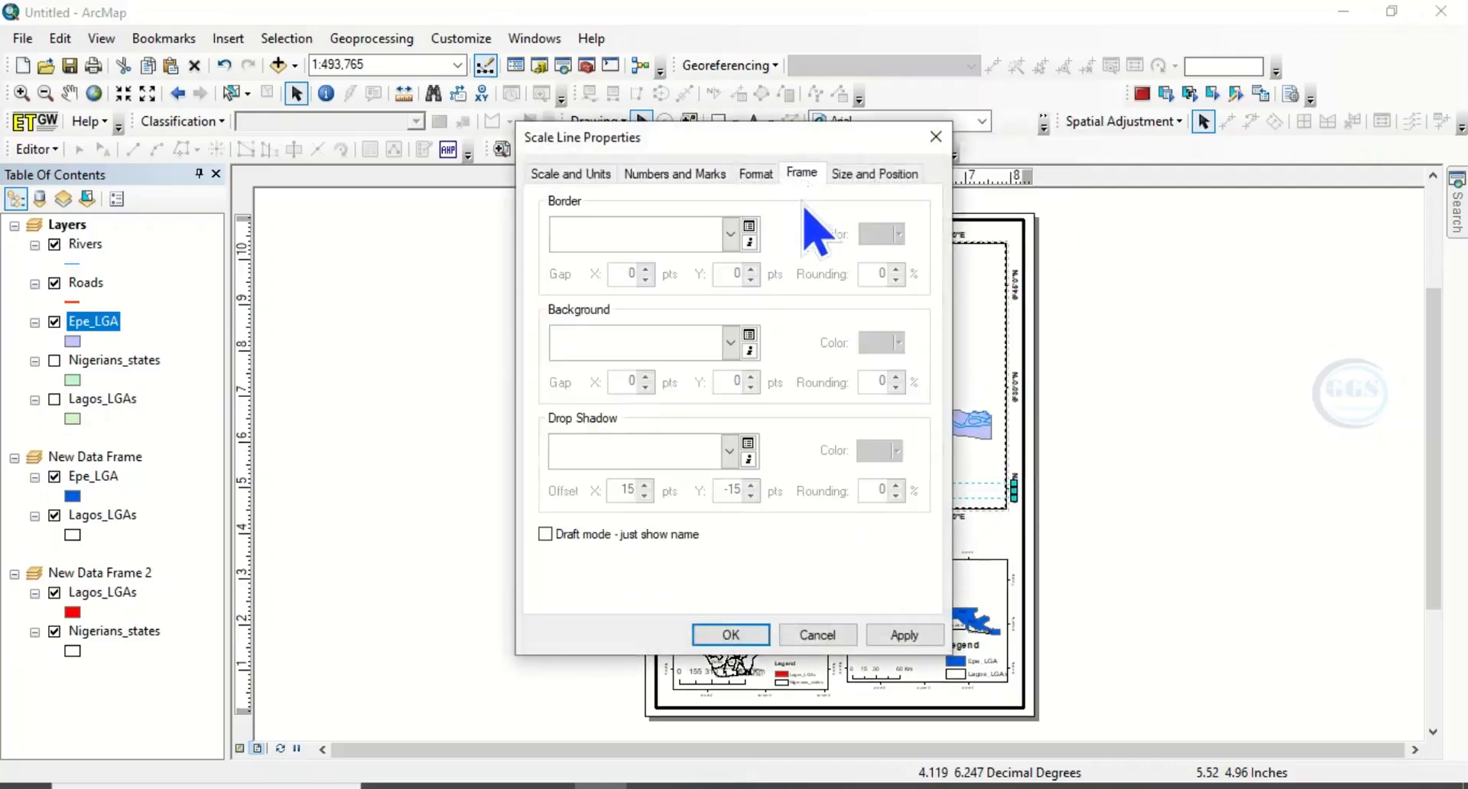
click(731, 344)
click(715, 426)
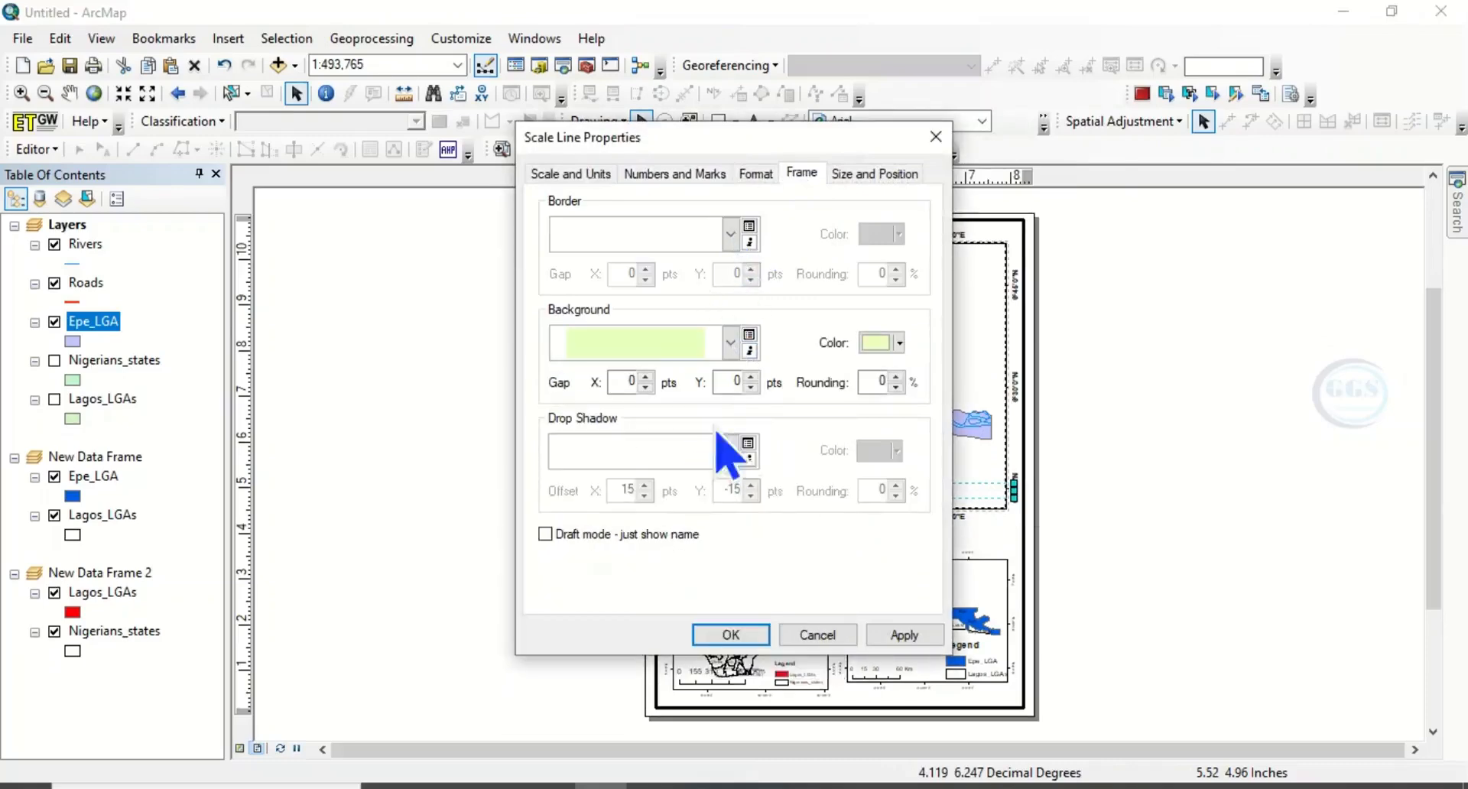
click(742, 637)
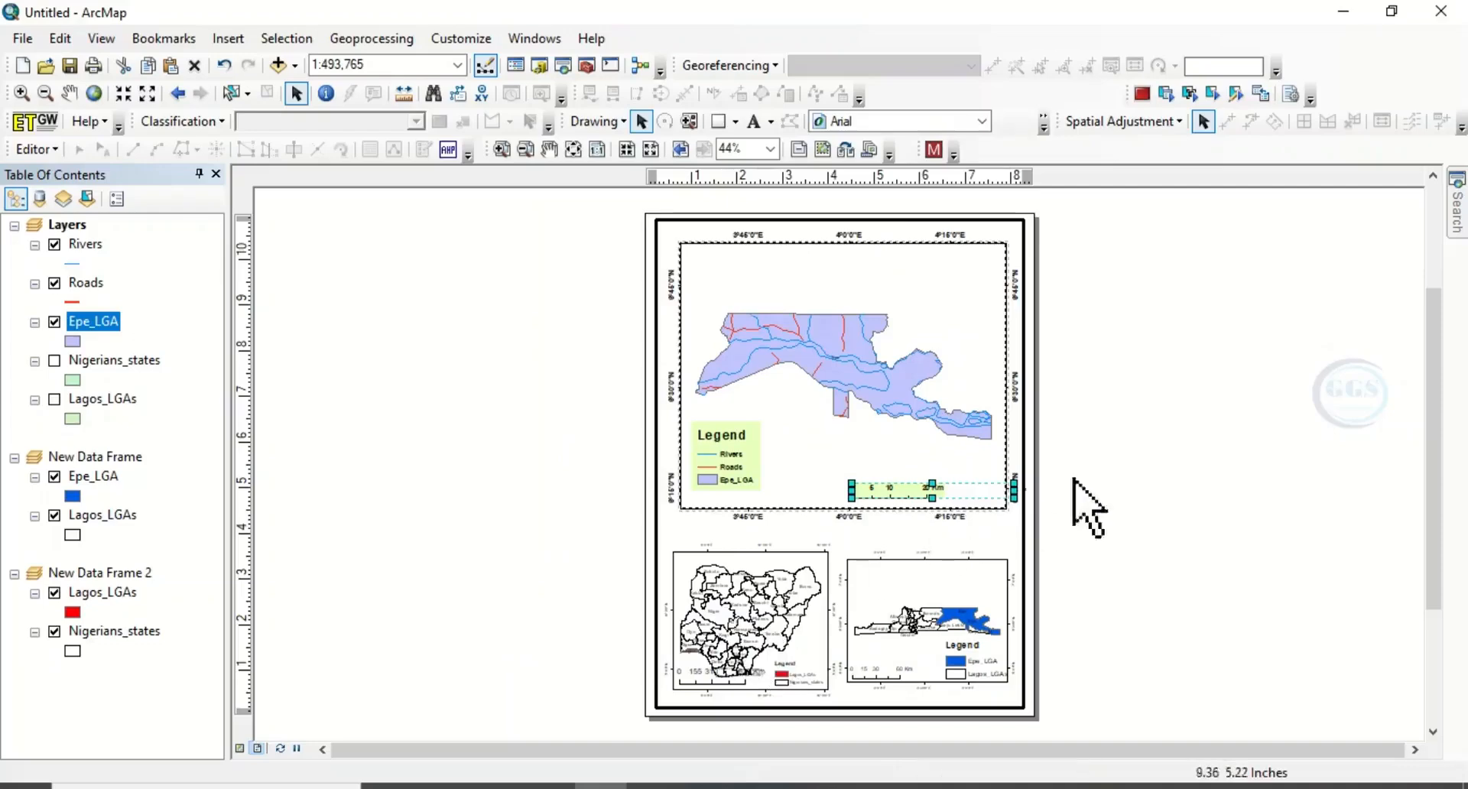
click(1154, 452)
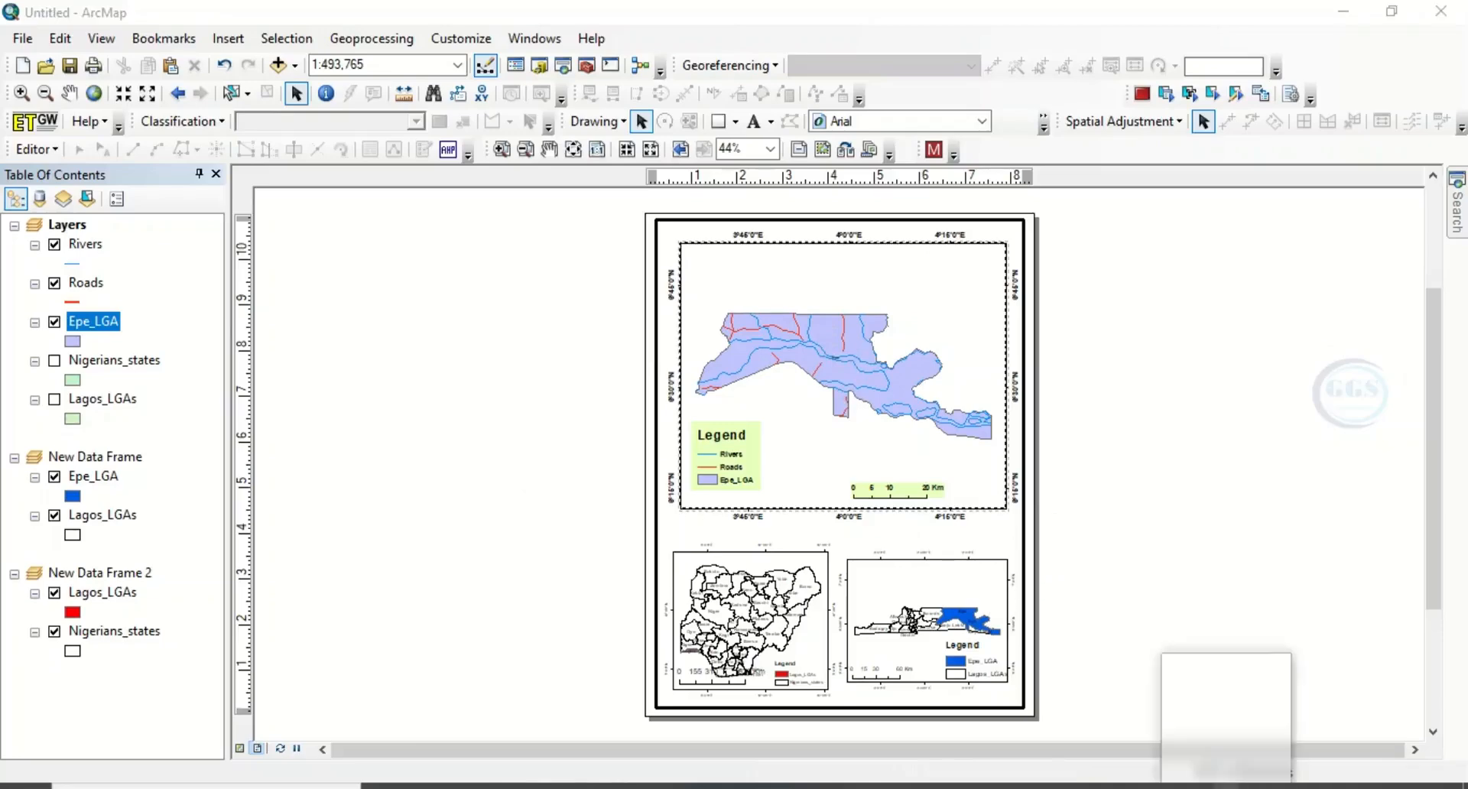
- Test the ArcGIS Online connection from the ArcGIS Connection utility in the system tray
click(1223, 786)
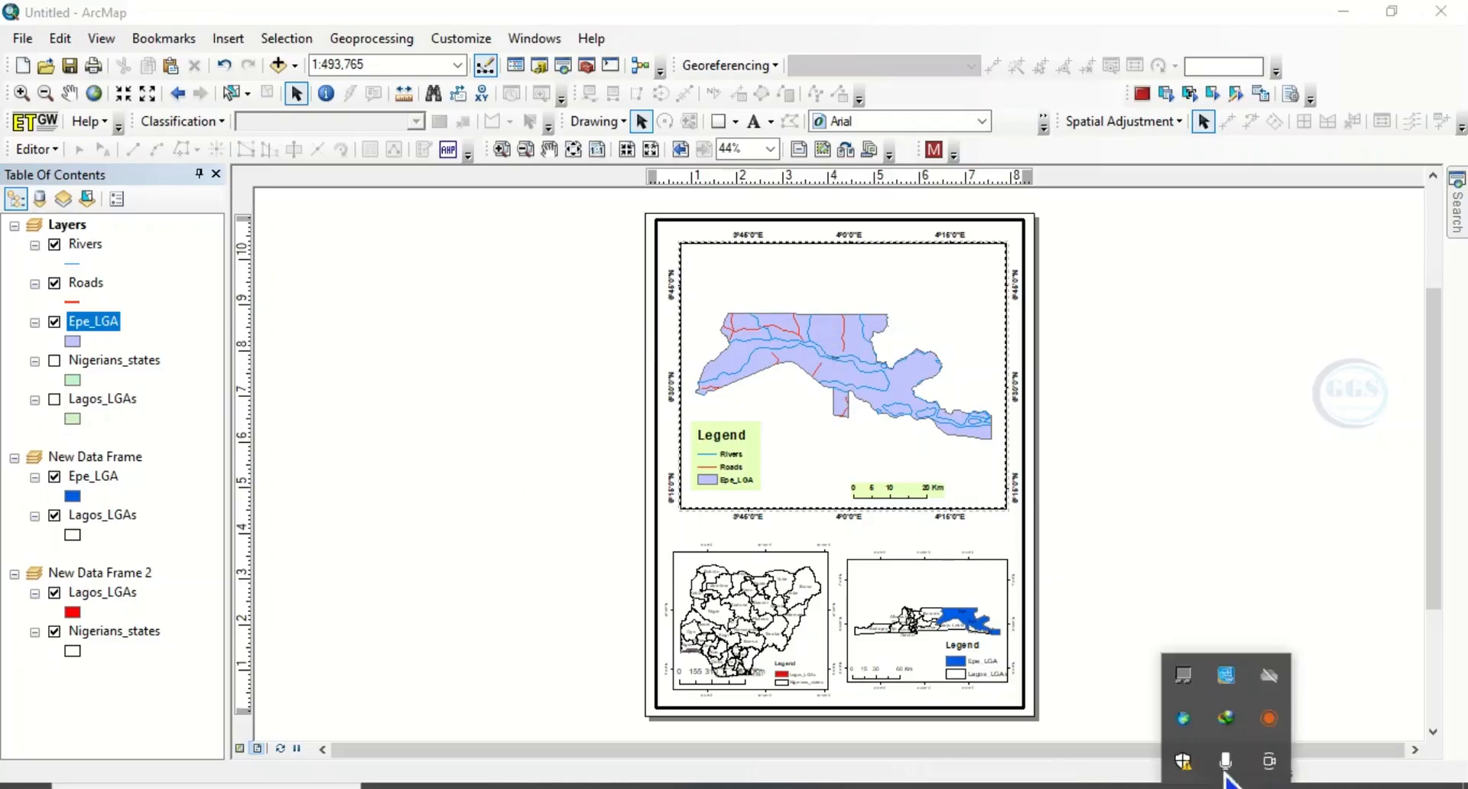
right_click(1185, 720)
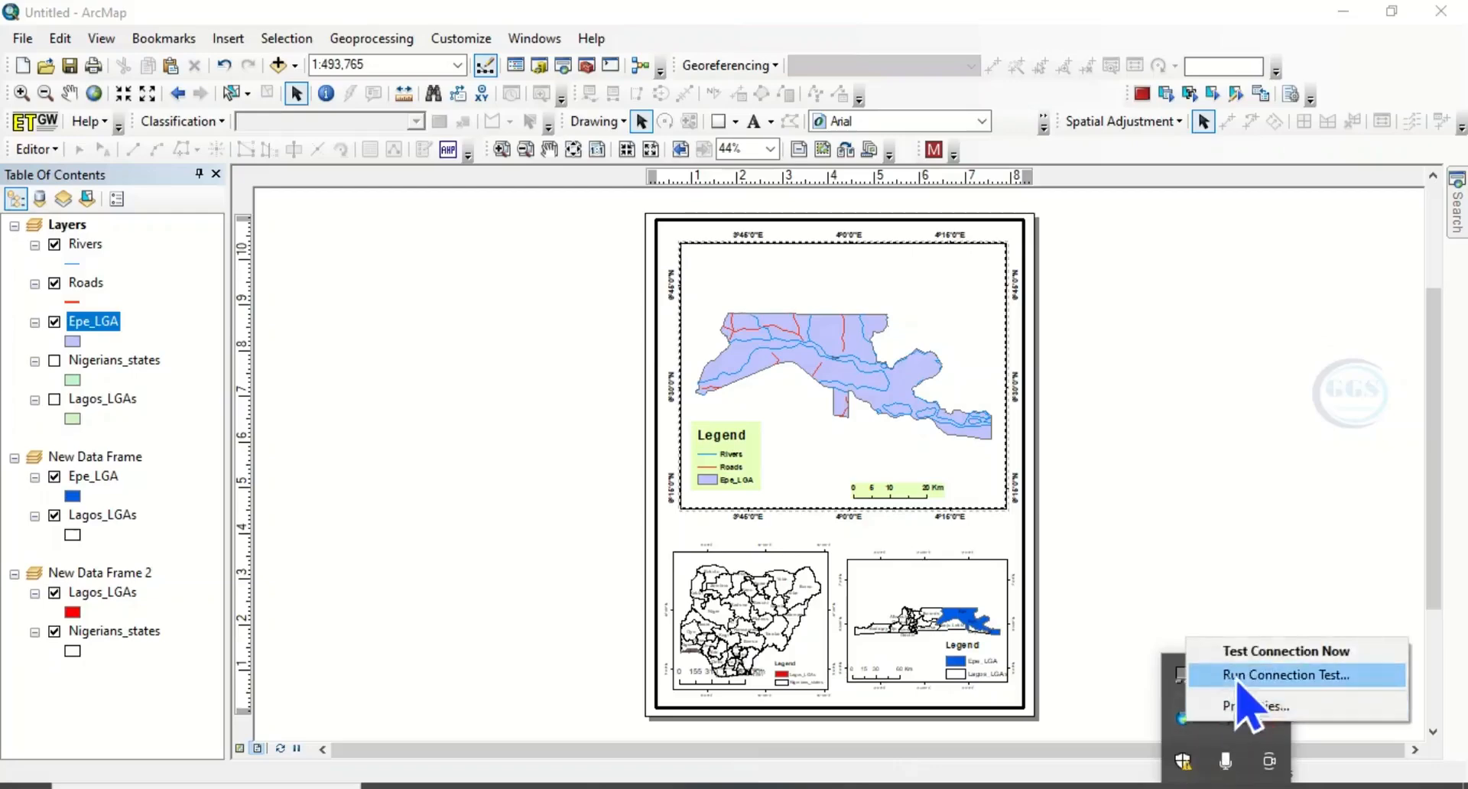
click(1277, 656)
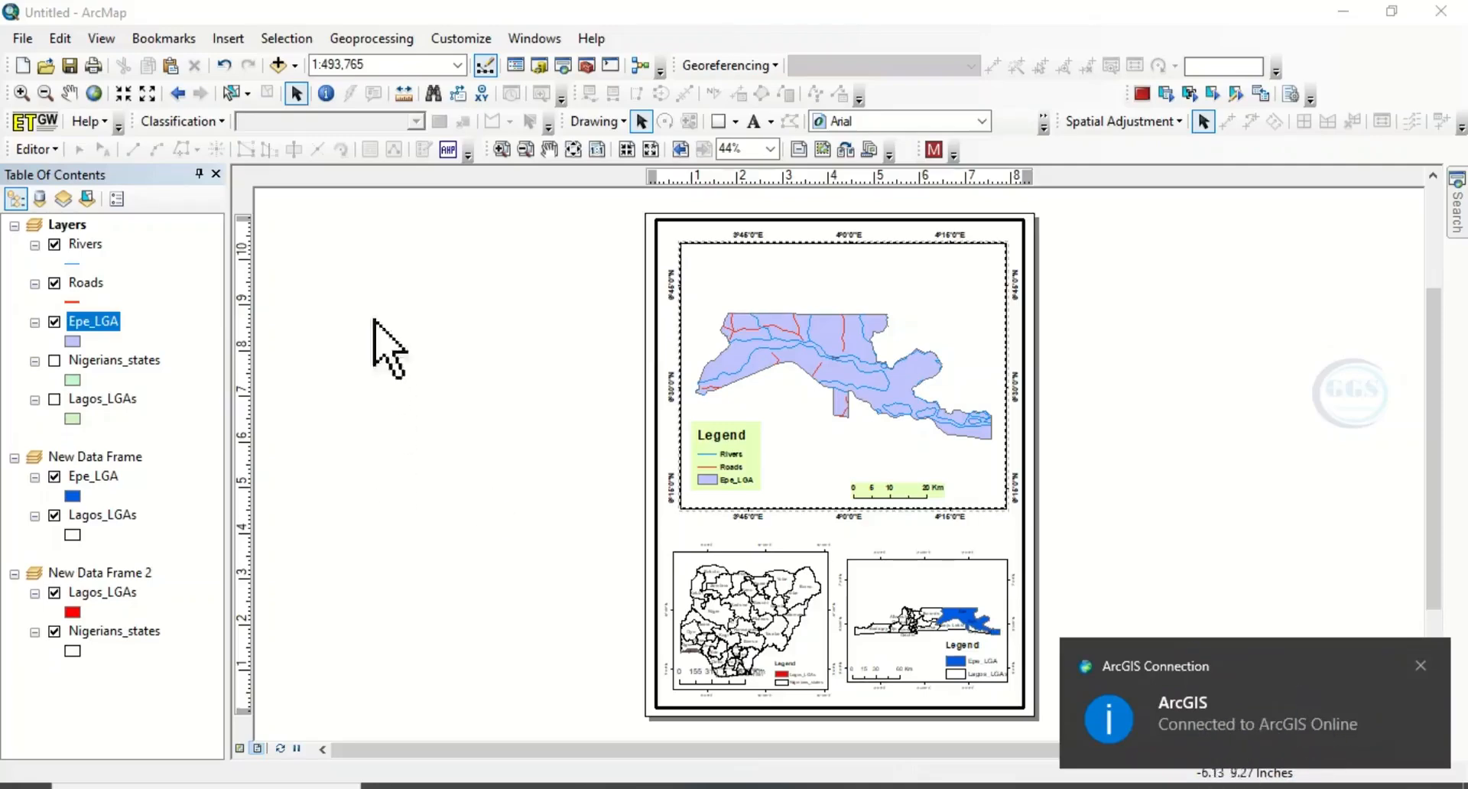
- Add the Topographic basemap to the main map's data frame
click(296, 66)
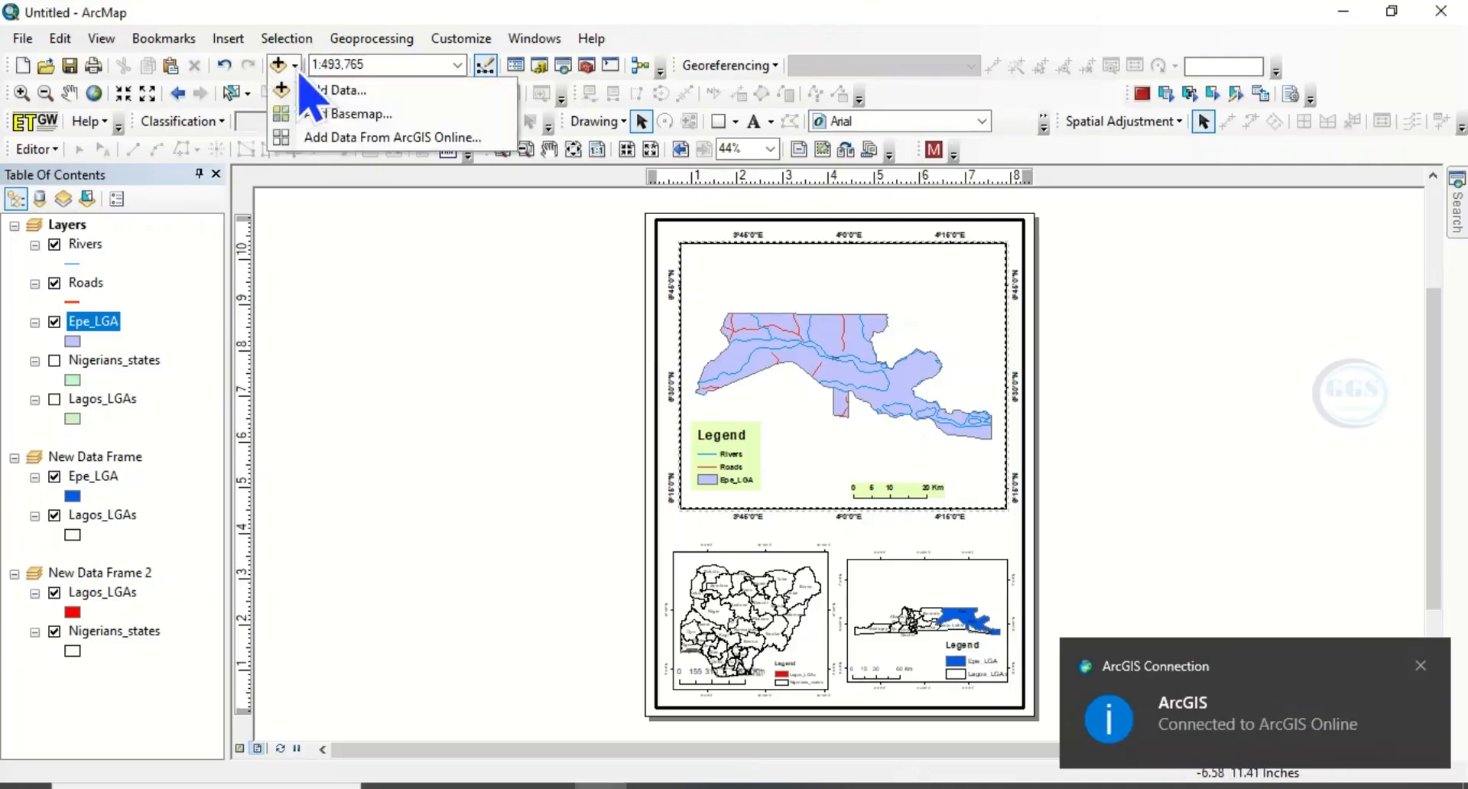
click(337, 120)
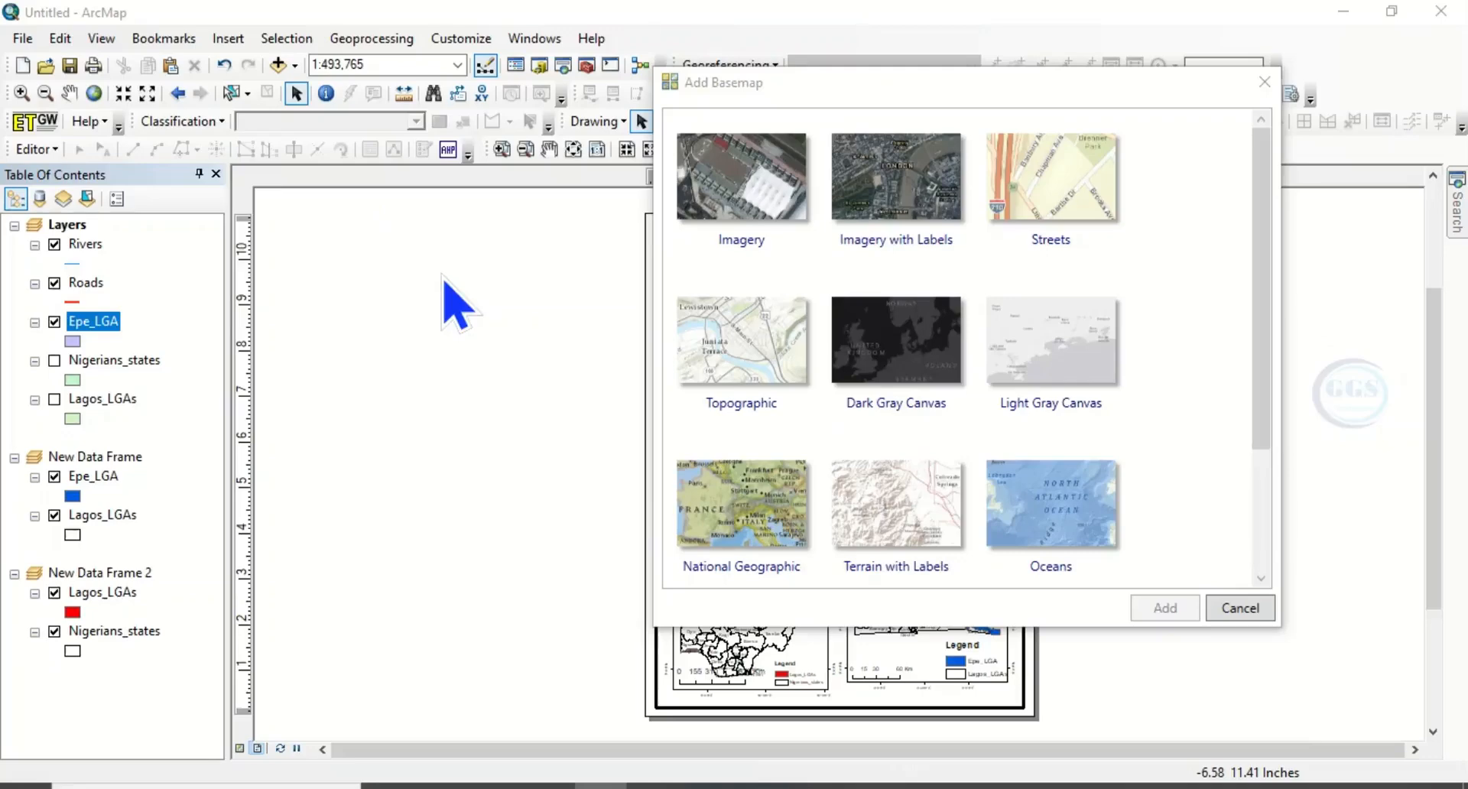
click(748, 370)
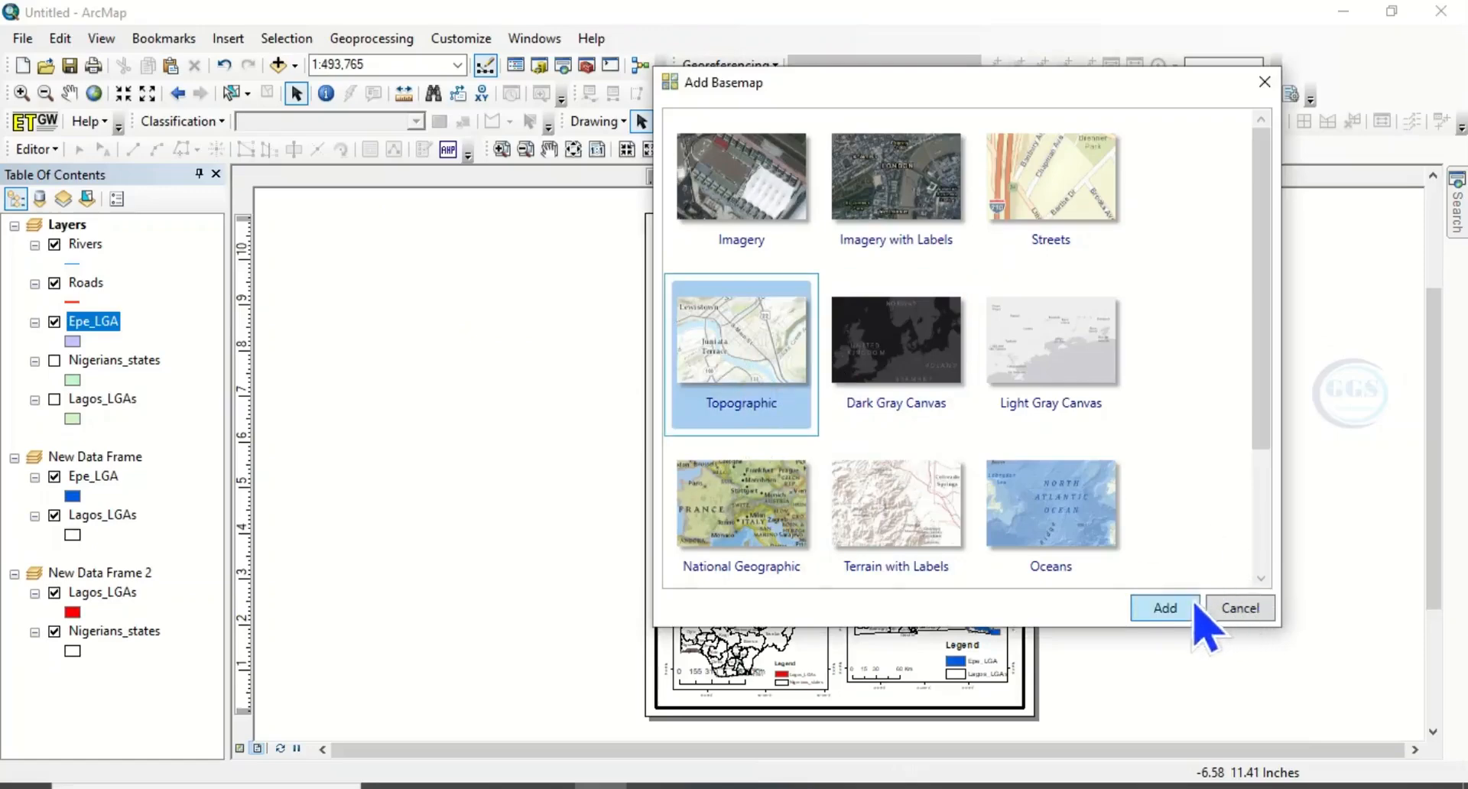
click(1167, 609)
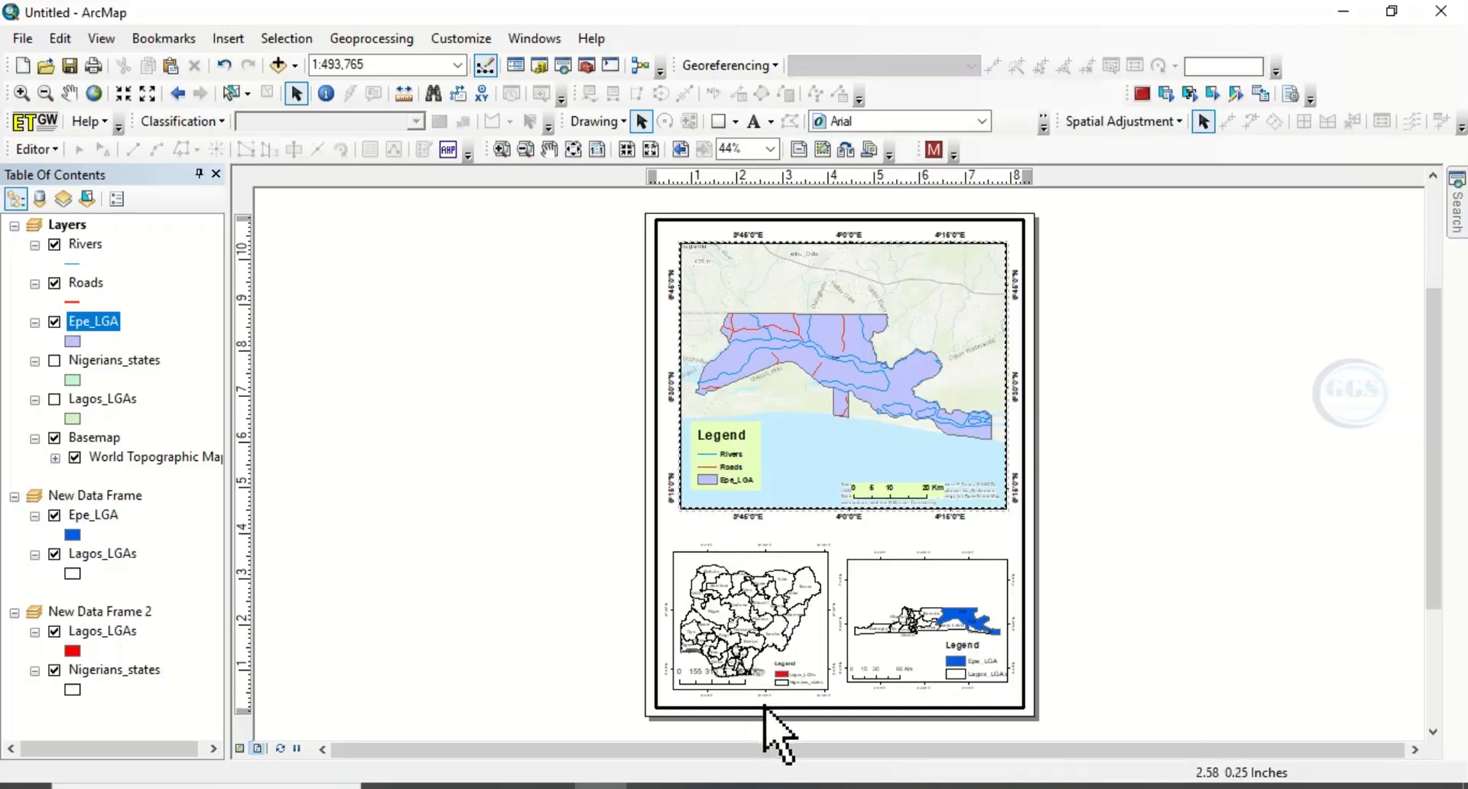
- Copy the Basemap group into New Data Frame and New Data Frame 2, and switch off its display in both insets
click(111, 440)
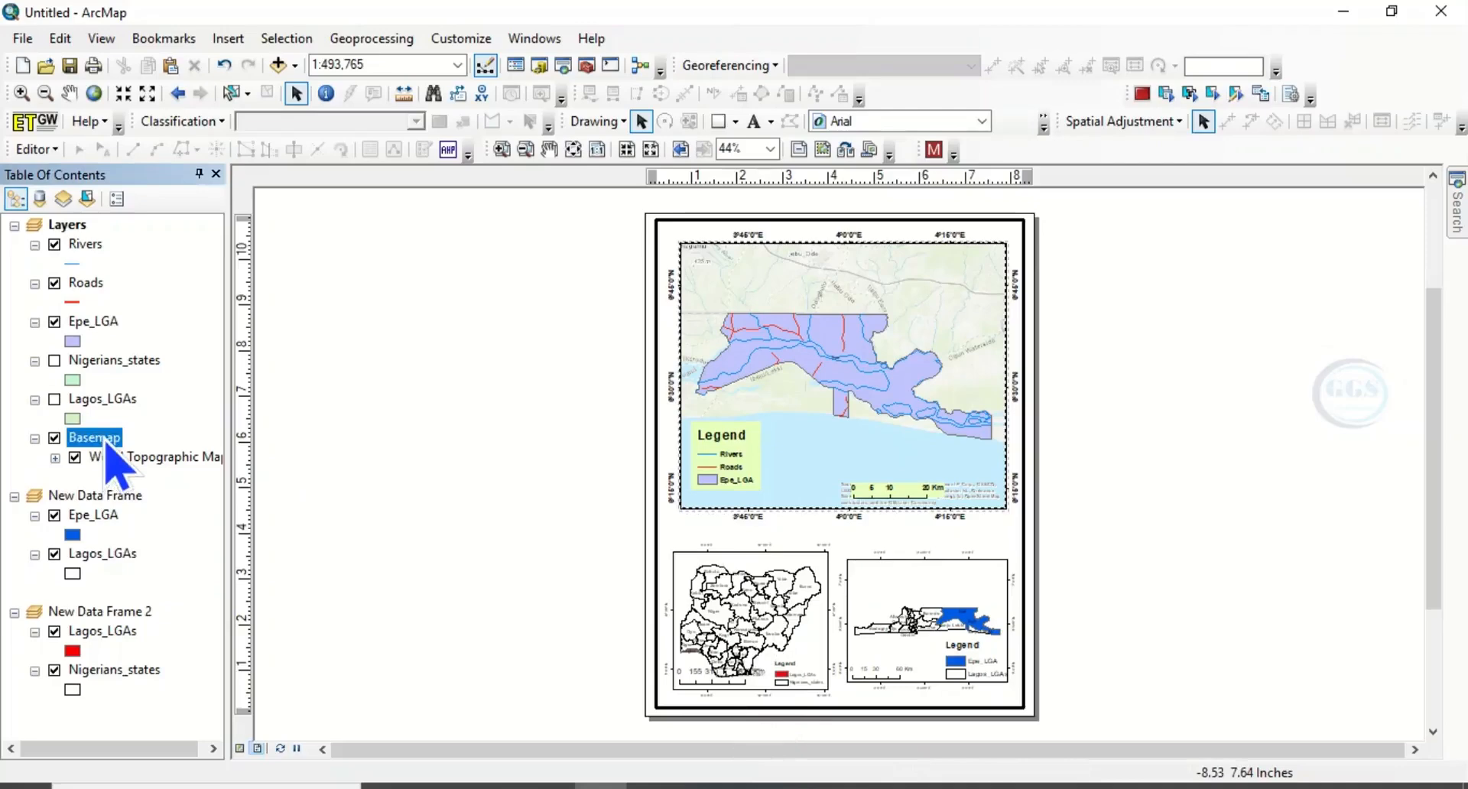
drag(107, 444, 93, 509)
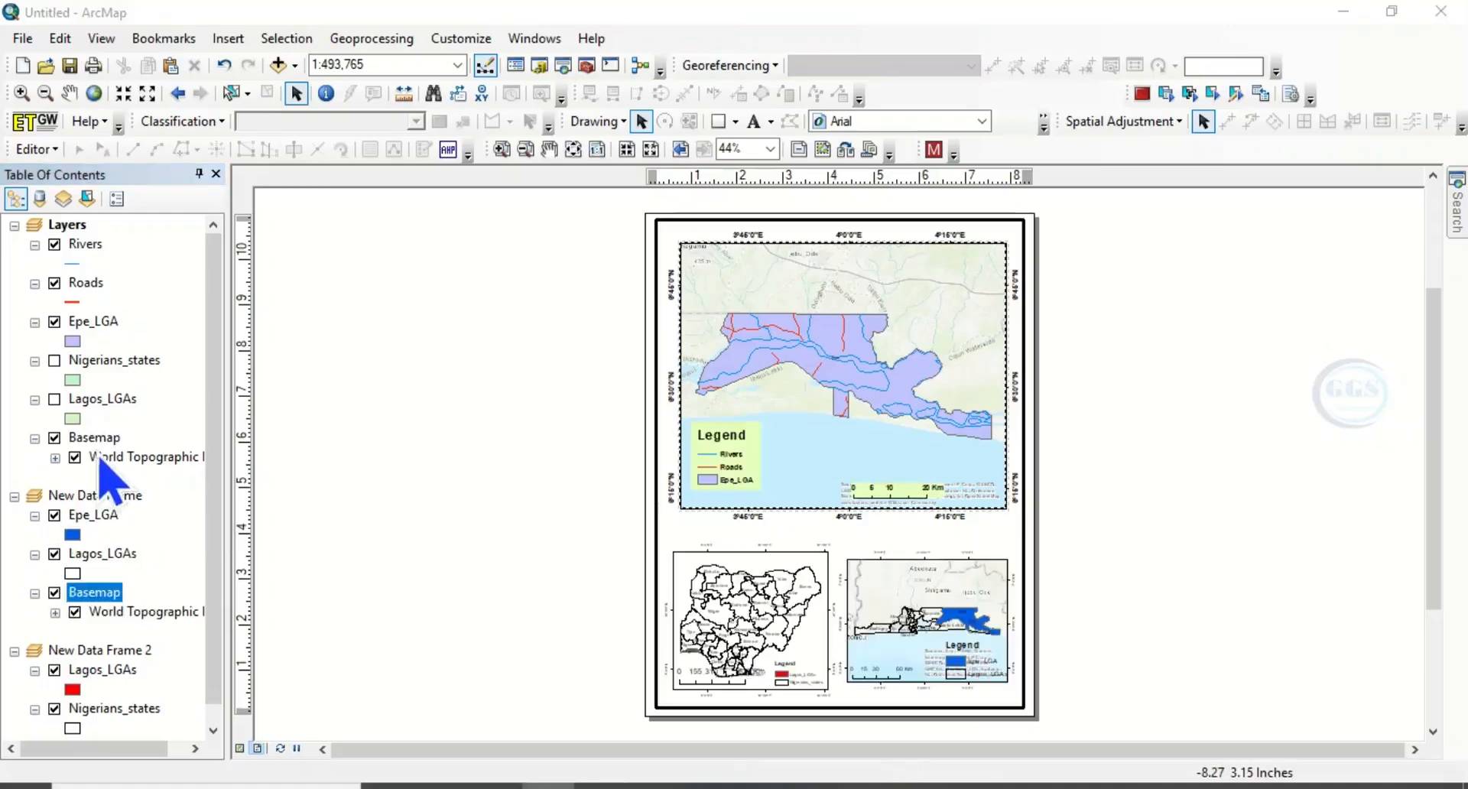
drag(94, 440, 76, 746)
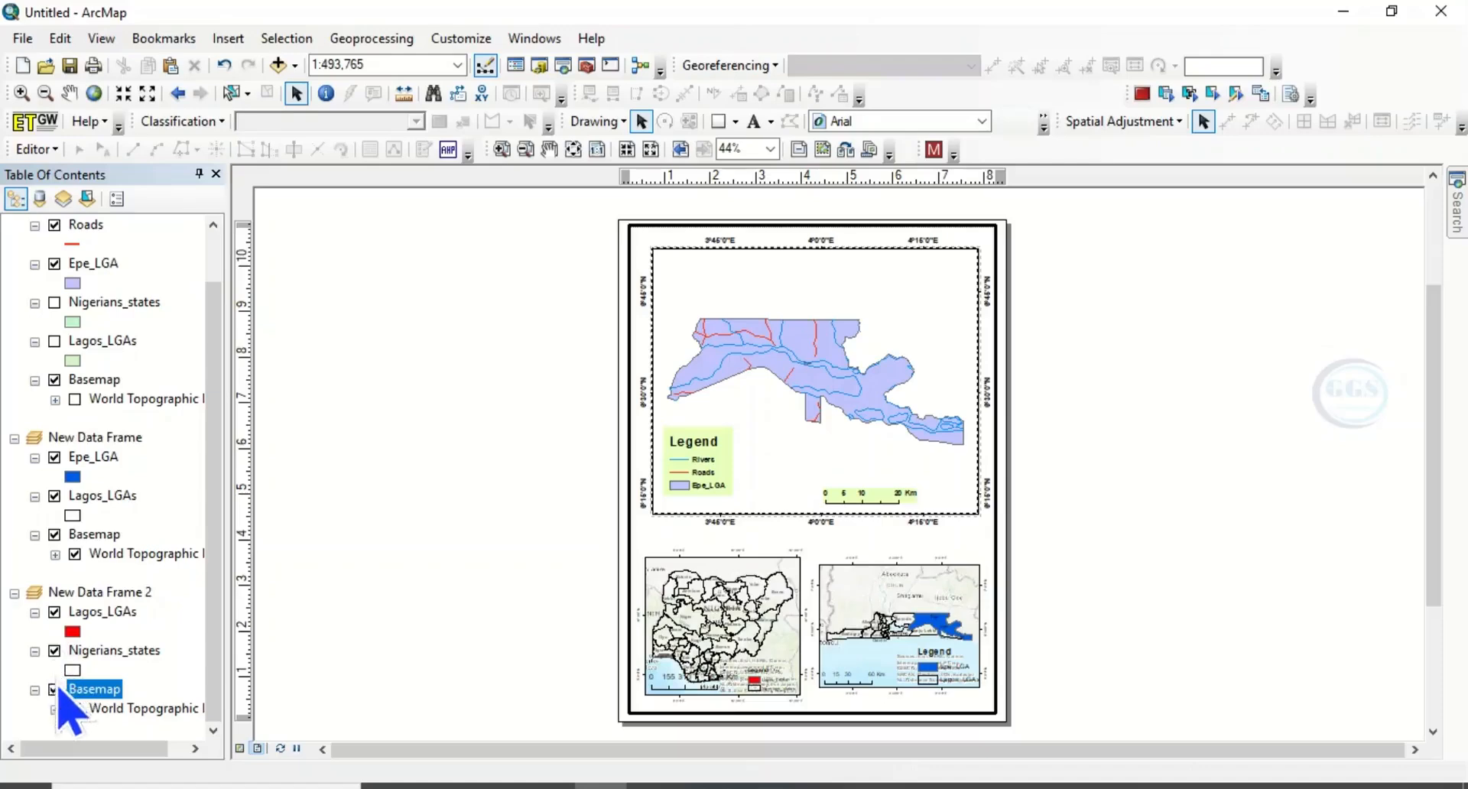
click(55, 534)
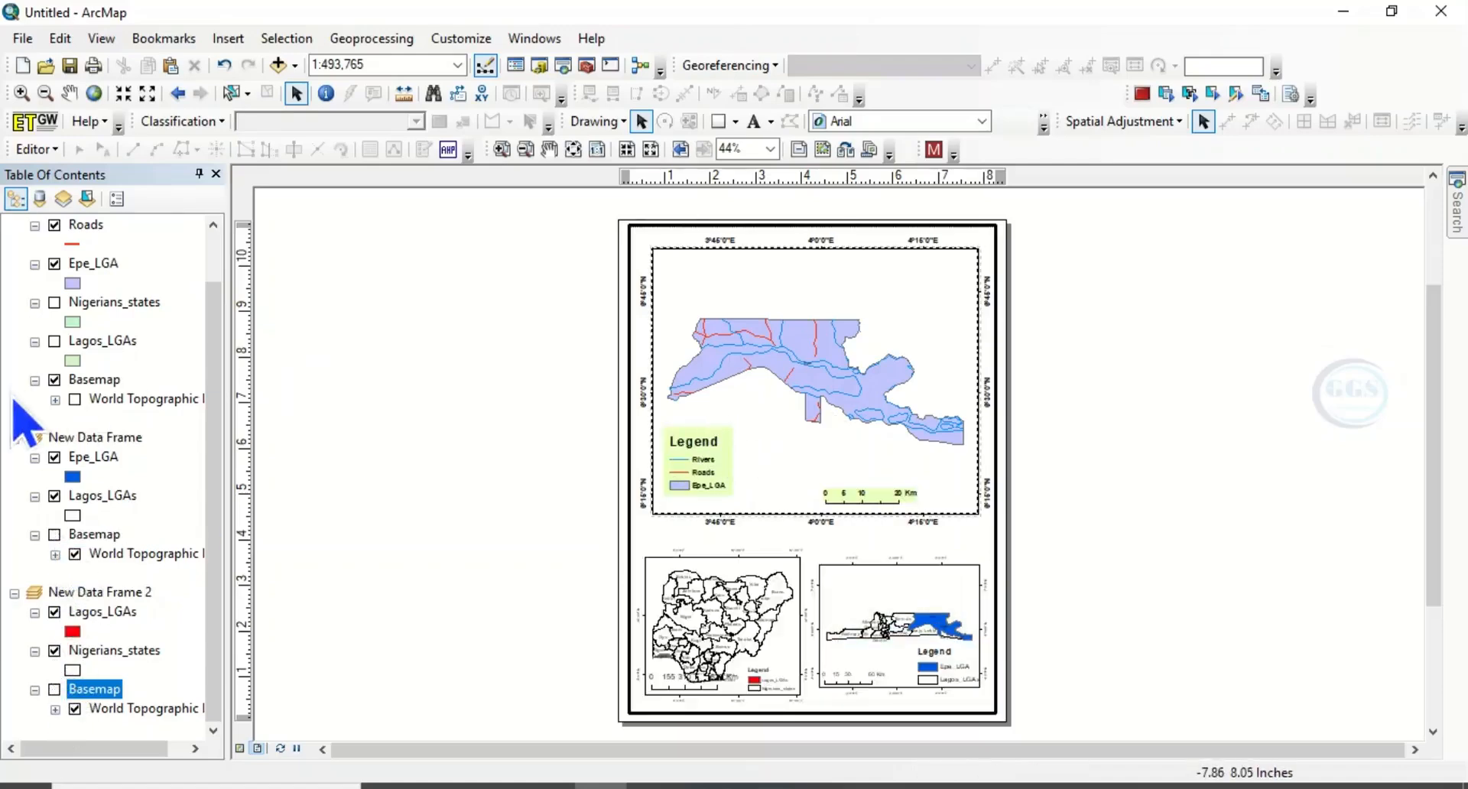
- Show the Lagos_LGAs layer in the main map and symbolize it as Hollow with an outline width of 2
click(56, 344)
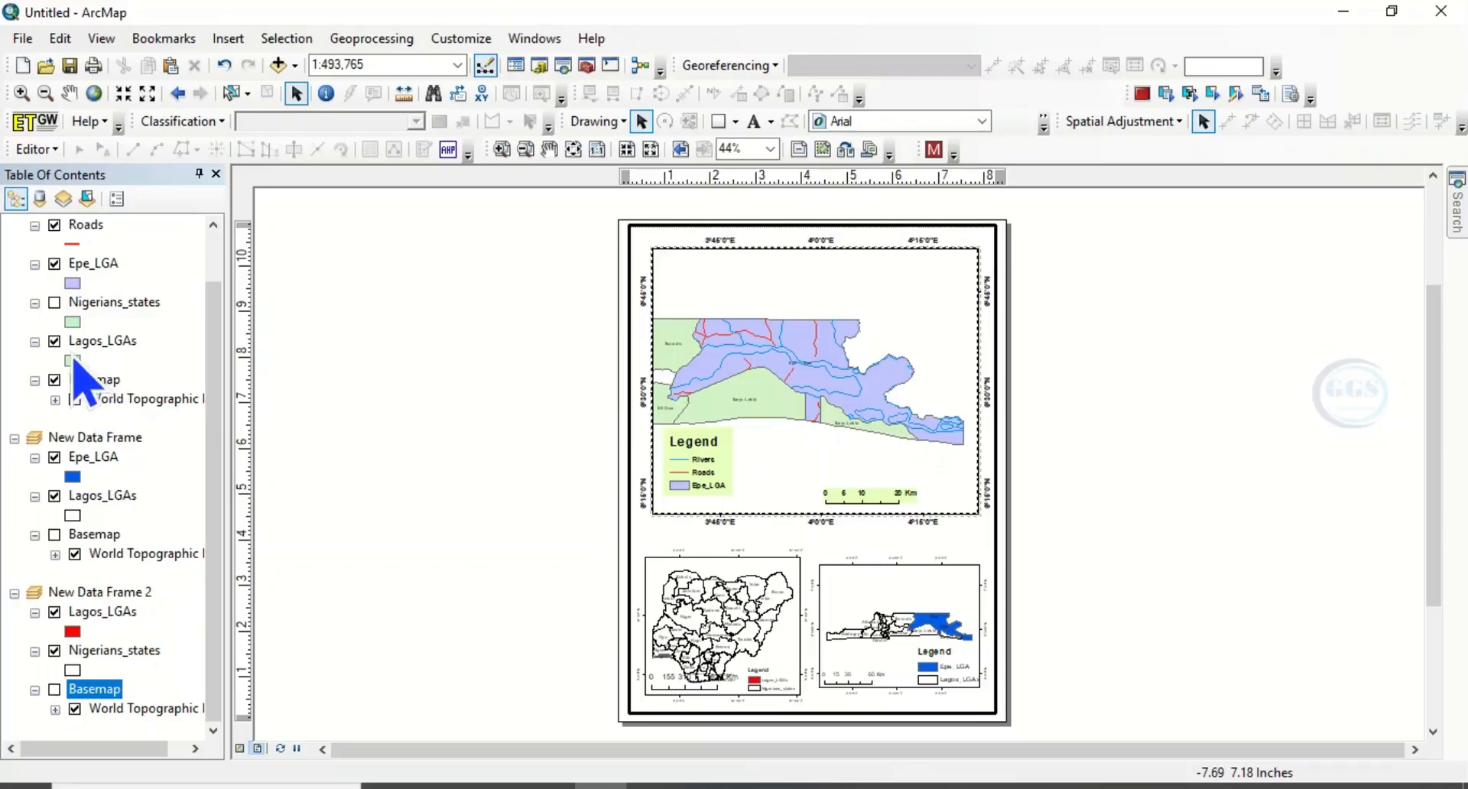
click(72, 361)
click(190, 354)
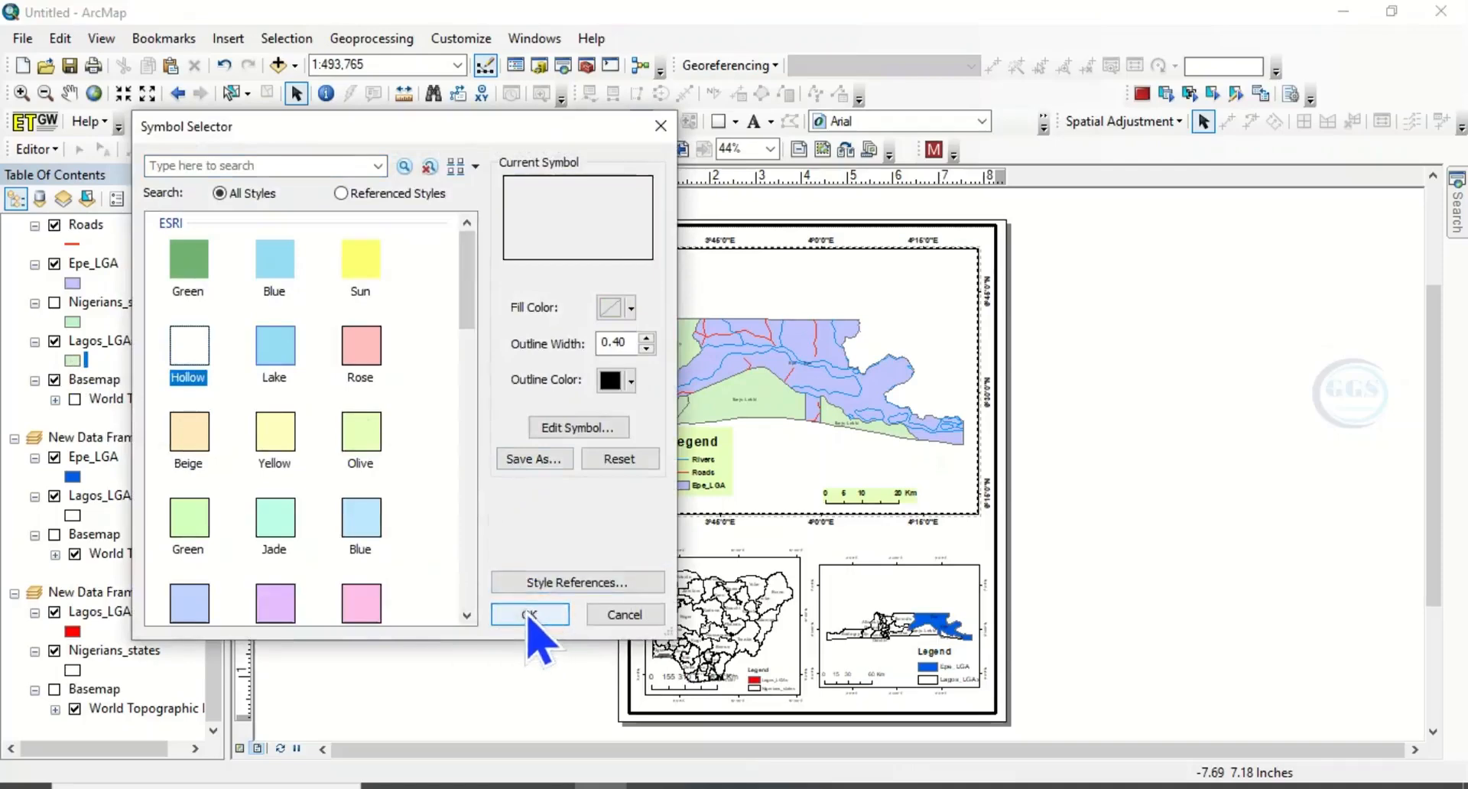
text(2)
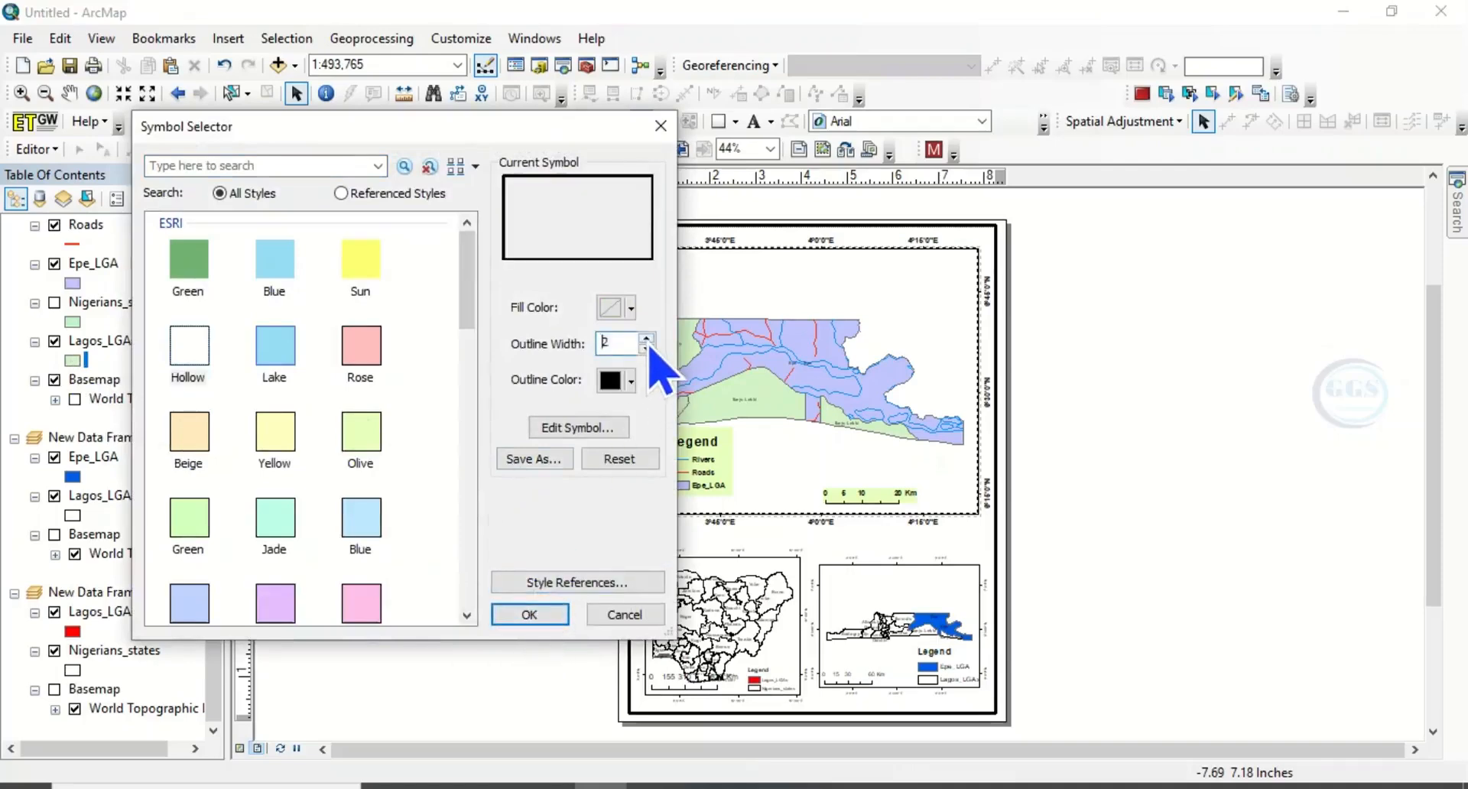
click(547, 616)
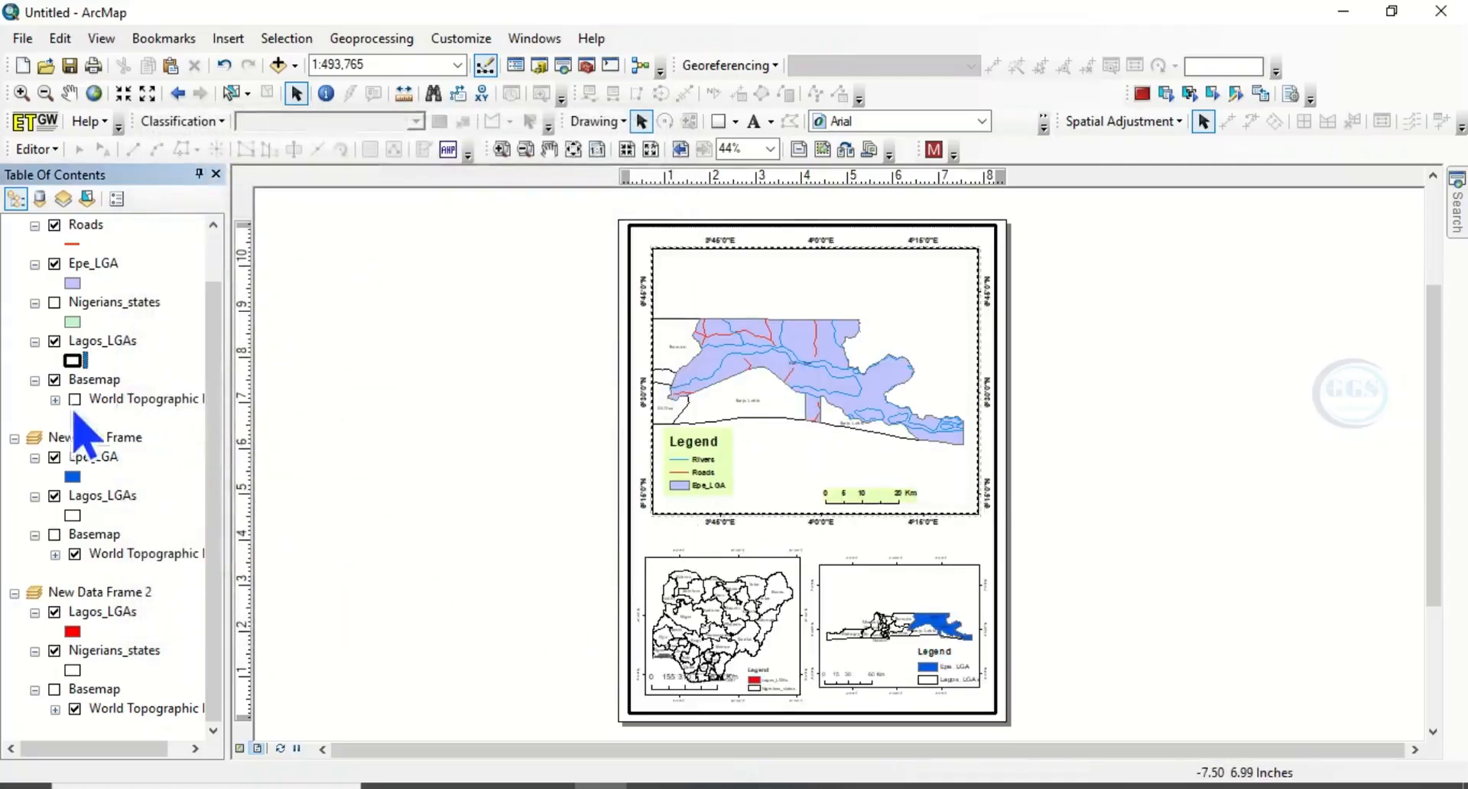
- Format the main map's Lagos_LGAs labels as bold, red, size 16 text
right_click(105, 340)
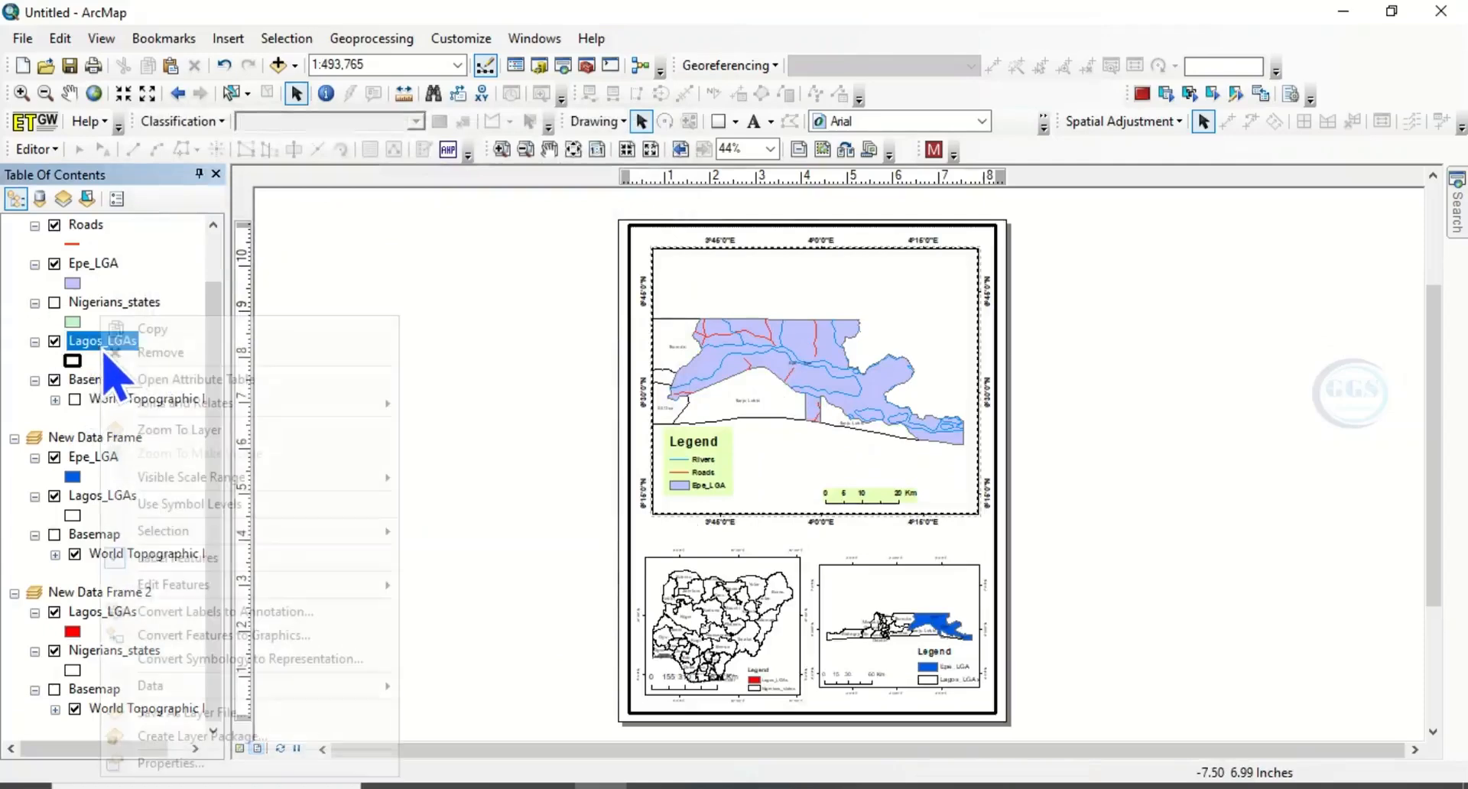
click(169, 763)
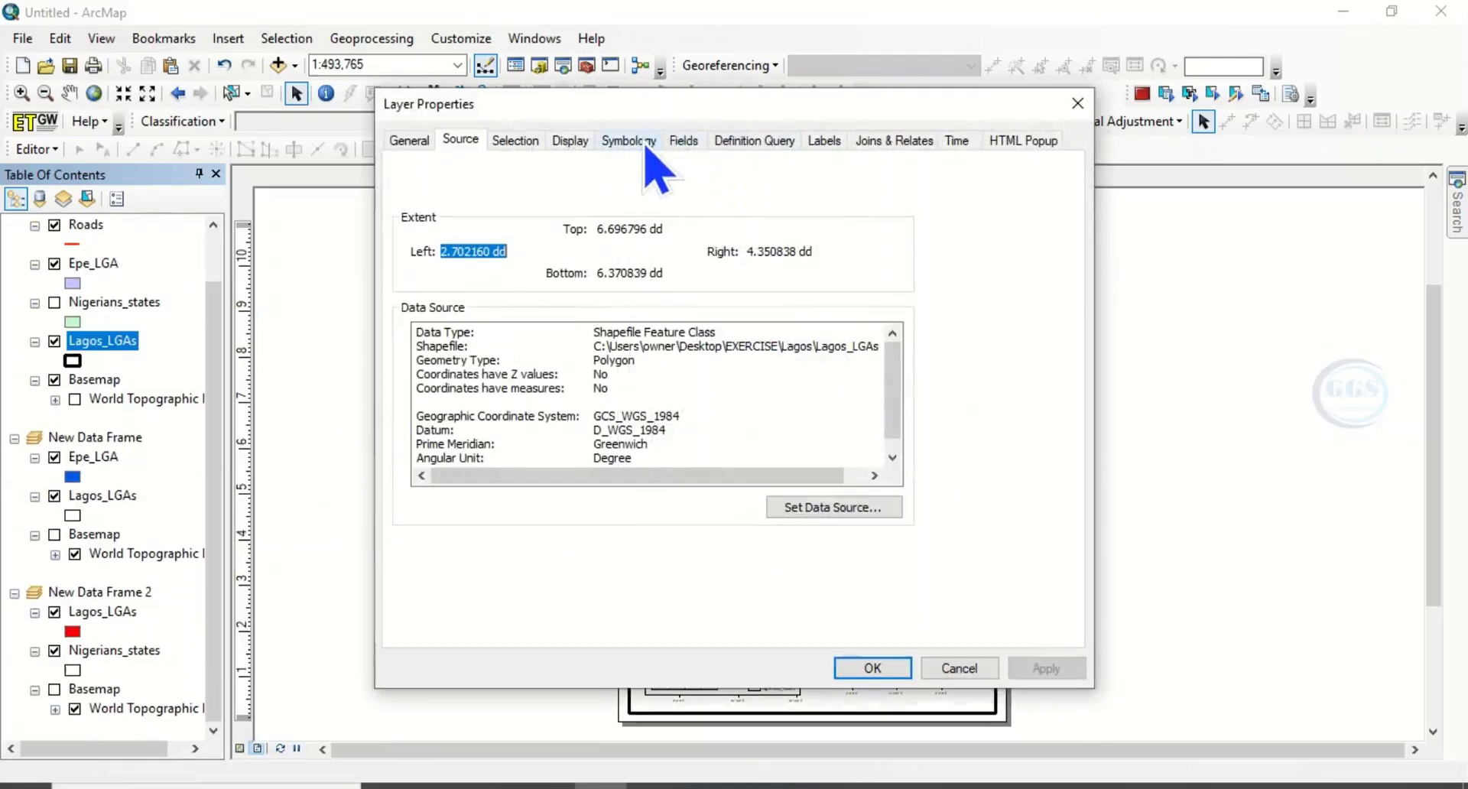
click(825, 140)
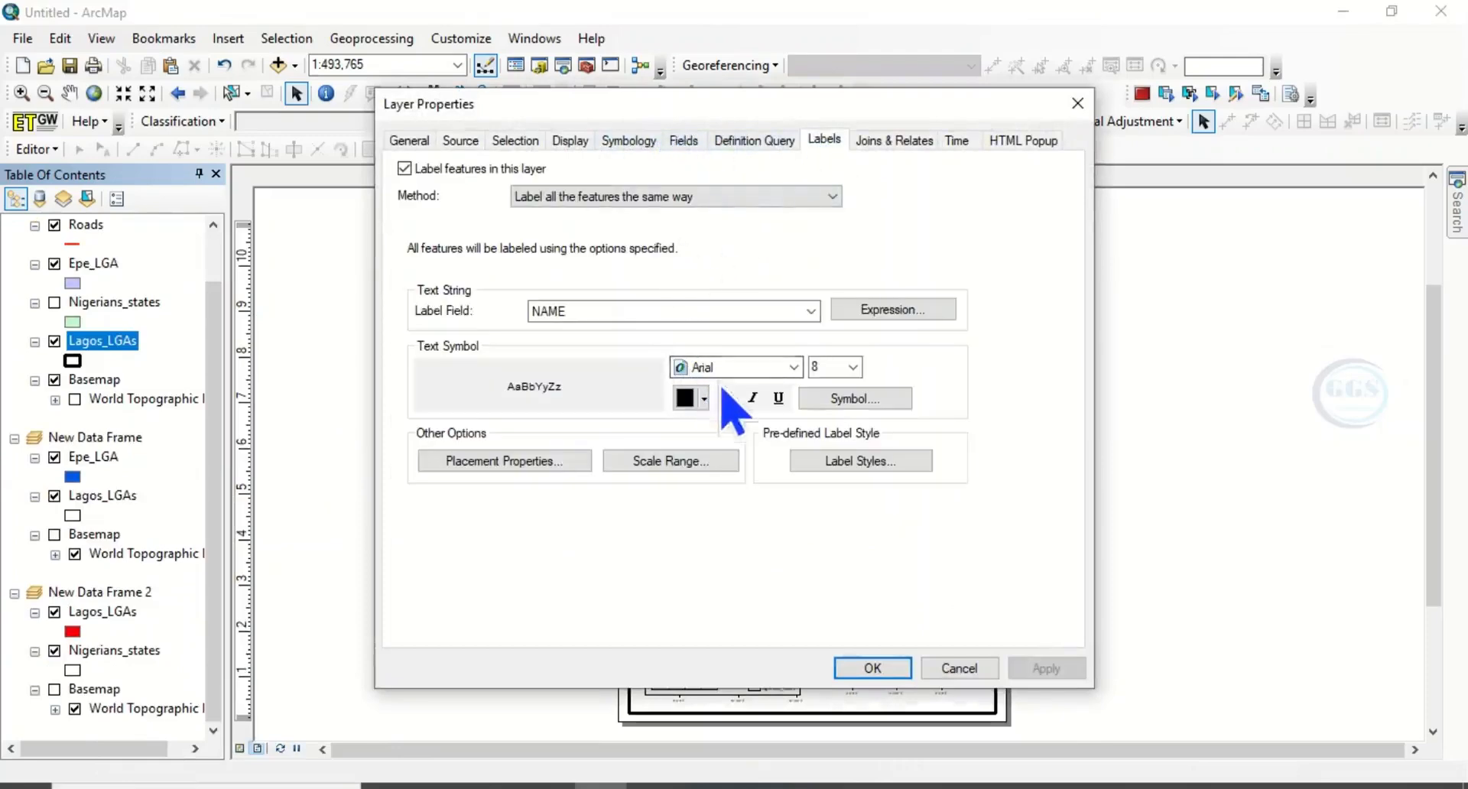
click(852, 367)
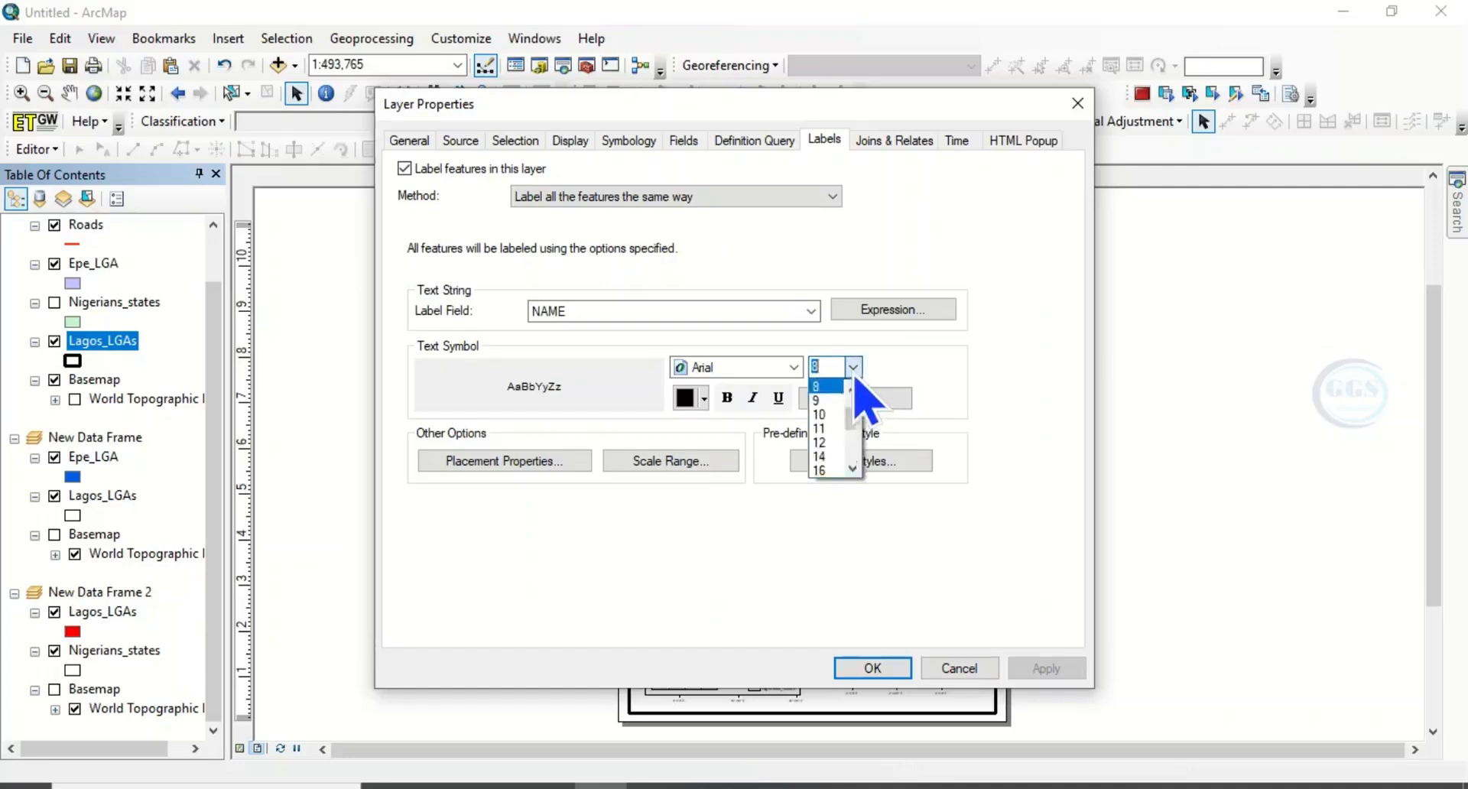
click(820, 470)
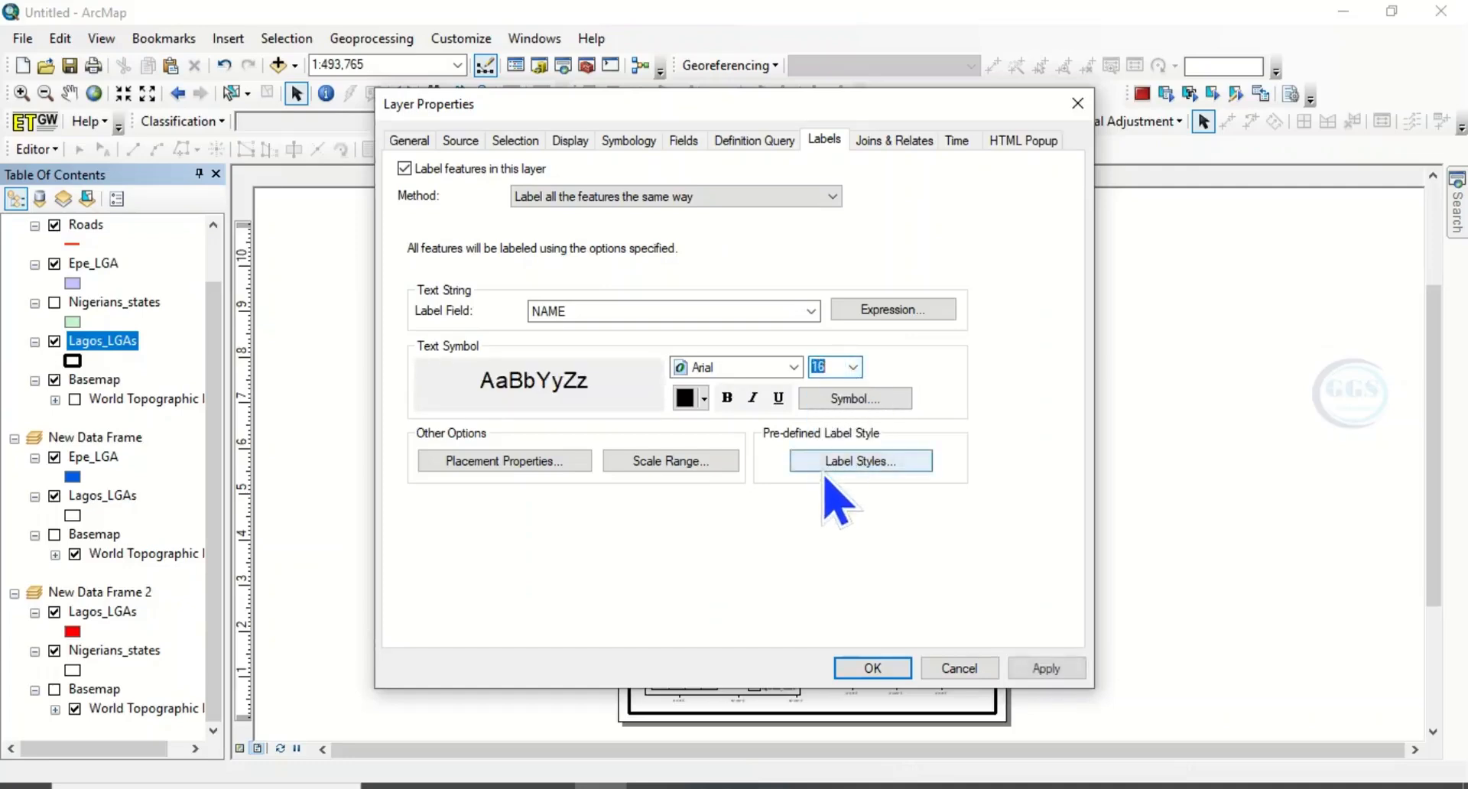
click(727, 398)
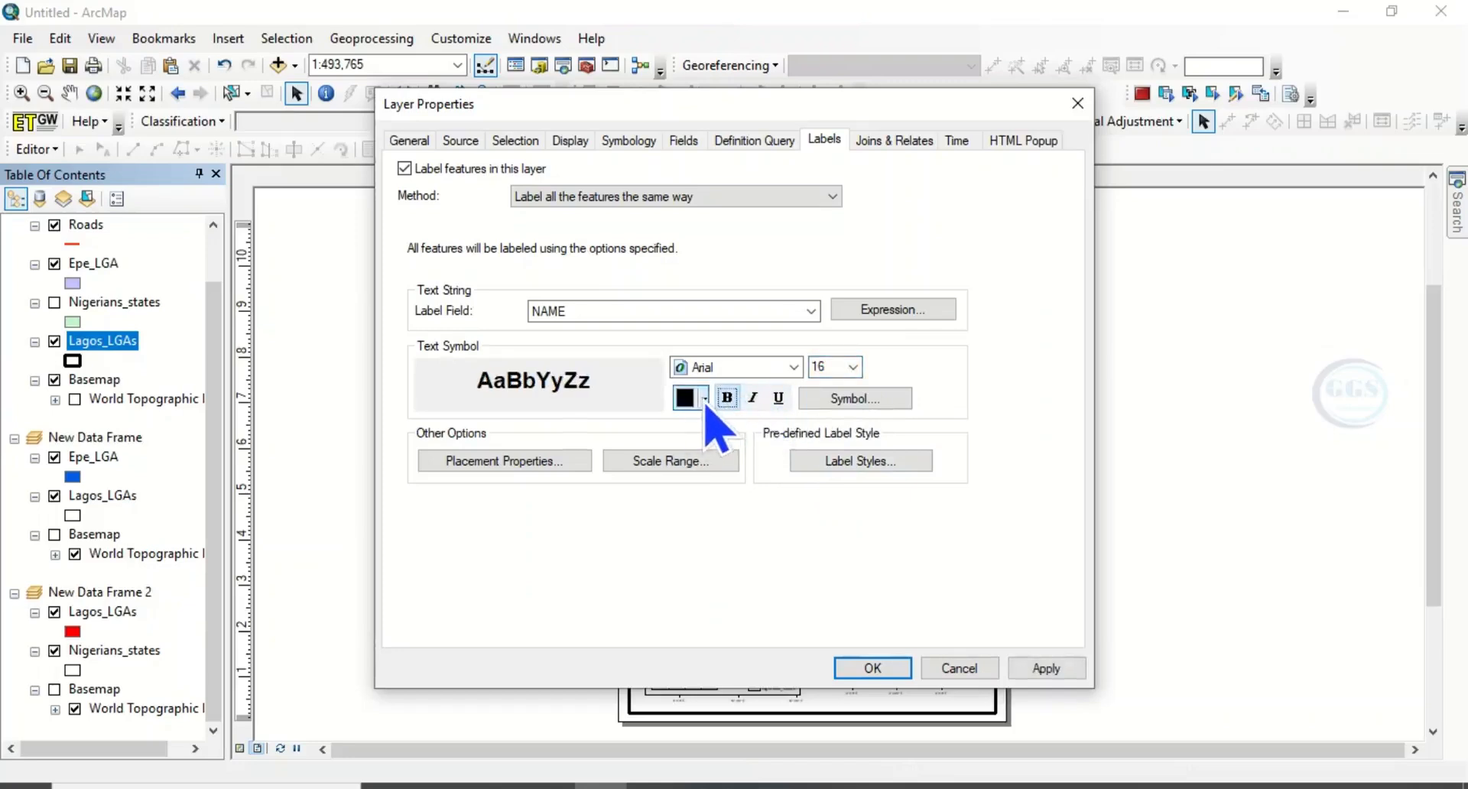
click(705, 398)
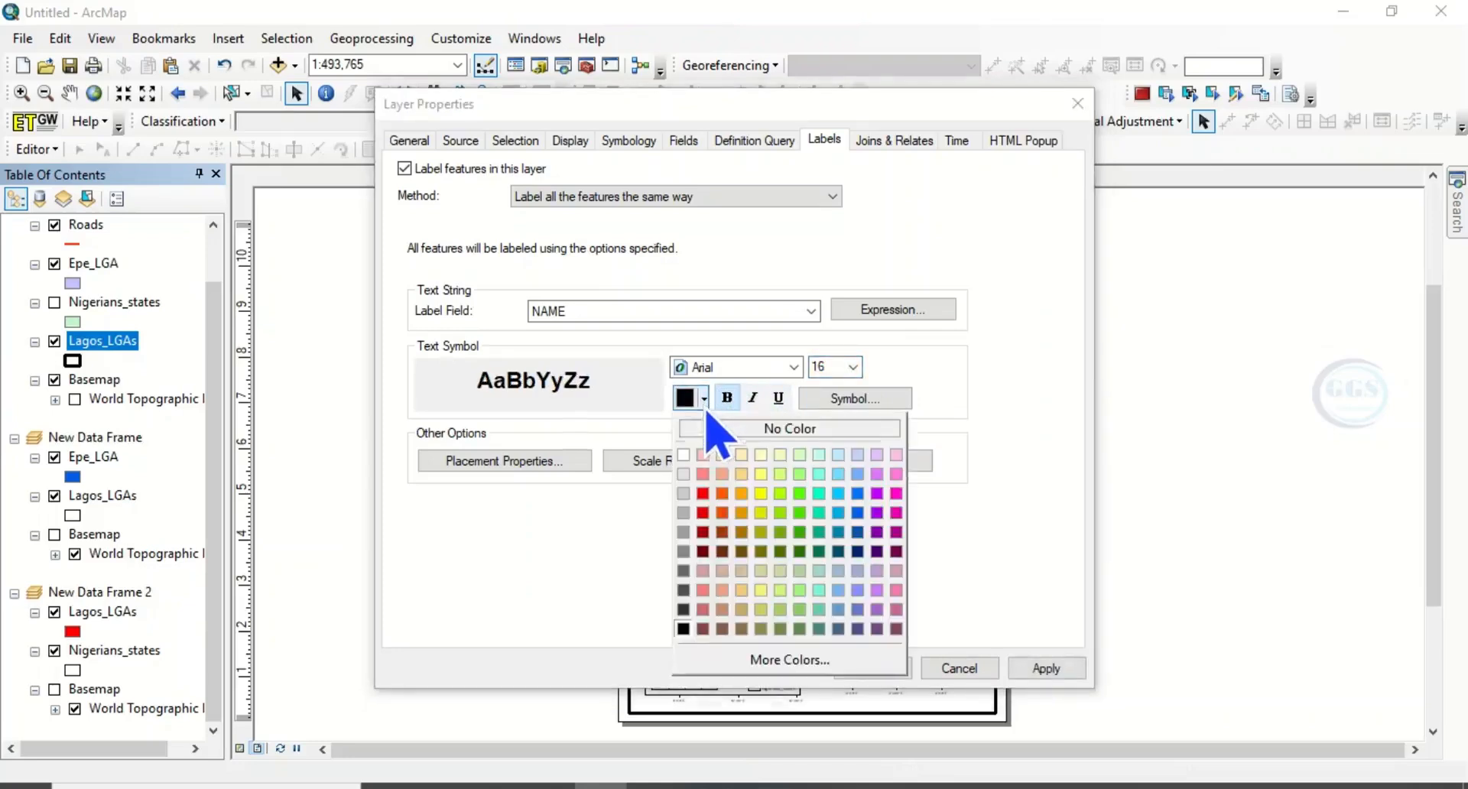
click(703, 494)
click(883, 669)
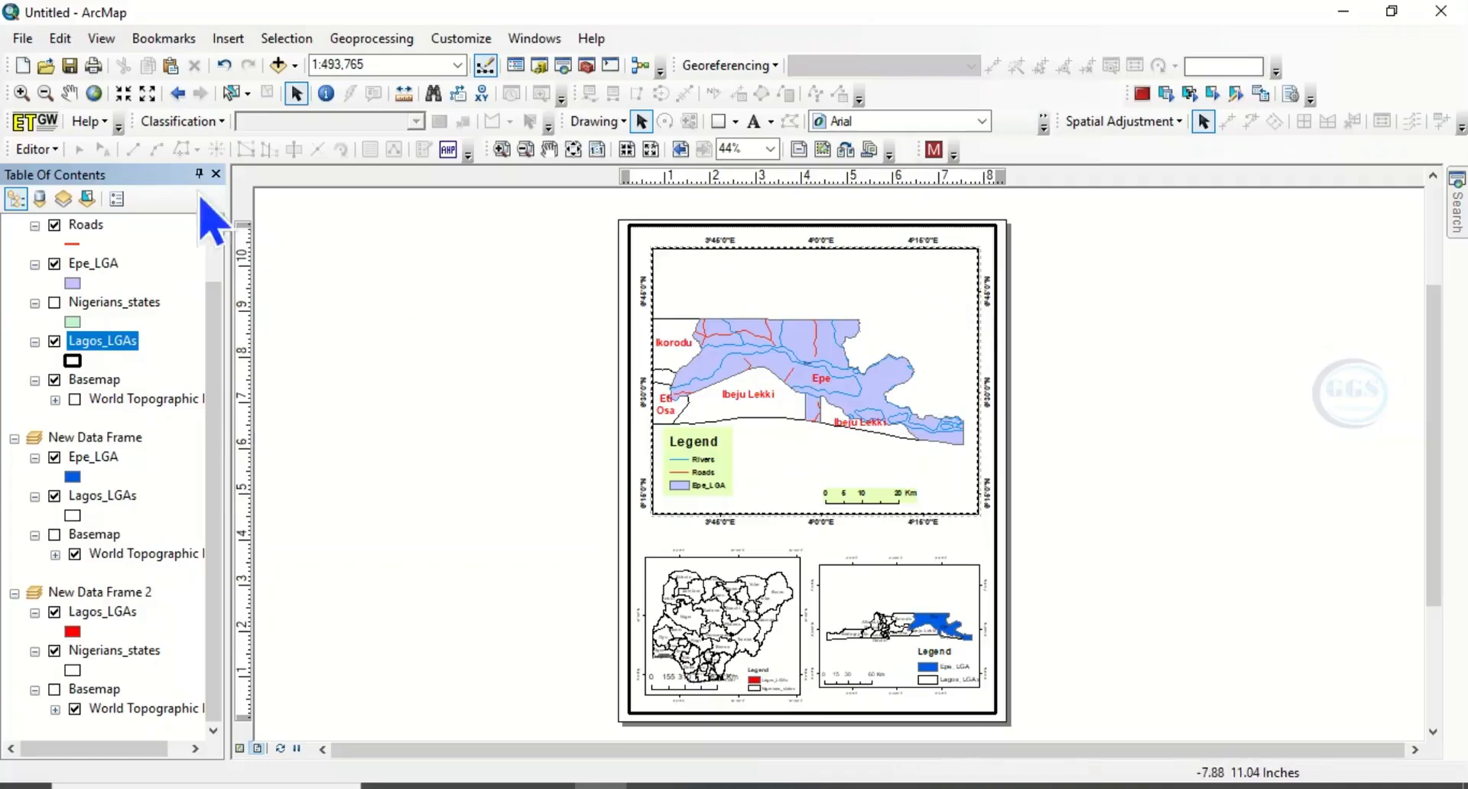
- Insert the ESRI North 4 north arrow for the main map and place it in the map frame's upper-right corner
click(856, 315)
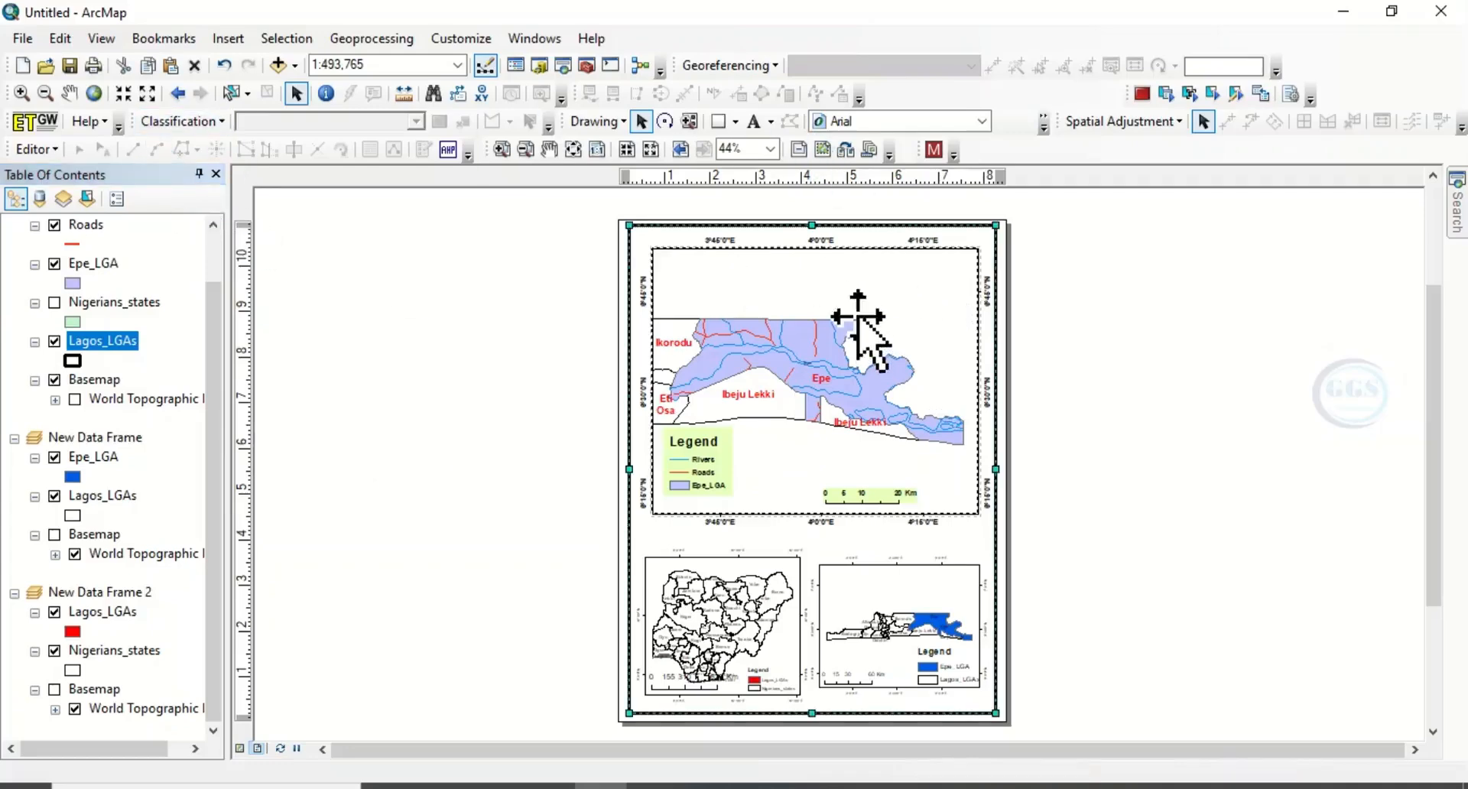
click(856, 315)
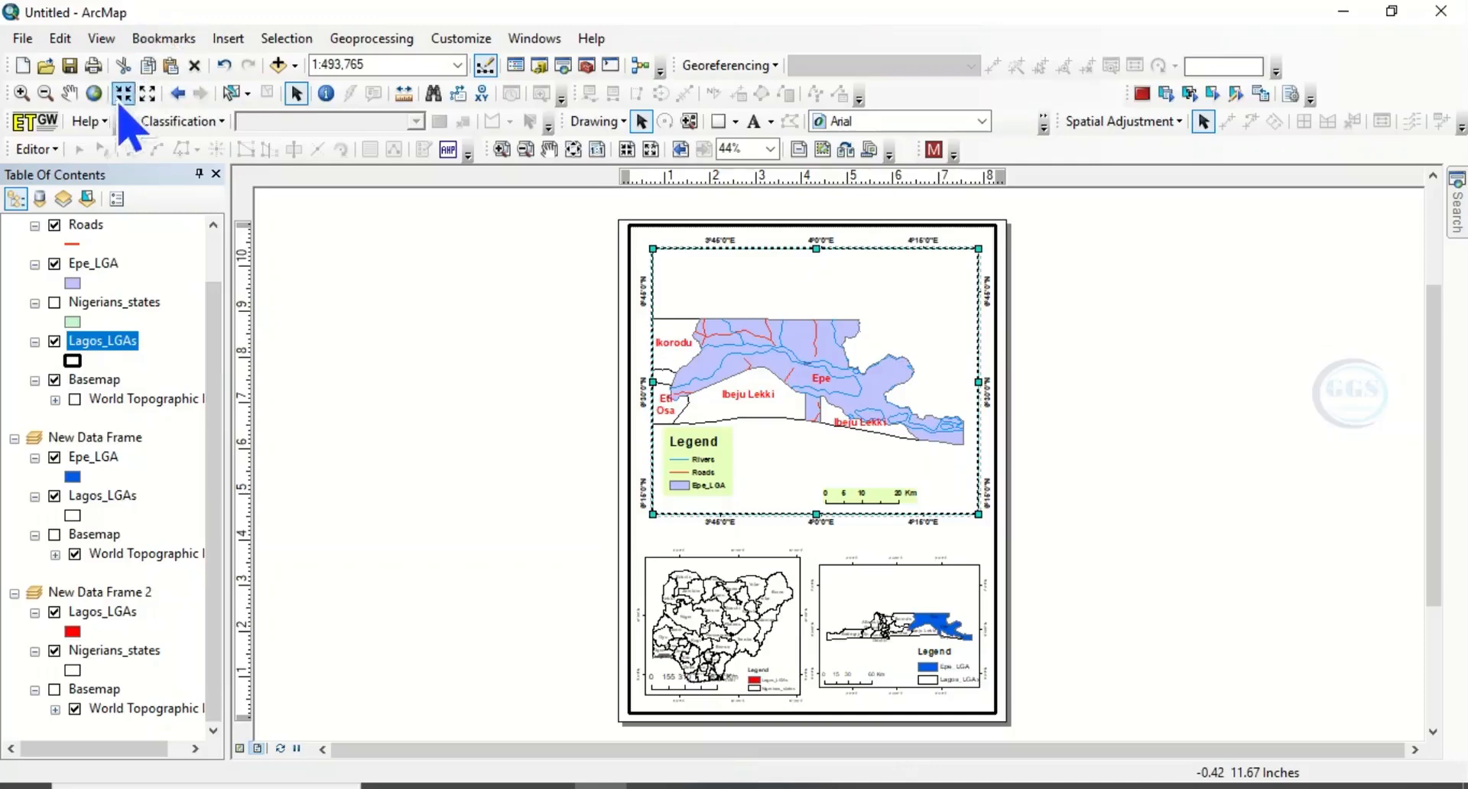
click(229, 40)
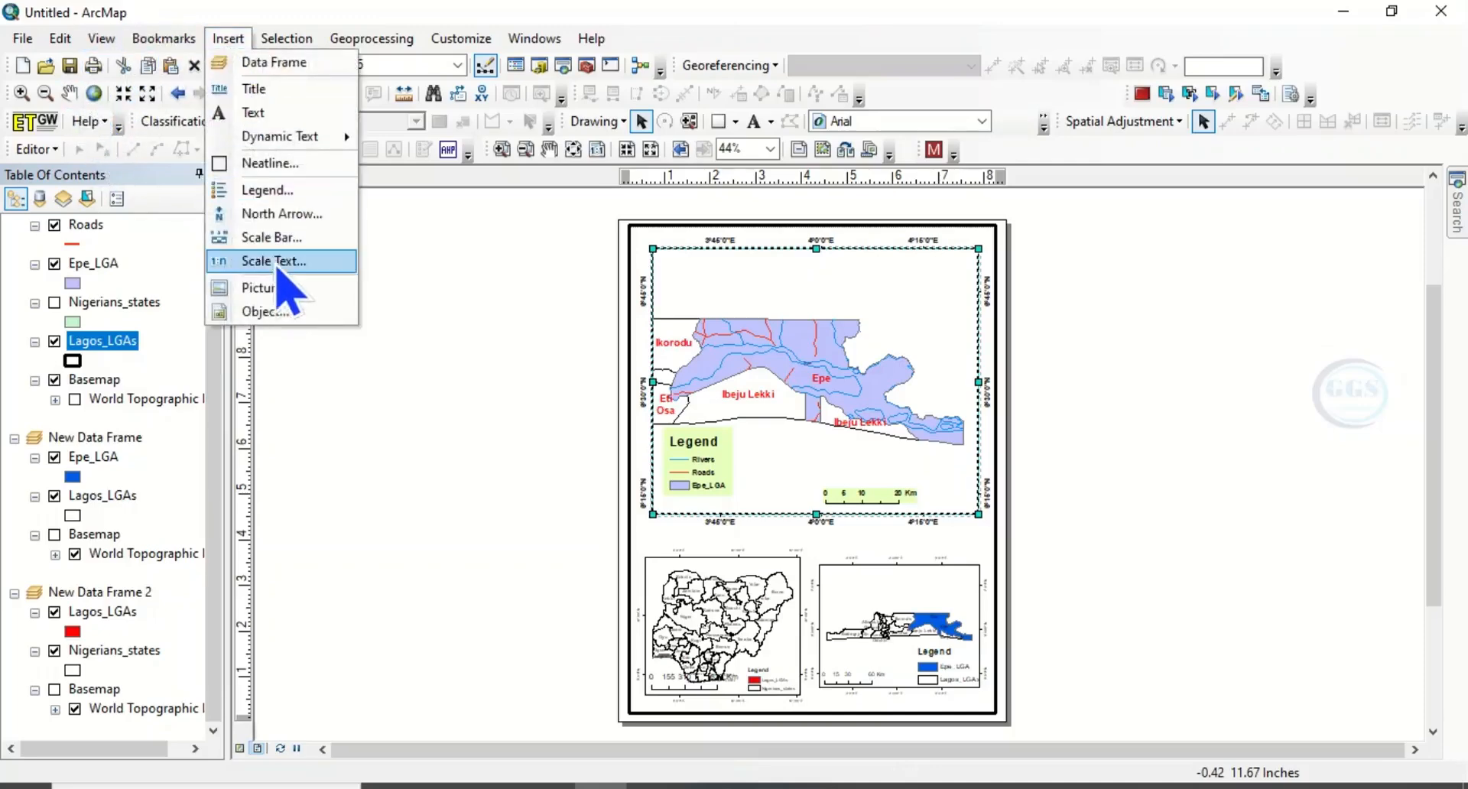
click(269, 220)
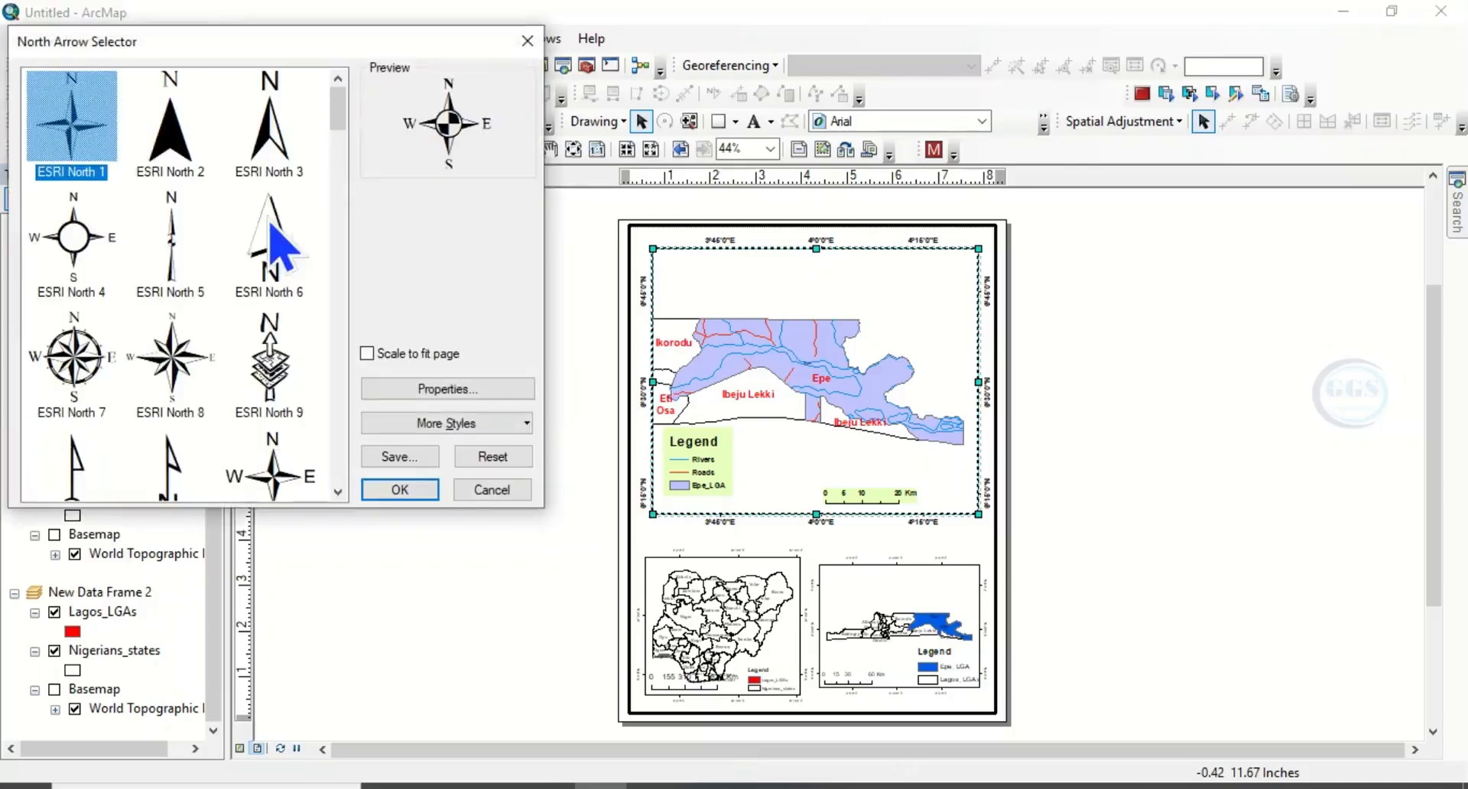
click(84, 243)
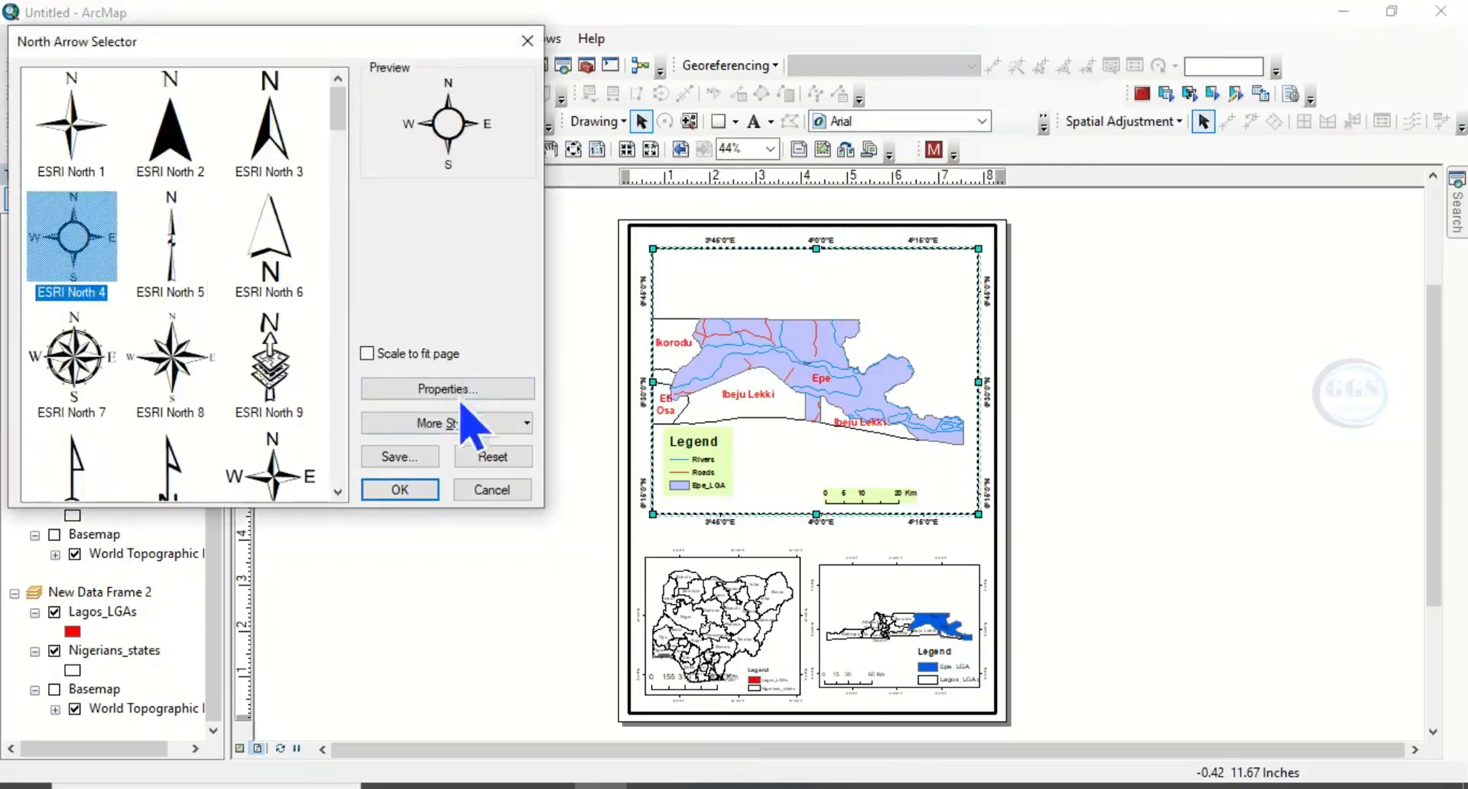
click(409, 489)
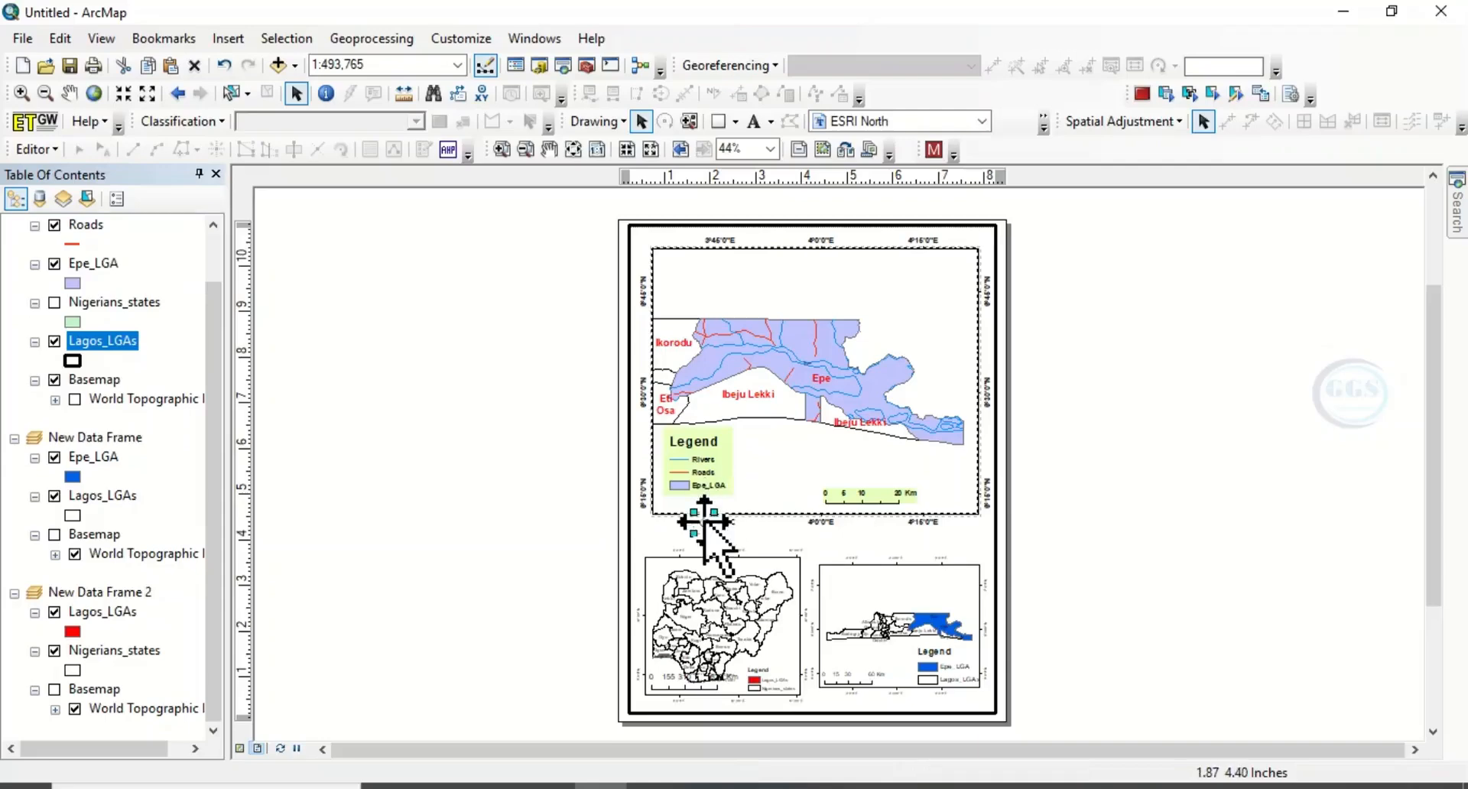
drag(704, 523, 961, 263)
click(1000, 317)
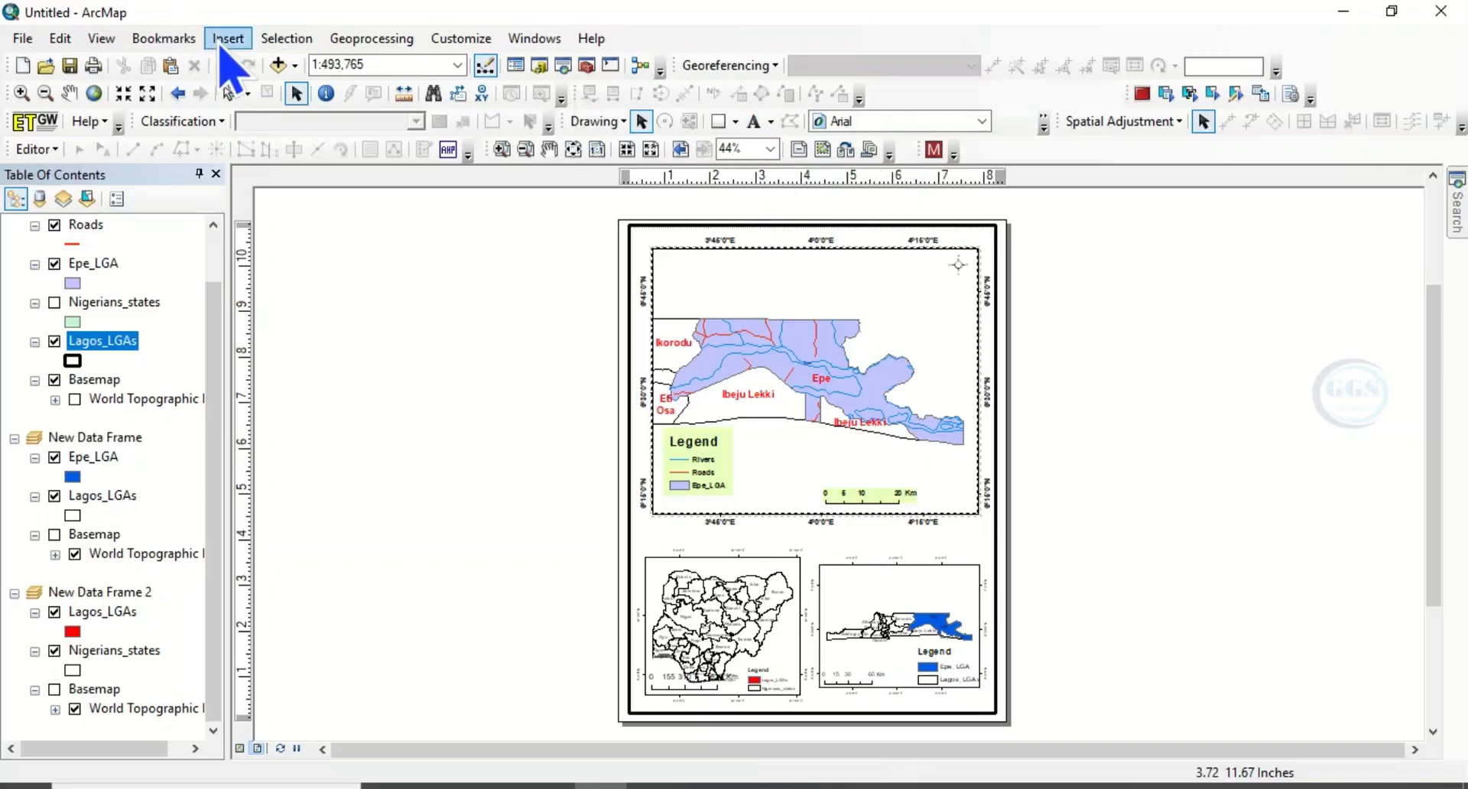
- Add a text element reading "Map of Epe" near the top of the main map frame
click(757, 127)
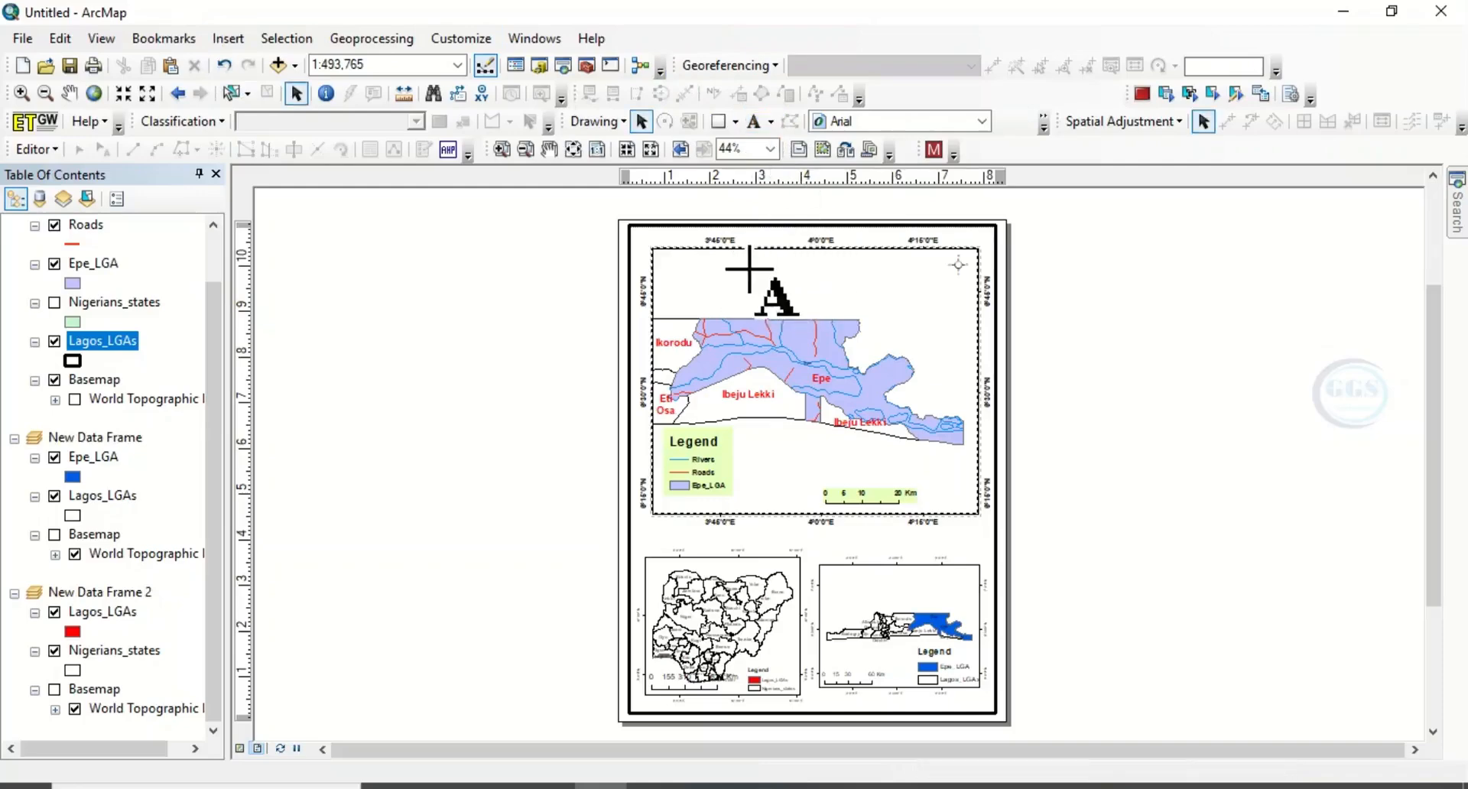
click(749, 270)
click(296, 98)
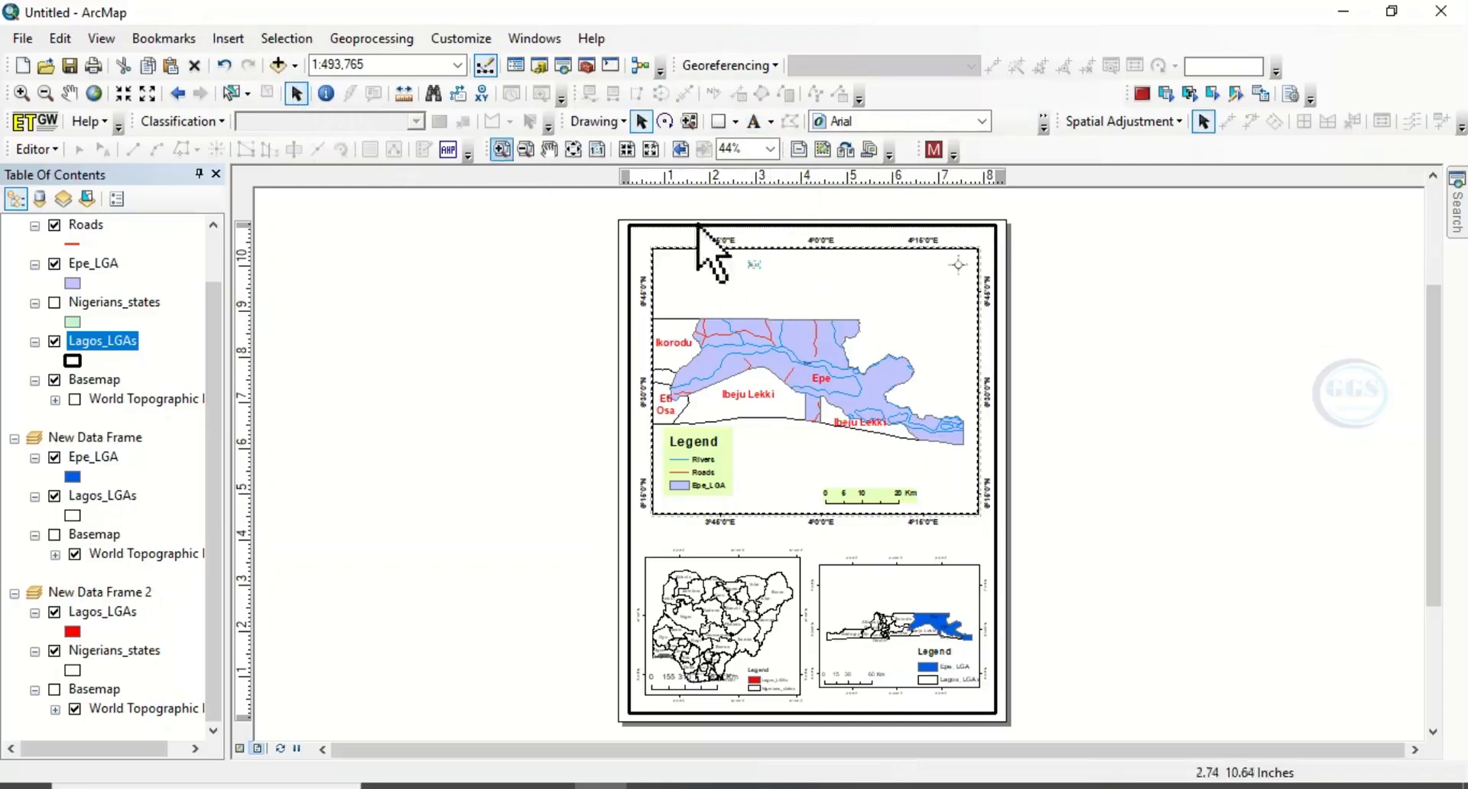
right_click(754, 268)
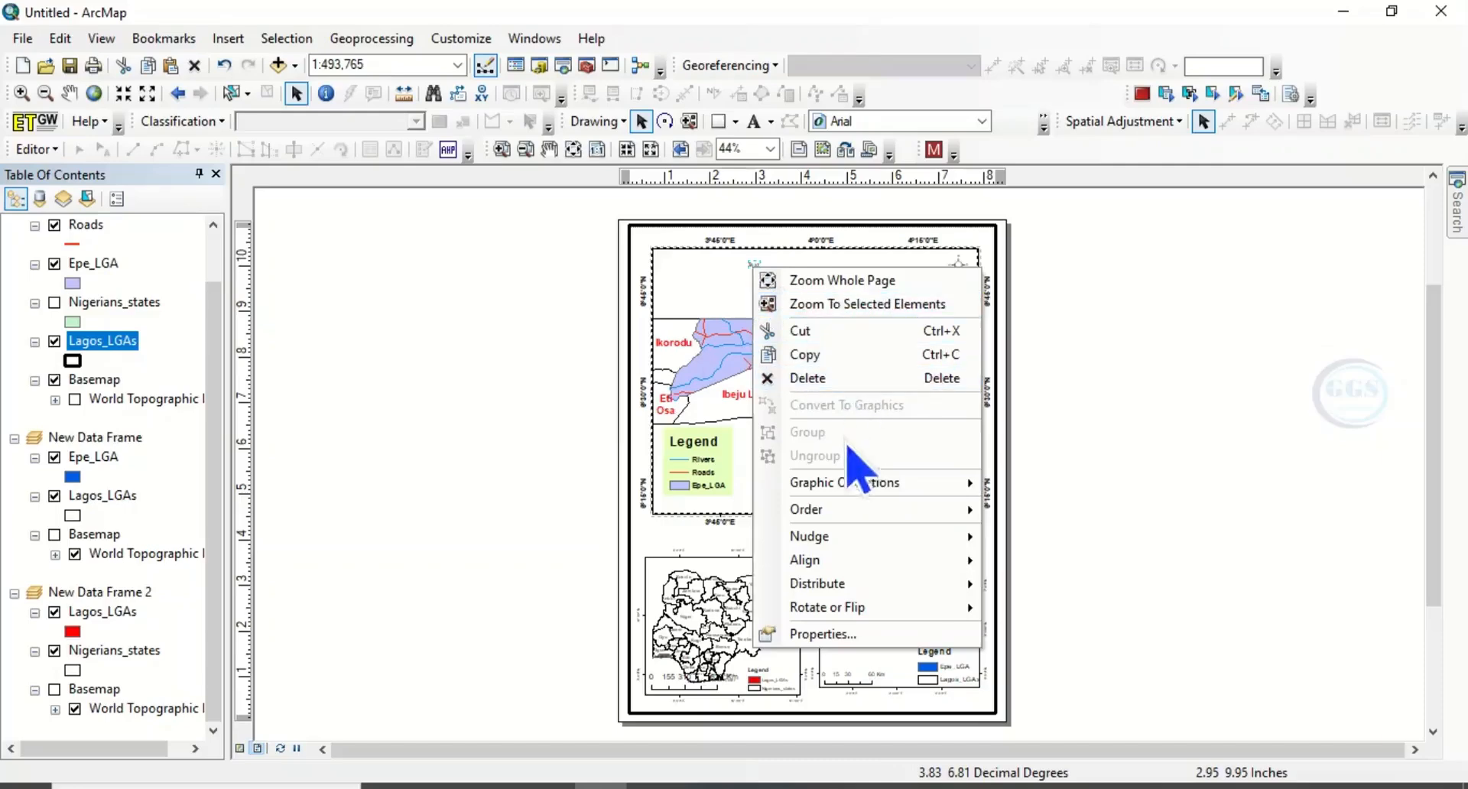
click(825, 634)
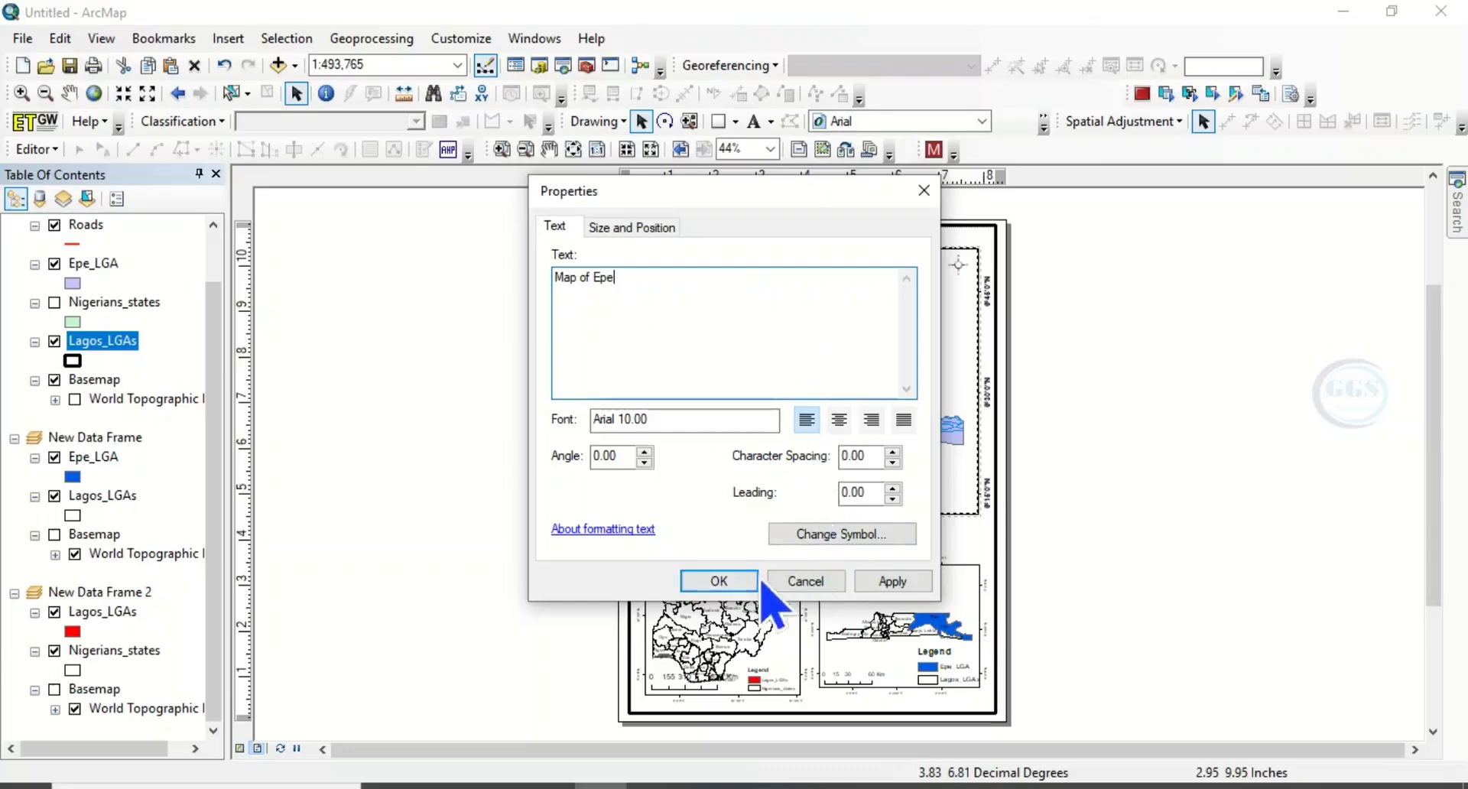
- Format the "Map of Epe" title as bold Arial, size 28
click(875, 535)
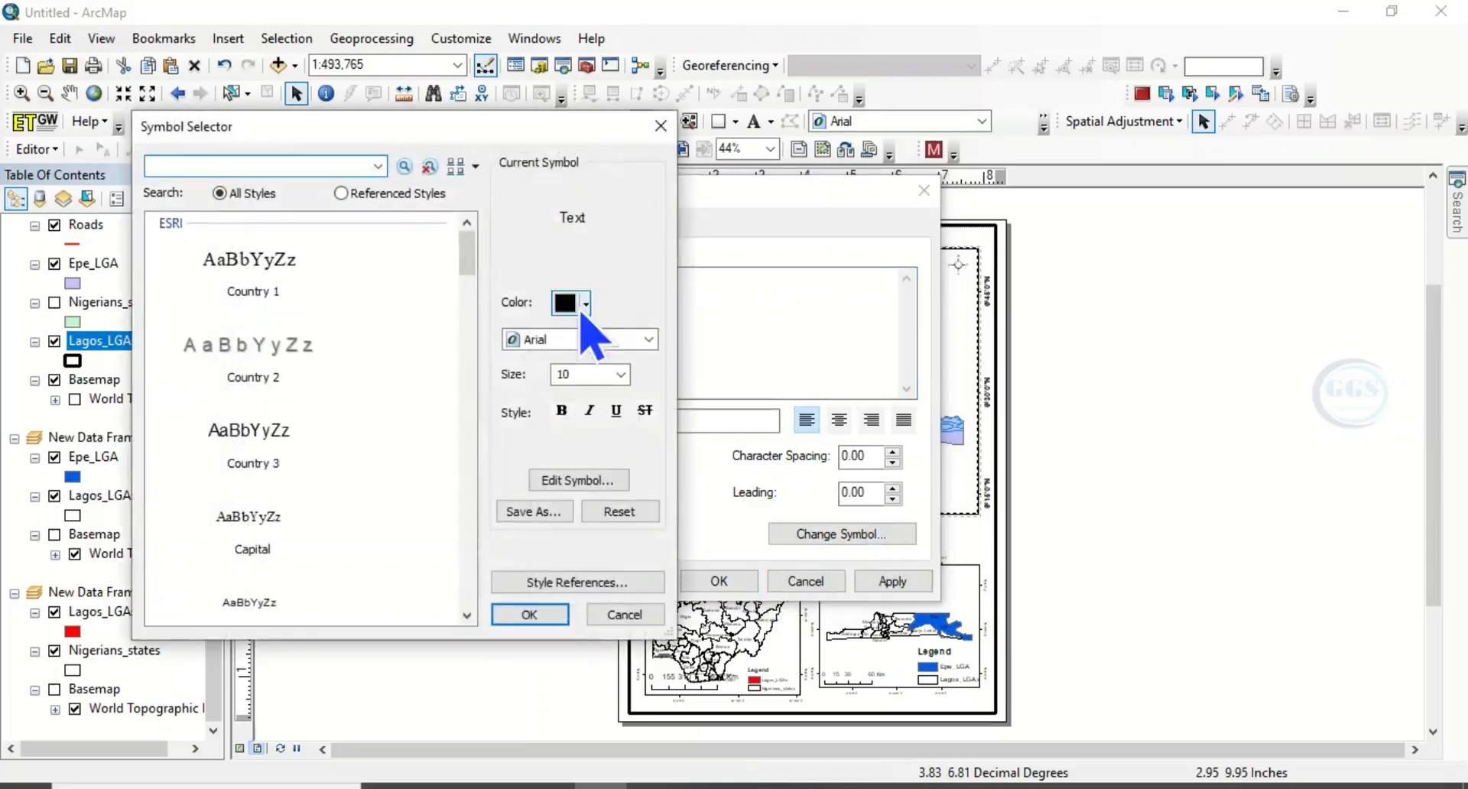
click(623, 376)
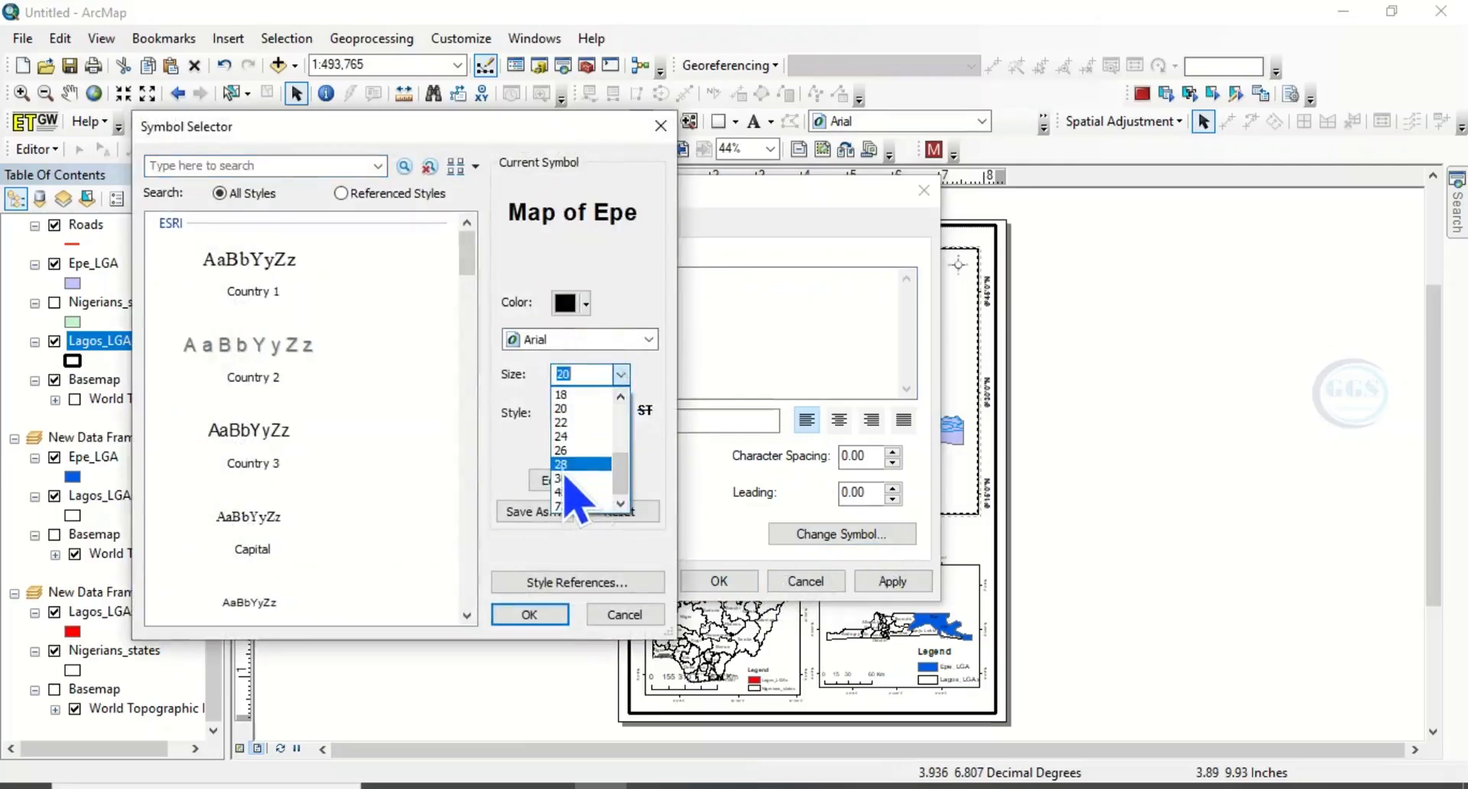
click(581, 464)
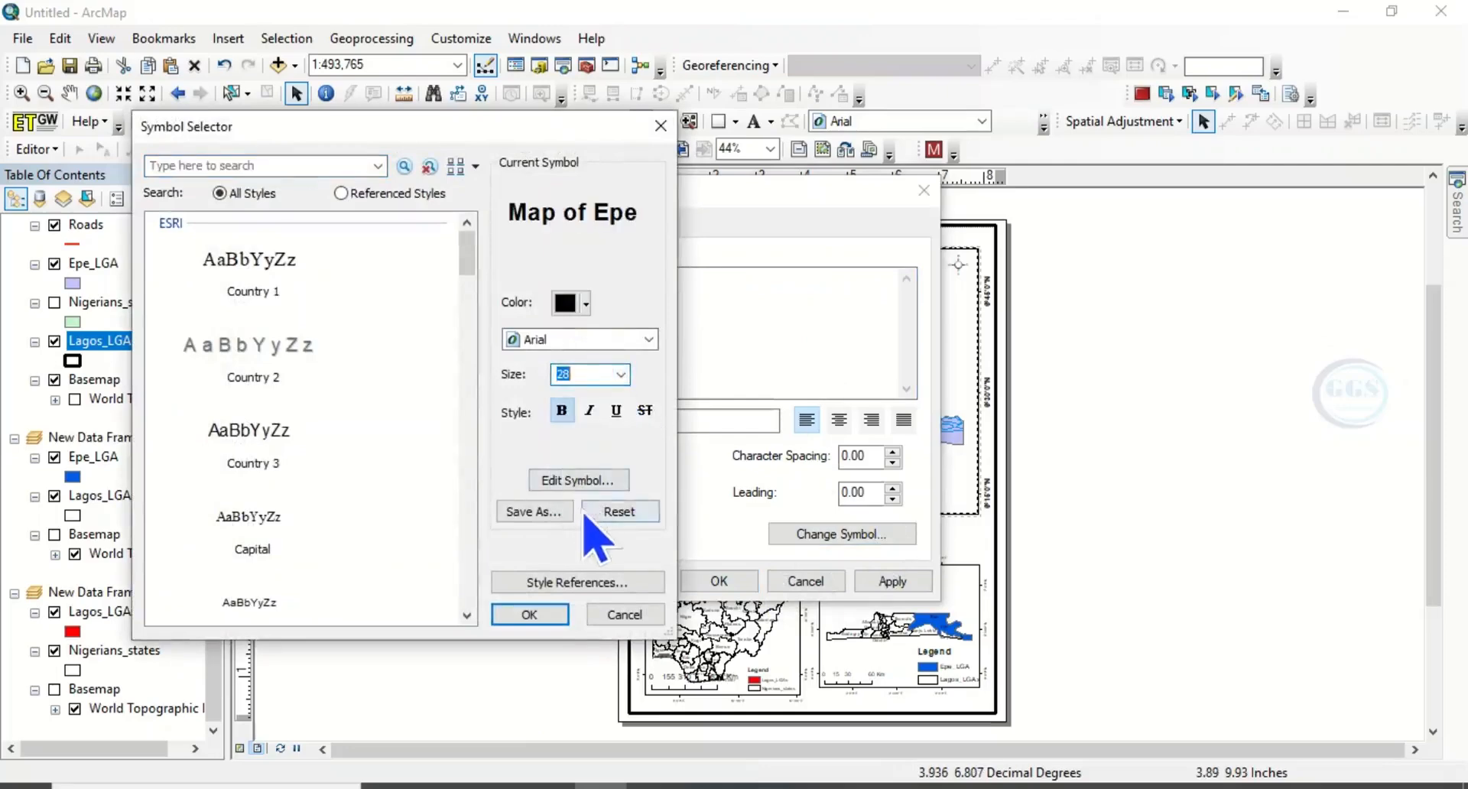
click(513, 614)
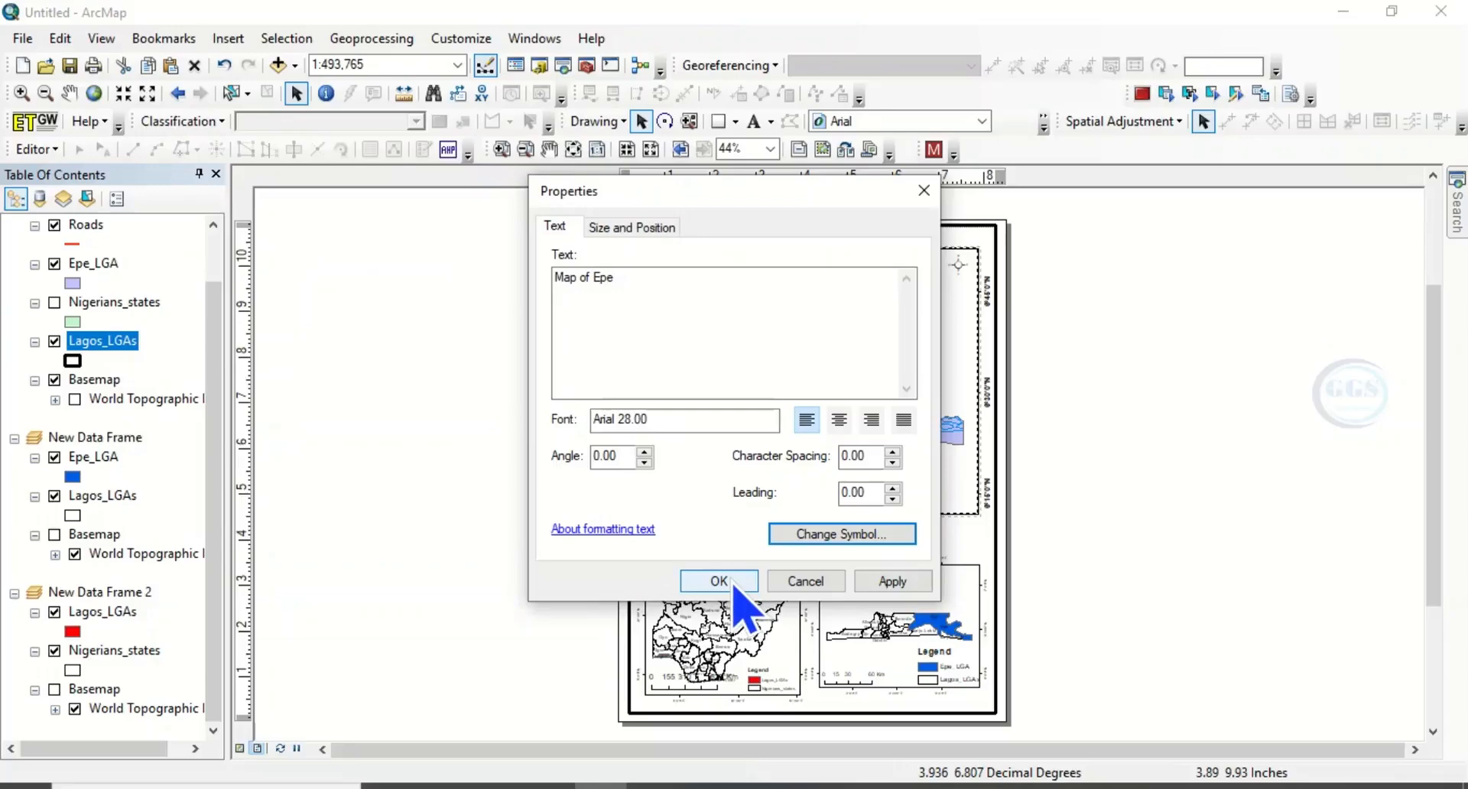
click(719, 582)
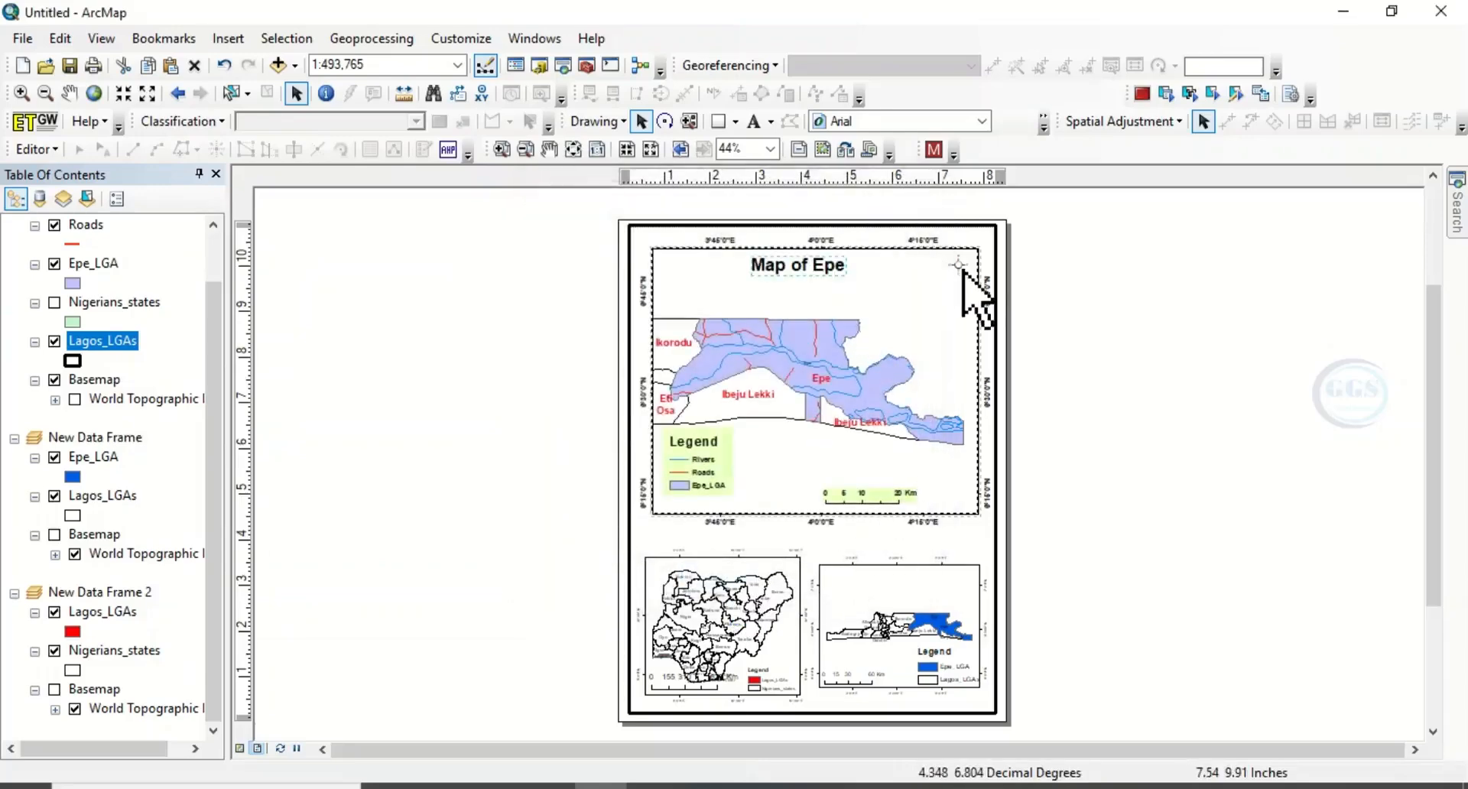
click(940, 285)
click(1120, 293)
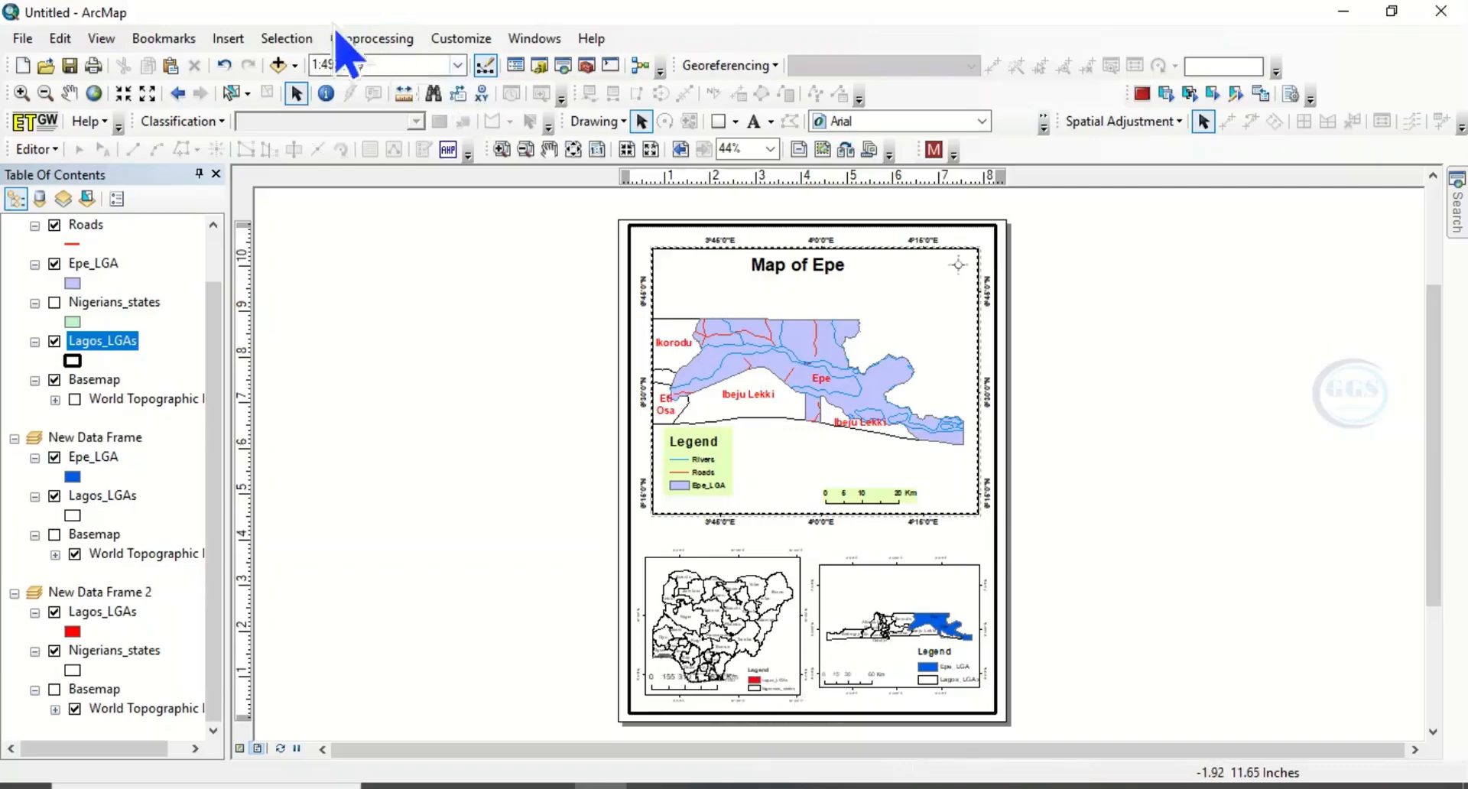
- Insert a new Microsoft Word Document object into the layout
click(228, 39)
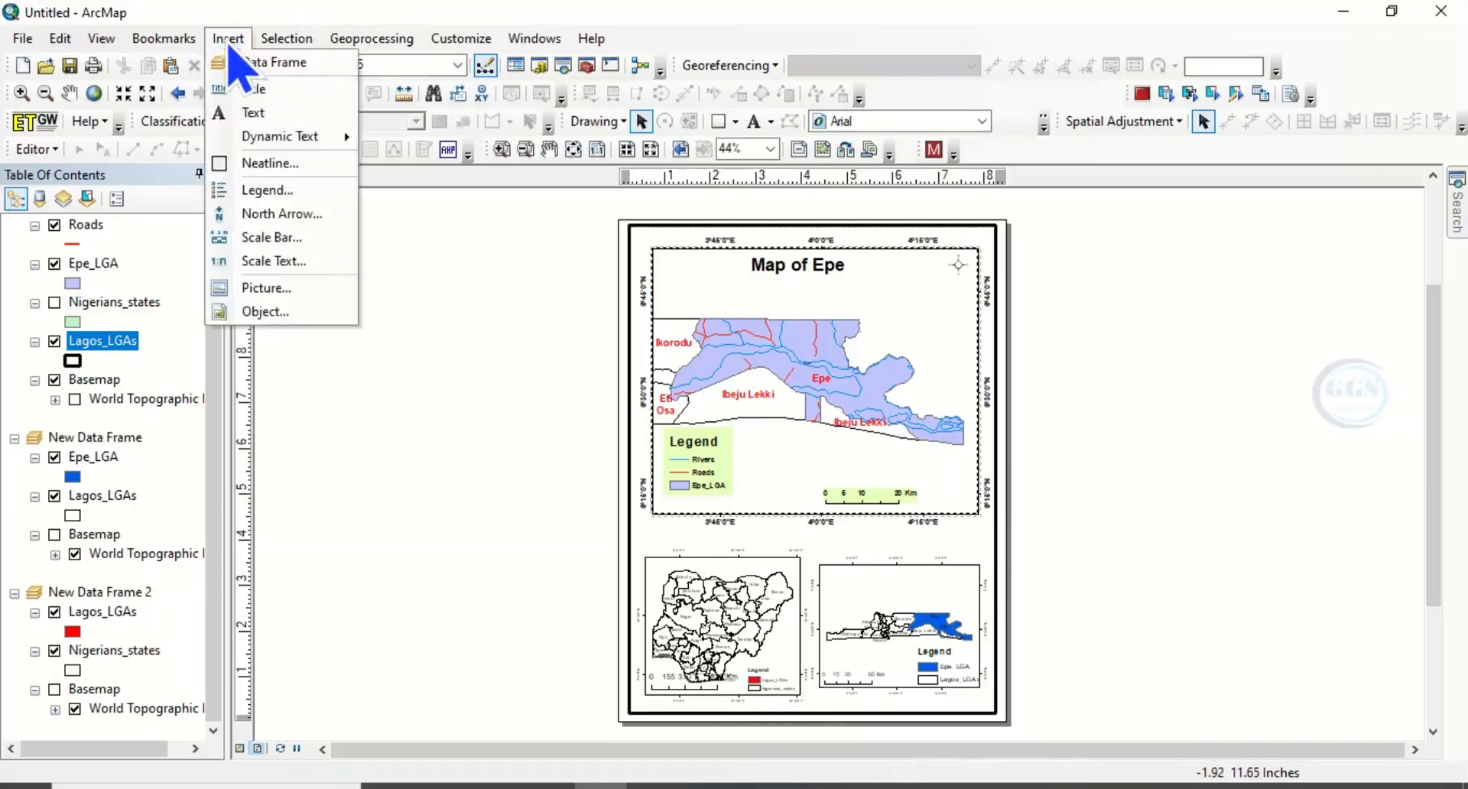
click(267, 312)
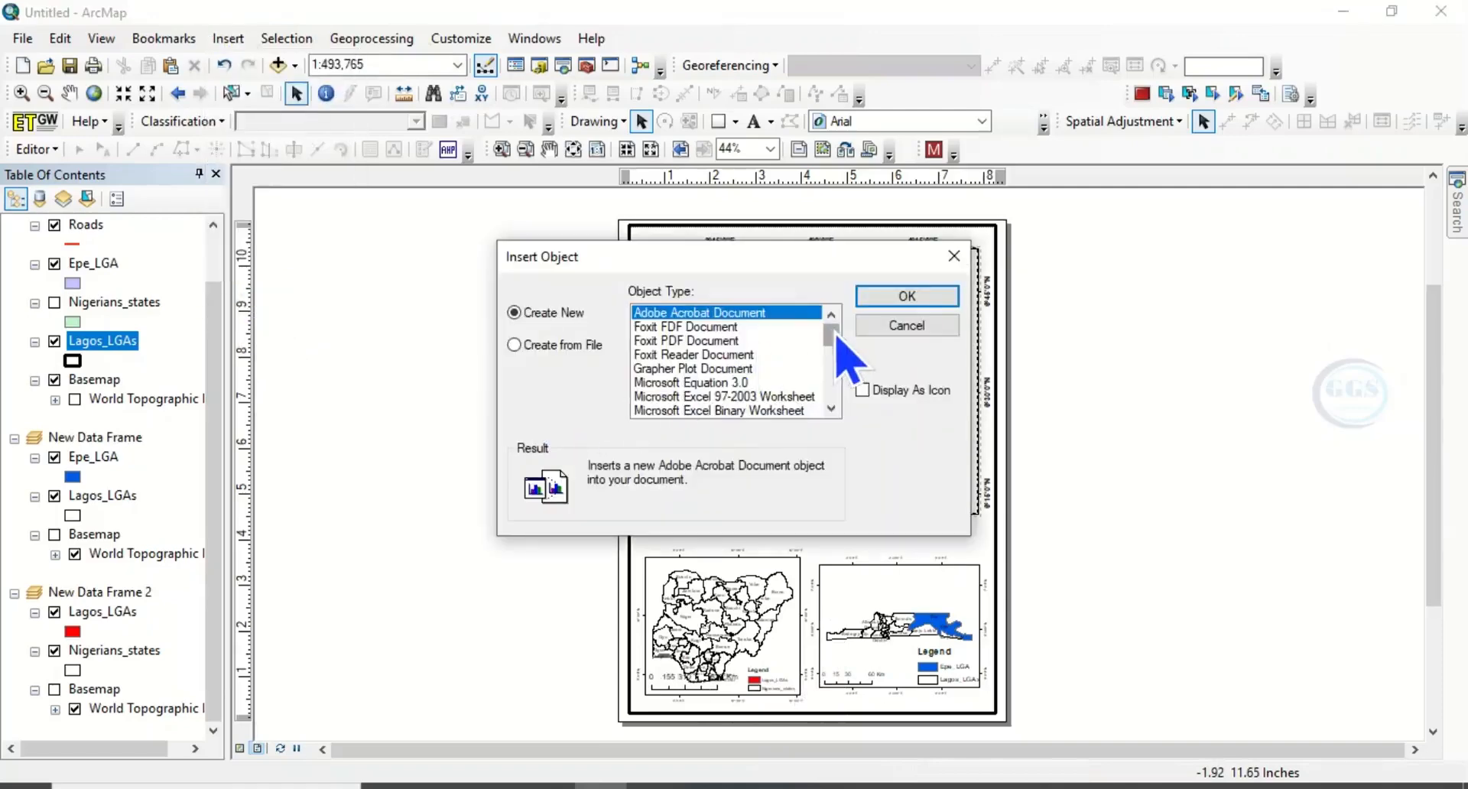
scroll(837, 334, down, 6)
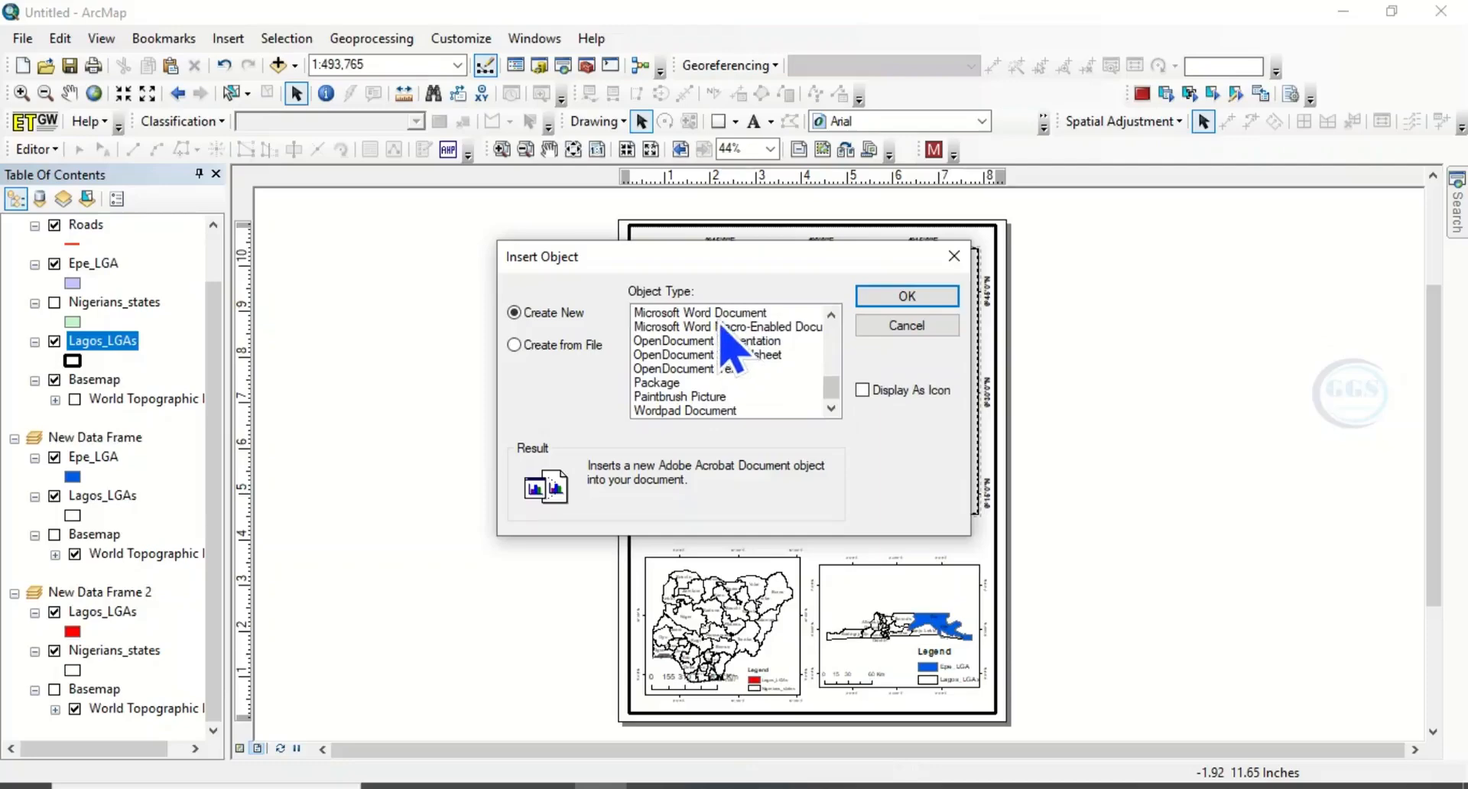
click(731, 313)
click(887, 299)
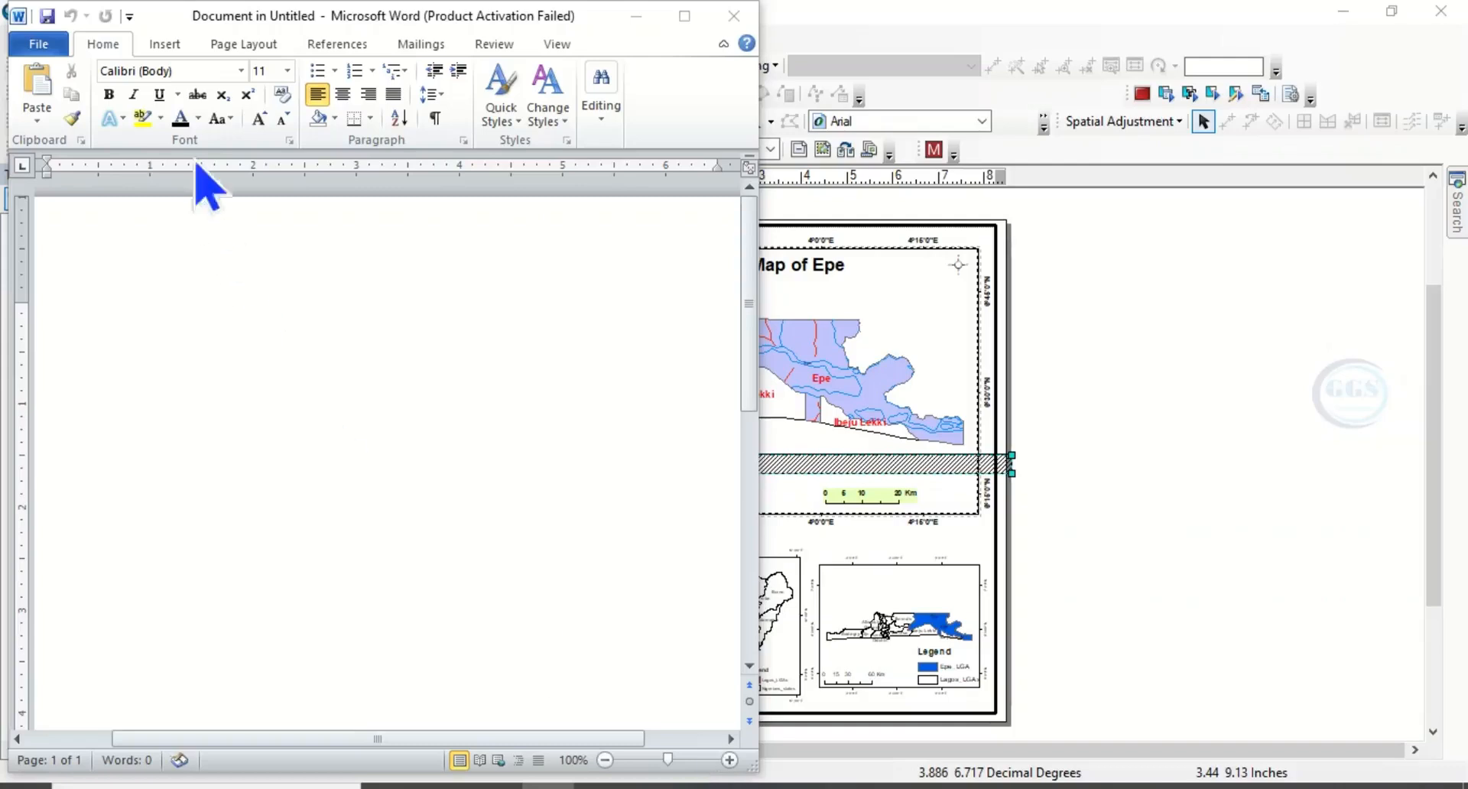
- Draw a straight horizontal arrow about 2.2 inches long, pointing right, in the embedded Word document
click(165, 48)
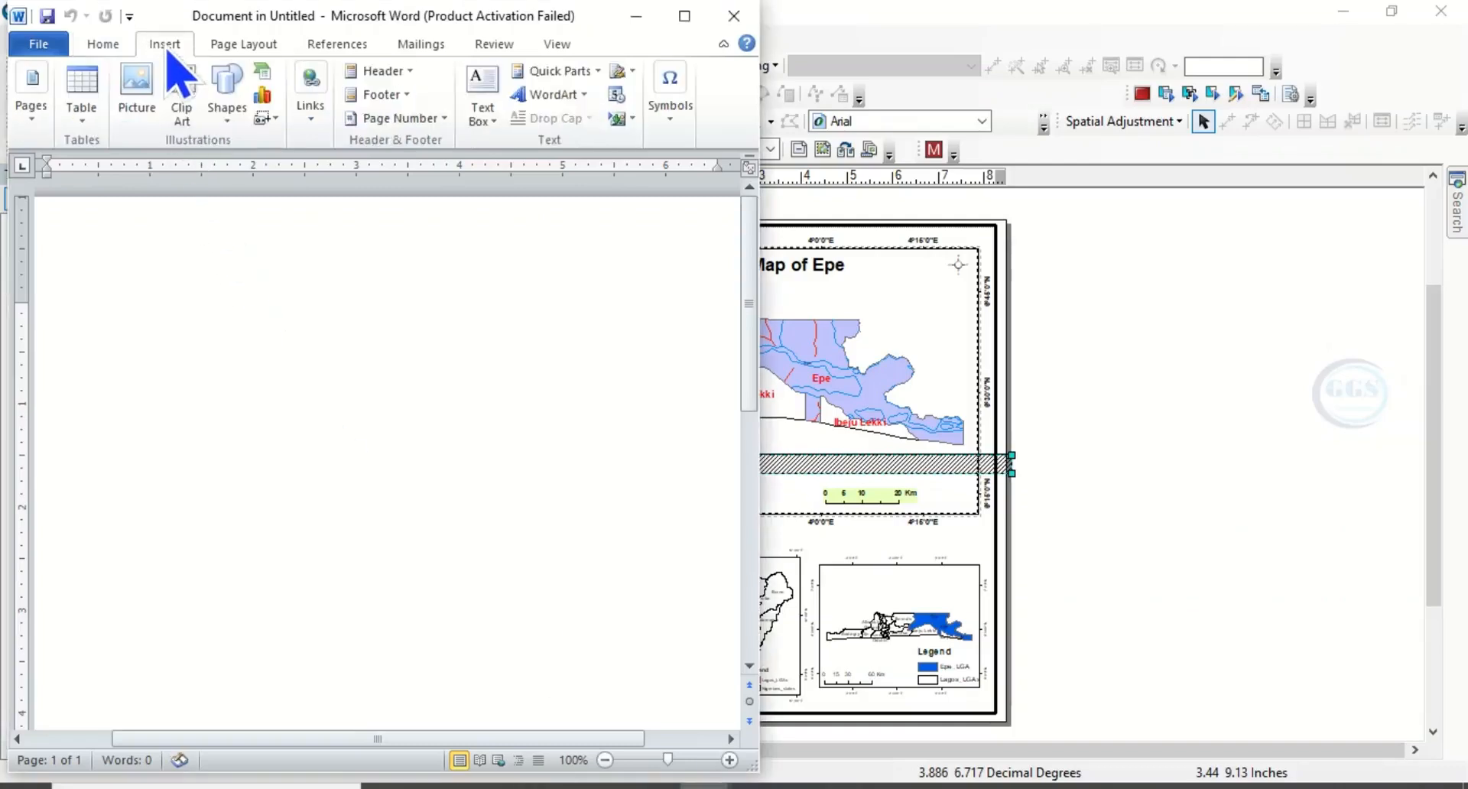
click(229, 107)
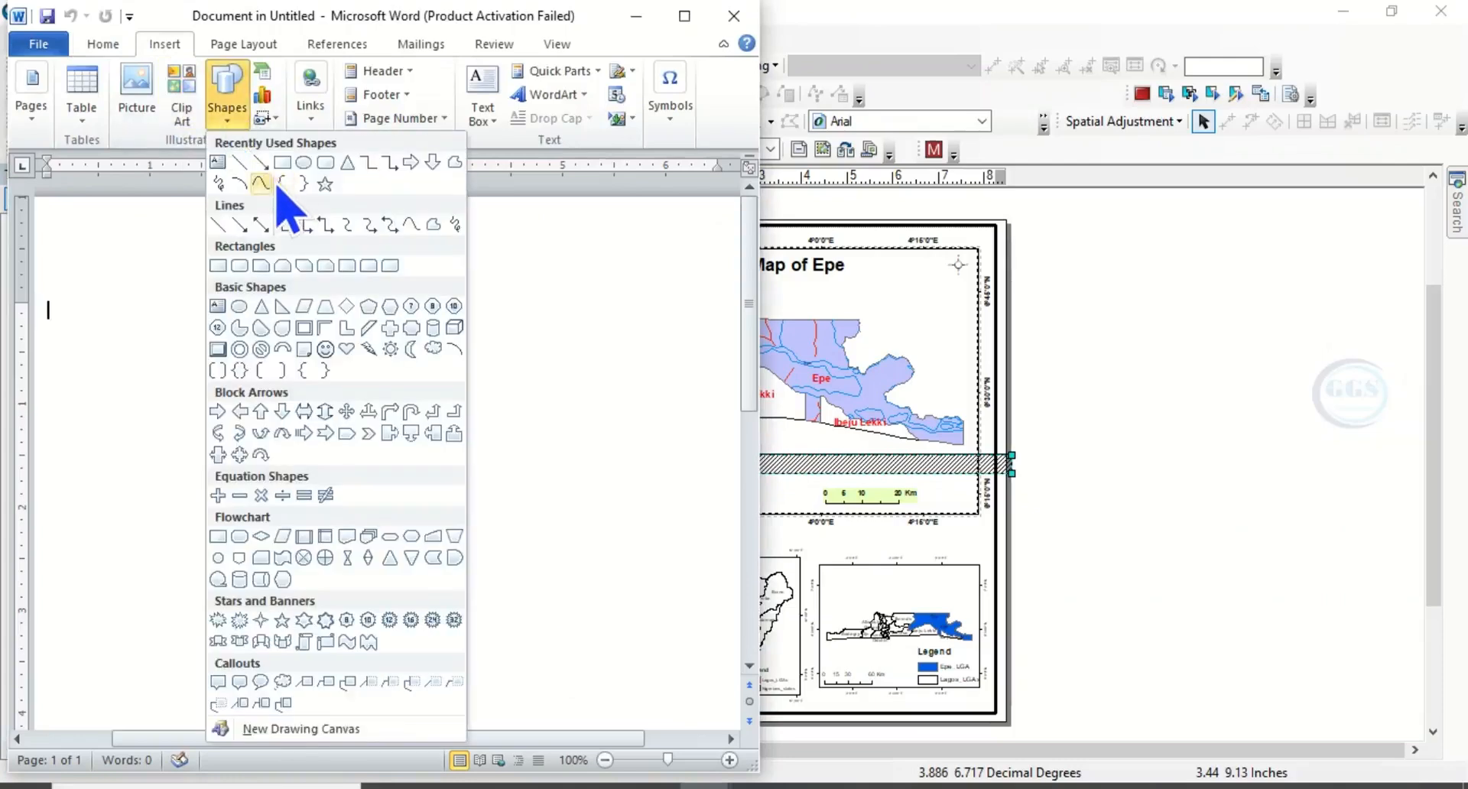
click(260, 162)
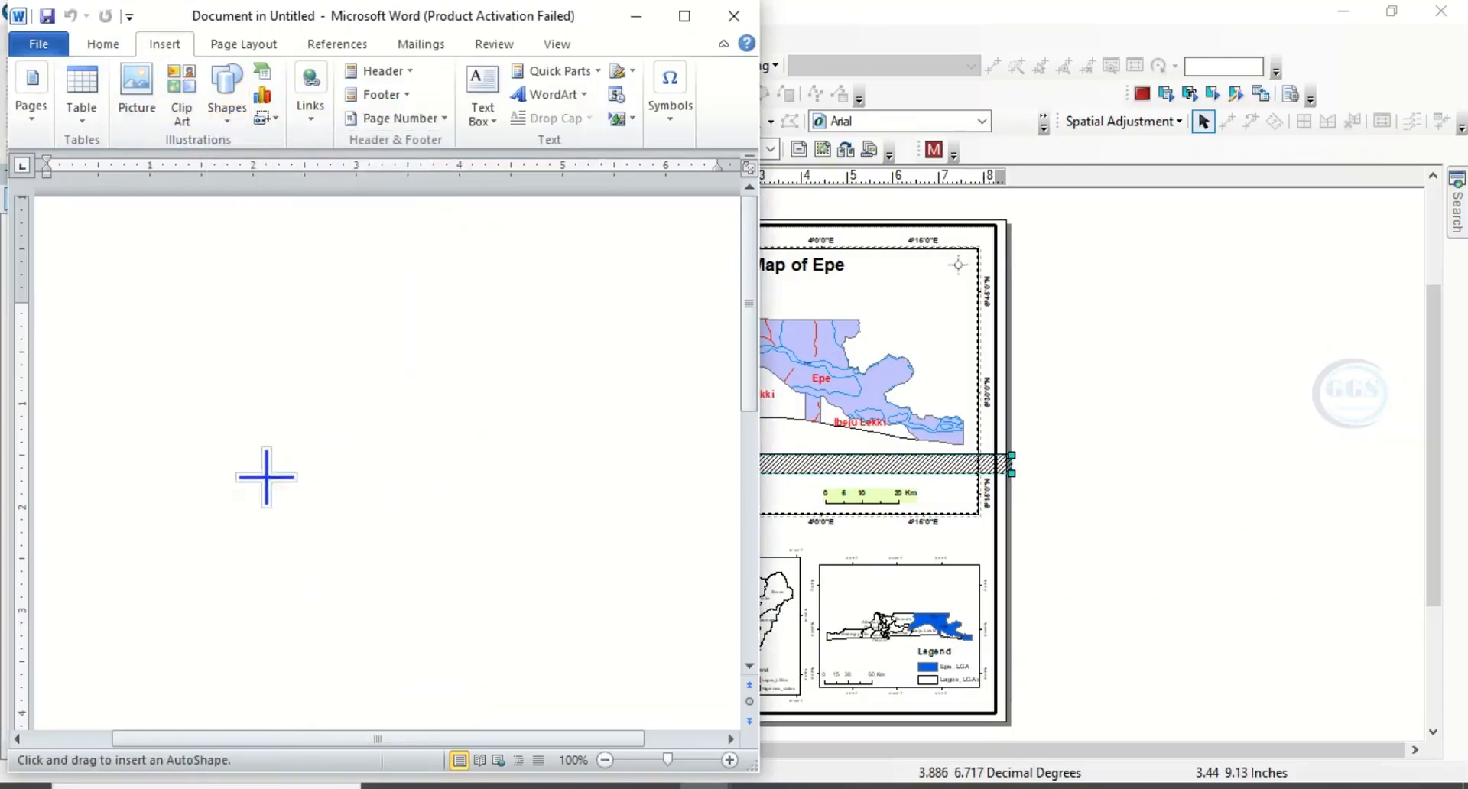
drag(264, 476, 512, 476)
drag(516, 484, 517, 472)
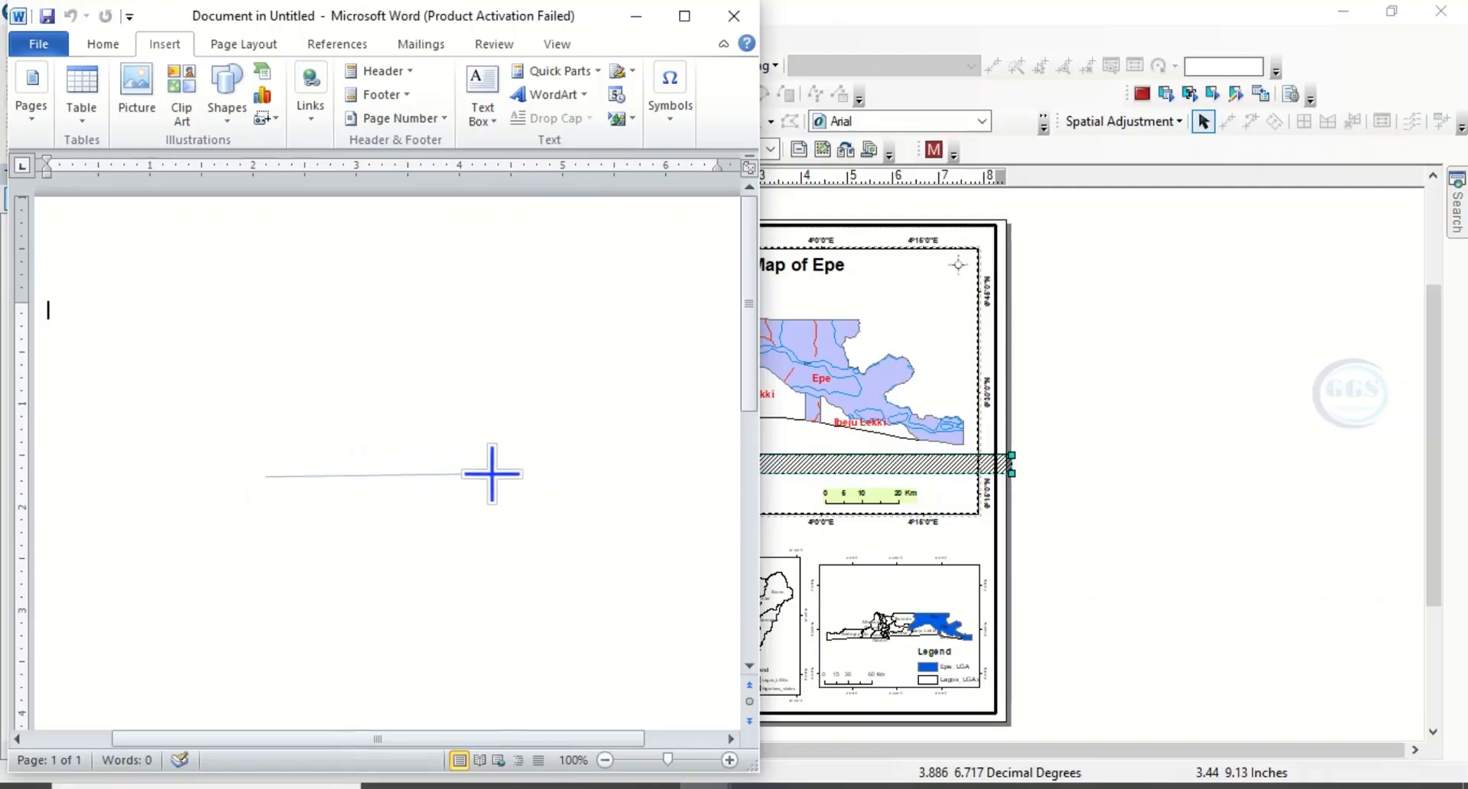
drag(491, 474, 491, 472)
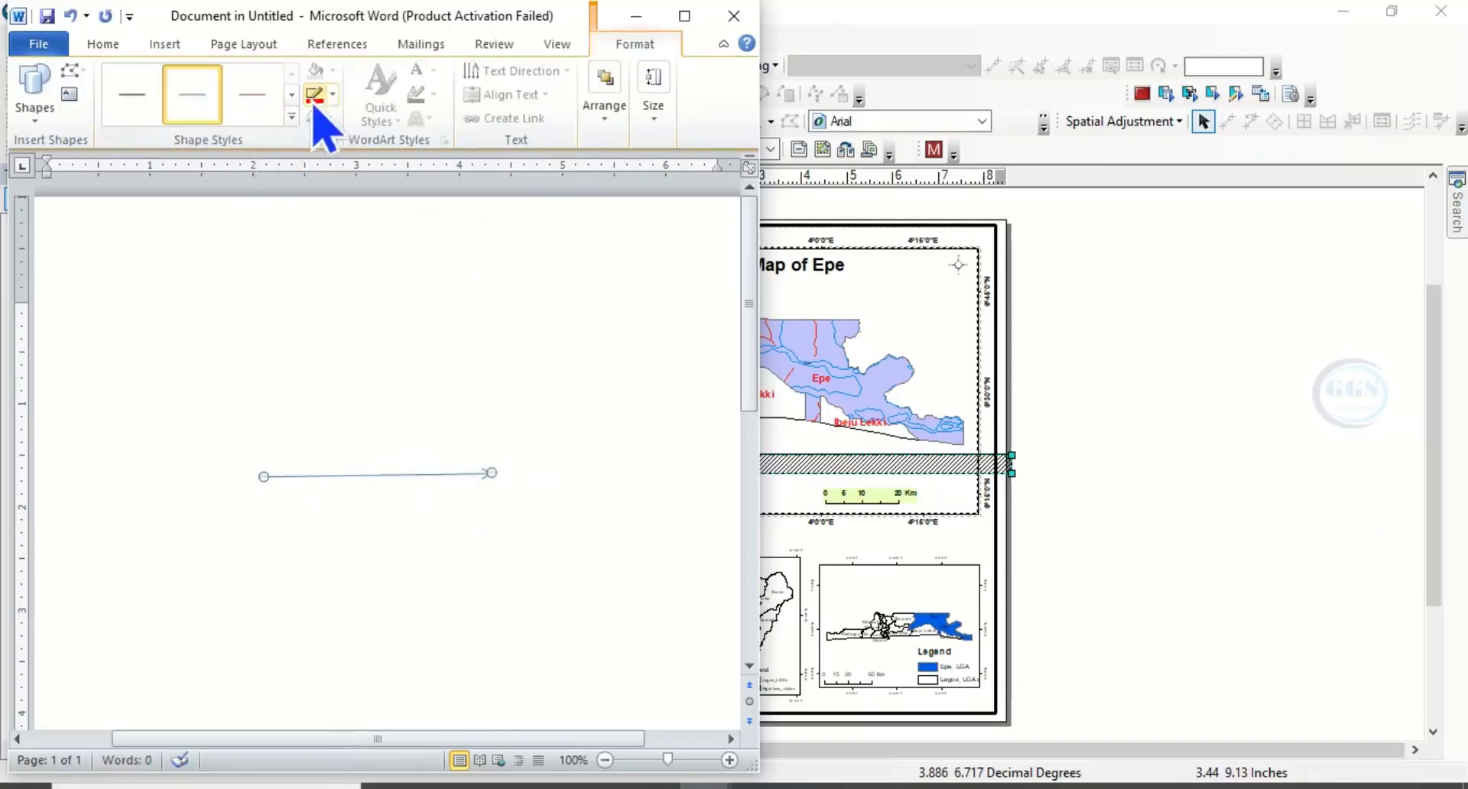
- Give the horizontal arrow a red outline with a long-dash line style
click(335, 95)
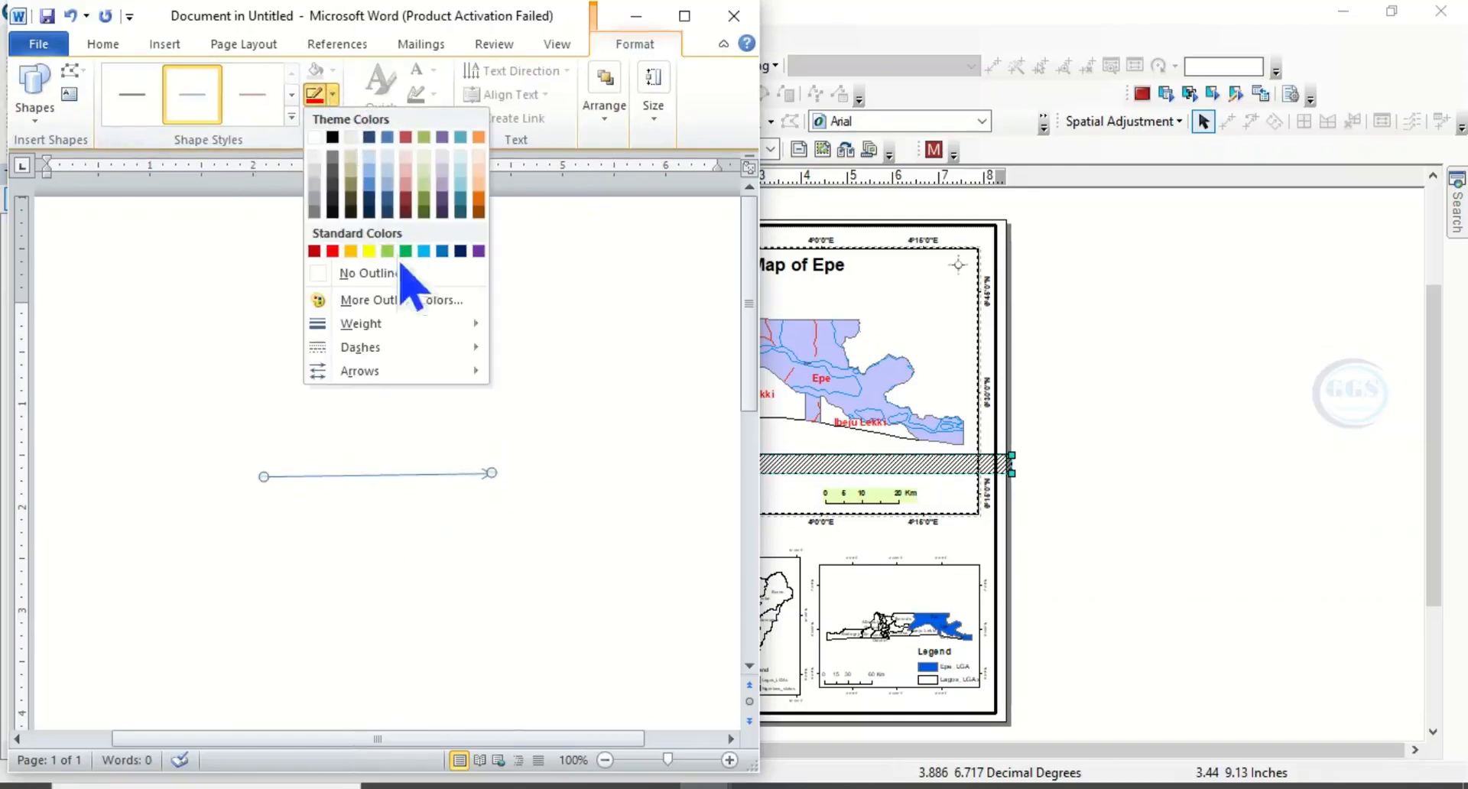
click(333, 250)
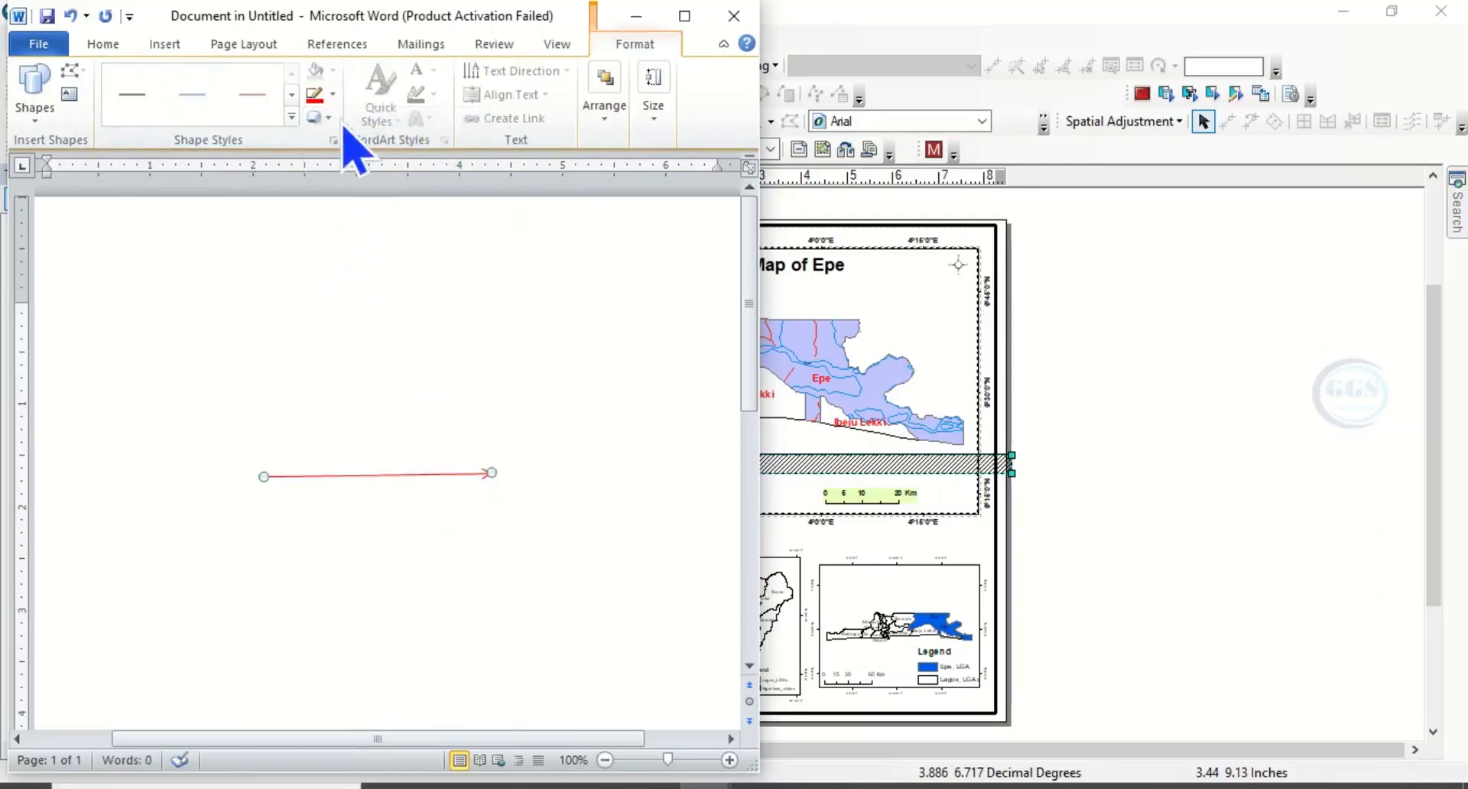
click(334, 95)
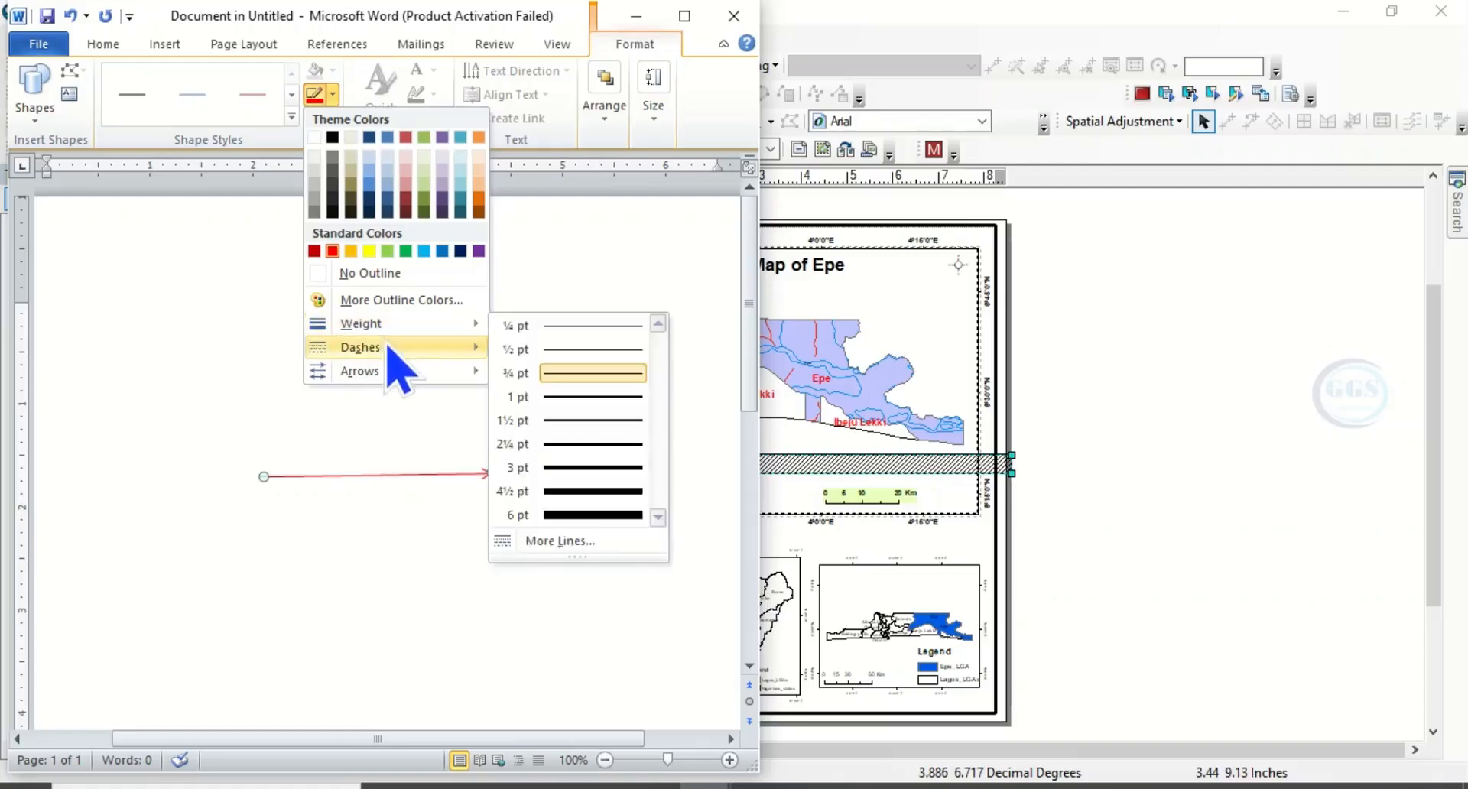
mouse_move(386, 349)
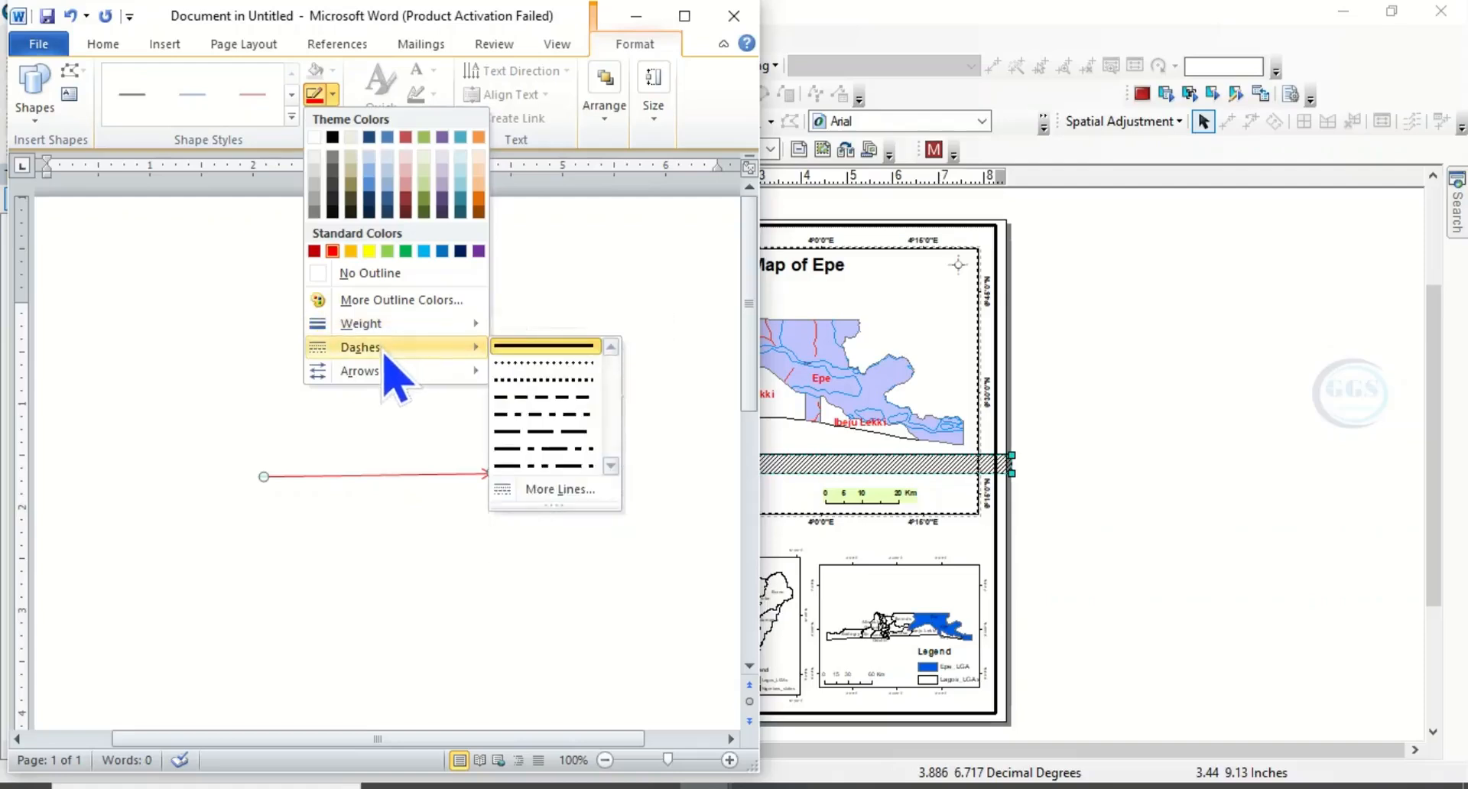
click(533, 436)
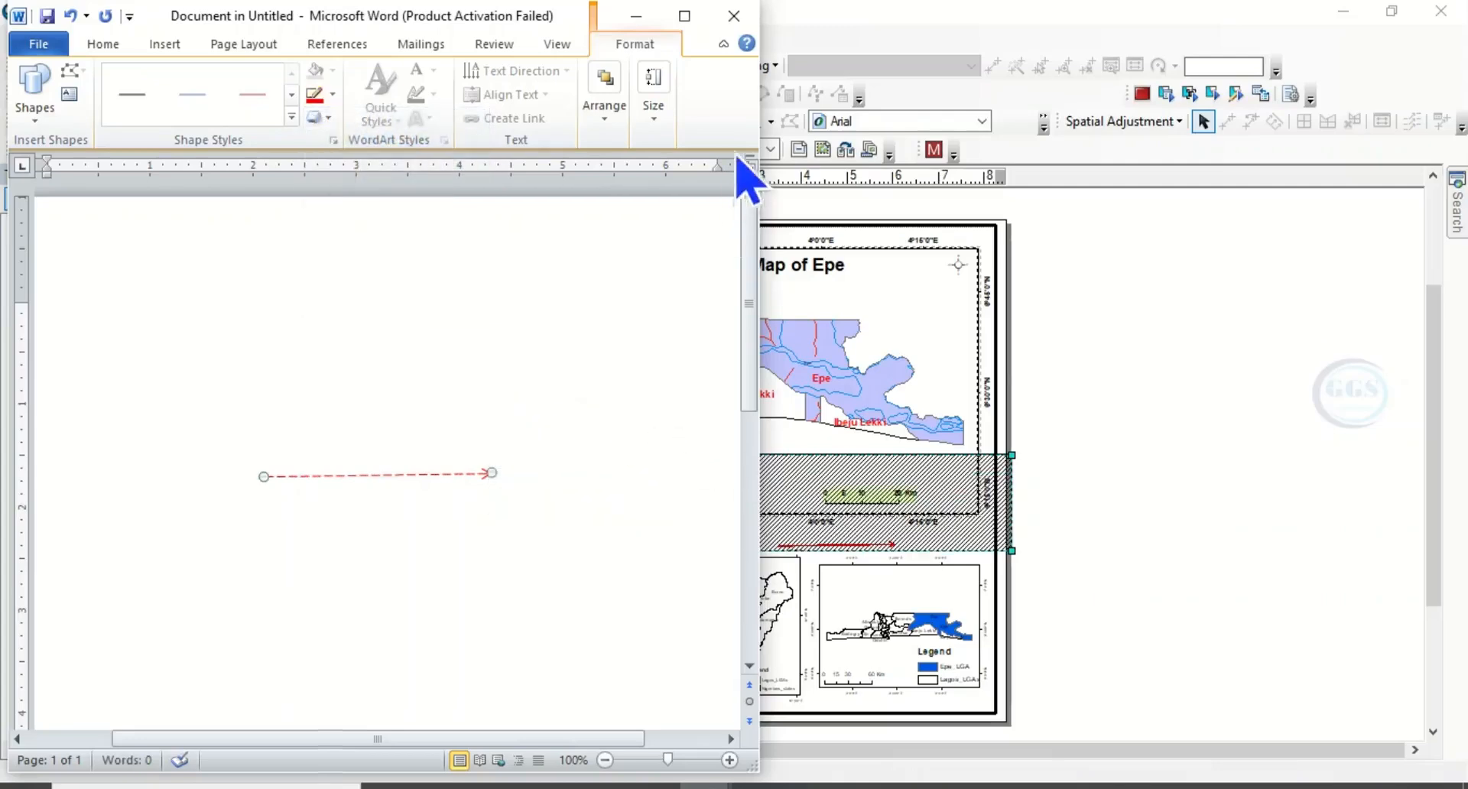
- Return to the ArcMap layout, then enlarge and position the red arrow to run from Lagos on the Nigeria inset to the Lagos inset
click(738, 15)
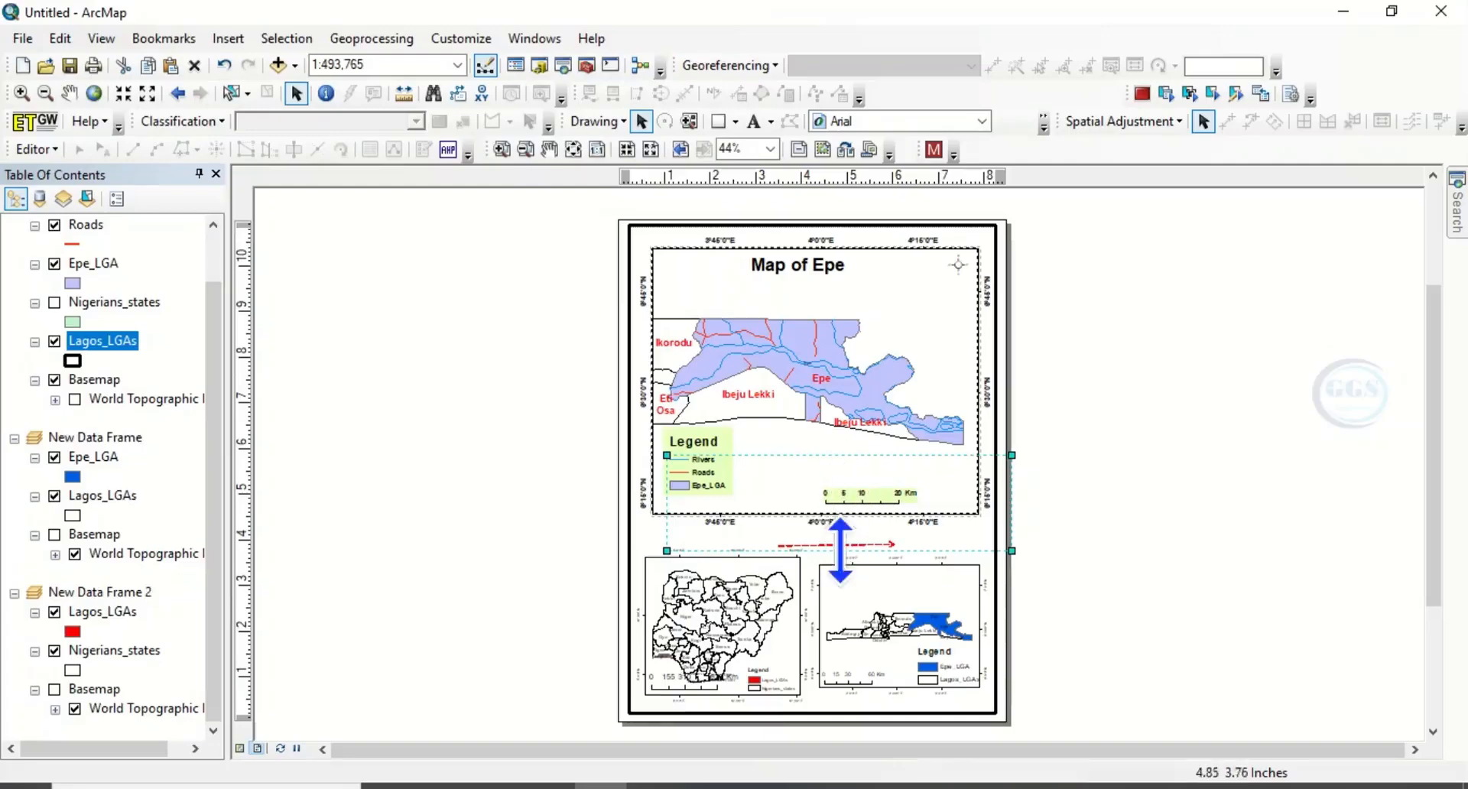
drag(844, 538, 734, 650)
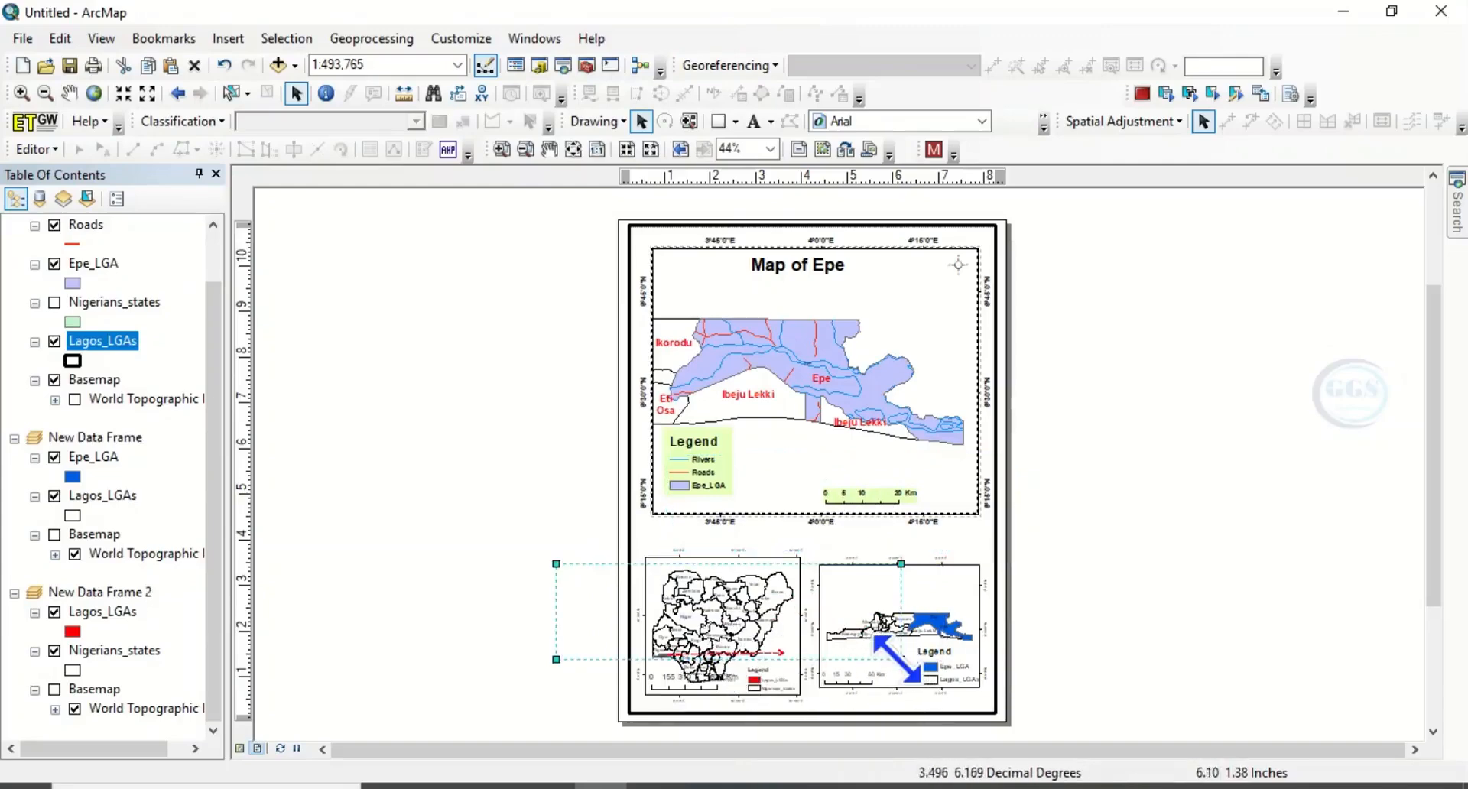
drag(899, 659, 973, 680)
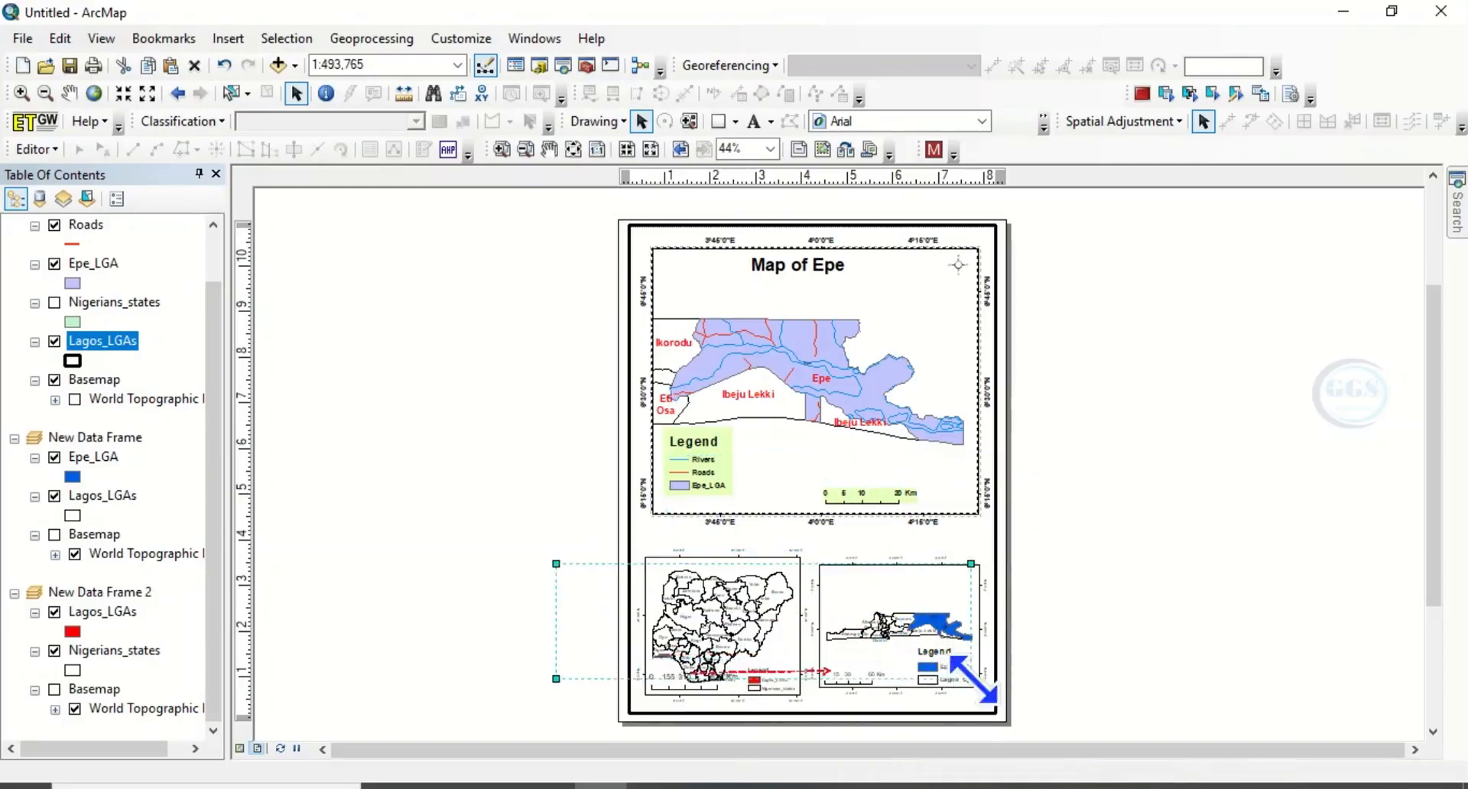
drag(829, 646, 805, 623)
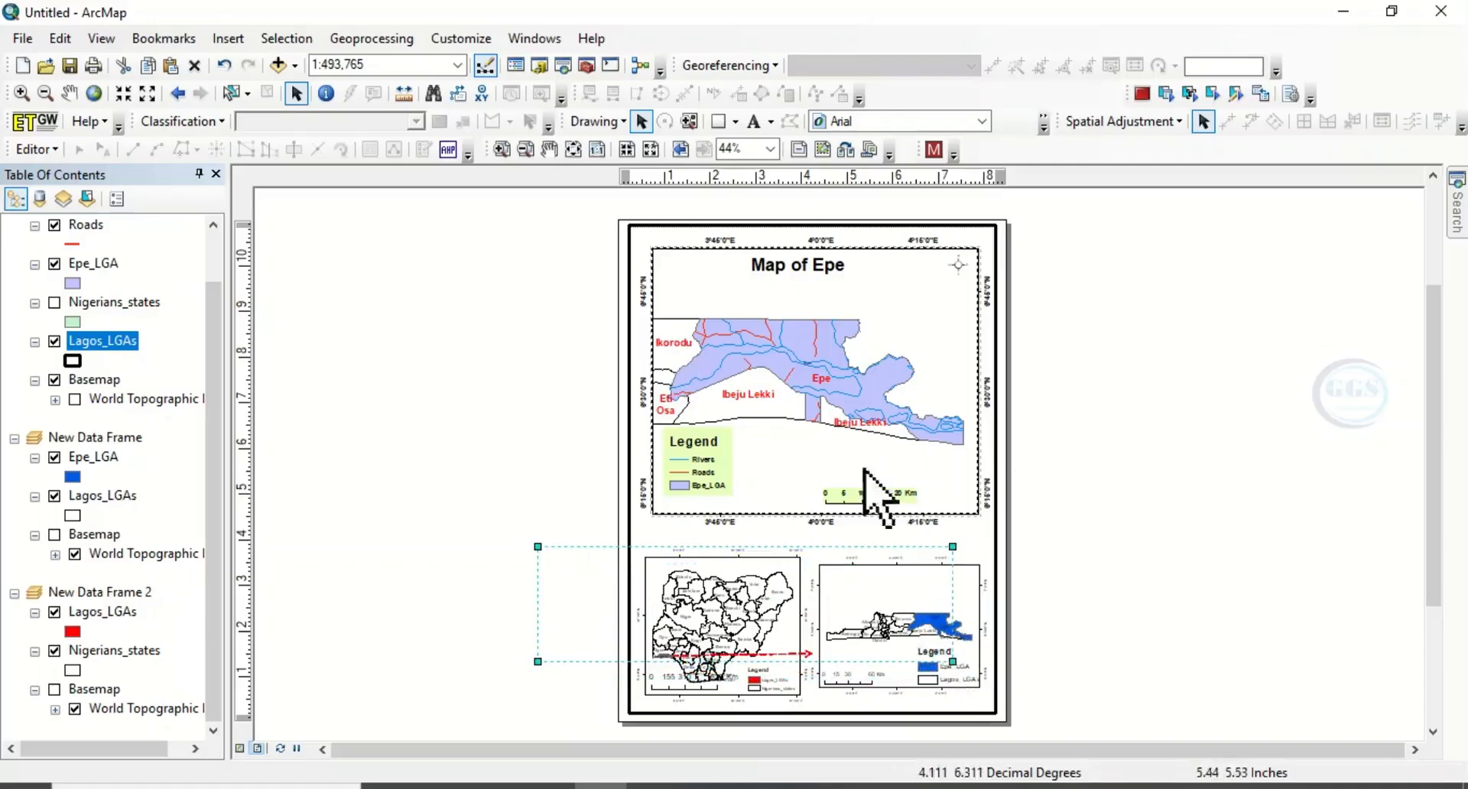
- Insert a second new Microsoft Word Document object into the layout
click(236, 46)
click(285, 312)
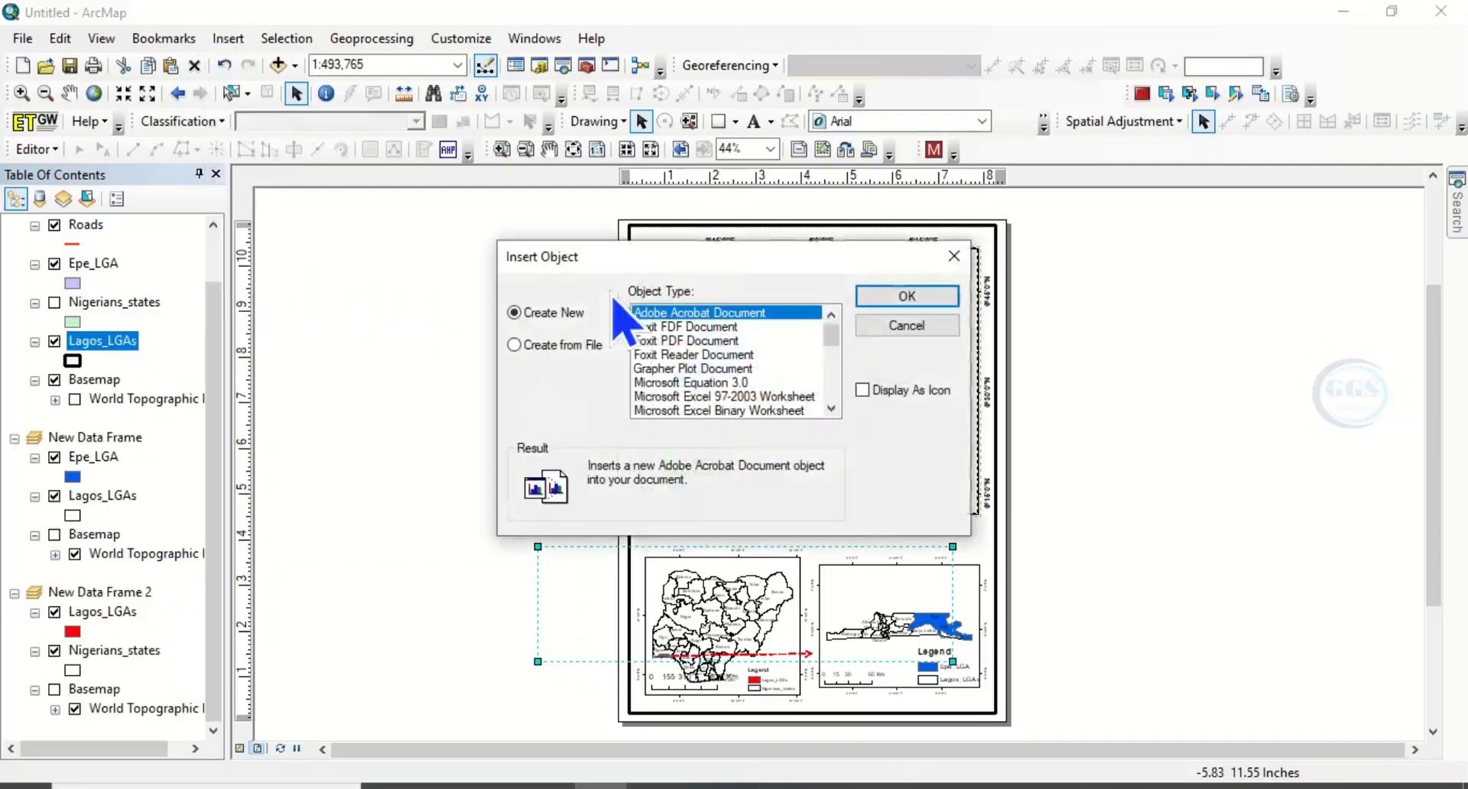
scroll(830, 367, down, 5)
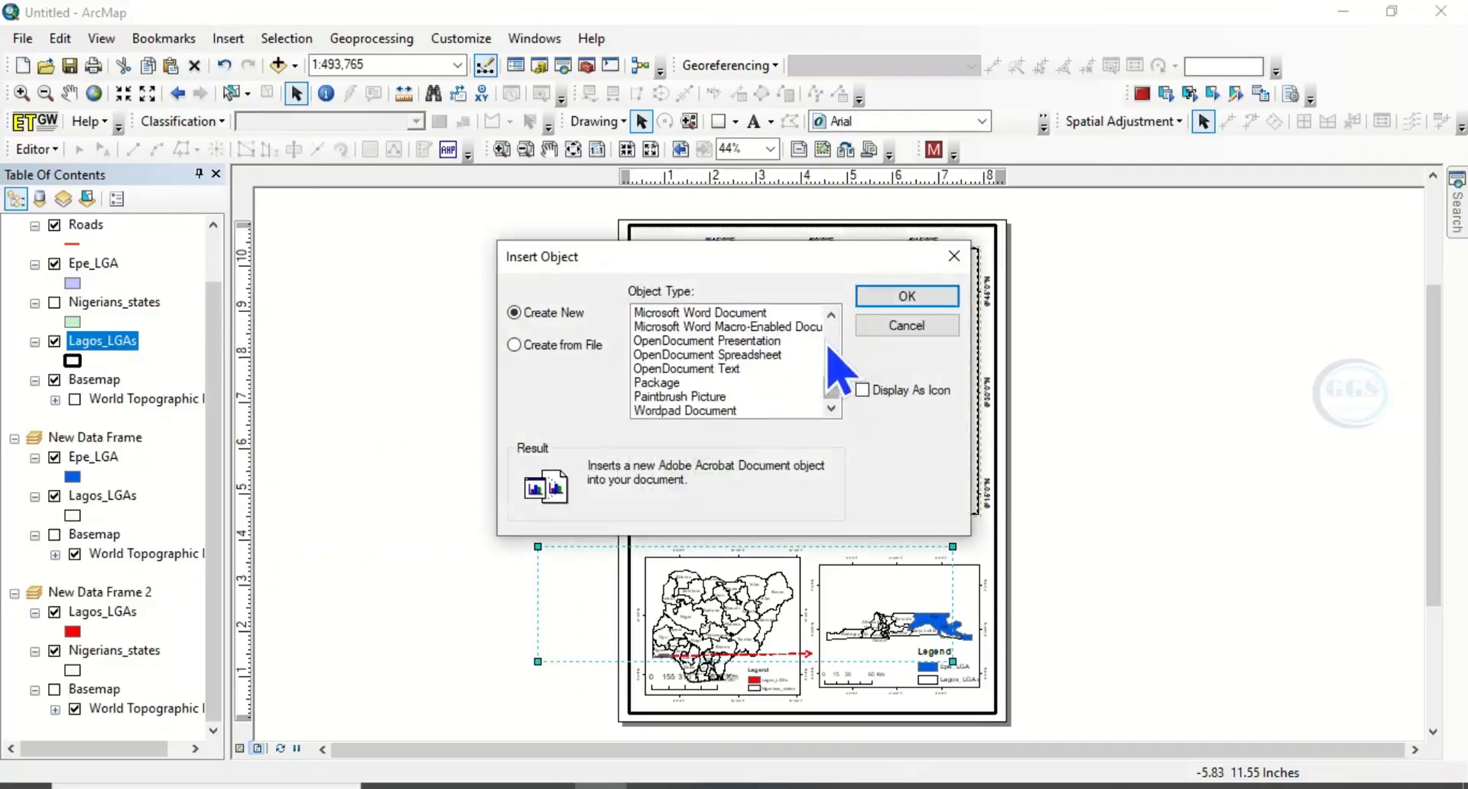
click(719, 314)
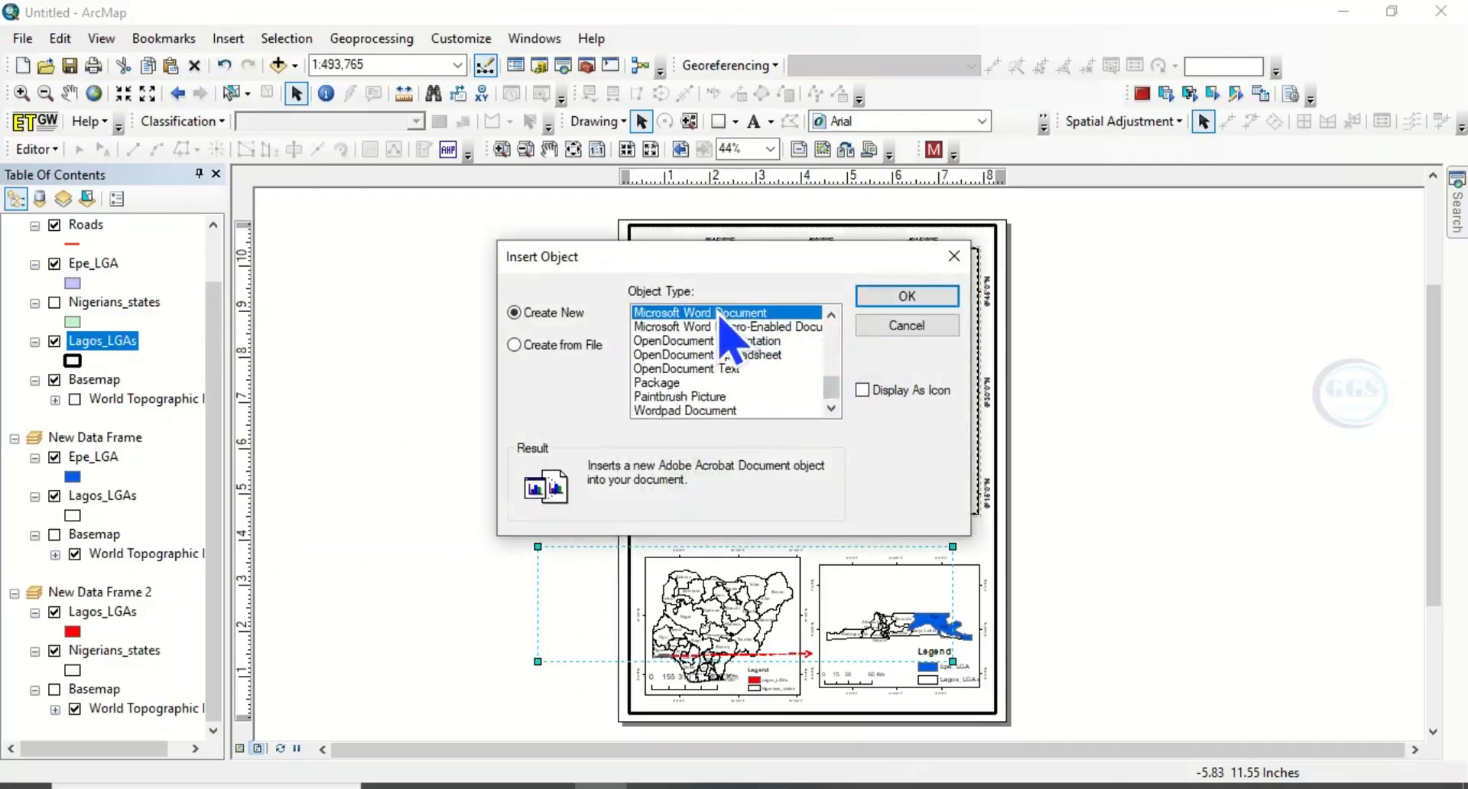
click(902, 299)
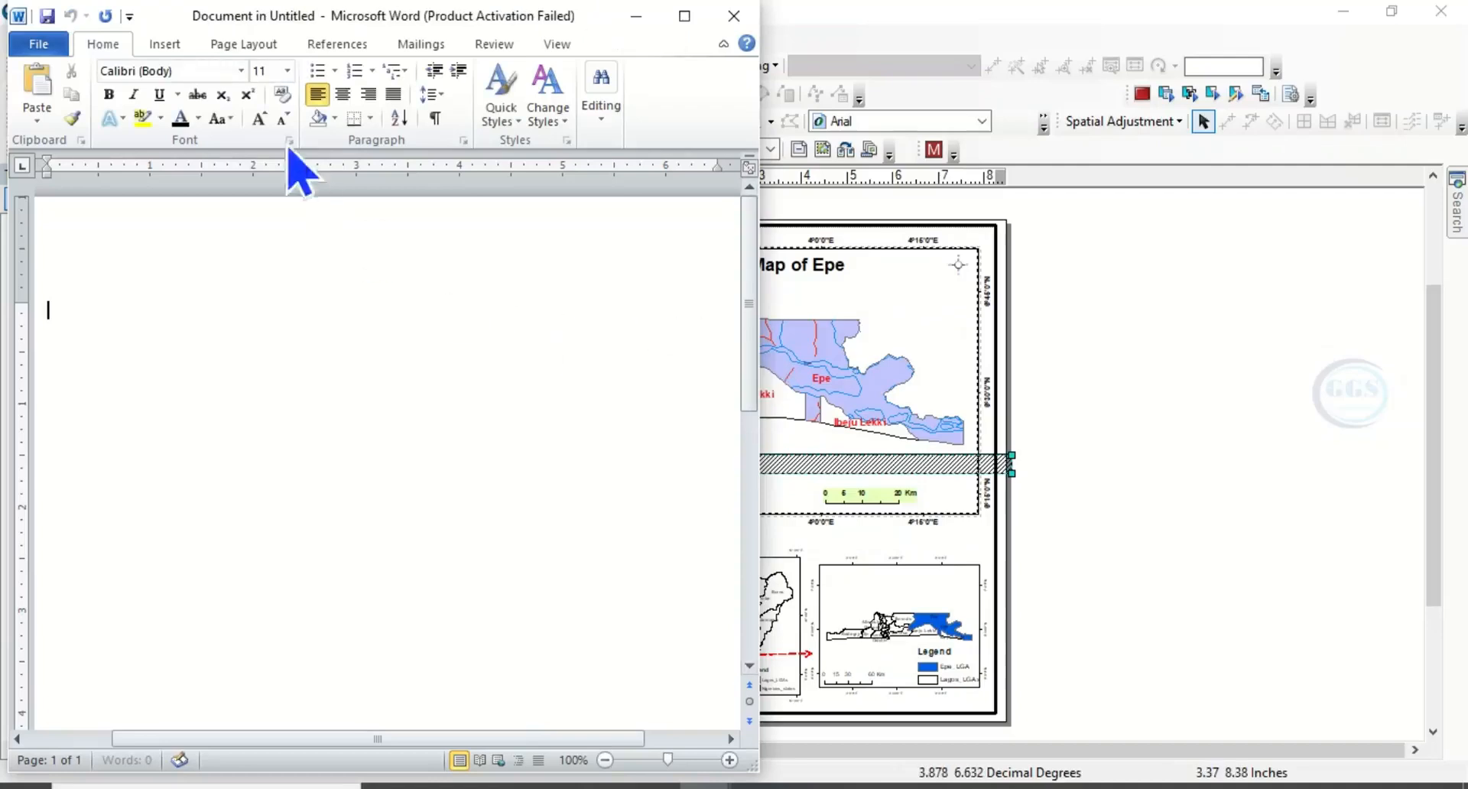
- Draw a straight vertical arrow about 2.2 inches long, pointing up, in the new Word document
click(174, 53)
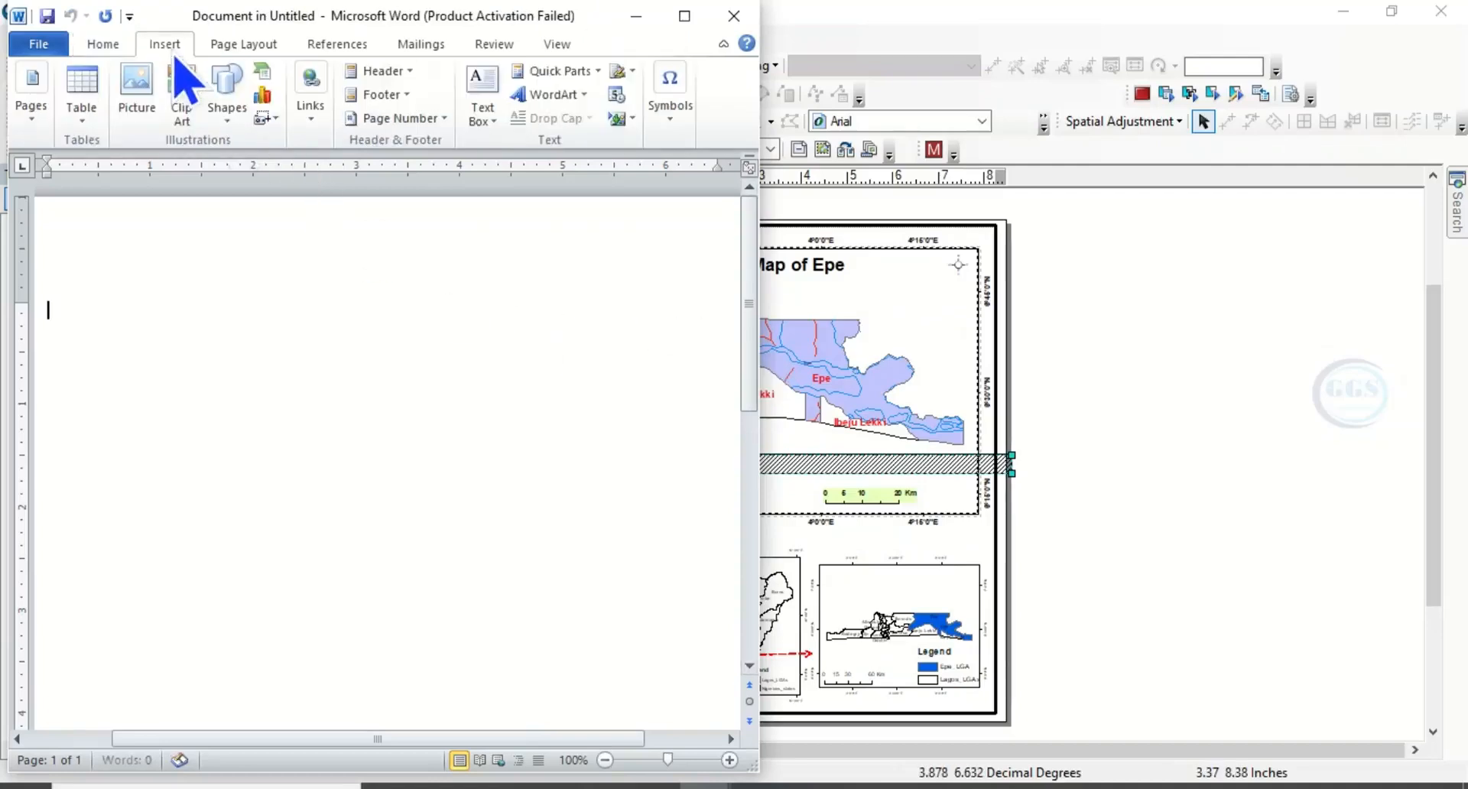
click(226, 96)
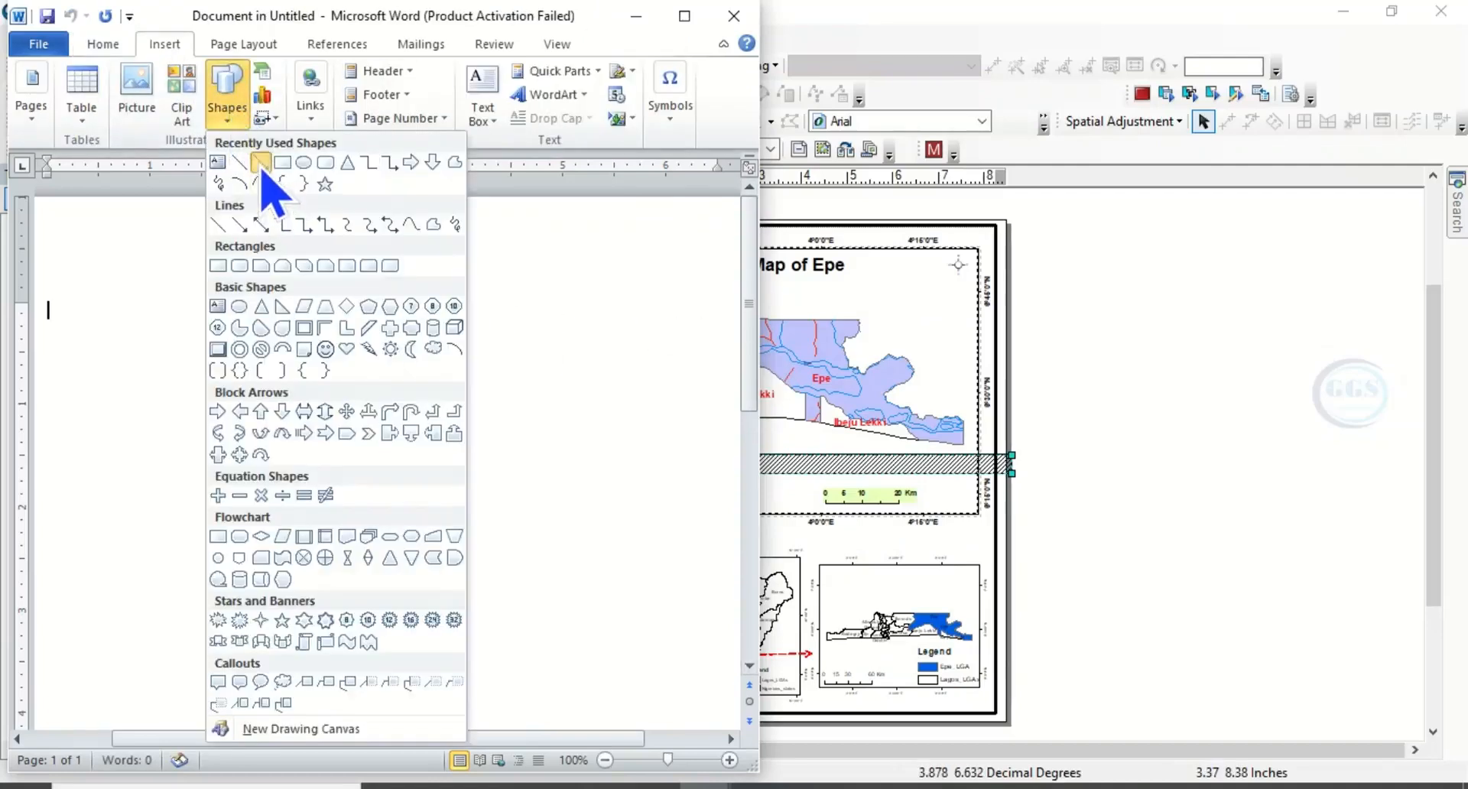
click(261, 163)
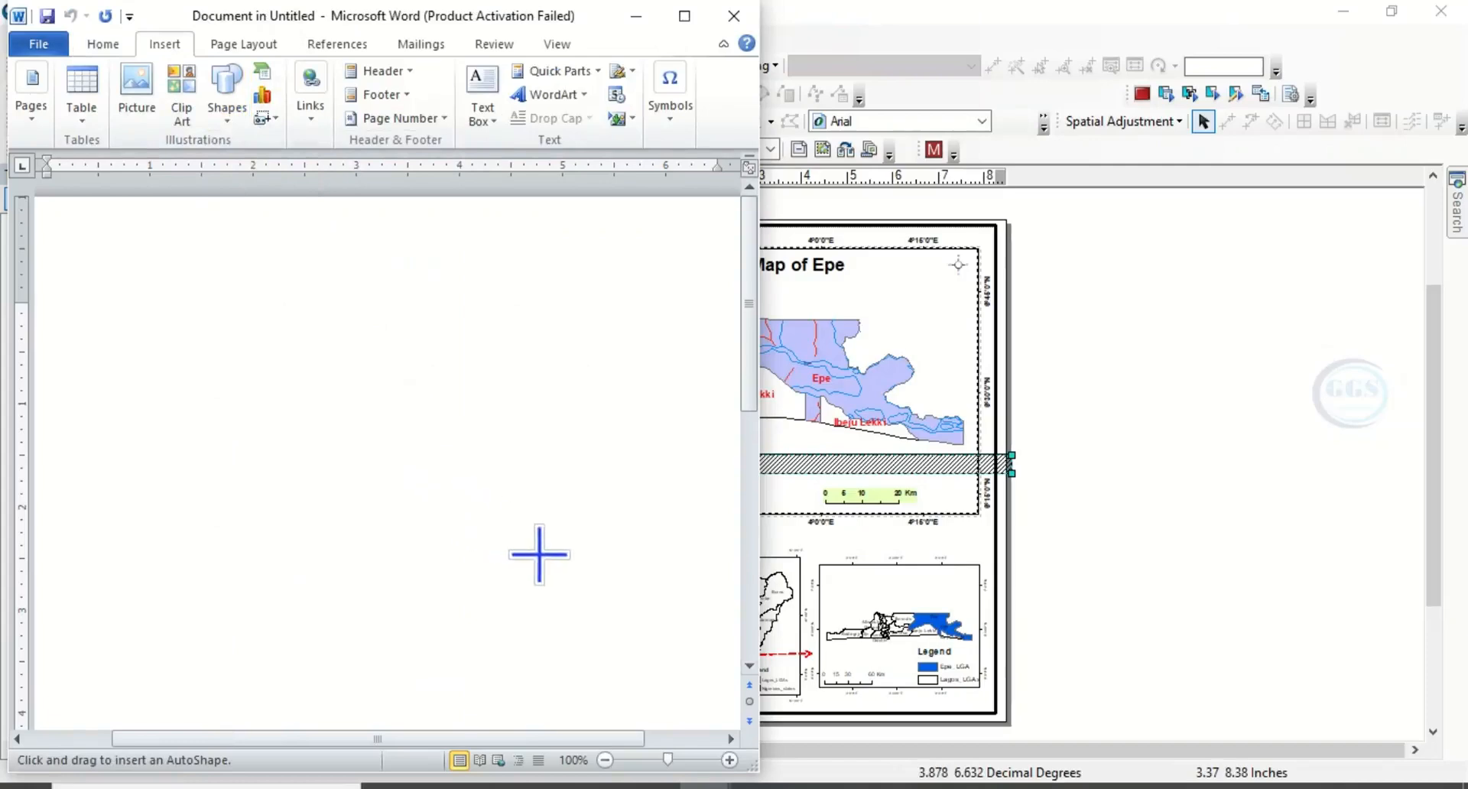
drag(539, 555, 540, 321)
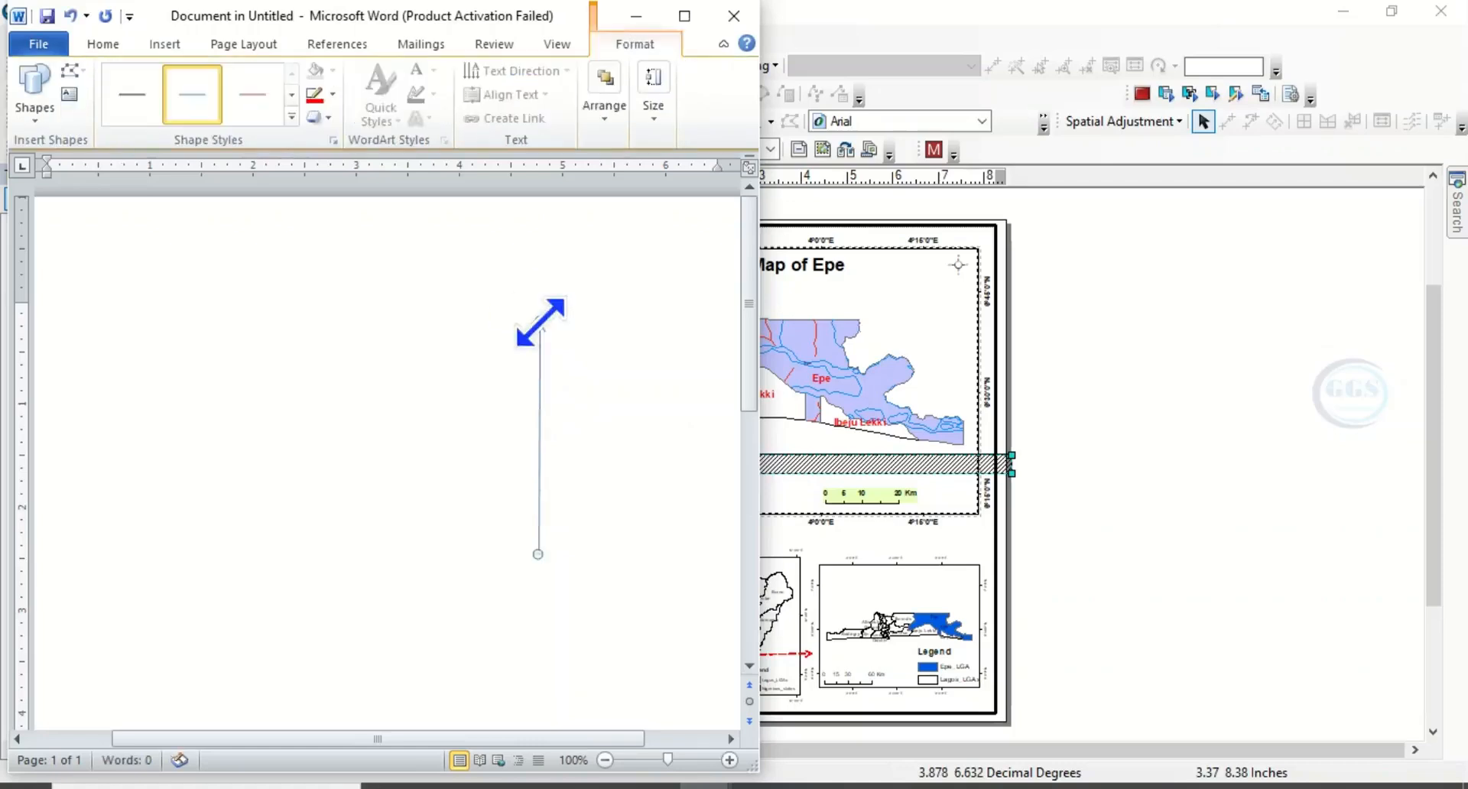
- Give the vertical arrow a light blue outline with a long-dash line style
click(333, 94)
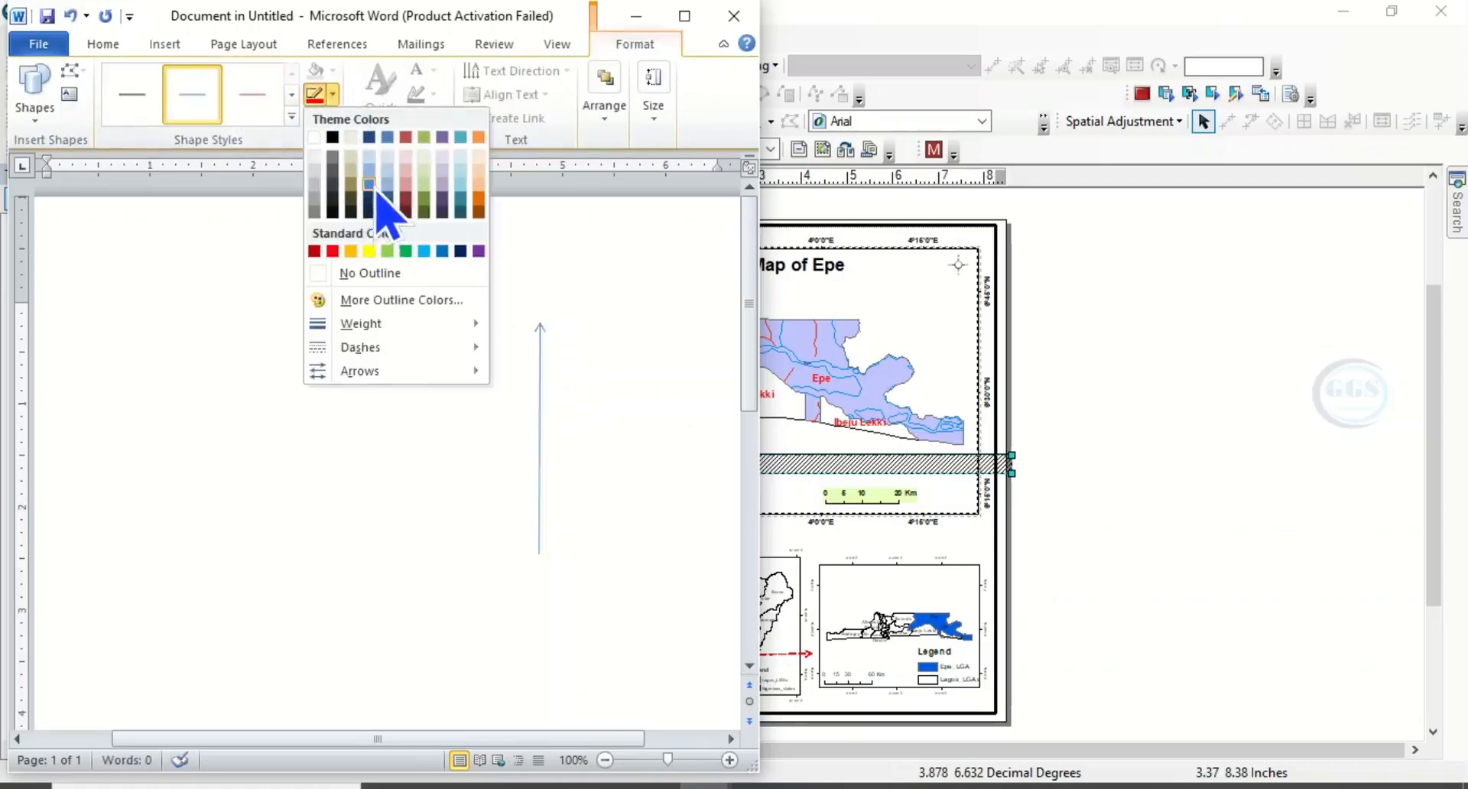
click(424, 252)
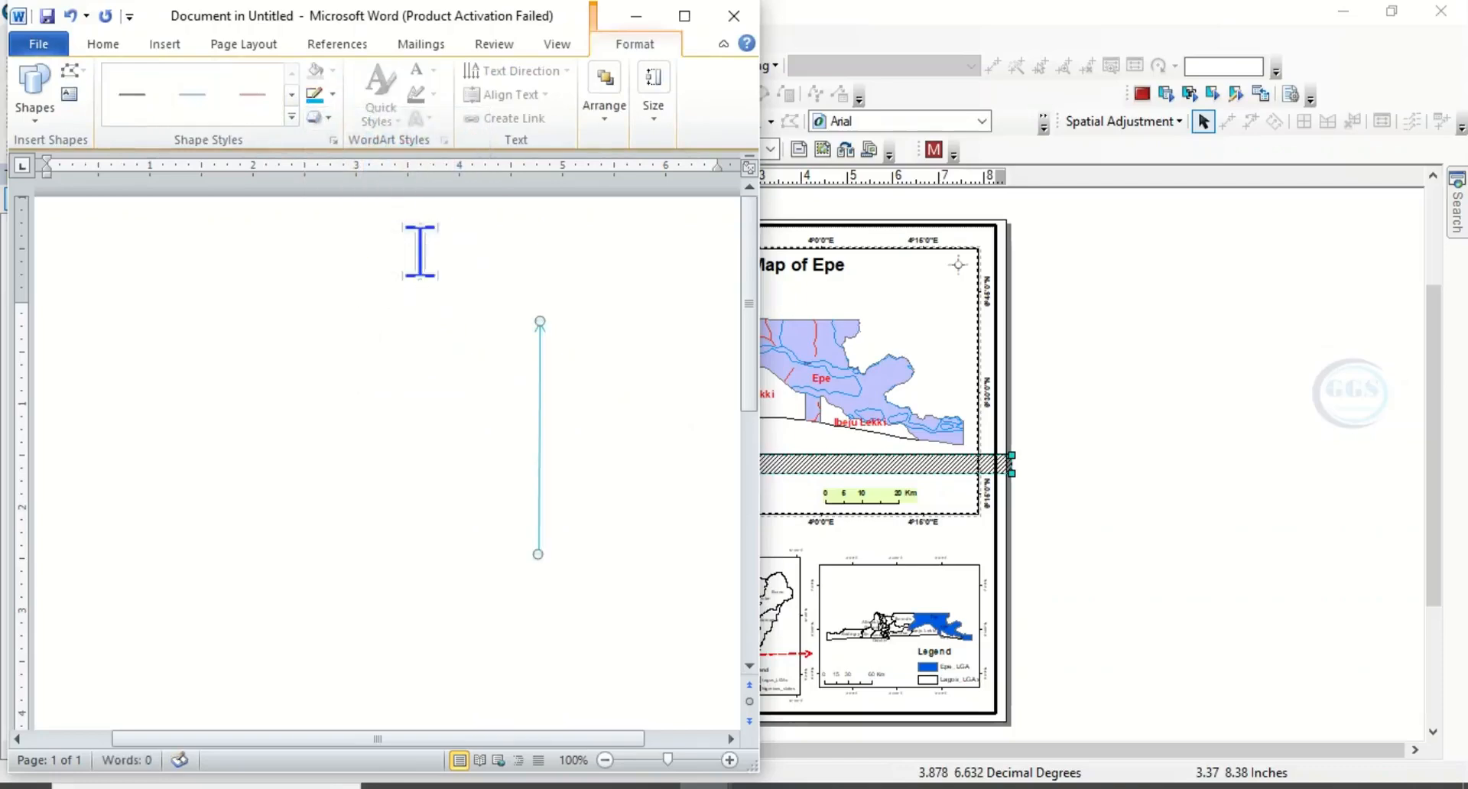
click(334, 94)
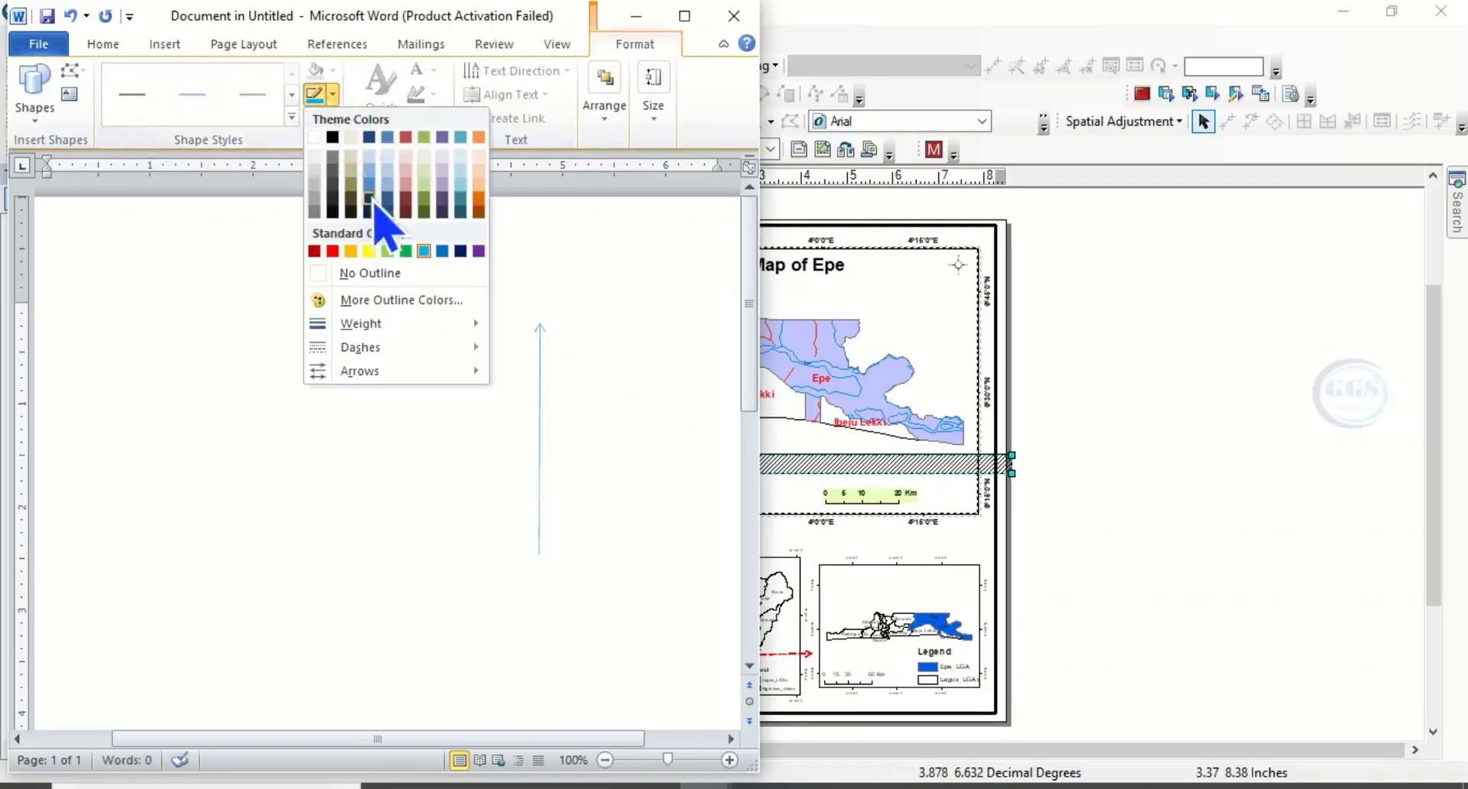
mouse_move(406, 347)
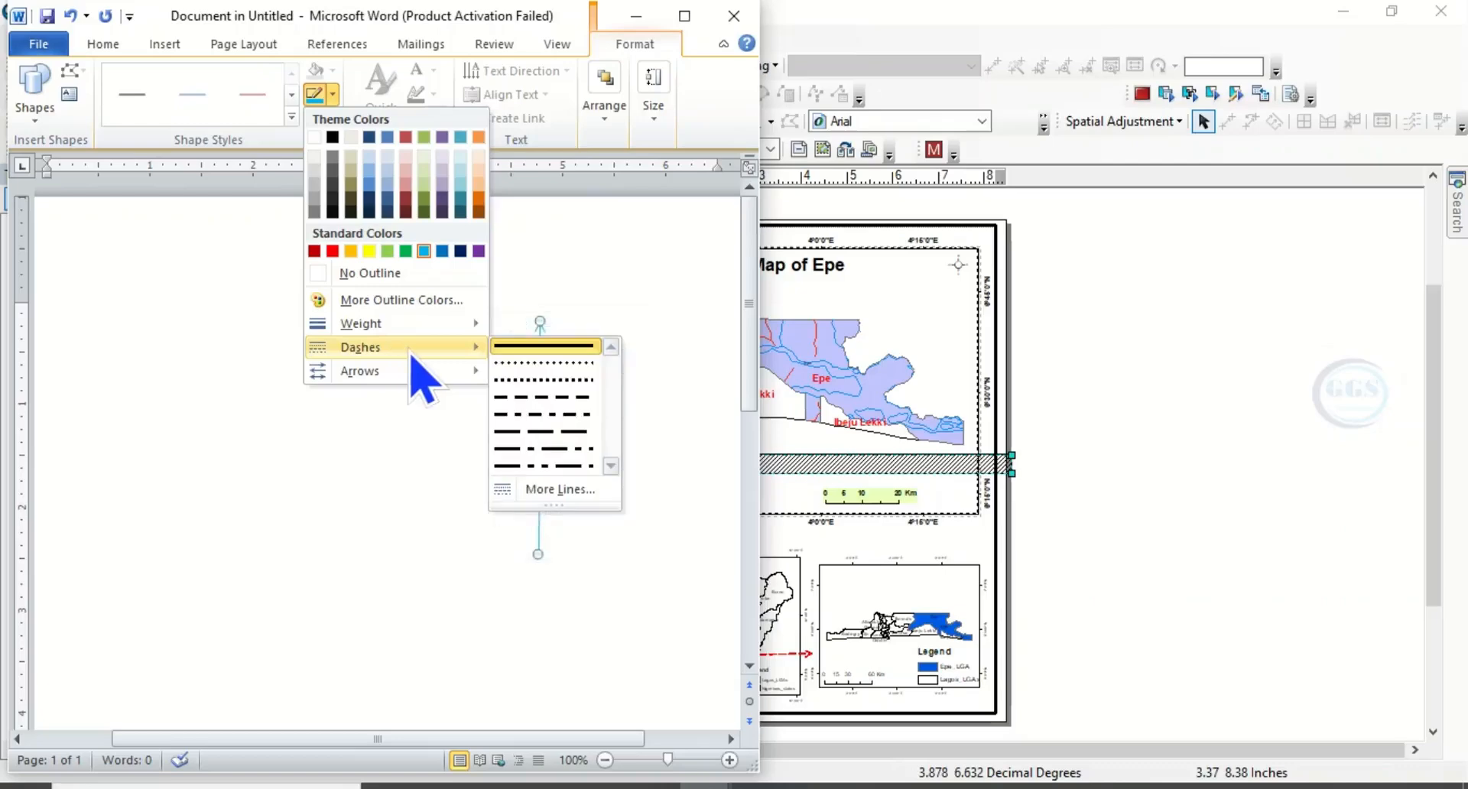
click(539, 433)
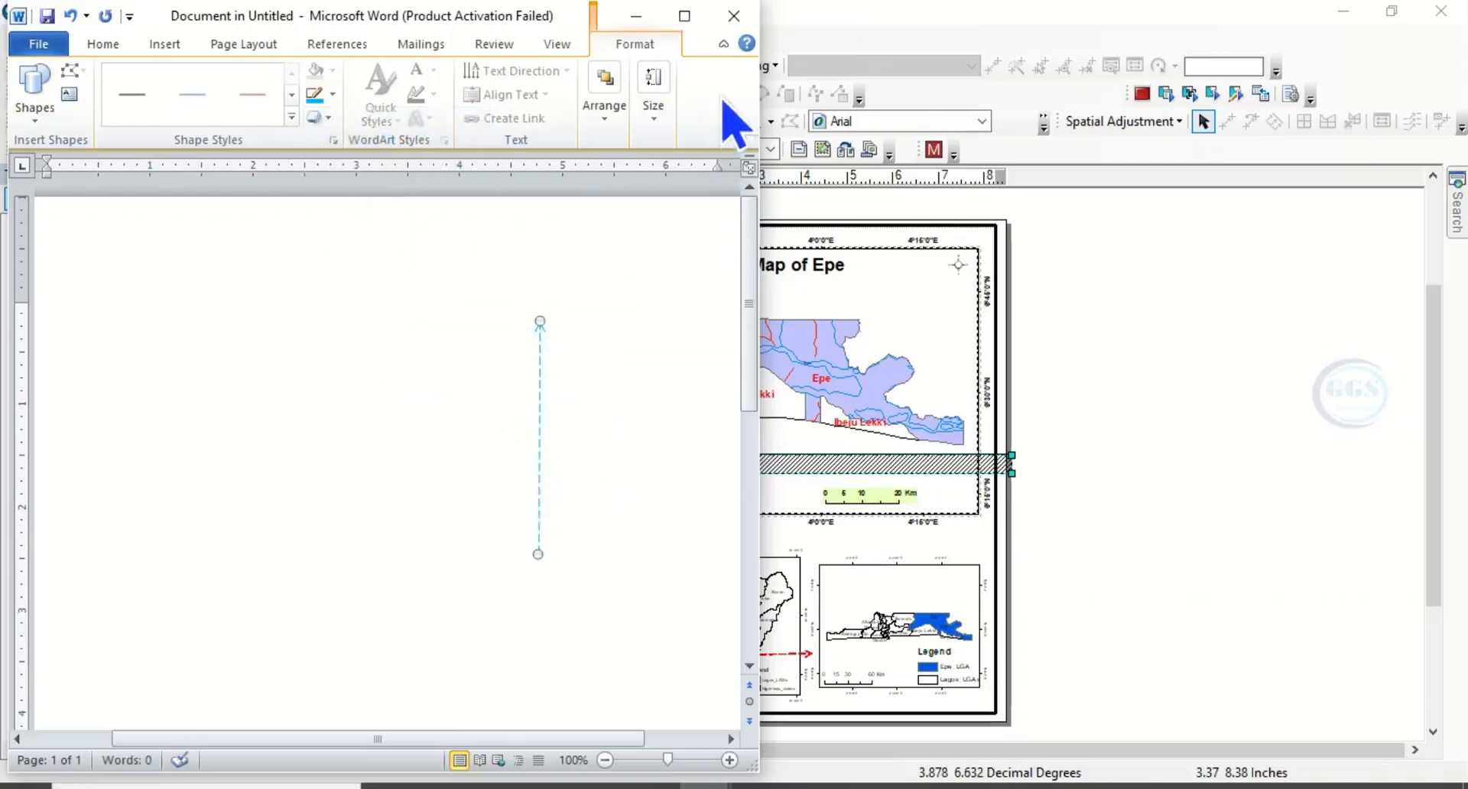
- Return to the ArcMap layout and position the blue arrow to run from Epe on the Lagos inset up to the main map frame
click(730, 18)
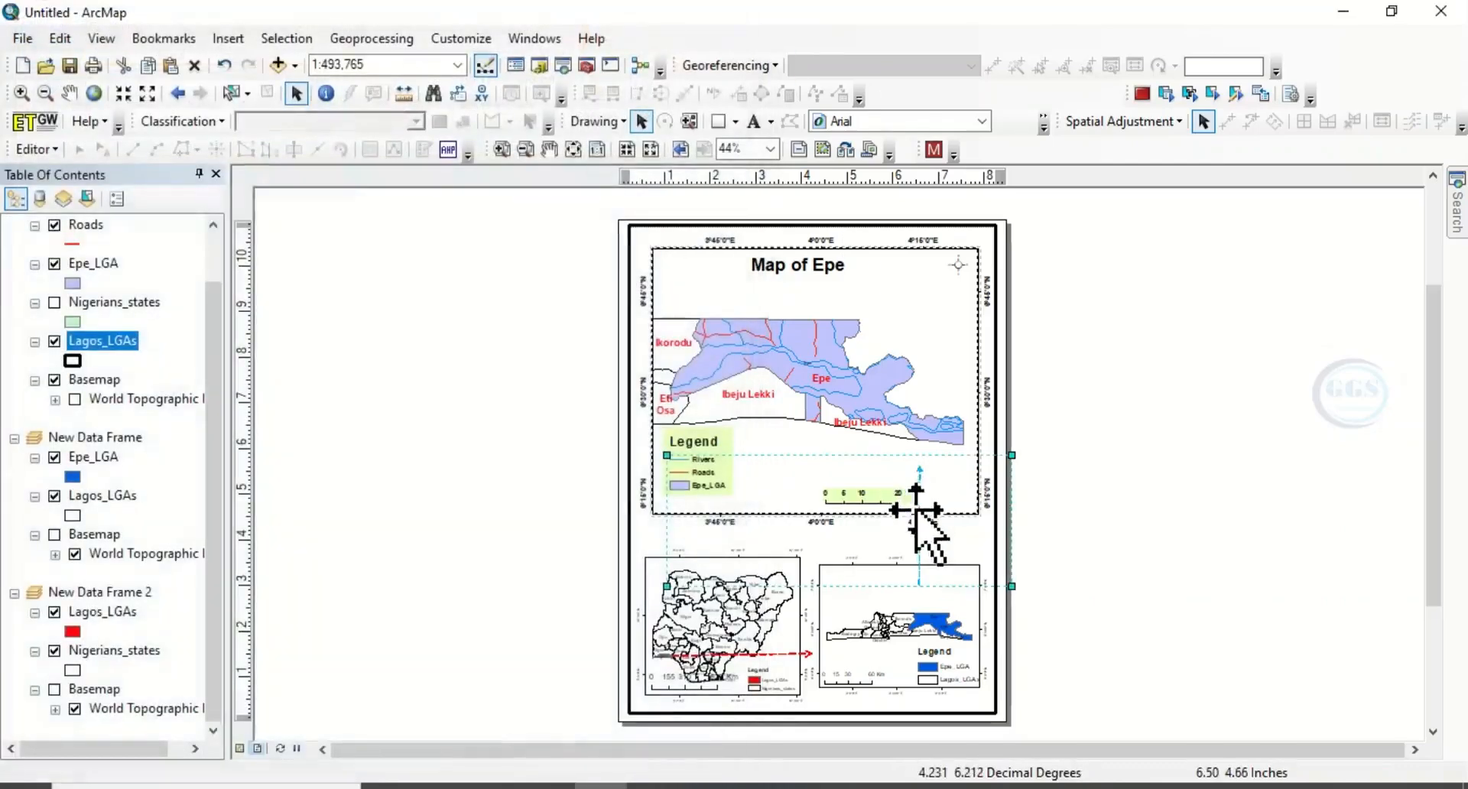
drag(923, 486, 934, 508)
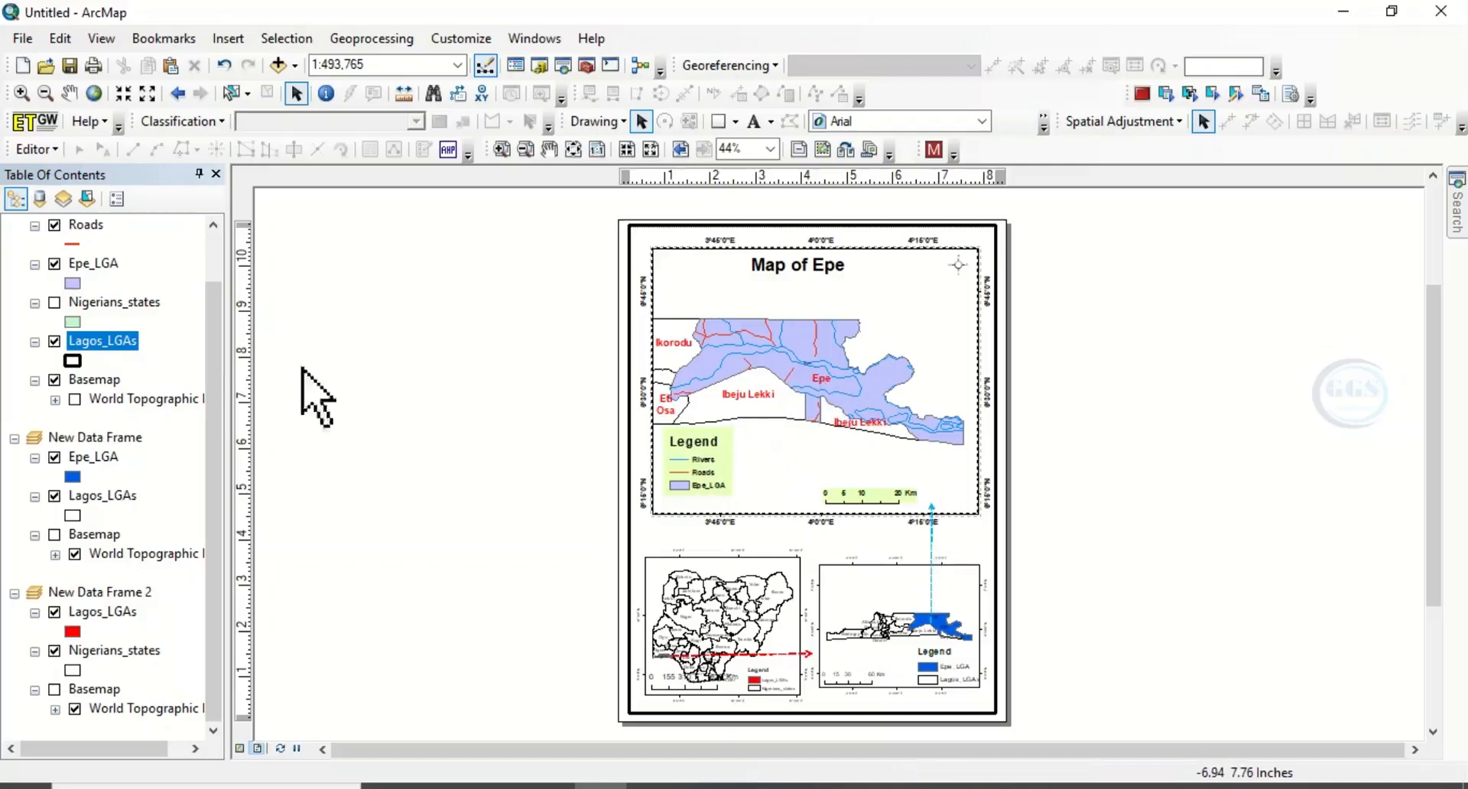
- Turn on the World Topographic Map in the main data frame and the Basemap groups in New Data Frame 2 and New Data Frame
click(75, 399)
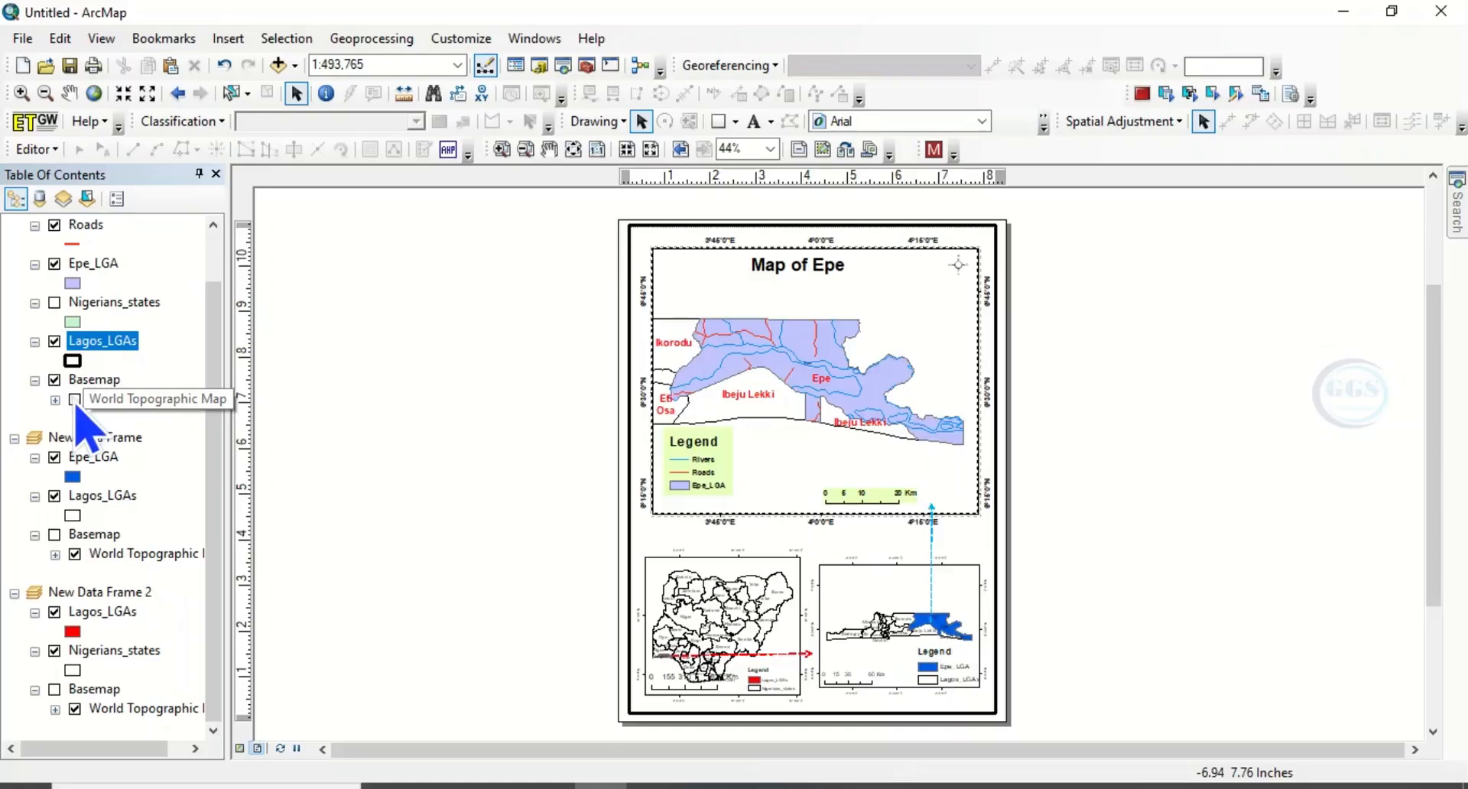
click(75, 399)
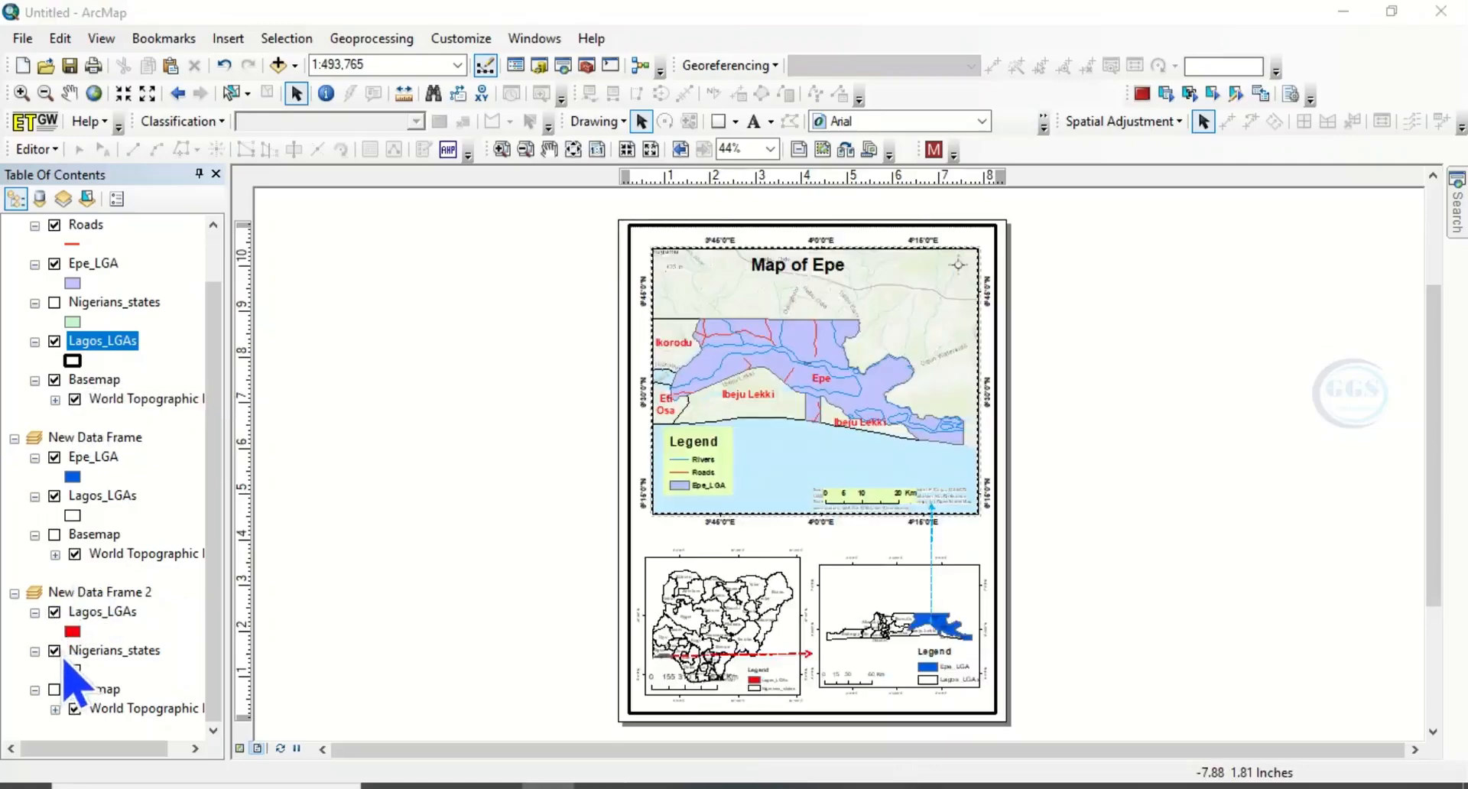
click(55, 689)
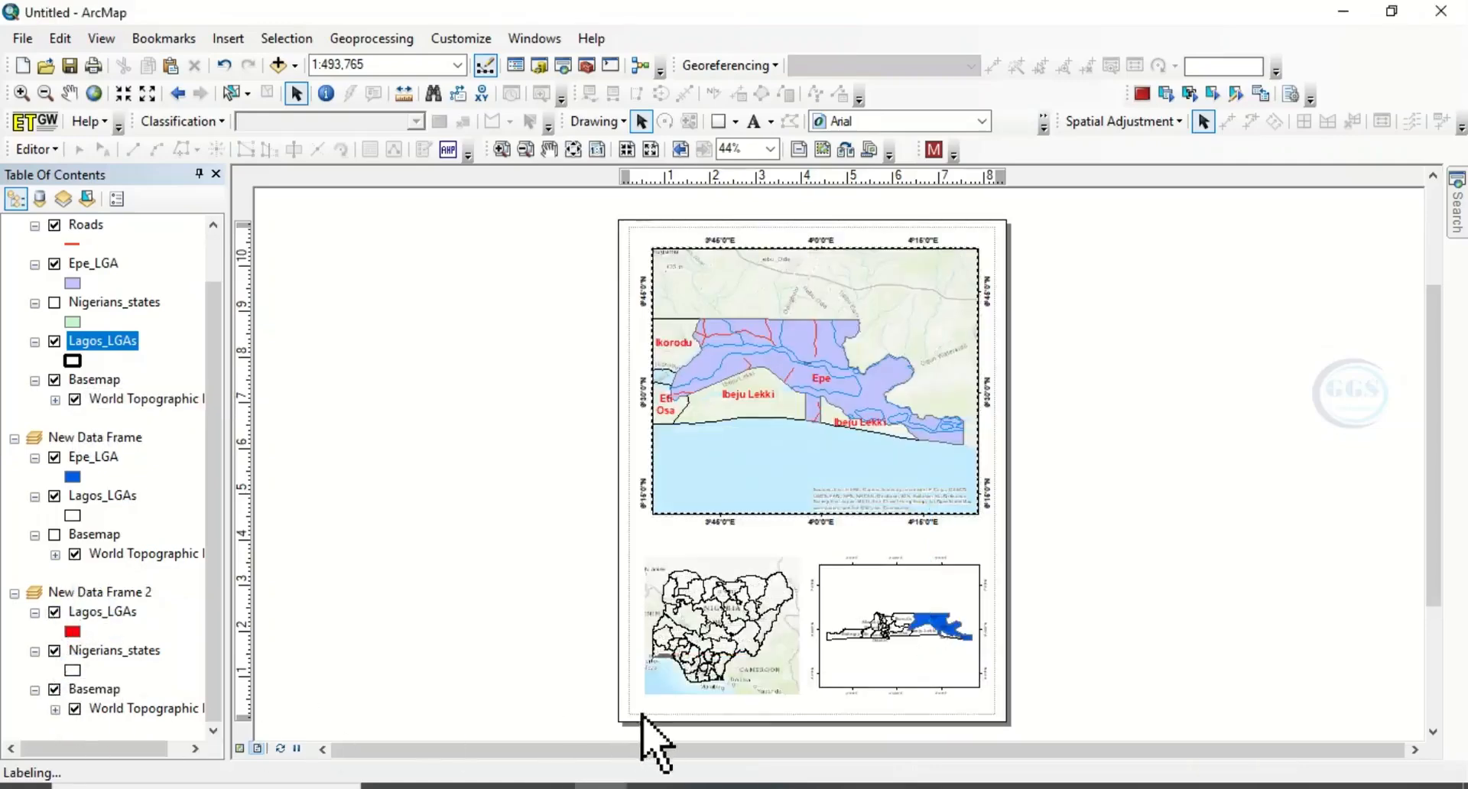
click(55, 535)
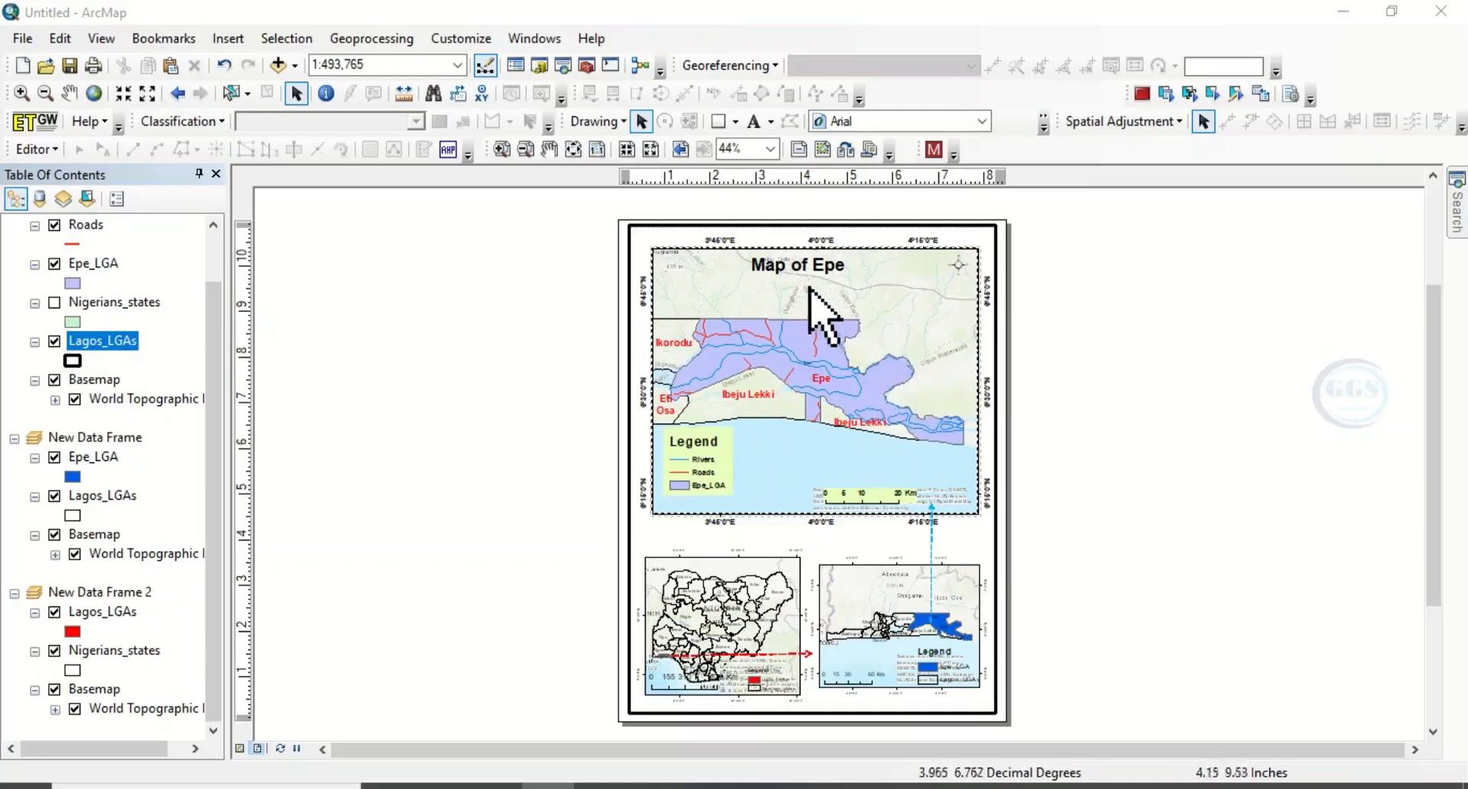
- Export the map layout as a PNG named "Study area map" at 400 dpi into the Lagos folder
click(797, 266)
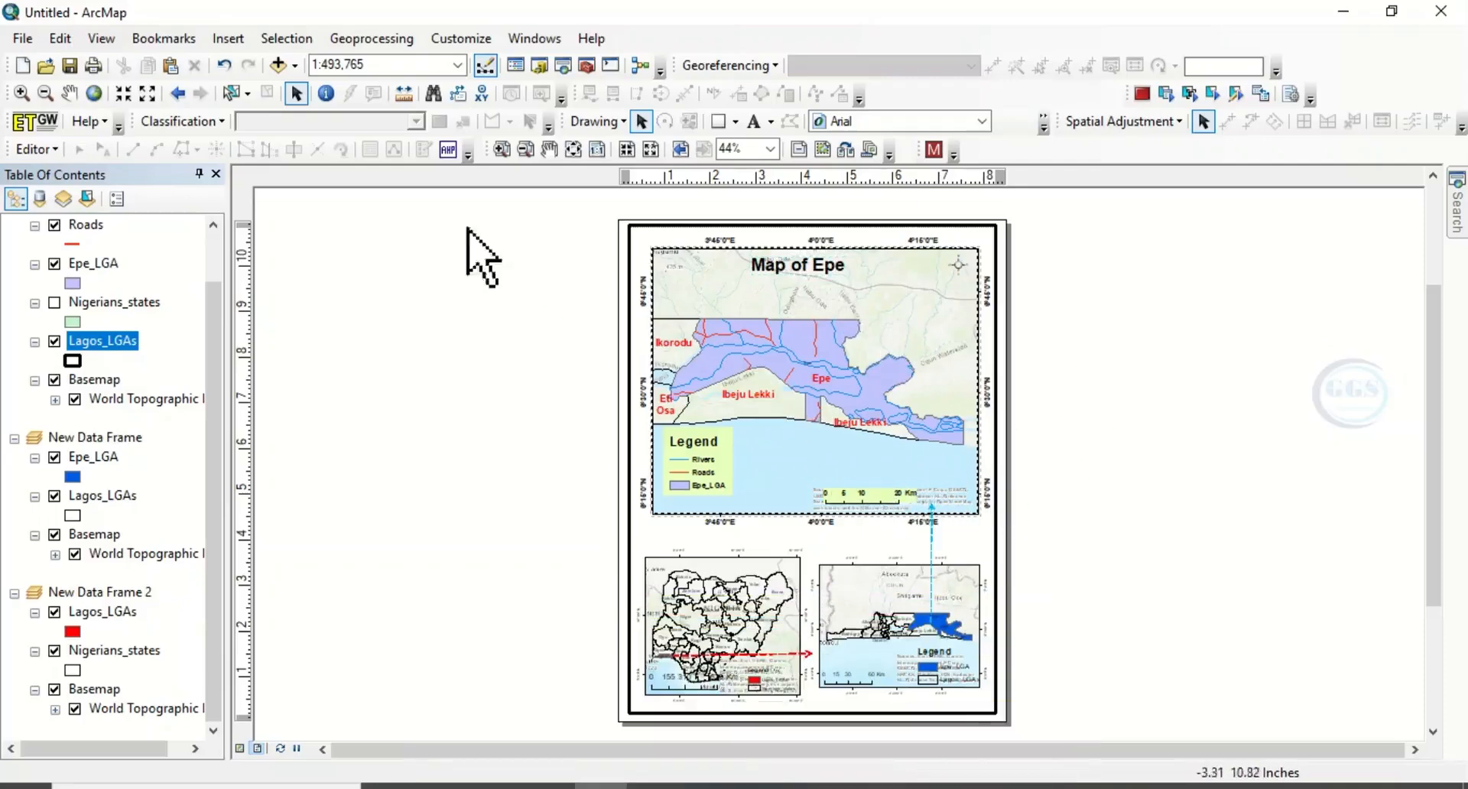
click(25, 38)
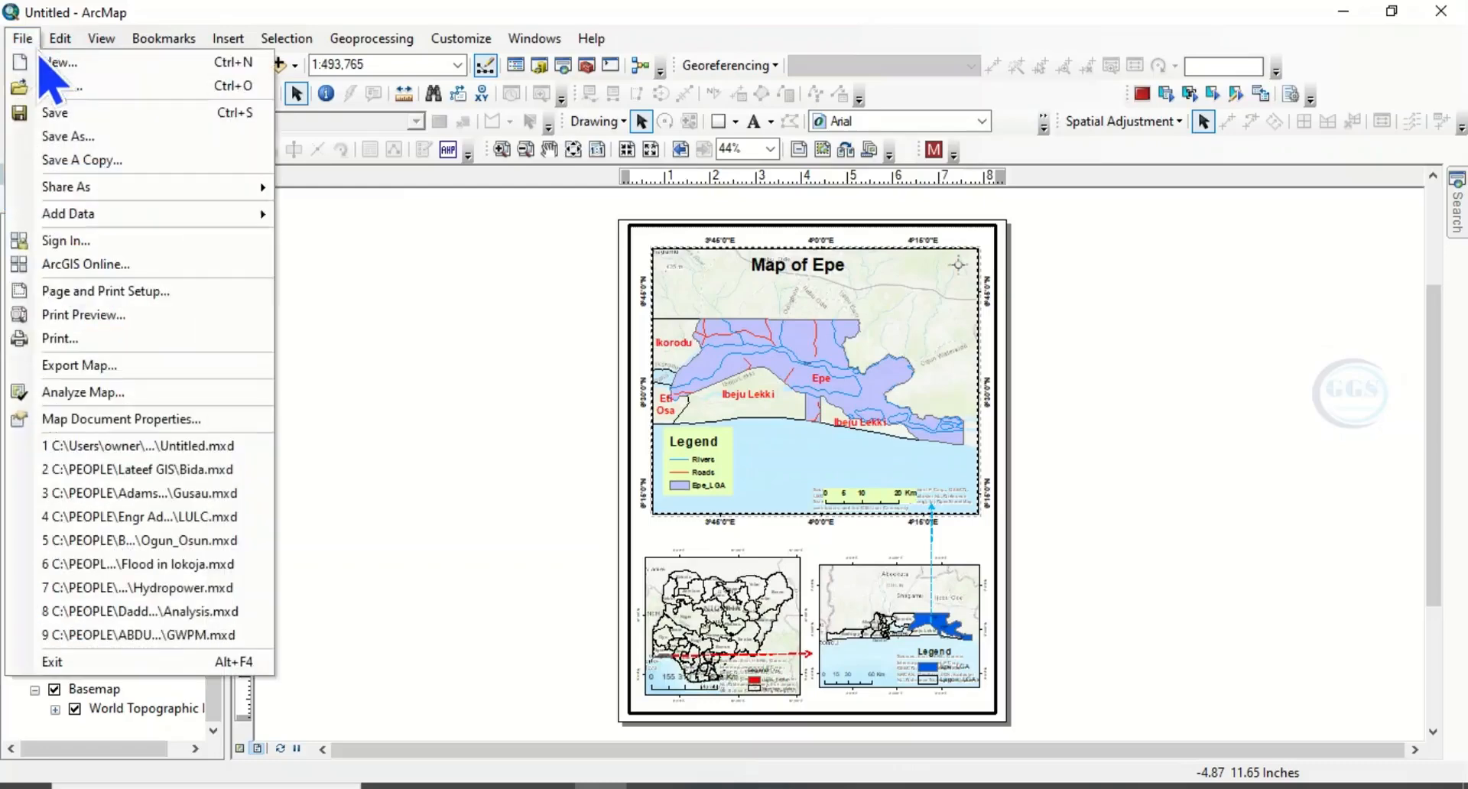
click(108, 371)
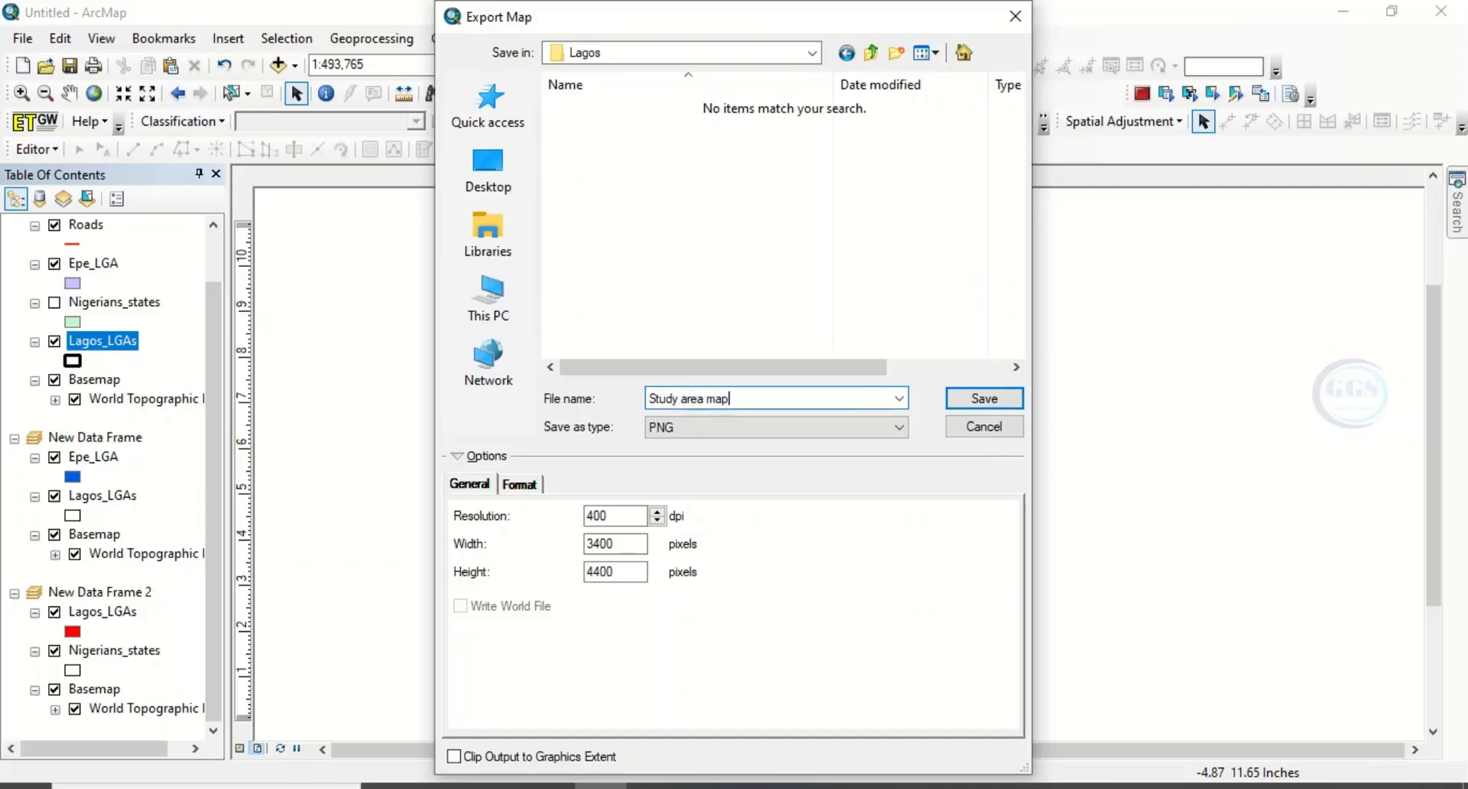
click(984, 398)
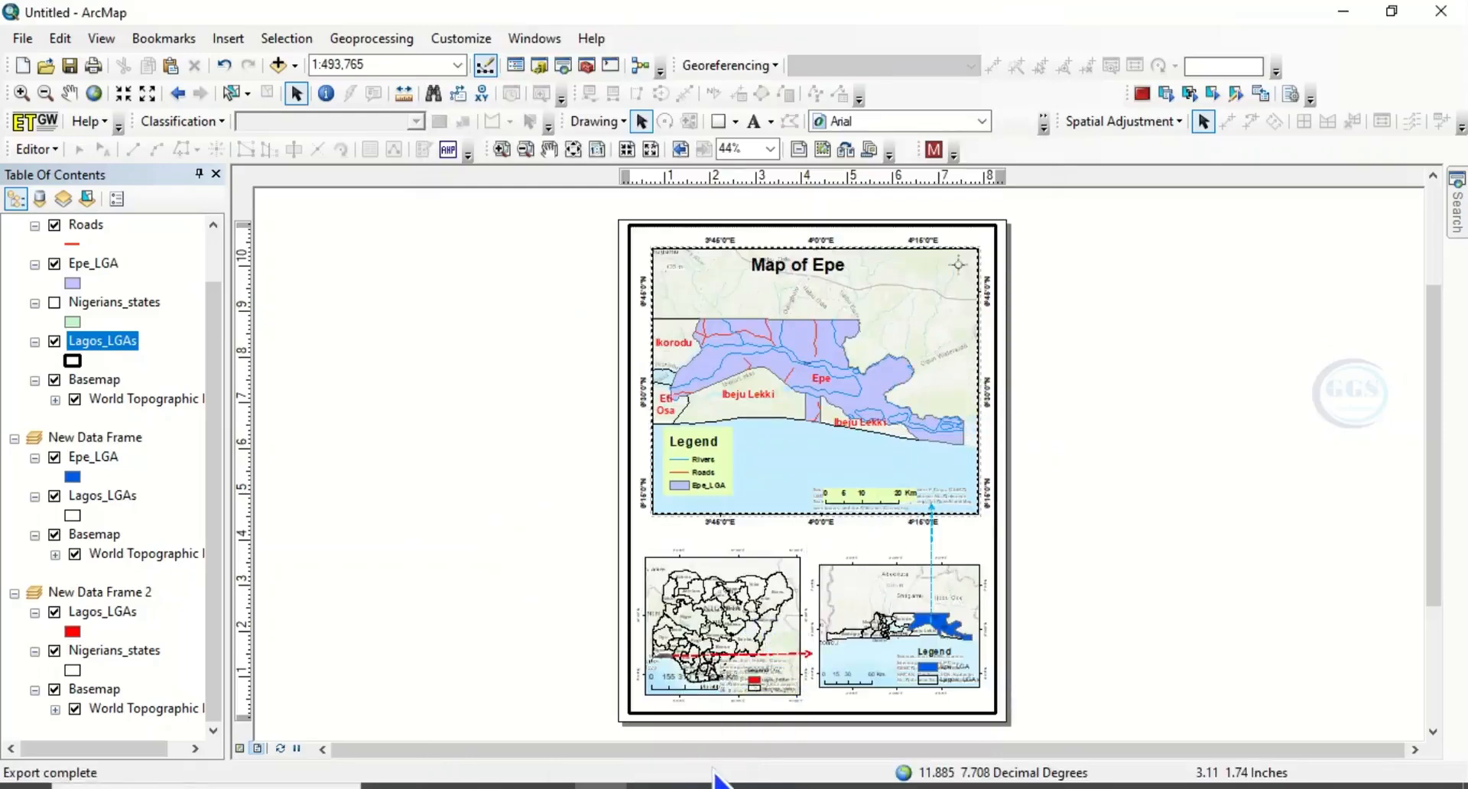
- Open the exported Study area map image from the Lagos folder inside EXERCISE and examine its main map, insets, legends and connecting arrows up close
mouse_move(390, 786)
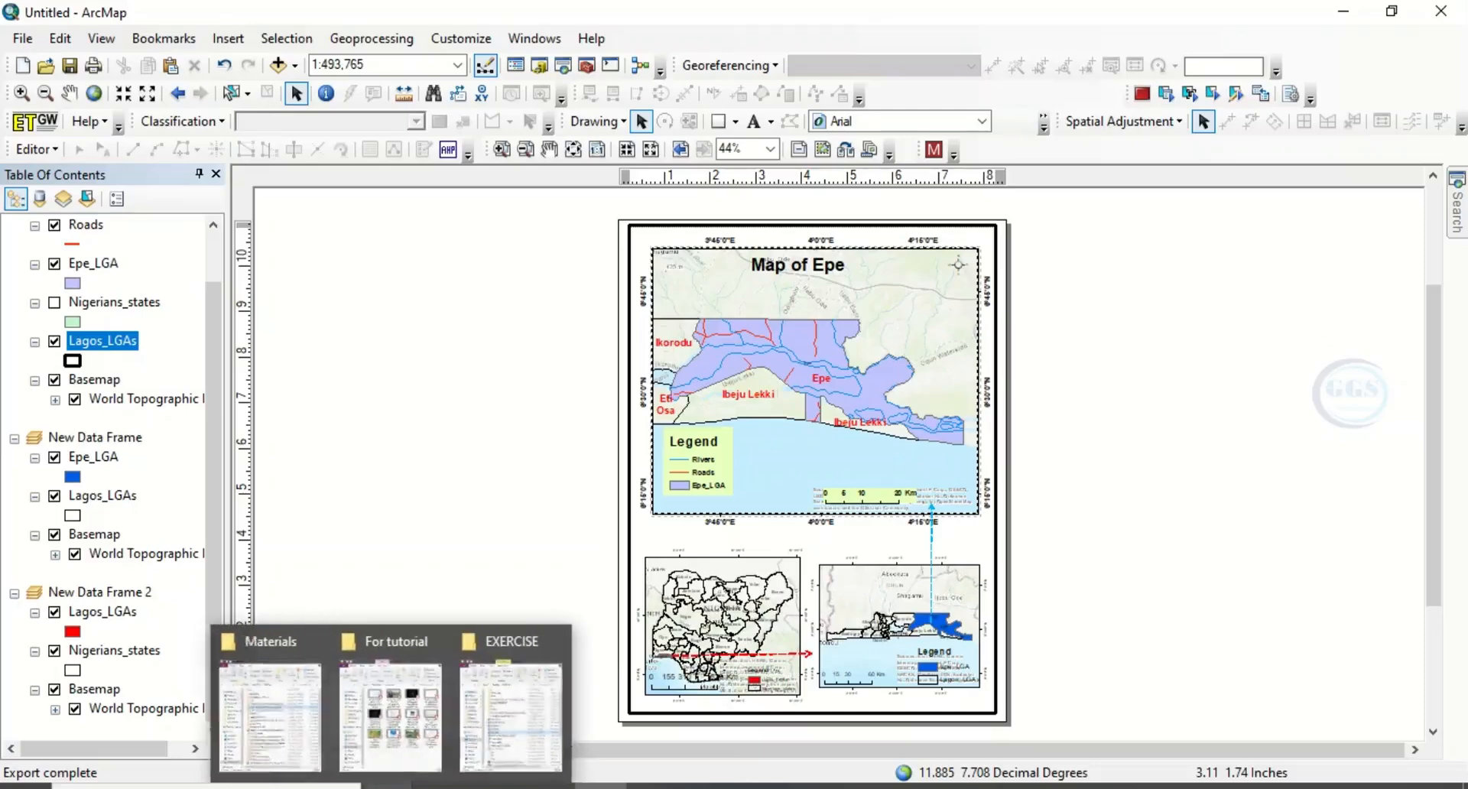
click(492, 761)
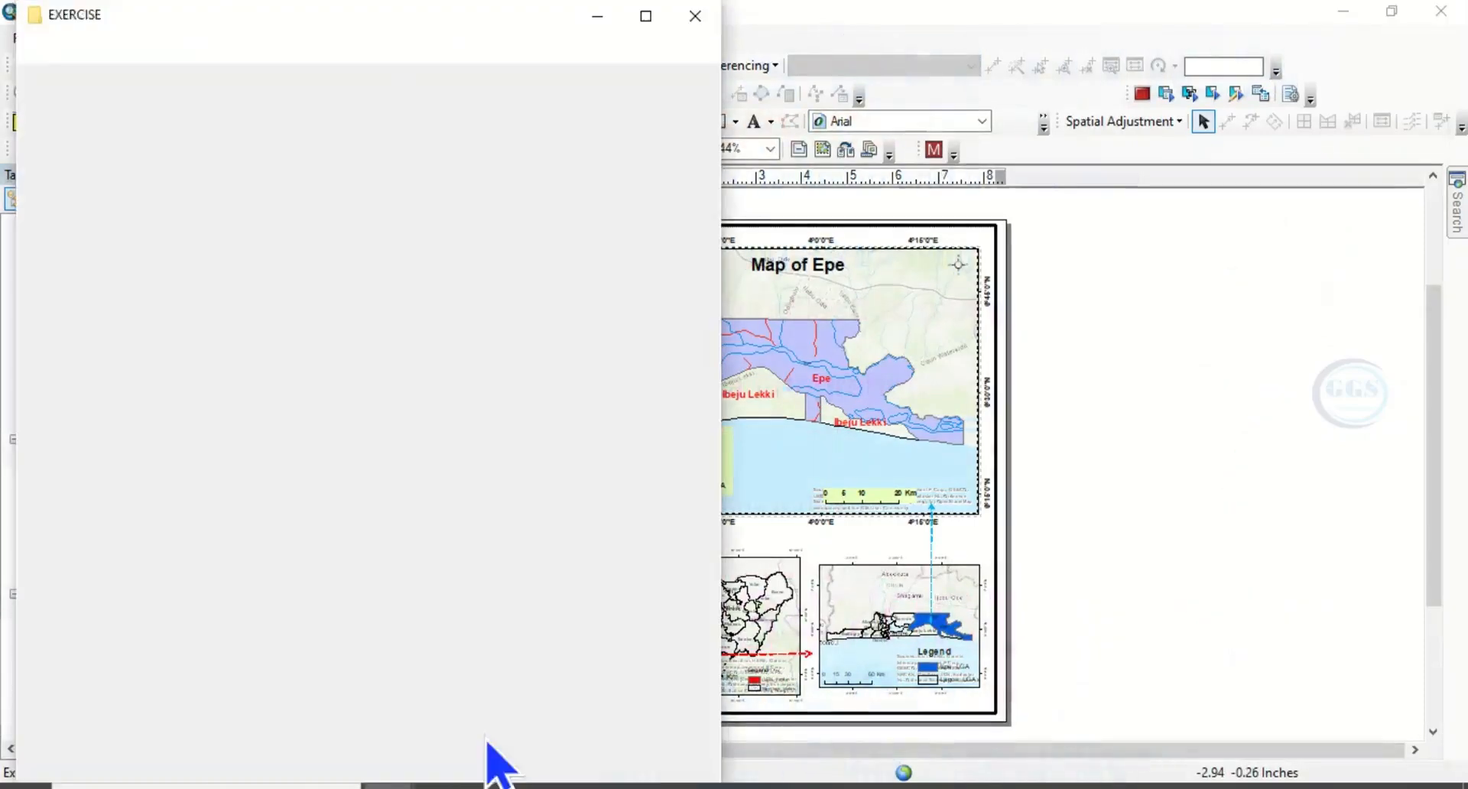
double_click(246, 242)
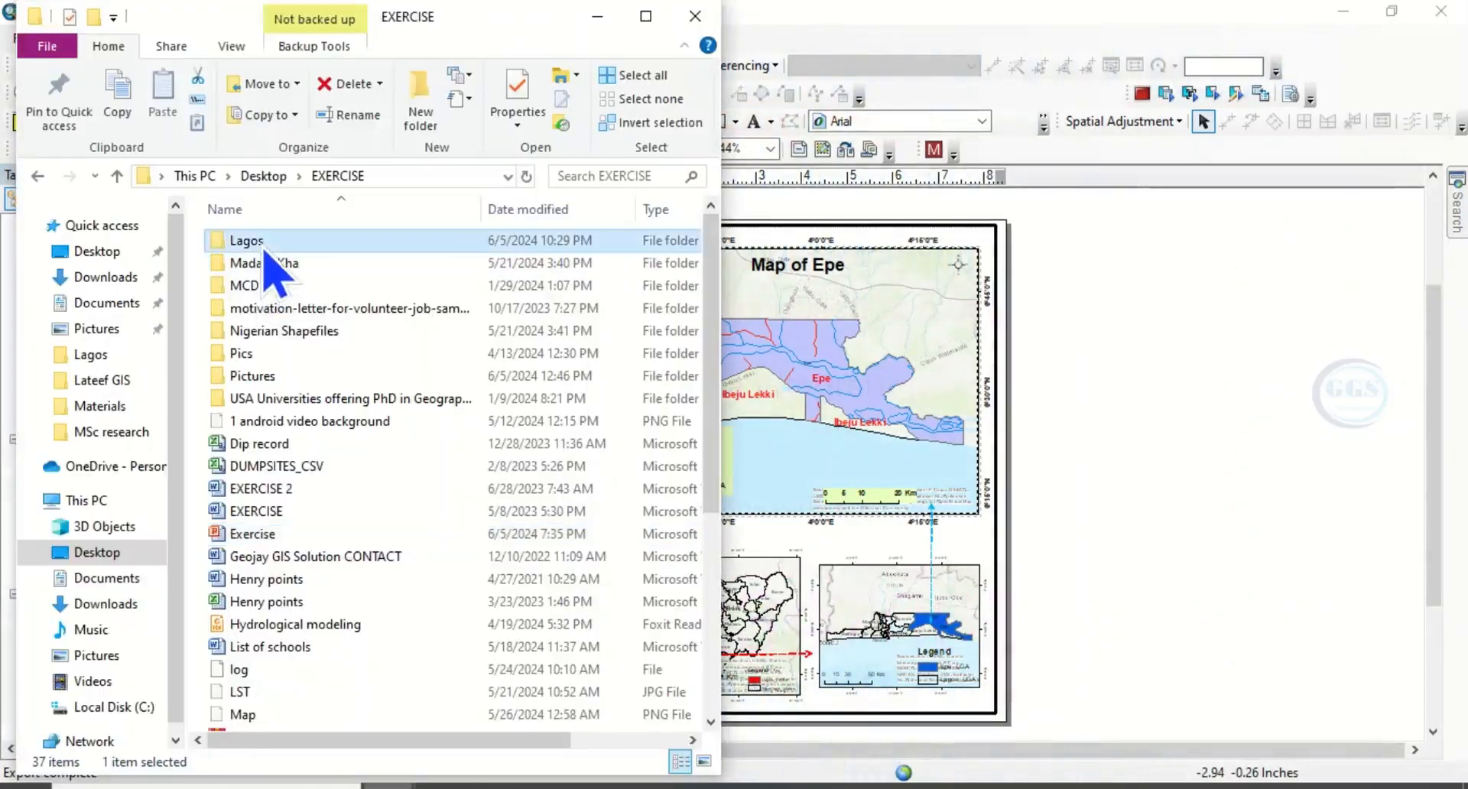
scroll(356, 508, down, 10)
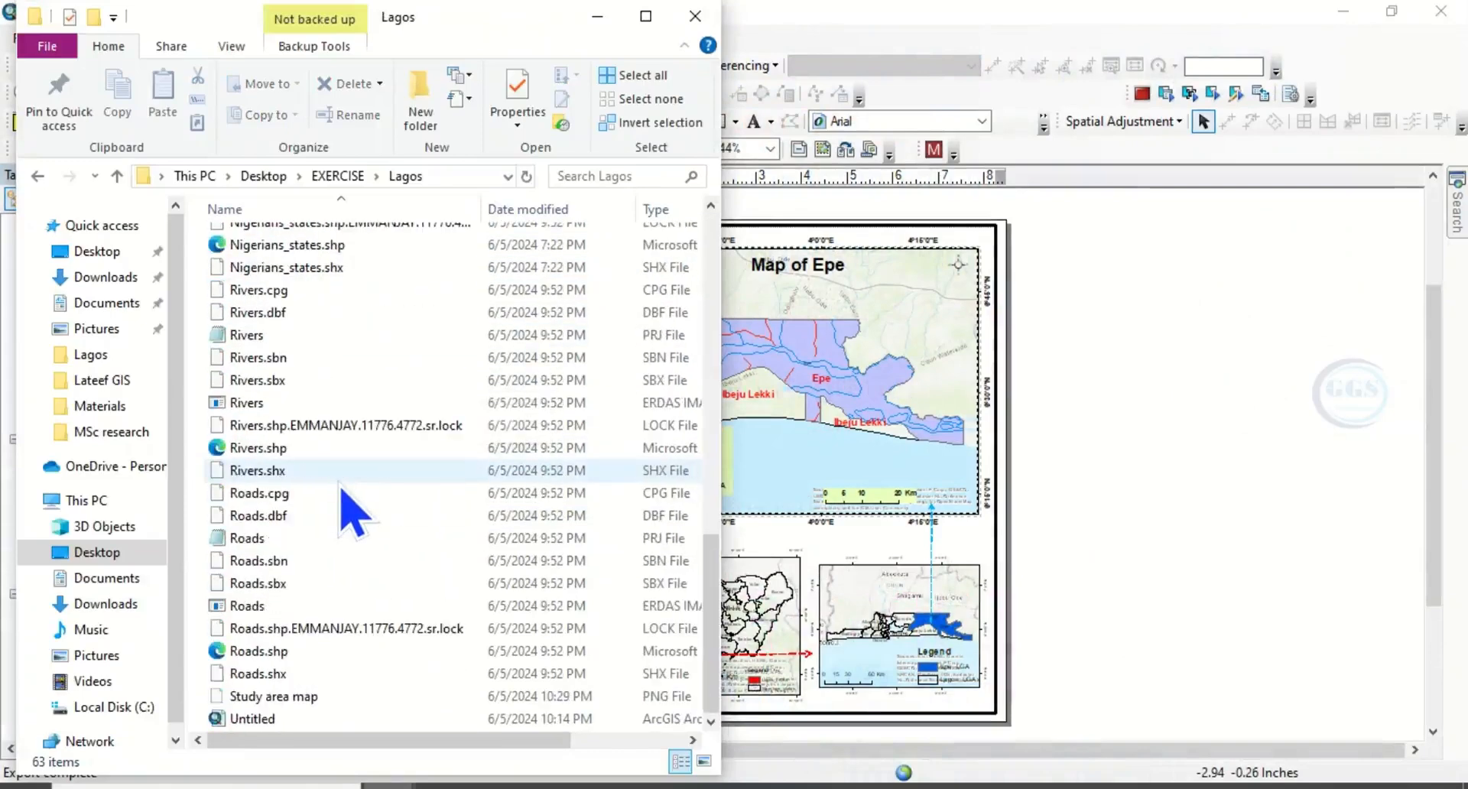
click(274, 702)
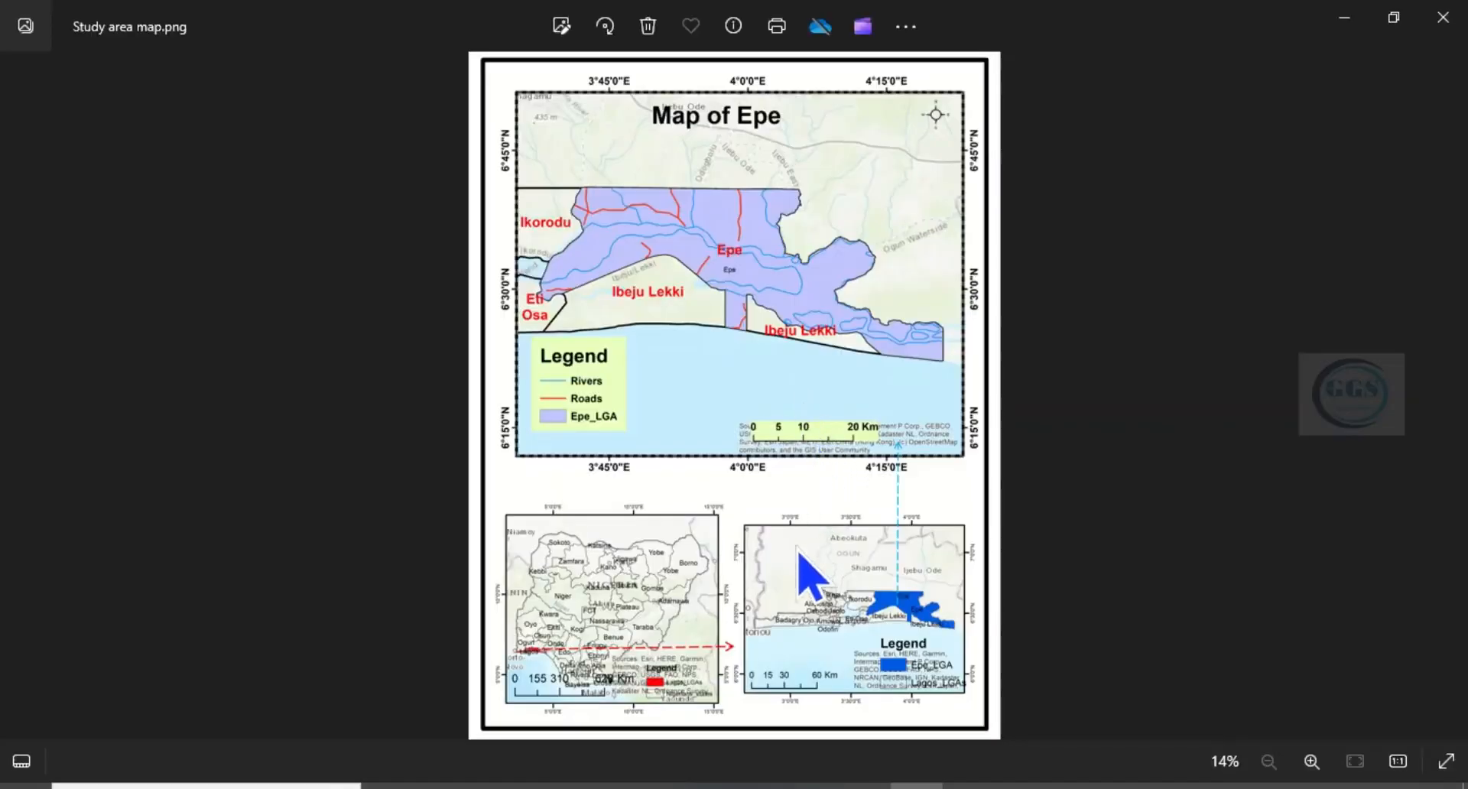
scroll(817, 590, up, 2)
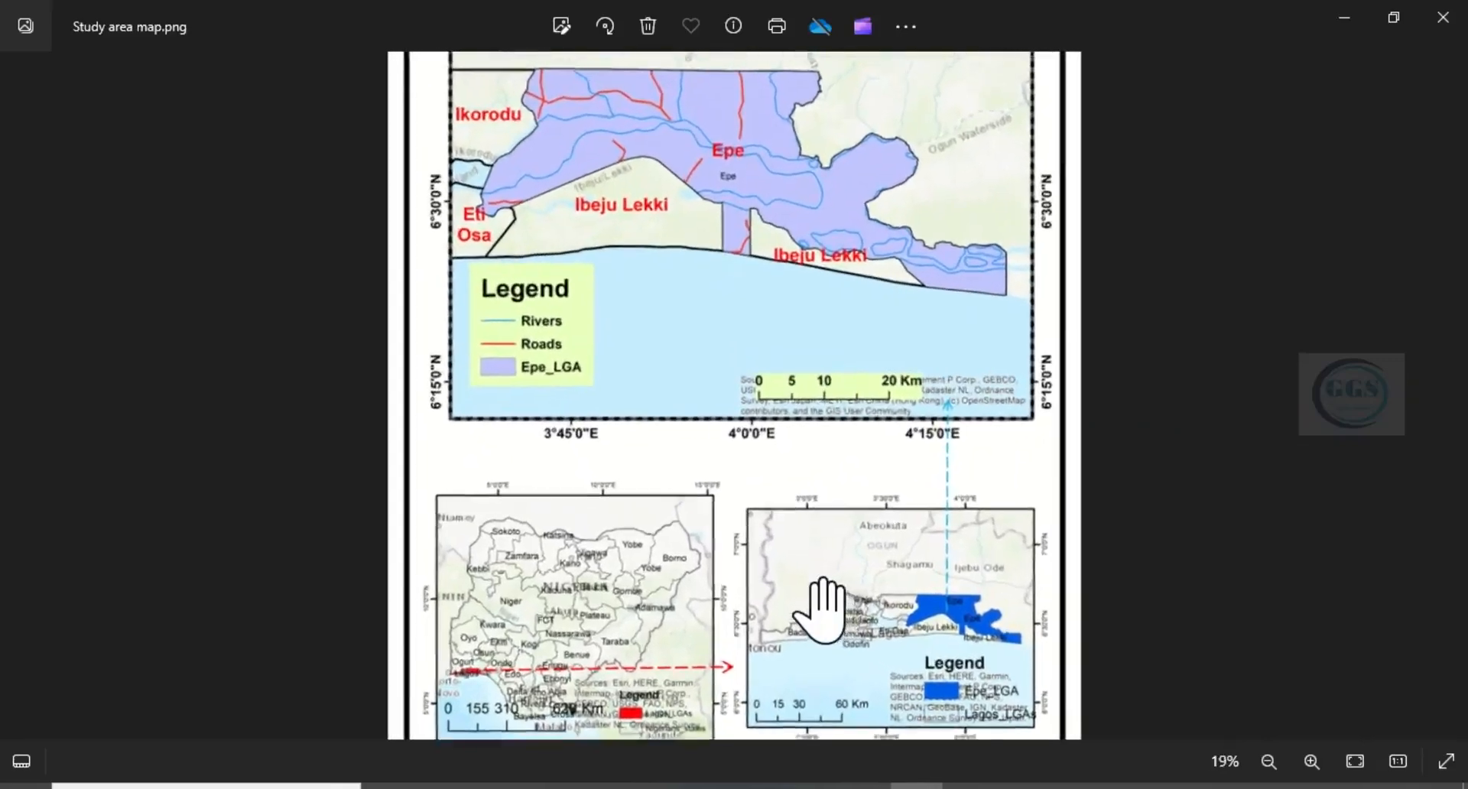
scroll(817, 590, down, 2)
scroll(620, 719, up, 5)
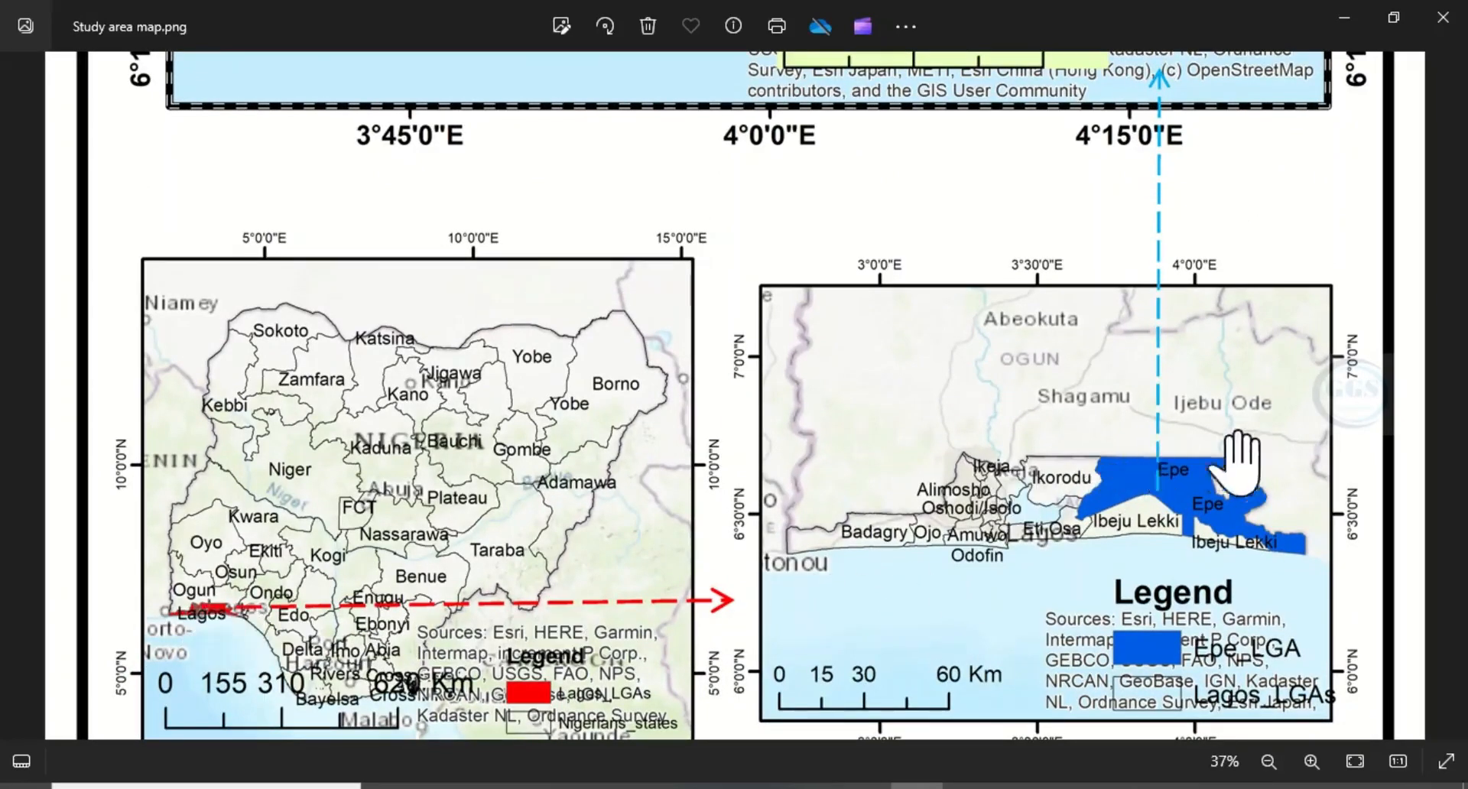
scroll(1110, 589, down, 3)
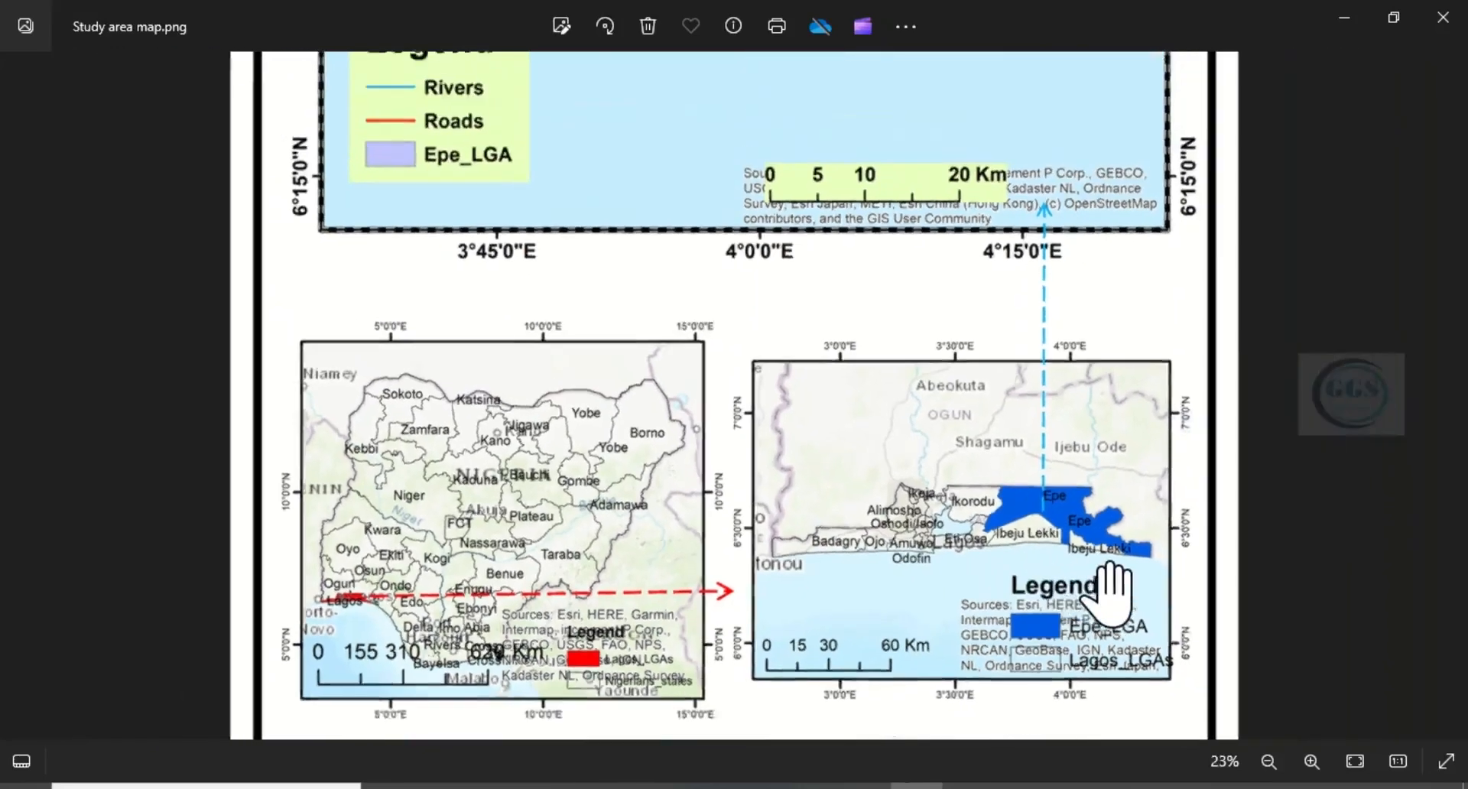
scroll(642, 196, down, 2)
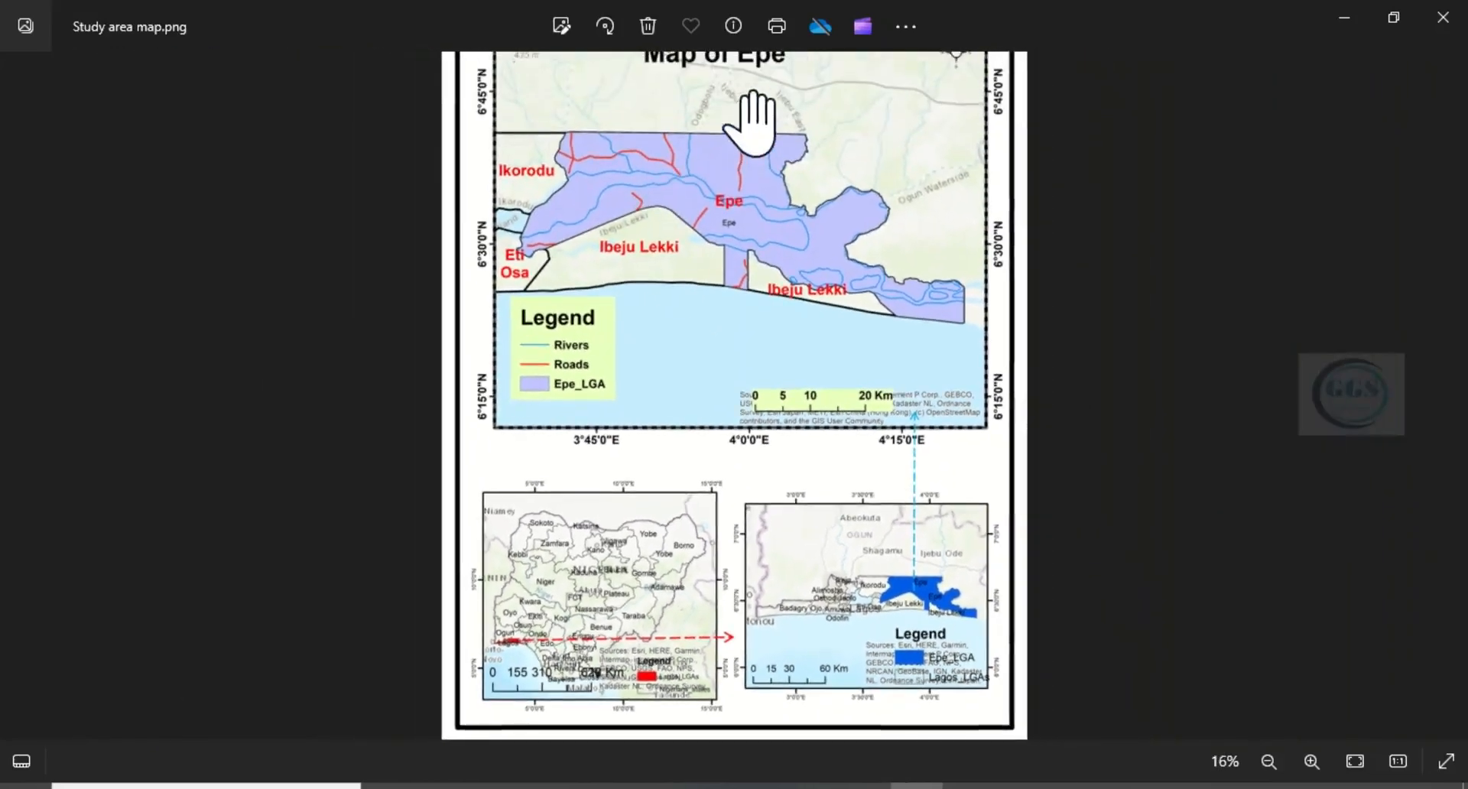